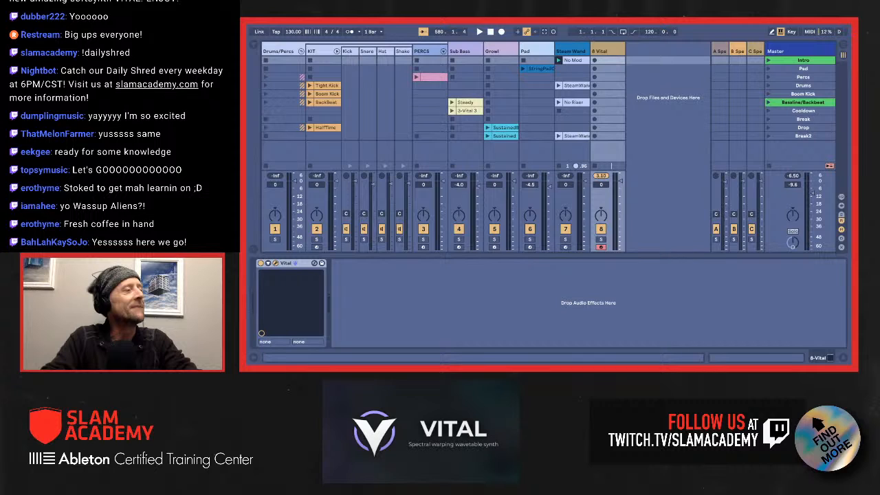
{"action": "key", "text": "super+Tab"}
{"action": "key", "text": "super+Tab"}
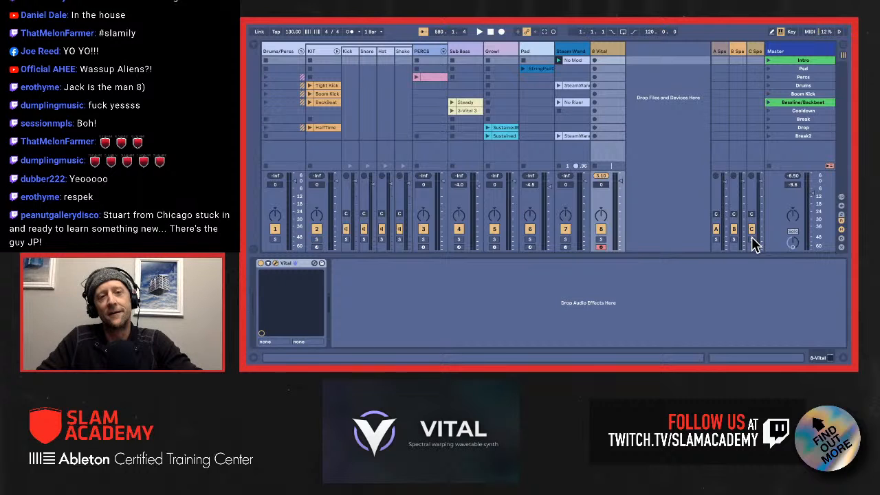
Step: Open the Vital synth of track 8 and briefly switch oscillator 2 and the sampler on and off
{"action": "left_click", "coordinate": [682, 248]}
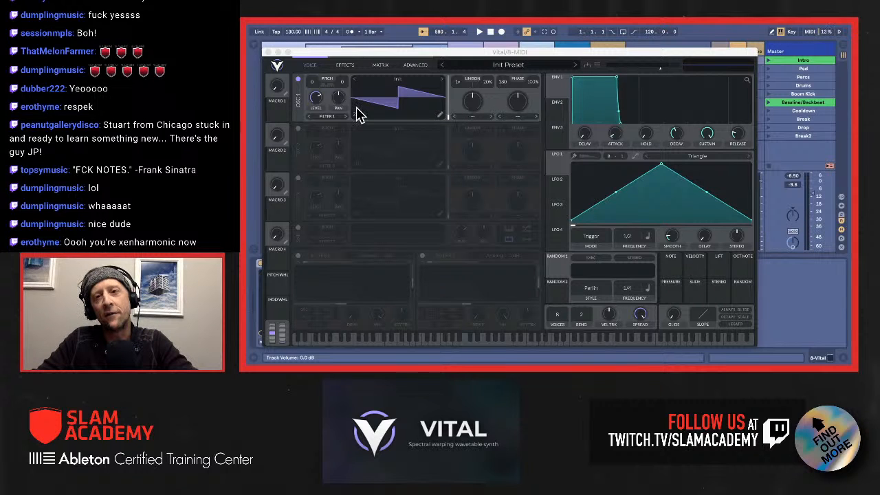
{"action": "left_click", "coordinate": [299, 130]}
{"action": "left_click", "coordinate": [298, 130]}
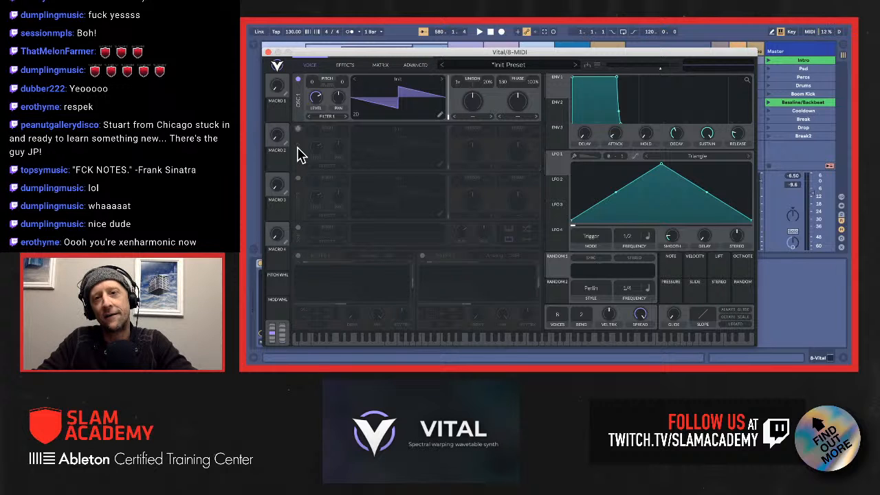
{"action": "left_click", "coordinate": [298, 229]}
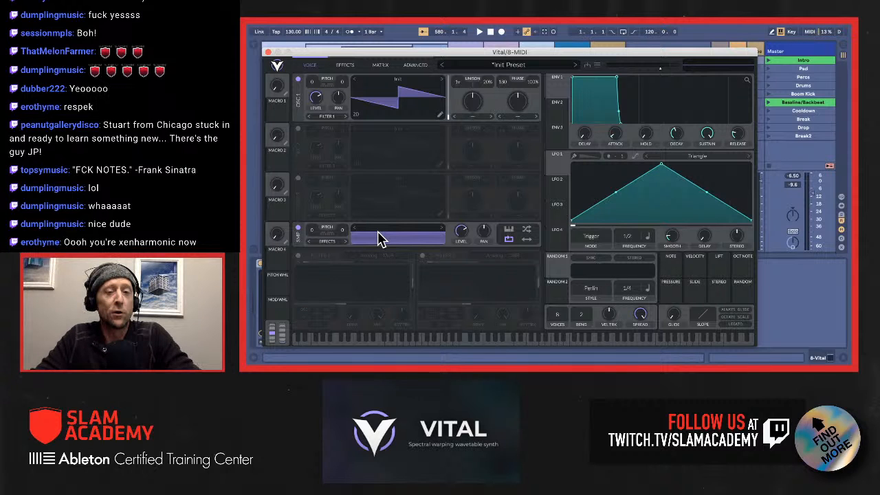
{"action": "left_click", "coordinate": [298, 230]}
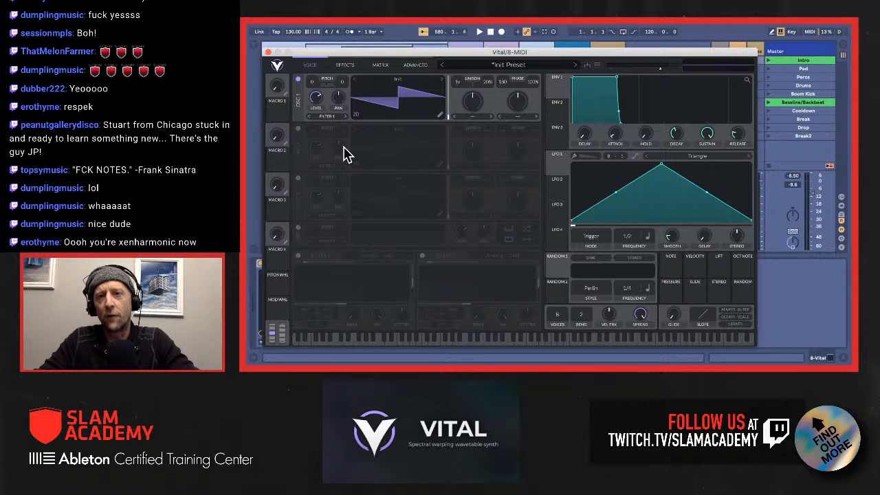
Step: Check oscillator 1's output routing options without changing them, and briefly switch Filter 1 on and off
{"action": "left_click", "coordinate": [334, 118]}
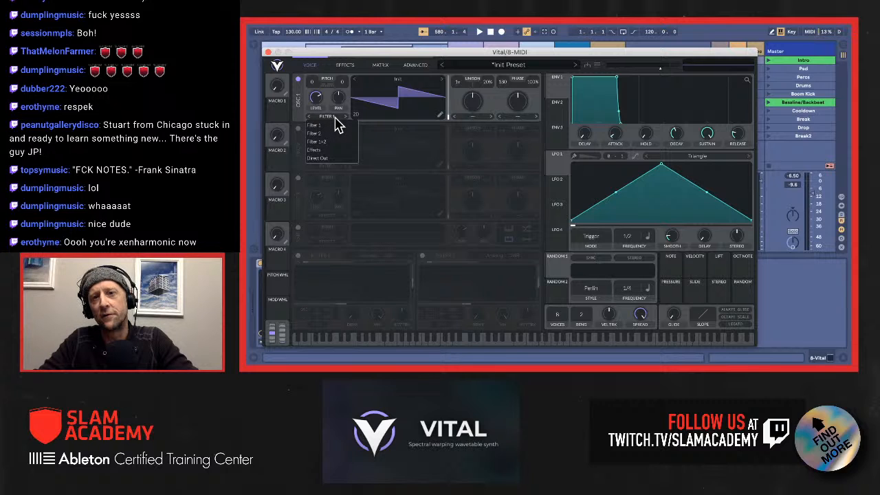
{"action": "left_click", "coordinate": [346, 293]}
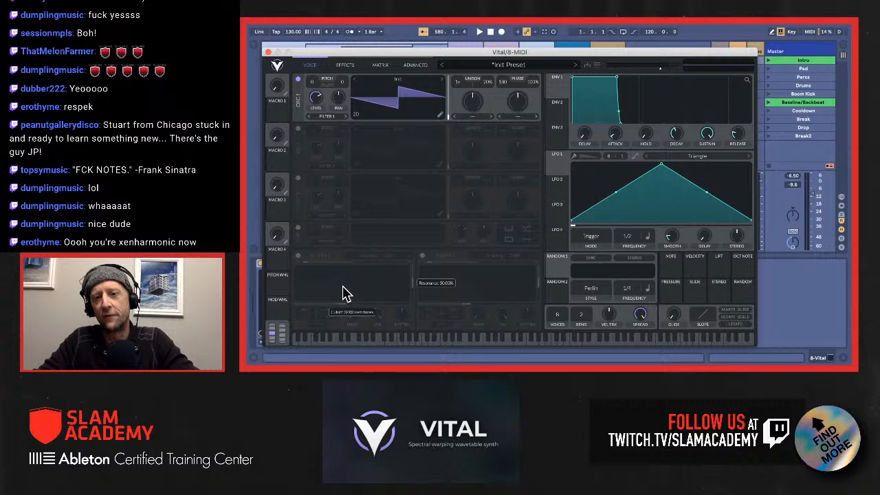
{"action": "left_click", "coordinate": [298, 256]}
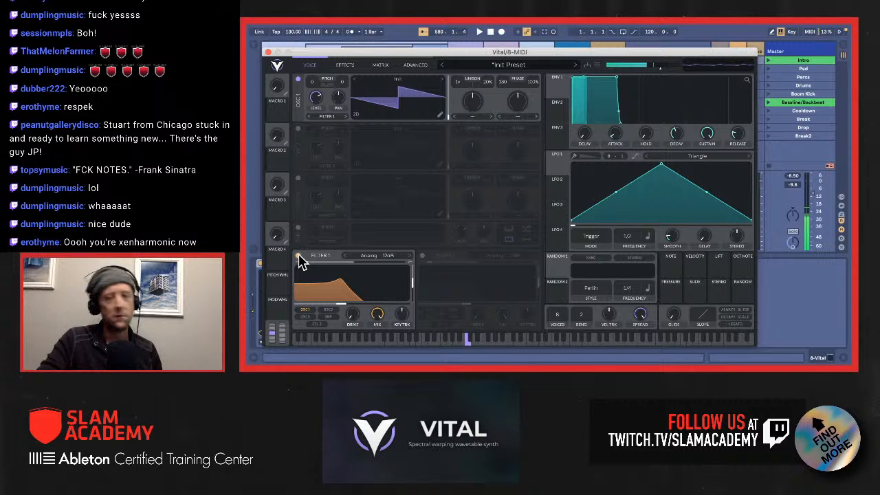
{"action": "left_click", "coordinate": [298, 256]}
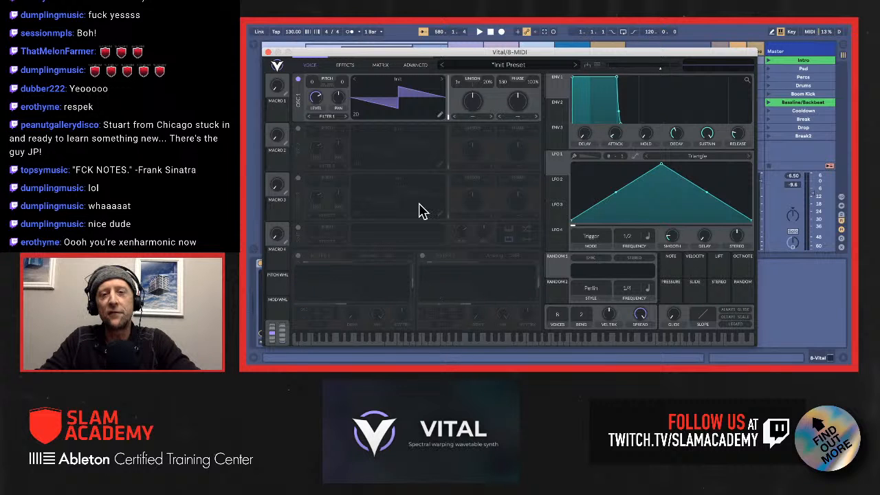
Step: Demonstrate the effects by enabling Delay, Distortion and Flanger, and switch all three off again
{"action": "left_click", "coordinate": [350, 67]}
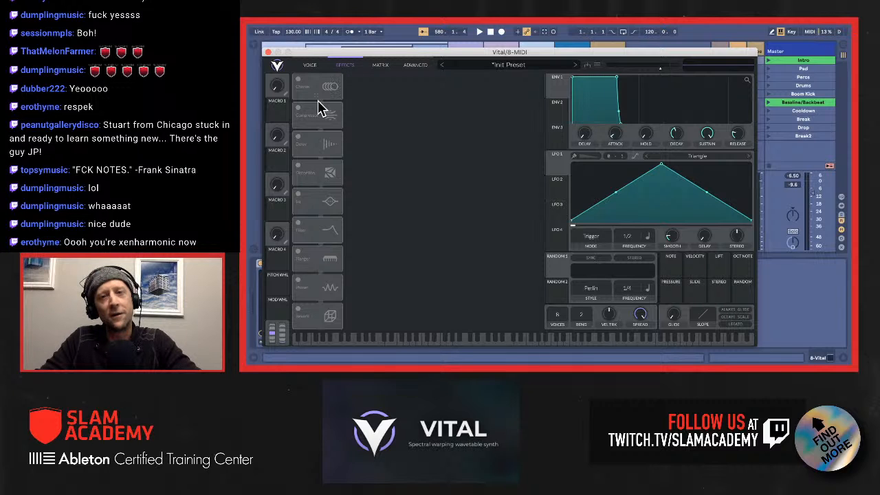
{"action": "left_click", "coordinate": [299, 150]}
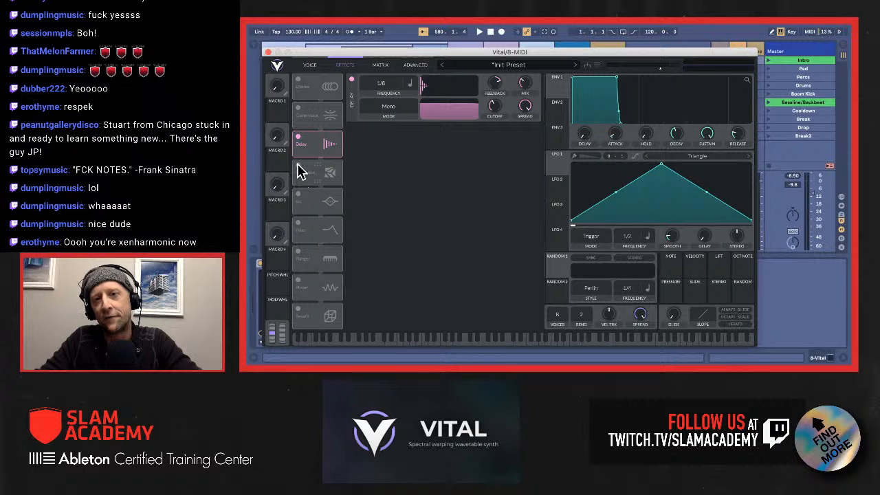
{"action": "left_click", "coordinate": [299, 172]}
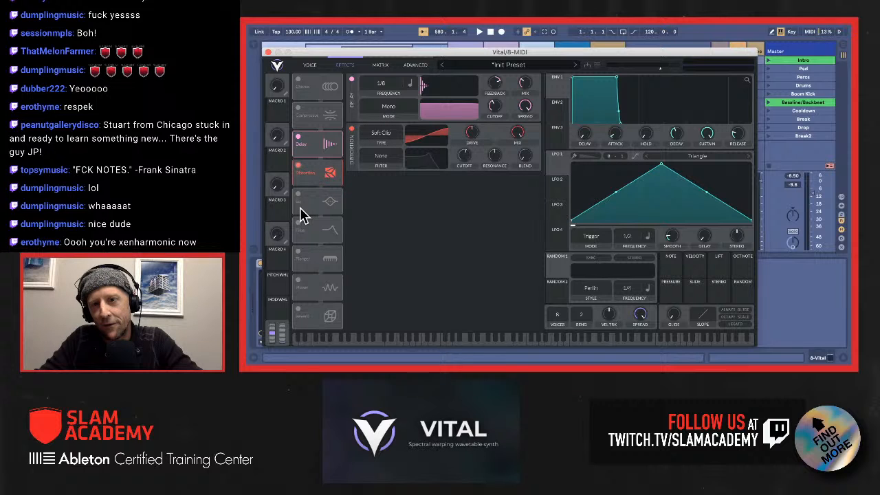
{"action": "left_click", "coordinate": [298, 252]}
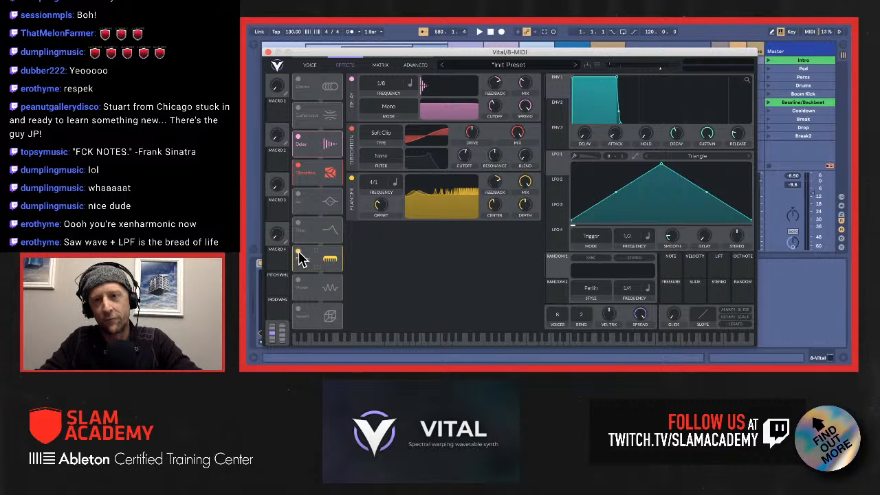
{"action": "left_click", "coordinate": [298, 252]}
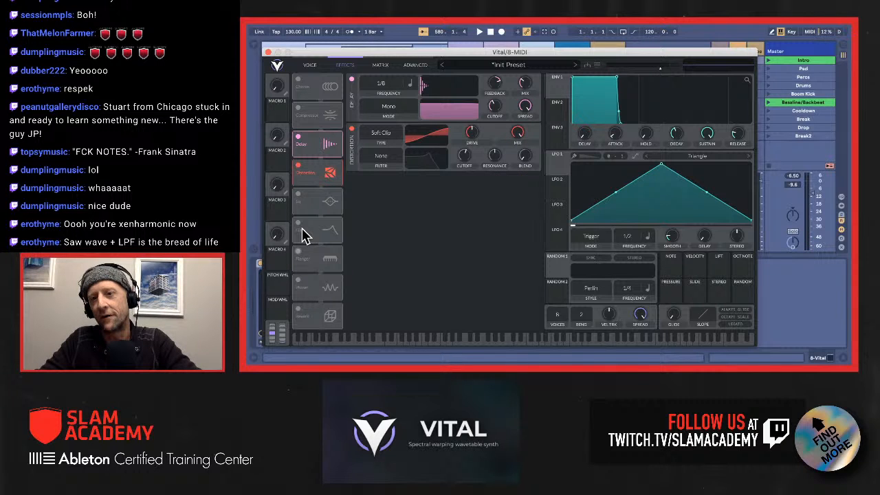
{"action": "left_click", "coordinate": [300, 169]}
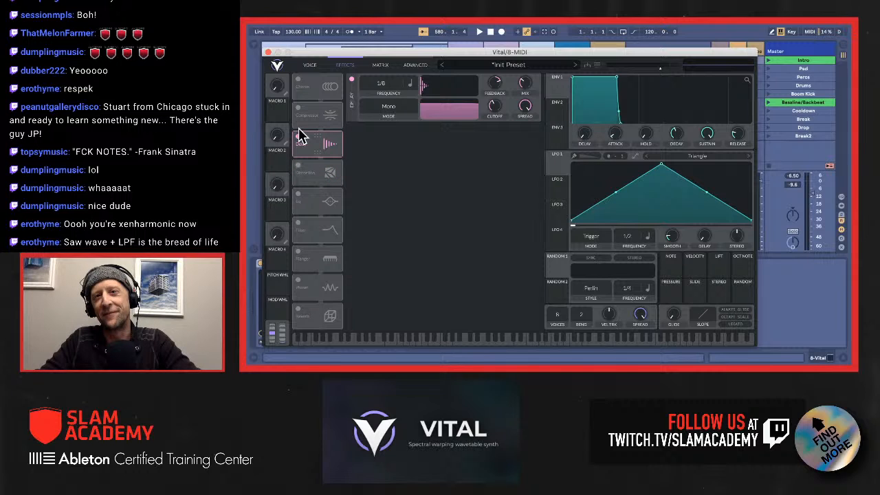
{"action": "left_click", "coordinate": [299, 139]}
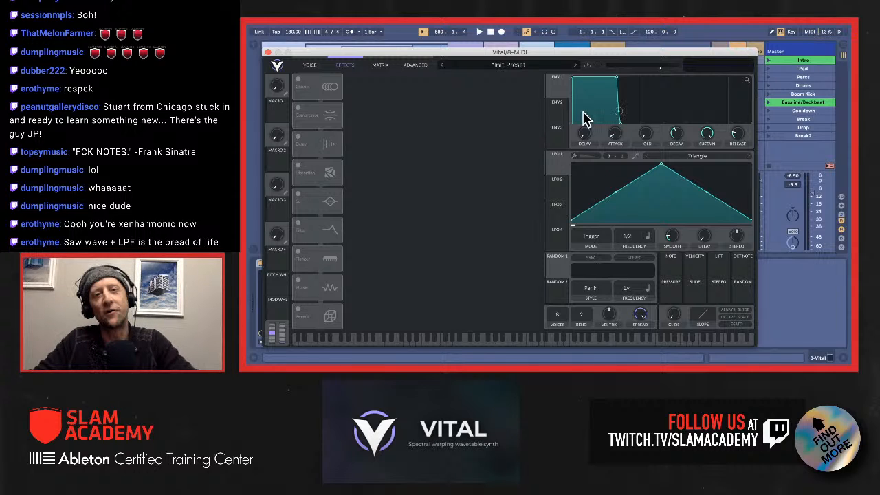
Step: Look over the empty modulation matrix, then return to the voice view and its envelope section
{"action": "left_click", "coordinate": [380, 65]}
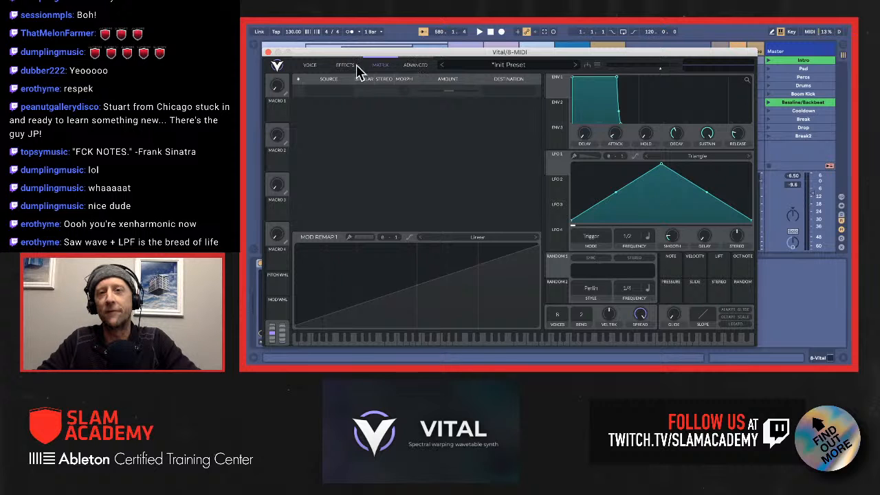
{"action": "left_click", "coordinate": [308, 68]}
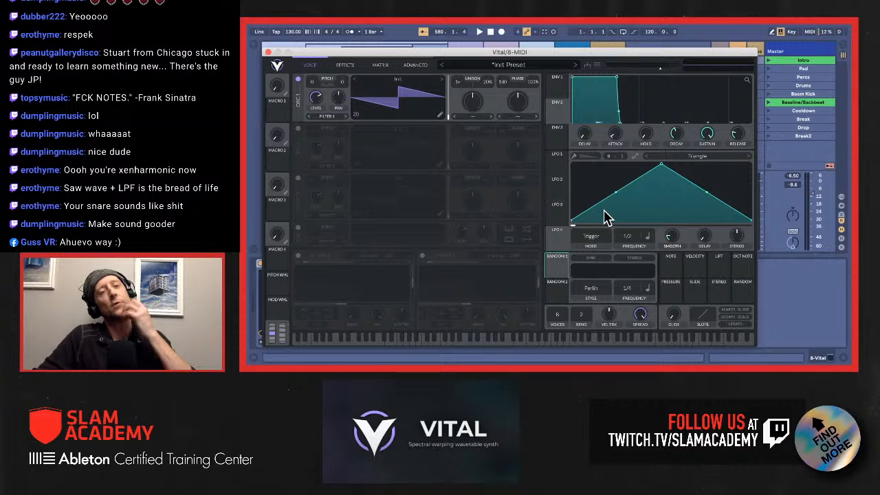
{"action": "left_click", "coordinate": [557, 112]}
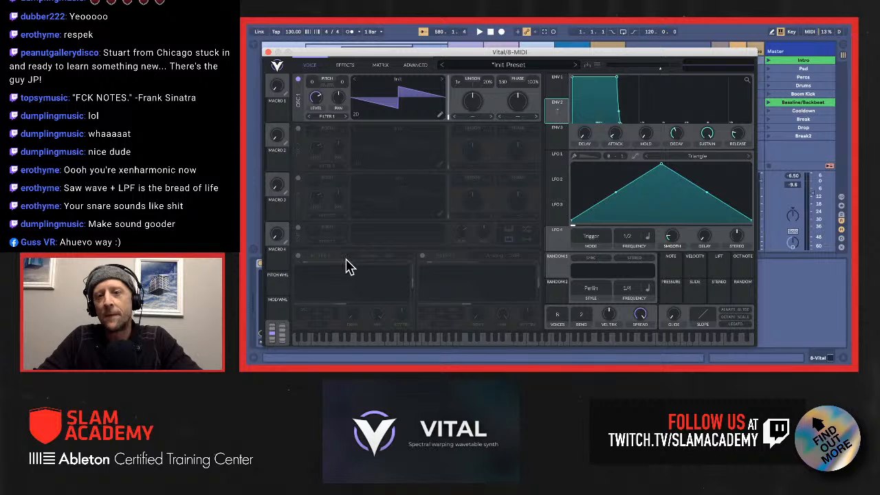
Step: Switch on Filter 1 and assign LFO 1 to modulate its cutoff
{"action": "left_click", "coordinate": [298, 256]}
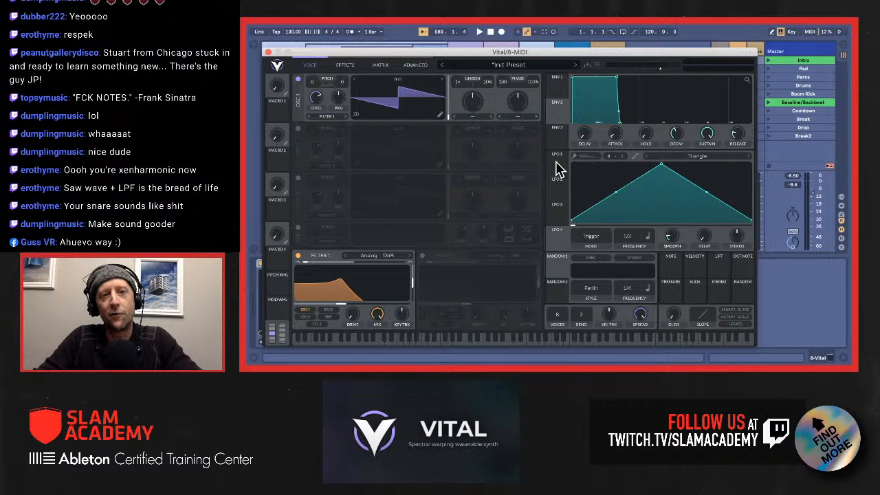
{"action": "left_click_drag", "start_coordinate": [558, 169], "coordinate": [349, 296]}
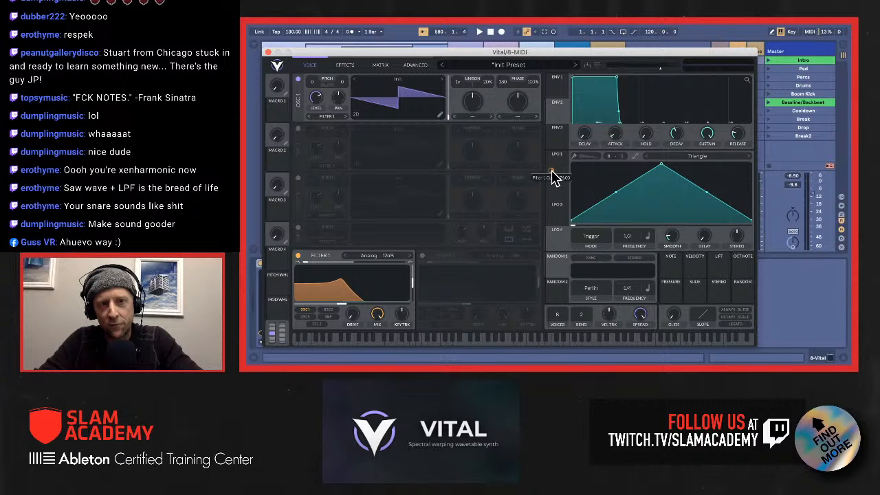
{"action": "left_click_drag", "start_coordinate": [552, 171], "coordinate": [552, 171]}
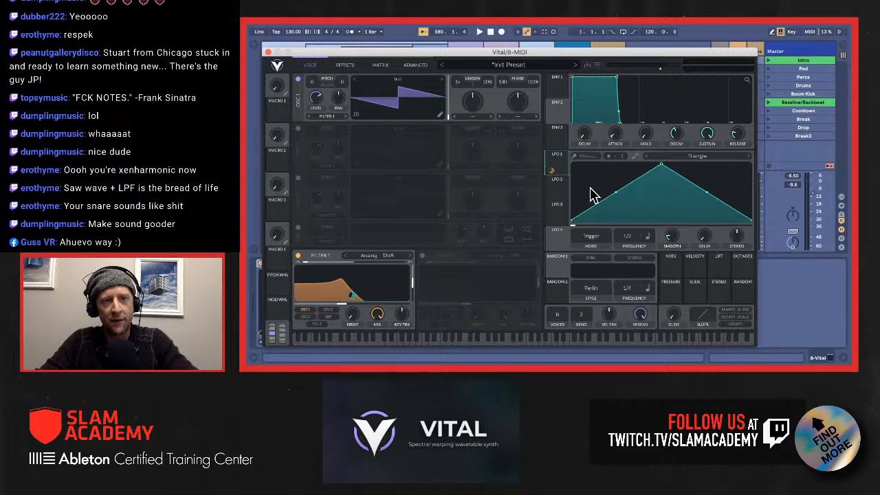
Step: Change LFO 1's frequency to seconds at 1.065 secs and assign Pressure to modulate Filter 1's cutoff
{"action": "left_click", "coordinate": [650, 235]}
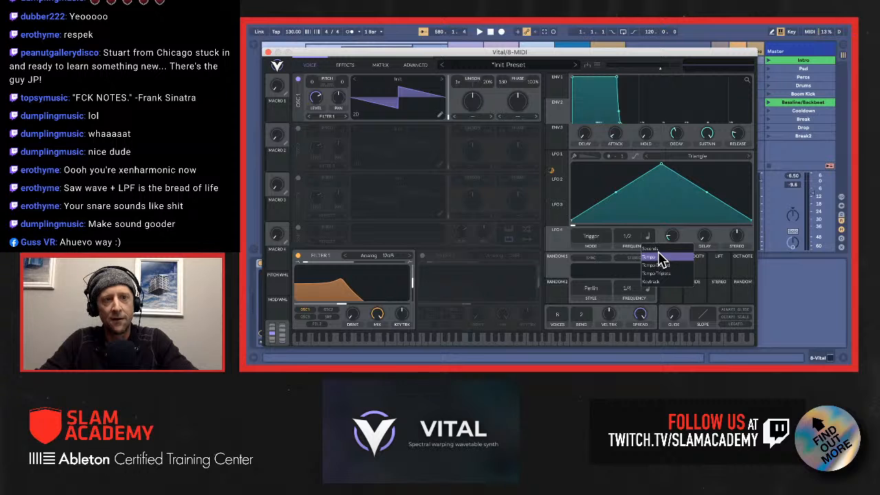
{"action": "left_click", "coordinate": [658, 250]}
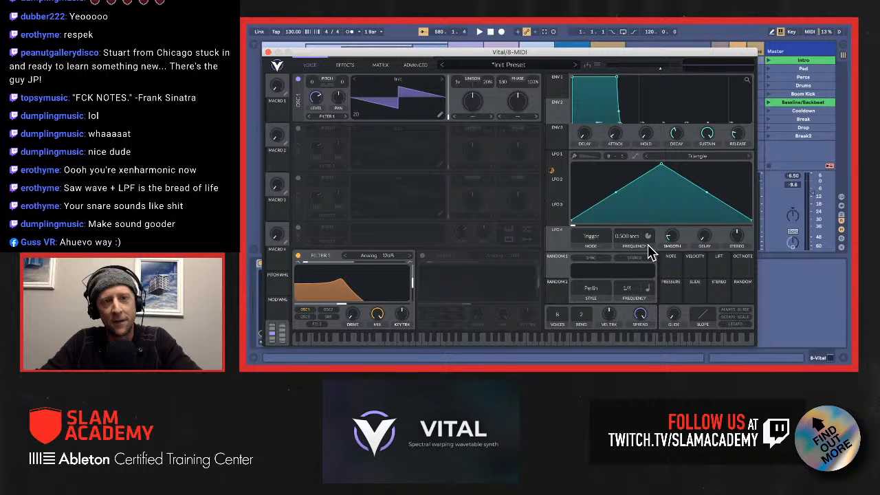
{"action": "left_click_drag", "start_coordinate": [624, 237], "coordinate": [625, 242]}
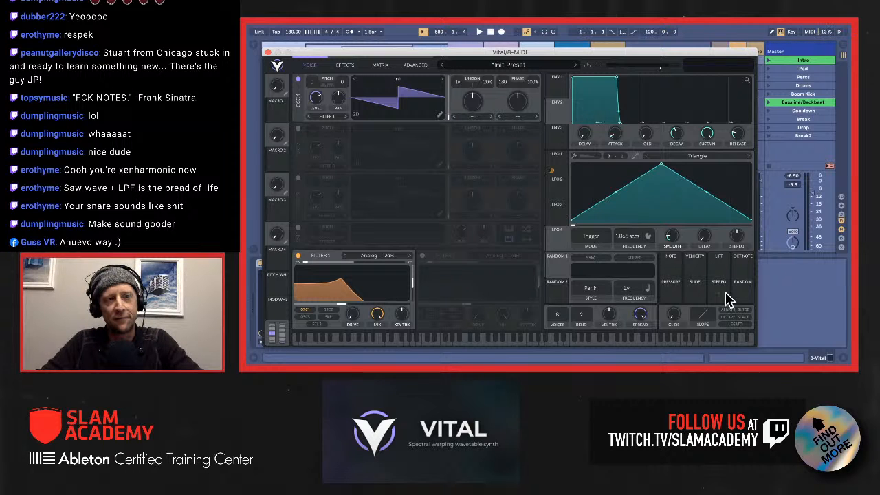
{"action": "left_click_drag", "start_coordinate": [672, 297], "coordinate": [346, 308]}
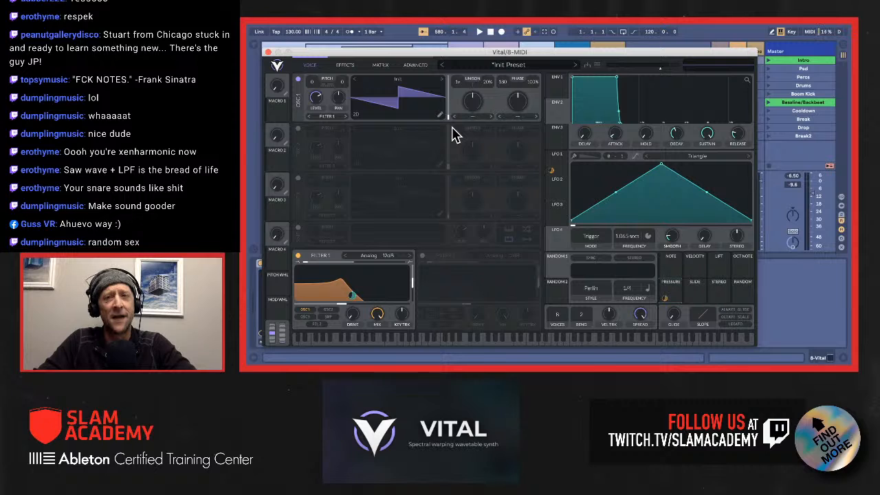
Step: Close the Vital window and delete the 8 Vital track from the set
{"action": "left_click", "coordinate": [269, 54]}
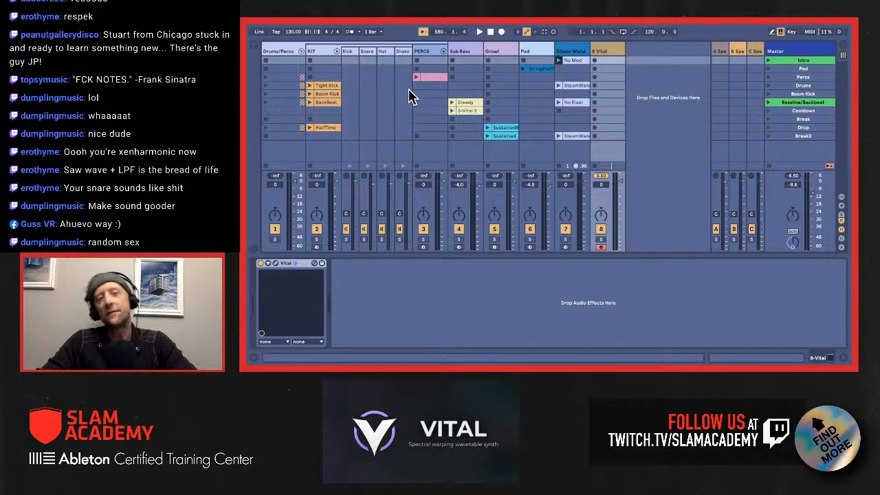
{"action": "left_click", "coordinate": [608, 50]}
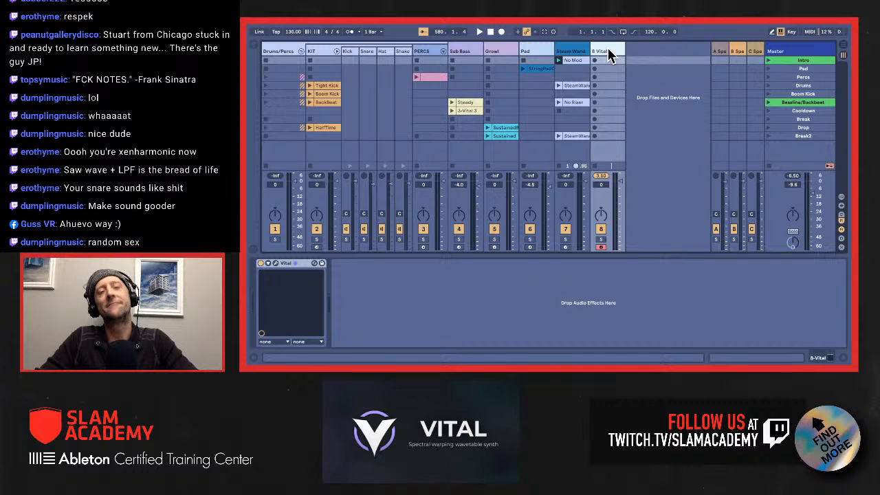
{"action": "key", "text": "Delete"}
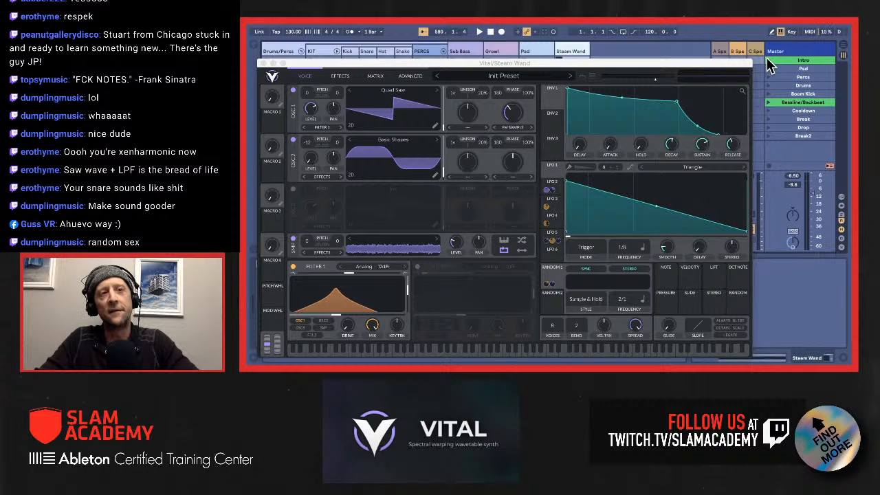
Step: Start playback and adjust the FM Sample amount of oscillator 1 in the Steam Wand track's Vital
{"action": "key", "text": "space"}
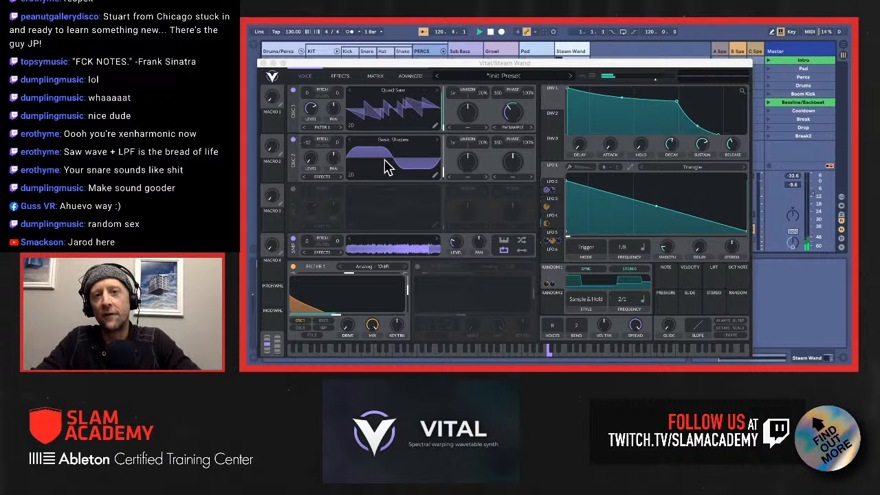
{"action": "left_click", "coordinate": [512, 121]}
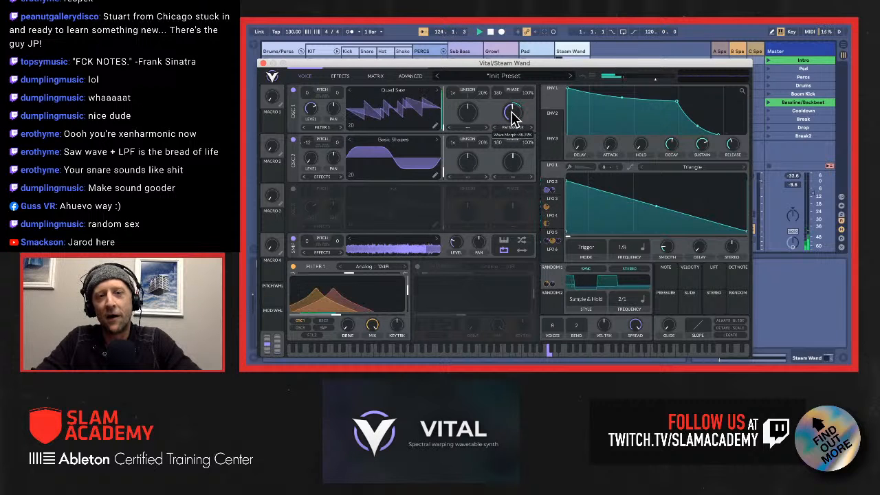
{"action": "left_click_drag", "start_coordinate": [511, 112], "coordinate": [510, 116]}
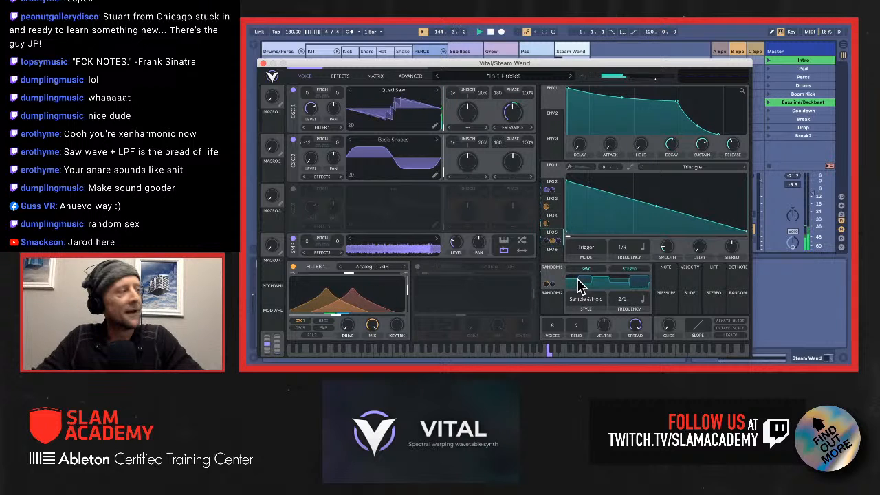
Step: Select the ninth routing in Steam Wand's modulation matrix, from LFO 5 to Modulation 5 Amount, and raise the master volume to 0 dB
{"action": "left_click", "coordinate": [376, 77]}
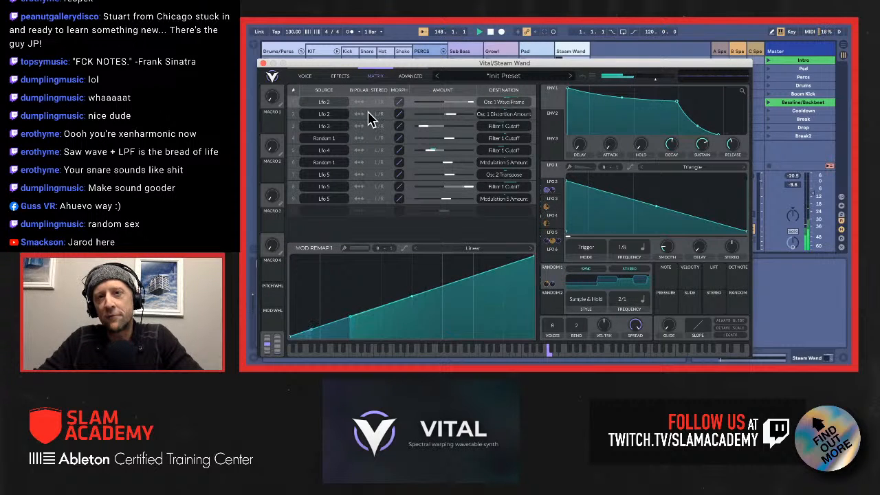
{"action": "left_click", "coordinate": [413, 202]}
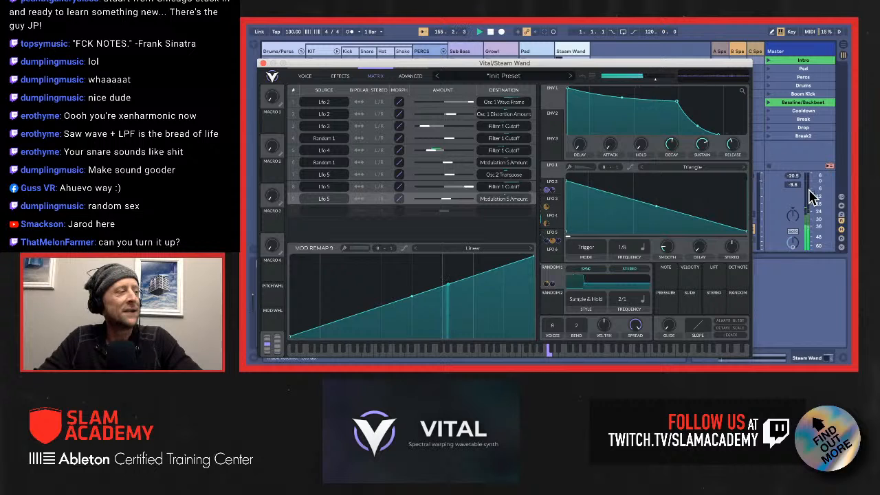
{"action": "left_click_drag", "start_coordinate": [814, 196], "coordinate": [812, 179]}
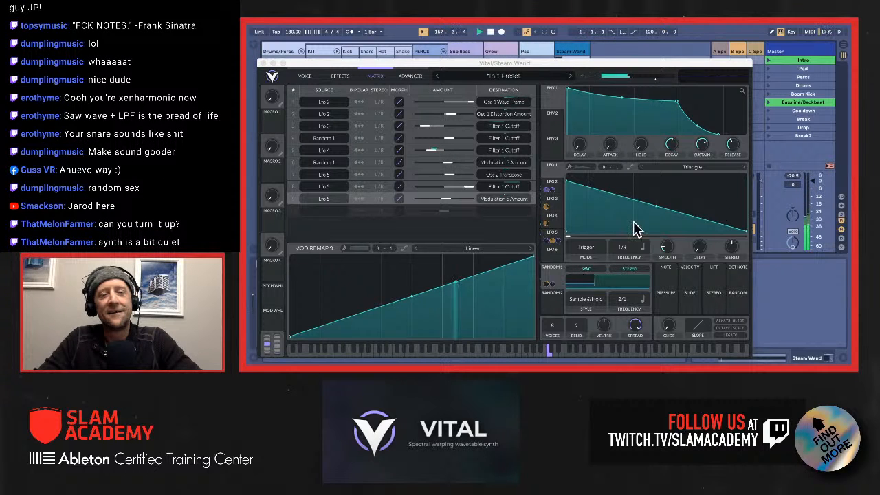
Step: Examine the remap curves of Steam Wand's matrix routings, ending on LFO 5 to Osc 2 Transpose, and return to the oscillator view
{"action": "left_click", "coordinate": [409, 186]}
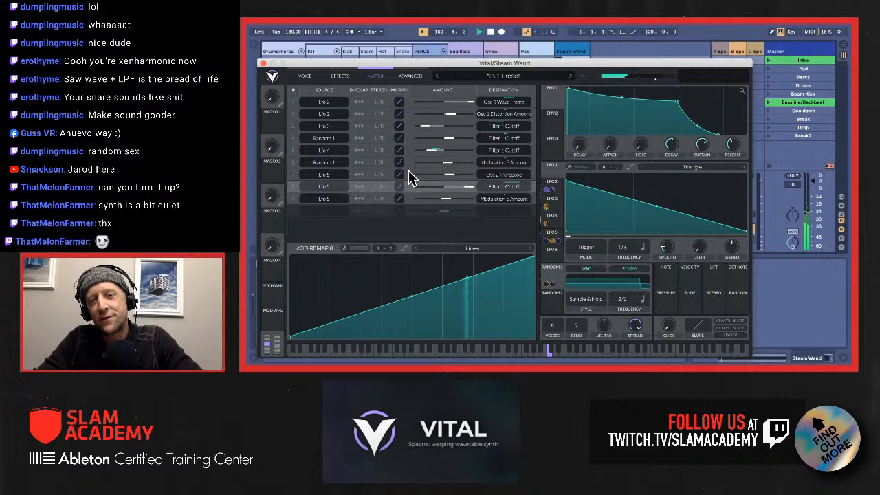
{"action": "left_click", "coordinate": [409, 177]}
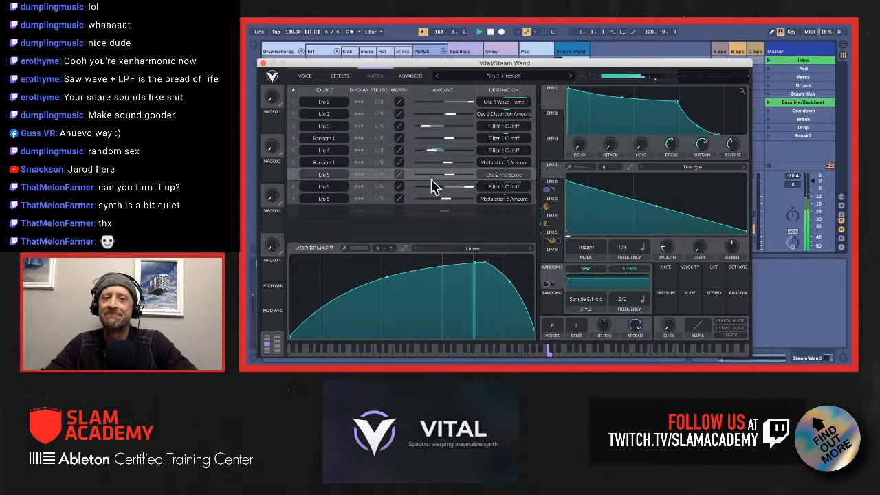
{"action": "left_click", "coordinate": [413, 138]}
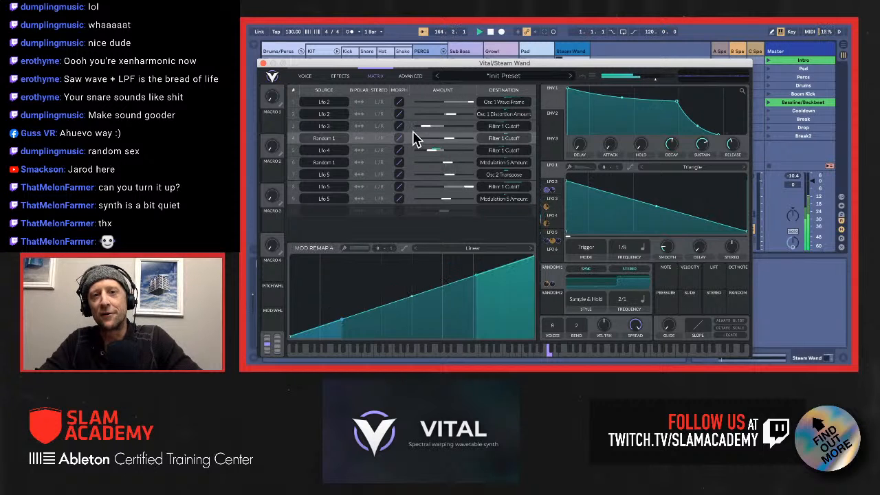
{"action": "left_click", "coordinate": [409, 125]}
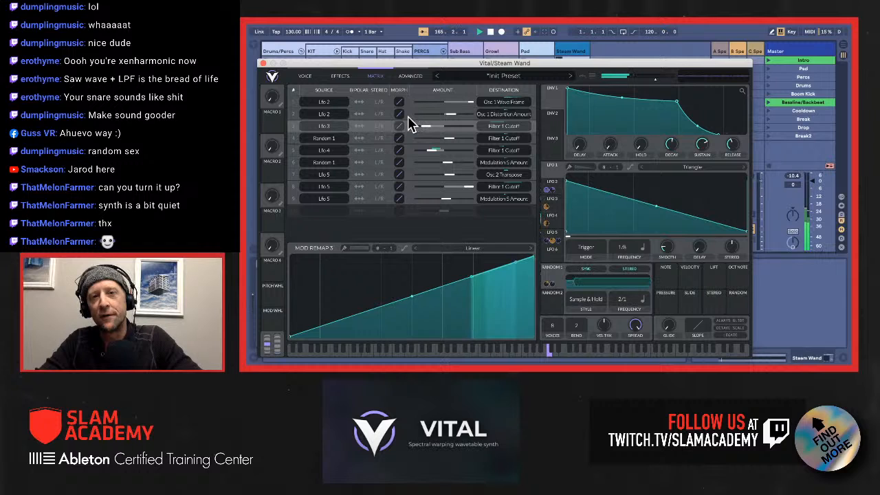
{"action": "left_click", "coordinate": [410, 114]}
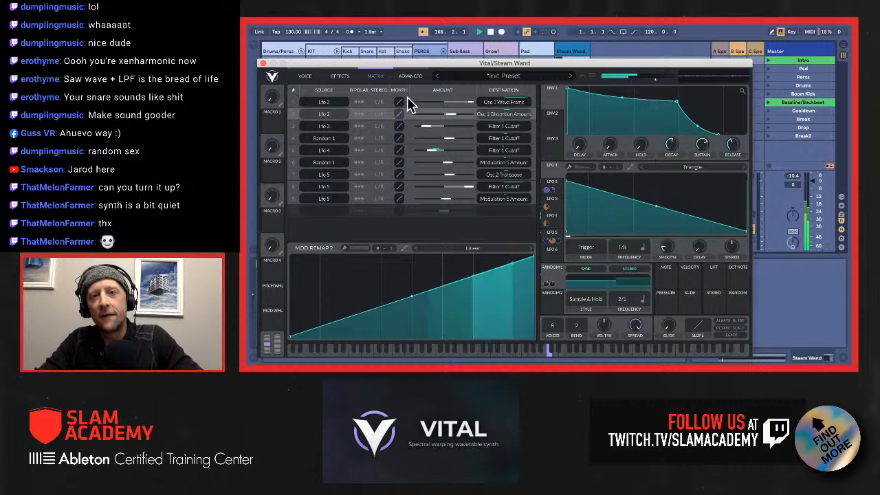
{"action": "left_click", "coordinate": [409, 102]}
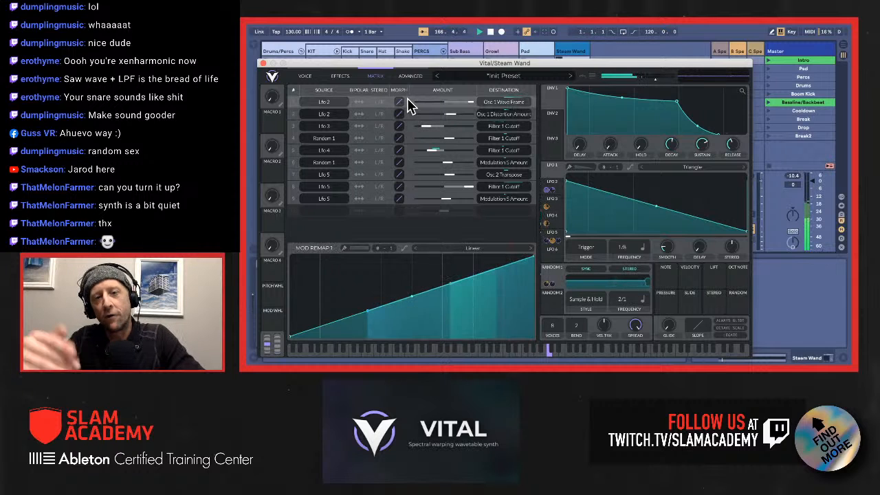
{"action": "left_click", "coordinate": [411, 188]}
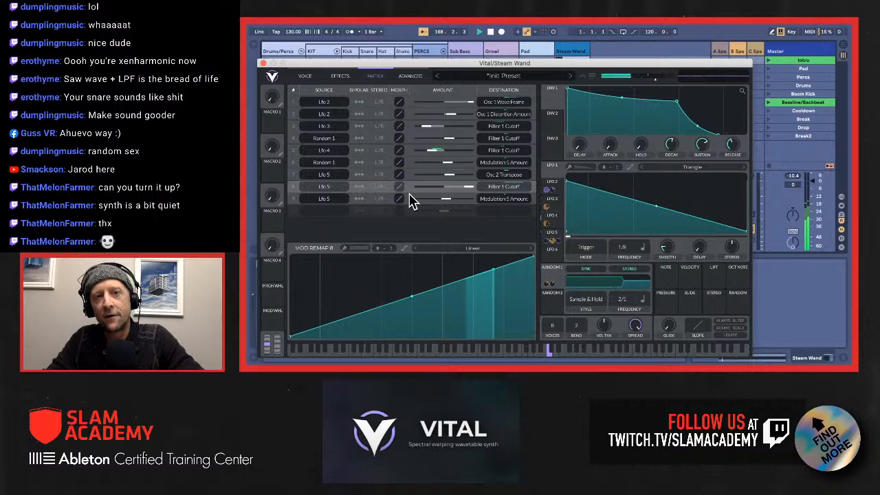
{"action": "left_click", "coordinate": [411, 178]}
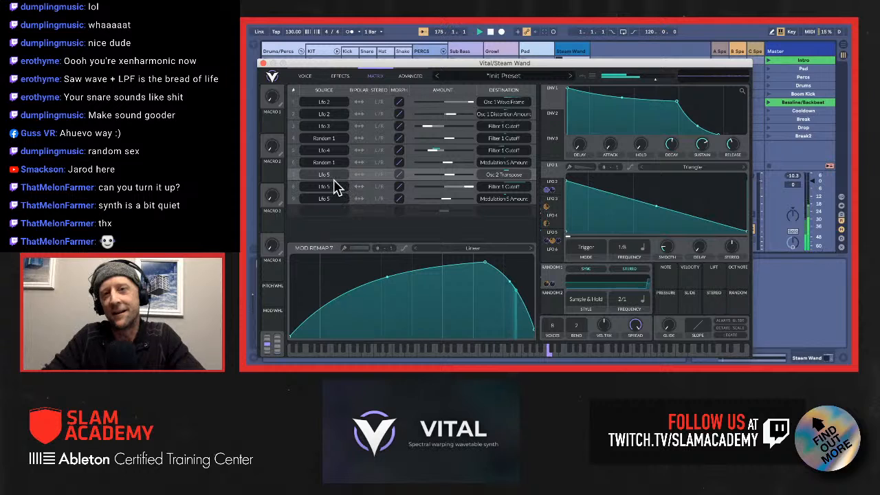
{"action": "left_click", "coordinate": [306, 77]}
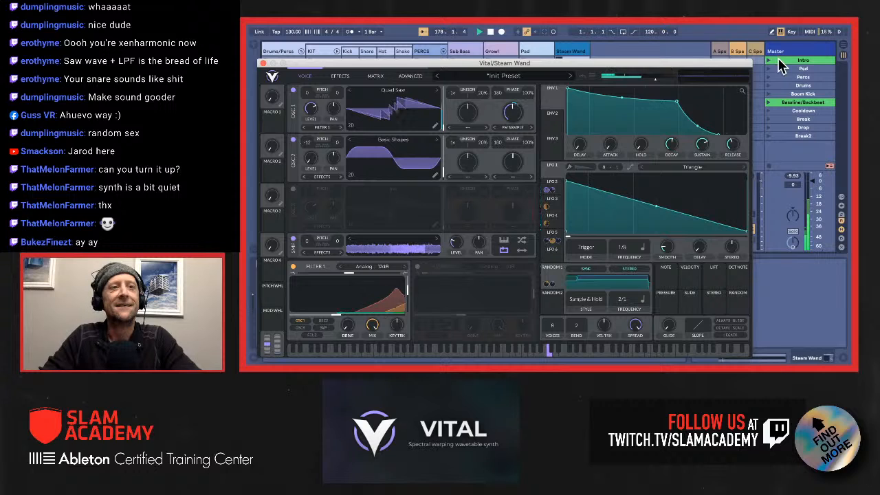
Step: Launch the Pad scene and lower the master volume to -7.0 dB
{"action": "left_click", "coordinate": [799, 67]}
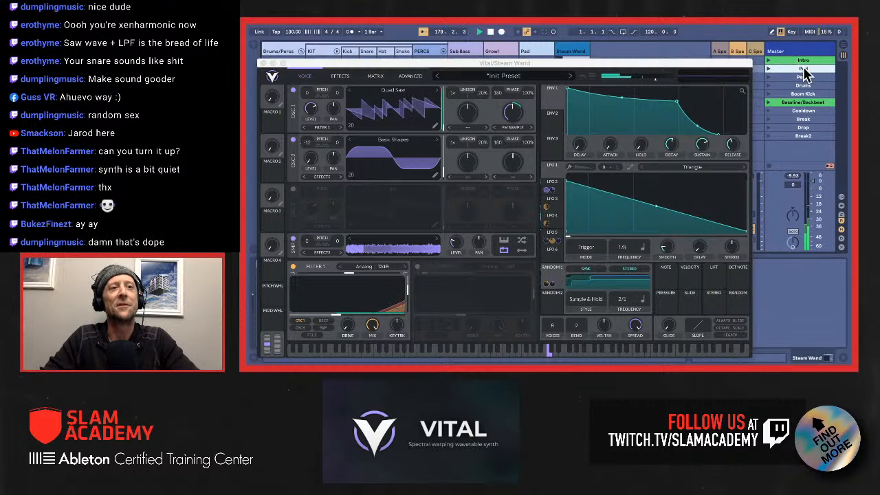
{"action": "key", "text": "Return"}
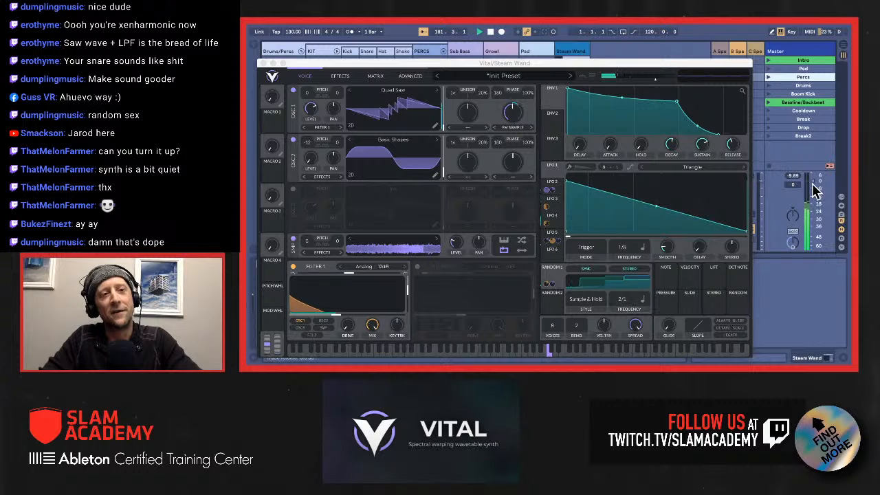
{"action": "left_click_drag", "start_coordinate": [812, 182], "coordinate": [812, 190]}
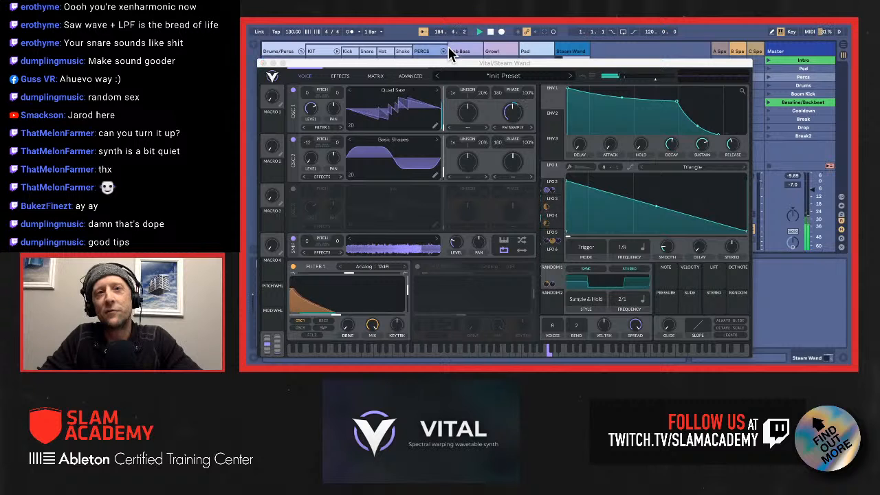
Step: Open the Pad track's Vital and review LFO 2, the effects chain and oscillator 1's spectral warp types
{"action": "left_click", "coordinate": [529, 48]}
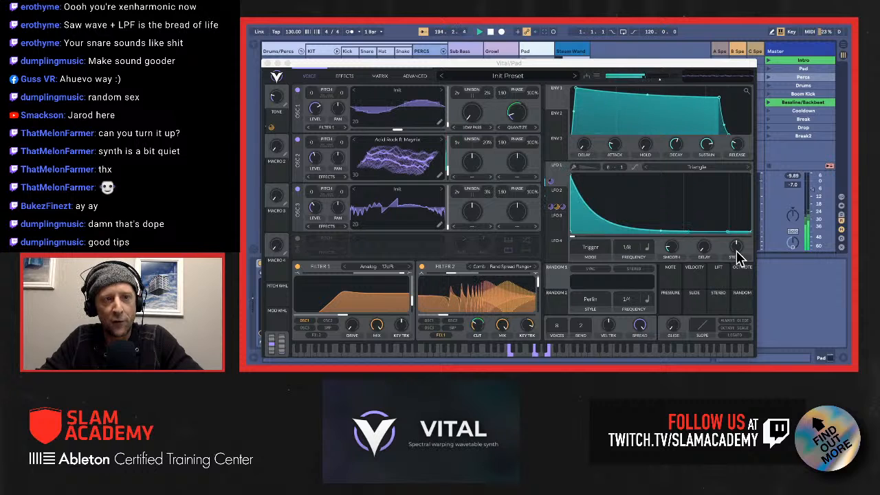
{"action": "left_click", "coordinate": [556, 201]}
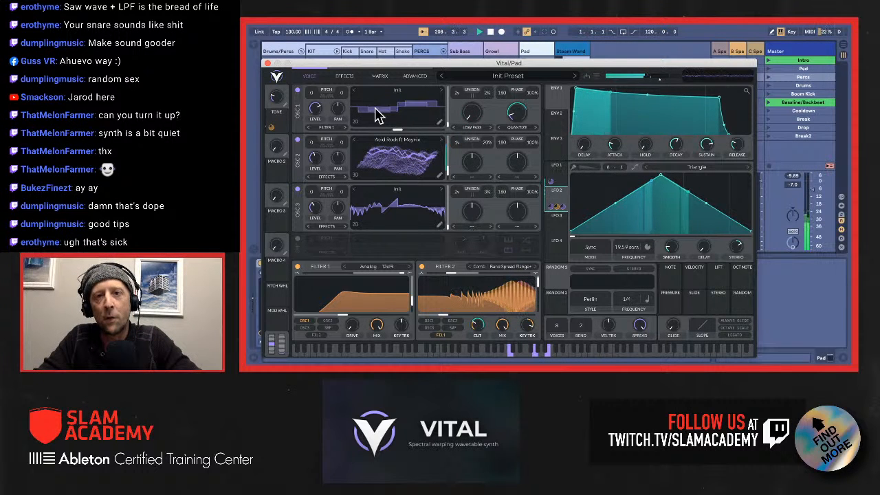
{"action": "left_click", "coordinate": [350, 77]}
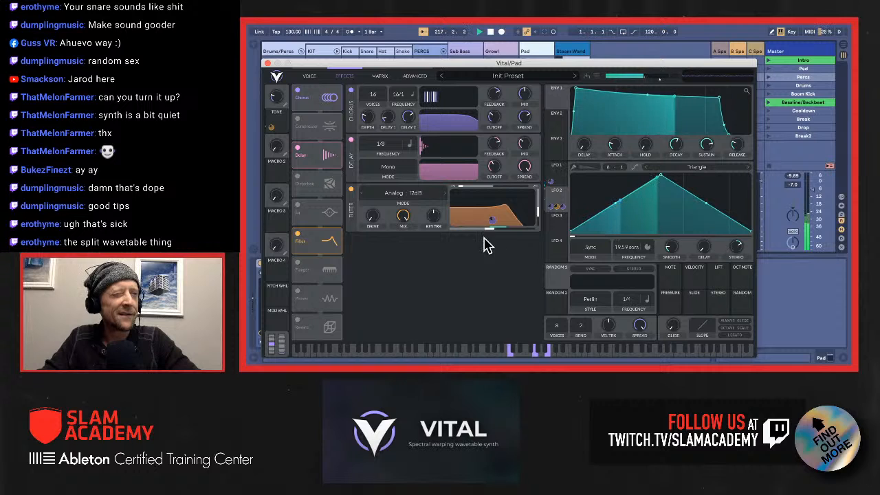
{"action": "left_click", "coordinate": [309, 77]}
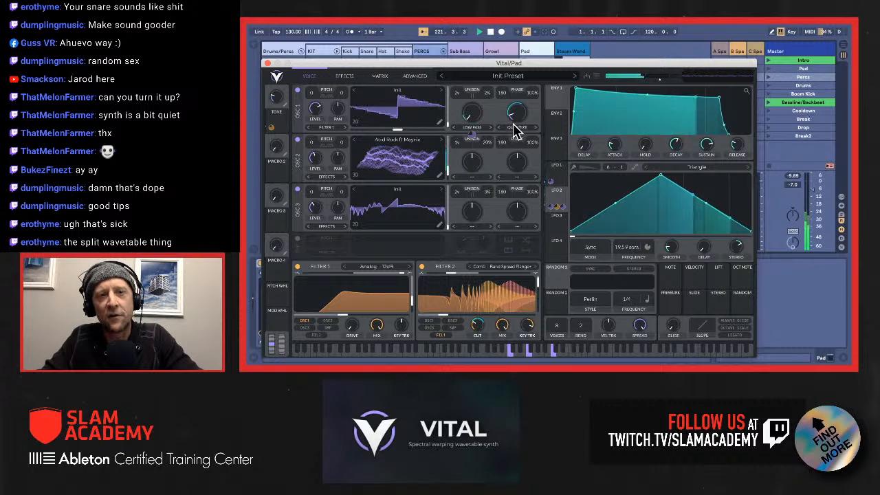
{"action": "left_click", "coordinate": [473, 128]}
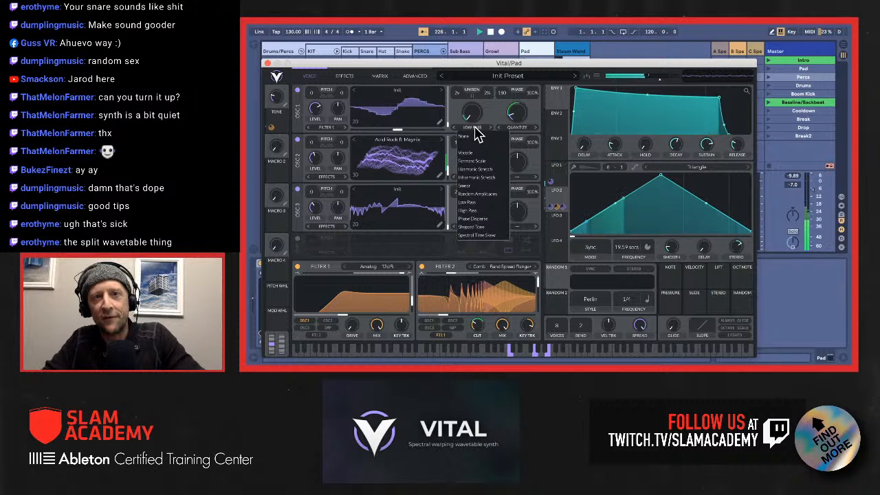
{"action": "left_click", "coordinate": [482, 123]}
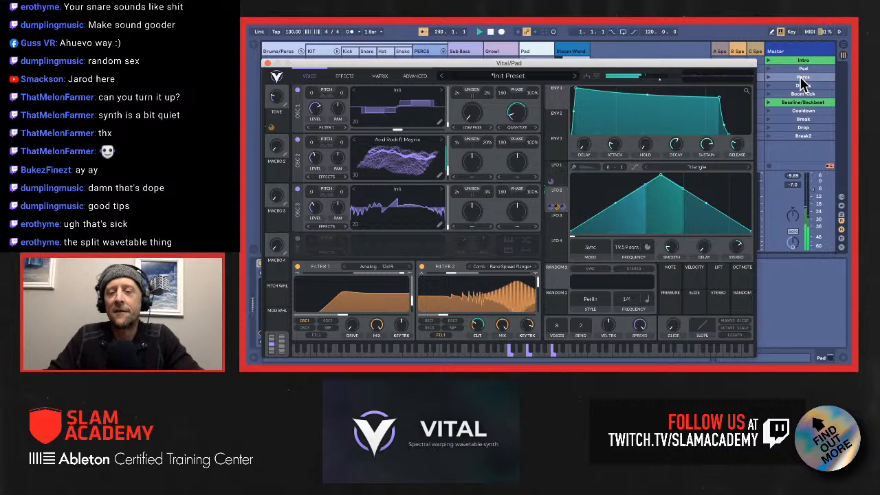
Step: Launch the Percs scene and review the distortion types in the effects of the PERCS track's Vital
{"action": "left_click", "coordinate": [803, 80]}
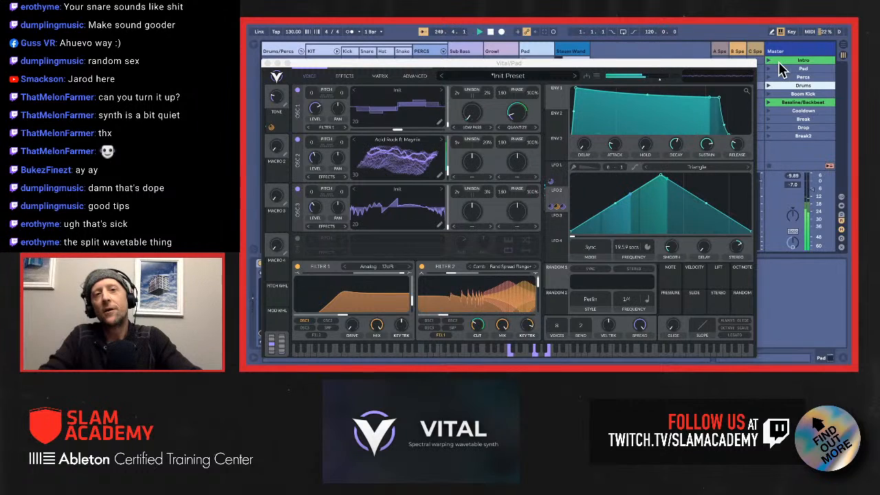
{"action": "left_click", "coordinate": [428, 48]}
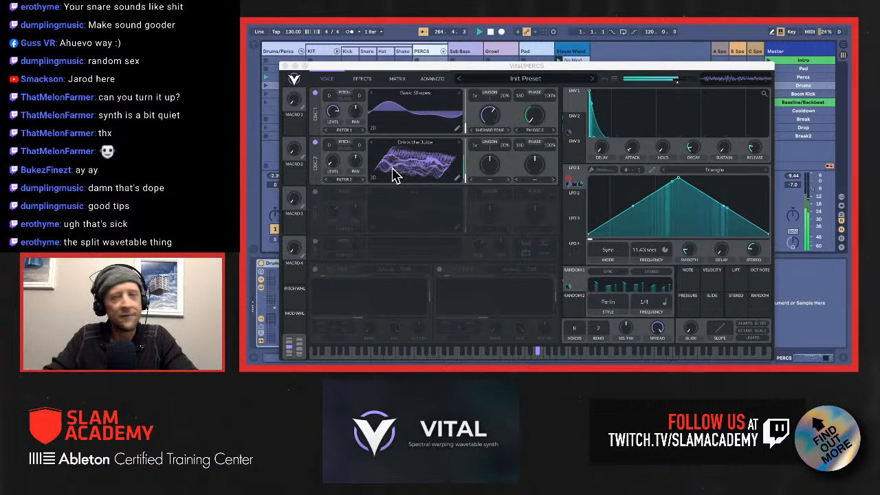
{"action": "left_click", "coordinate": [359, 80]}
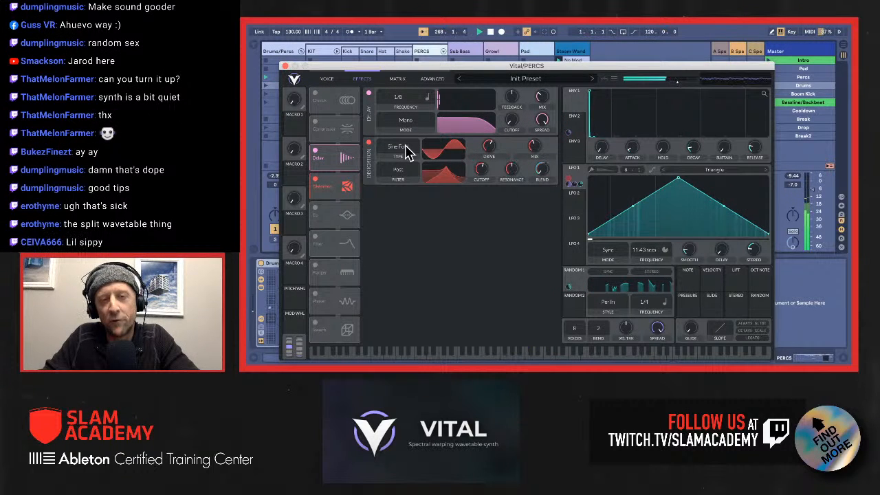
{"action": "left_click", "coordinate": [405, 148]}
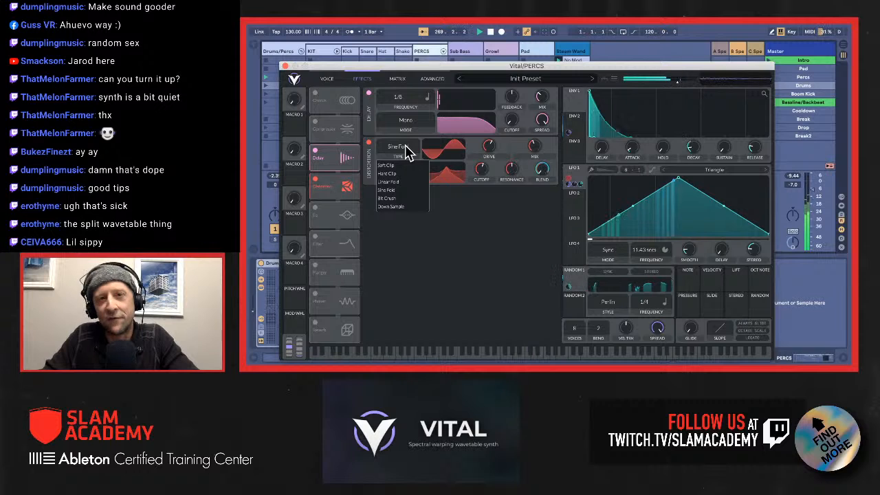
{"action": "left_click", "coordinate": [482, 152]}
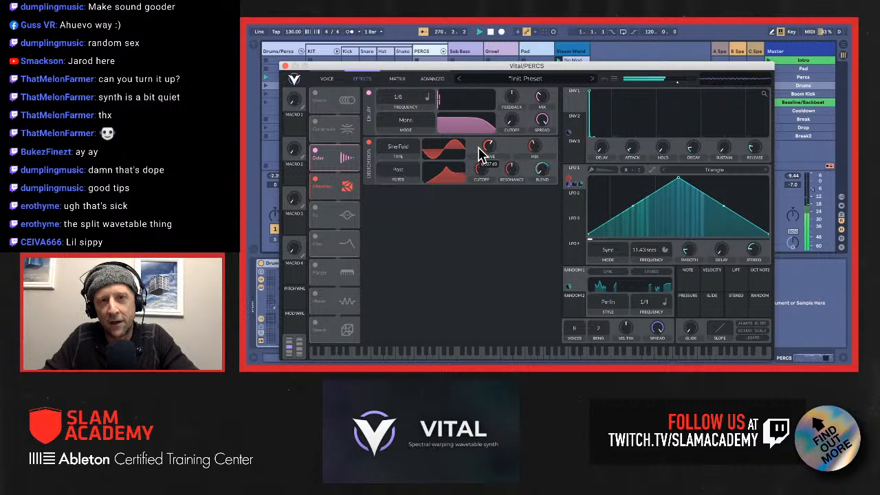
Step: Launch the Drums scene and close the PERCS Vital window
{"action": "left_click", "coordinate": [805, 84]}
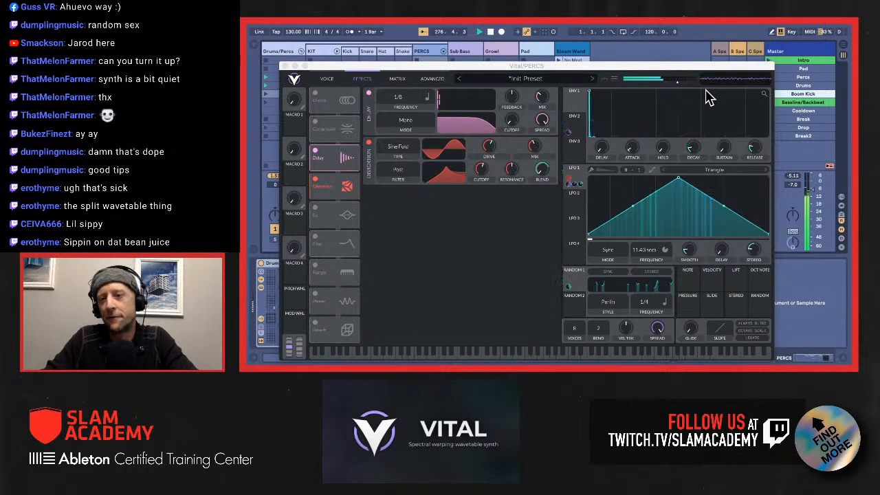
{"action": "left_click", "coordinate": [285, 67]}
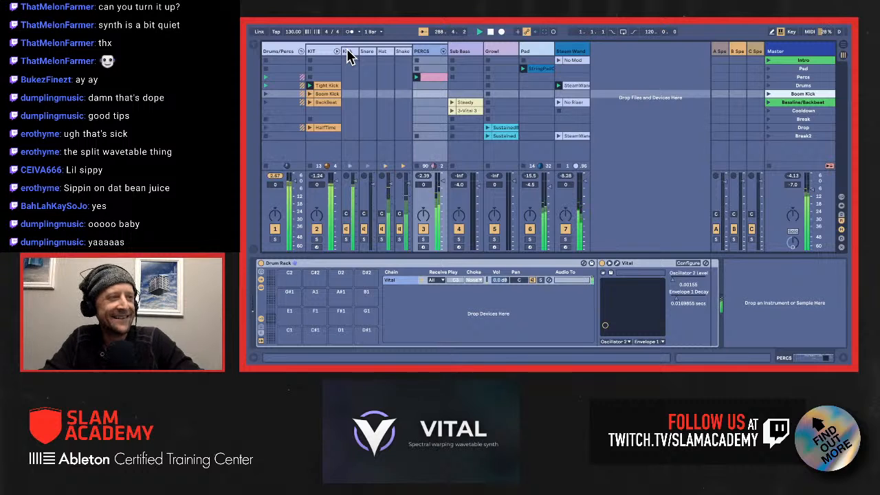
Step: Open the Vital instrument on the KIT's Shake chain and reposition its window so the whole synth is visible
{"action": "left_click", "coordinate": [401, 53]}
{"action": "left_click", "coordinate": [402, 55]}
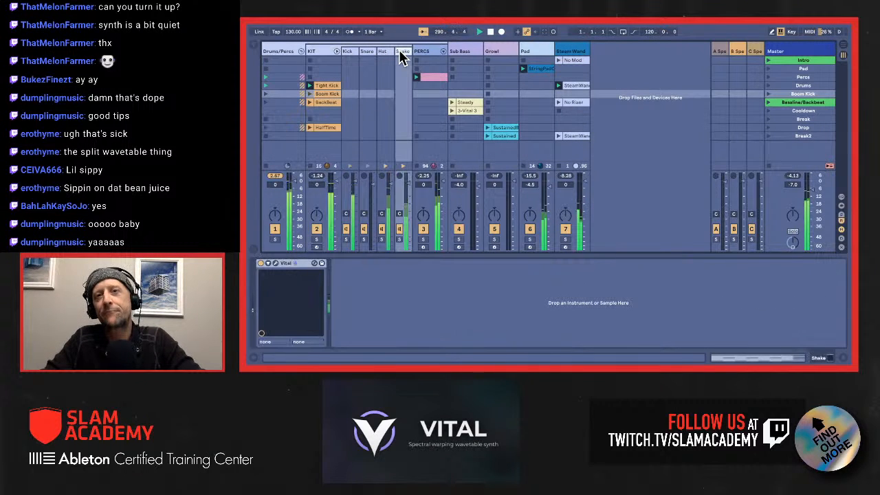
{"action": "left_click", "coordinate": [275, 264]}
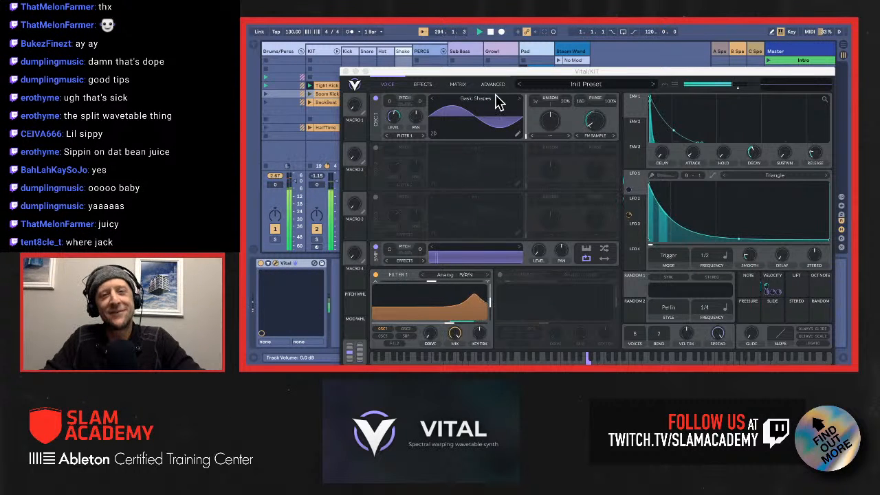
{"action": "left_click_drag", "start_coordinate": [501, 74], "coordinate": [466, 70]}
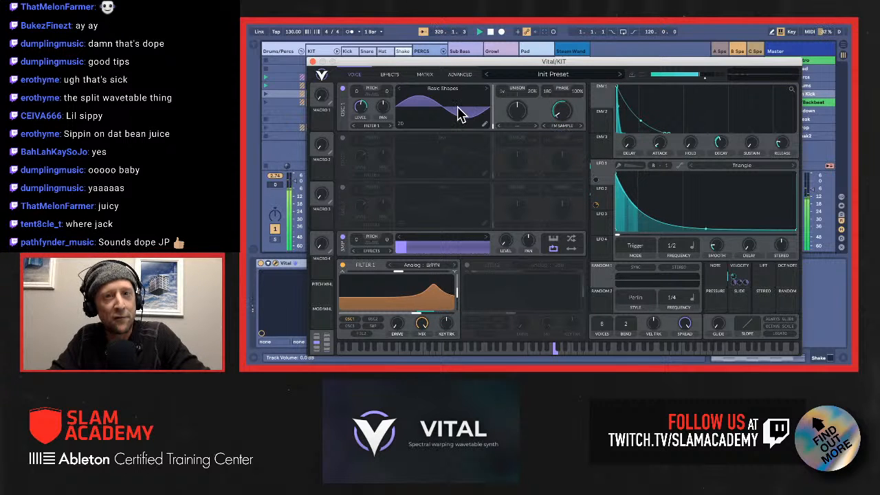
Step: Check the Shake patch's effects and the remap curves of its velocity routings to Osc 1 Distortion Amount and Modulation 3 Amount
{"action": "left_click", "coordinate": [390, 74]}
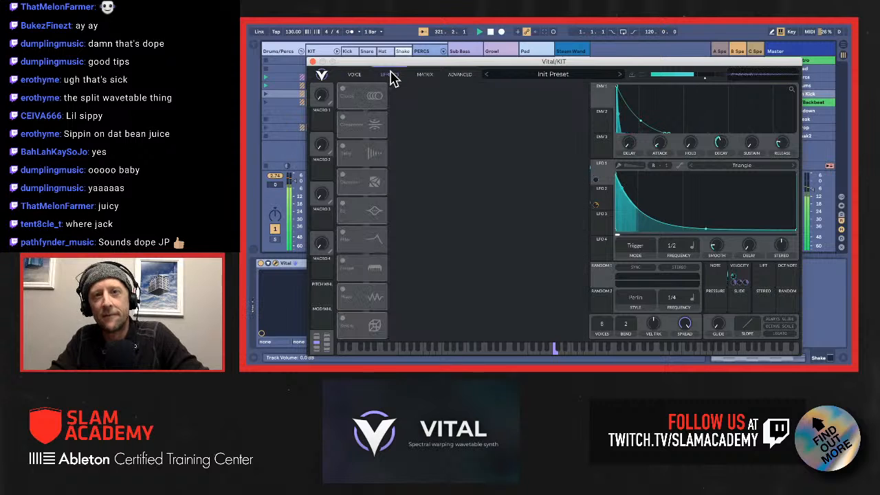
{"action": "left_click", "coordinate": [426, 75]}
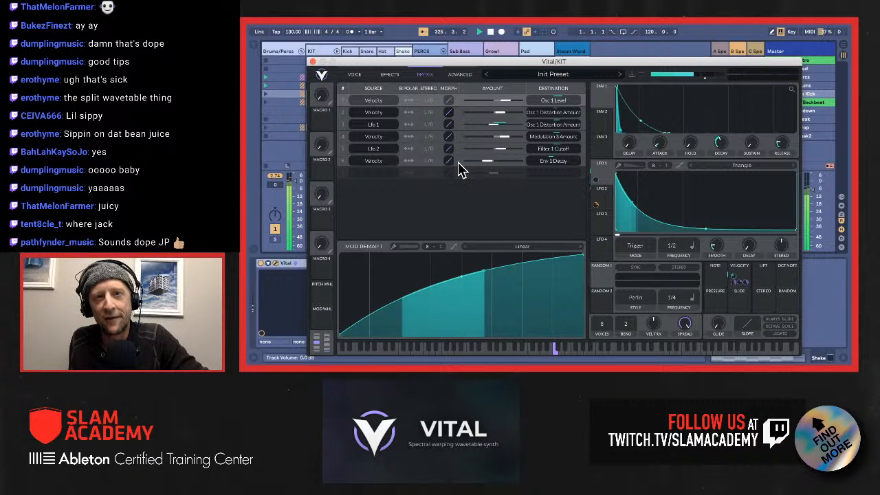
{"action": "left_click", "coordinate": [464, 119]}
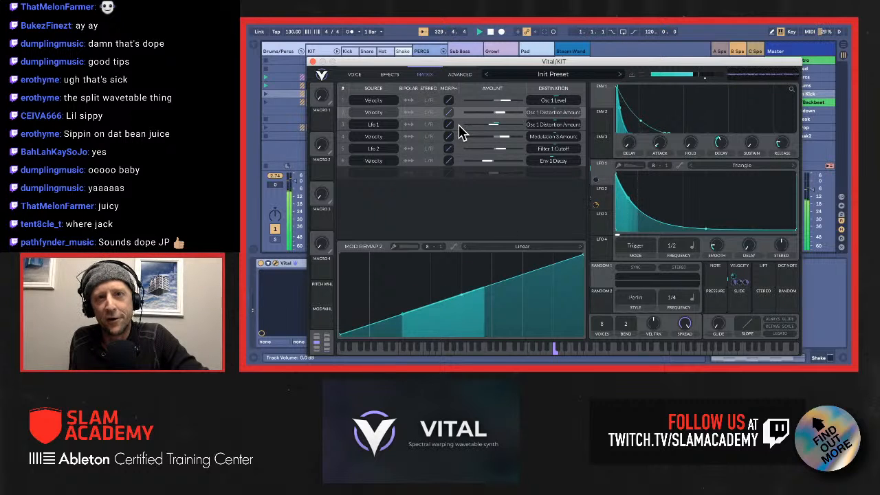
{"action": "left_click", "coordinate": [460, 139]}
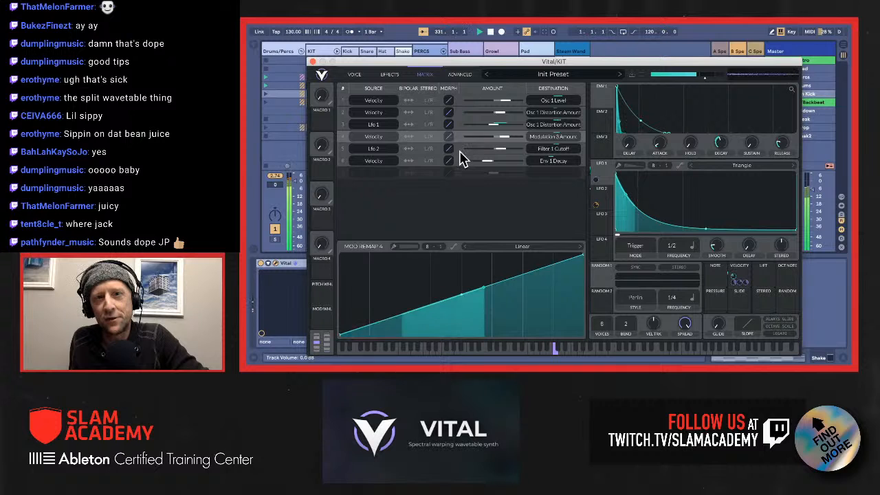
Step: Raise the midpoint of the Velocity to Env 1 Decay remap curve and return to the Osc 1 Level routing
{"action": "left_click", "coordinate": [465, 163]}
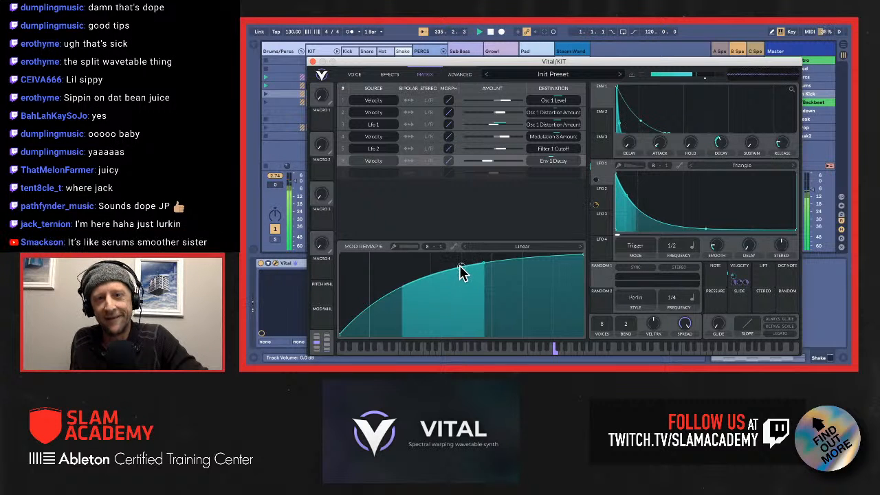
{"action": "mouse_move", "coordinate": [462, 271]}
{"action": "left_mouse_down"}
{"action": "mouse_move", "coordinate": [472, 351]}
{"action": "mouse_move", "coordinate": [457, 262]}
{"action": "left_mouse_up"}
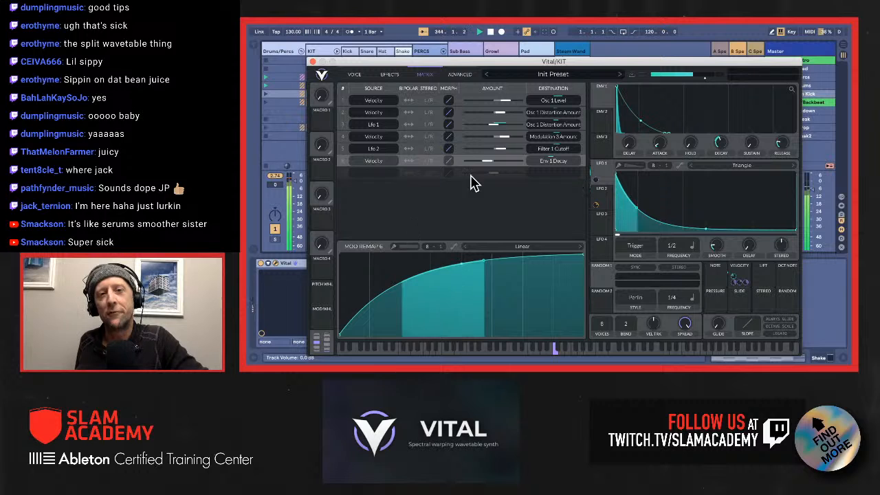
{"action": "left_click", "coordinate": [461, 103]}
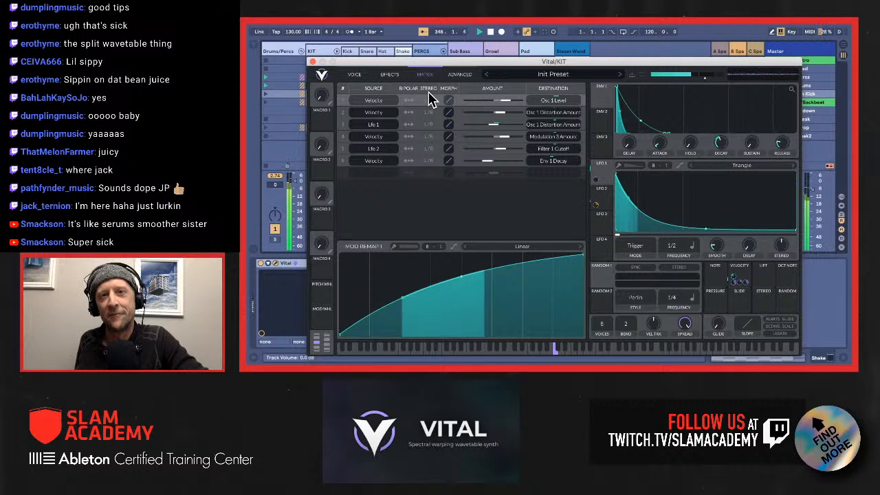
Step: Return the Shake patch to its oscillator view, close it, and open the Vital instrument on the KIT's Hat chain
{"action": "left_click", "coordinate": [358, 74]}
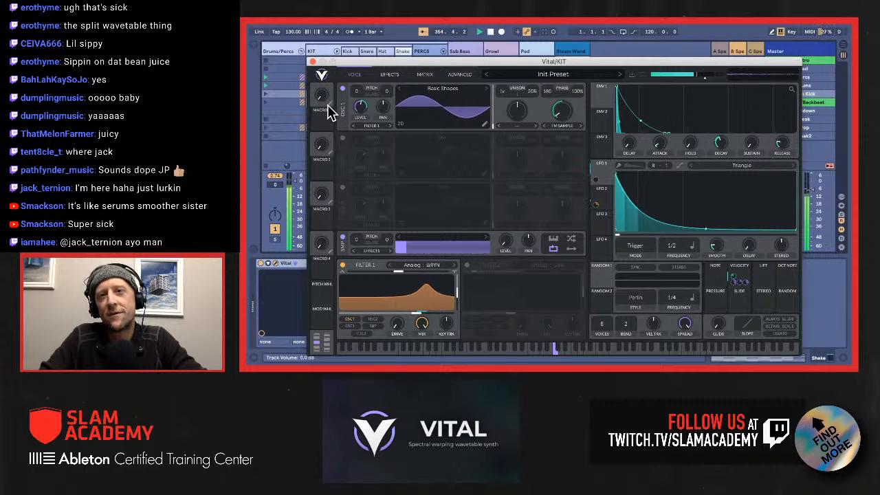
{"action": "left_click", "coordinate": [312, 61]}
{"action": "left_click", "coordinate": [379, 52]}
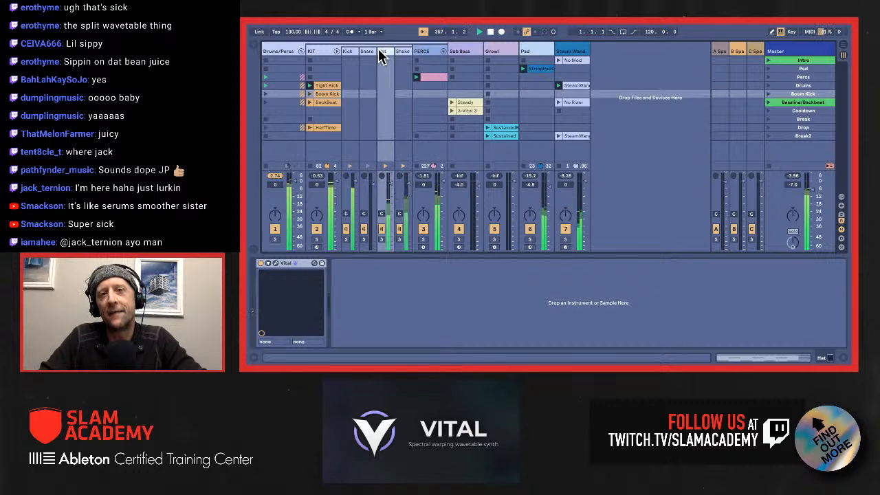
{"action": "left_click", "coordinate": [276, 264]}
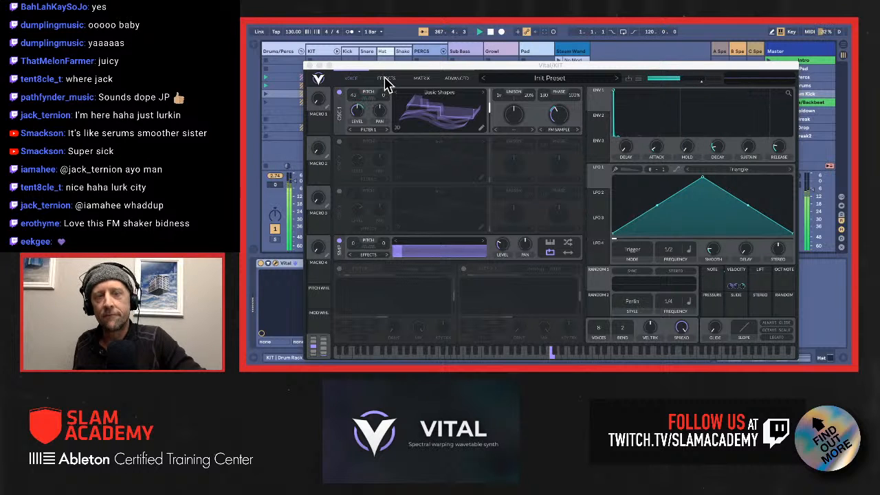
Step: Review the Hat patch's effects and modulation matrix, and audition the Hat chain briefly in solo with its synth window closed
{"action": "left_click", "coordinate": [386, 80]}
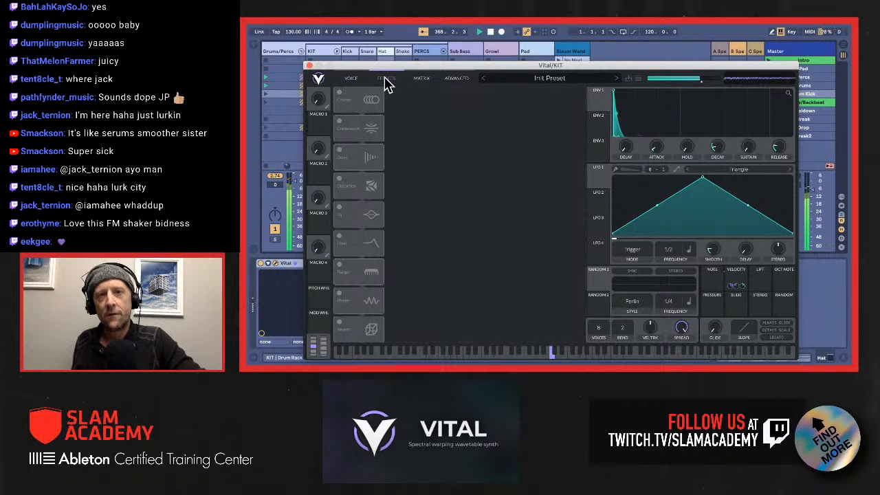
{"action": "left_click", "coordinate": [421, 81]}
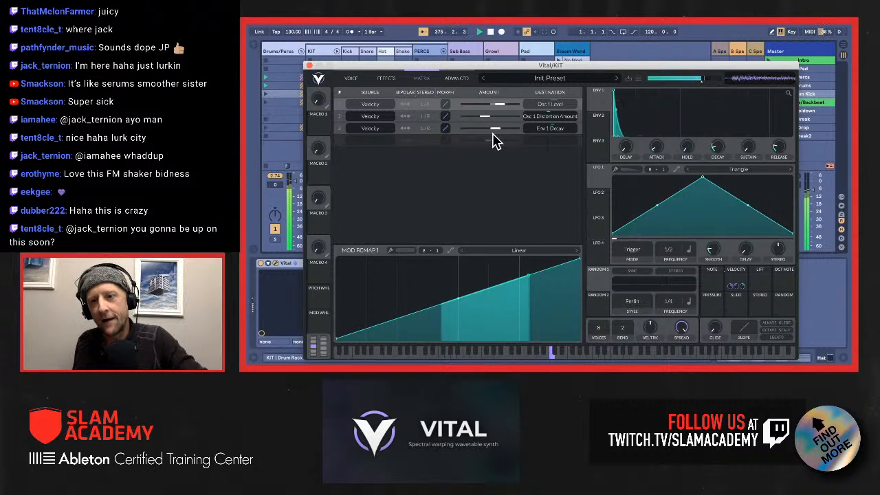
{"action": "left_click", "coordinate": [309, 67]}
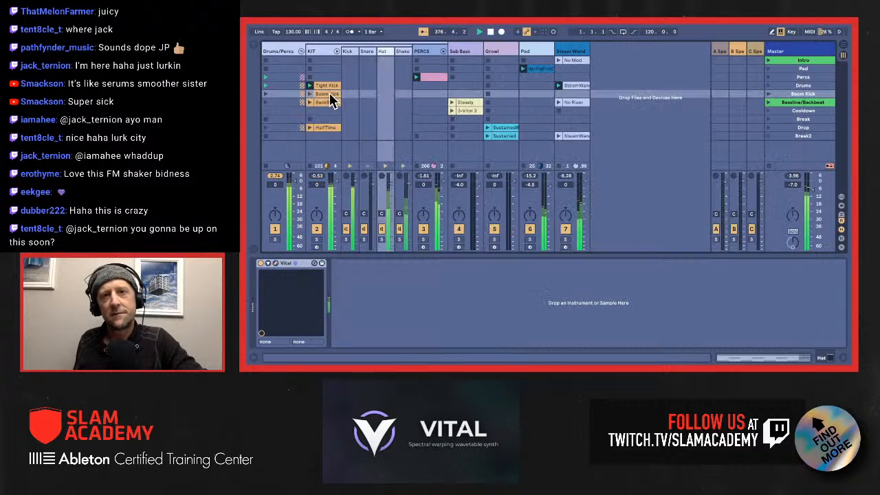
{"action": "left_click", "coordinate": [383, 240]}
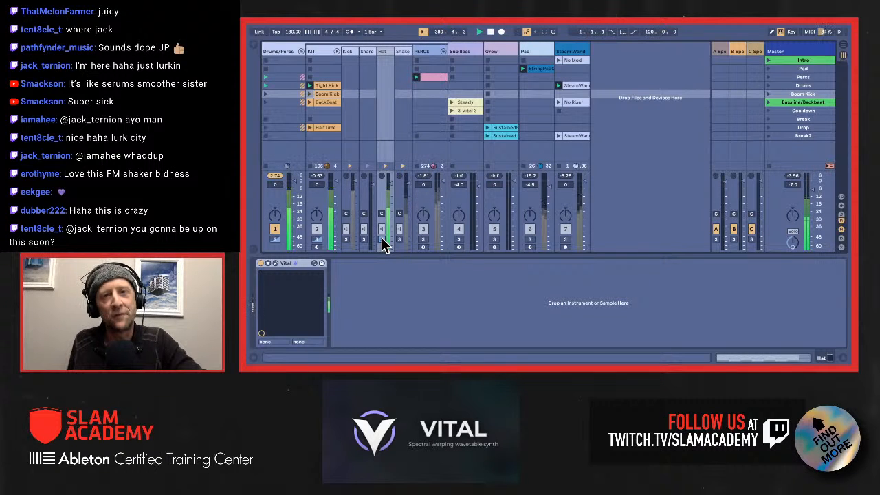
{"action": "left_click", "coordinate": [383, 239]}
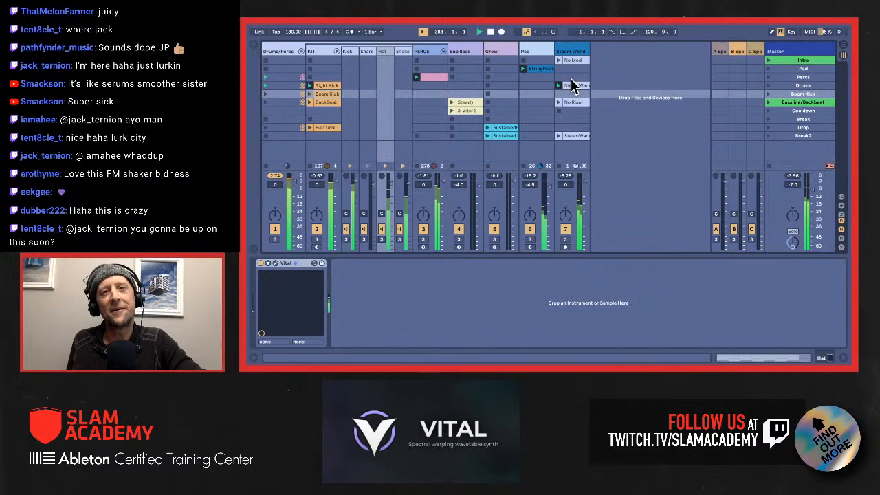
Step: Launch the Boom Kick scene and open the Vital instrument on the KIT's Kick chain
{"action": "left_click", "coordinate": [802, 93]}
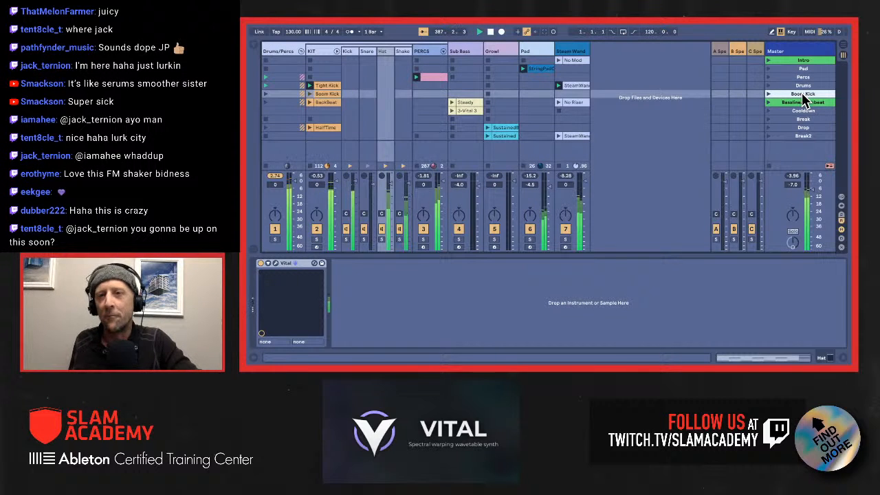
{"action": "key", "text": "Return"}
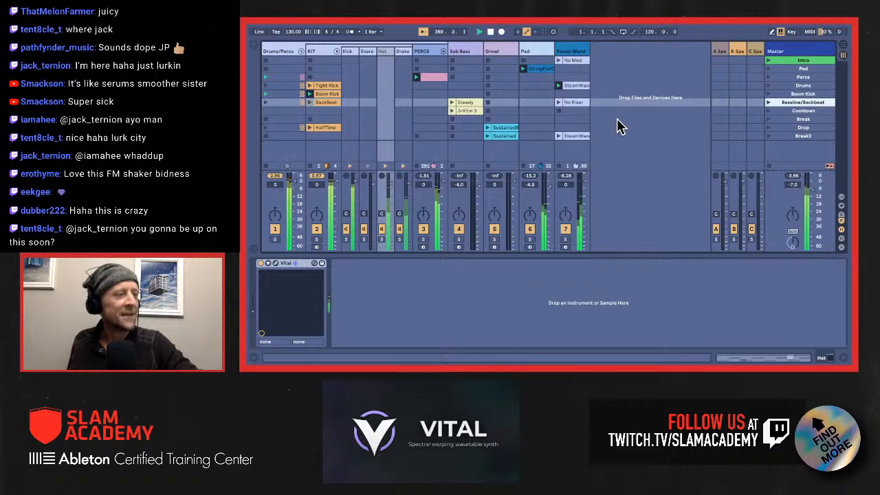
{"action": "left_click", "coordinate": [350, 55]}
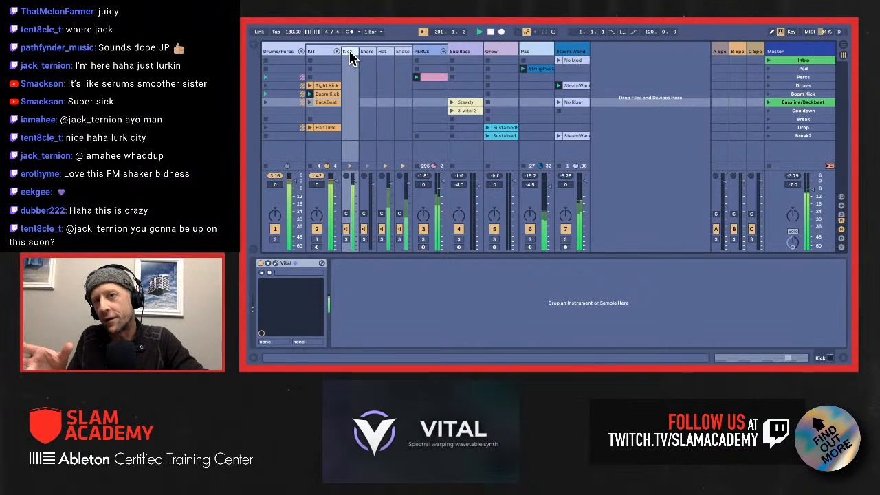
{"action": "left_click", "coordinate": [276, 264]}
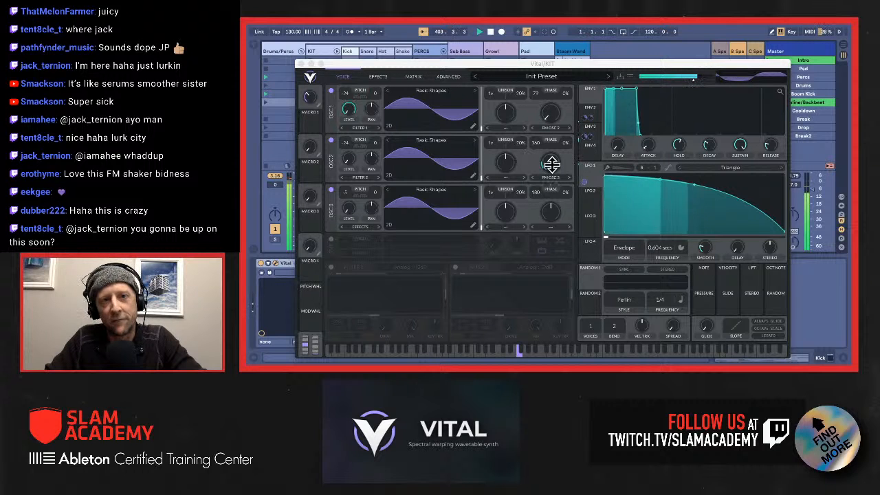
Step: Examine the Kick patch's Env 3 and Env 2 shapes and its effects
{"action": "left_click", "coordinate": [589, 132]}
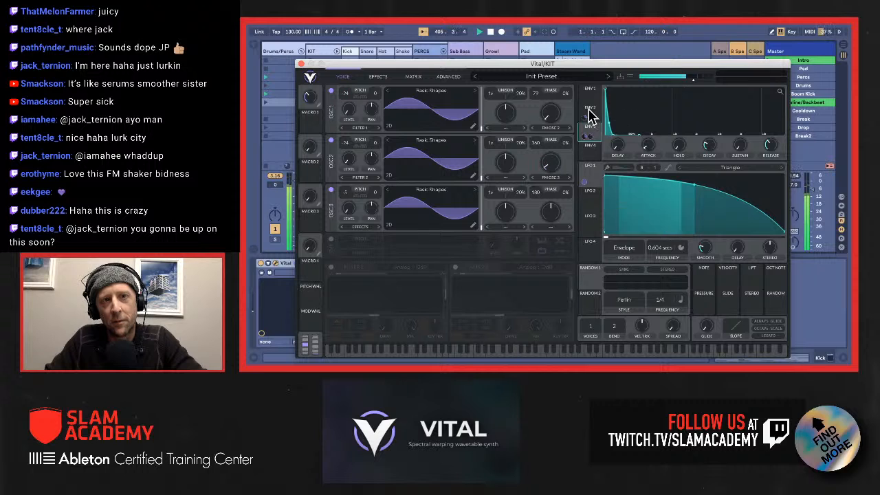
{"action": "left_click", "coordinate": [588, 110]}
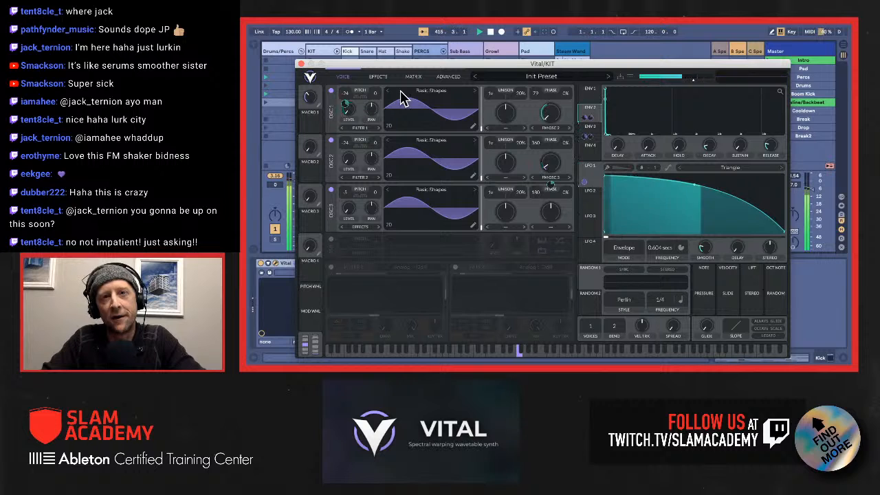
{"action": "left_click", "coordinate": [377, 77]}
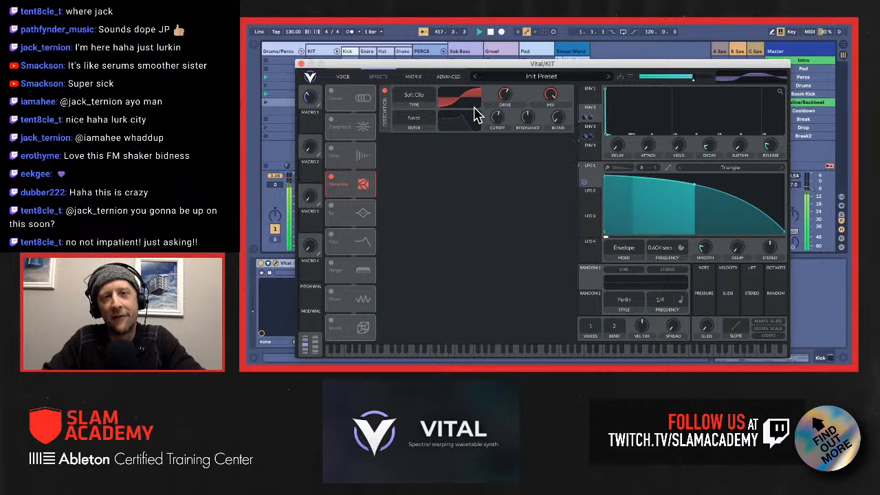
Step: Close the Kick's Vital window and launch the Bassline/Backbeat scene
{"action": "left_click", "coordinate": [301, 64]}
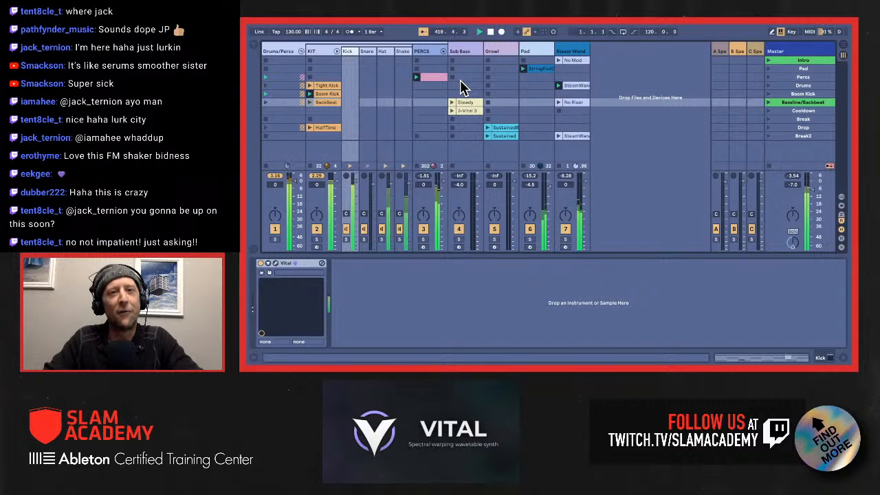
{"action": "left_click", "coordinate": [790, 93]}
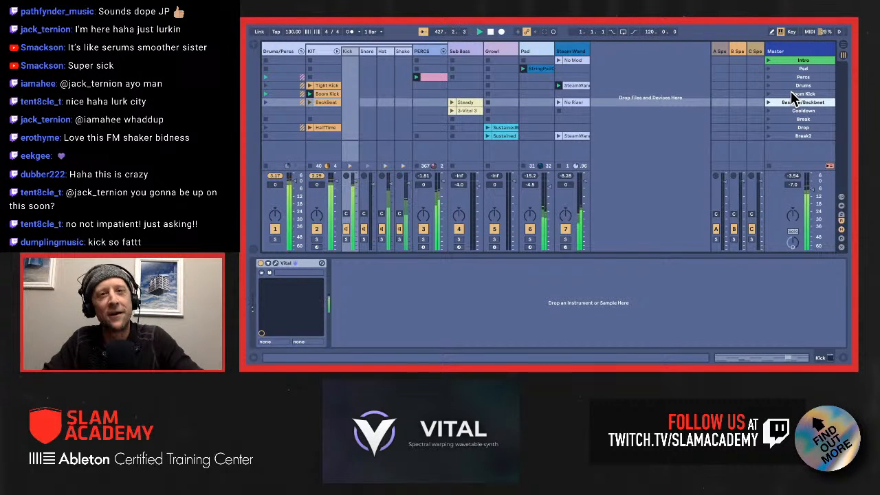
{"action": "key", "text": "Return"}
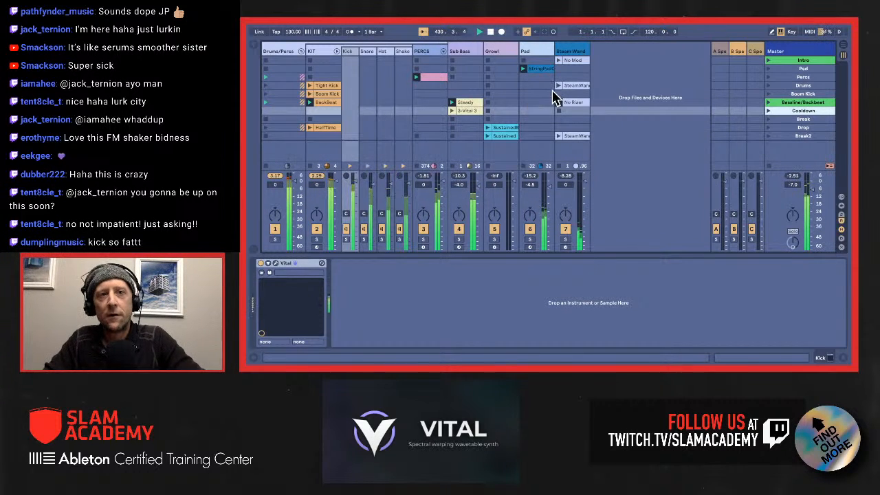
Step: Show the modulation matrix of the Steam Wand track's Vital and move its window aside to uncover the track's device controls
{"action": "left_click", "coordinate": [571, 52]}
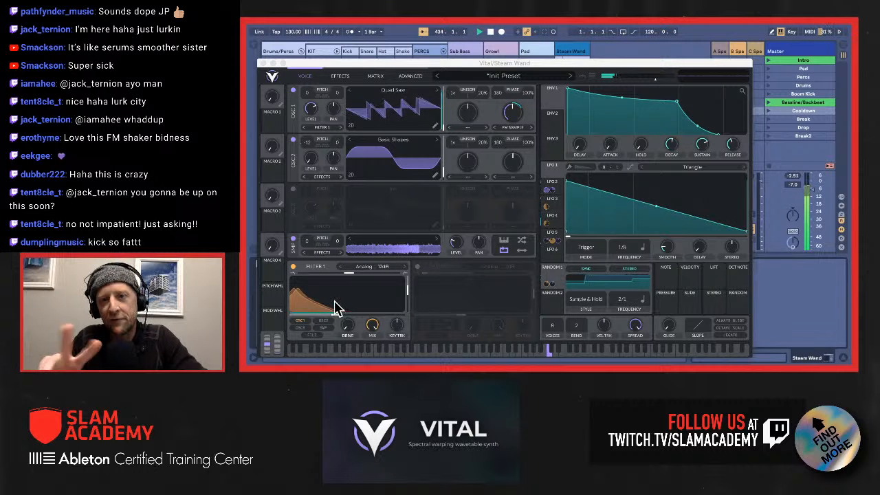
{"action": "left_click", "coordinate": [261, 63]}
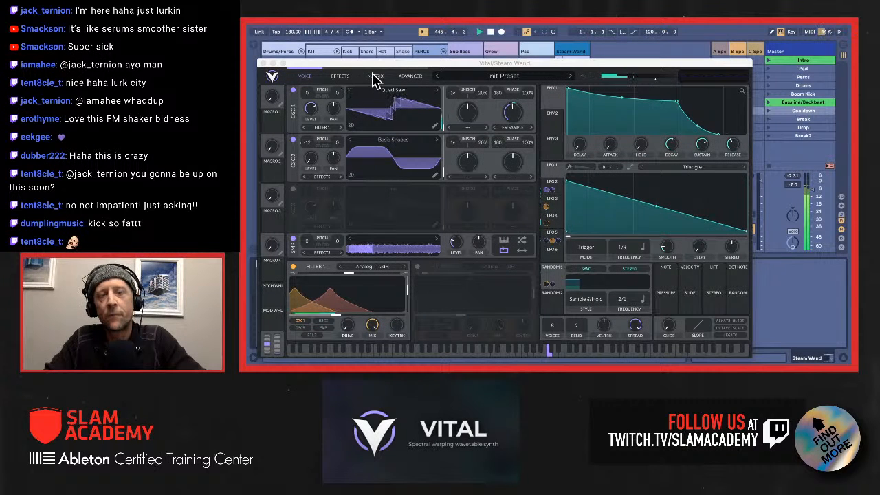
{"action": "left_click", "coordinate": [372, 78]}
{"action": "left_click", "coordinate": [374, 78]}
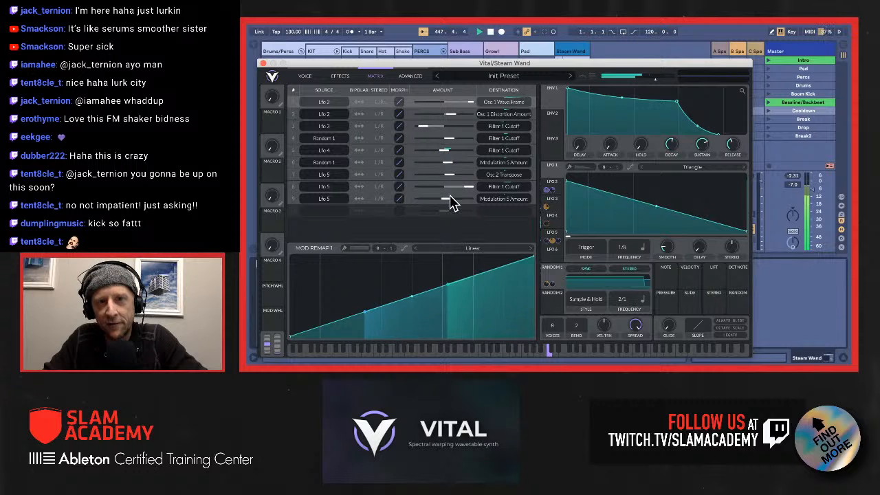
{"action": "left_click_drag", "start_coordinate": [337, 63], "coordinate": [472, 47]}
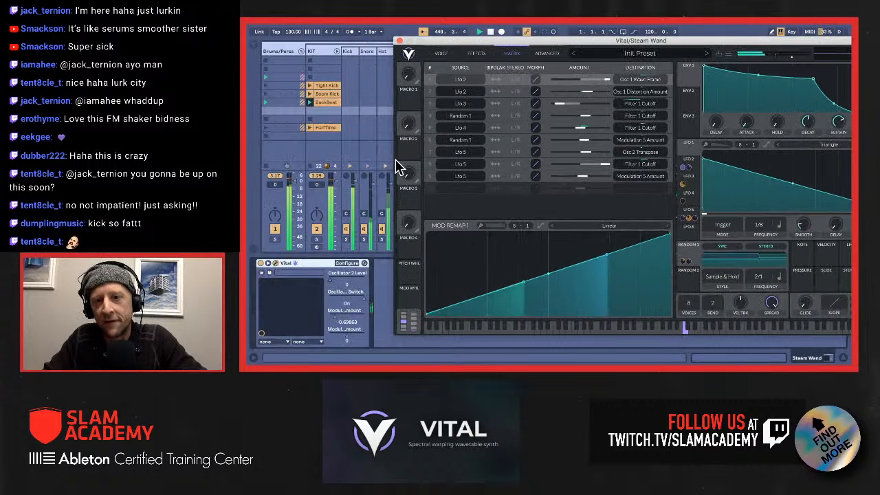
Step: Add the amount of the Lfo 5 to Osc 2 Transpose routing to the Steam Wand device's configured parameters and close the synth window
{"action": "left_click", "coordinate": [344, 264]}
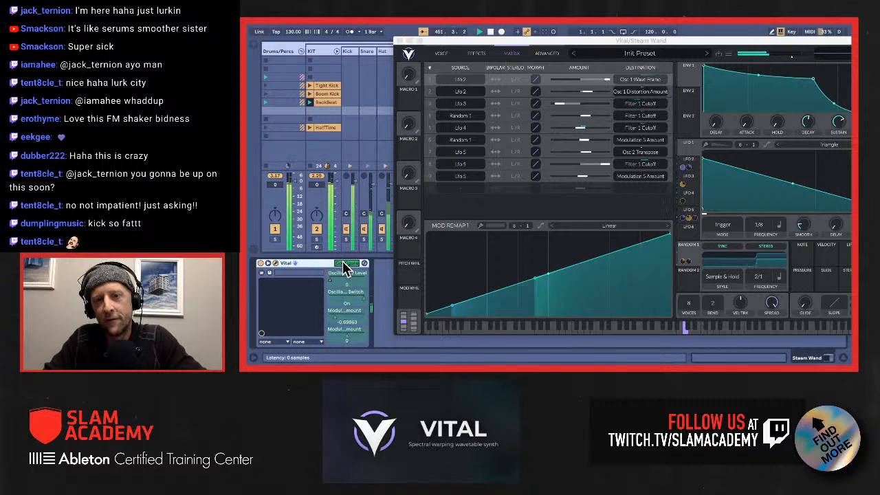
{"action": "left_click", "coordinate": [588, 151]}
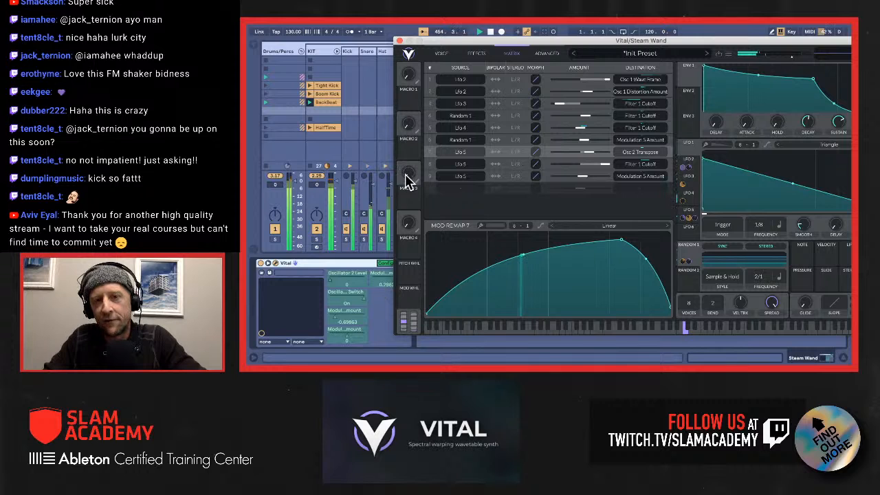
{"action": "left_click", "coordinate": [400, 41]}
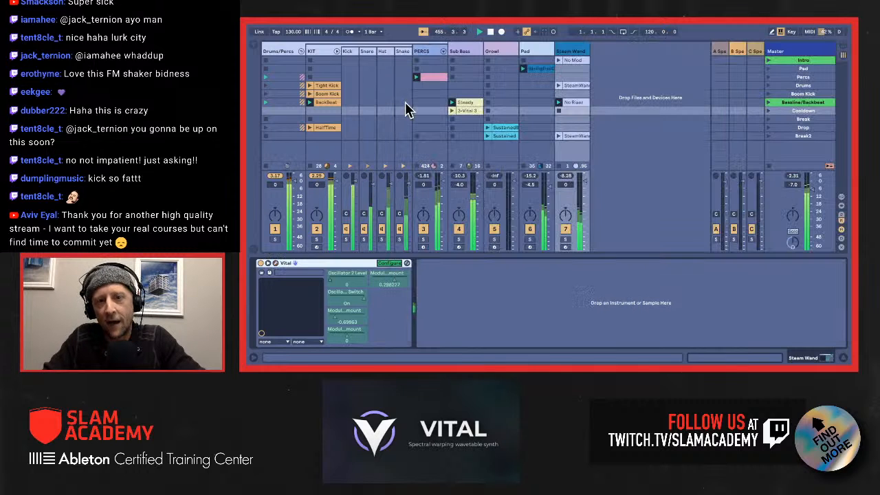
{"action": "left_click", "coordinate": [390, 264]}
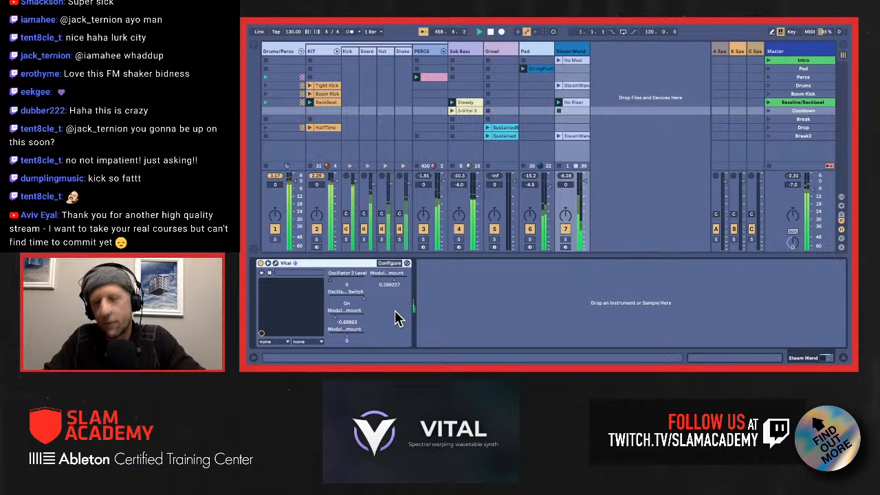
Step: Launch the Steam Wand track's No Riser clip, followed by the Cooldown scene
{"action": "left_click", "coordinate": [568, 102]}
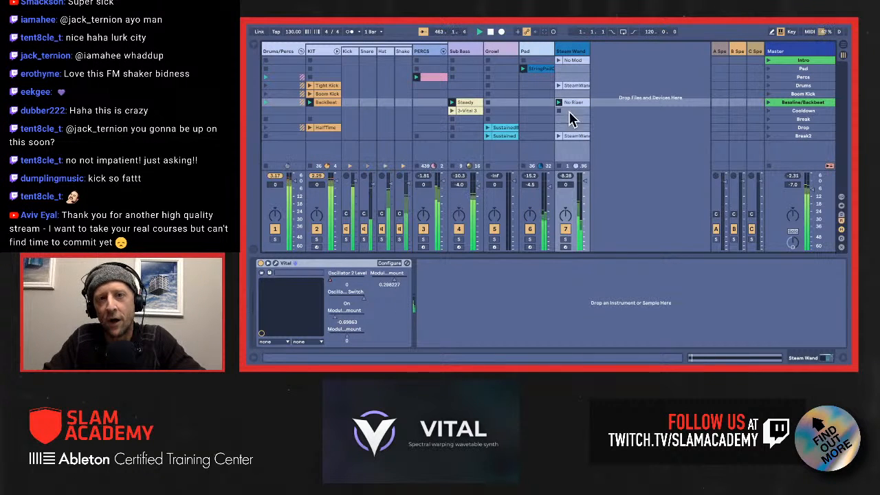
{"action": "left_click", "coordinate": [788, 109]}
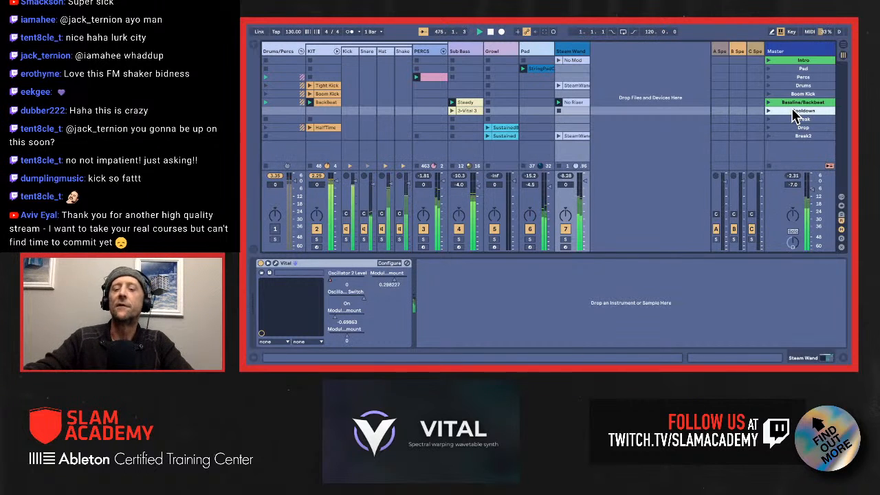
{"action": "key", "text": "Return"}
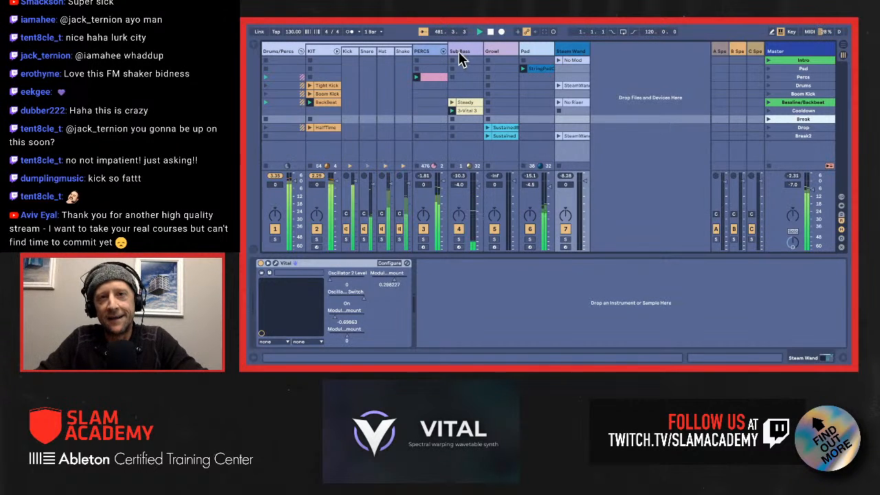
Step: Open the Vital instrument inside the PERCS track's Drum Rack
{"action": "left_click", "coordinate": [421, 52]}
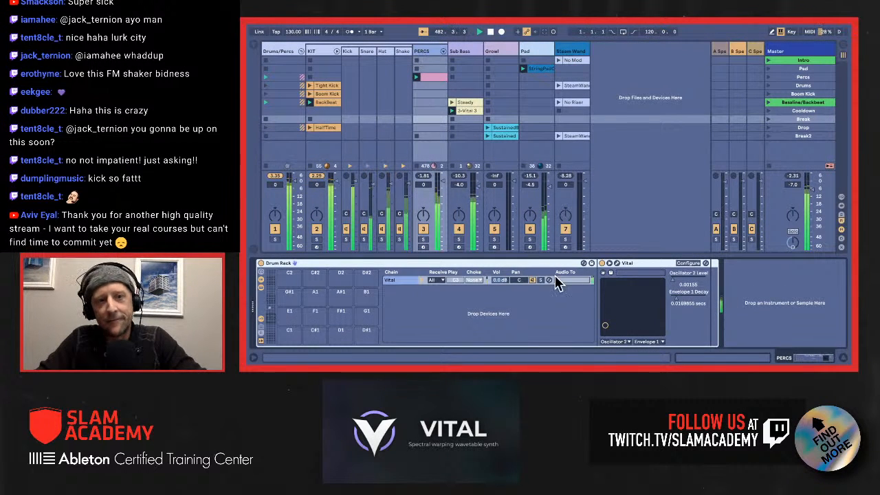
{"action": "left_click", "coordinate": [653, 264]}
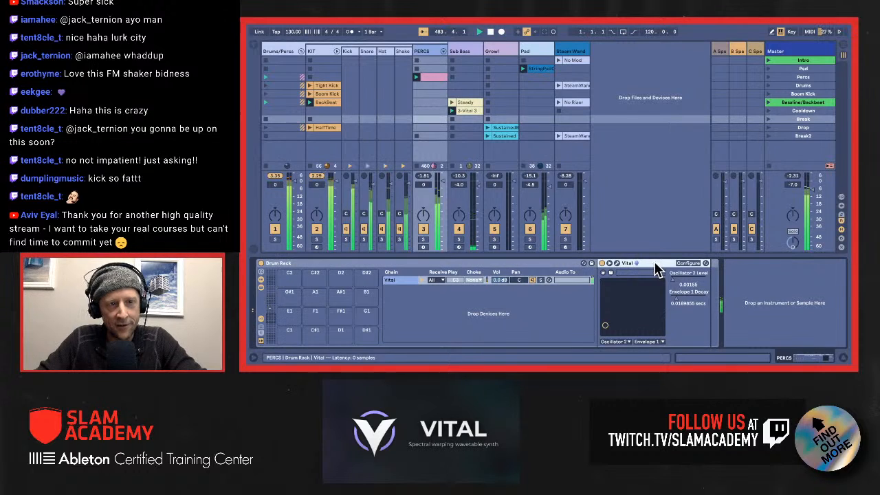
{"action": "left_click", "coordinate": [615, 263]}
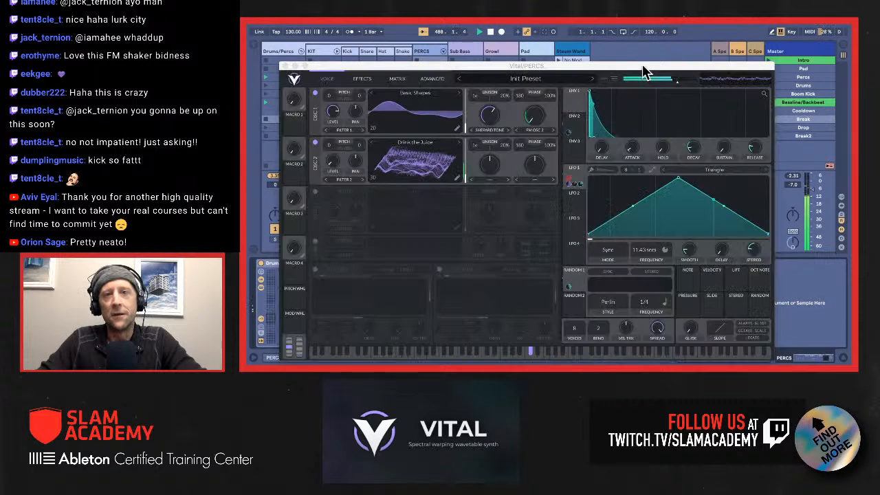
Step: Move the PERCS synth window clear of the device's X-Y pad and raise Oscillator 2 Level to about 0.97 and Envelope 1 Decay to about 16.6 secs
{"action": "left_click_drag", "start_coordinate": [643, 66], "coordinate": [525, 17]}
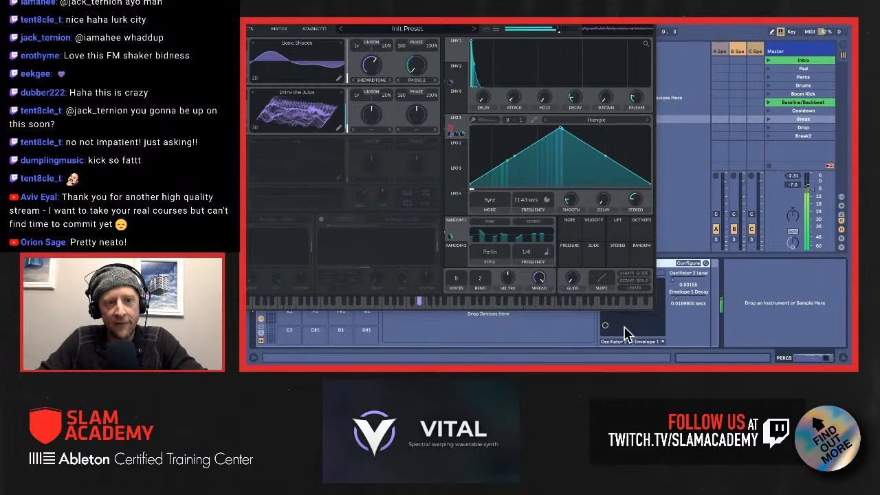
{"action": "left_click_drag", "start_coordinate": [576, 28], "coordinate": [507, 28]}
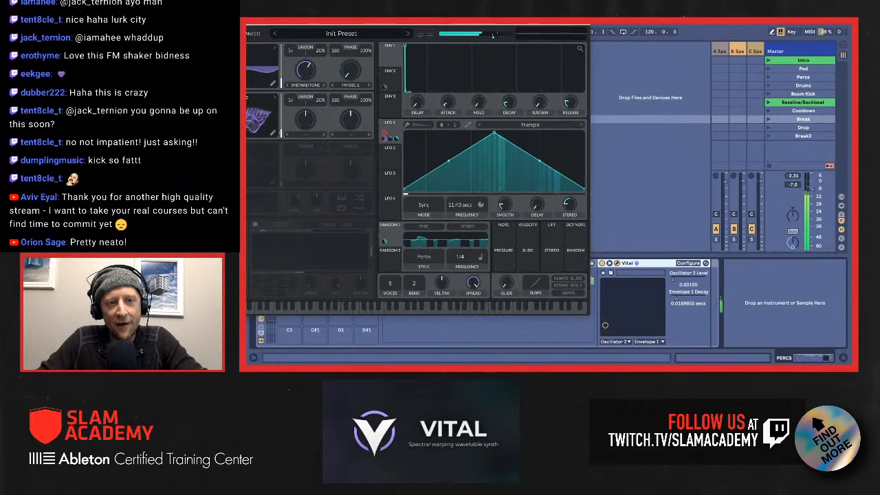
{"action": "left_click_drag", "start_coordinate": [605, 327], "coordinate": [661, 291]}
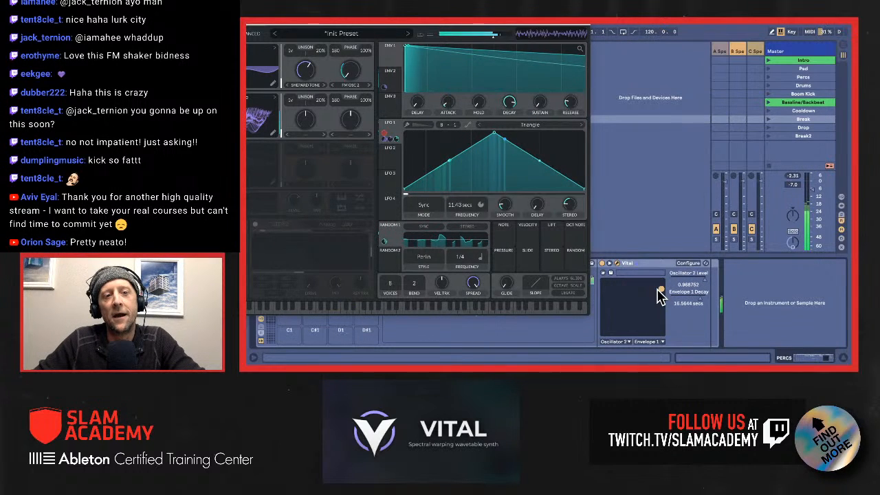
Step: Lower Oscillator 2 Level to about 0.47 and Envelope 1 Decay to about 0.52 secs on PERCS, and close the synth window
{"action": "left_click_drag", "start_coordinate": [660, 289], "coordinate": [643, 314]}
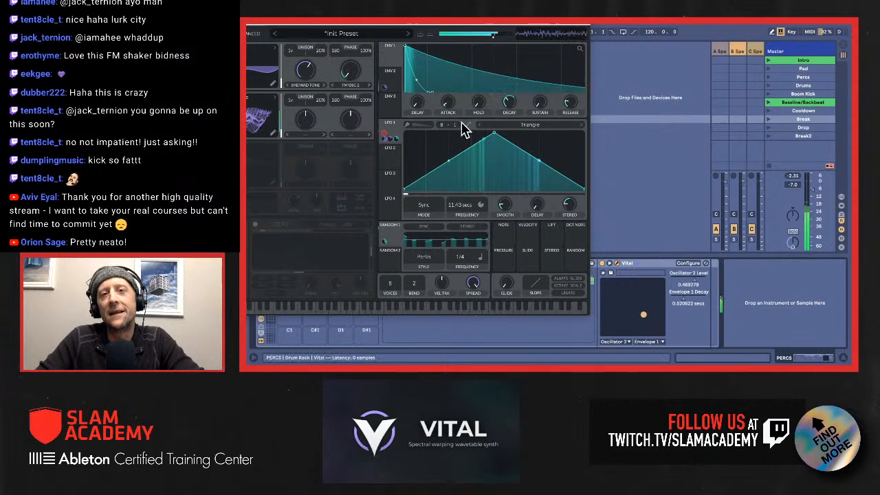
{"action": "left_click_drag", "start_coordinate": [319, 28], "coordinate": [563, 36]}
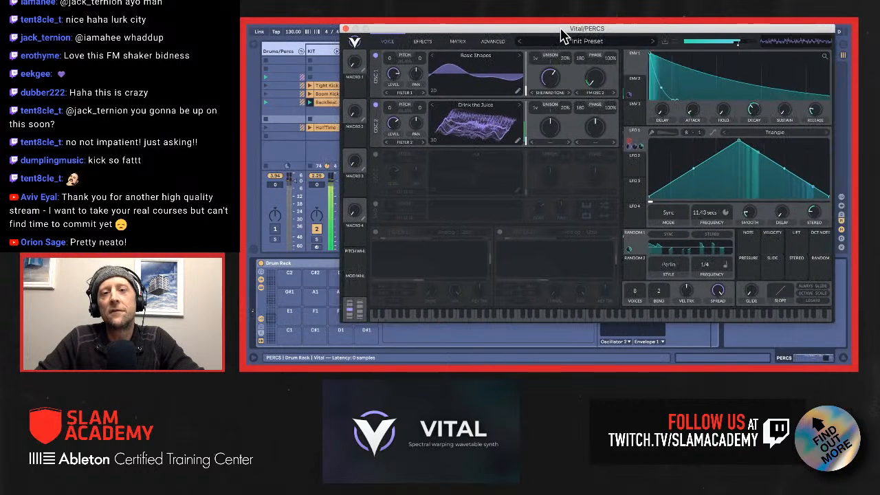
{"action": "left_click", "coordinate": [347, 29]}
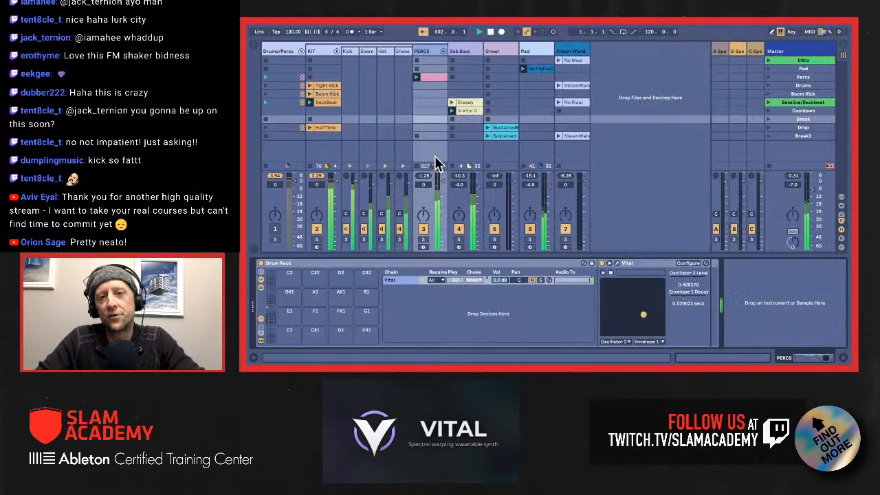
Step: Solo the PERCS track and the Drums/Percs group, and bring Oscillator 2 Level to about 0.49 and Envelope 1 Decay to about 0.003 secs
{"action": "left_click", "coordinate": [423, 240]}
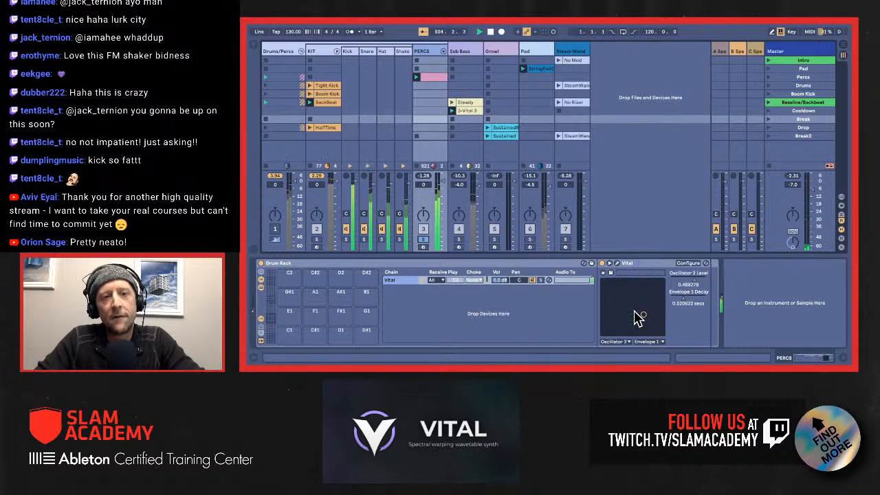
{"action": "left_click_drag", "start_coordinate": [643, 315], "coordinate": [641, 299]}
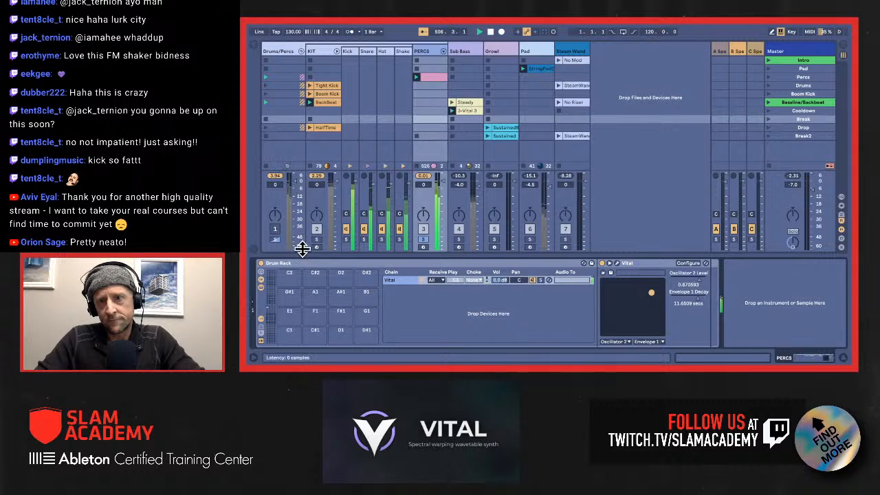
{"action": "left_click", "coordinate": [276, 238]}
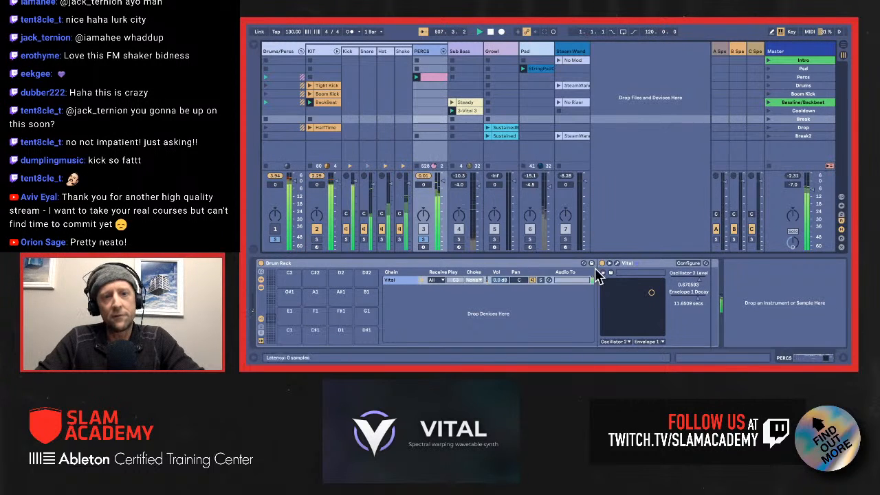
{"action": "left_click_drag", "start_coordinate": [648, 298], "coordinate": [649, 328]}
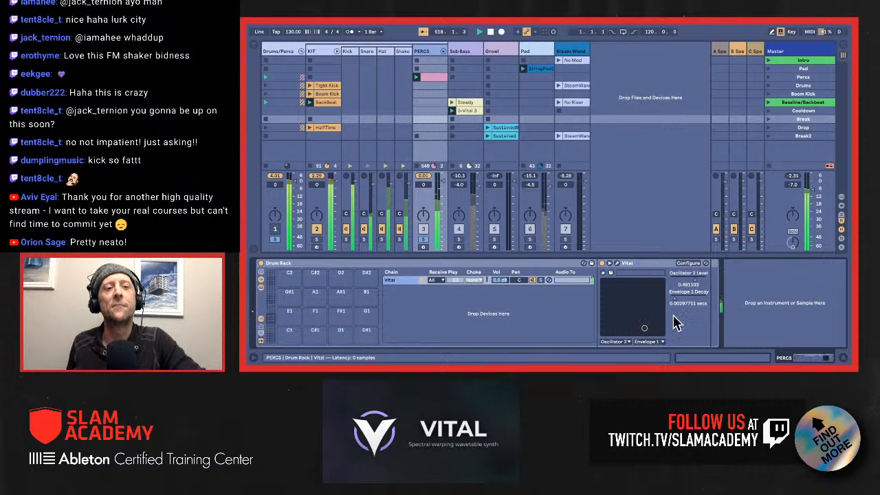
Step: Open the PERCS synth's effects page and assign Macro 1 to modulate the Delay Feedback
{"action": "left_click", "coordinate": [617, 264]}
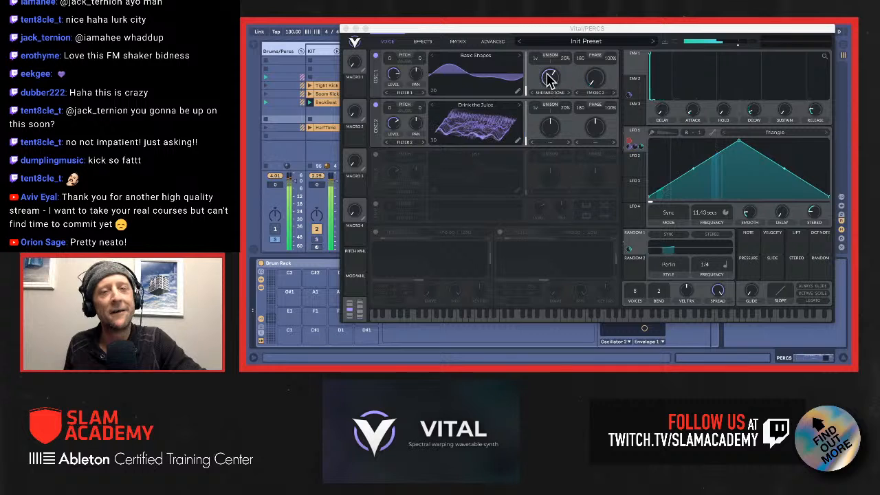
{"action": "left_click", "coordinate": [423, 44]}
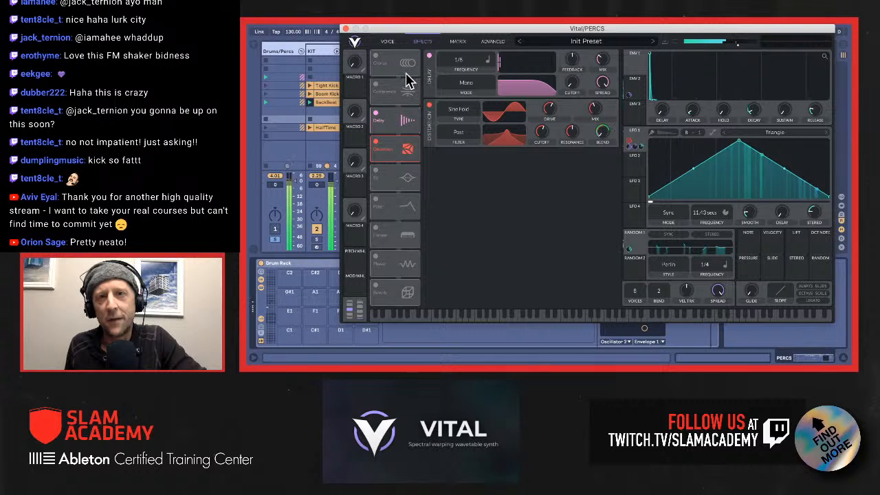
{"action": "left_click_drag", "start_coordinate": [354, 88], "coordinate": [572, 61]}
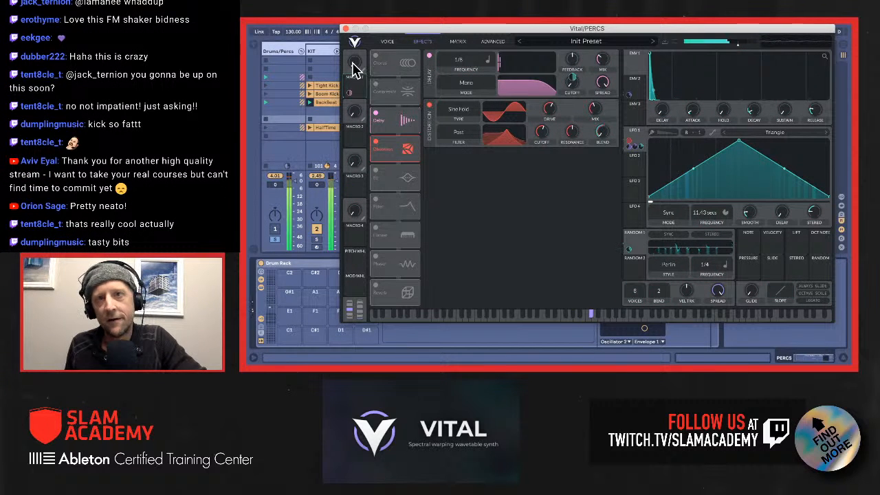
{"action": "left_click_drag", "start_coordinate": [350, 28], "coordinate": [368, 77]}
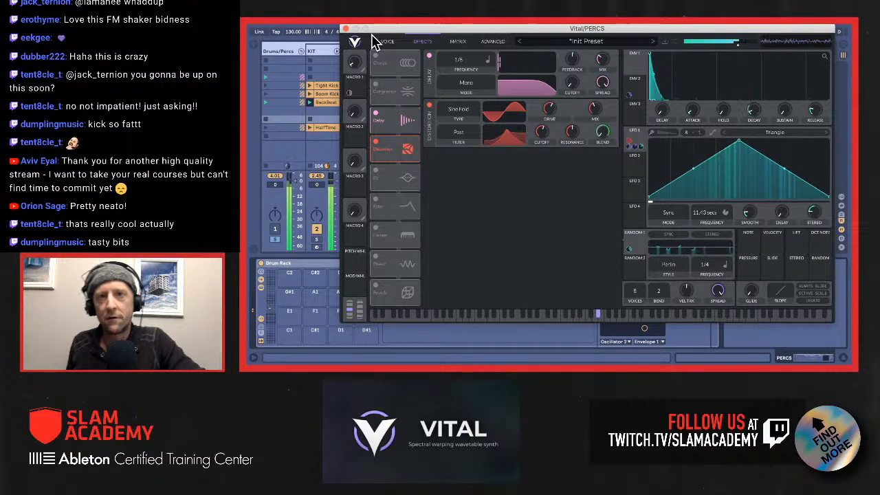
Step: Add Macro 1 to the PERCS device's configured parameters, close the synth window and leave configure mode
{"action": "left_click_drag", "start_coordinate": [381, 33], "coordinate": [739, 49]}
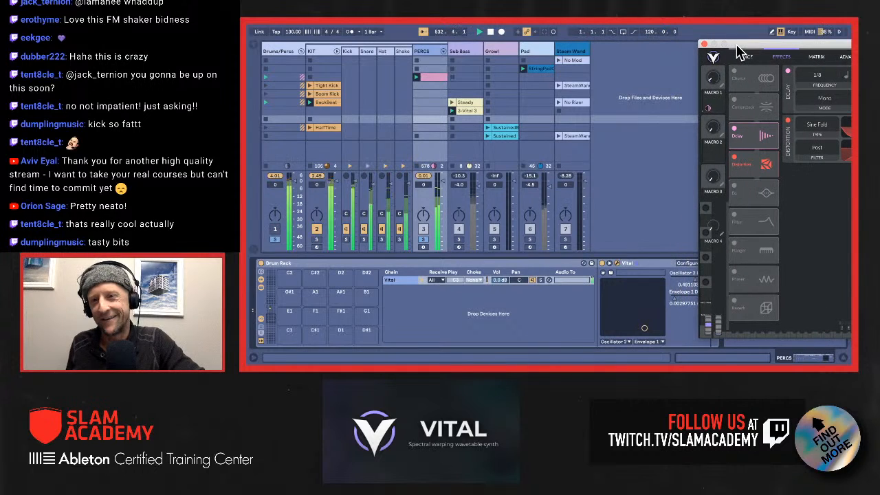
{"action": "left_click", "coordinate": [685, 264]}
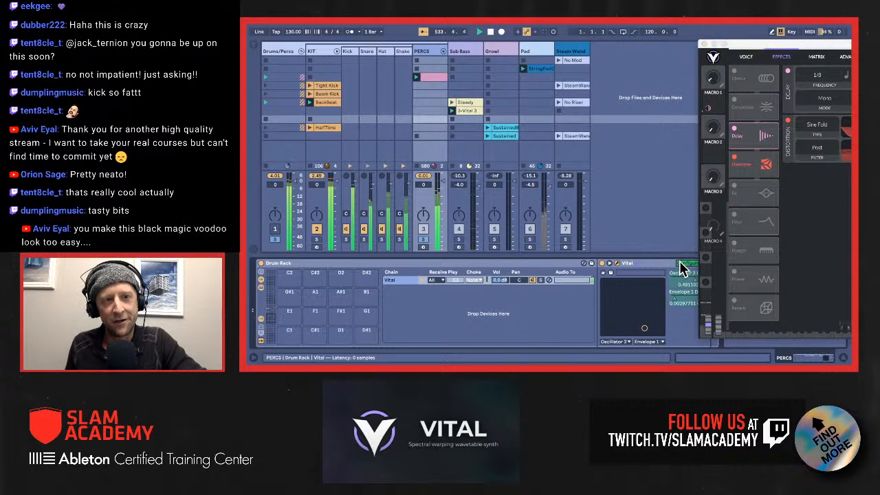
{"action": "left_click", "coordinate": [714, 78]}
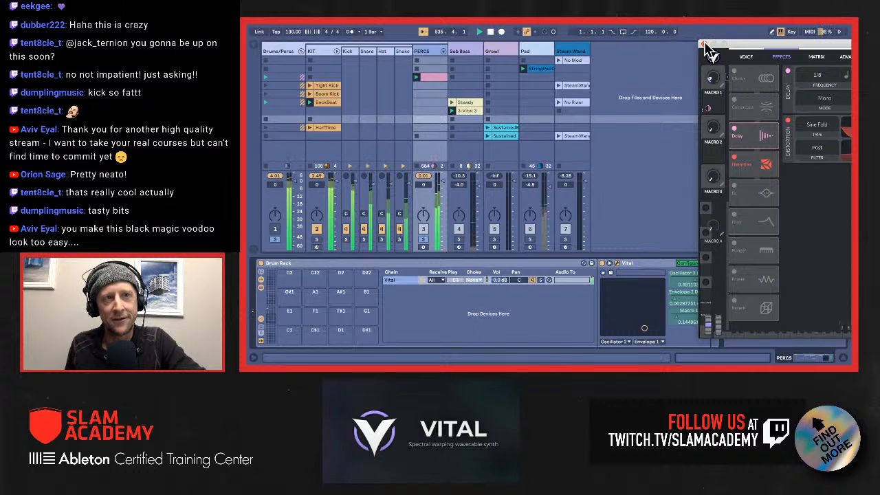
{"action": "left_click", "coordinate": [704, 45]}
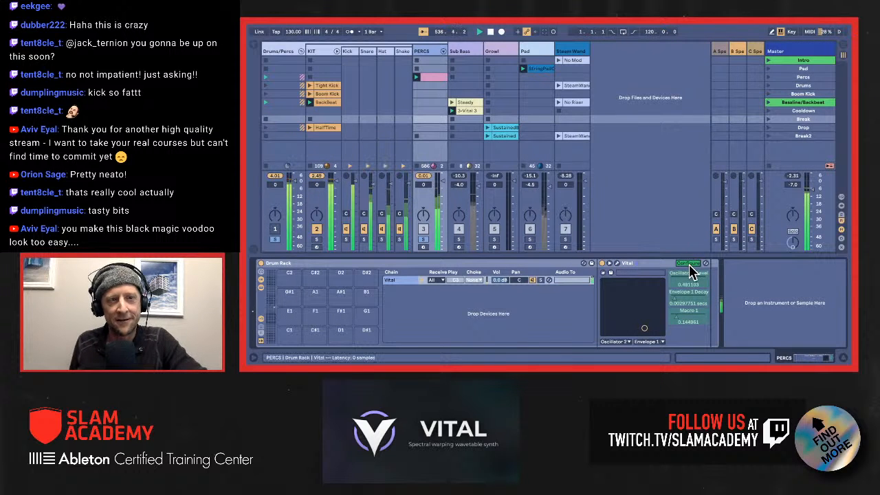
{"action": "left_click", "coordinate": [689, 264]}
Step: Raise Macro 1 to about 0.71, Oscillator 2 Level to about 0.72 and Envelope 1 Decay to about 3.2 secs
{"action": "left_click_drag", "start_coordinate": [688, 321], "coordinate": [688, 289]}
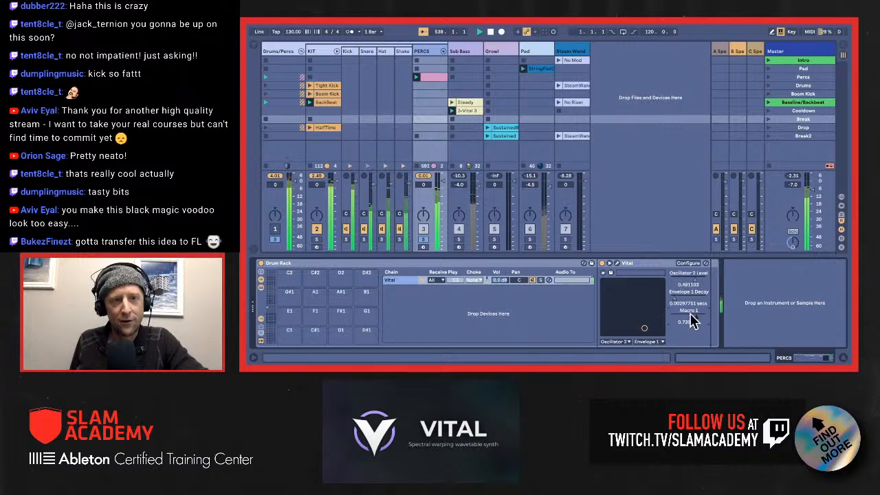
{"action": "left_click_drag", "start_coordinate": [645, 328], "coordinate": [653, 304]}
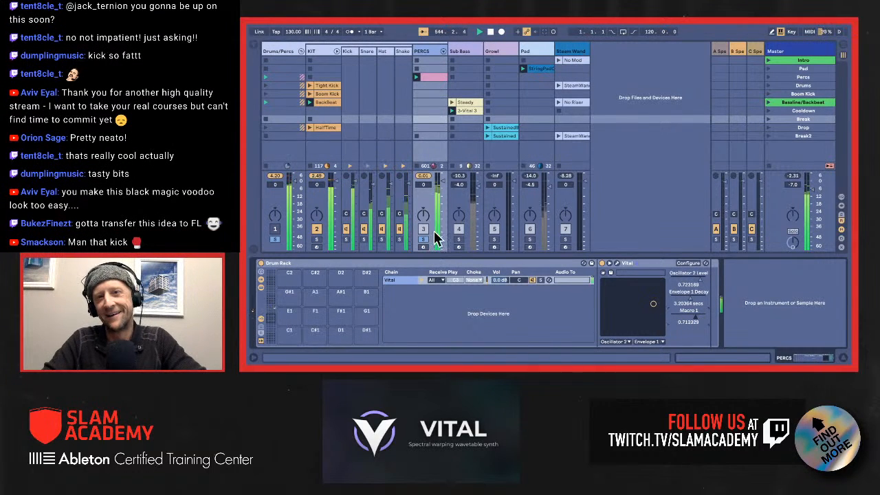
Step: Mute the Kick, and bring Macro 1 to about 0.23, Oscillator 2 Level to about 0.17 and Envelope 1 Decay to about 11.1 secs
{"action": "left_click", "coordinate": [346, 229]}
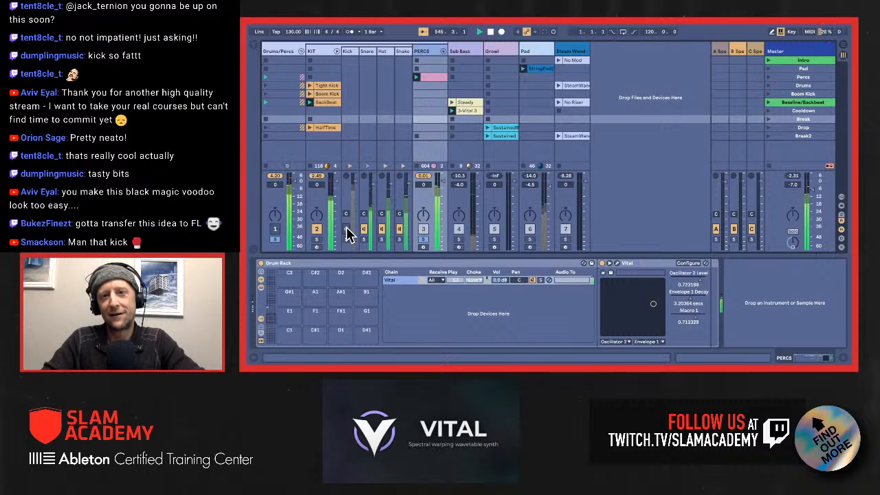
{"action": "left_click_drag", "start_coordinate": [696, 318], "coordinate": [684, 318]}
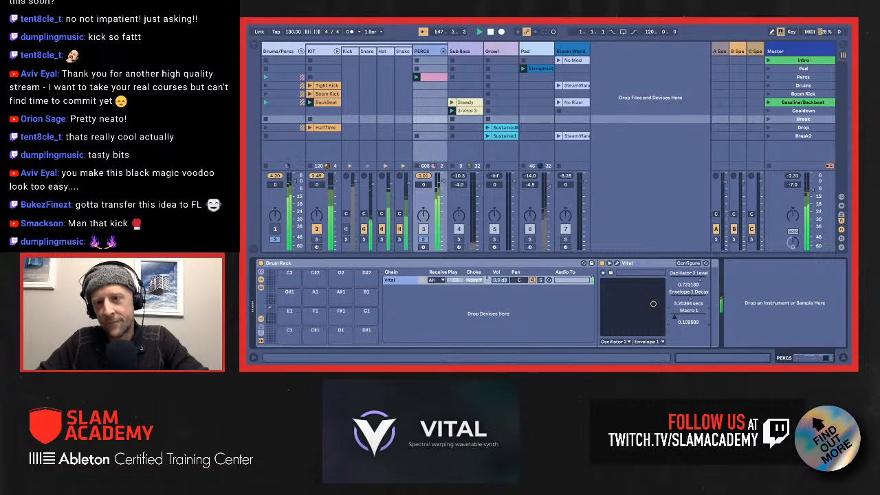
{"action": "left_click_drag", "start_coordinate": [684, 318], "coordinate": [681, 317]}
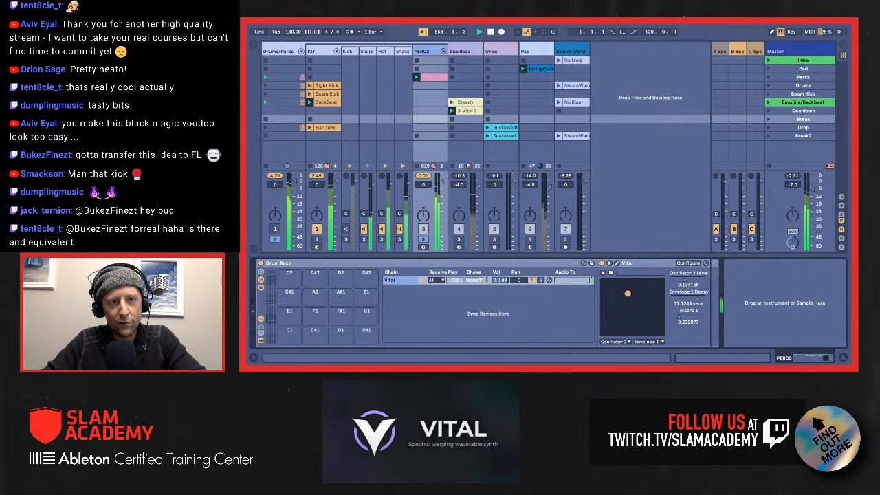
Step: Sweep Oscillator 2 Level and Envelope 1 Decay through low values, ending at about 0.92 and 0.27 secs, with Macro 1 at about 0.66
{"action": "left_click_drag", "start_coordinate": [627, 299], "coordinate": [634, 327]}
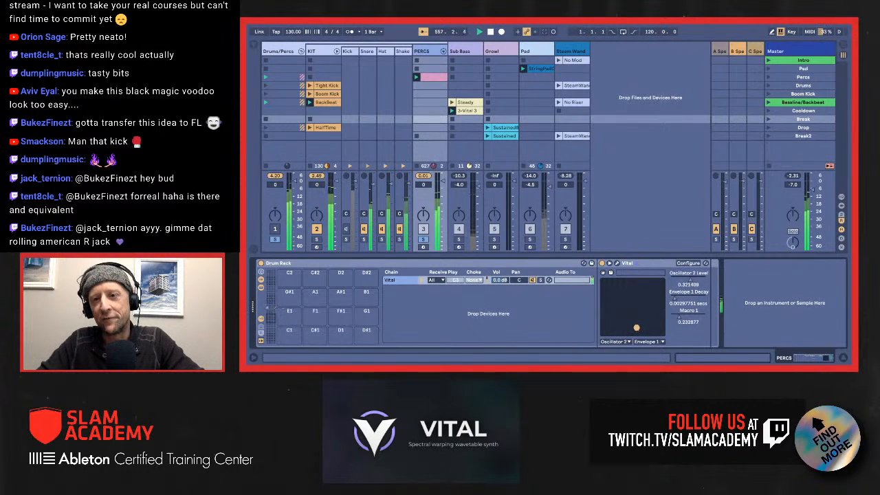
{"action": "left_click_drag", "start_coordinate": [637, 324], "coordinate": [635, 327]}
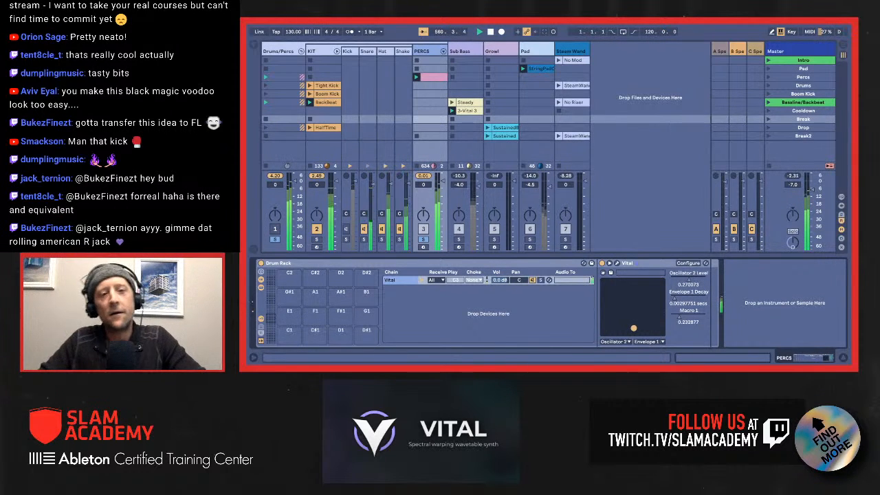
{"action": "left_click_drag", "start_coordinate": [633, 328], "coordinate": [621, 333]}
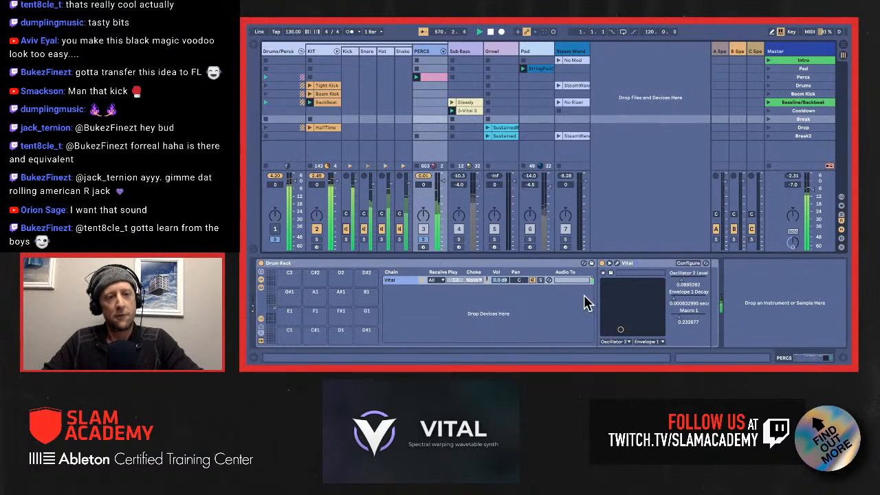
{"action": "left_click_drag", "start_coordinate": [619, 327], "coordinate": [693, 316]}
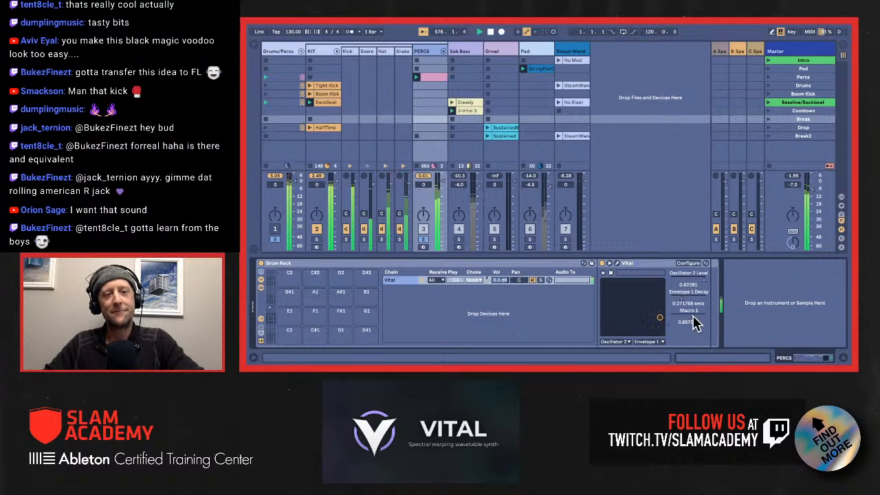
Step: Take the PERCS track and the Drums/Percs group out of solo, keeping the Drums/Percs group active in the full mix
{"action": "left_click", "coordinate": [424, 240]}
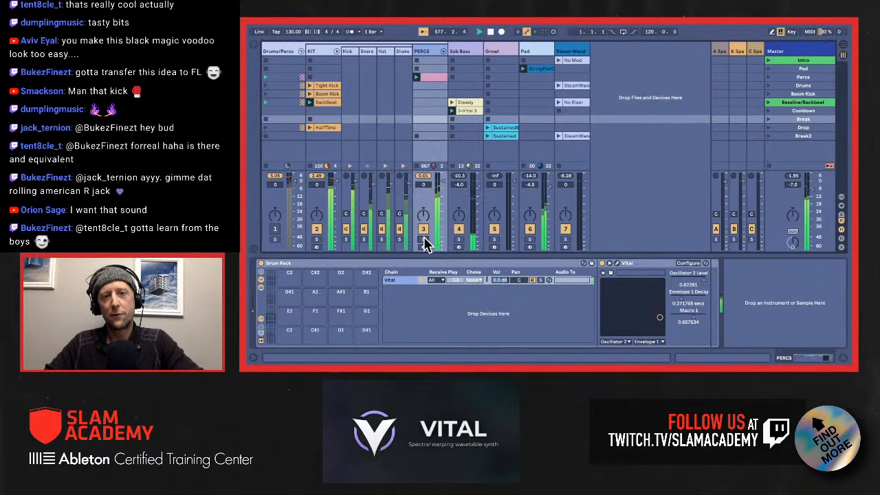
{"action": "left_click", "coordinate": [275, 231]}
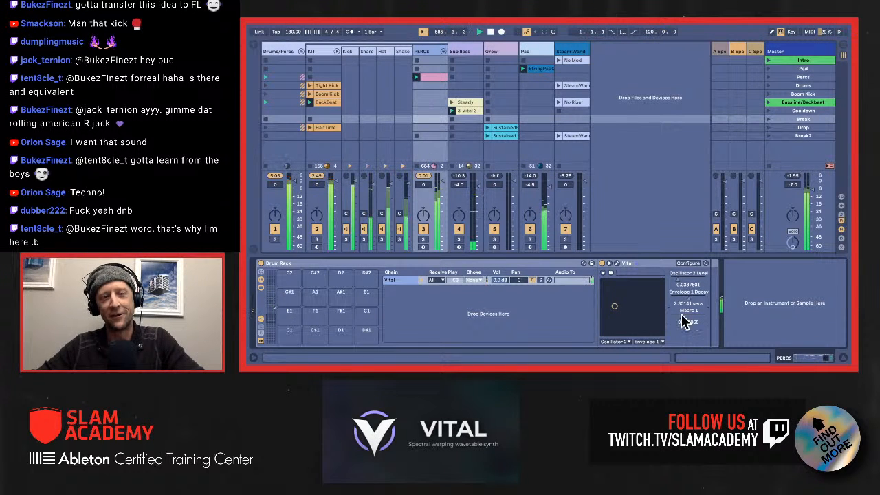
Step: Lower Oscillator 2 Level to about 0.03 and Envelope 1 Decay to about 0.003 secs, and select the Break scene
{"action": "left_click_drag", "start_coordinate": [614, 306], "coordinate": [612, 328]}
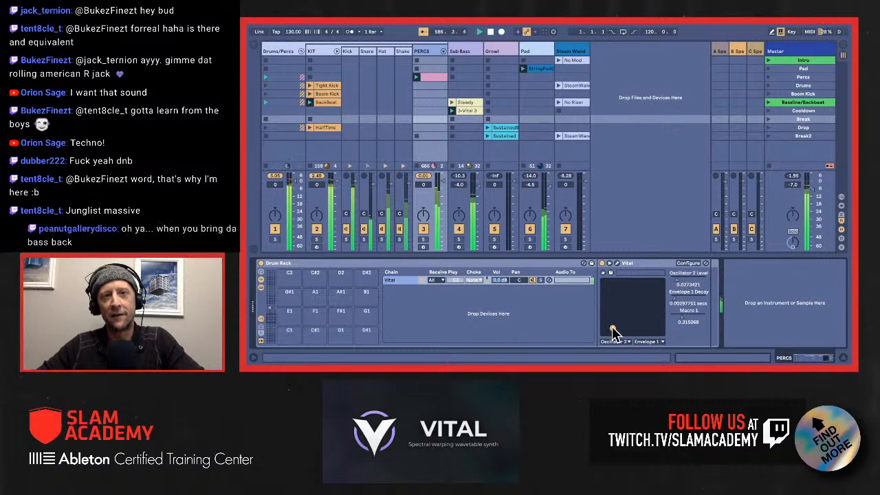
{"action": "left_click", "coordinate": [780, 118]}
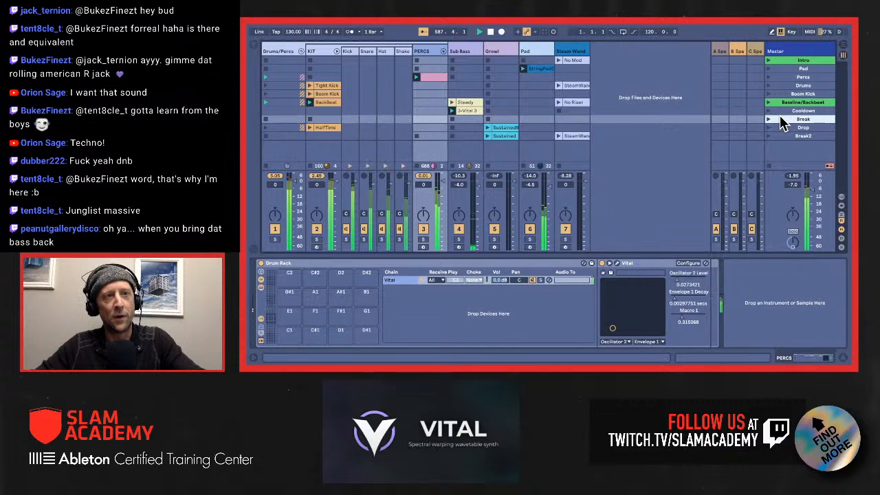
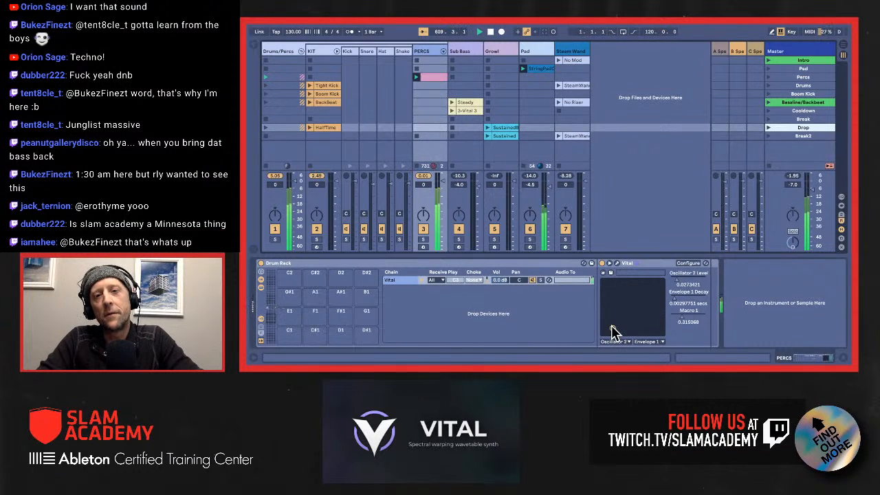
Step: Set PERCS Oscillator 2 Level to about 0.45 and Envelope 1 Decay to 0 secs, and open the Growl track's Vital patch
{"action": "left_click_drag", "start_coordinate": [614, 332], "coordinate": [643, 334]}
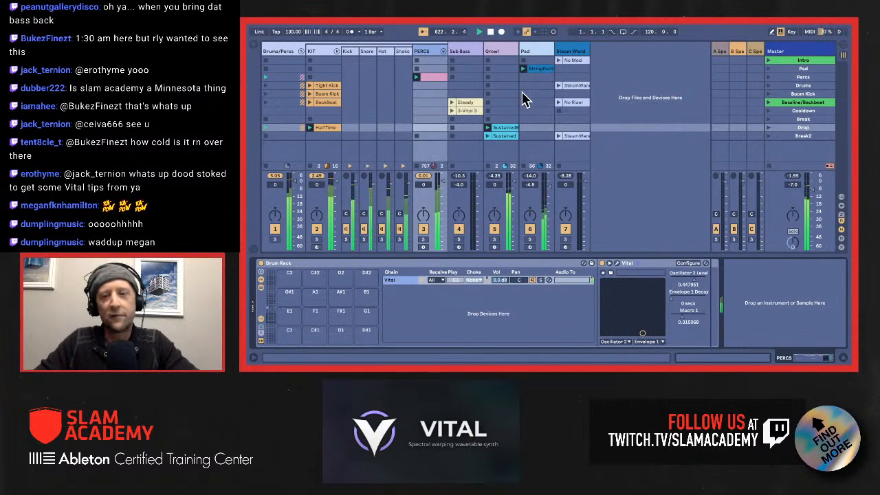
{"action": "left_click", "coordinate": [493, 52]}
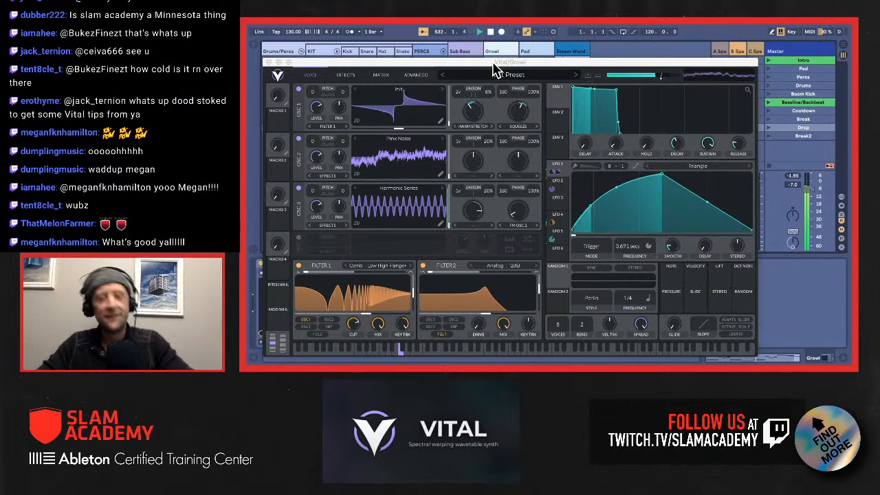
{"action": "left_click_drag", "start_coordinate": [494, 64], "coordinate": [492, 61]}
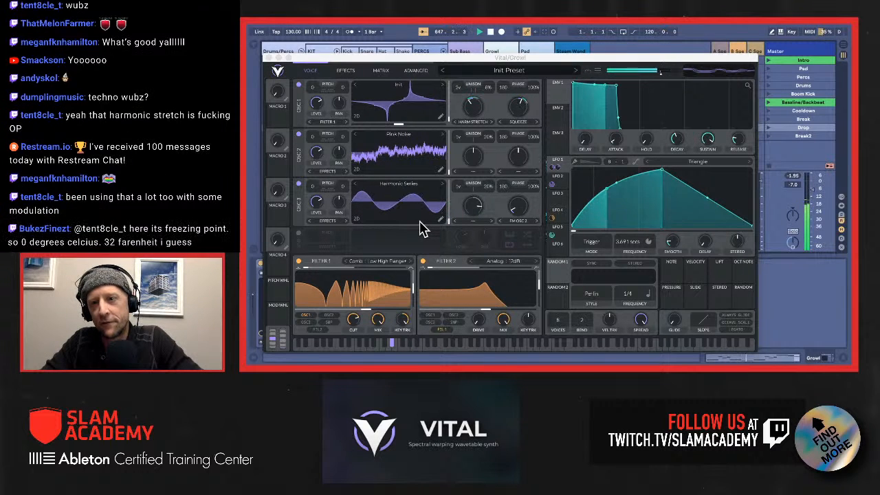
Step: Paint a falling ramp into LFO 5 just past the middle of its stepped shape
{"action": "left_click", "coordinate": [559, 230]}
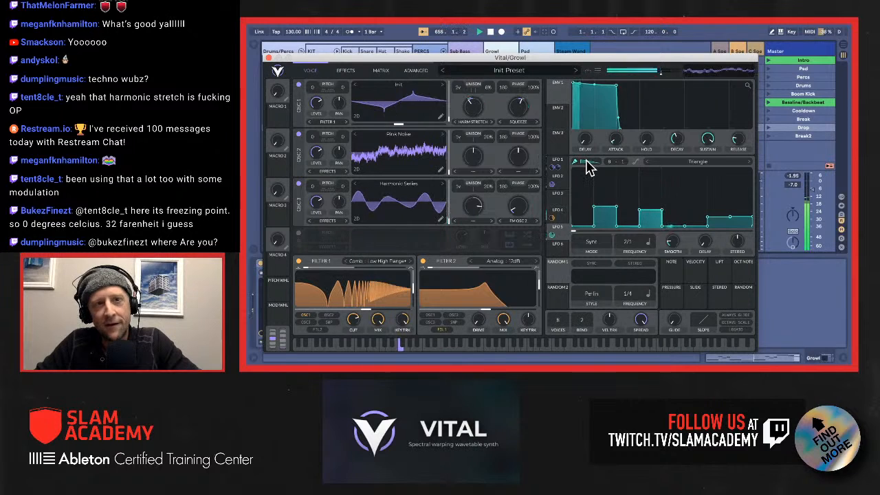
{"action": "left_click", "coordinate": [586, 165]}
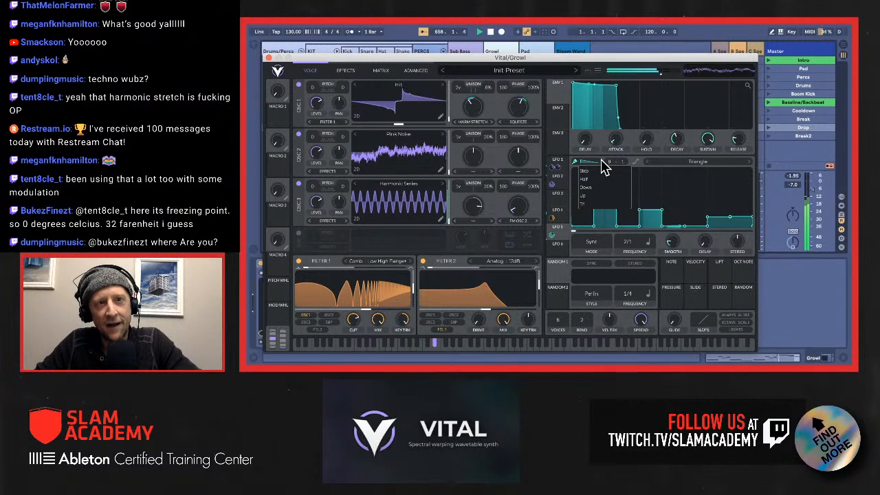
{"action": "left_click", "coordinate": [670, 197]}
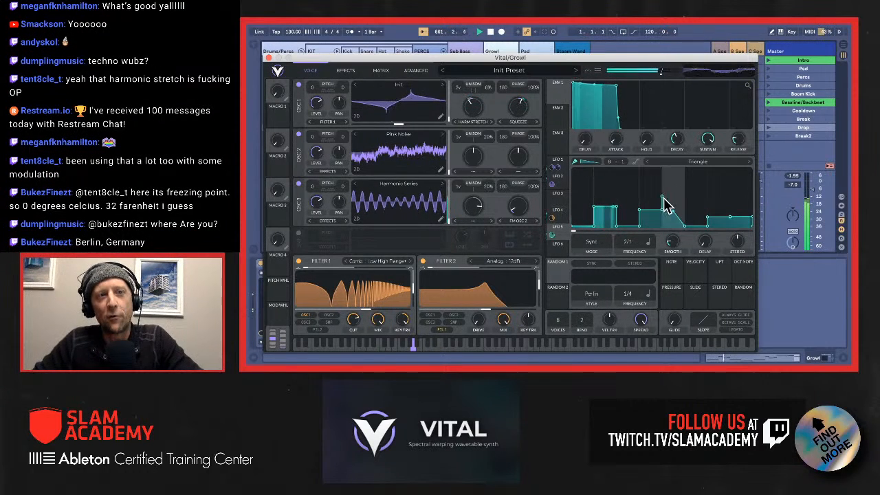
Step: Compare the shapes of LFO 4 and LFO 5, and examine the Growl patch's effects chain from EQ through distortion
{"action": "left_click", "coordinate": [559, 217]}
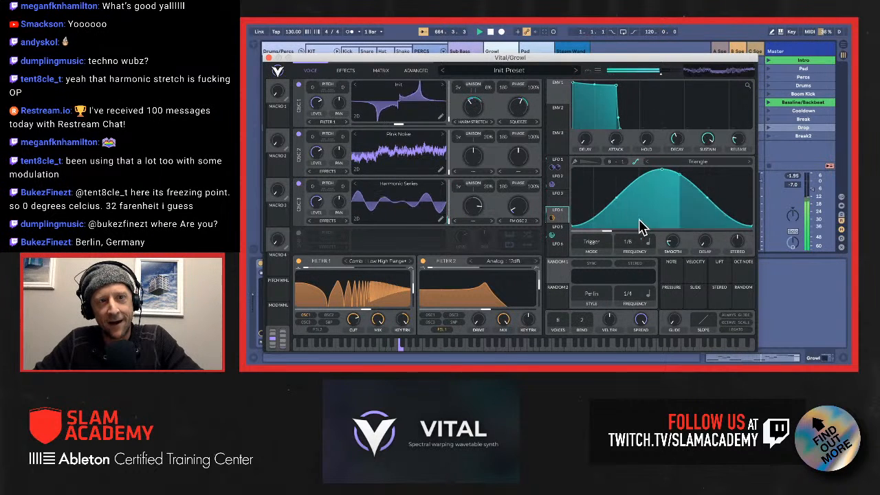
{"action": "left_click", "coordinate": [561, 241]}
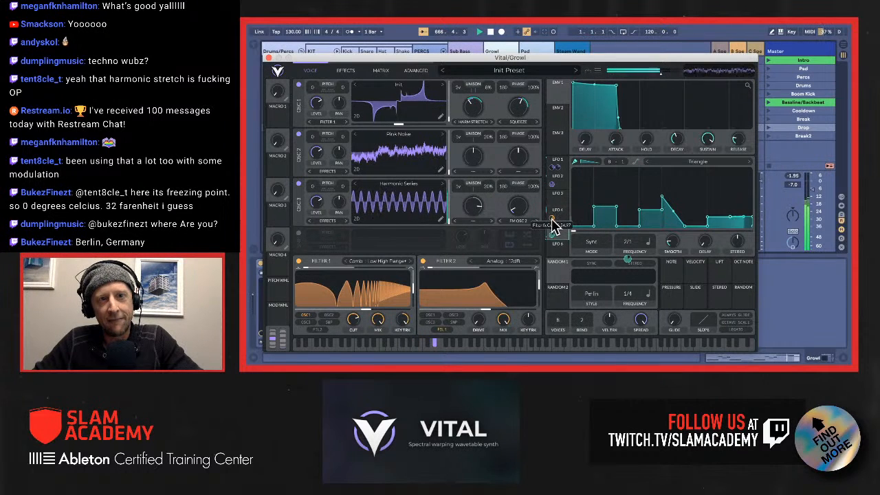
{"action": "left_click", "coordinate": [349, 70]}
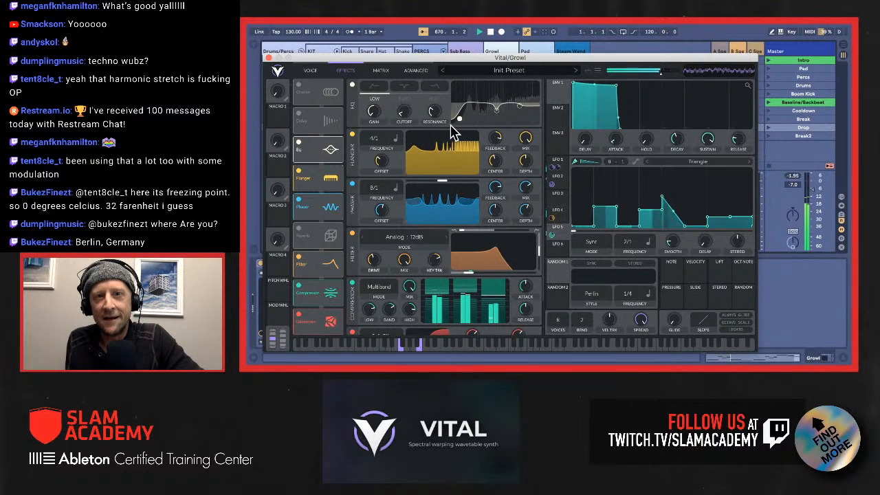
{"action": "scroll", "coordinate": [457, 181], "scroll_direction": "down", "scroll_amount": 2}
{"action": "scroll", "coordinate": [457, 181], "scroll_direction": "down", "scroll_amount": 3}
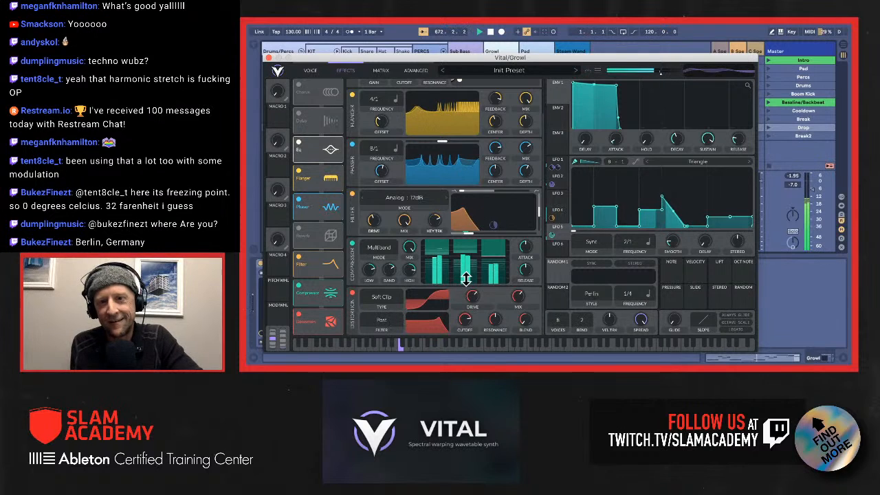
{"action": "scroll", "coordinate": [466, 251], "scroll_direction": "up", "scroll_amount": 4}
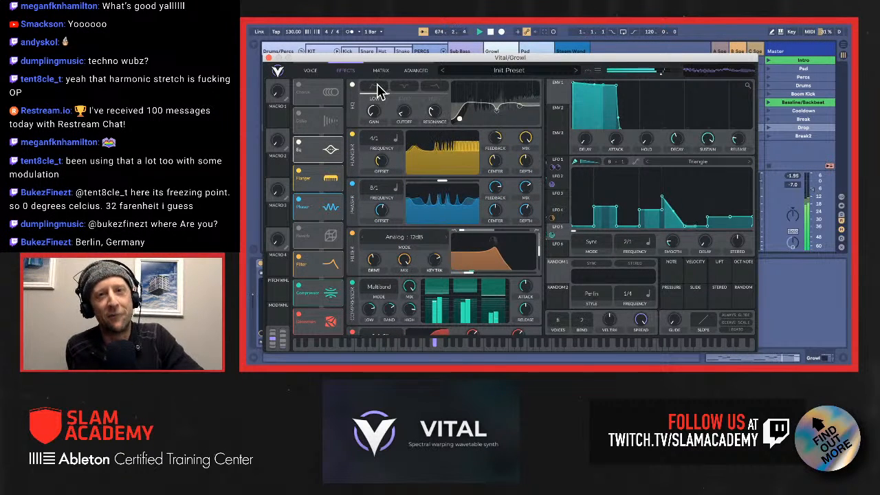
{"action": "left_click", "coordinate": [306, 76]}
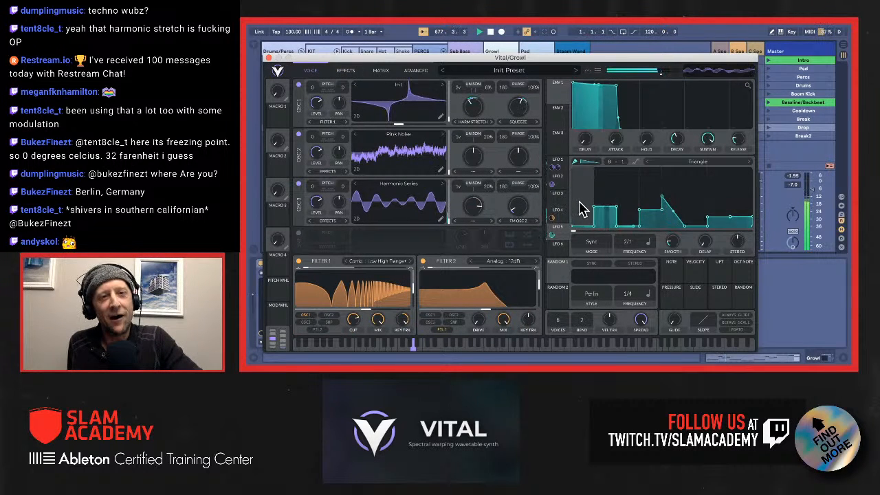
Step: Turn on smoothing for LFO 4 and paint falling ramps into the second half of its shape
{"action": "left_click", "coordinate": [559, 211]}
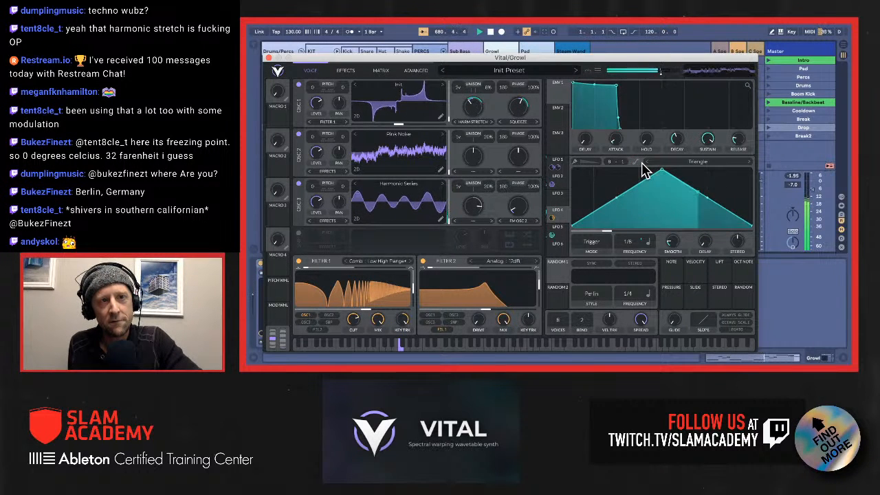
{"action": "left_click", "coordinate": [637, 163]}
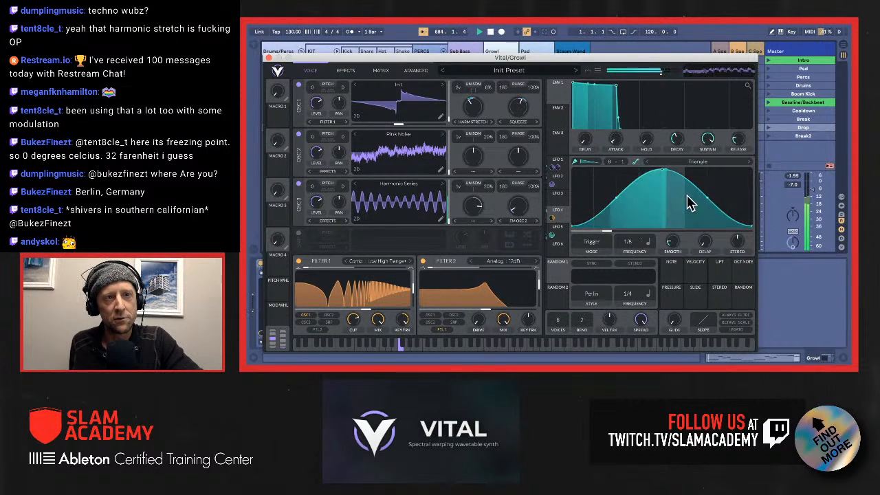
{"action": "left_click_drag", "start_coordinate": [704, 212], "coordinate": [693, 163]}
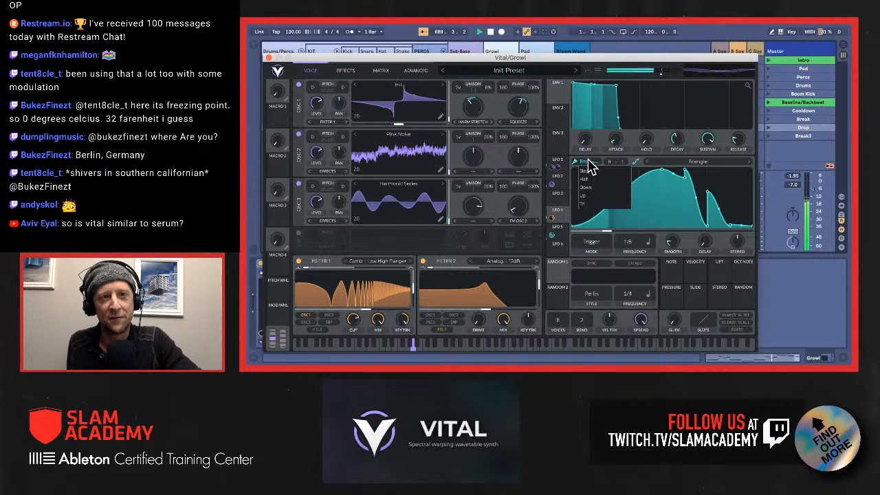
Step: Switch LFO 4's paint pattern to Up and paint a rising ramp near the end of its shape
{"action": "left_click", "coordinate": [588, 165]}
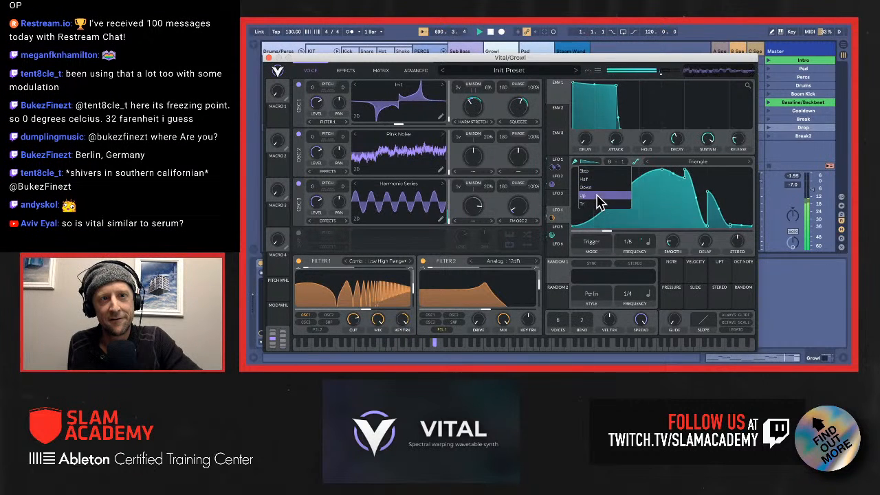
{"action": "left_click", "coordinate": [595, 197]}
{"action": "left_click", "coordinate": [714, 182]}
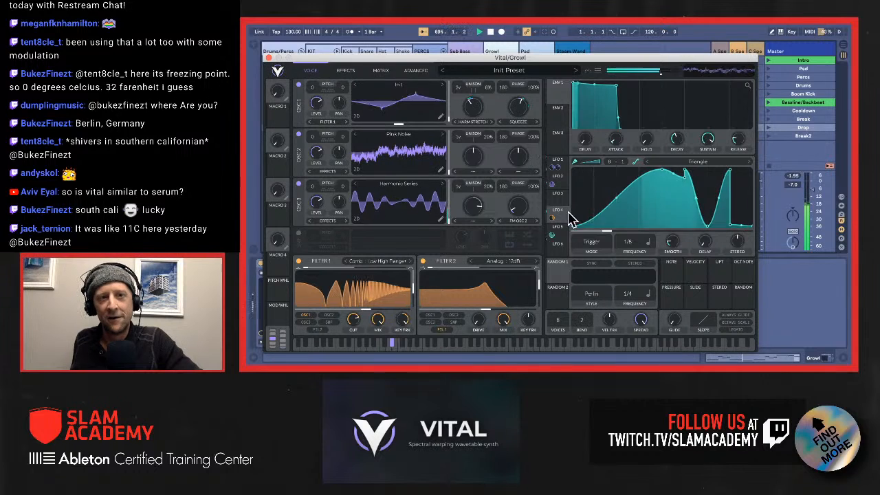
Step: Assign LFO 2 to modulate Filter 1's cutoff, and close the Growl patch's Vital window
{"action": "left_click", "coordinate": [558, 237]}
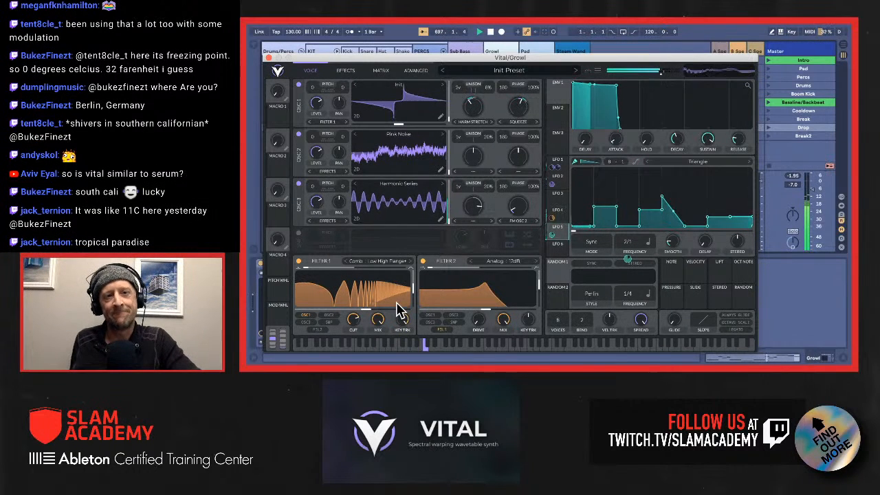
{"action": "left_click", "coordinate": [558, 180]}
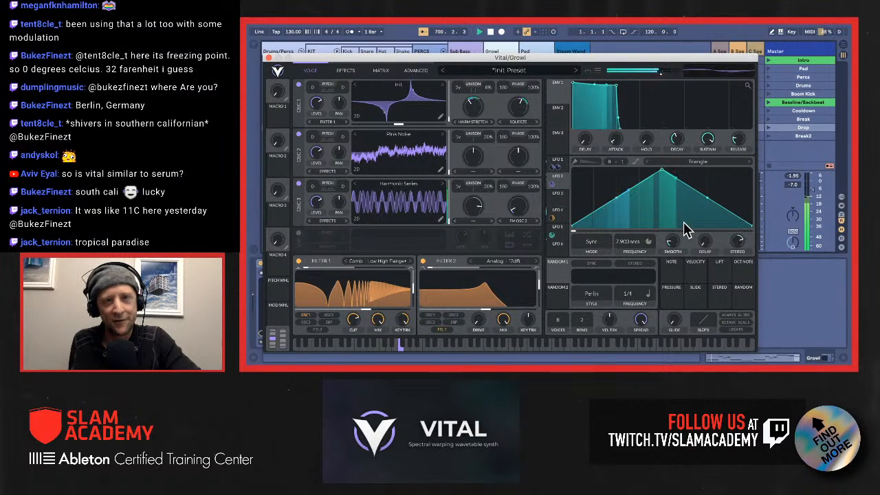
{"action": "mouse_move", "coordinate": [558, 184]}
{"action": "left_mouse_down"}
{"action": "mouse_move", "coordinate": [455, 277]}
{"action": "mouse_move", "coordinate": [362, 318]}
{"action": "mouse_move", "coordinate": [350, 309]}
{"action": "mouse_move", "coordinate": [350, 316]}
{"action": "left_mouse_up"}
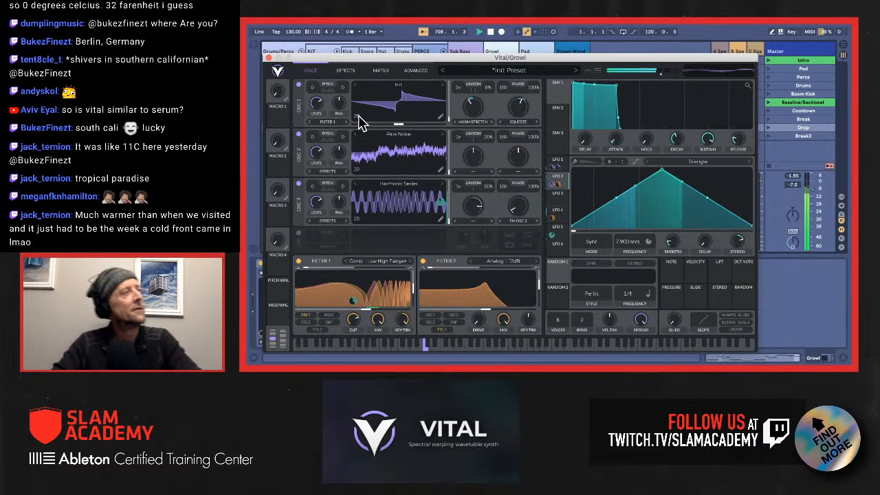
{"action": "left_click", "coordinate": [270, 58]}
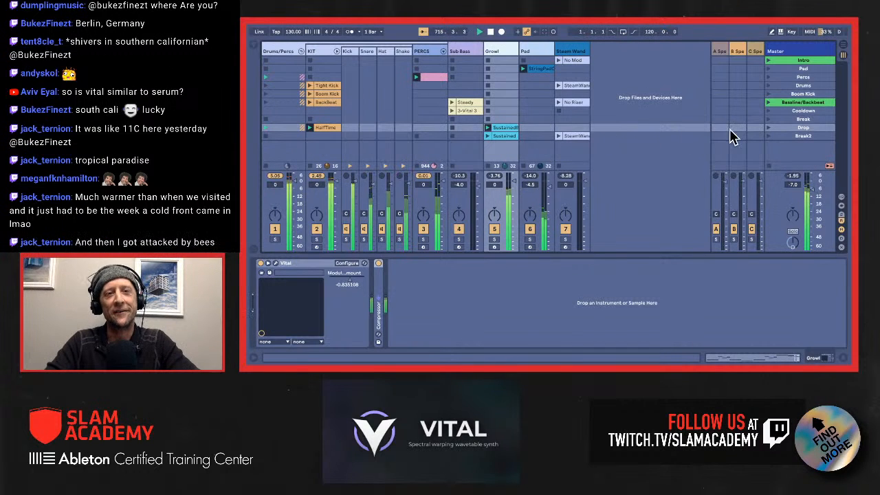
Step: Select the Break2 scene, and show the Growl patch's modulation matrix with its window moved clear of the device controls
{"action": "left_click", "coordinate": [808, 137]}
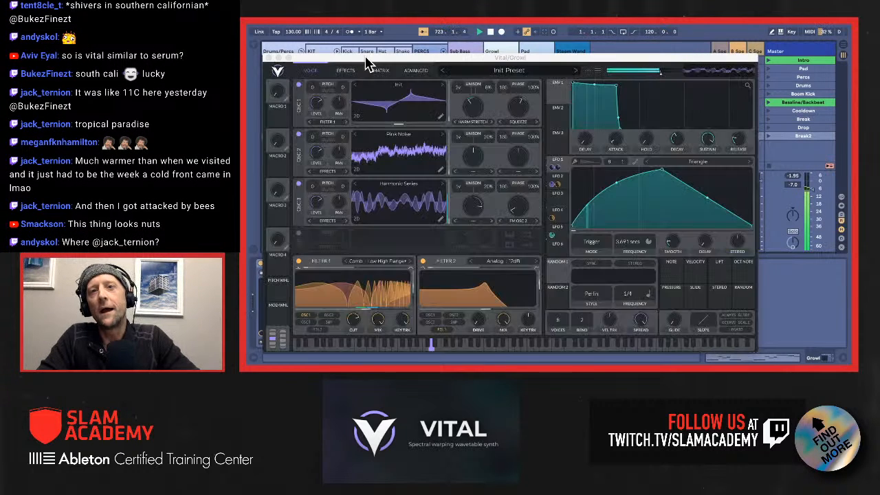
{"action": "left_click_drag", "start_coordinate": [366, 59], "coordinate": [426, 54]}
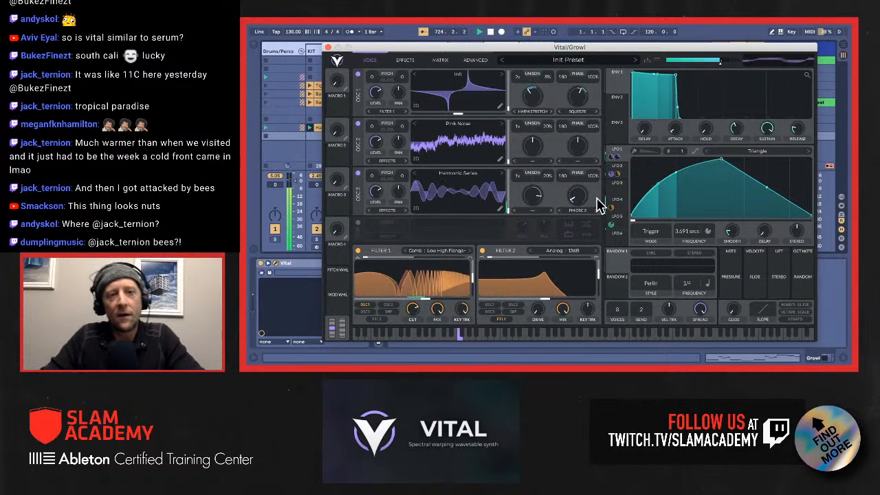
{"action": "left_click", "coordinate": [441, 61]}
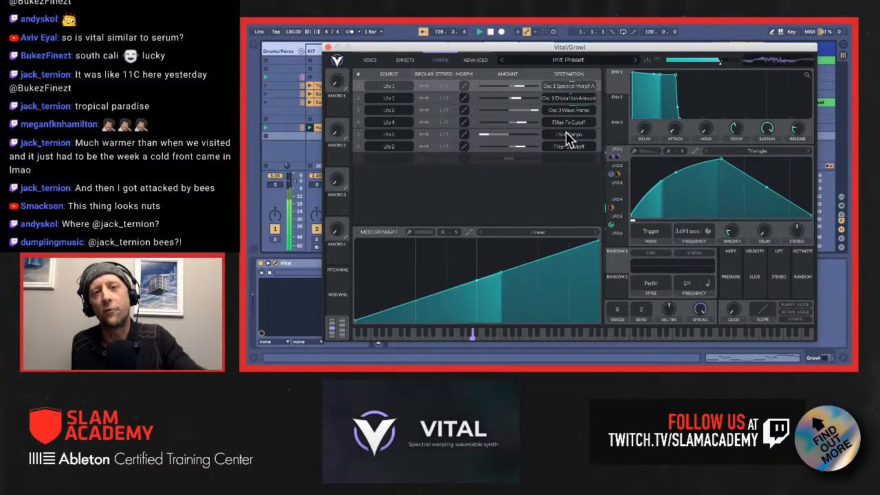
{"action": "left_click_drag", "start_coordinate": [480, 51], "coordinate": [571, 36]}
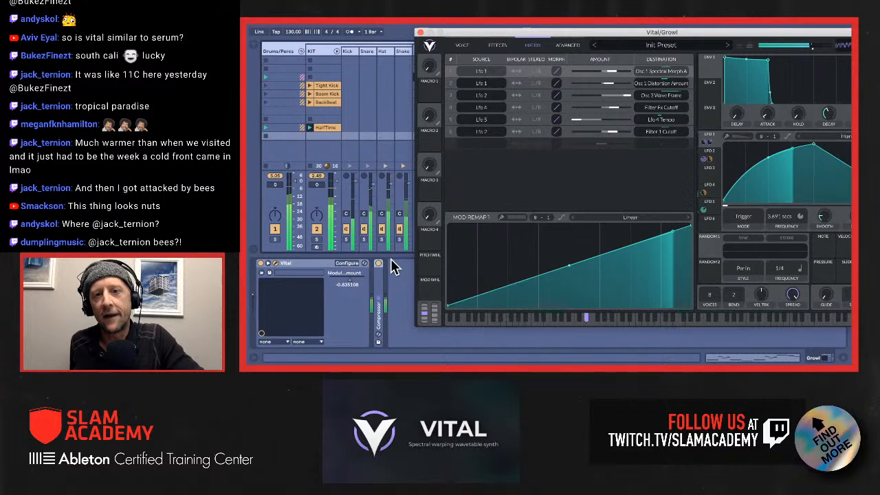
Step: Configure the LFO 5 to LFO 4 Tempo modulation amount as a Growl device parameter, and close the Vital window
{"action": "left_click", "coordinate": [351, 265]}
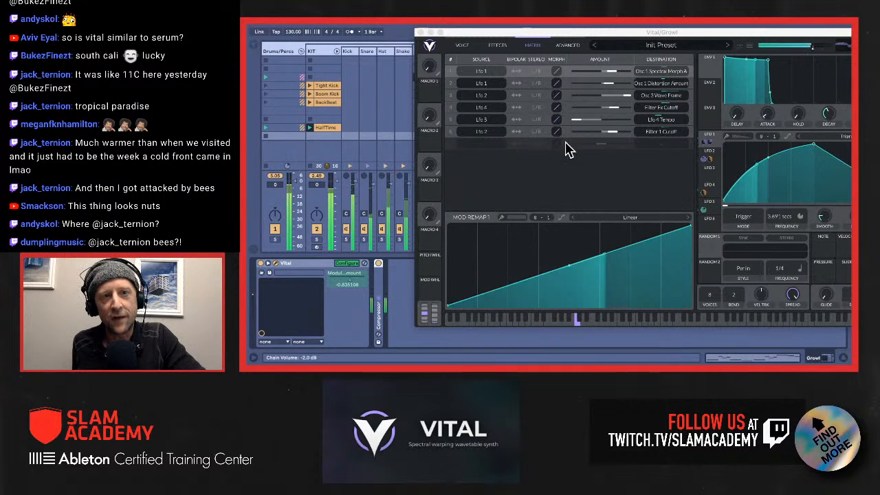
{"action": "left_click", "coordinate": [575, 120]}
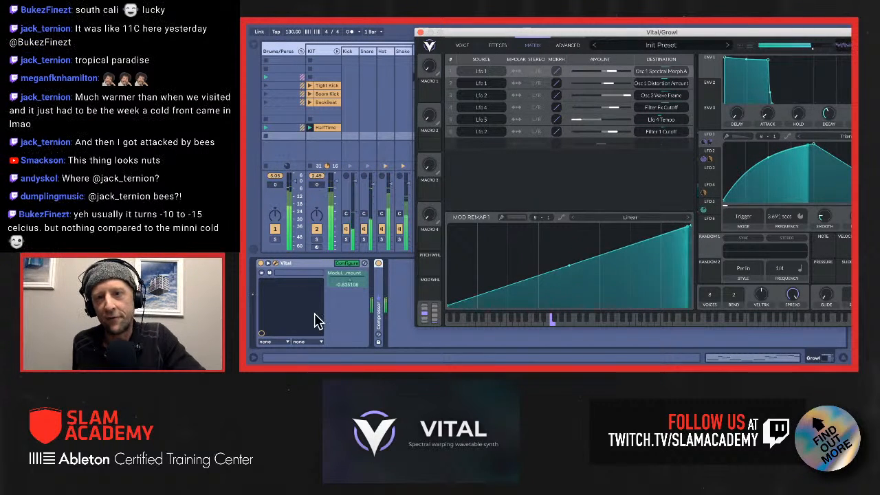
{"action": "left_click", "coordinate": [341, 265]}
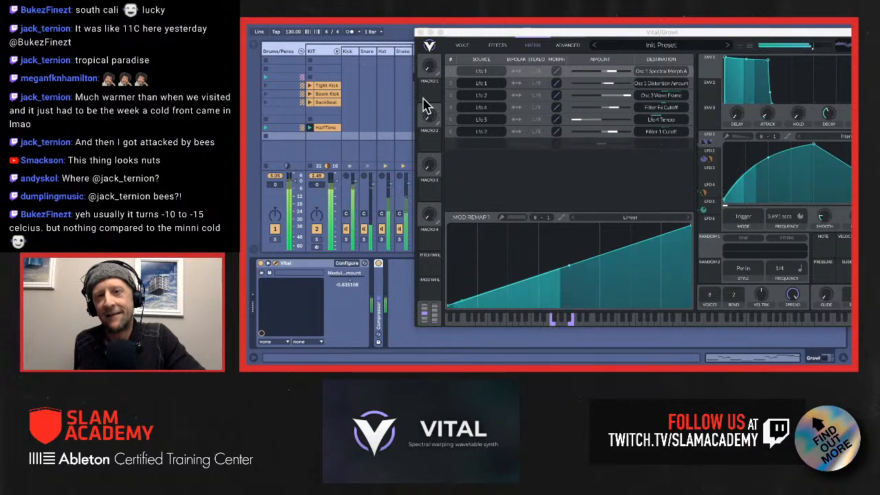
{"action": "left_click", "coordinate": [421, 33]}
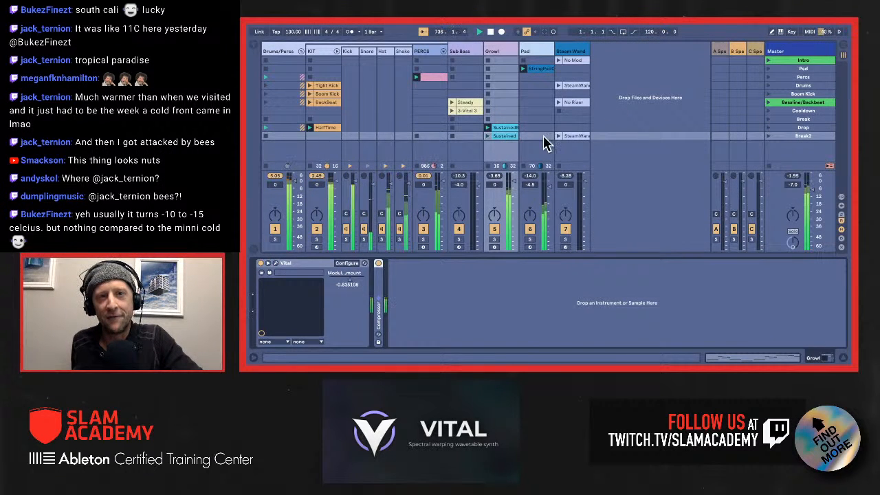
Step: Launch the Break2 scene and lower the Growl device's mapped modulation amount to -1
{"action": "left_click", "coordinate": [795, 137]}
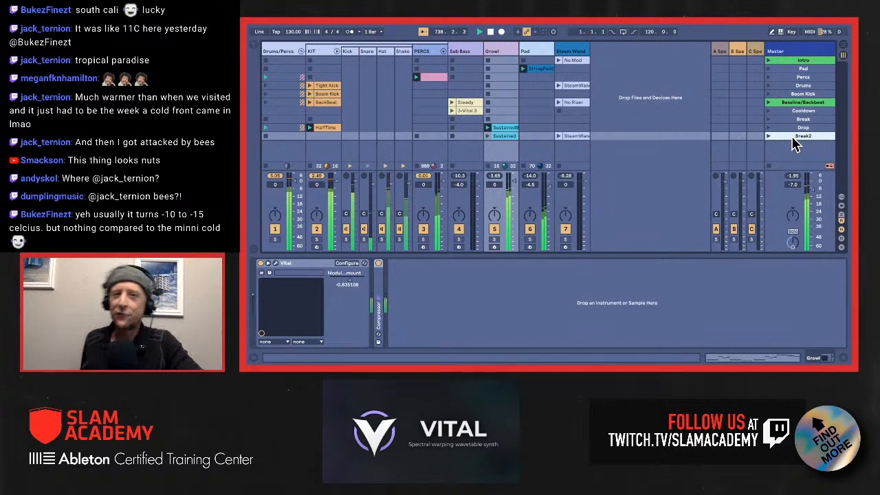
{"action": "key", "text": "Return"}
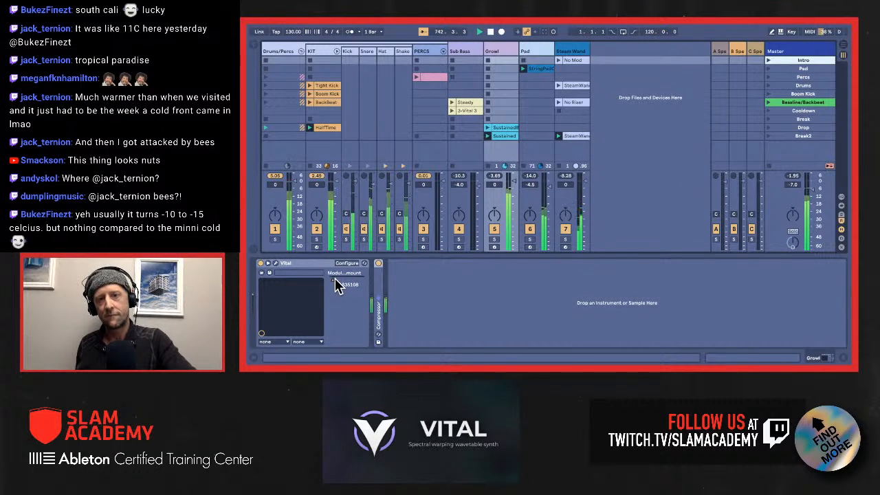
{"action": "left_click_drag", "start_coordinate": [334, 280], "coordinate": [337, 280]}
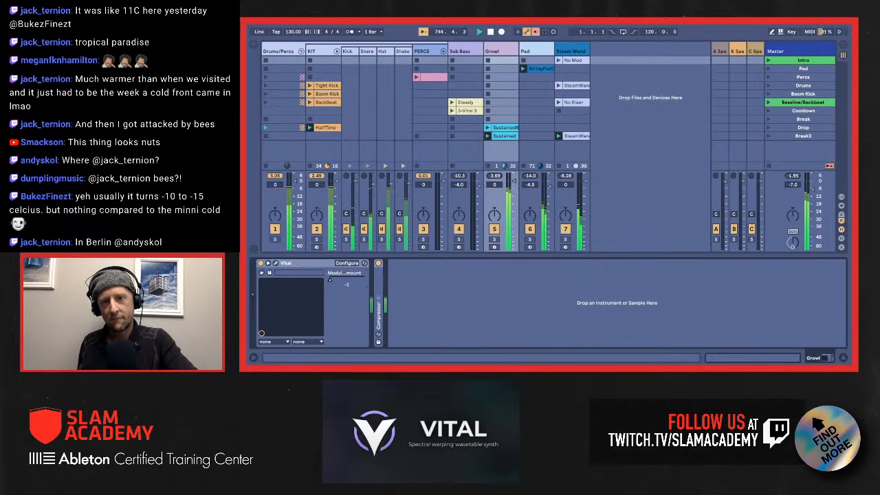
{"action": "mouse_move", "coordinate": [330, 280]}
{"action": "left_mouse_down"}
{"action": "mouse_move", "coordinate": [345, 279]}
{"action": "mouse_move", "coordinate": [330, 279]}
{"action": "left_mouse_up"}
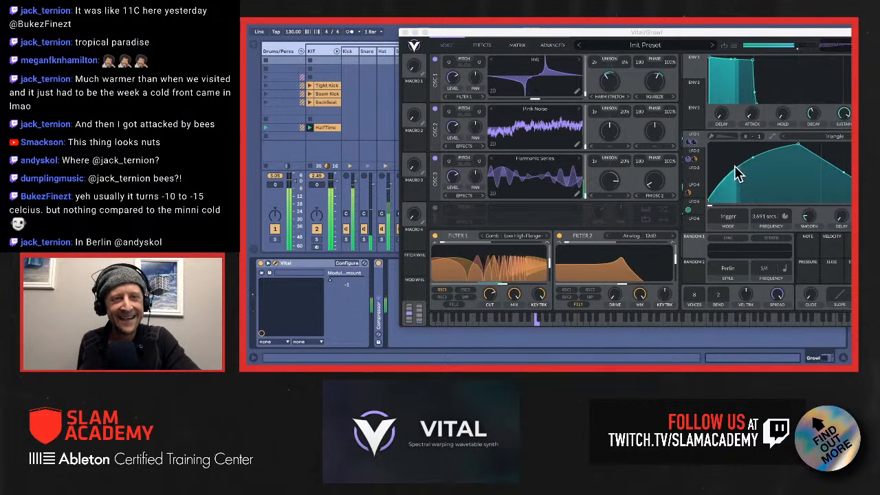
Step: Load the Sin shape into LFO 4 of the Growl patch, and close its Vital window
{"action": "left_click", "coordinate": [695, 173]}
{"action": "left_click", "coordinate": [693, 184]}
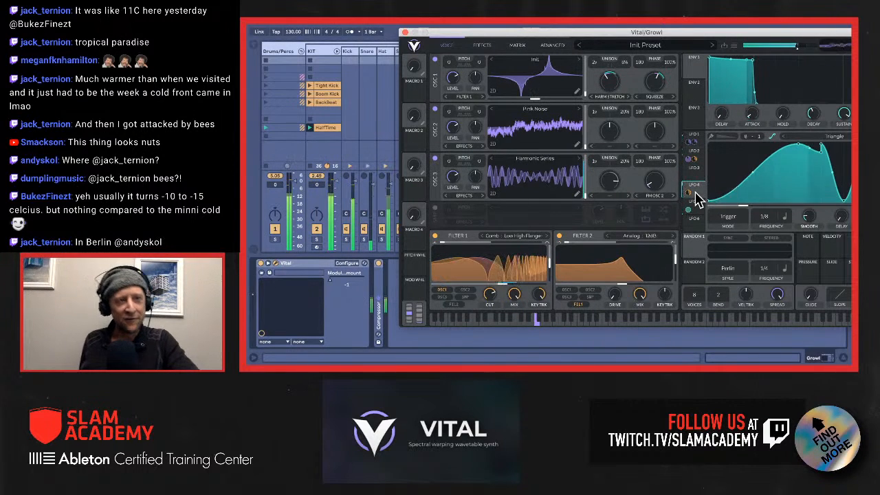
{"action": "left_click", "coordinate": [763, 141]}
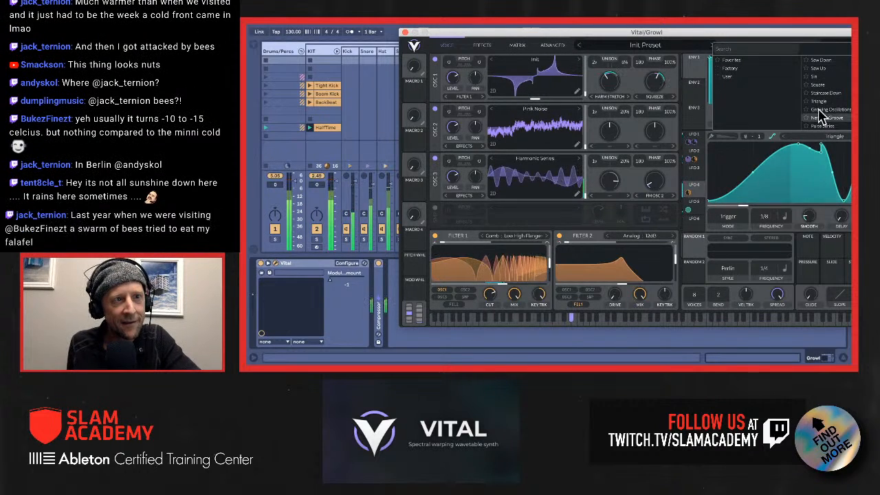
{"action": "scroll", "coordinate": [838, 89], "scroll_direction": "down", "scroll_amount": 3}
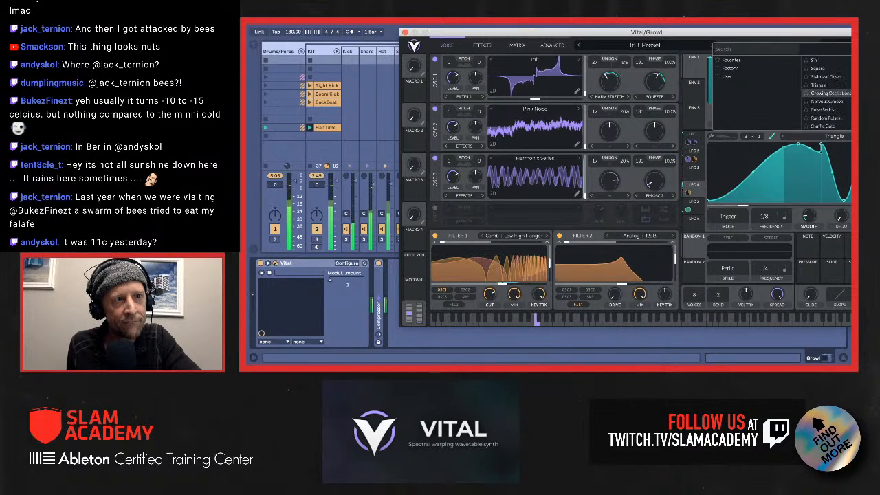
{"action": "scroll", "coordinate": [839, 79], "scroll_direction": "up", "scroll_amount": 3}
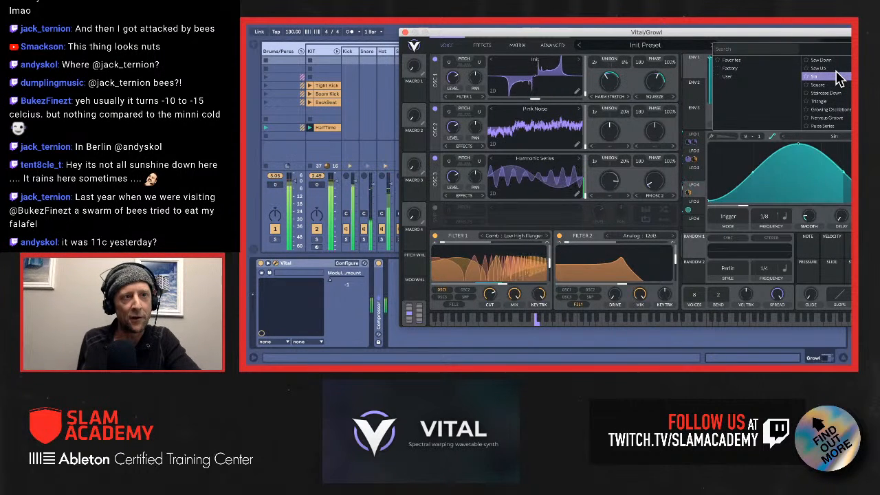
{"action": "left_click", "coordinate": [839, 77]}
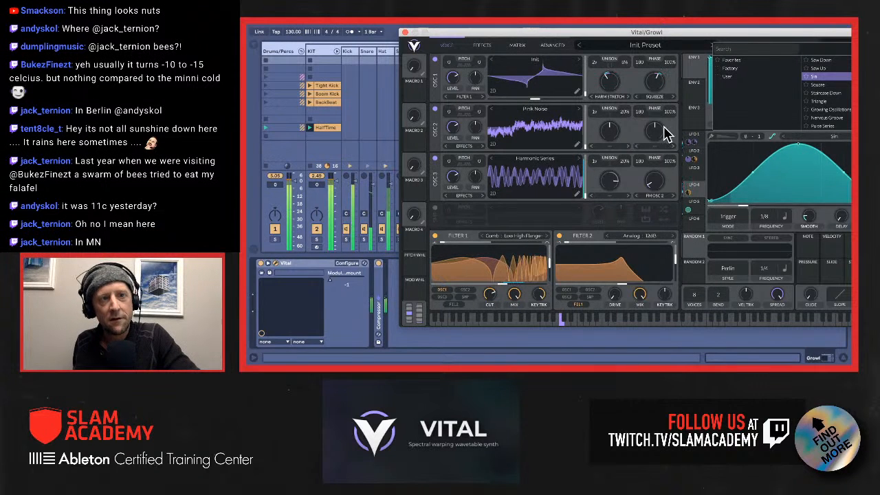
{"action": "left_click", "coordinate": [406, 33]}
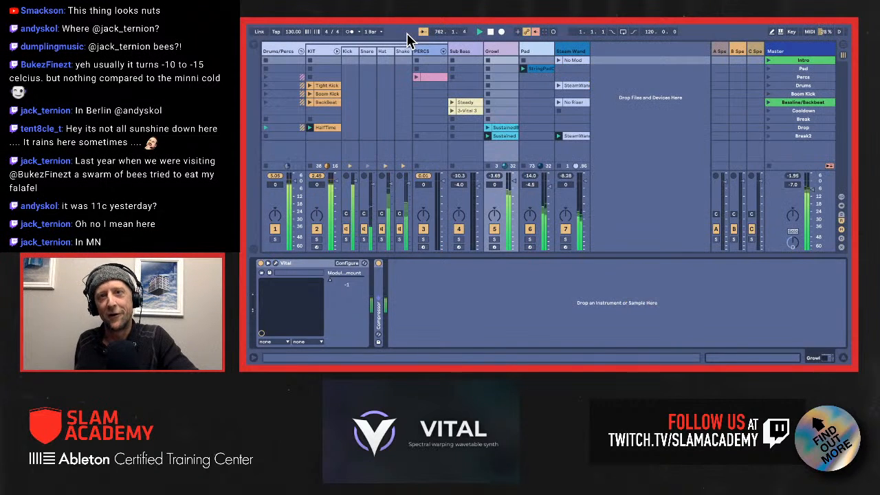
Step: Launch the Boom Kick clip on the KIT track, and show the Sub Bass track's Vital window
{"action": "left_click", "coordinate": [328, 99]}
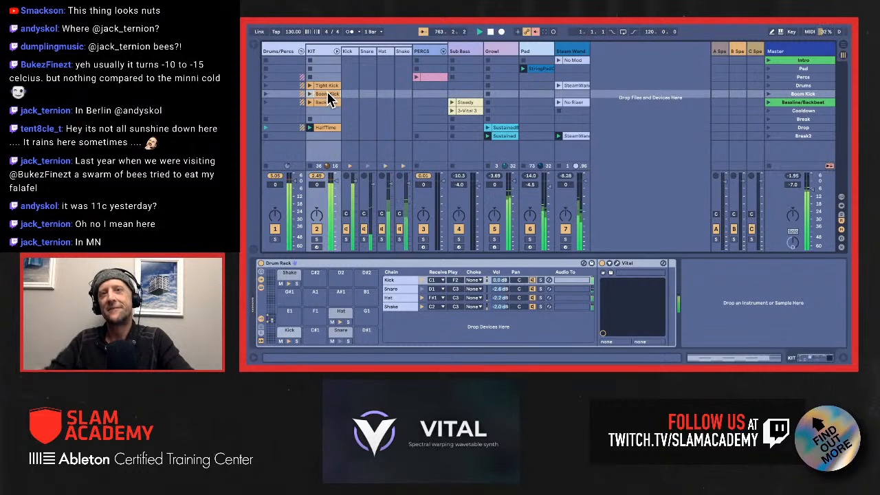
{"action": "key", "text": "Return"}
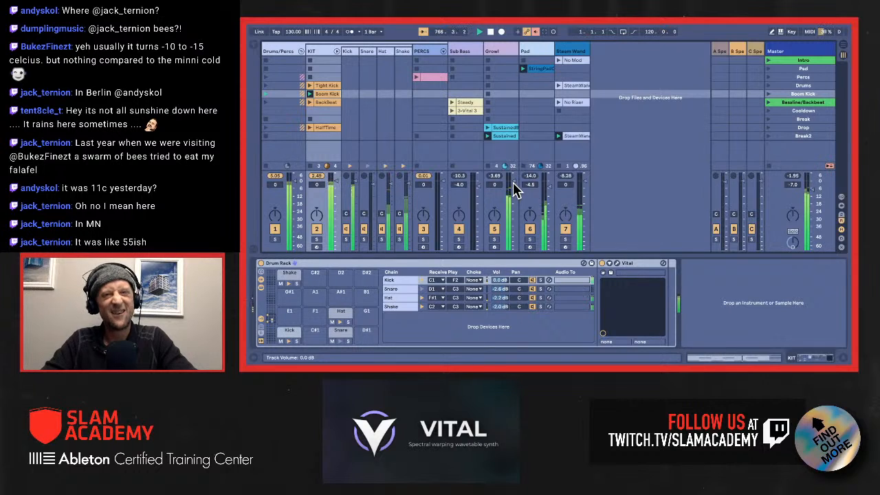
{"action": "left_click", "coordinate": [465, 110]}
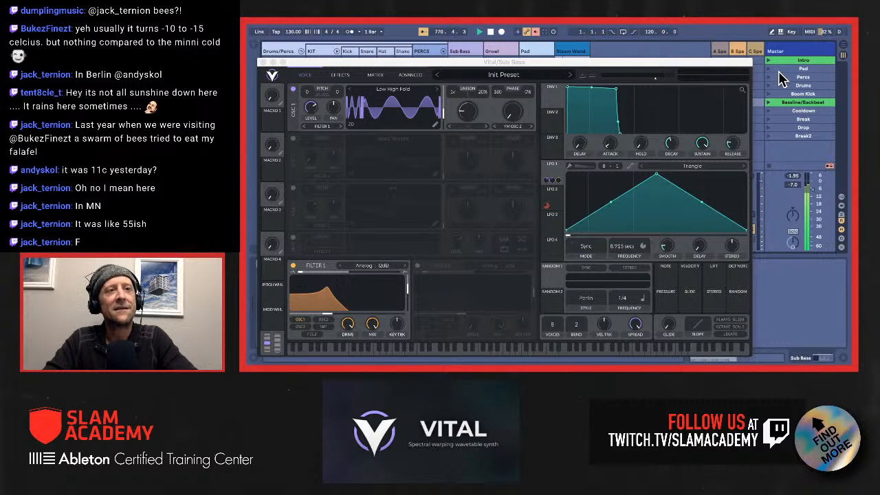
Step: Launch the Percs scene and close the Sub Bass patch's Vital window
{"action": "left_click", "coordinate": [780, 75]}
{"action": "key", "text": "Return"}
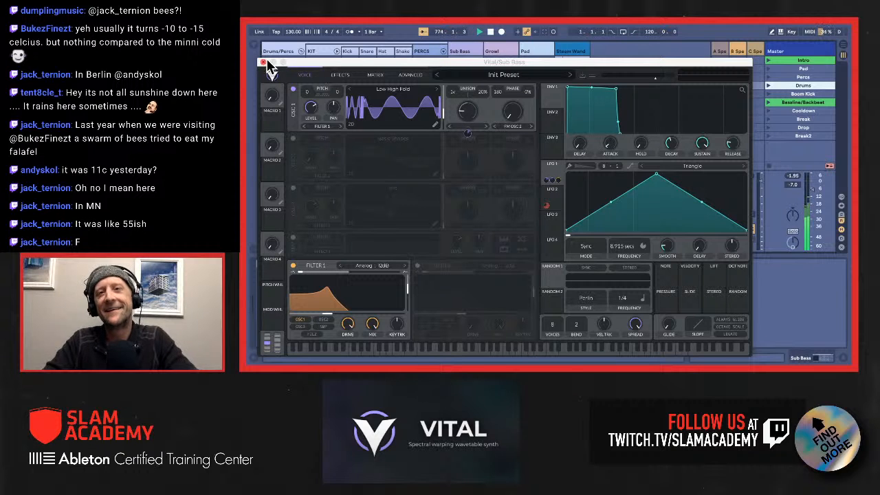
{"action": "left_click", "coordinate": [261, 62]}
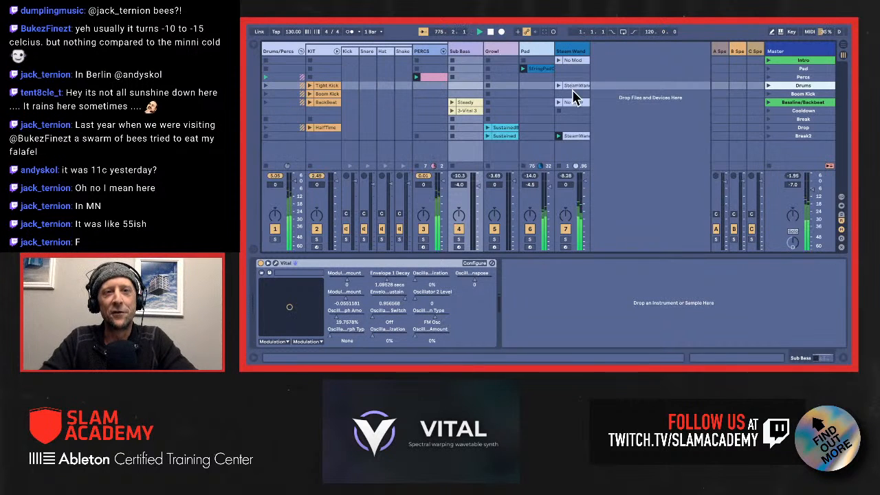
Step: On the Steam Wand device, set the two lower modulation amounts to about 0.014 and 0.425, and Oscillator 2 Level to about 0.61
{"action": "left_click", "coordinate": [569, 136]}
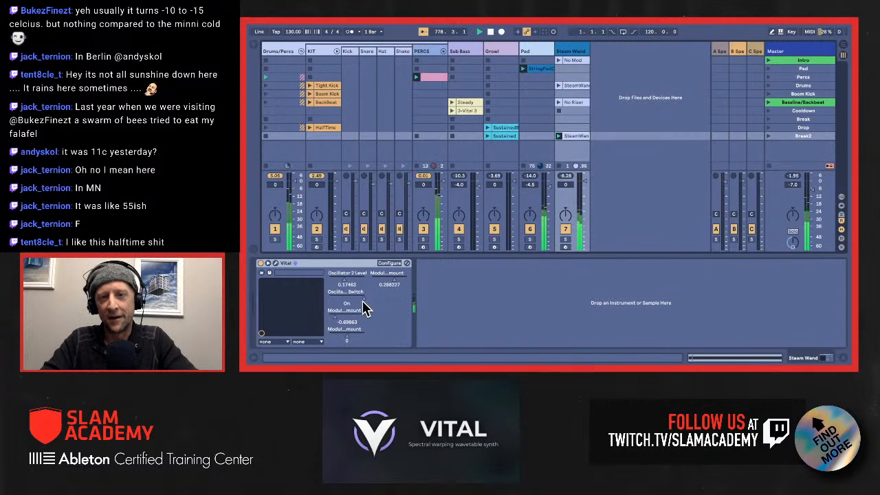
{"action": "left_click_drag", "start_coordinate": [336, 318], "coordinate": [351, 332]}
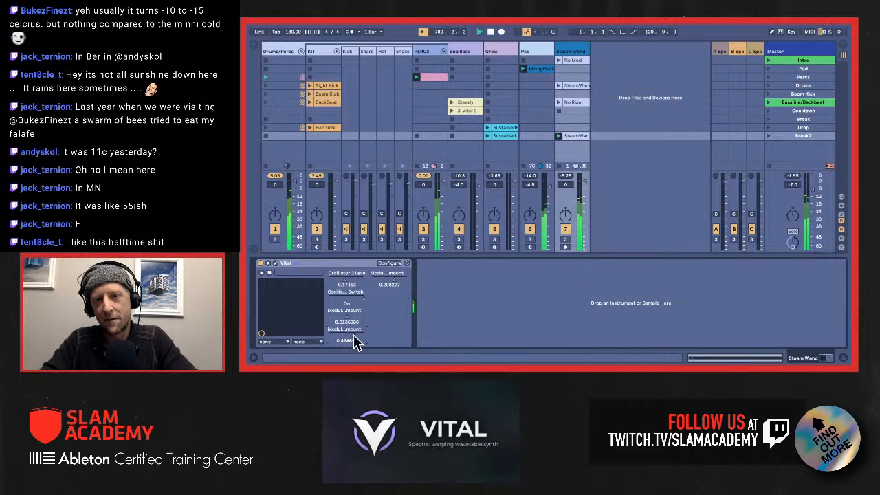
{"action": "left_click_drag", "start_coordinate": [345, 283], "coordinate": [345, 281]}
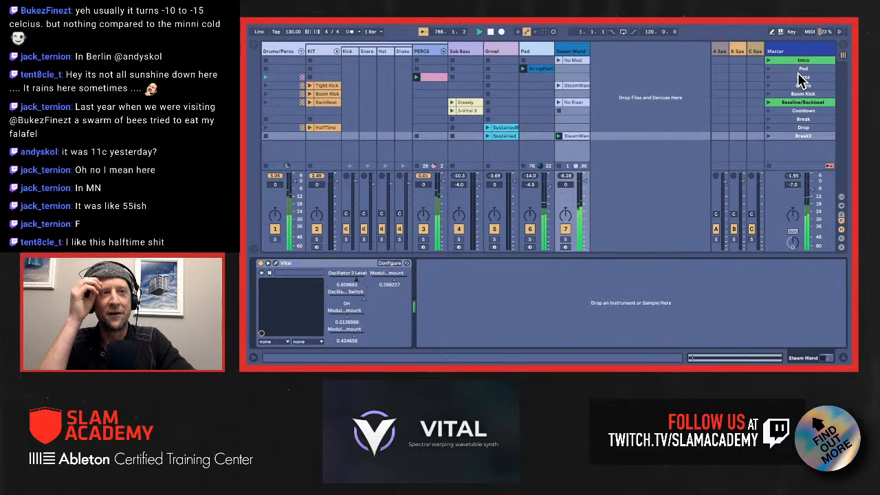
Step: Launch the Drums scene
{"action": "left_click", "coordinate": [798, 76]}
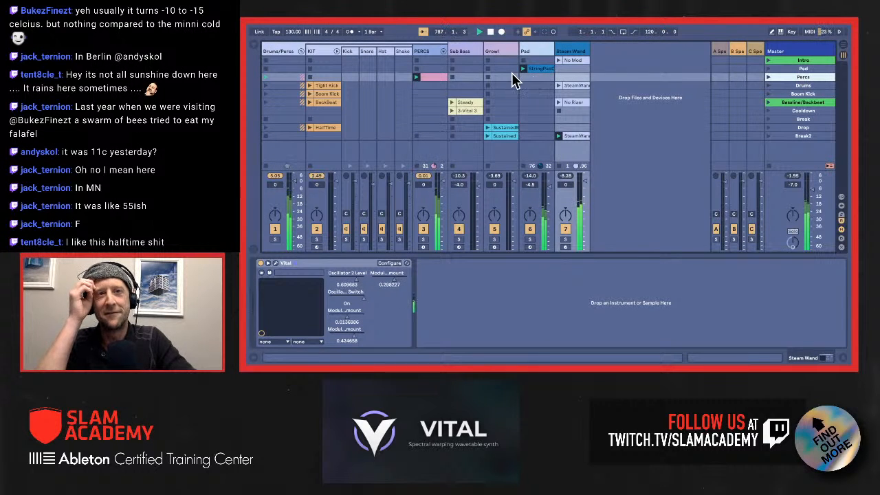
{"action": "key", "text": "Down"}
{"action": "key", "text": "Return"}
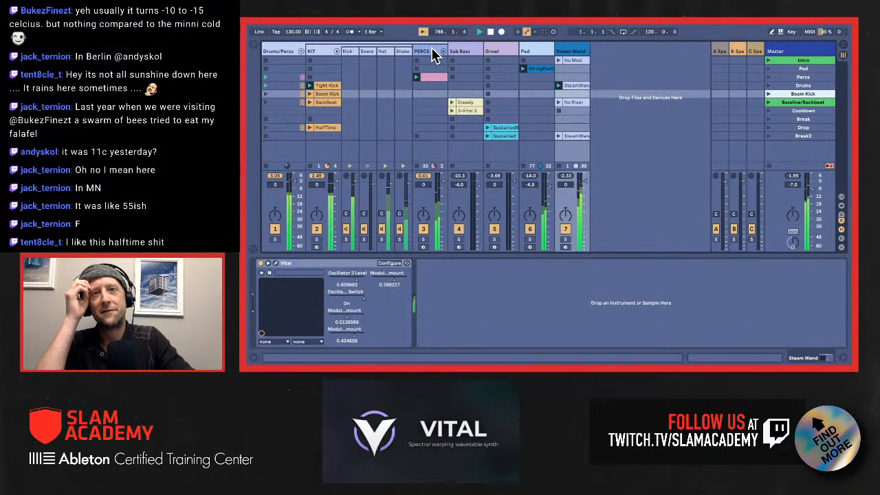
Step: Perform the PERCS Vital device's mapped controls, ending with Oscillator 2 Level about 0.076, Envelope 1 Decay about 3.2 secs and Macro 1 about 0.616
{"action": "left_click", "coordinate": [432, 54]}
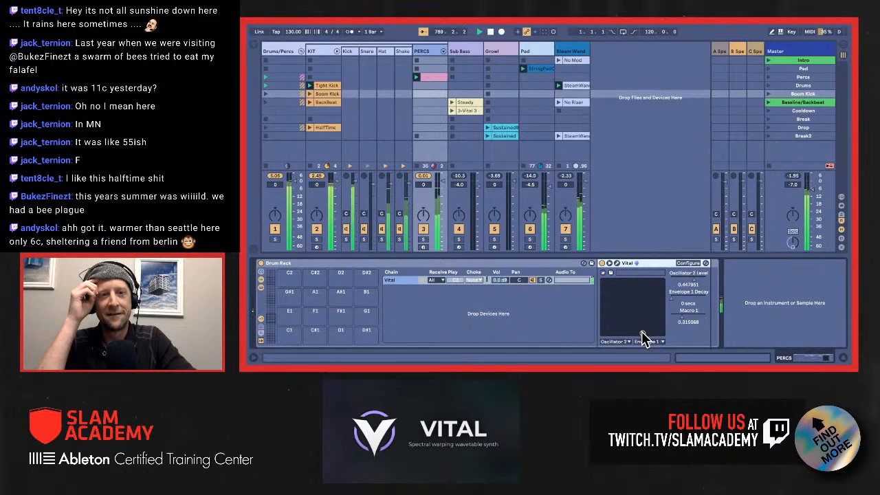
{"action": "left_click_drag", "start_coordinate": [642, 334], "coordinate": [642, 333]}
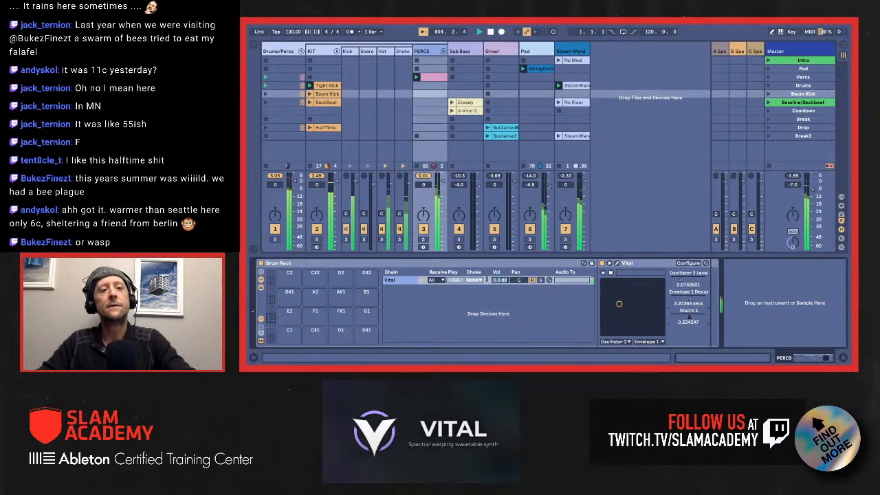
Step: Move the peak of the Steam Wand patch's Osc 2 Transpose modulation remap curve to just before its midpoint, and close the Vital window
{"action": "left_click", "coordinate": [577, 54]}
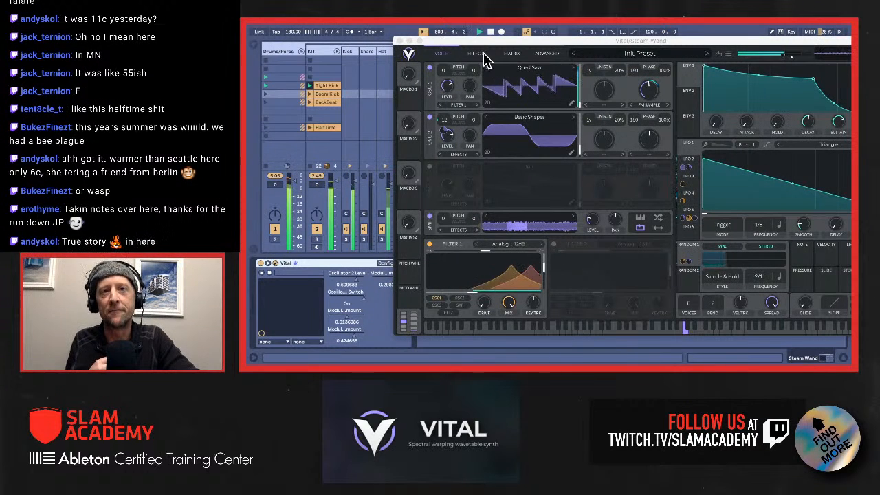
{"action": "left_click", "coordinate": [511, 55]}
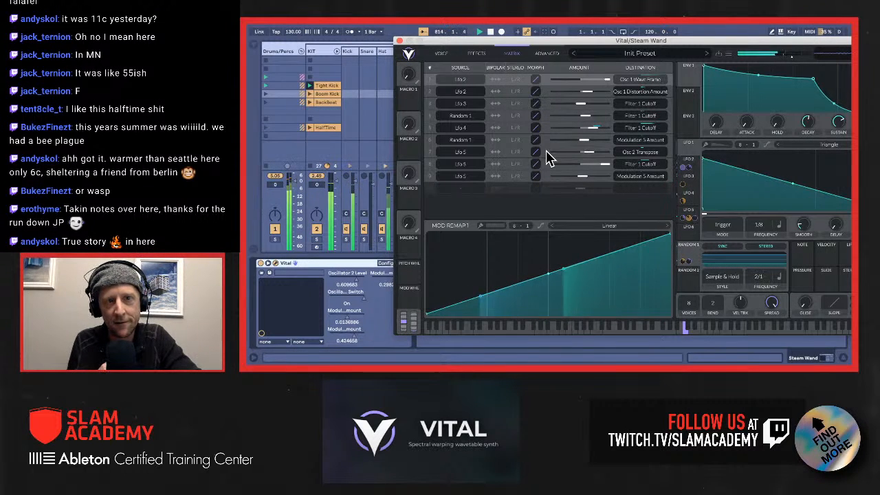
{"action": "left_click", "coordinate": [579, 155]}
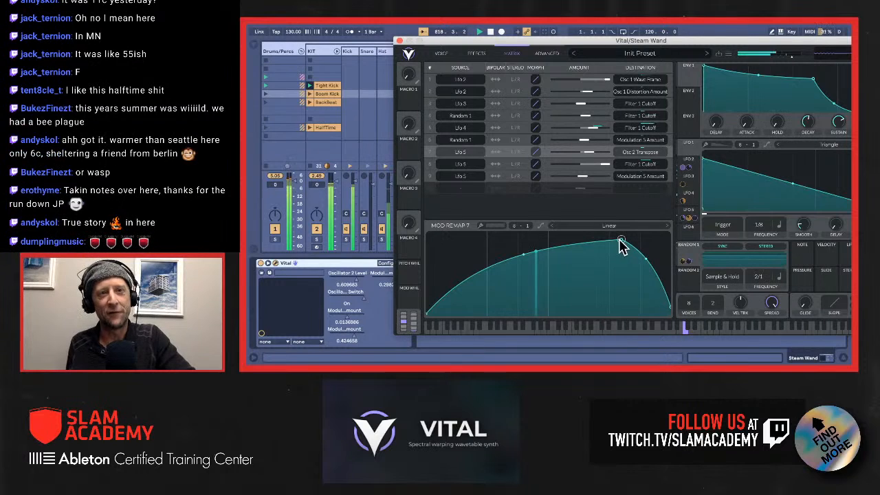
{"action": "left_click_drag", "start_coordinate": [619, 243], "coordinate": [530, 239]}
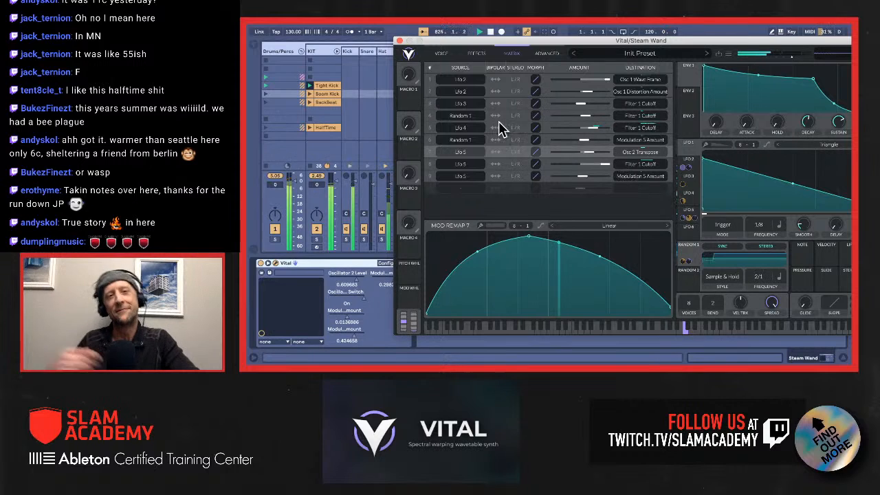
{"action": "left_click", "coordinate": [398, 40]}
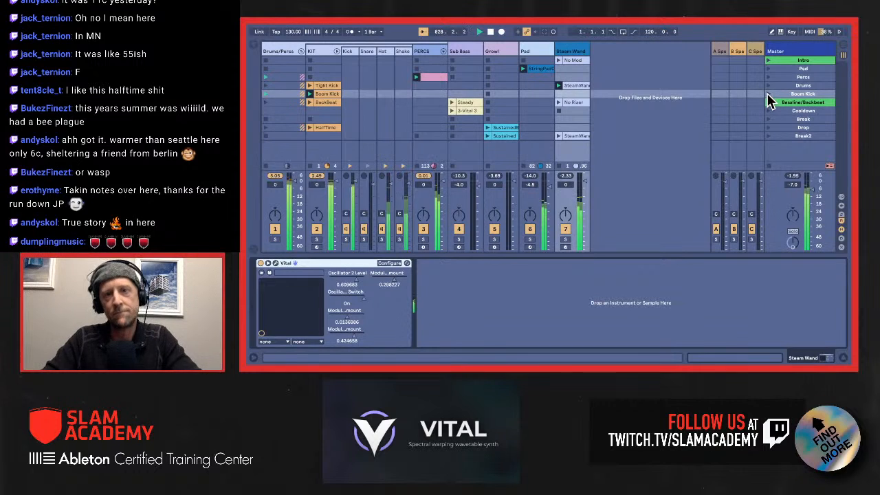
Step: Open the Vital window of the KIT rack's Kick chain, and adjust the FM amounts of oscillators 1 and 2
{"action": "left_click", "coordinate": [351, 55]}
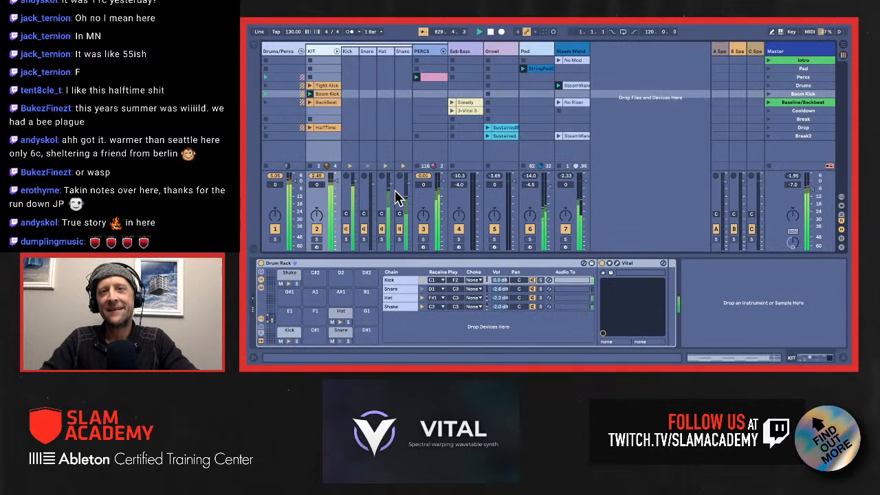
{"action": "left_click", "coordinate": [351, 54]}
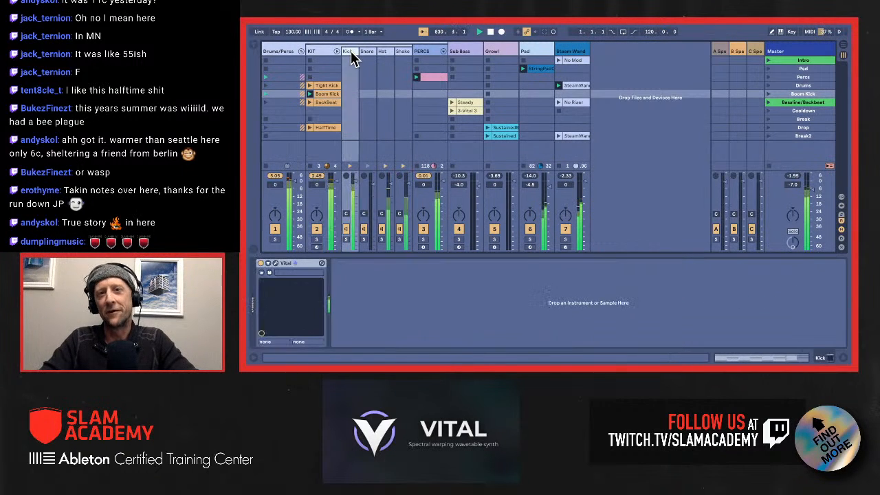
{"action": "left_click", "coordinate": [275, 263]}
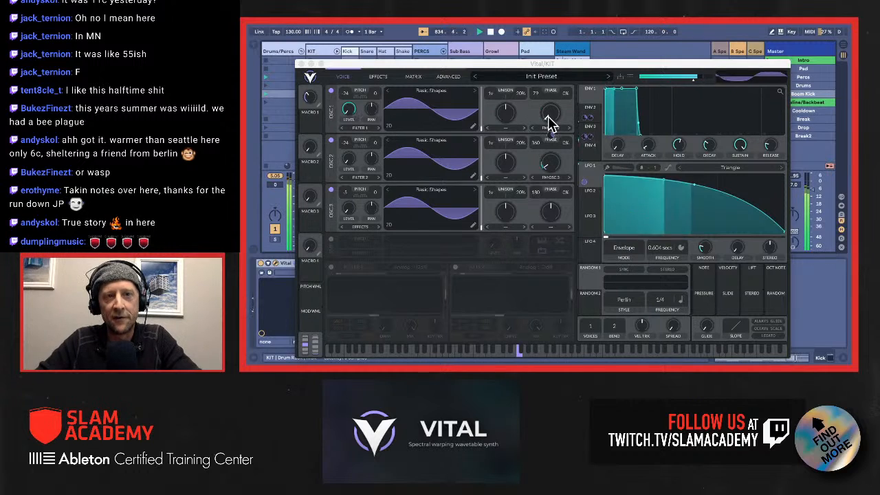
{"action": "left_click_drag", "start_coordinate": [548, 115], "coordinate": [556, 163]}
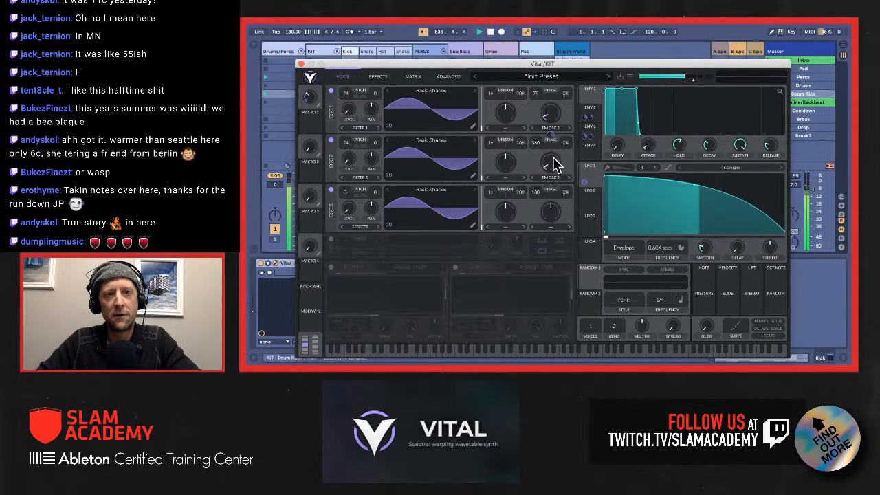
Step: Adjust the Drive of the kick patch's Soft Clip distortion, and return to the oscillator view
{"action": "left_click", "coordinate": [379, 76]}
{"action": "left_click_drag", "start_coordinate": [506, 95], "coordinate": [505, 94]}
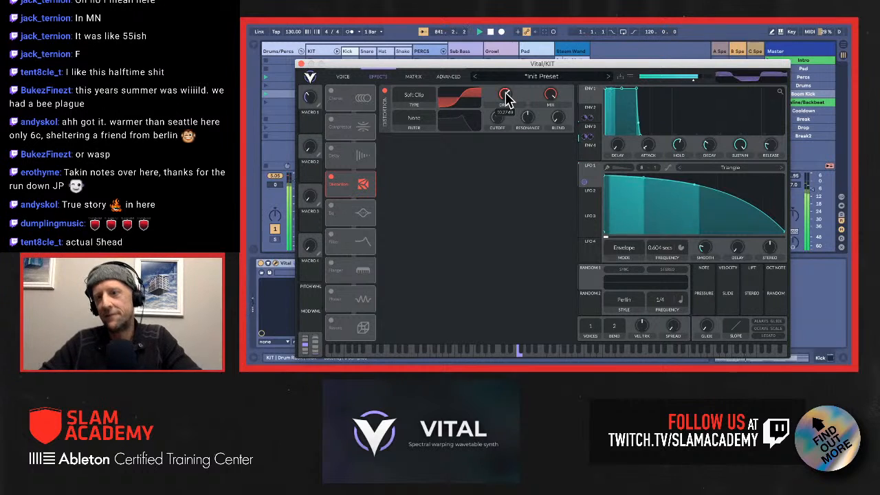
{"action": "left_click", "coordinate": [342, 77]}
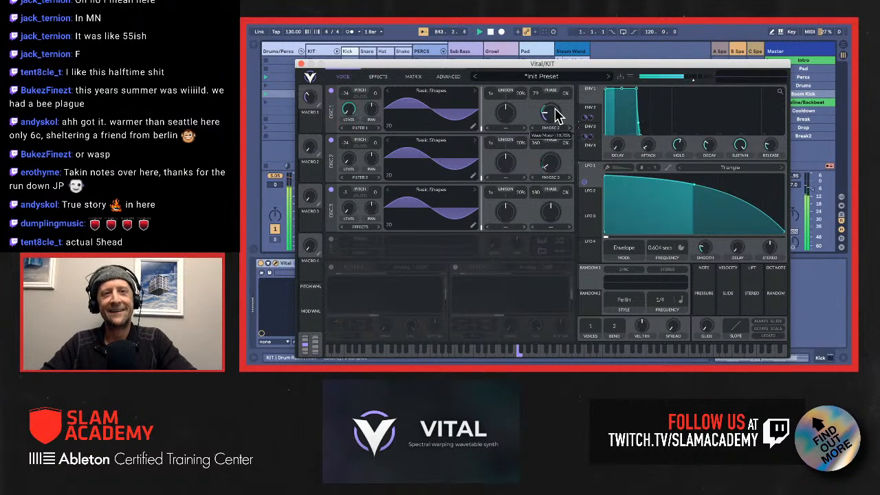
Step: Adjust oscillator 1's FM amount, and reshape the kick's LFO 1 to hold near full level until its midpoint before curving down
{"action": "mouse_move", "coordinate": [555, 108]}
{"action": "left_mouse_down"}
{"action": "mouse_move", "coordinate": [555, 128]}
{"action": "mouse_move", "coordinate": [555, 121]}
{"action": "left_mouse_up"}
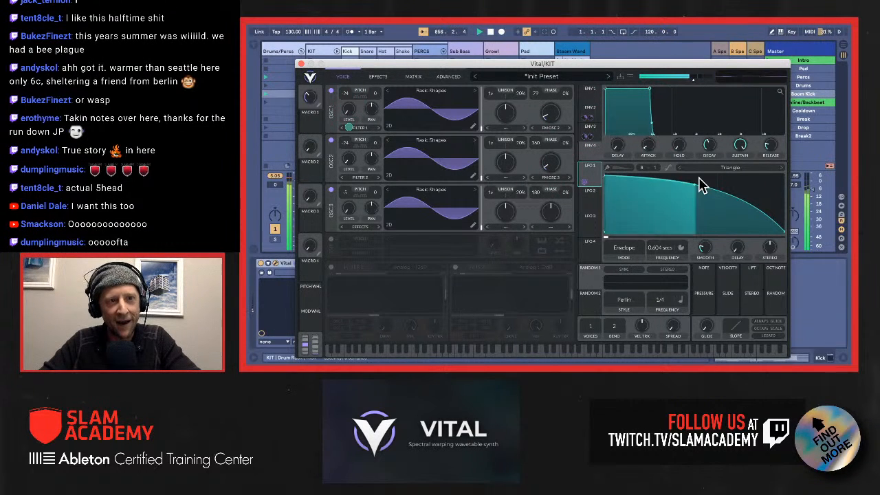
{"action": "left_click_drag", "start_coordinate": [694, 191], "coordinate": [660, 240]}
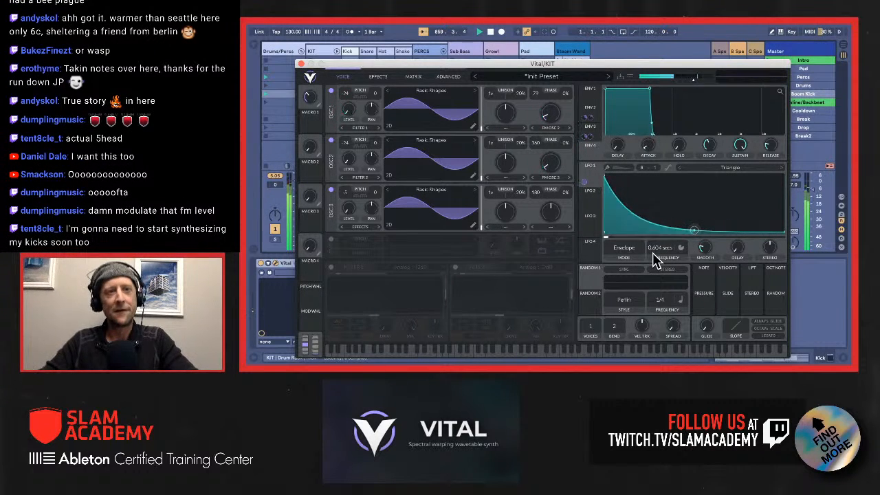
{"action": "left_click_drag", "start_coordinate": [653, 253], "coordinate": [669, 146]}
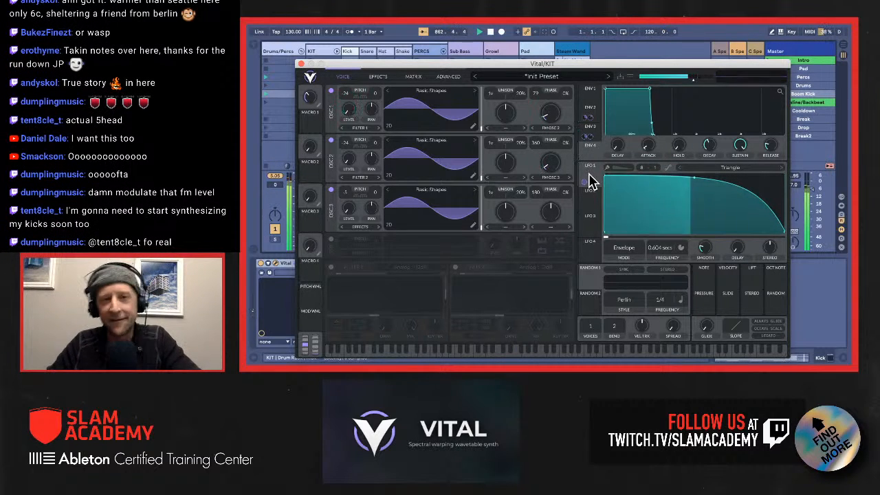
Step: Flatten the remap curve of the kick's LFO 1 to Osc 1 Level modulation down to zero
{"action": "left_click", "coordinate": [413, 77]}
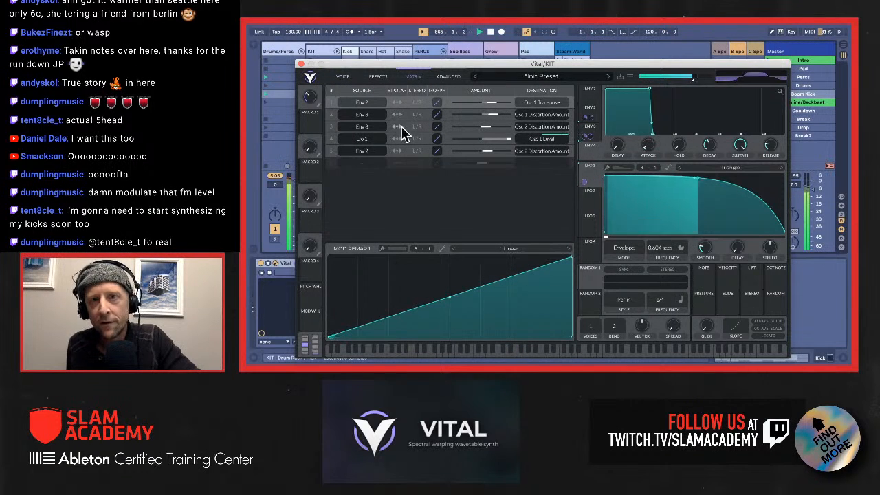
{"action": "left_click", "coordinate": [429, 143]}
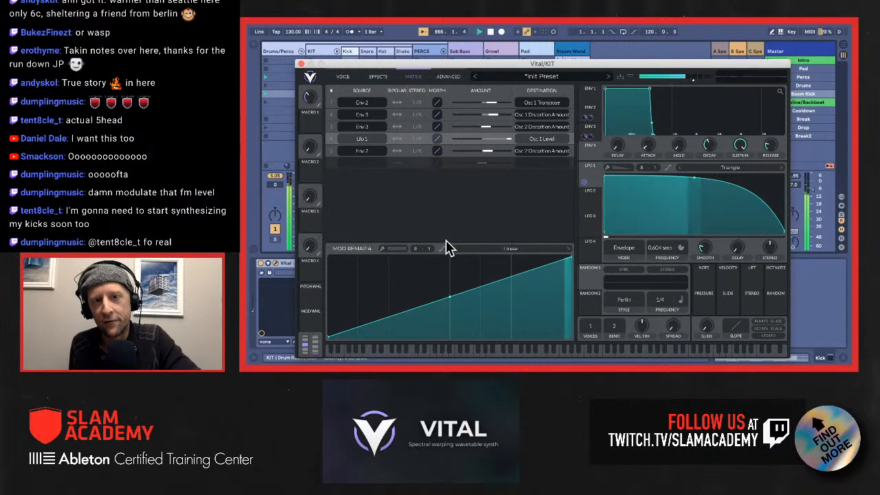
{"action": "left_click_drag", "start_coordinate": [450, 298], "coordinate": [577, 345]}
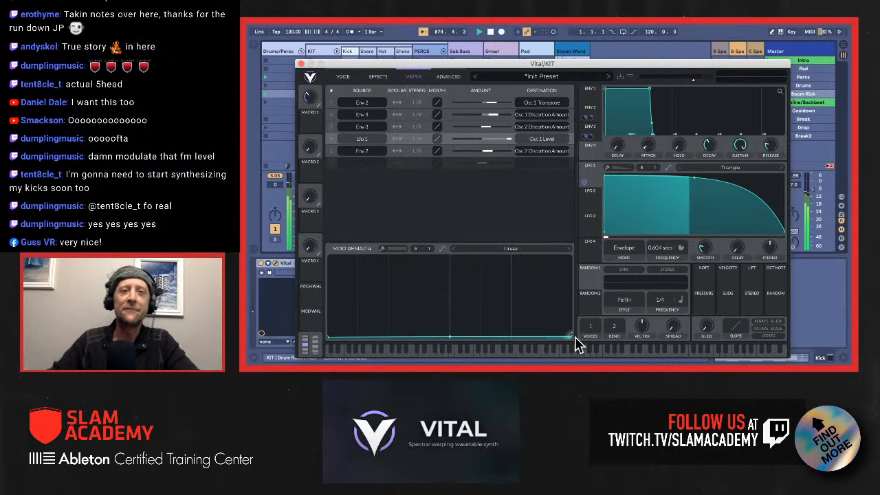
Step: Raise the end of the remap curve for LFO 1 to Osc 1 Level to full, and return to the oscillator view
{"action": "left_click_drag", "start_coordinate": [577, 346], "coordinate": [571, 244]}
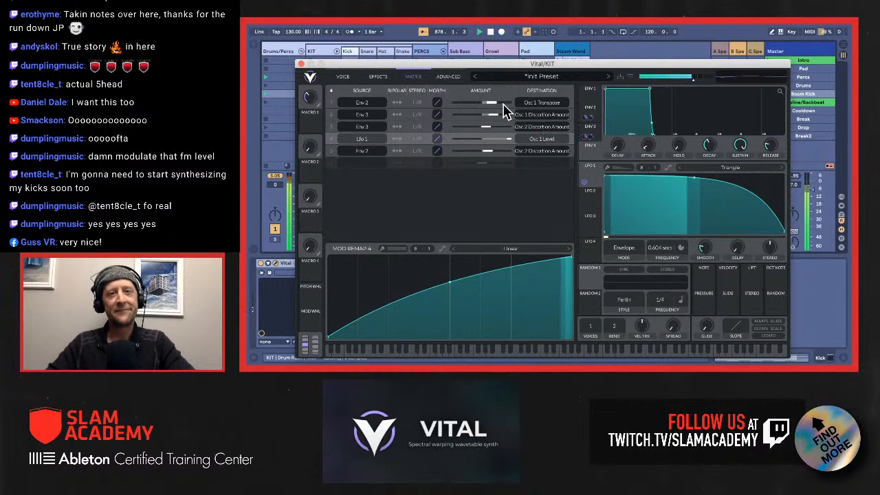
{"action": "left_click", "coordinate": [344, 78]}
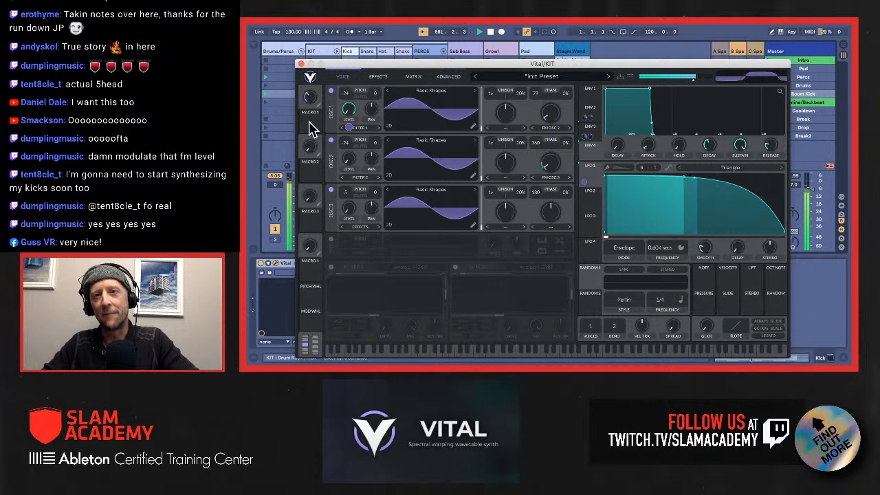
Step: Assign Macro 1 to oscillator 1's FM amount, turn the macro down to zero, and reduce that modulation's amount in the matrix
{"action": "left_click_drag", "start_coordinate": [312, 124], "coordinate": [552, 116]}
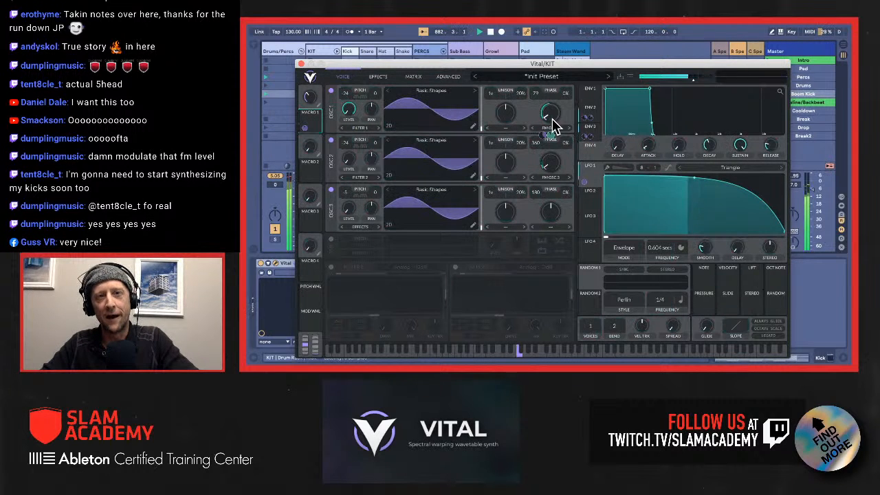
{"action": "left_click_drag", "start_coordinate": [308, 105], "coordinate": [313, 118]}
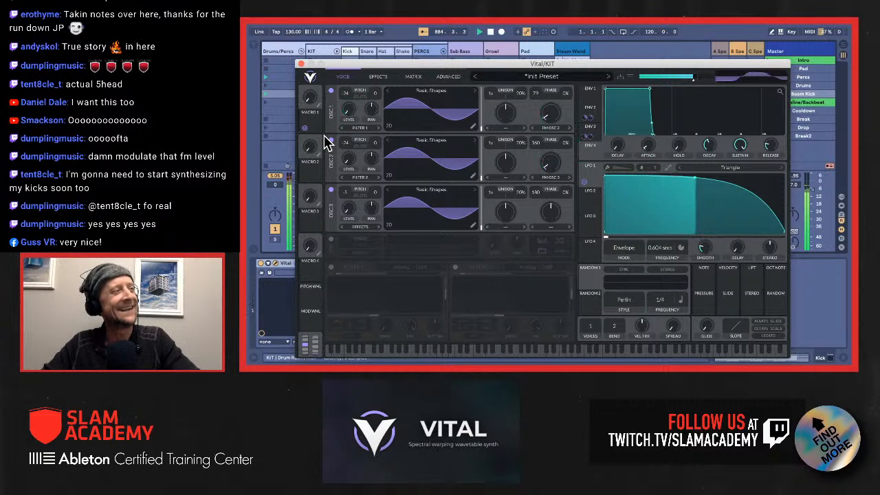
{"action": "left_click", "coordinate": [380, 76]}
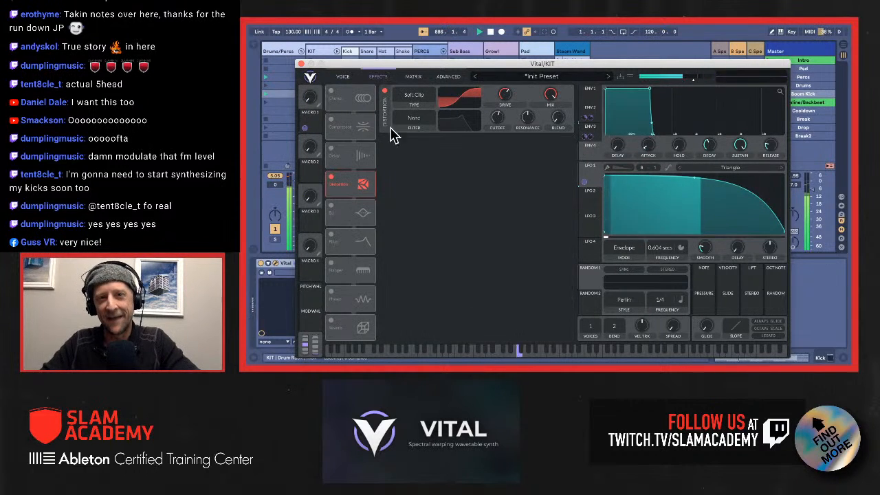
{"action": "left_click", "coordinate": [413, 77]}
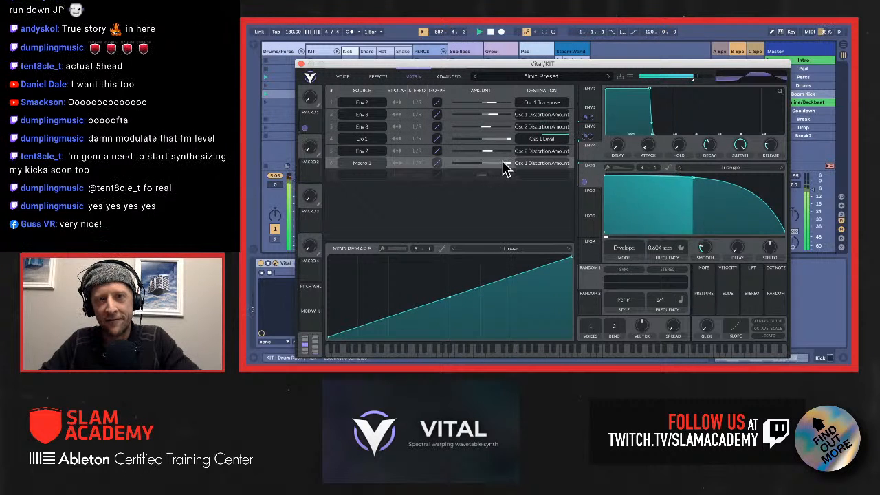
{"action": "left_click_drag", "start_coordinate": [503, 167], "coordinate": [489, 171]}
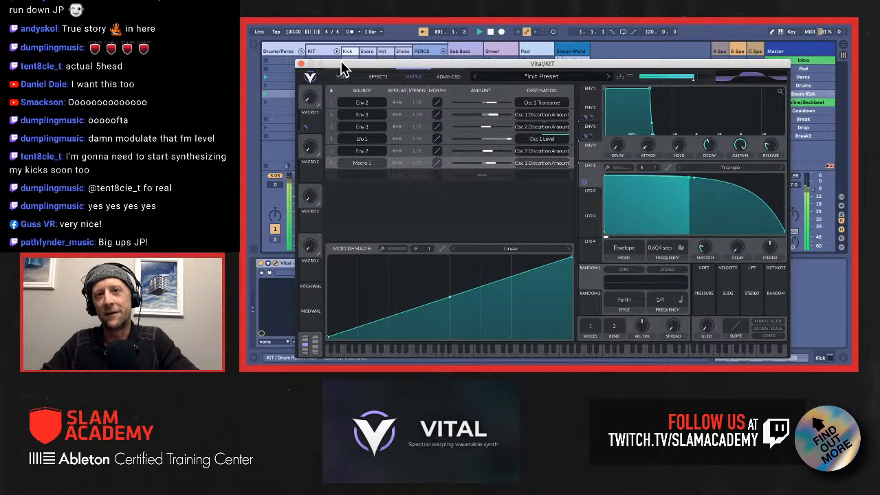
Step: Configure Live's Vital device on the Kick chain to expose the Macro 1 and Distortion Drive parameters
{"action": "left_click_drag", "start_coordinate": [426, 67], "coordinate": [571, 75]}
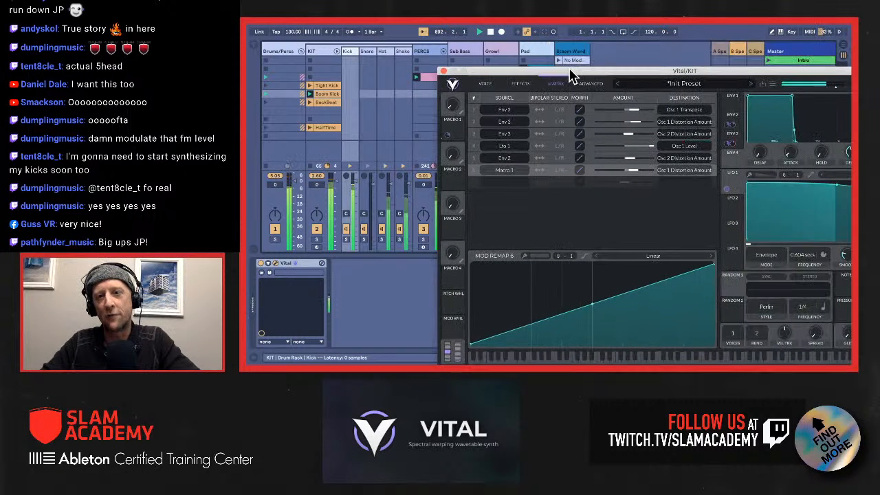
{"action": "left_click", "coordinate": [268, 264]}
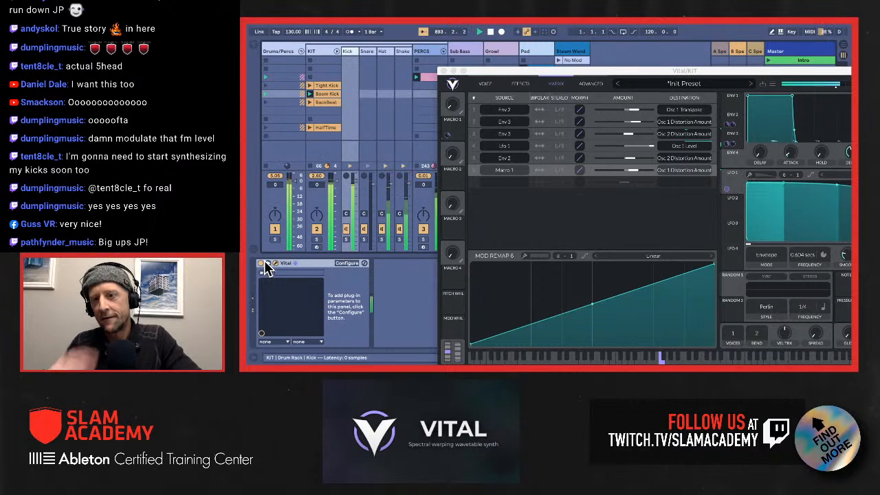
{"action": "left_click", "coordinate": [347, 264]}
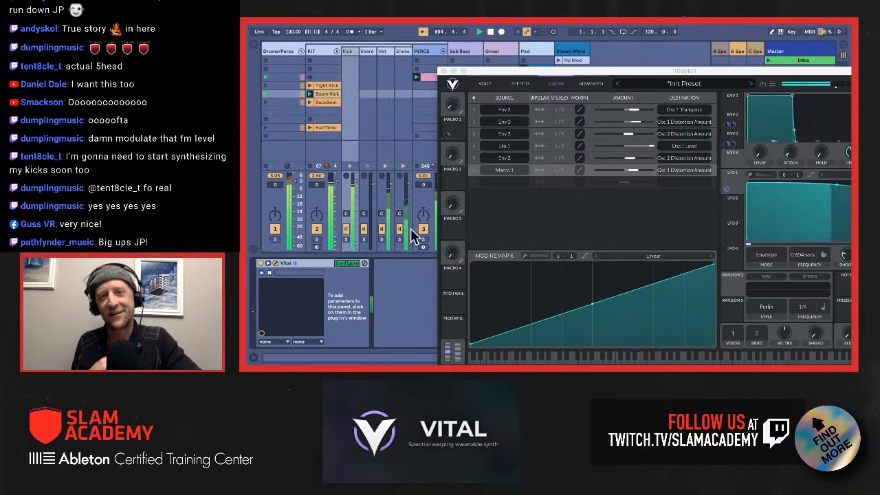
{"action": "left_click", "coordinate": [454, 105]}
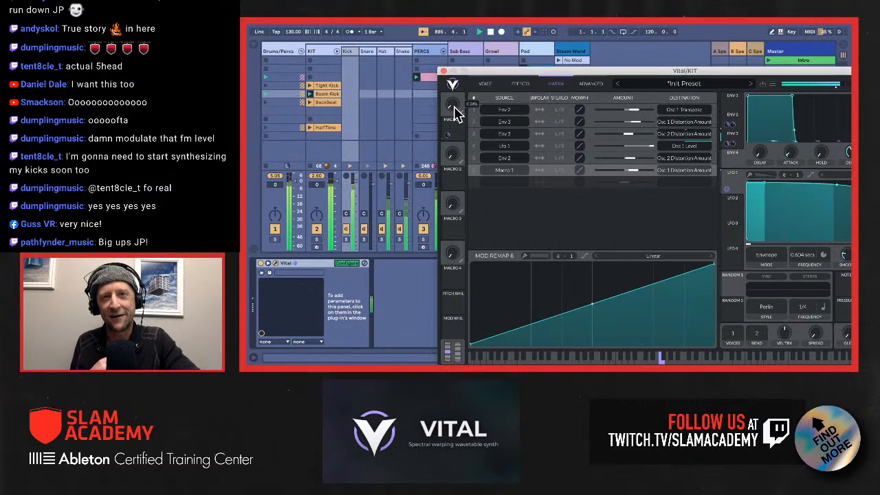
{"action": "left_click", "coordinate": [523, 86]}
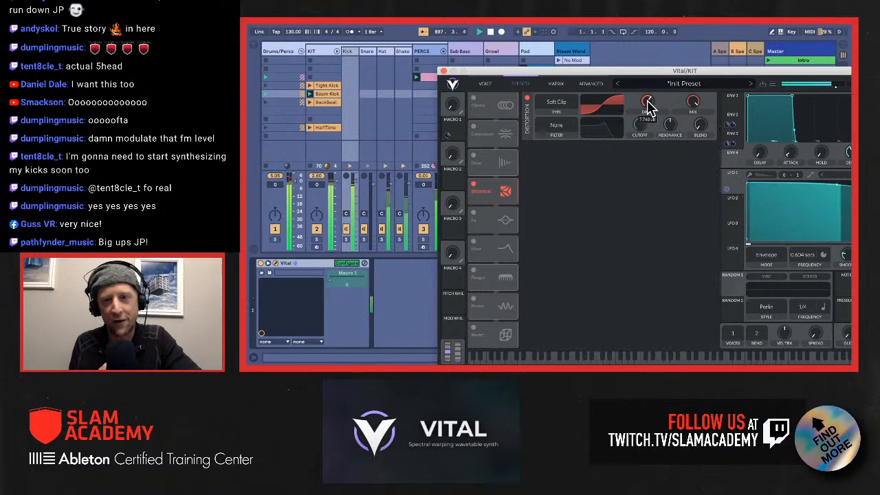
{"action": "left_click", "coordinate": [648, 106]}
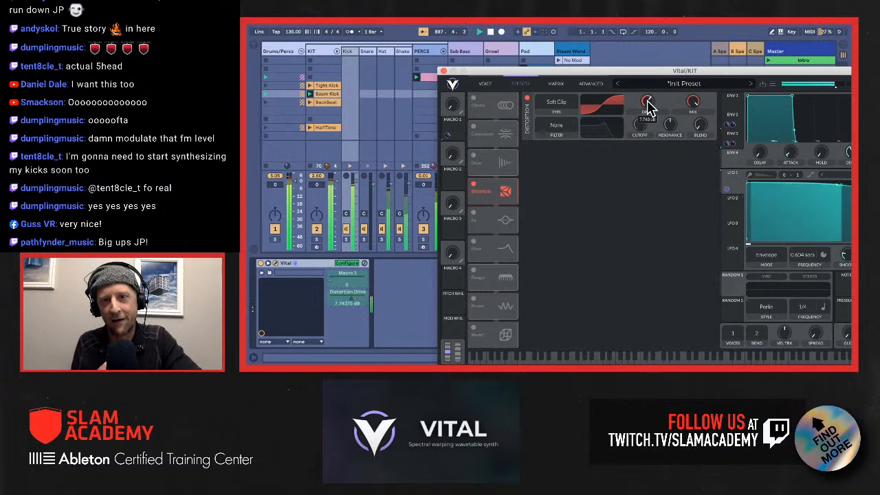
{"action": "left_click", "coordinate": [349, 264]}
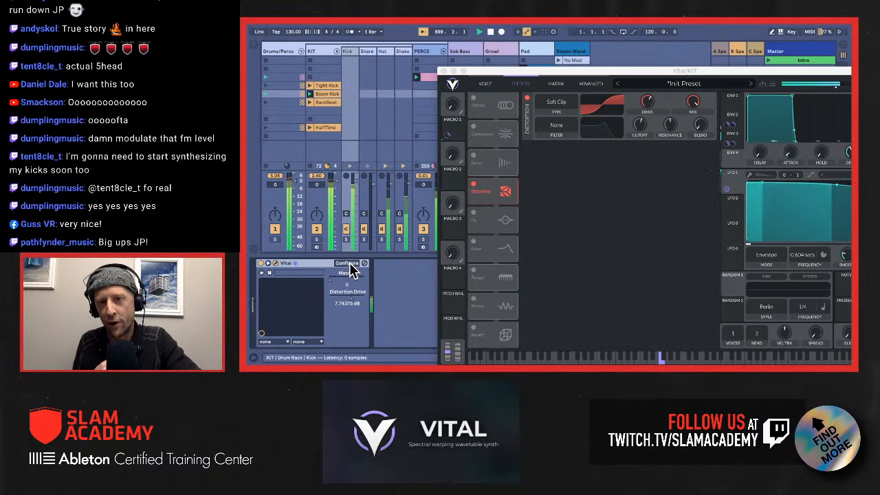
Step: Map the Kick device's X axis to Macro 1 and Y axis to Distortion Drive, and raise them to about 0.087 and 16.6 dB
{"action": "left_click", "coordinate": [277, 341]}
{"action": "left_click", "coordinate": [276, 356]}
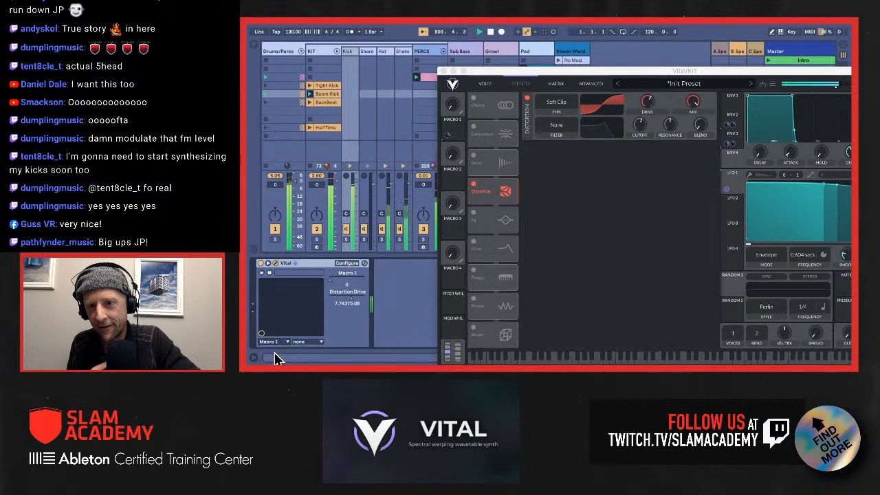
{"action": "left_click", "coordinate": [299, 343]}
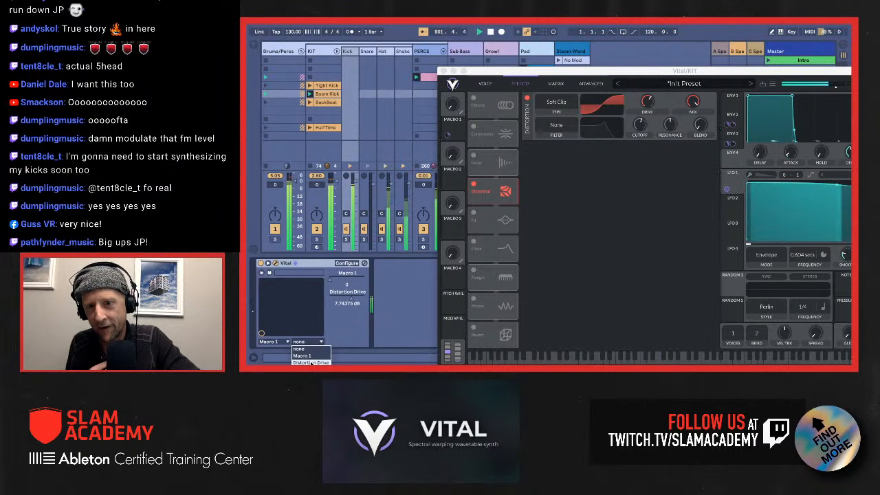
{"action": "left_click", "coordinate": [310, 363]}
{"action": "mouse_move", "coordinate": [265, 306]}
{"action": "left_mouse_down"}
{"action": "mouse_move", "coordinate": [303, 303]}
{"action": "mouse_move", "coordinate": [267, 293]}
{"action": "left_mouse_up"}
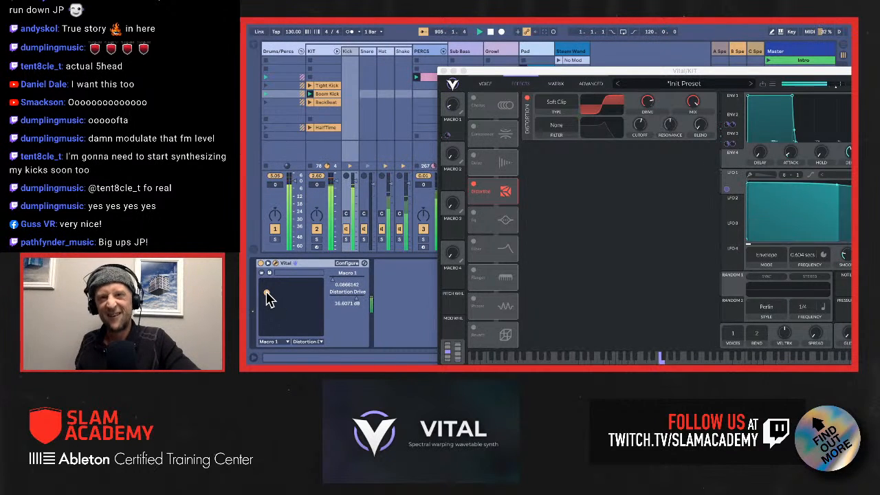
Step: Launch the Bassline/Backbeat scene, and perform the kick's Macro 1 and Distortion Drive together on the XY pad
{"action": "left_click_drag", "start_coordinate": [480, 76], "coordinate": [518, 192]}
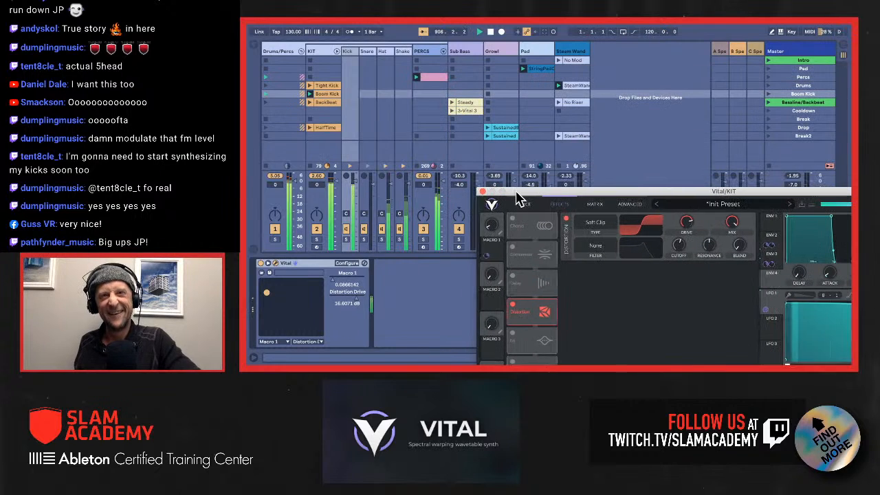
{"action": "left_click", "coordinate": [792, 103]}
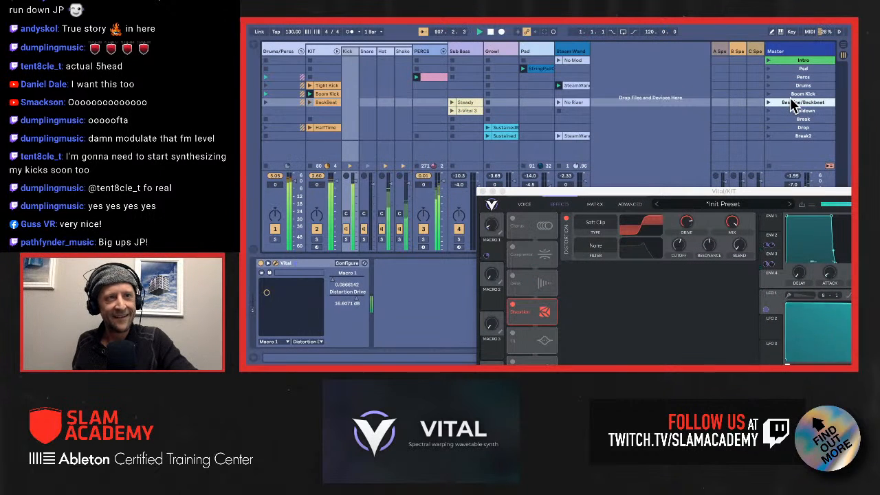
{"action": "key", "text": "Return"}
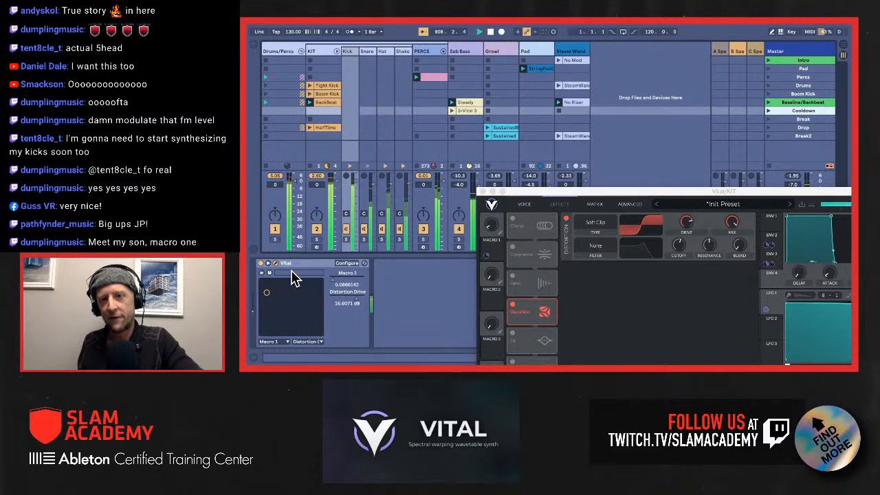
{"action": "left_click_drag", "start_coordinate": [266, 292], "coordinate": [281, 303]}
Step: Perform the PERCS track's Vital parameters, bringing Oscillator 2 Level to about 0.74, Envelope 1 Decay to 13.9 seconds and Macro 1 to 0.78
{"action": "left_click", "coordinate": [428, 56]}
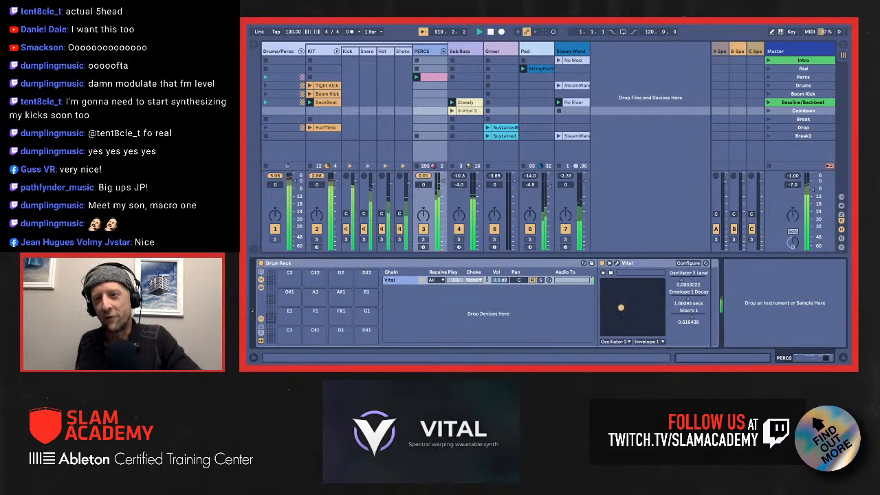
{"action": "left_click_drag", "start_coordinate": [630, 310], "coordinate": [647, 299]}
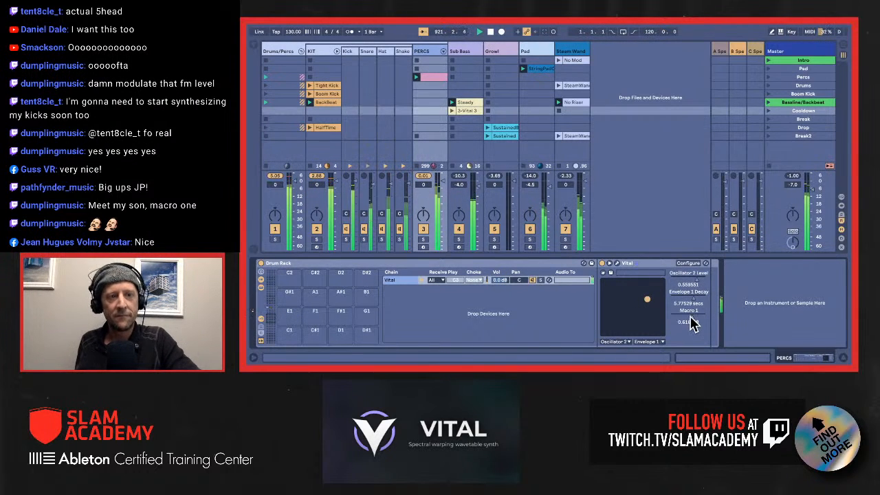
{"action": "left_click_drag", "start_coordinate": [691, 317], "coordinate": [697, 317]}
{"action": "mouse_move", "coordinate": [643, 297]}
{"action": "left_mouse_down"}
{"action": "mouse_move", "coordinate": [655, 282]}
{"action": "mouse_move", "coordinate": [654, 293]}
{"action": "left_mouse_up"}
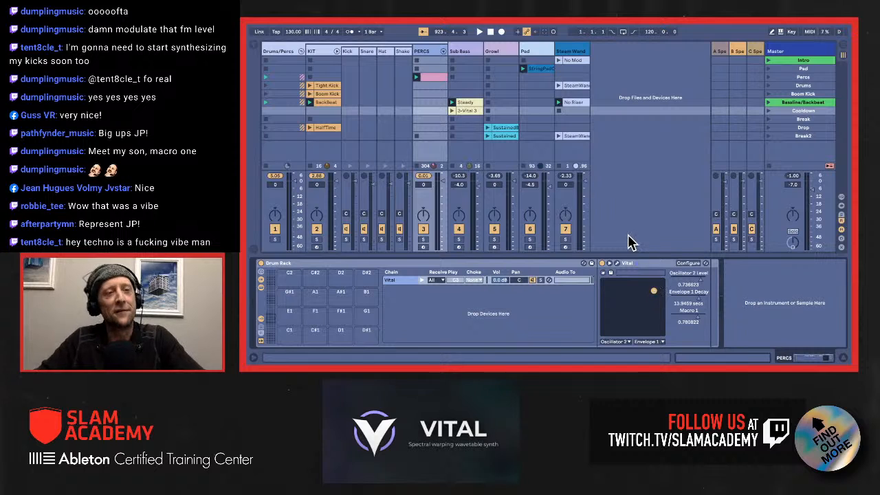
{"action": "left_click", "coordinate": [804, 104]}
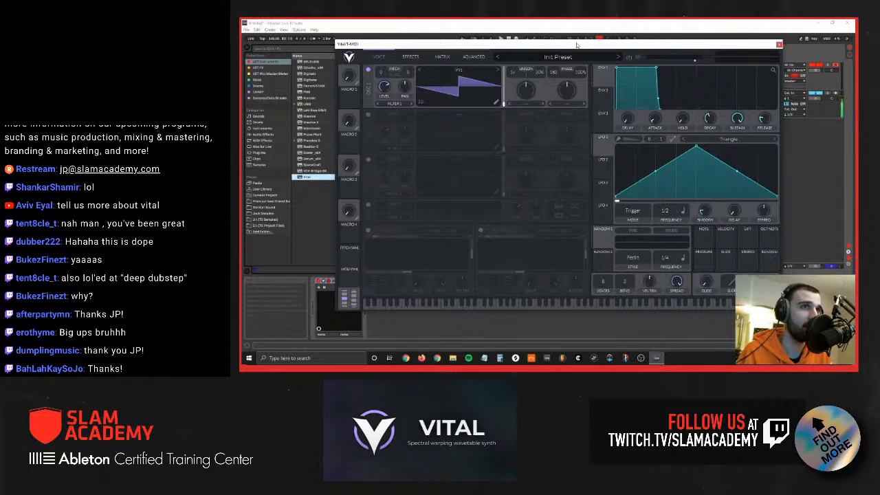
{"action": "mouse_move", "coordinate": [576, 45]}
{"action": "left_mouse_down"}
{"action": "mouse_move", "coordinate": [624, 41]}
{"action": "mouse_move", "coordinate": [575, 51]}
{"action": "left_mouse_up"}
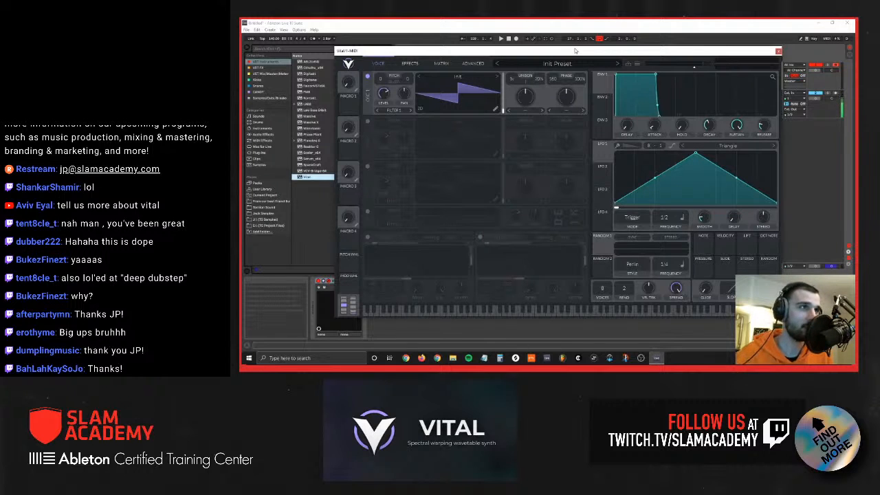
{"action": "left_click_drag", "start_coordinate": [578, 51], "coordinate": [564, 39]}
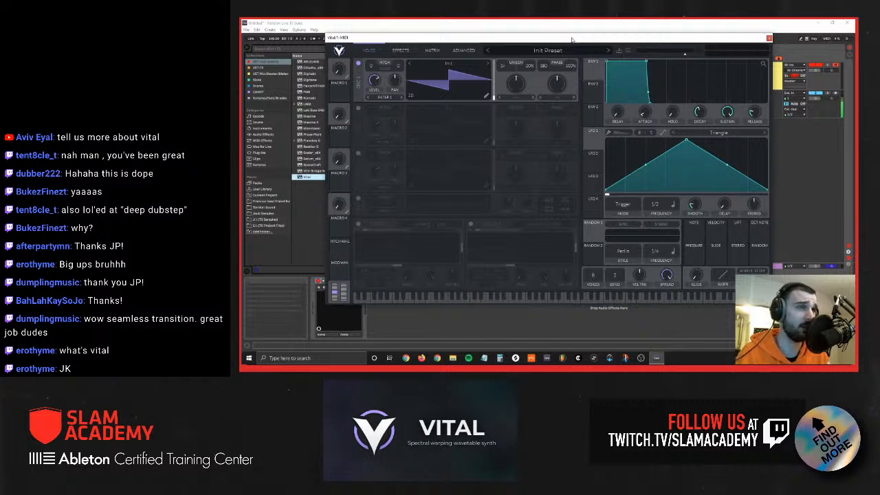
{"action": "left_click_drag", "start_coordinate": [571, 39], "coordinate": [573, 49]}
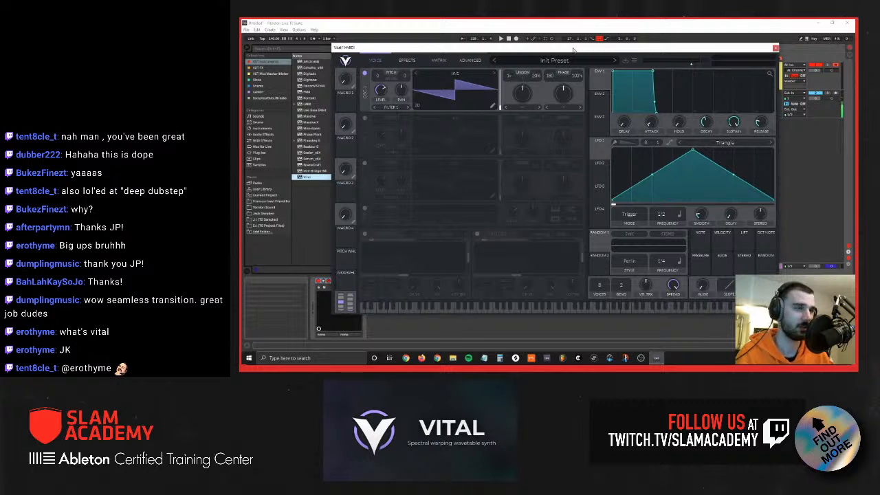
{"action": "left_click_drag", "start_coordinate": [574, 50], "coordinate": [556, 29]}
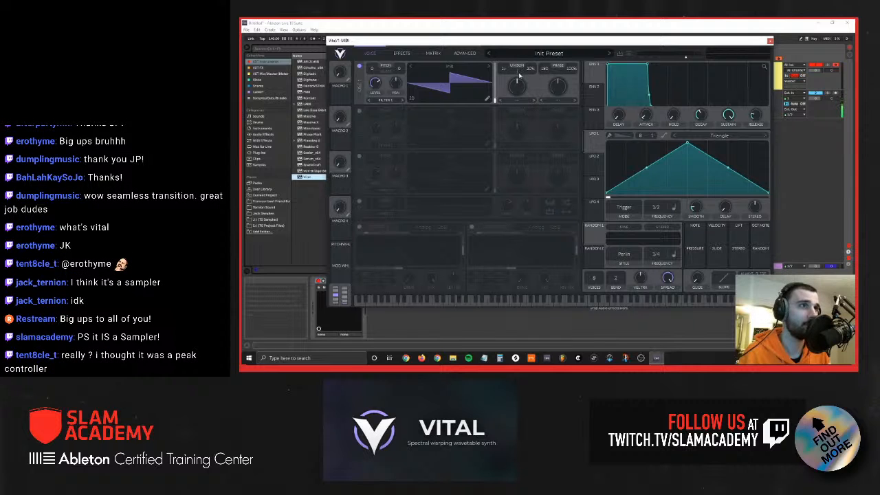
Step: Set oscillator 1's spectral morph type to Harmonic Stretch in the Init Preset, and turn up its amount
{"action": "left_click", "coordinate": [515, 103]}
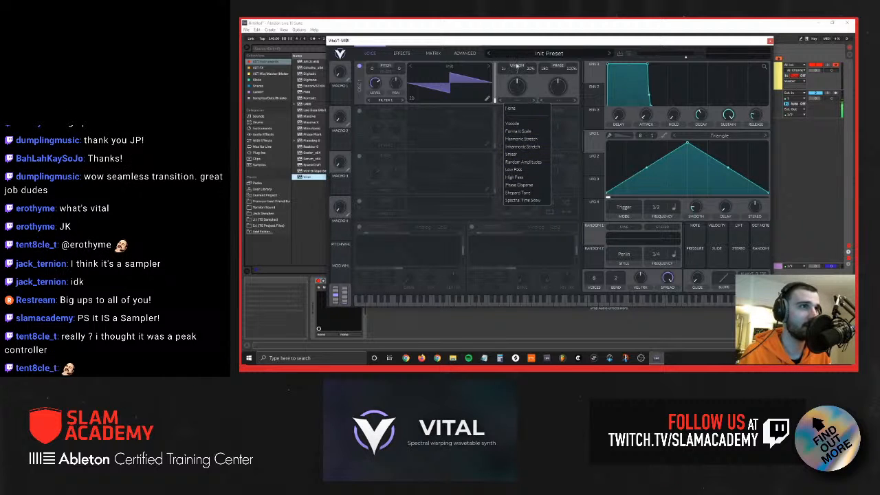
{"action": "left_click", "coordinate": [519, 90]}
{"action": "left_click", "coordinate": [520, 101]}
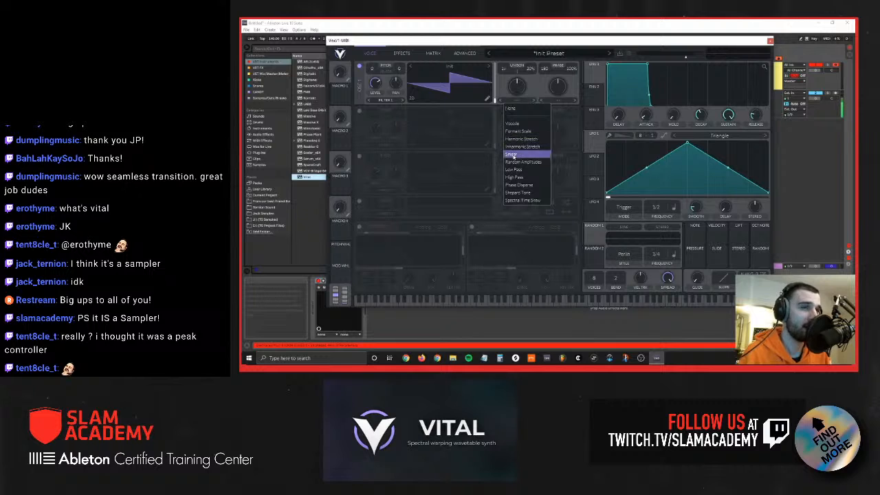
{"action": "left_click", "coordinate": [526, 138]}
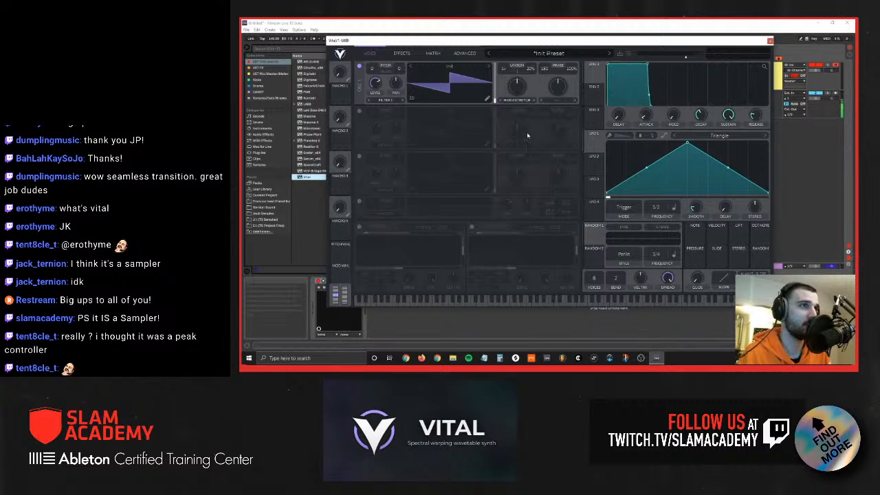
{"action": "left_click_drag", "start_coordinate": [514, 94], "coordinate": [517, 88]}
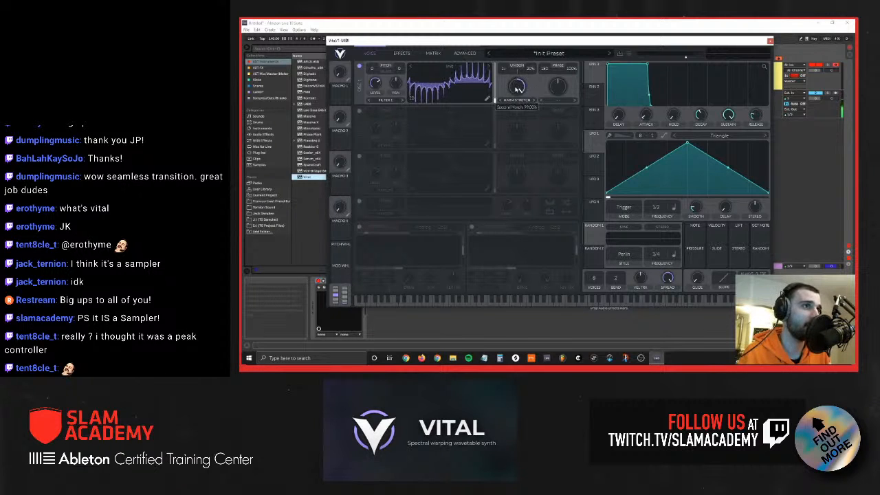
Step: Switch oscillator 1's wavetable display to the spectral view, and lower the Harmonic Stretch amount
{"action": "left_click", "coordinate": [412, 100]}
{"action": "left_click_drag", "start_coordinate": [521, 91], "coordinate": [497, 88]}
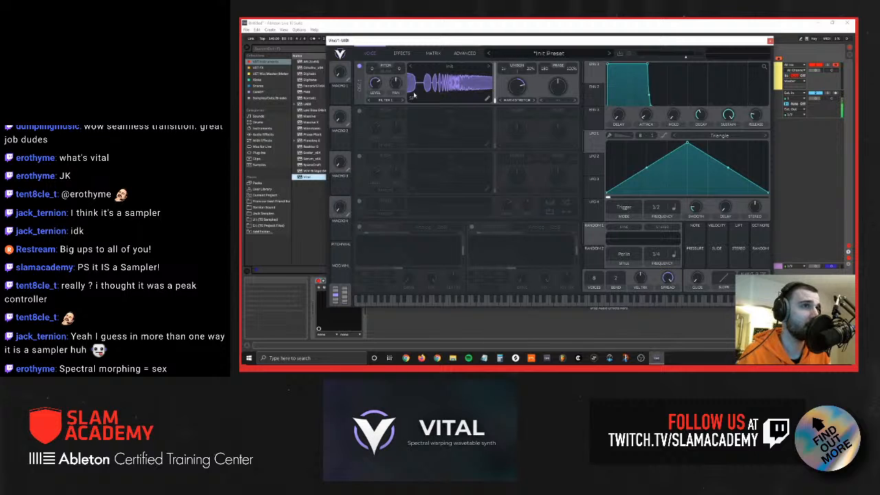
{"action": "left_click", "coordinate": [520, 102]}
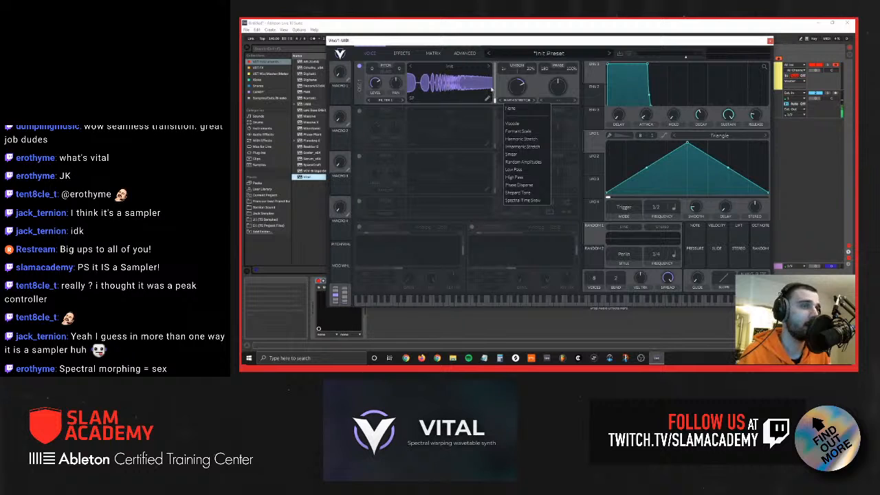
{"action": "left_click", "coordinate": [492, 94]}
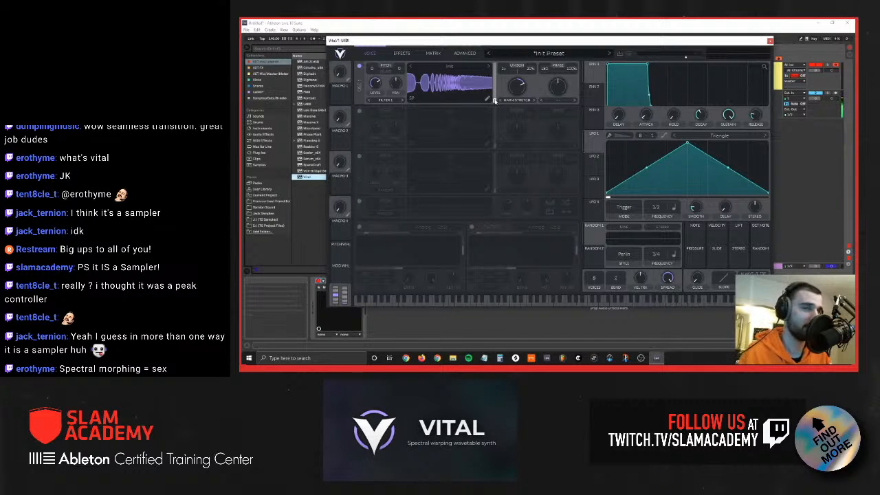
Step: Sweep oscillator 1's Harmonic Stretch amount through the wavetable views, and reset its spectral morph type to None
{"action": "left_click_drag", "start_coordinate": [494, 101], "coordinate": [519, 92]}
{"action": "double_click", "coordinate": [519, 92]}
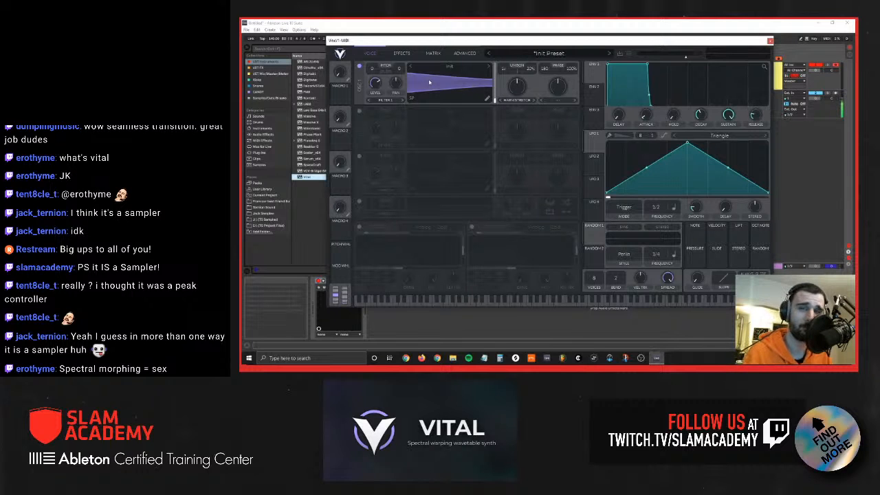
{"action": "mouse_move", "coordinate": [516, 95]}
{"action": "left_mouse_down"}
{"action": "mouse_move", "coordinate": [517, 82]}
{"action": "mouse_move", "coordinate": [502, 88]}
{"action": "left_mouse_up"}
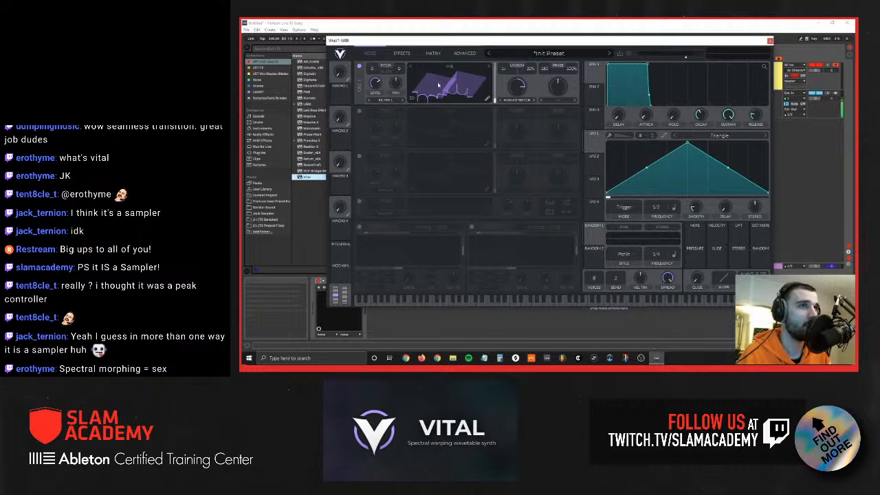
{"action": "left_click_drag", "start_coordinate": [517, 84], "coordinate": [519, 94]}
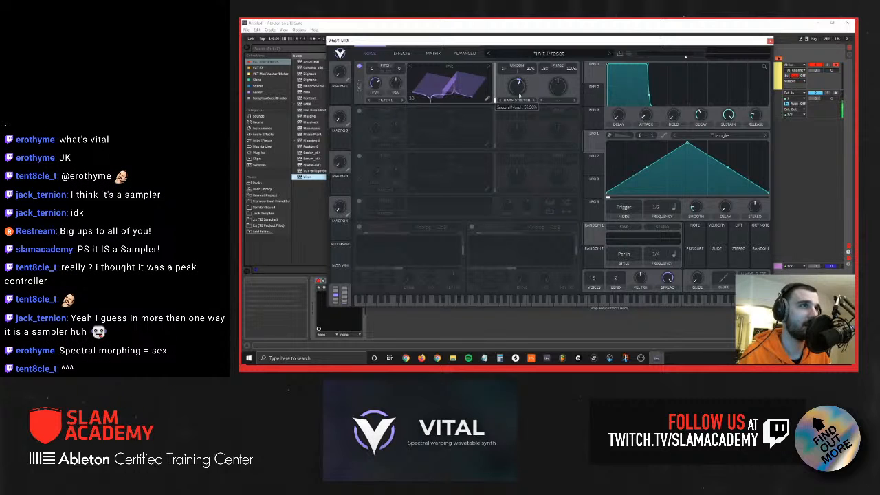
{"action": "left_click", "coordinate": [517, 100]}
{"action": "left_click", "coordinate": [514, 109]}
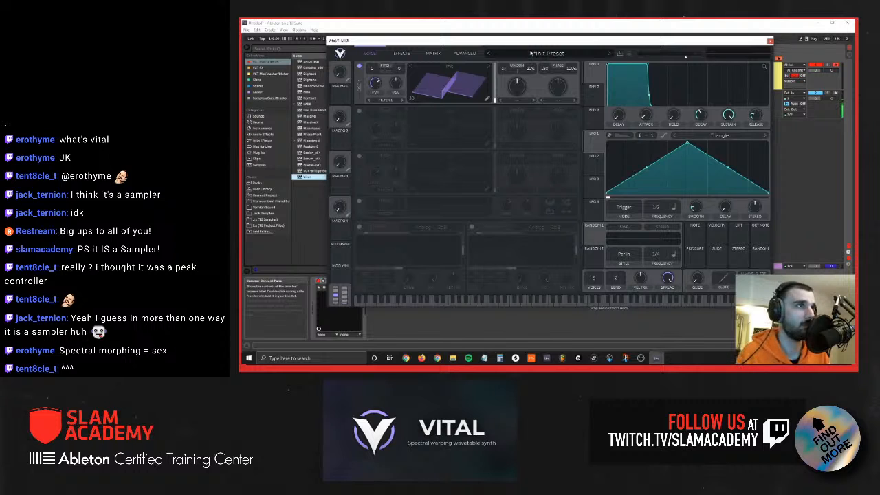
Step: Switch LFO 1's frequency from tempo sync to Keytrack
{"action": "left_click_drag", "start_coordinate": [532, 41], "coordinate": [528, 42]}
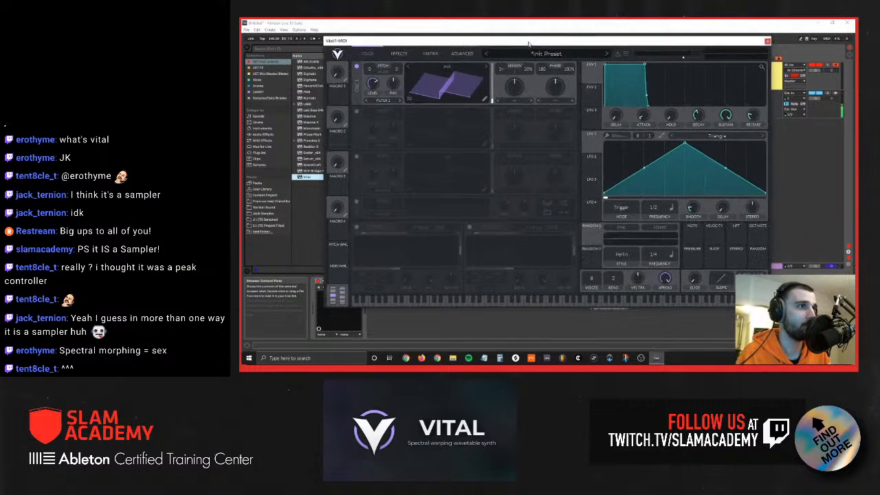
{"action": "left_click", "coordinate": [670, 207]}
{"action": "left_click", "coordinate": [679, 249]}
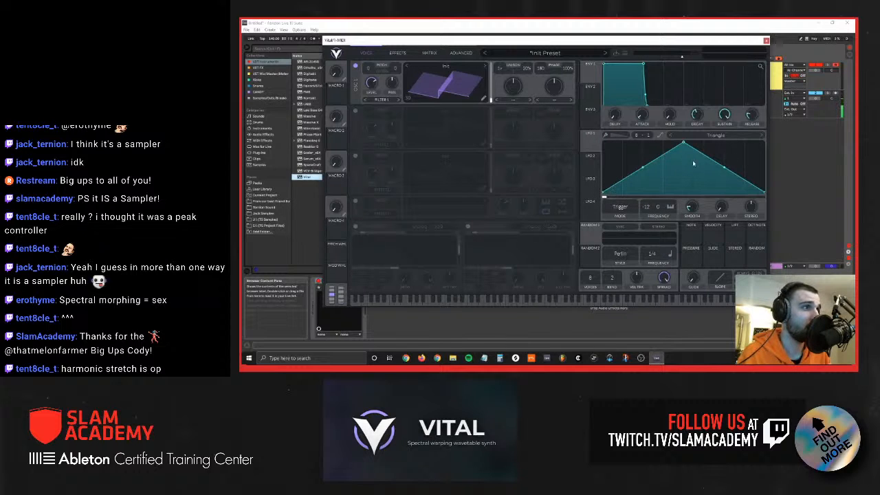
Step: Load the Basic Shapes wavetable into oscillator 1, and show it in the 2D waveform view
{"action": "left_click", "coordinate": [447, 66]}
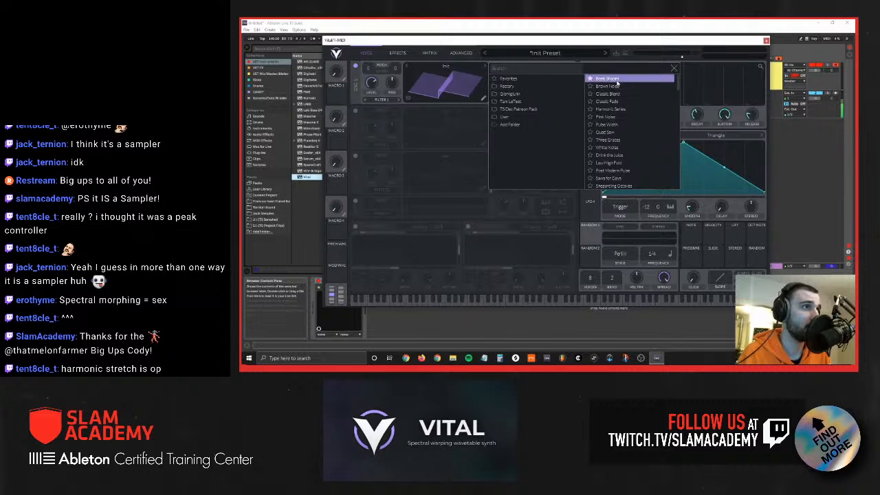
{"action": "left_click", "coordinate": [607, 78]}
{"action": "left_click", "coordinate": [411, 100]}
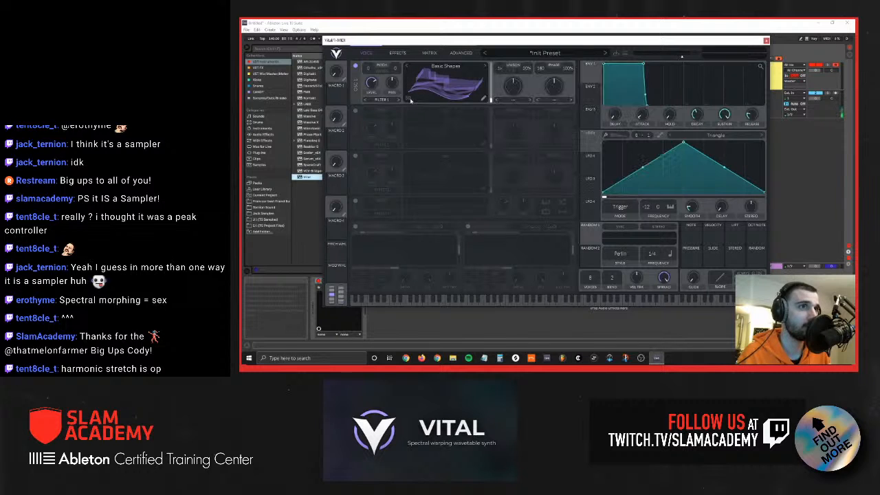
{"action": "left_click", "coordinate": [410, 101]}
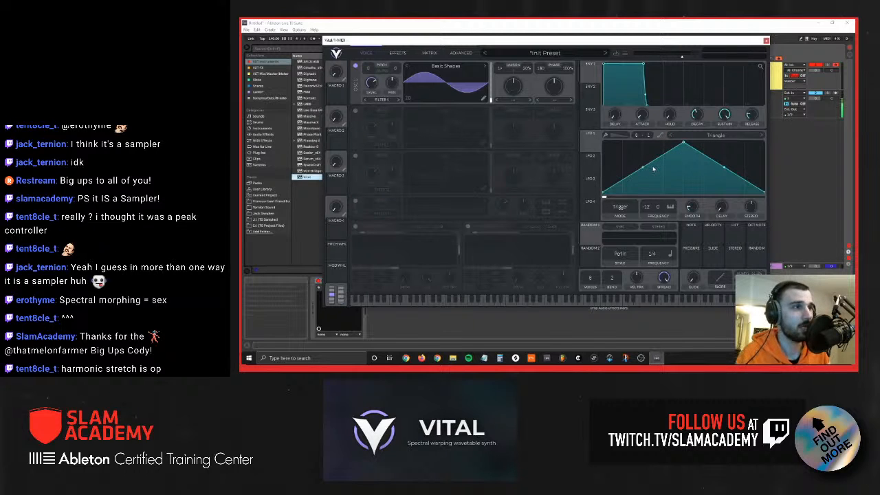
Step: Smooth LFO 1's triangle curve, and compare its Tempo frequency mode with Keytrack, leaving it on Keytrack
{"action": "left_click", "coordinate": [662, 136]}
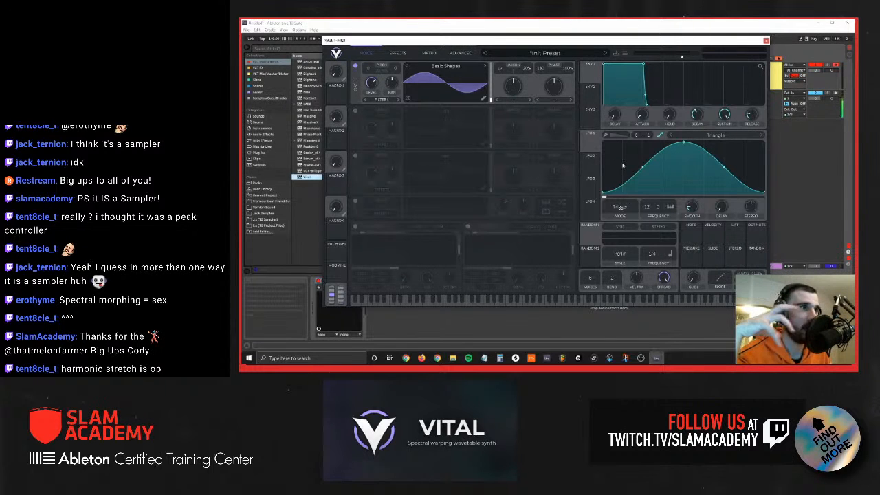
{"action": "left_click", "coordinate": [671, 208]}
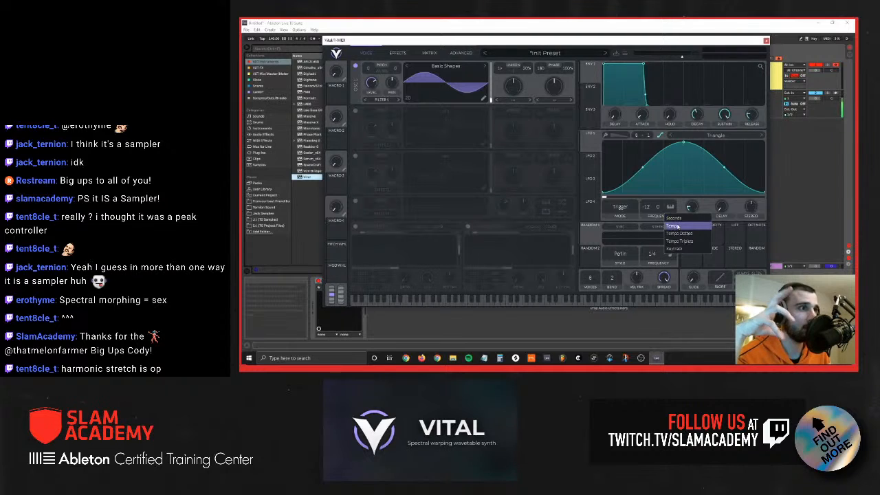
{"action": "left_click", "coordinate": [677, 227]}
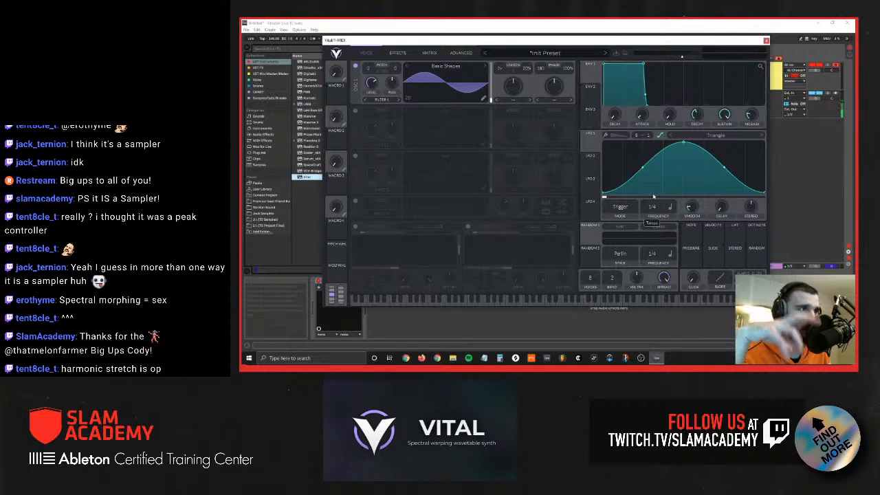
{"action": "left_click_drag", "start_coordinate": [654, 196], "coordinate": [654, 188]}
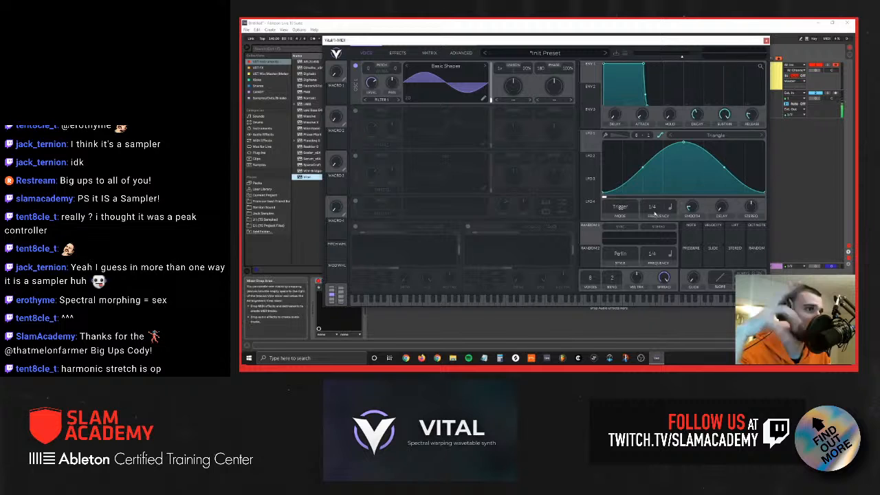
{"action": "left_click", "coordinate": [673, 207]}
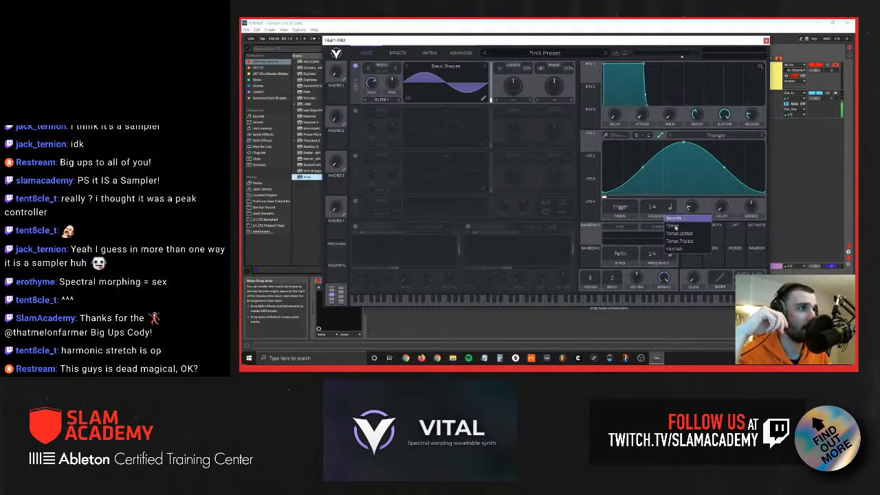
{"action": "left_click", "coordinate": [677, 249]}
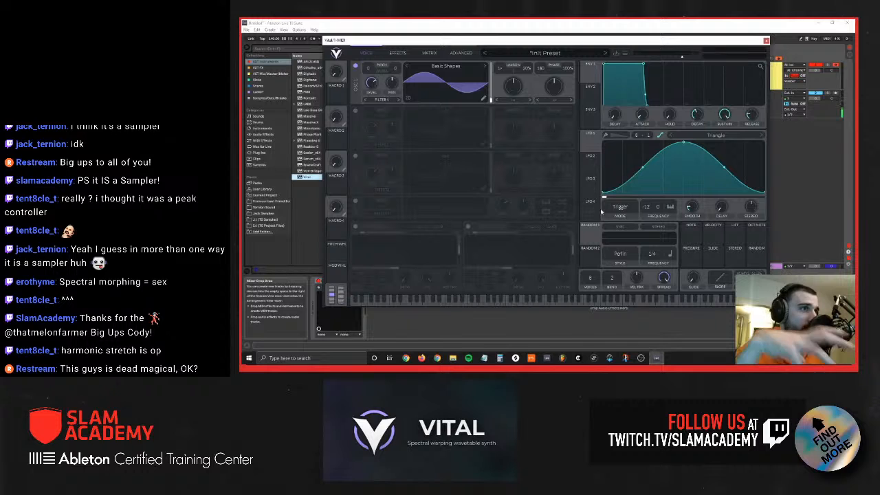
{"action": "left_click_drag", "start_coordinate": [592, 209], "coordinate": [553, 85]}
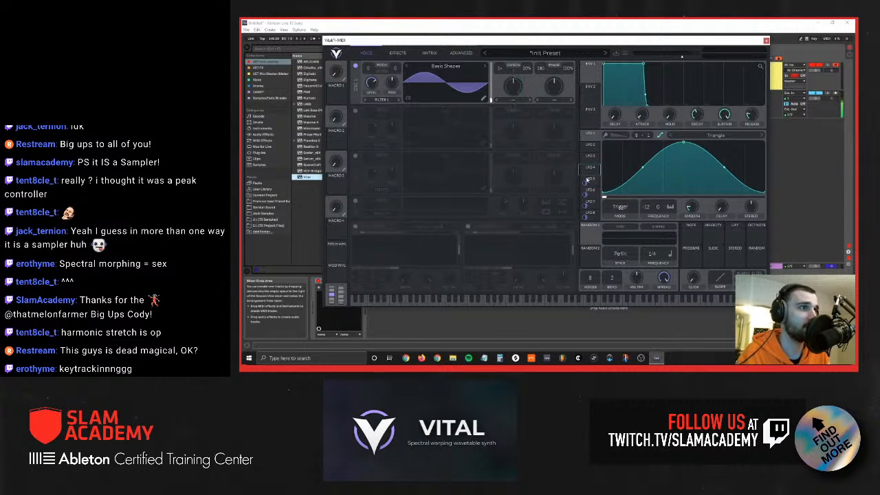
{"action": "left_click", "coordinate": [586, 217]}
{"action": "double_click", "coordinate": [585, 219]}
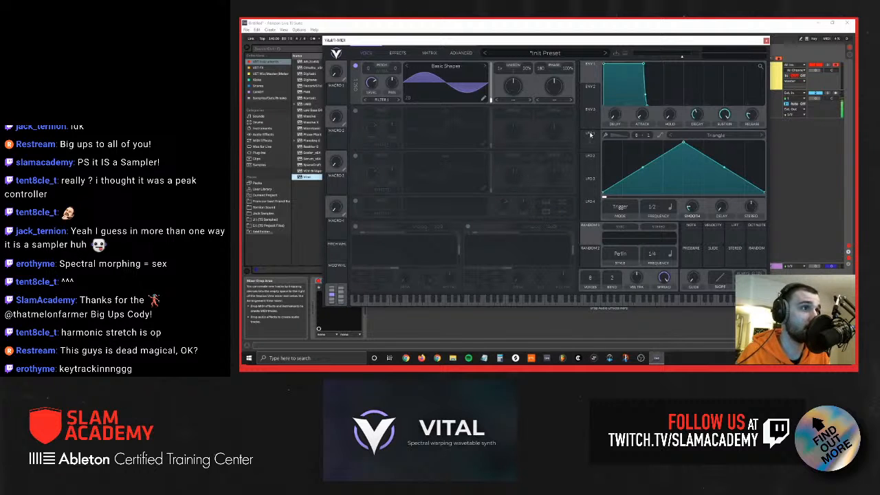
Step: Assign LFO 1 to oscillator 1's phase, and adjust the modulation amount
{"action": "mouse_move", "coordinate": [590, 134]}
{"action": "left_mouse_down"}
{"action": "mouse_move", "coordinate": [385, 183]}
{"action": "mouse_move", "coordinate": [387, 260]}
{"action": "mouse_move", "coordinate": [513, 88]}
{"action": "mouse_move", "coordinate": [466, 65]}
{"action": "mouse_move", "coordinate": [547, 64]}
{"action": "mouse_move", "coordinate": [630, 152]}
{"action": "mouse_move", "coordinate": [590, 142]}
{"action": "left_mouse_up"}
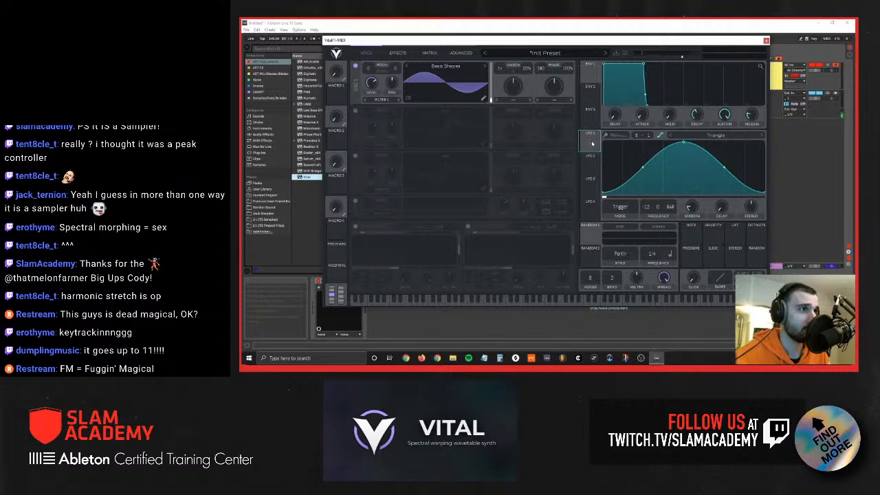
{"action": "left_click_drag", "start_coordinate": [592, 143], "coordinate": [541, 78]}
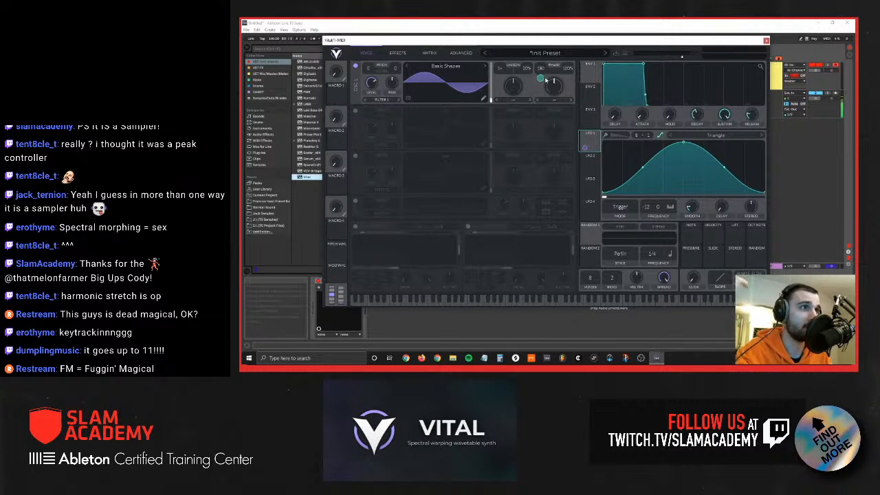
{"action": "mouse_move", "coordinate": [544, 78]}
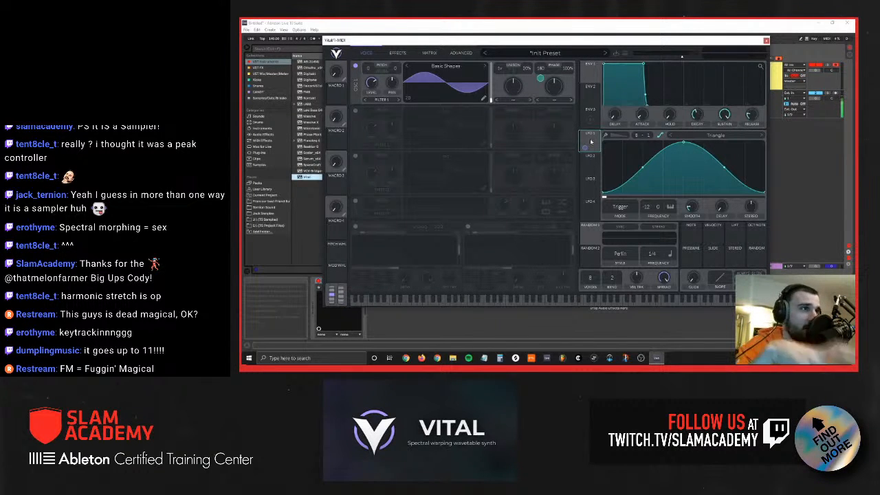
{"action": "mouse_move", "coordinate": [587, 146]}
{"action": "left_mouse_down"}
{"action": "mouse_move", "coordinate": [603, 68]}
{"action": "mouse_move", "coordinate": [435, 28]}
{"action": "mouse_move", "coordinate": [369, 67]}
{"action": "mouse_move", "coordinate": [574, 118]}
{"action": "mouse_move", "coordinate": [593, 145]}
{"action": "left_mouse_up"}
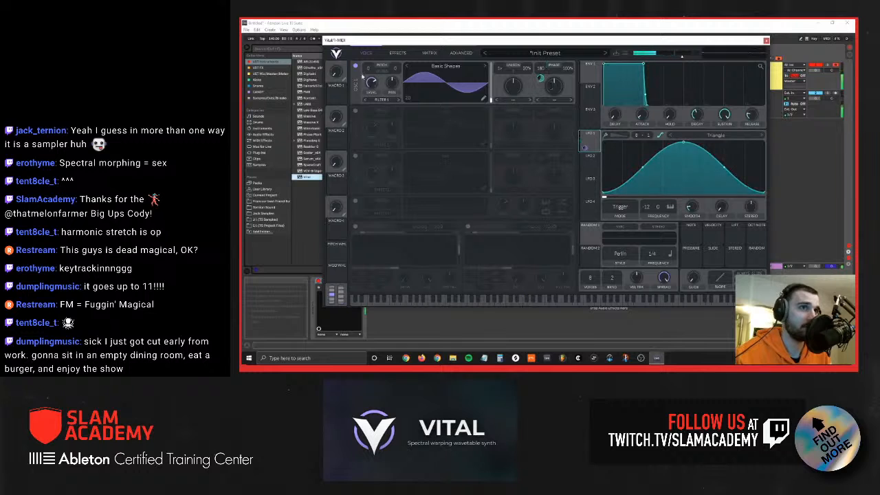
Step: Transpose oscillator 1 to -24 semitones, and assign LFO 1 to its phase again
{"action": "left_click_drag", "start_coordinate": [368, 71], "coordinate": [361, 136]}
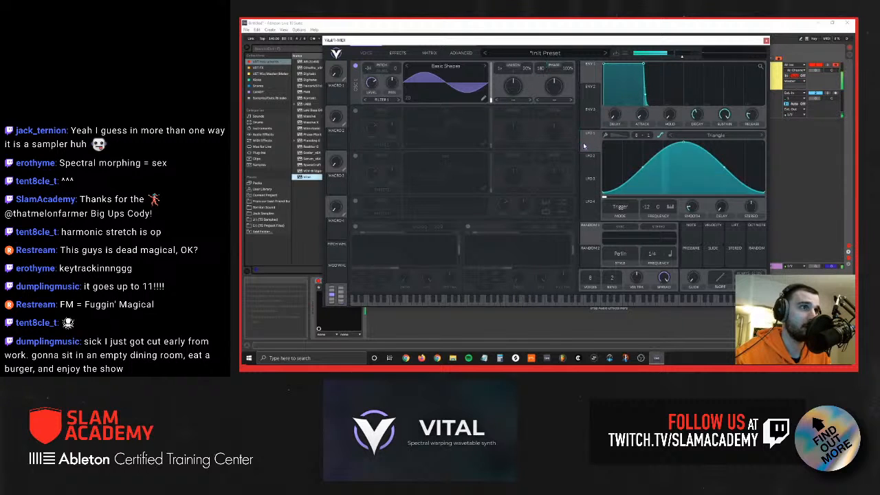
{"action": "mouse_move", "coordinate": [585, 147]}
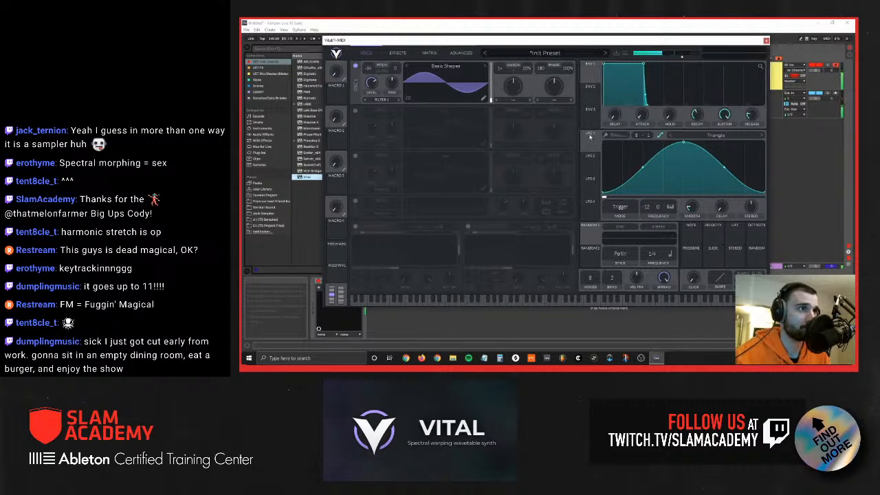
{"action": "left_click_drag", "start_coordinate": [593, 144], "coordinate": [541, 67]}
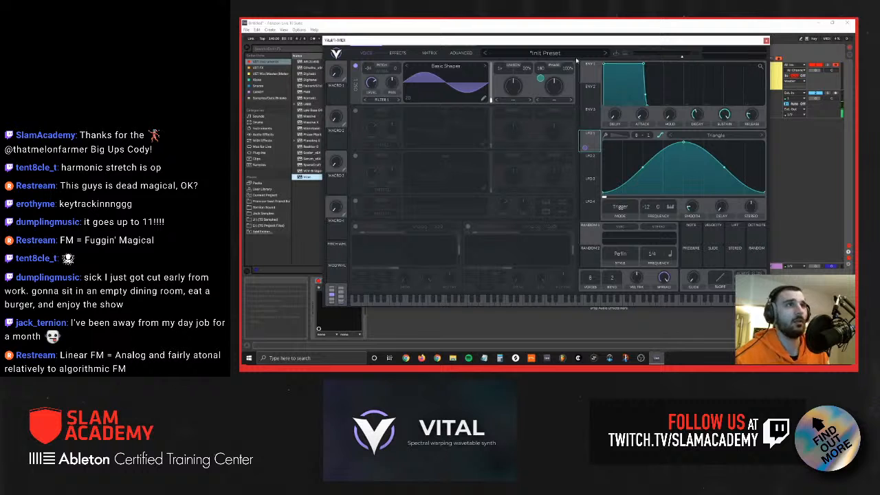
Step: Select LFO 2, and load the Three Graces wavetable into oscillator 1
{"action": "left_click_drag", "start_coordinate": [494, 44], "coordinate": [524, 35]}
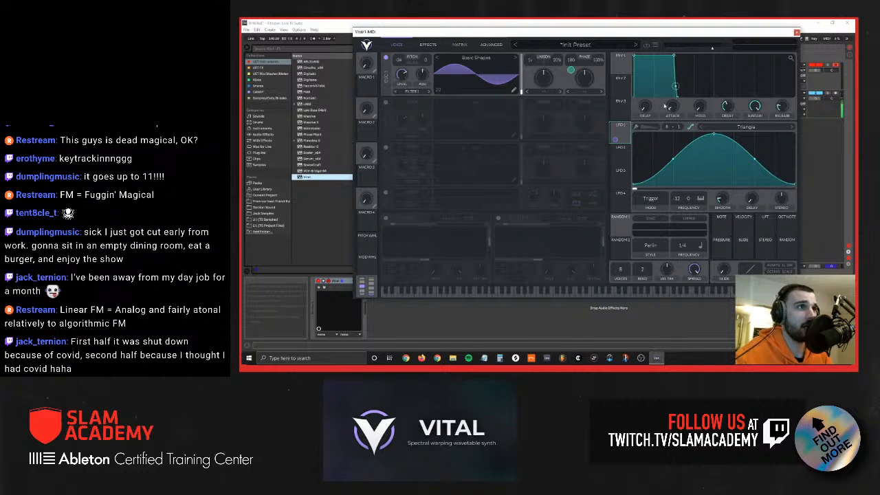
{"action": "left_click", "coordinate": [623, 157]}
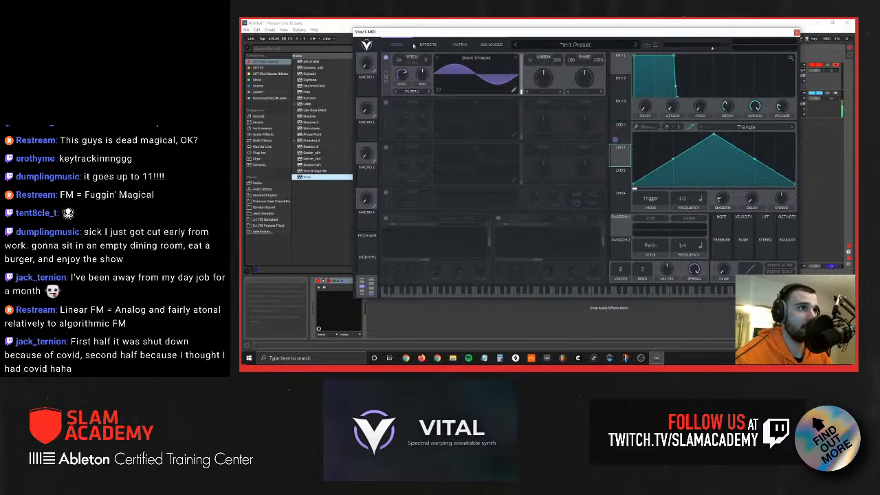
{"action": "left_click", "coordinate": [544, 92]}
{"action": "left_click", "coordinate": [476, 71]}
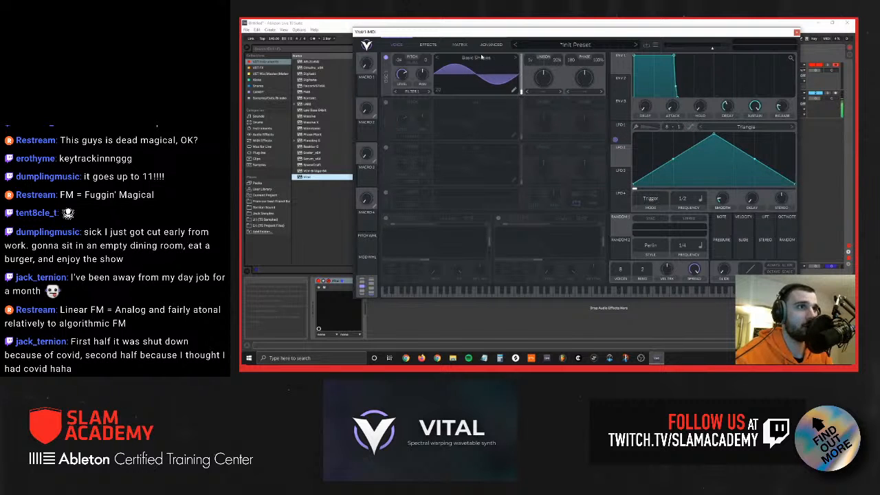
{"action": "left_click", "coordinate": [482, 58]}
{"action": "left_click", "coordinate": [651, 132]}
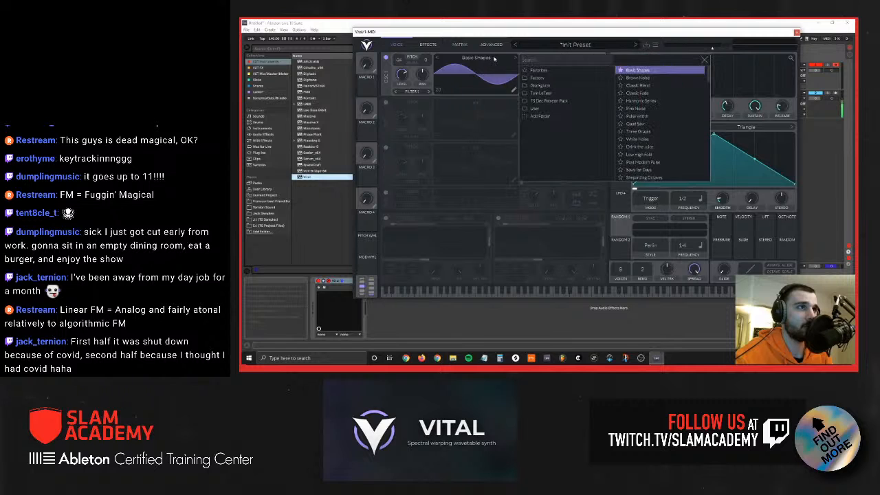
{"action": "left_click", "coordinate": [510, 71]}
Step: Raise oscillator 1's wave frame to its maximum, and assign LFO 2 to modulate it
{"action": "left_click_drag", "start_coordinate": [522, 93], "coordinate": [520, 56]}
{"action": "left_click_drag", "start_coordinate": [628, 162], "coordinate": [516, 72]}
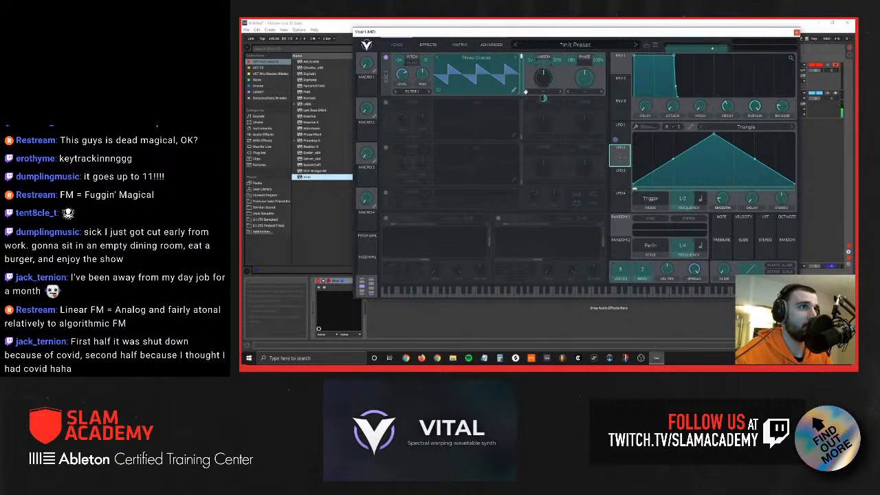
{"action": "left_click", "coordinate": [618, 131]}
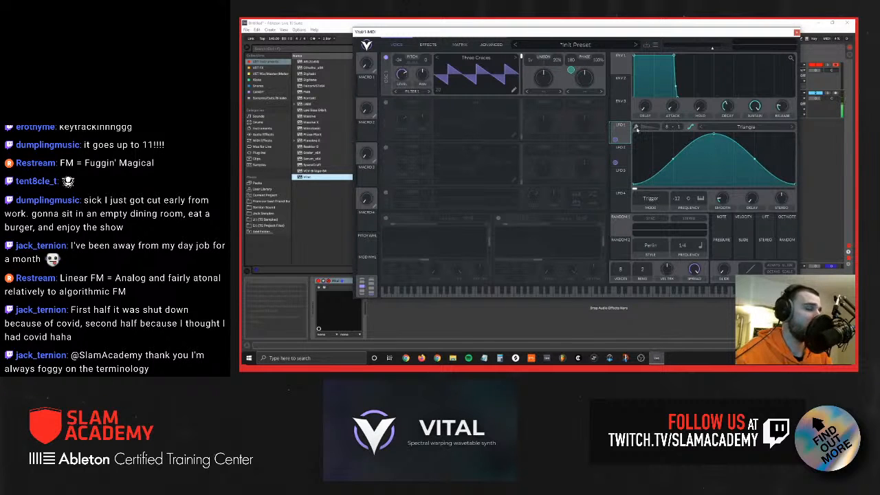
Step: Enable oscillator 2, set its wave distortion to FM from oscillator 1, and turn up the amount
{"action": "left_click", "coordinate": [385, 103]}
{"action": "left_click", "coordinate": [584, 137]}
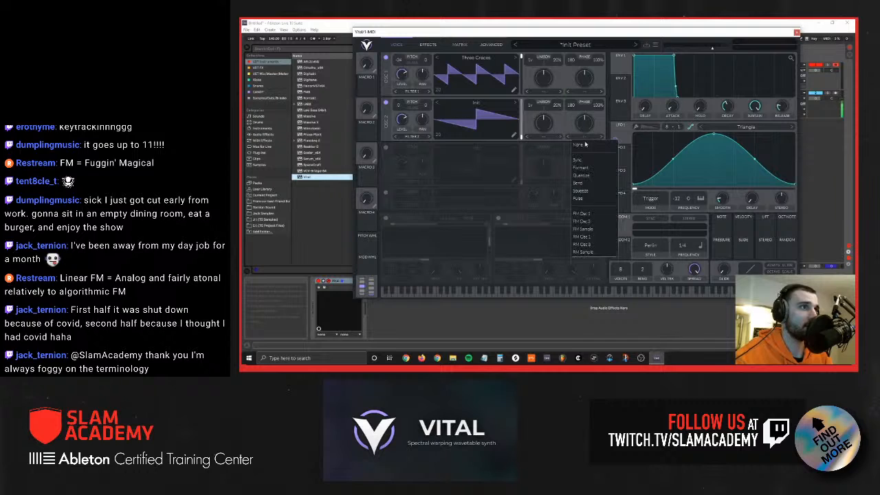
{"action": "left_click", "coordinate": [581, 214]}
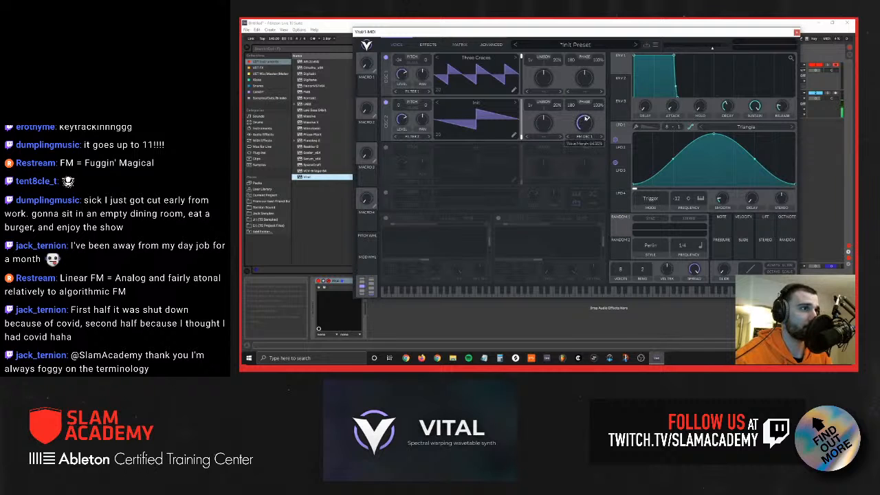
Step: Set oscillator 1's distortion to FM from oscillator 2, adjust its amount, and remove LFO 2's wave frame modulation
{"action": "left_click", "coordinate": [586, 92]}
{"action": "left_click", "coordinate": [584, 148]}
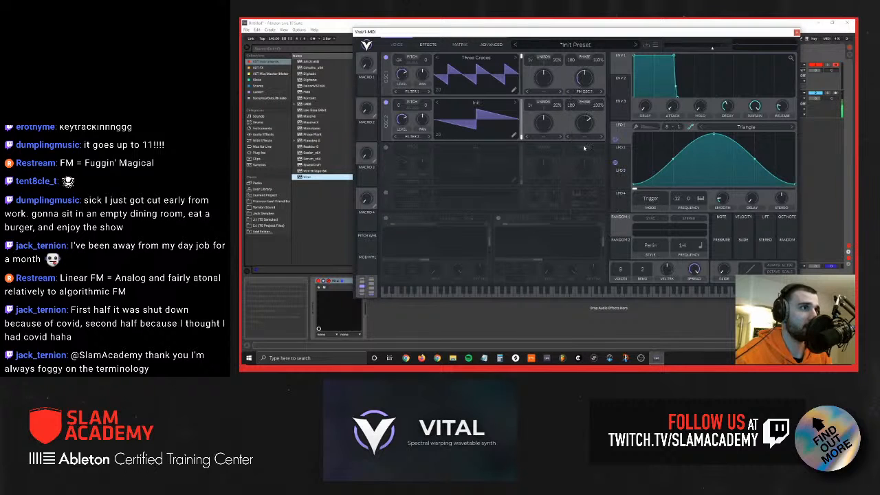
{"action": "left_click_drag", "start_coordinate": [583, 79], "coordinate": [584, 95]}
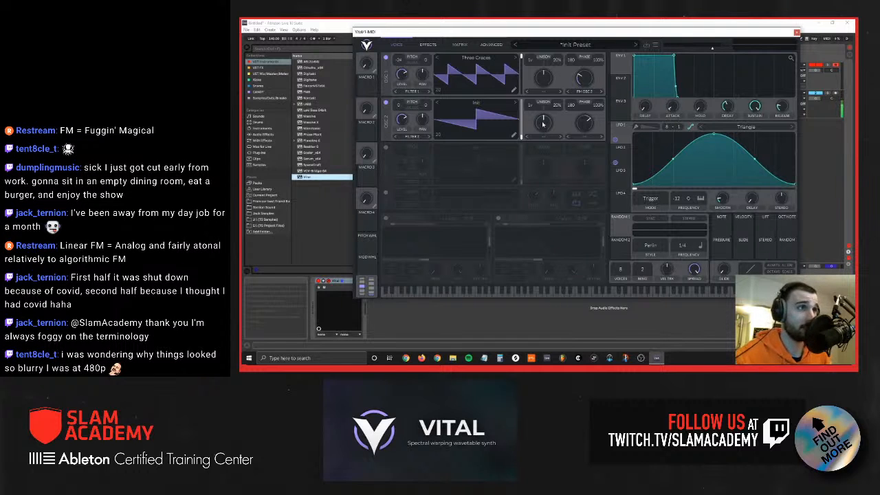
{"action": "double_click", "coordinate": [616, 164]}
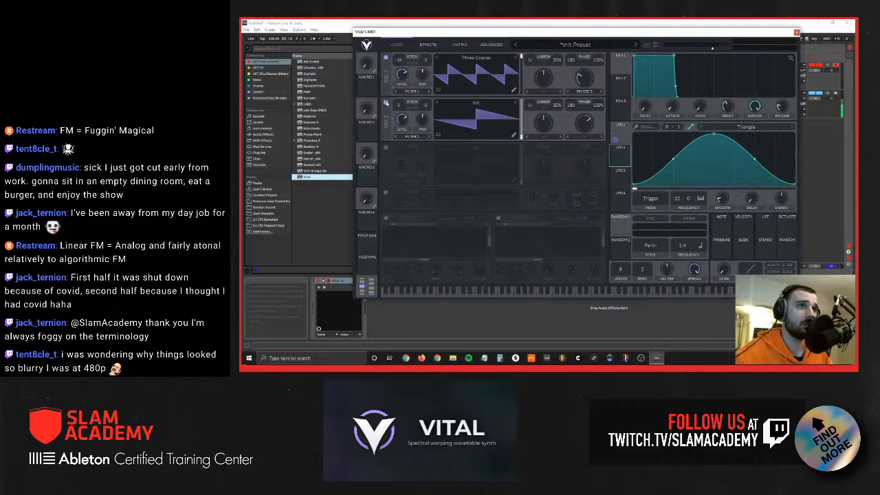
Step: Turn off oscillator 2 and load the Basic Shapes wavetable into oscillator 1
{"action": "left_click", "coordinate": [385, 103]}
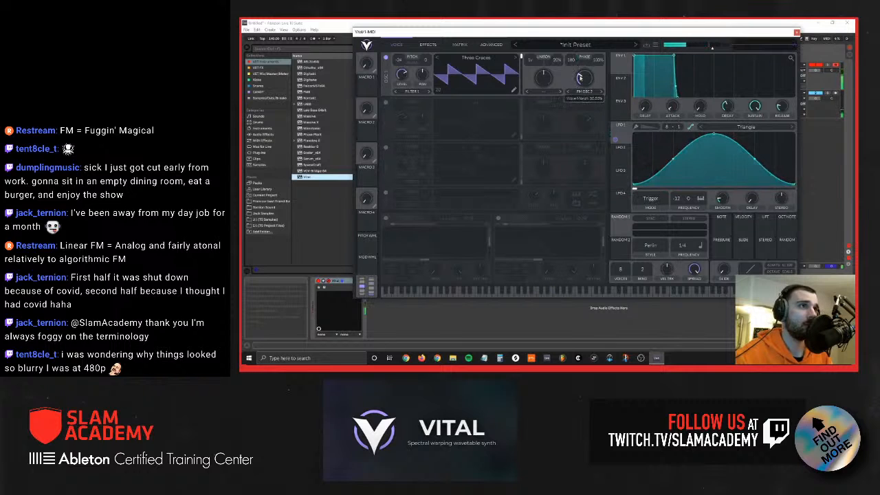
{"action": "left_click", "coordinate": [475, 57]}
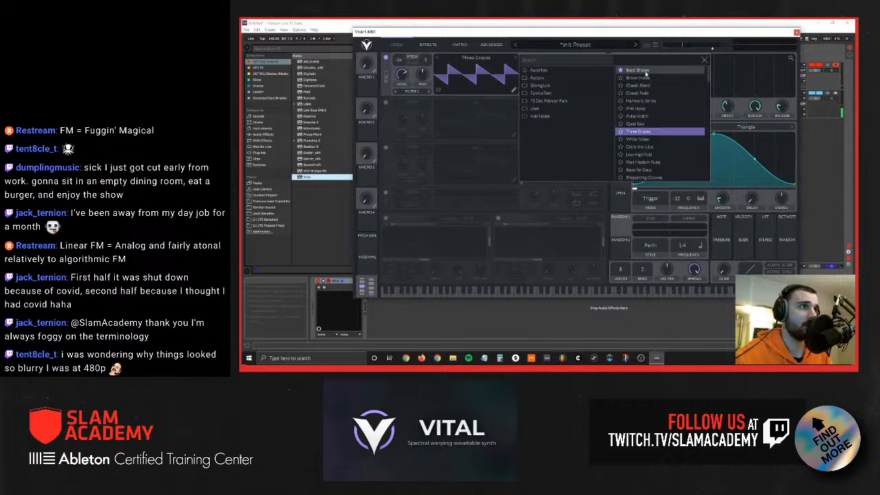
{"action": "left_click", "coordinate": [645, 72]}
{"action": "left_click", "coordinate": [484, 72]}
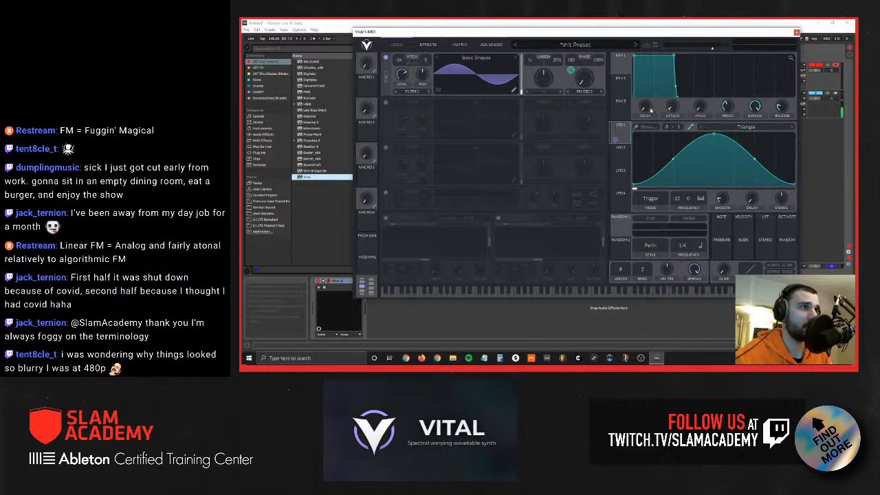
Step: Adjust LFO 1's phase modulation of oscillator 1, and assign LFO 2 to its modulation amount at a 1/4 frequency
{"action": "left_click_drag", "start_coordinate": [571, 70], "coordinate": [571, 81]}
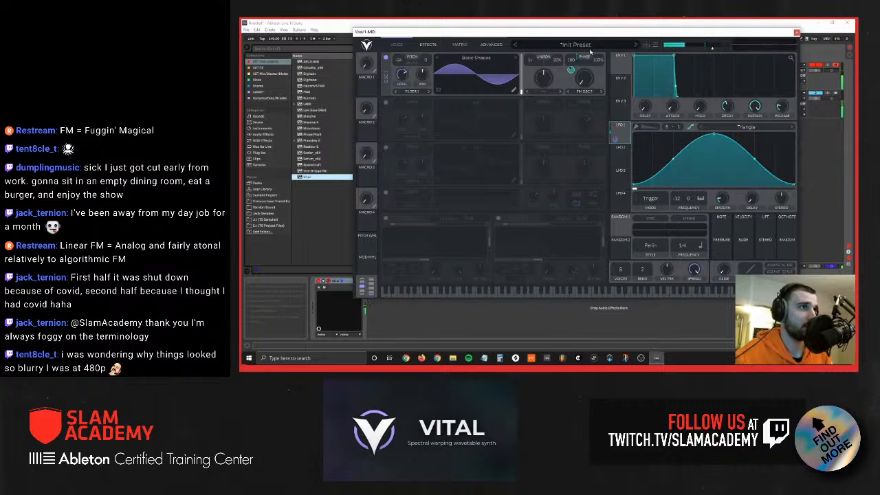
{"action": "left_click", "coordinate": [618, 155]}
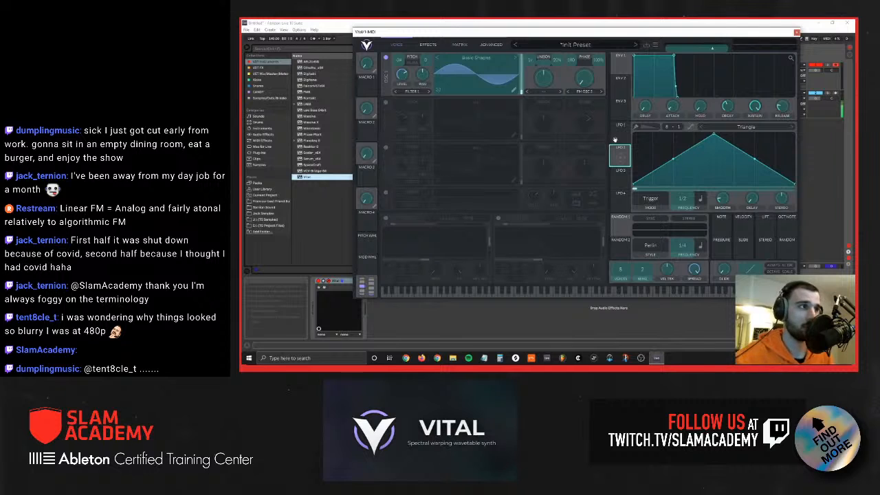
{"action": "left_click_drag", "start_coordinate": [615, 140], "coordinate": [615, 139]}
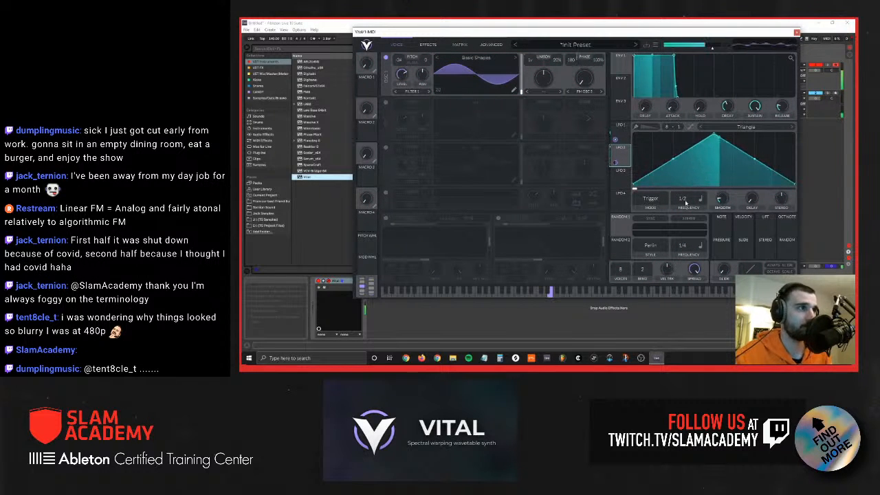
{"action": "left_click_drag", "start_coordinate": [683, 201], "coordinate": [683, 188]}
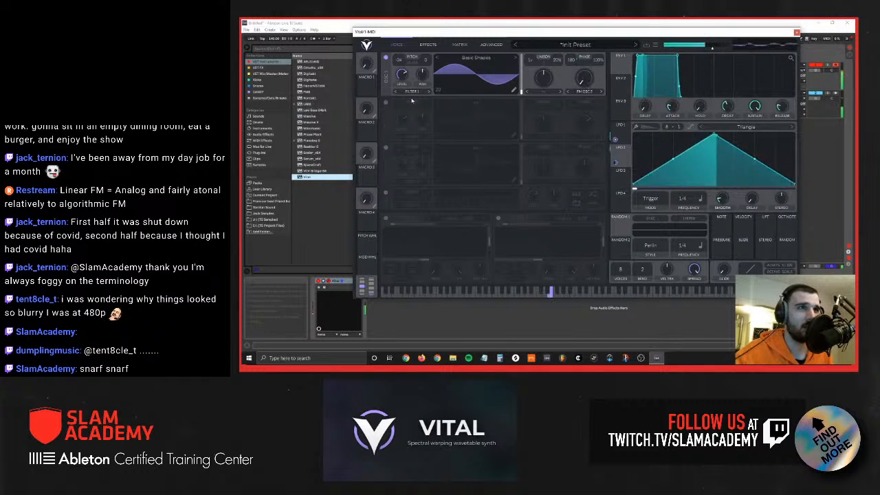
Step: Enable oscillator 2 with the Basic Shapes wavetable, and bring LFO 1 back into view
{"action": "left_click", "coordinate": [386, 103]}
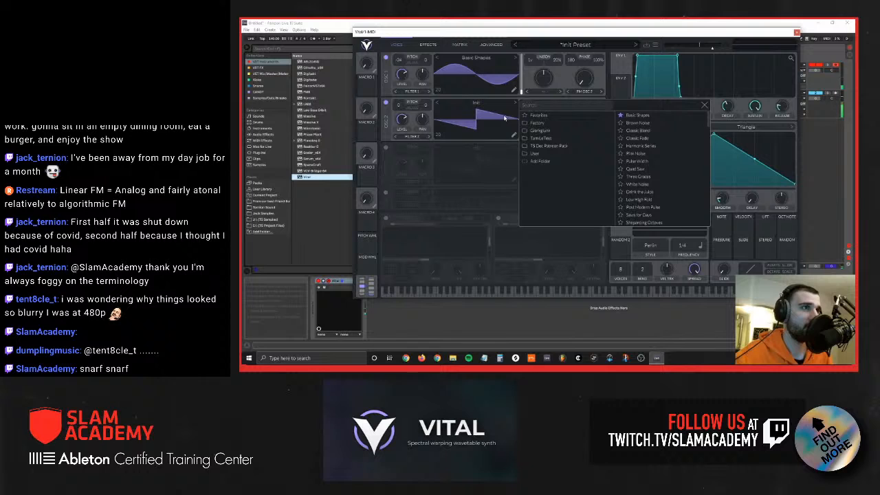
{"action": "left_click", "coordinate": [637, 114]}
{"action": "left_click", "coordinate": [497, 103]}
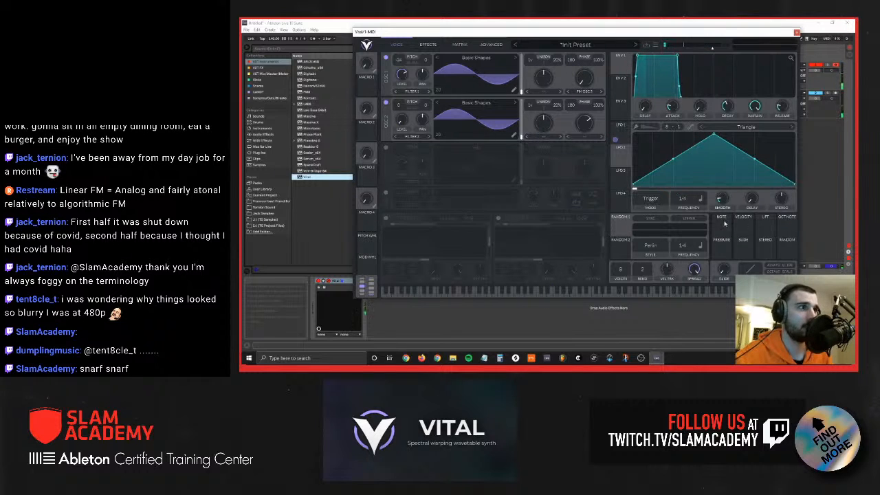
{"action": "left_click", "coordinate": [621, 129]}
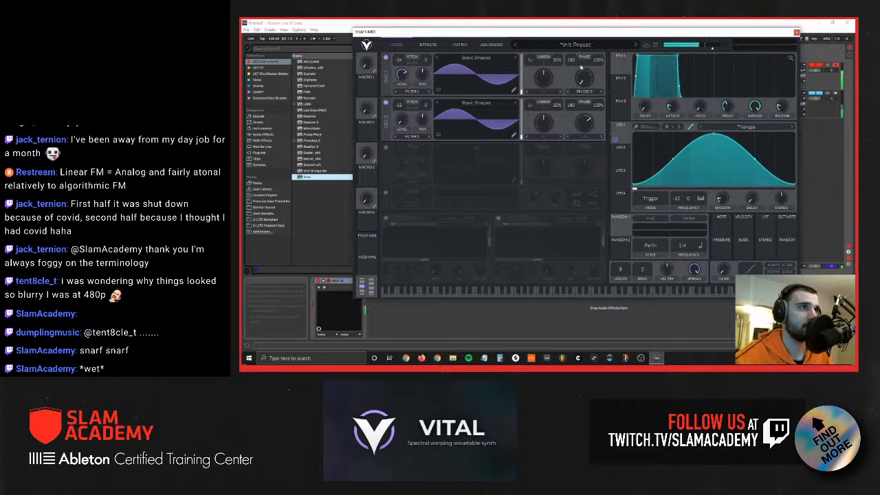
Step: Sweep oscillator 1's FM amount from oscillator 2 up and down, and return it to zero
{"action": "mouse_move", "coordinate": [570, 71]}
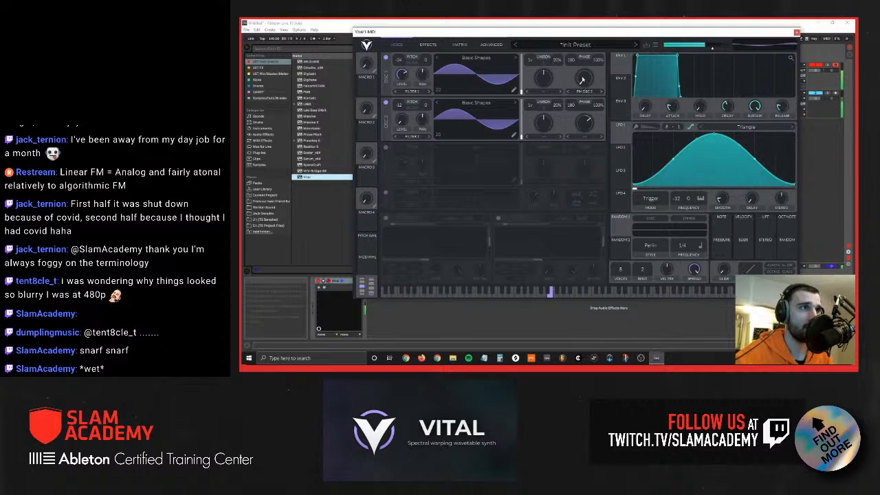
{"action": "left_click_drag", "start_coordinate": [585, 87], "coordinate": [584, 69]}
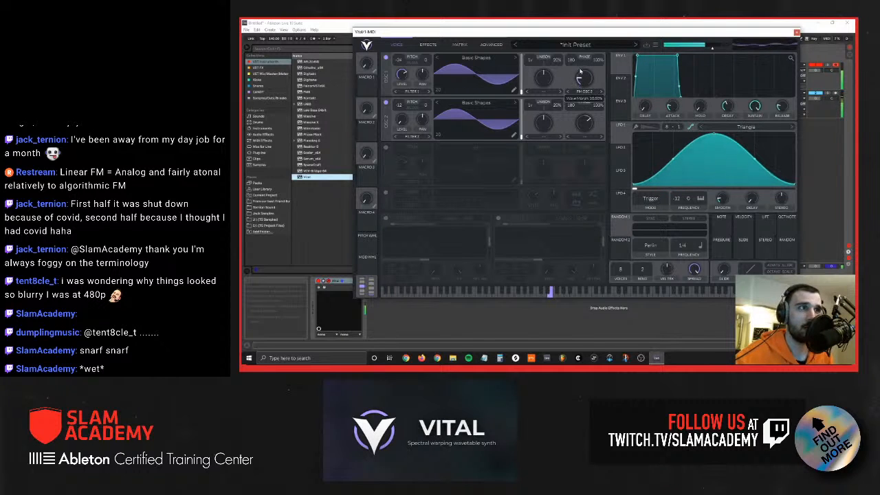
{"action": "left_click_drag", "start_coordinate": [581, 71], "coordinate": [584, 80]}
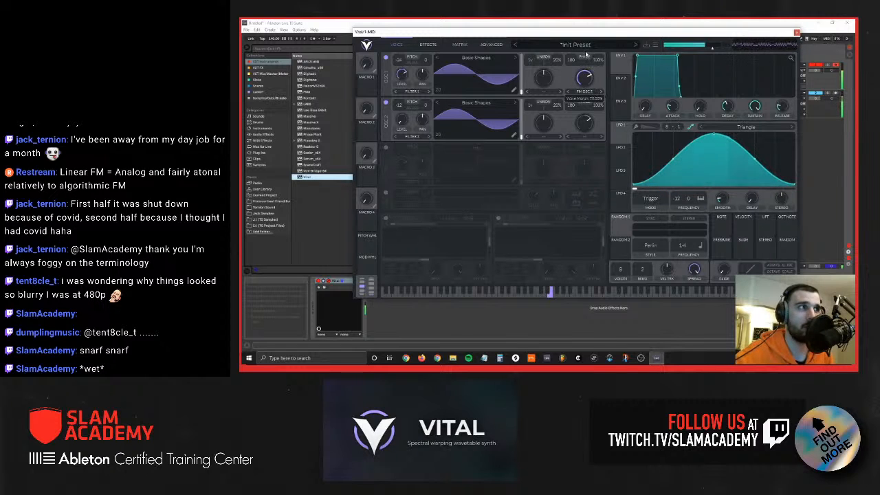
{"action": "left_click_drag", "start_coordinate": [587, 39], "coordinate": [588, 30]}
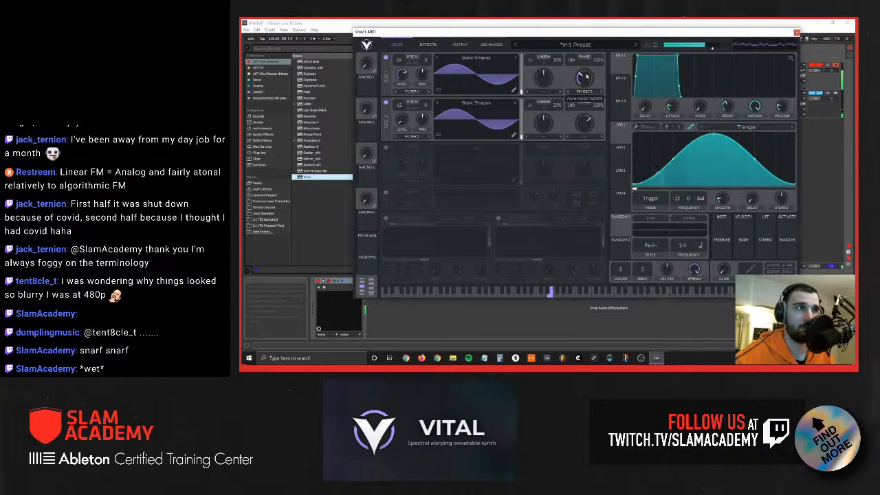
{"action": "left_click_drag", "start_coordinate": [582, 78], "coordinate": [586, 76]}
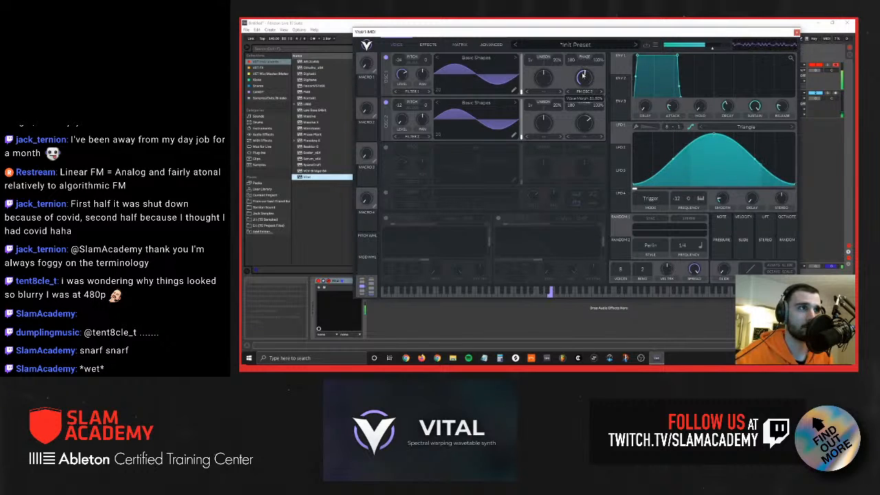
{"action": "left_click_drag", "start_coordinate": [582, 81], "coordinate": [583, 93]}
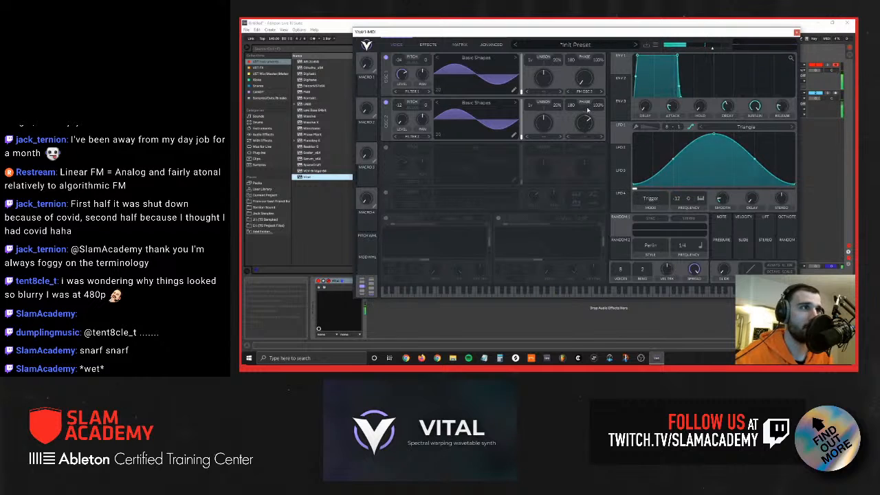
Step: Adjust LFO 1's phase modulation of oscillator 1, and add a second matrix route from LFO 1 to Osc 1 Phase at maximum amount
{"action": "left_click_drag", "start_coordinate": [623, 137], "coordinate": [571, 95]}
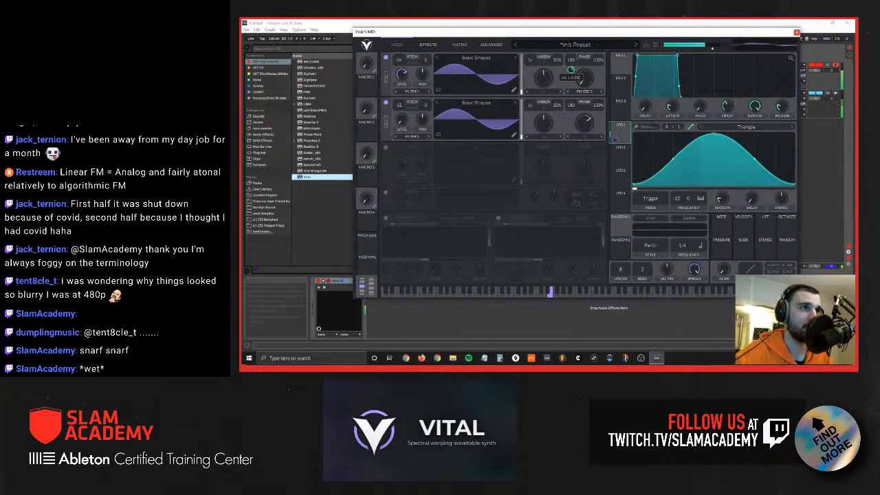
{"action": "left_click", "coordinate": [428, 44]}
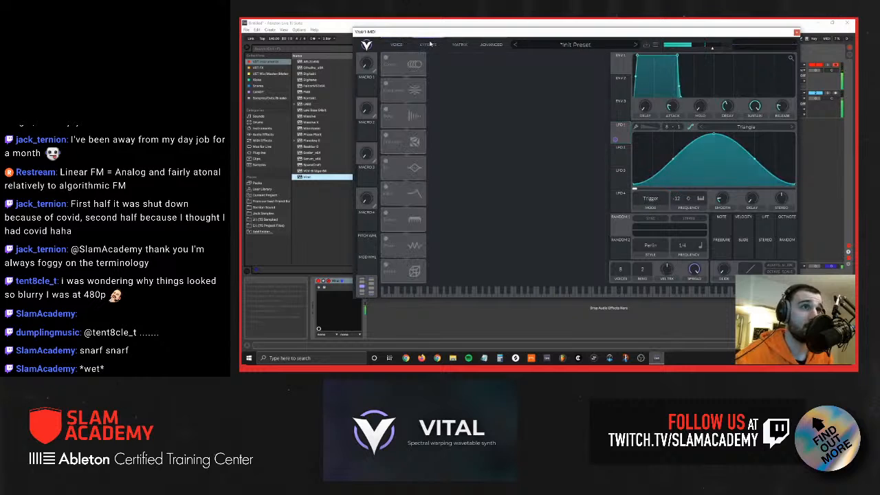
{"action": "left_click", "coordinate": [458, 44]}
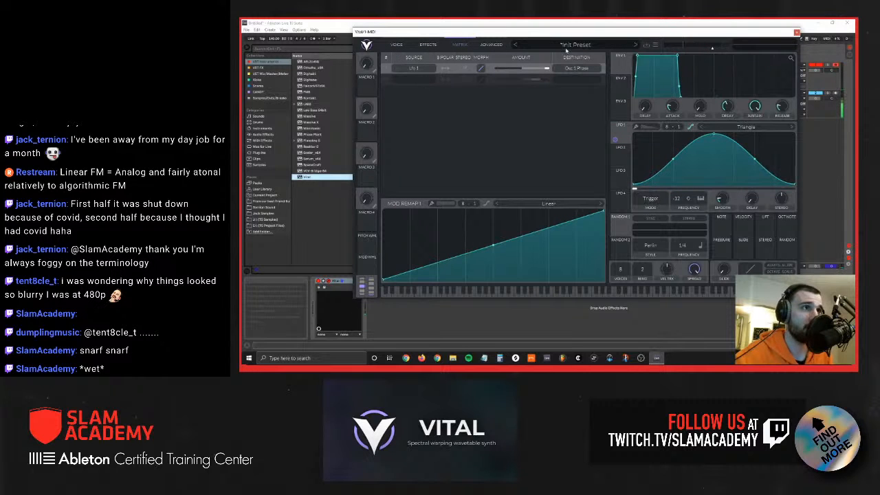
{"action": "left_click", "coordinate": [412, 79]}
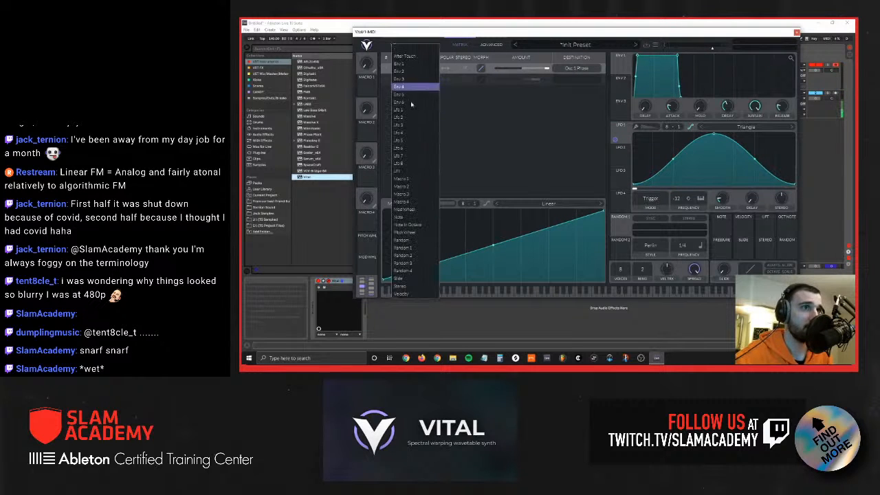
{"action": "left_click", "coordinate": [403, 110]}
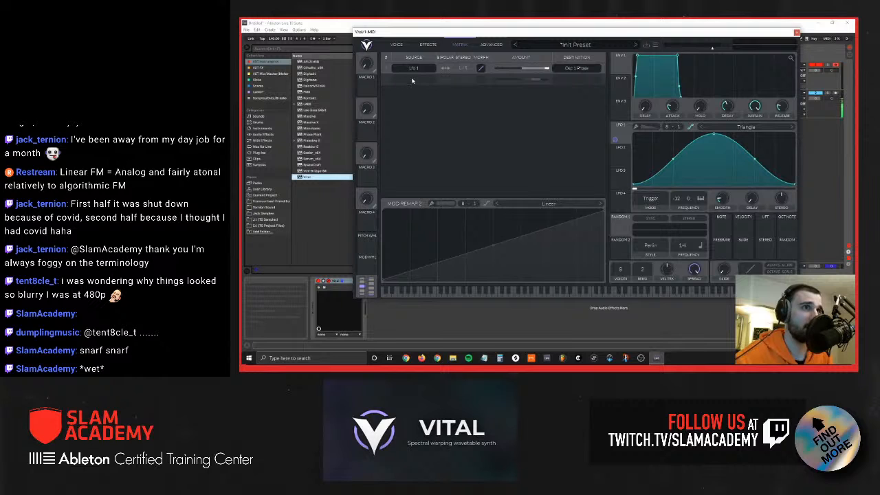
{"action": "left_click", "coordinate": [412, 81]}
{"action": "left_click", "coordinate": [577, 78]}
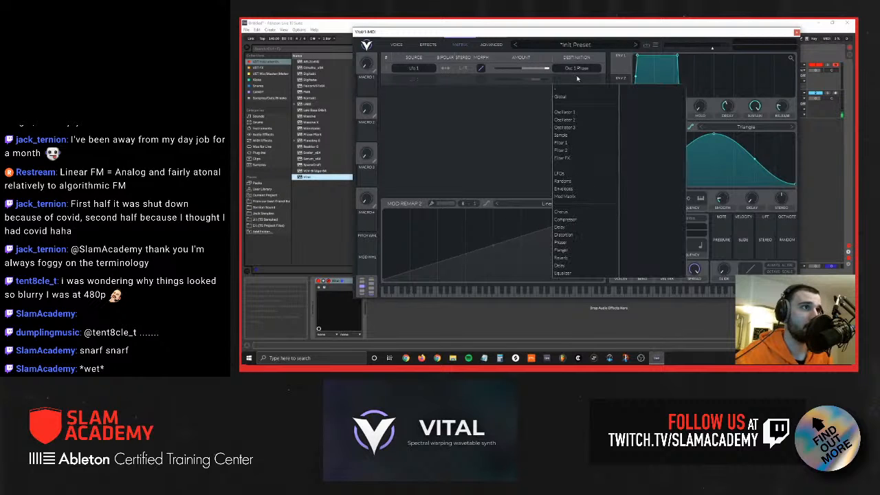
{"action": "left_click", "coordinate": [575, 112]}
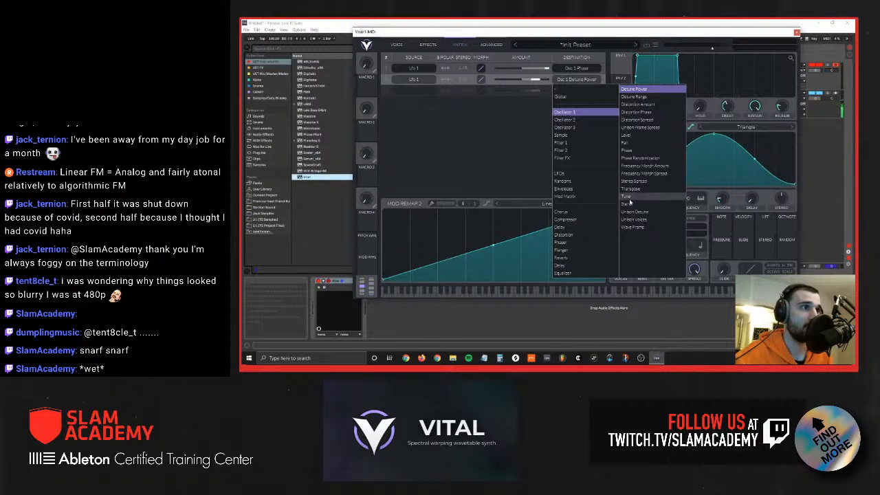
{"action": "left_click", "coordinate": [627, 150]}
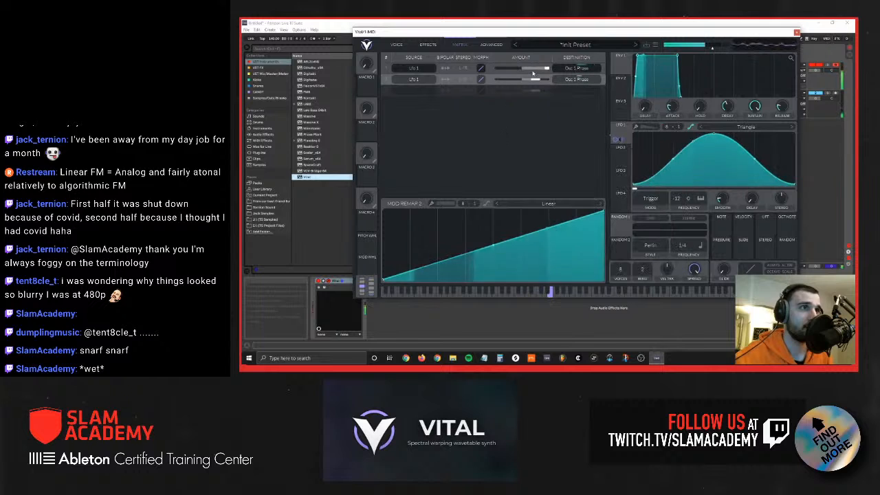
{"action": "mouse_move", "coordinate": [539, 80]}
{"action": "left_mouse_down"}
{"action": "mouse_move", "coordinate": [547, 83]}
{"action": "mouse_move", "coordinate": [527, 82]}
{"action": "mouse_move", "coordinate": [543, 70]}
{"action": "mouse_move", "coordinate": [551, 70]}
{"action": "mouse_move", "coordinate": [537, 82]}
{"action": "mouse_move", "coordinate": [549, 82]}
{"action": "left_mouse_up"}
Step: Add a third modulation route from LFO 1 to Osc 1 Phase and raise its amount to maximum
{"action": "left_click", "coordinate": [422, 91]}
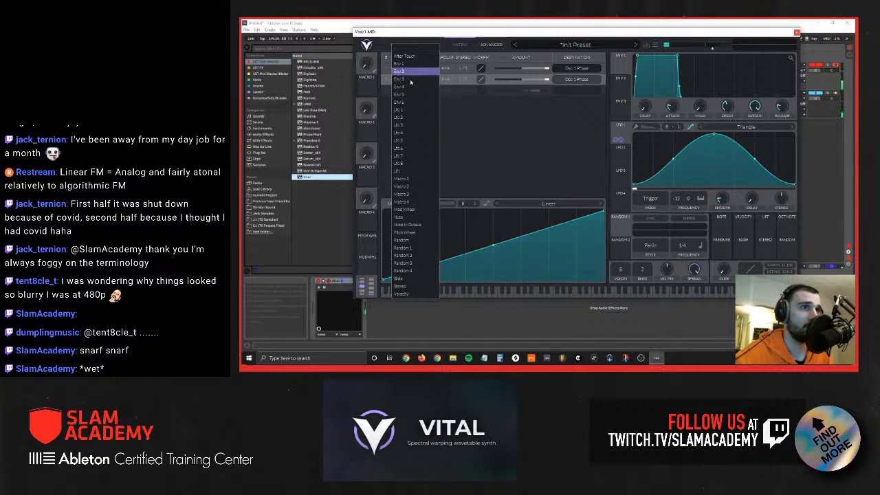
{"action": "left_click", "coordinate": [511, 111]}
{"action": "left_click", "coordinate": [570, 95]}
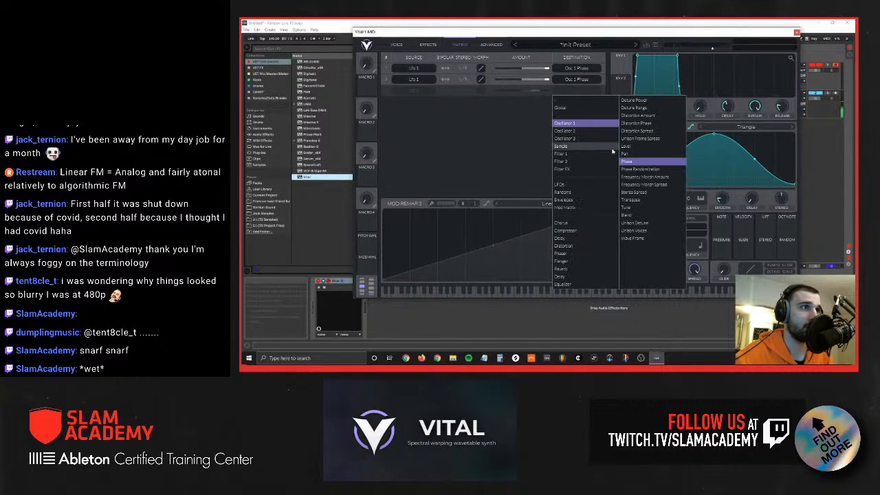
{"action": "left_click", "coordinate": [499, 148]}
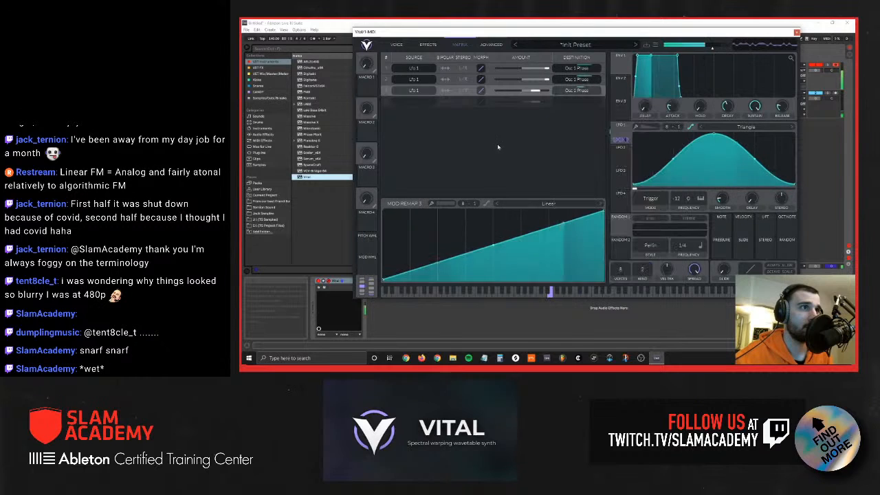
{"action": "left_click_drag", "start_coordinate": [536, 91], "coordinate": [547, 92]}
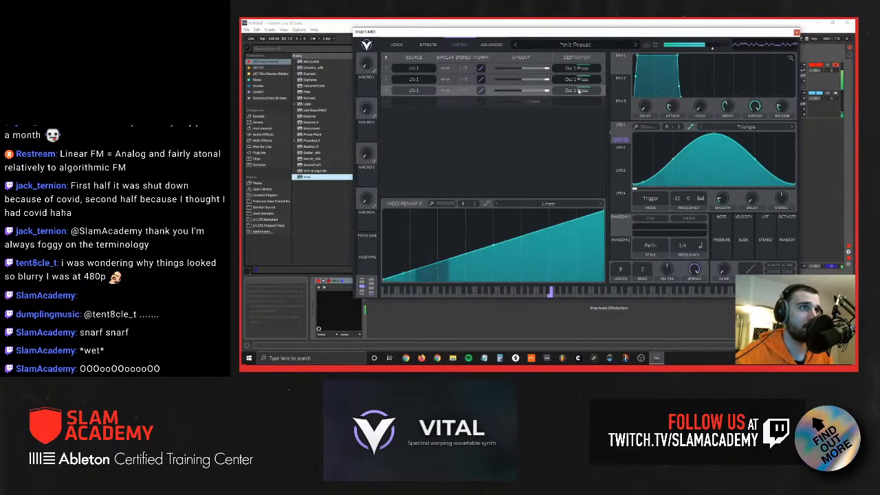
Step: Add a fourth modulation route from LFO 1 to Osc 1 Phase and raise its amount to maximum
{"action": "left_click", "coordinate": [414, 102]}
{"action": "left_click", "coordinate": [405, 111]}
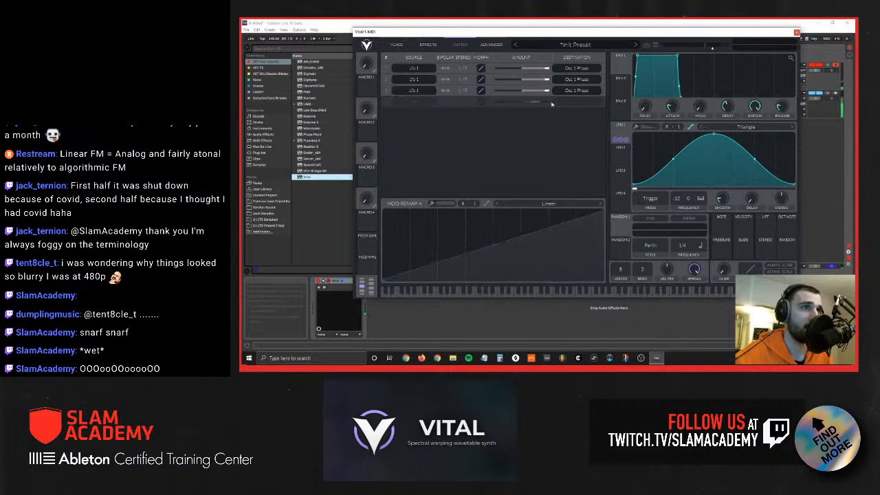
{"action": "left_click", "coordinate": [576, 101]}
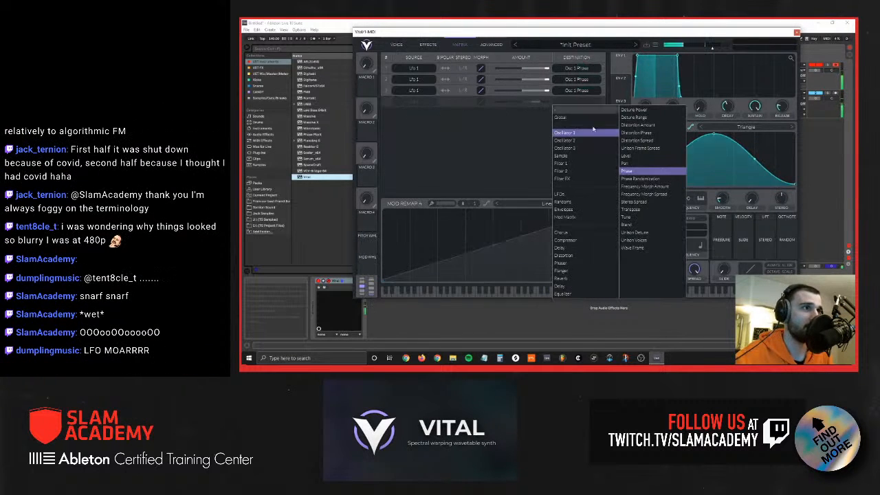
{"action": "left_click", "coordinate": [638, 172]}
{"action": "left_click_drag", "start_coordinate": [522, 102], "coordinate": [561, 106]}
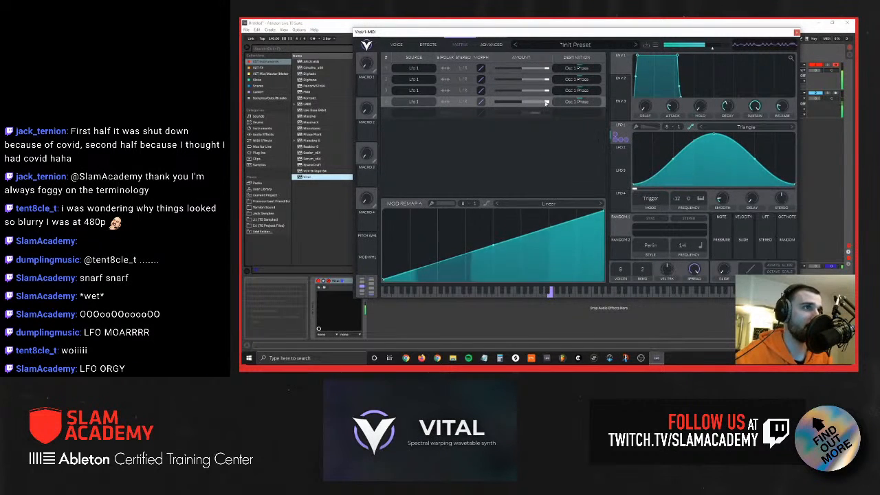
Step: Assign LFO 2 to modulate the amounts of all four LFO 1 phase routes
{"action": "left_click", "coordinate": [620, 157]}
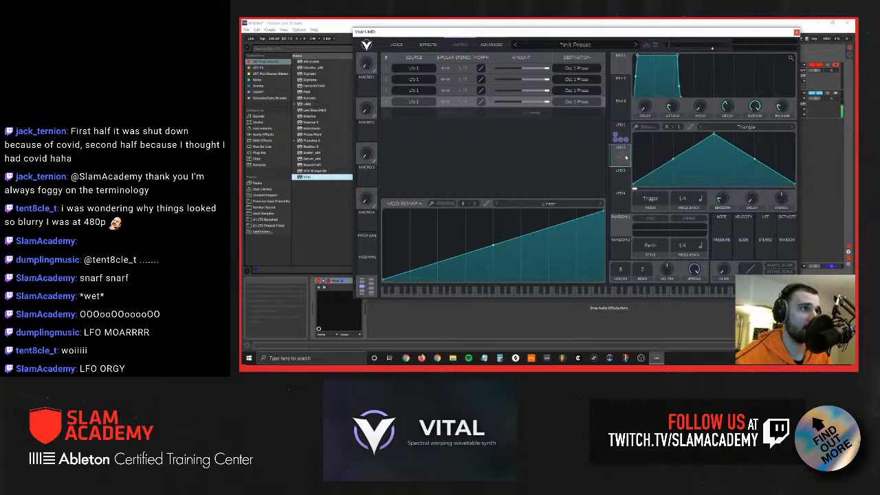
{"action": "left_click_drag", "start_coordinate": [626, 157], "coordinate": [621, 118]}
{"action": "mouse_move", "coordinate": [625, 162]}
{"action": "left_mouse_down"}
{"action": "mouse_move", "coordinate": [626, 153]}
{"action": "mouse_move", "coordinate": [626, 174]}
{"action": "mouse_move", "coordinate": [615, 171]}
{"action": "left_mouse_up"}
{"action": "left_click_drag", "start_coordinate": [615, 162], "coordinate": [616, 162]}
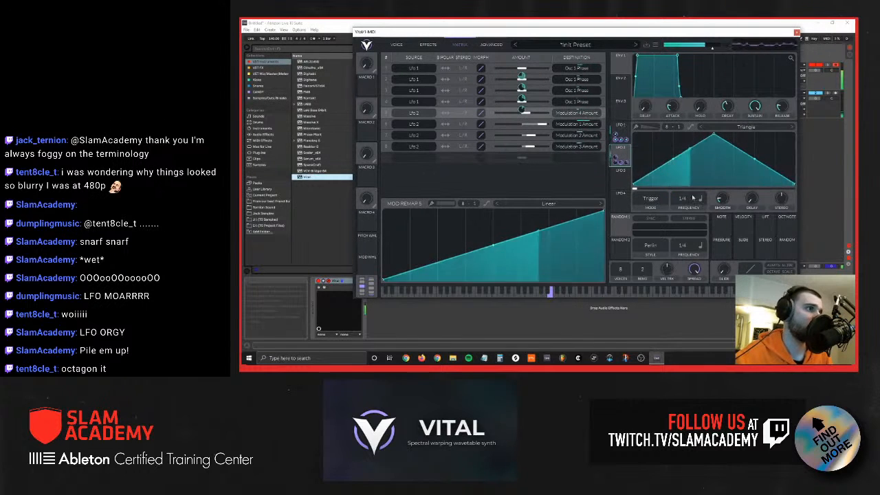
Step: Set LFO 2's frequency to 1/8 and reshape its triangle with an earlier peak and a bulging rise
{"action": "left_click_drag", "start_coordinate": [686, 198], "coordinate": [686, 191]}
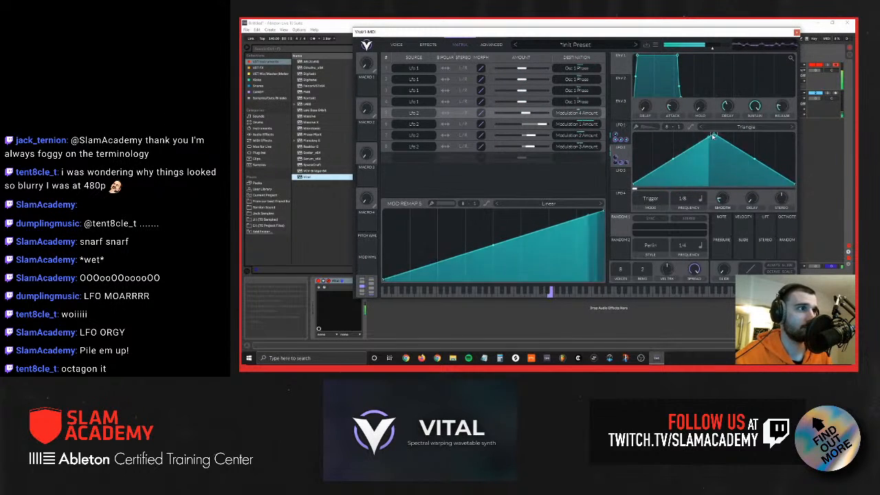
{"action": "left_click_drag", "start_coordinate": [713, 138], "coordinate": [690, 135]}
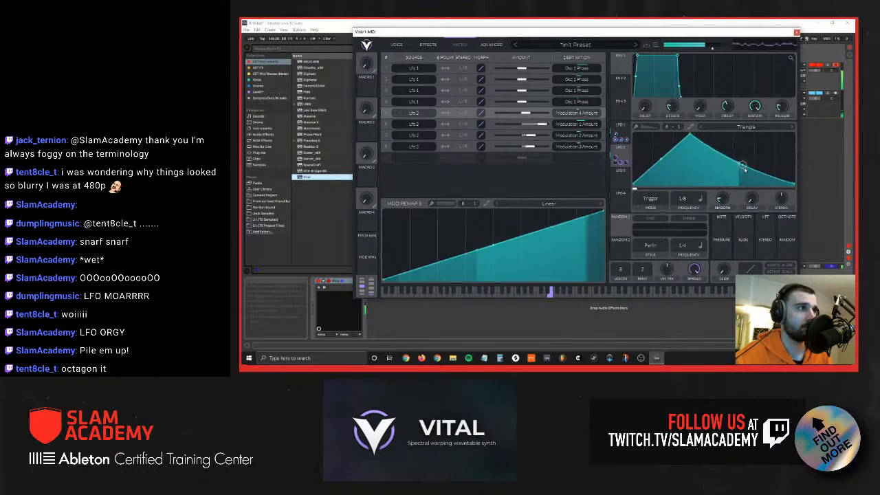
{"action": "left_click_drag", "start_coordinate": [745, 169], "coordinate": [743, 163]}
{"action": "left_click_drag", "start_coordinate": [661, 160], "coordinate": [662, 146]}
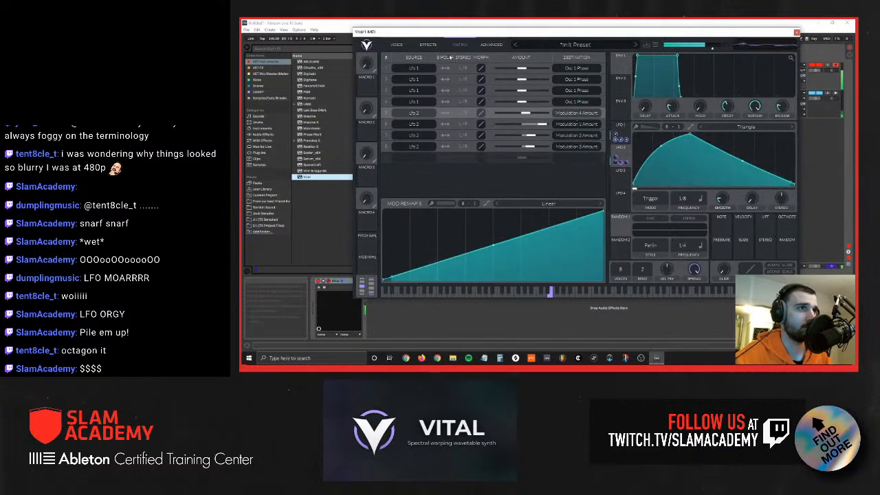
Step: Switch oscillator 2 off and back on to compare the sound, and lower oscillator 1's FM amount from oscillator 2
{"action": "left_click", "coordinate": [396, 44]}
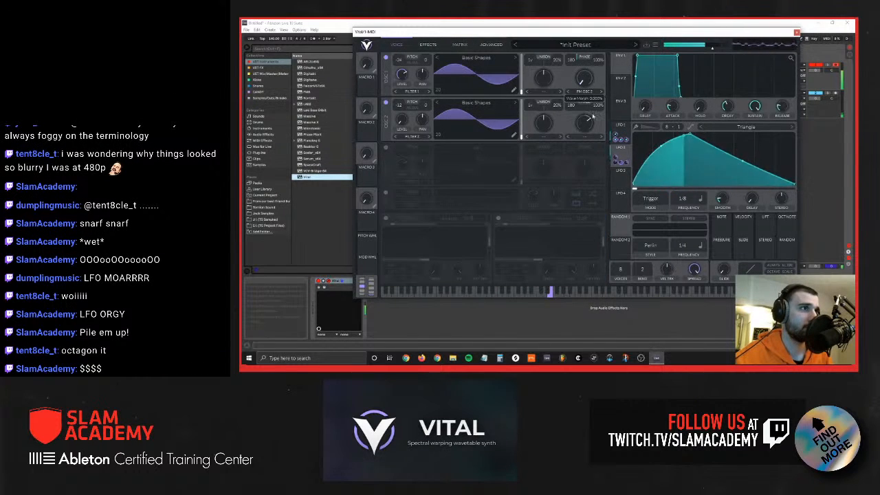
{"action": "left_click", "coordinate": [386, 102]}
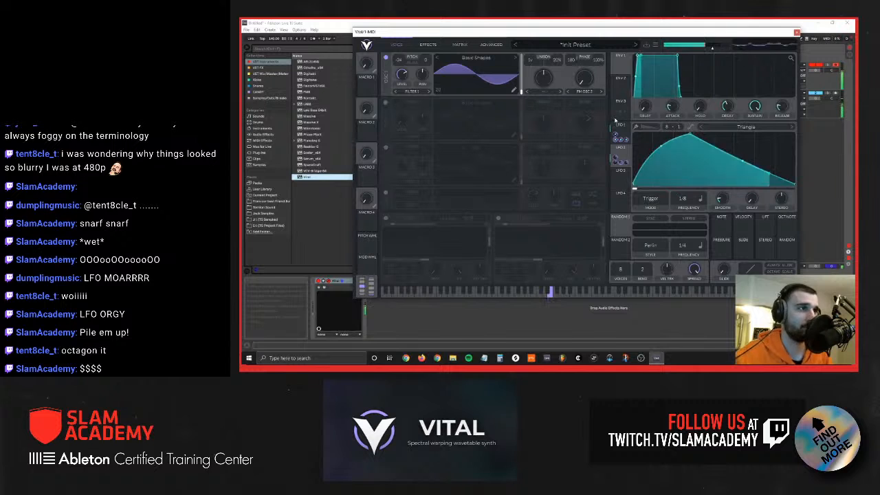
{"action": "mouse_move", "coordinate": [574, 61]}
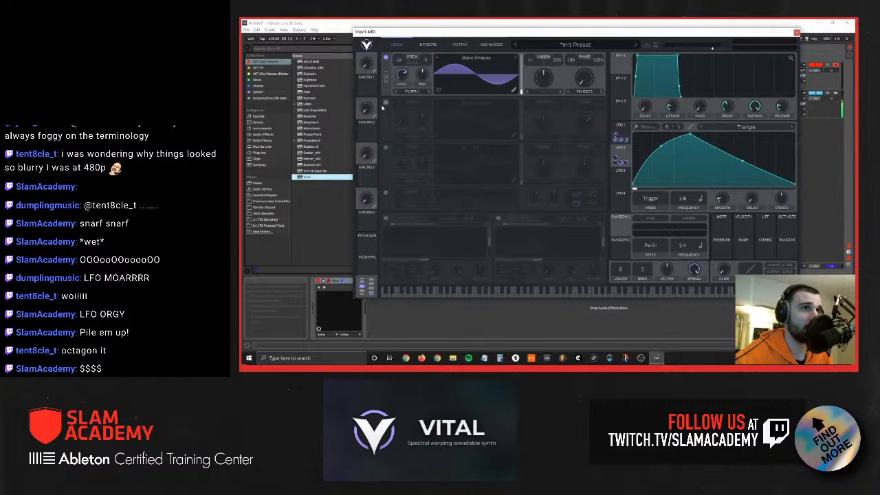
{"action": "left_click", "coordinate": [386, 103]}
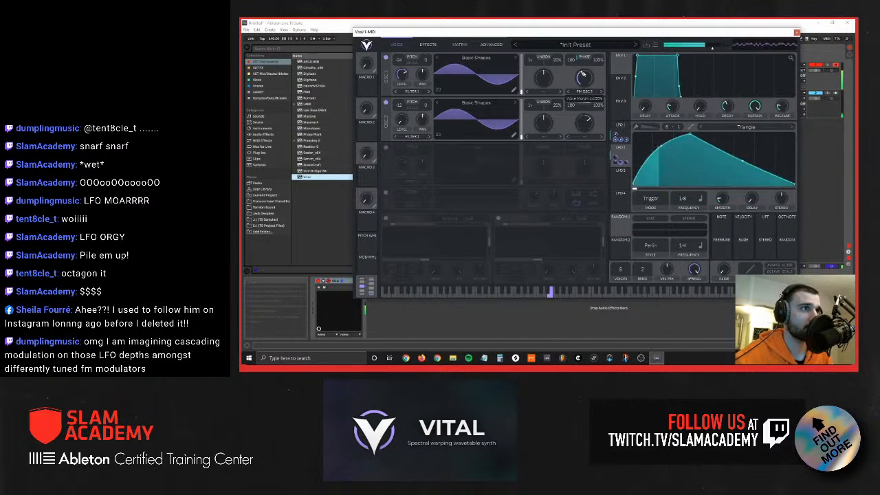
{"action": "left_click_drag", "start_coordinate": [590, 86], "coordinate": [584, 95]}
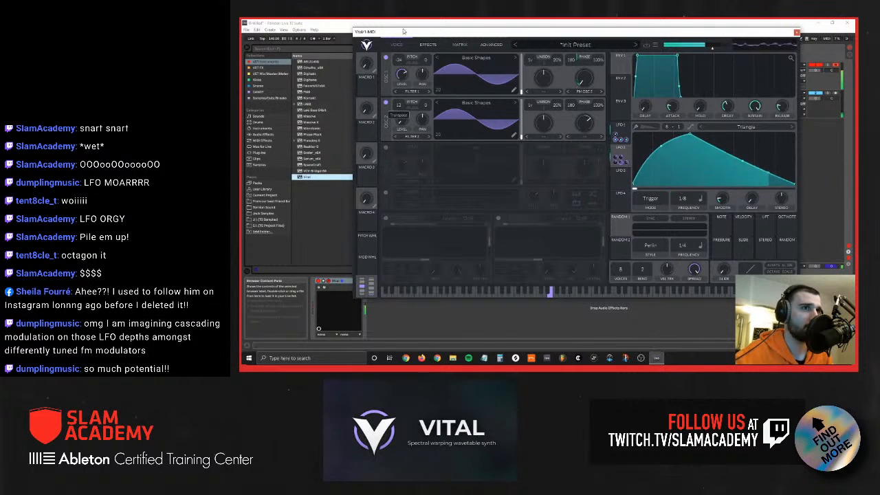
{"action": "mouse_move", "coordinate": [586, 99]}
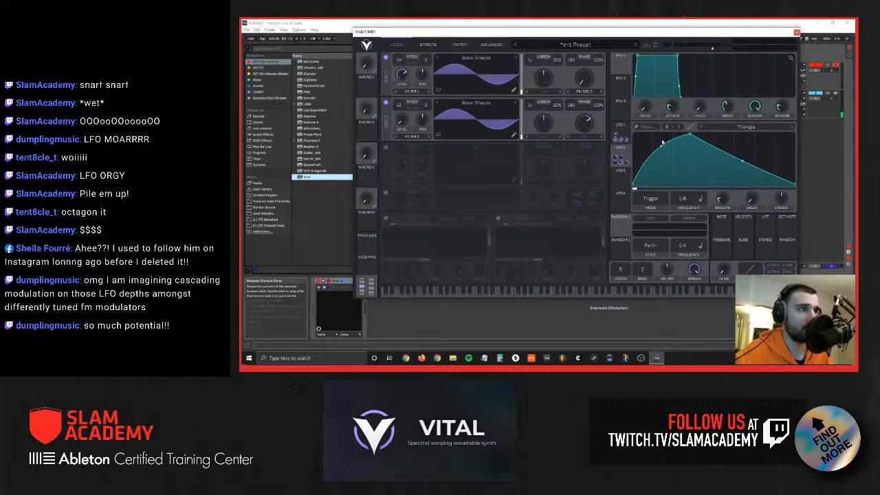
Step: Set LFO 3's frequency to keytrack mode with a transpose of 0
{"action": "left_click", "coordinate": [621, 170]}
{"action": "left_click", "coordinate": [701, 199]}
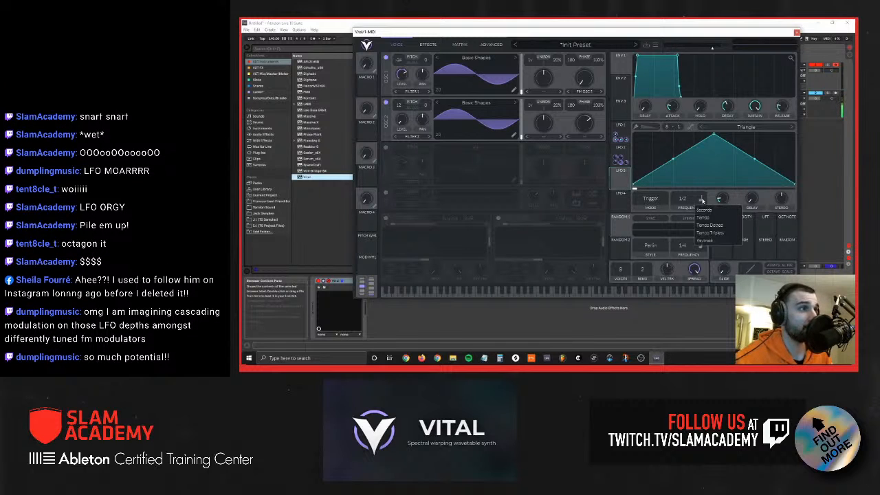
{"action": "left_click", "coordinate": [705, 240]}
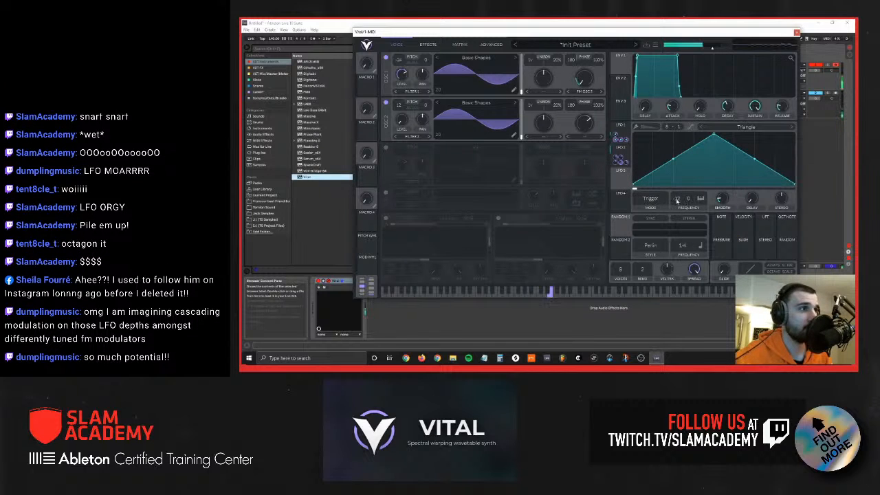
{"action": "left_click_drag", "start_coordinate": [676, 201], "coordinate": [676, 154]}
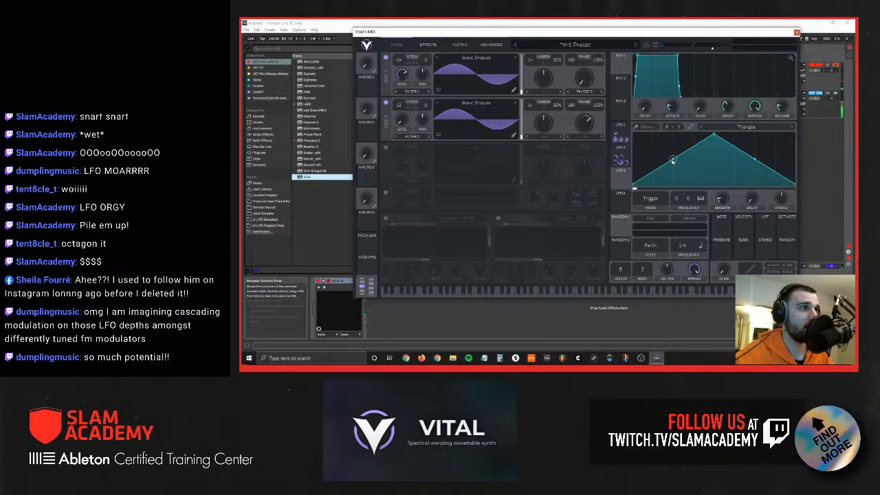
Step: Reshape LFO 3's triangle into three uneven peaks separated by two valleys
{"action": "left_click_drag", "start_coordinate": [663, 169], "coordinate": [665, 140]}
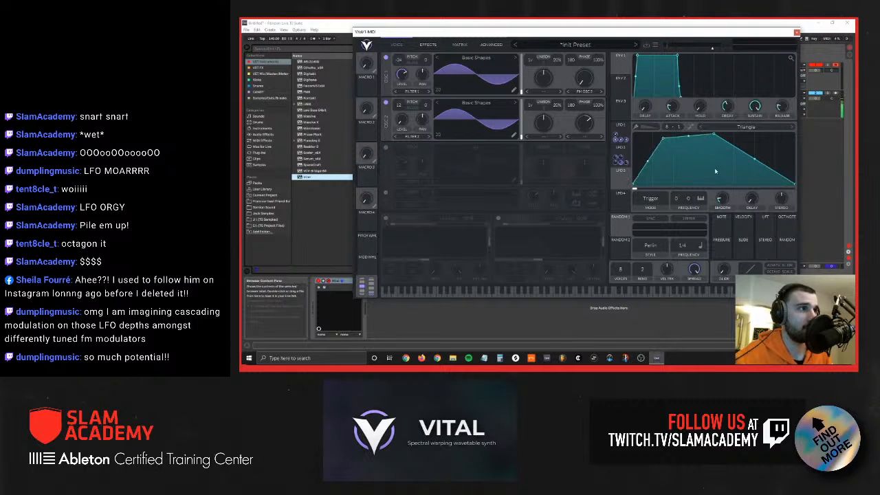
{"action": "double_click", "coordinate": [713, 170]}
{"action": "left_click_drag", "start_coordinate": [711, 169], "coordinate": [687, 182]}
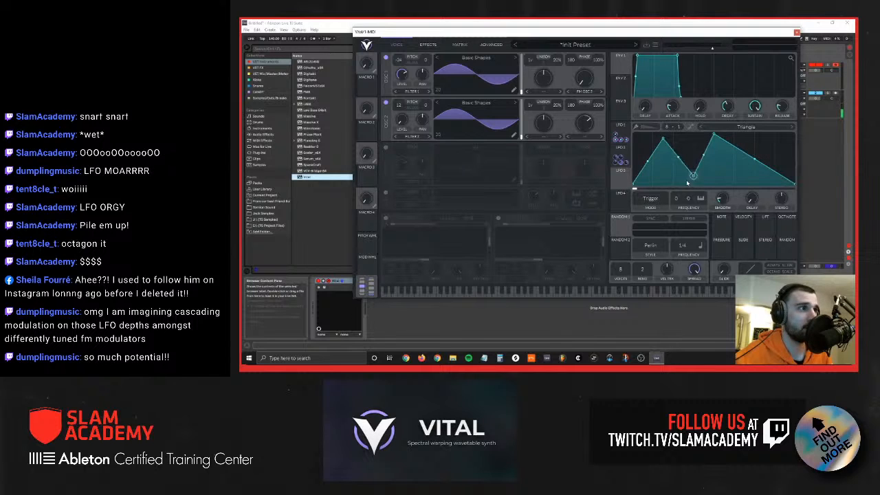
{"action": "double_click", "coordinate": [763, 167]}
{"action": "left_click_drag", "start_coordinate": [763, 166], "coordinate": [765, 150]}
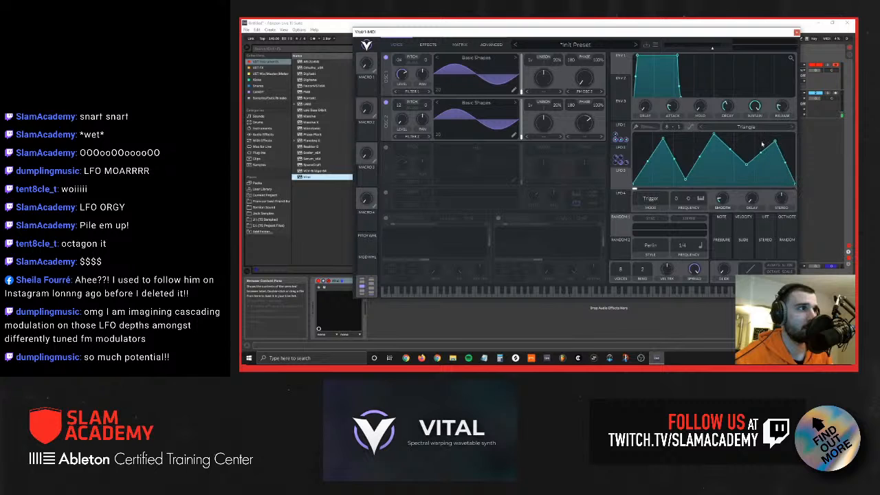
Step: Try modulating oscillator 1's phase with LFO 3
{"action": "left_click_drag", "start_coordinate": [623, 181], "coordinate": [577, 51]}
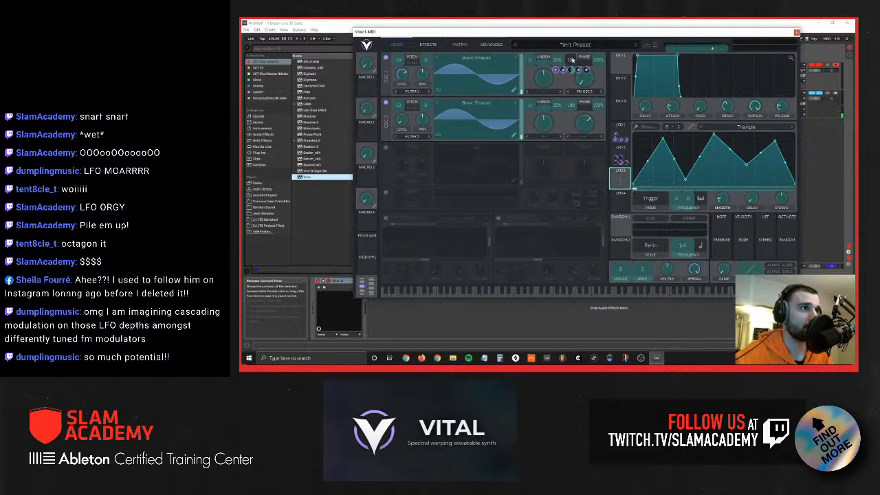
{"action": "left_click_drag", "start_coordinate": [572, 60], "coordinate": [571, 69]}
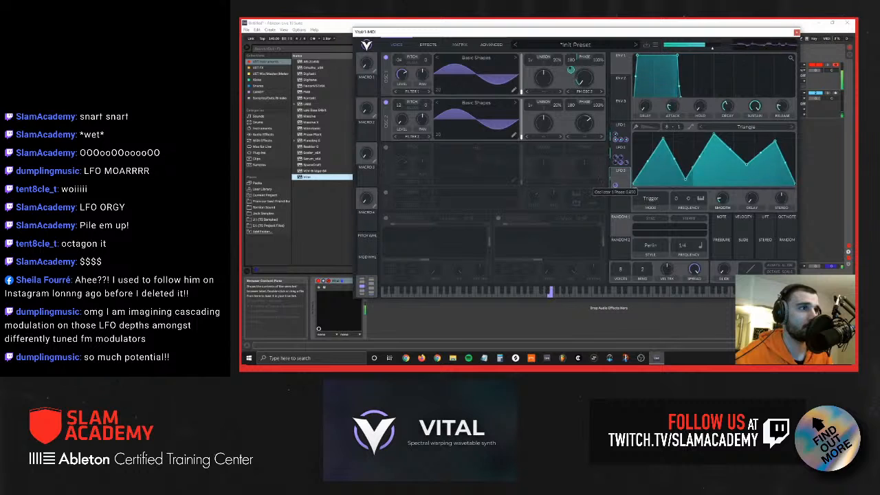
{"action": "left_click_drag", "start_coordinate": [619, 156], "coordinate": [615, 185]}
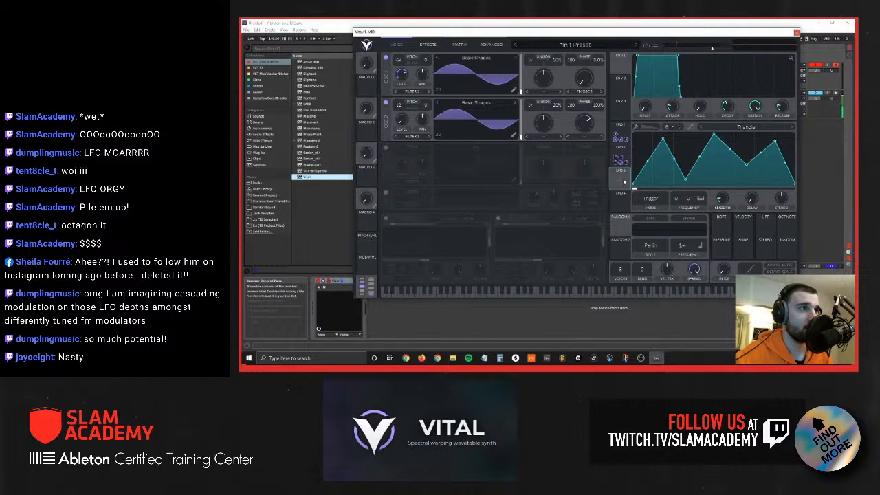
Step: Modulate oscillator 2's phase with LFO 3, and set both oscillators' phase randomization to 0%
{"action": "left_click_drag", "start_coordinate": [624, 182], "coordinate": [593, 123]}
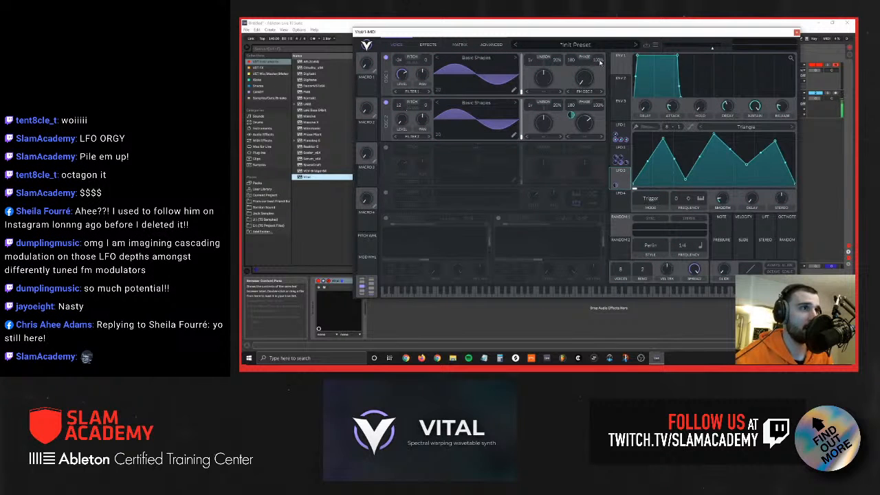
{"action": "left_click_drag", "start_coordinate": [615, 185], "coordinate": [615, 141]}
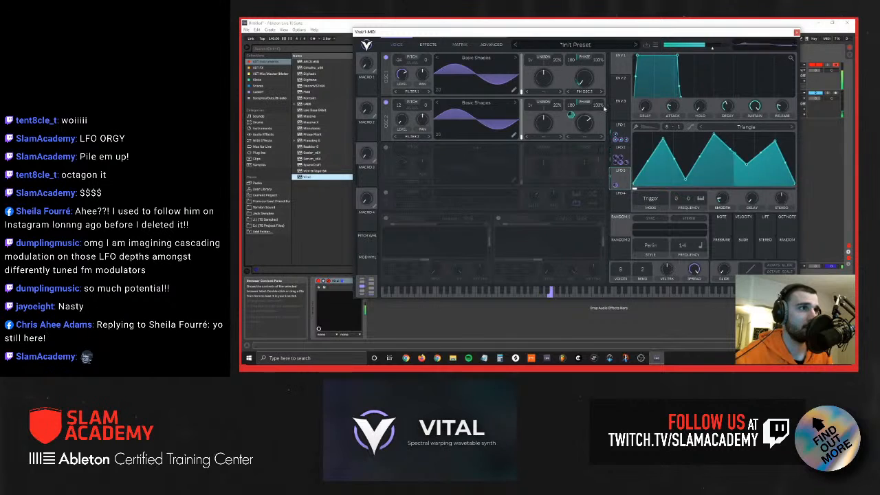
{"action": "left_click_drag", "start_coordinate": [598, 105], "coordinate": [594, 140]}
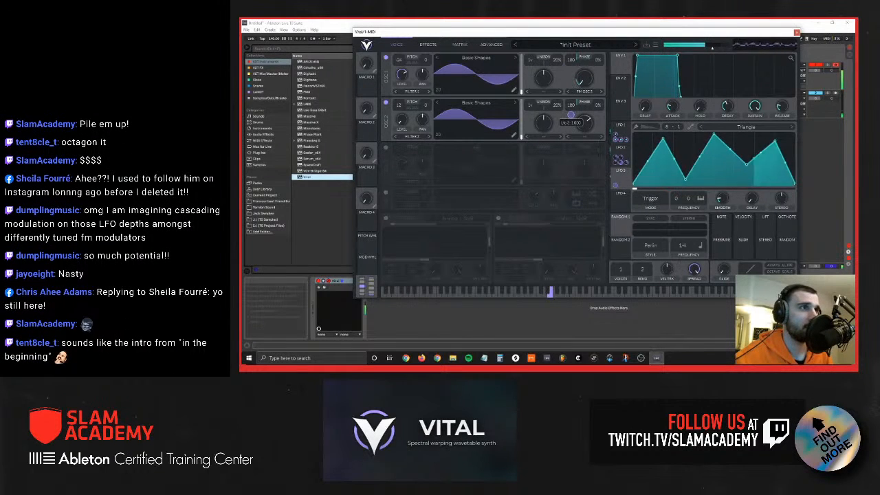
{"action": "left_click_drag", "start_coordinate": [571, 117], "coordinate": [572, 114]}
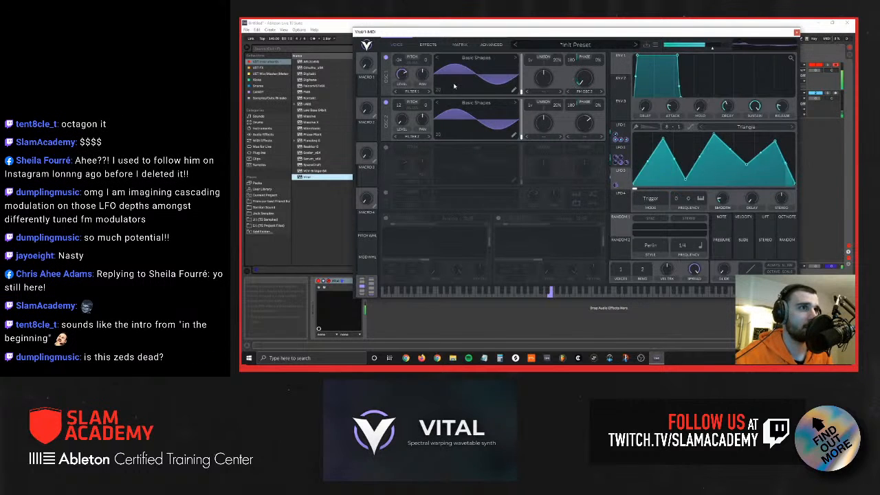
Step: Load the Classic Fade wavetable into oscillator 2 and raise its wavetable position
{"action": "left_click", "coordinate": [484, 103]}
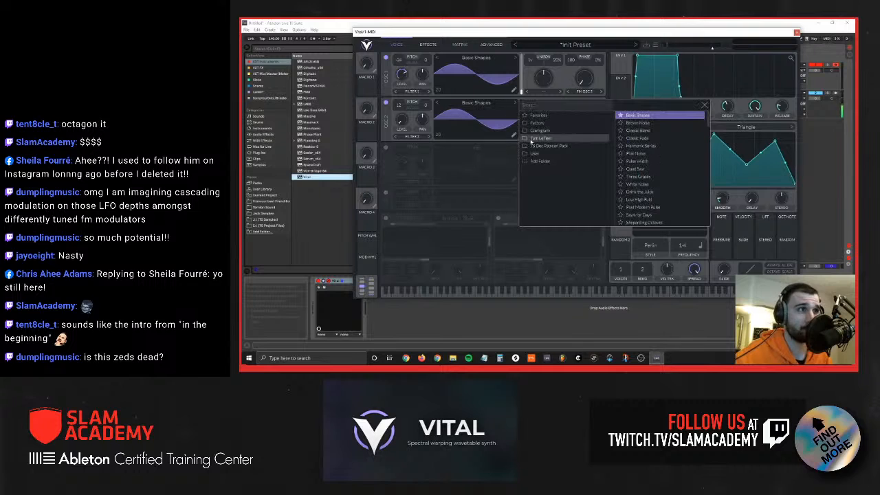
{"action": "left_click", "coordinate": [651, 170]}
{"action": "left_click", "coordinate": [648, 137]}
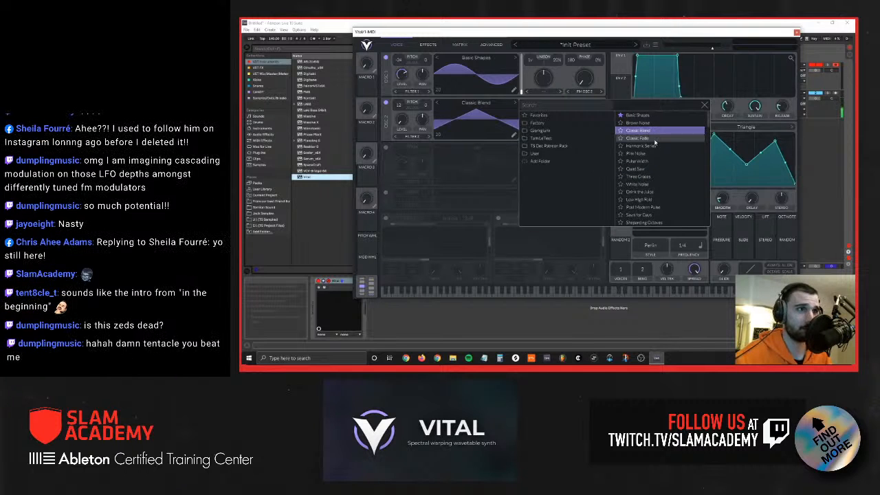
{"action": "left_click", "coordinate": [460, 121]}
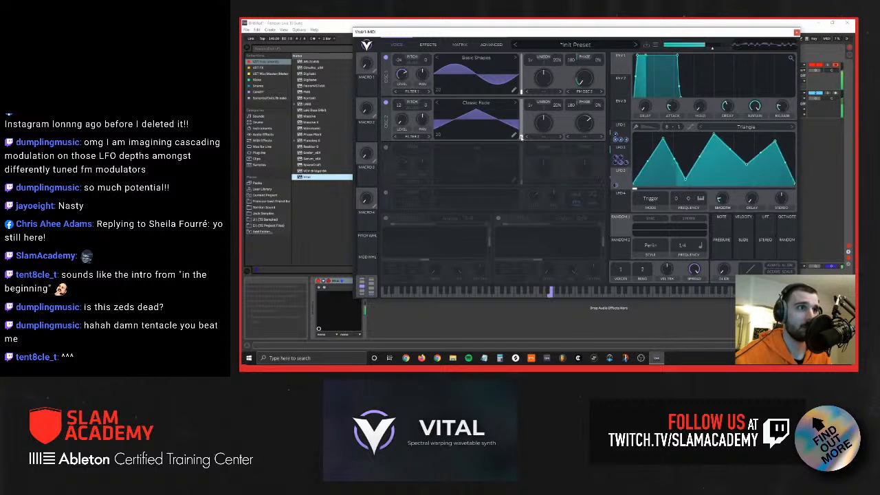
{"action": "left_click_drag", "start_coordinate": [522, 137], "coordinate": [523, 129]}
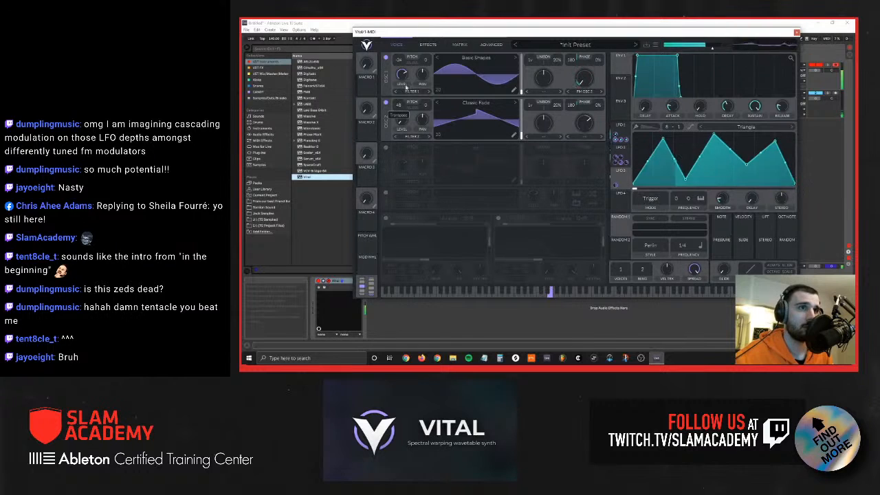
{"action": "left_click_drag", "start_coordinate": [522, 129], "coordinate": [519, 119]}
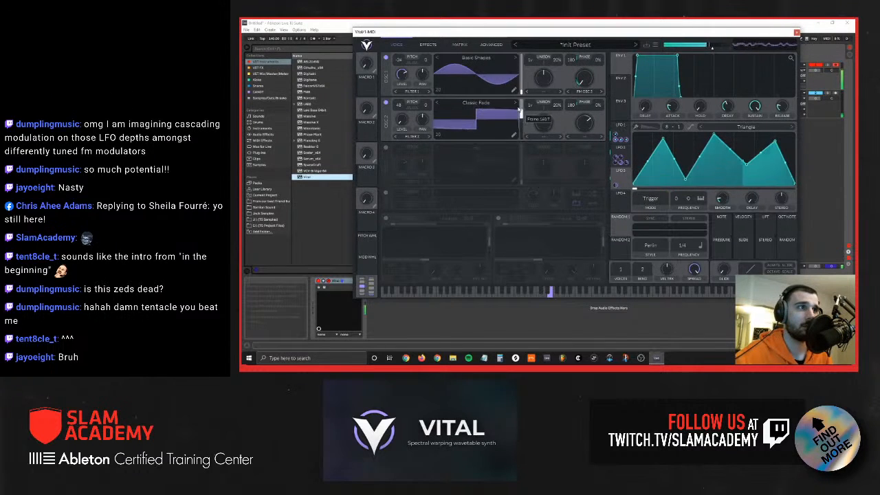
Step: Assign LFO 4 to oscillator 2's wavetable position, and raise that position close to its maximum
{"action": "left_click_drag", "start_coordinate": [622, 201], "coordinate": [521, 129]}
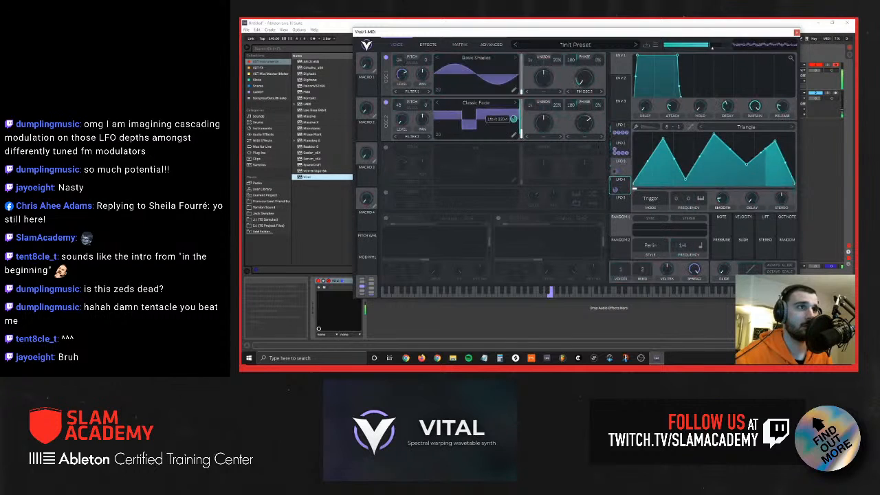
{"action": "left_click", "coordinate": [544, 137]}
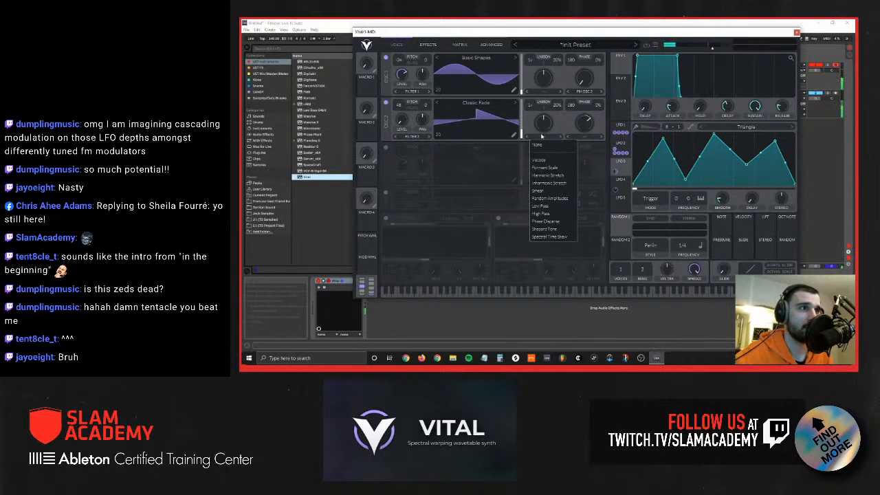
{"action": "left_click", "coordinate": [423, 116]}
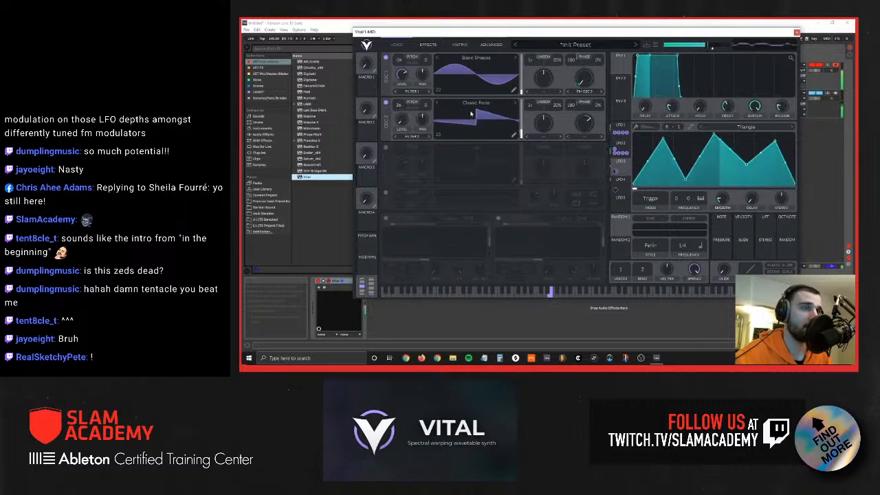
{"action": "left_click_drag", "start_coordinate": [521, 132], "coordinate": [521, 109]}
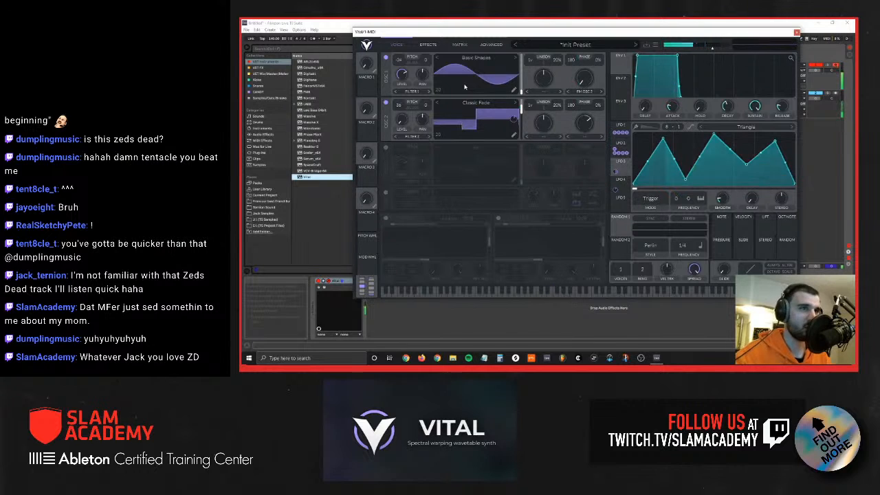
Step: Enable Filter 1, adjust its cutoff, and assign LFO 2 to modulate the cutoff
{"action": "left_click", "coordinate": [387, 219]}
{"action": "mouse_move", "coordinate": [424, 260]}
{"action": "left_mouse_down"}
{"action": "mouse_move", "coordinate": [480, 260]}
{"action": "mouse_move", "coordinate": [429, 257]}
{"action": "left_mouse_up"}
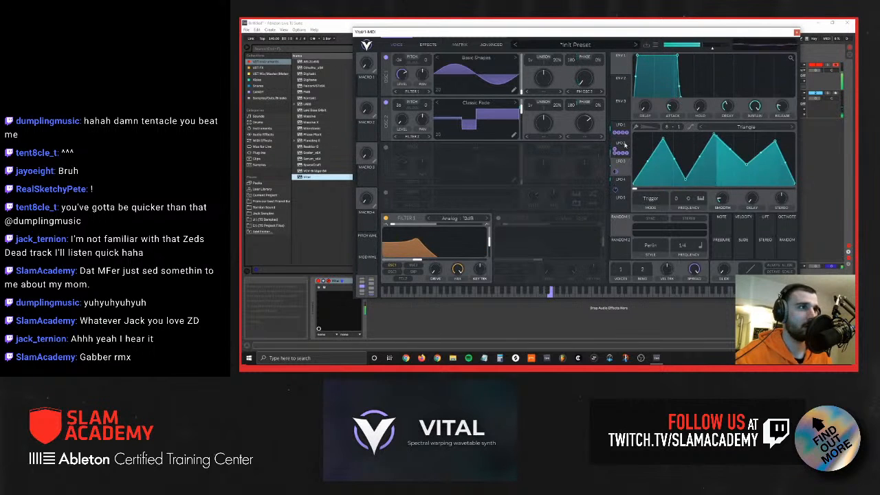
{"action": "left_click_drag", "start_coordinate": [619, 147], "coordinate": [434, 252]}
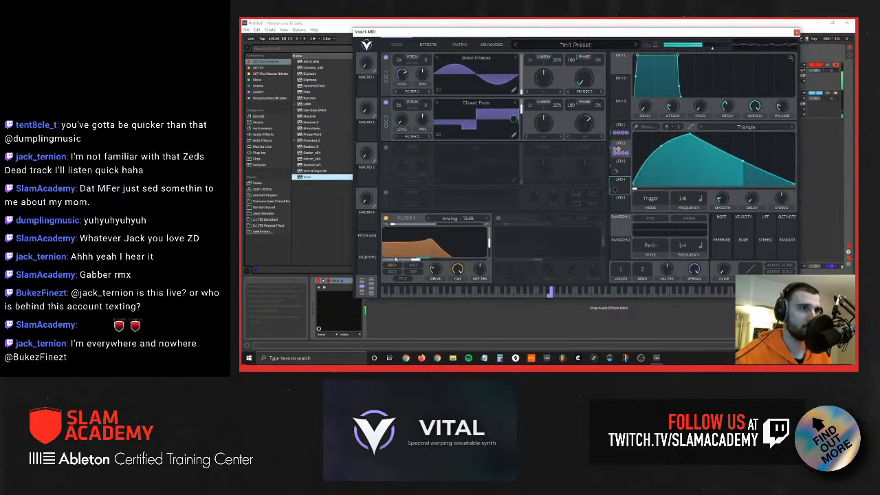
Step: Try the Ladder model on Filter 1, and settle on the Dirty 12dB filter model
{"action": "left_click", "coordinate": [468, 217]}
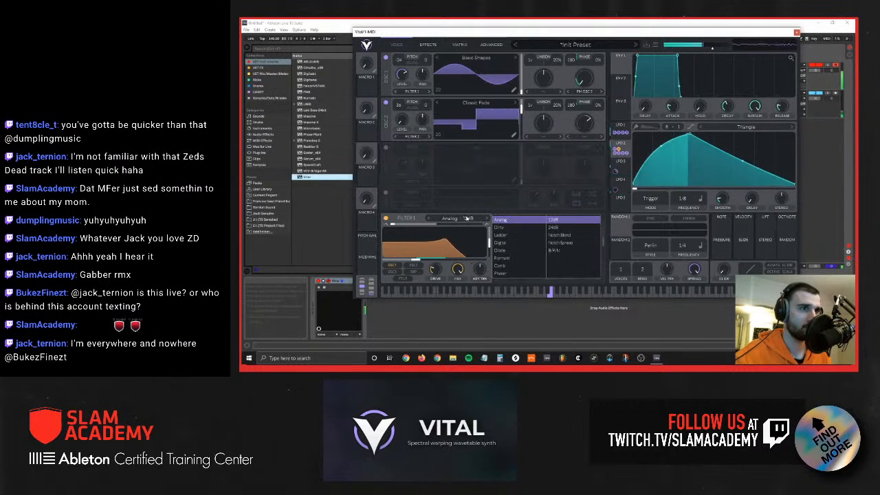
{"action": "left_click", "coordinate": [514, 235]}
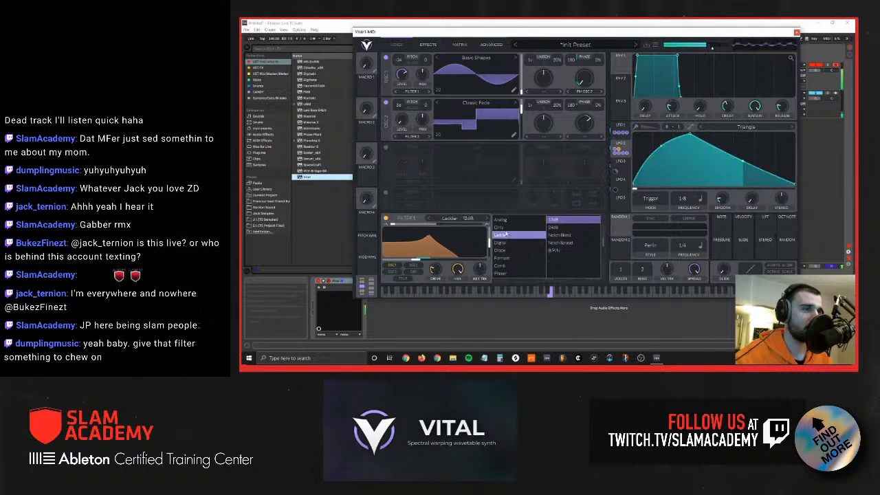
{"action": "left_click", "coordinate": [506, 228]}
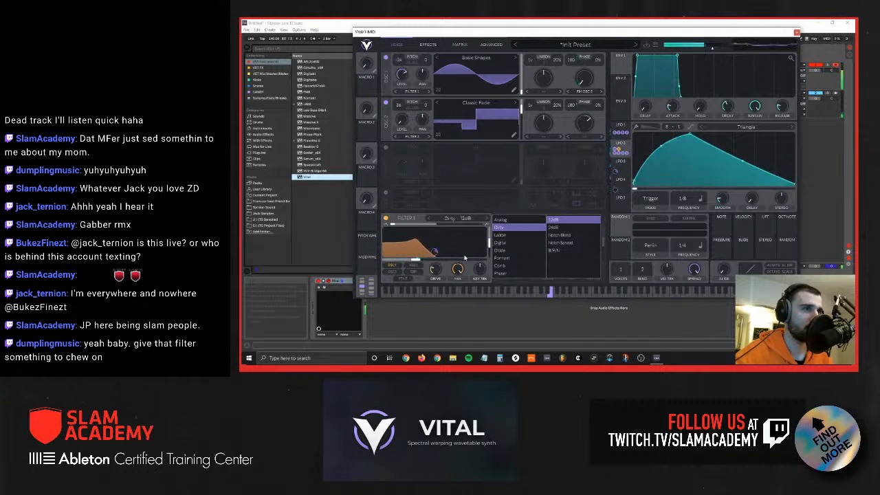
{"action": "left_click", "coordinate": [489, 242]}
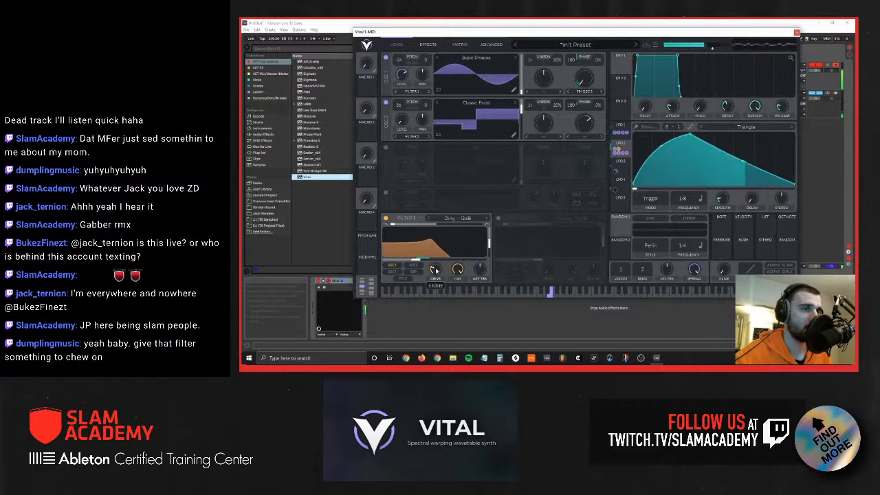
Step: Enable the multiband Compressor effect and adjust its mix amount
{"action": "left_click", "coordinate": [428, 44]}
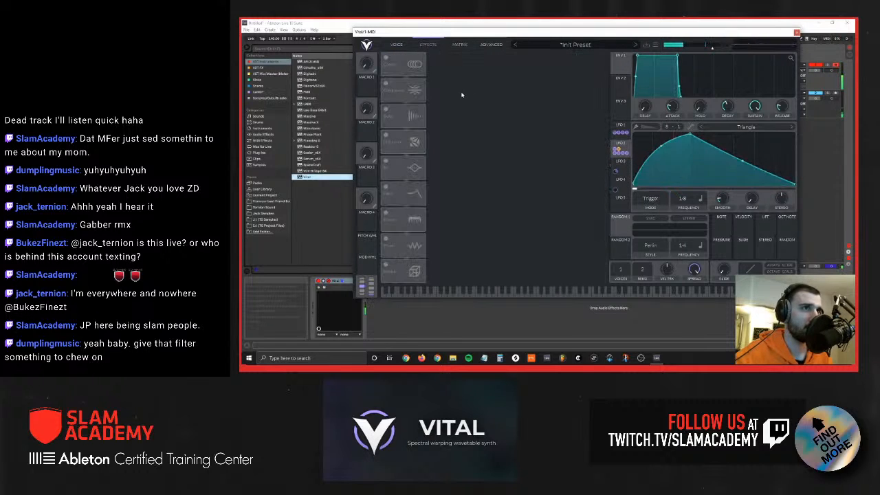
{"action": "left_click", "coordinate": [384, 91]}
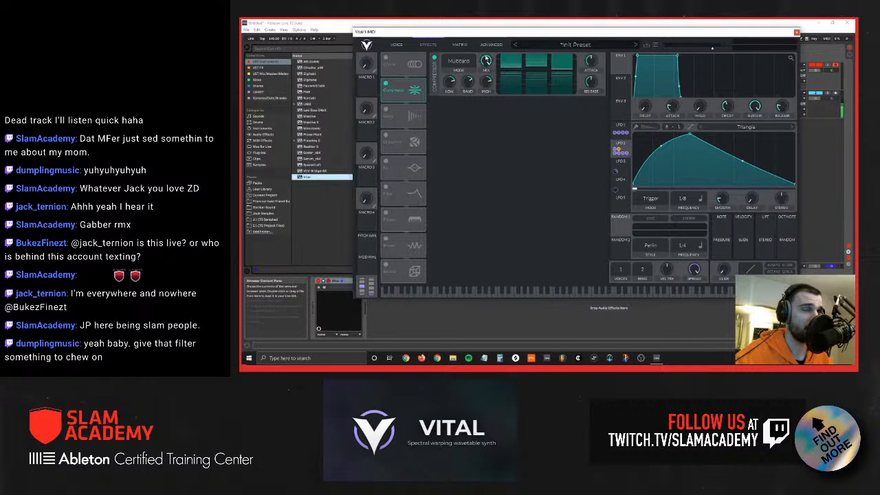
{"action": "mouse_move", "coordinate": [489, 63]}
{"action": "left_mouse_down"}
{"action": "mouse_move", "coordinate": [478, 94]}
{"action": "mouse_move", "coordinate": [477, 50]}
{"action": "left_mouse_up"}
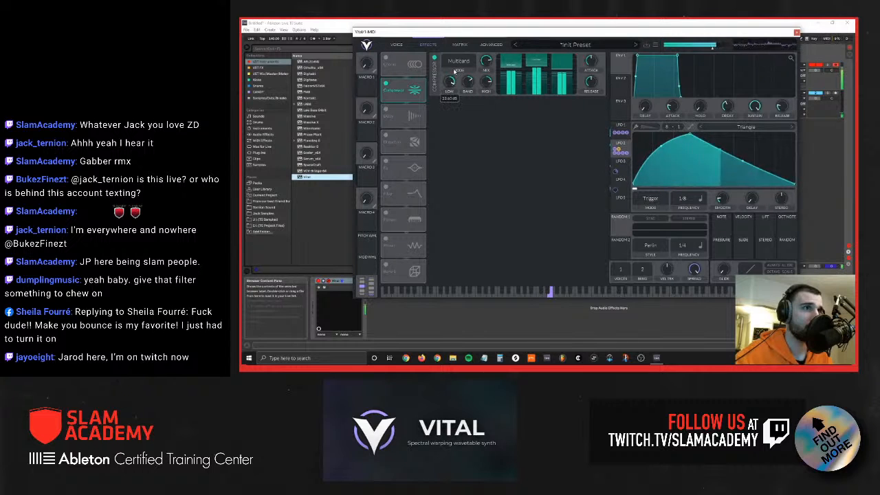
Step: Set LFO 2's frequency to 1/1 and reshape its curve so the peak comes much earlier in the cycle
{"action": "left_click", "coordinate": [397, 44]}
{"action": "left_click_drag", "start_coordinate": [683, 207], "coordinate": [683, 221]}
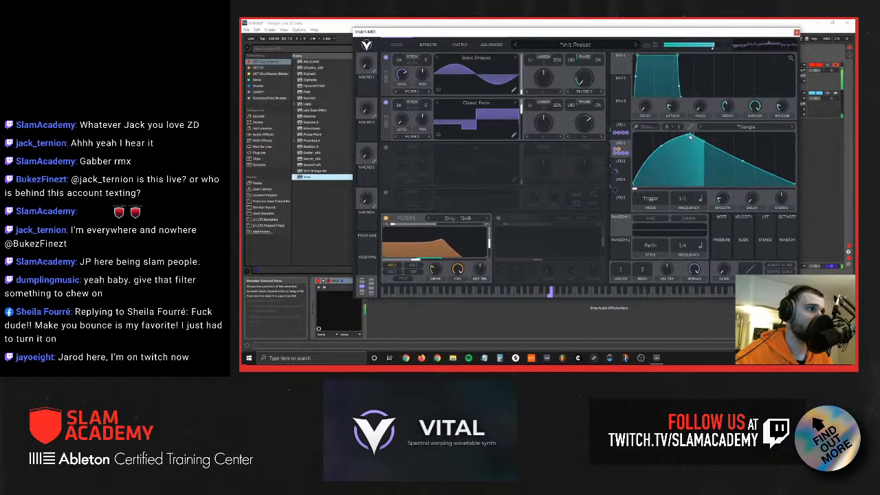
{"action": "left_click_drag", "start_coordinate": [691, 137], "coordinate": [654, 182]}
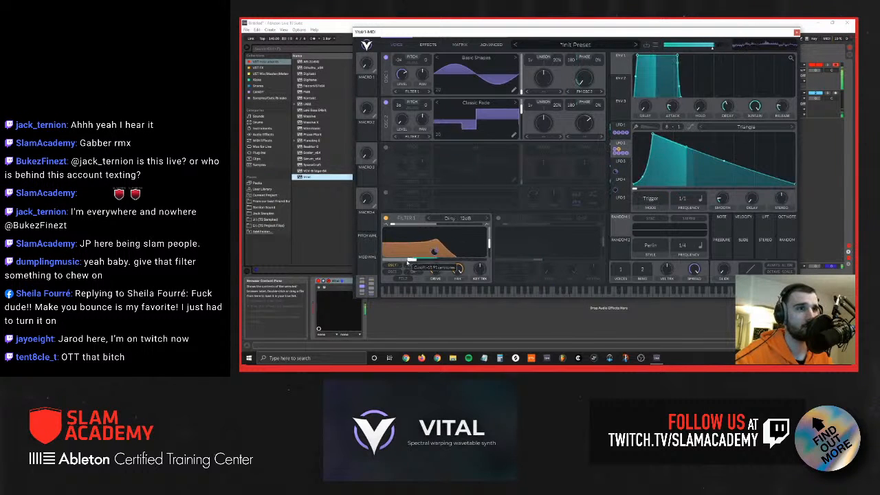
Step: Lower Filter 1's cutoff and set oscillator 2's pitch transposition to 0 semitones
{"action": "left_click_drag", "start_coordinate": [414, 261], "coordinate": [402, 263]}
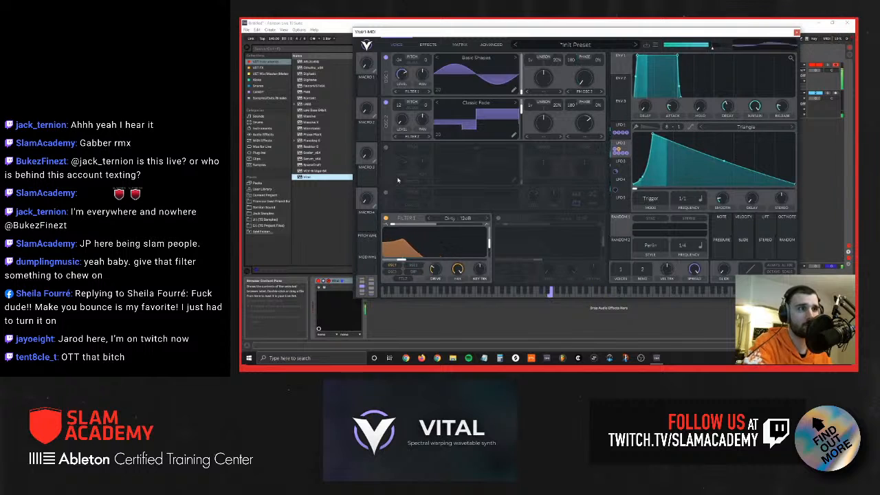
{"action": "left_click_drag", "start_coordinate": [398, 107], "coordinate": [398, 128]}
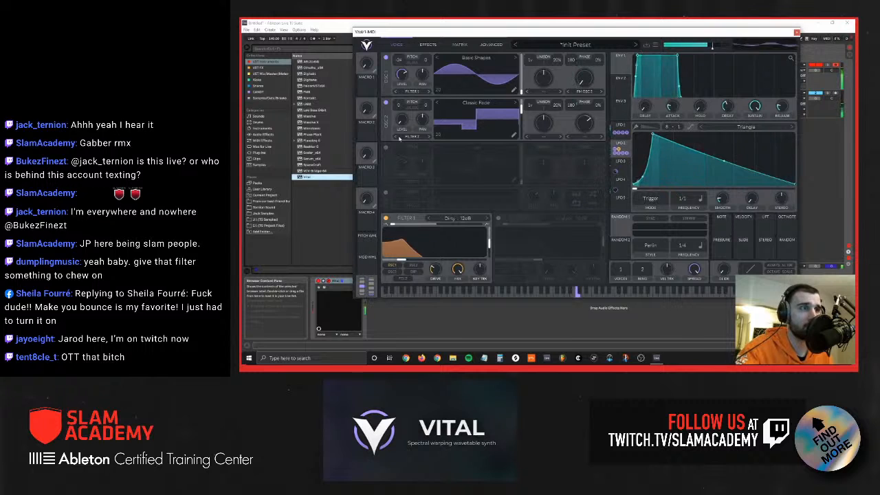
Step: Browse the TS Dec Patreon Pack presets sorted by style, load the bass preset 10tickles, and return to the synth's voice view
{"action": "left_click", "coordinate": [592, 45]}
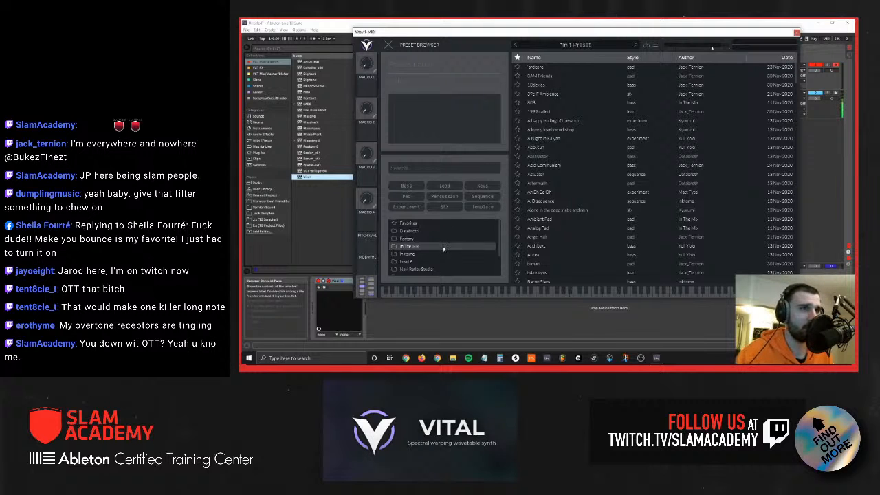
{"action": "scroll", "coordinate": [445, 249], "scroll_direction": "down", "scroll_amount": 2}
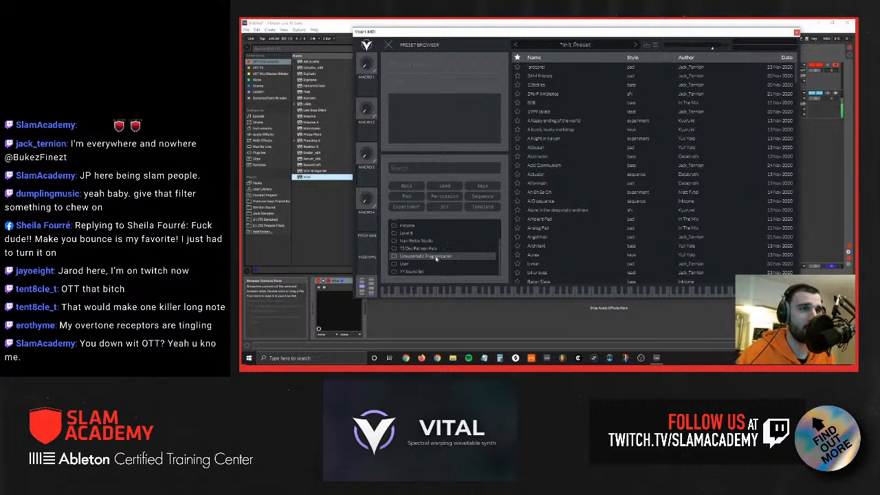
{"action": "left_click", "coordinate": [445, 248]}
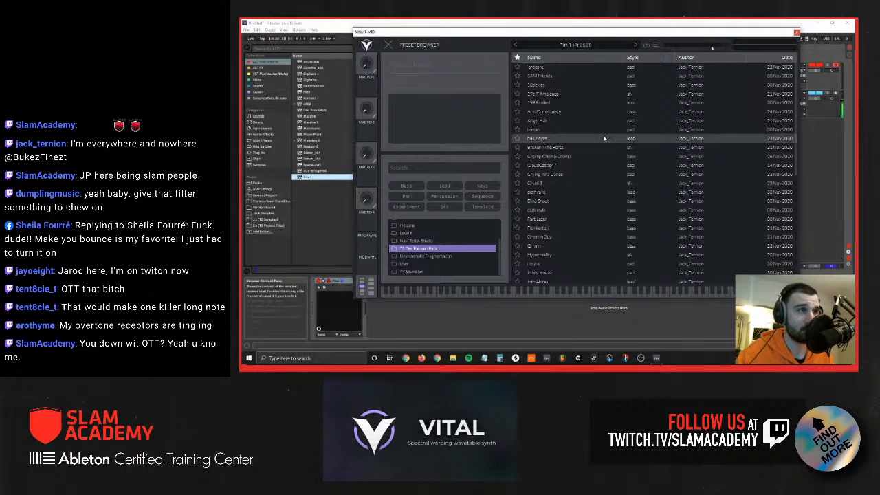
{"action": "left_click", "coordinate": [633, 57]}
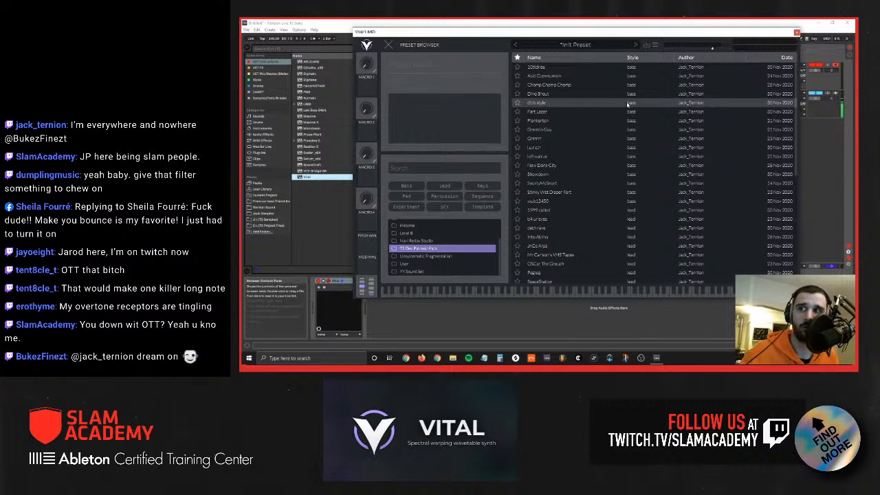
{"action": "left_click", "coordinate": [568, 67]}
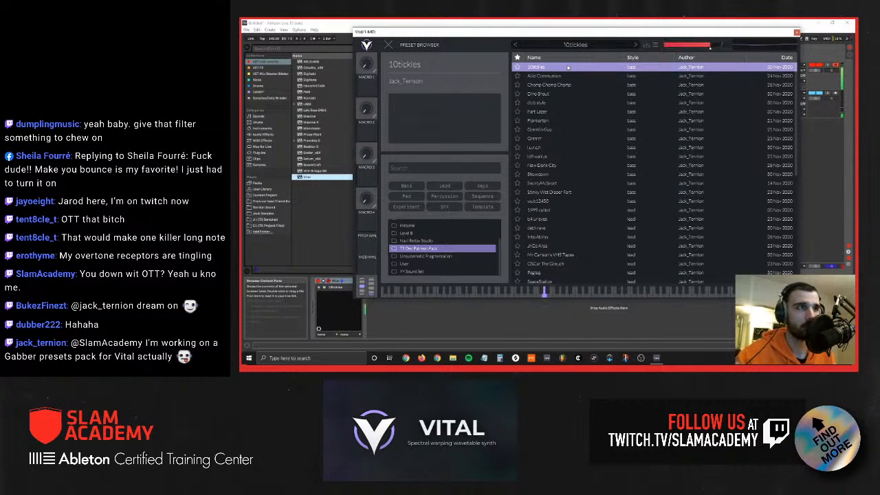
{"action": "left_click", "coordinate": [388, 44]}
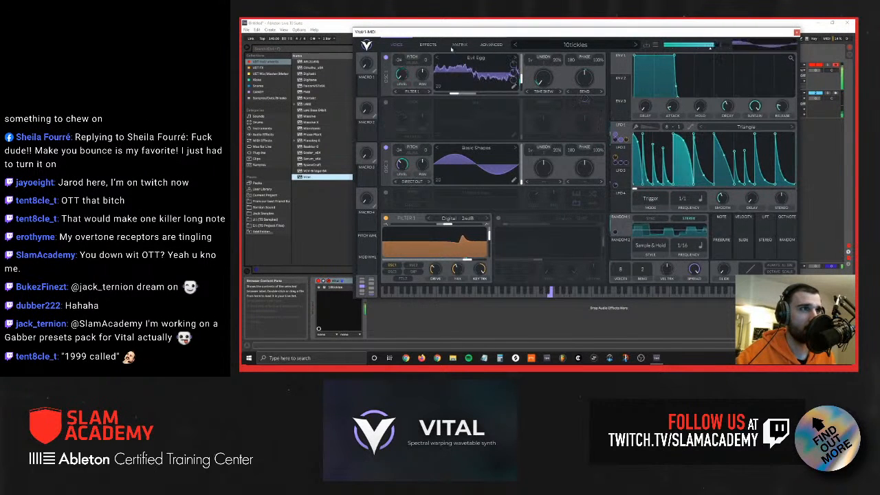
Step: Load the Acid Communism preset, show LFO 2's keytracked curve, and raise the first macro
{"action": "left_click", "coordinate": [636, 46]}
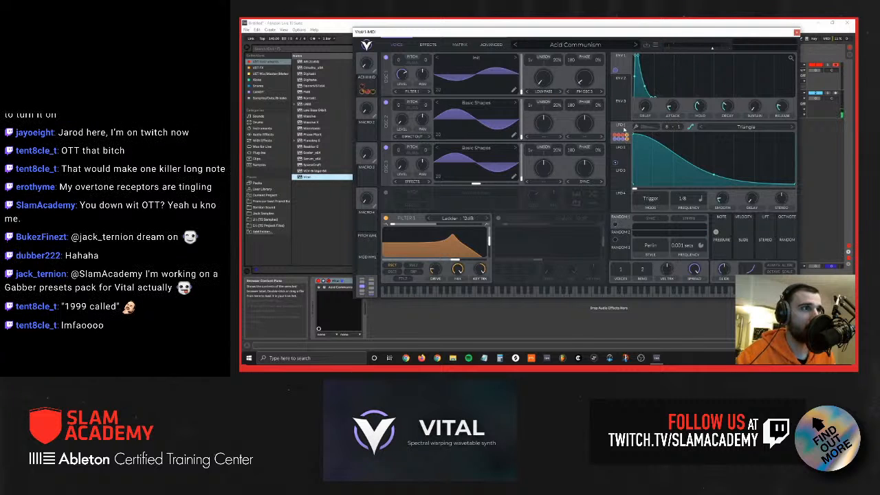
{"action": "left_click", "coordinate": [624, 156]}
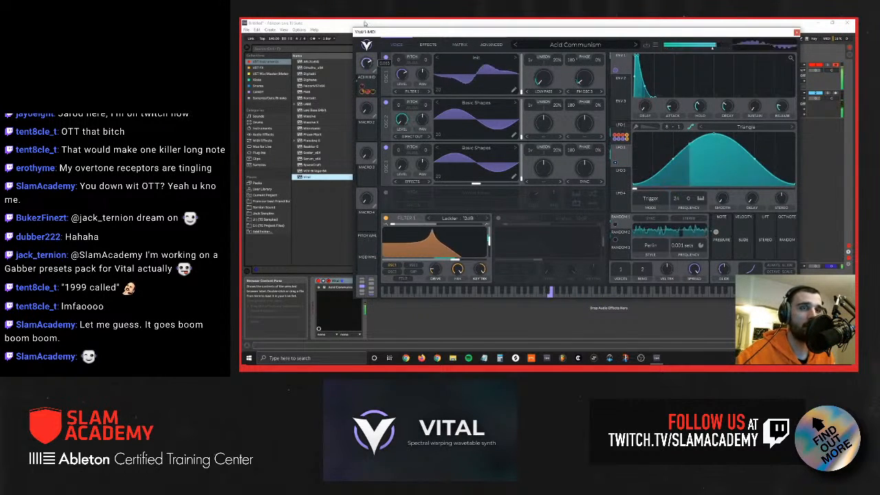
{"action": "left_click_drag", "start_coordinate": [363, 62], "coordinate": [368, 46]}
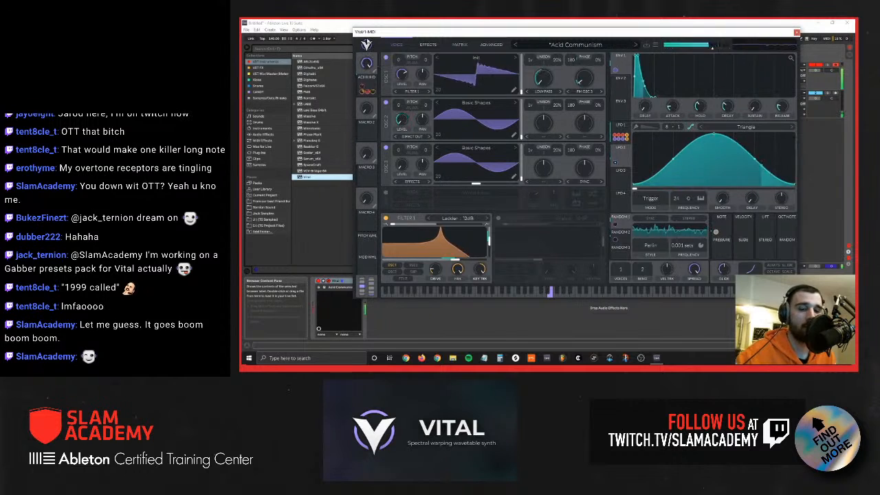
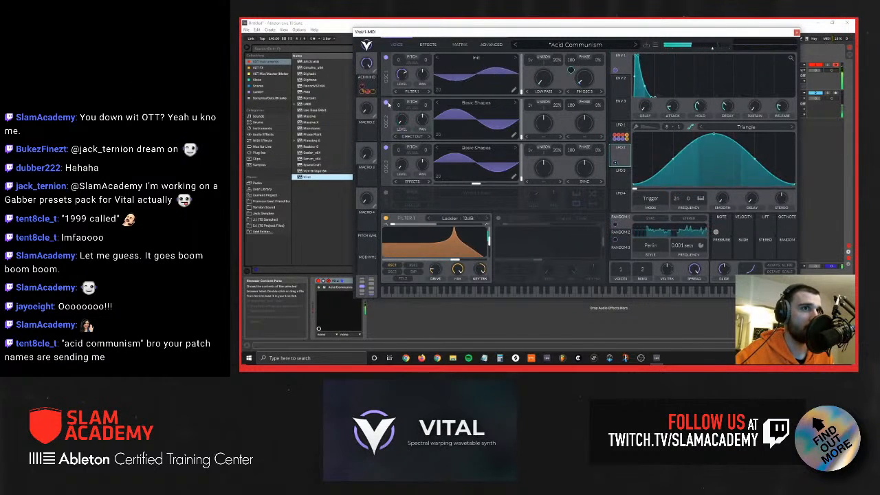
Step: Compare the patch with oscillator 2 off and on, then reduce the chorus mix in the effects
{"action": "left_click", "coordinate": [386, 103]}
{"action": "left_click", "coordinate": [386, 103]}
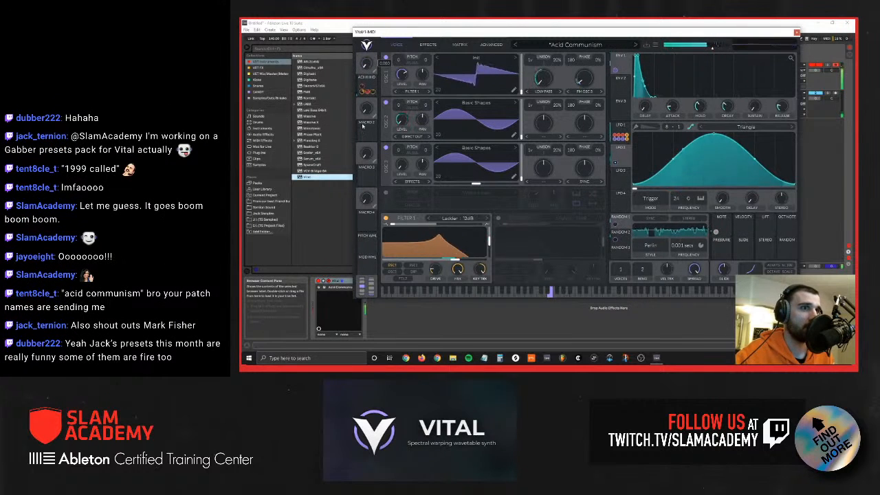
{"action": "left_click", "coordinate": [423, 44]}
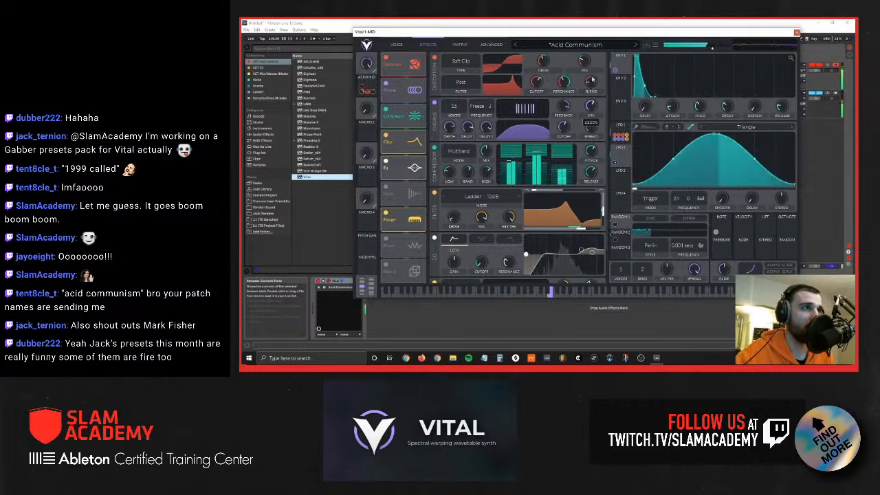
{"action": "left_click_drag", "start_coordinate": [591, 108], "coordinate": [591, 134]}
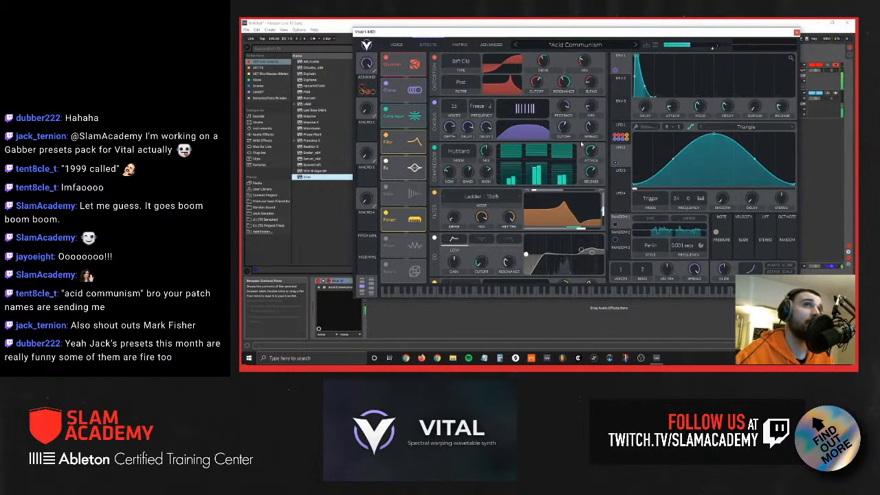
{"action": "mouse_move", "coordinate": [590, 109]}
{"action": "left_click_drag", "start_coordinate": [591, 107], "coordinate": [591, 127]}
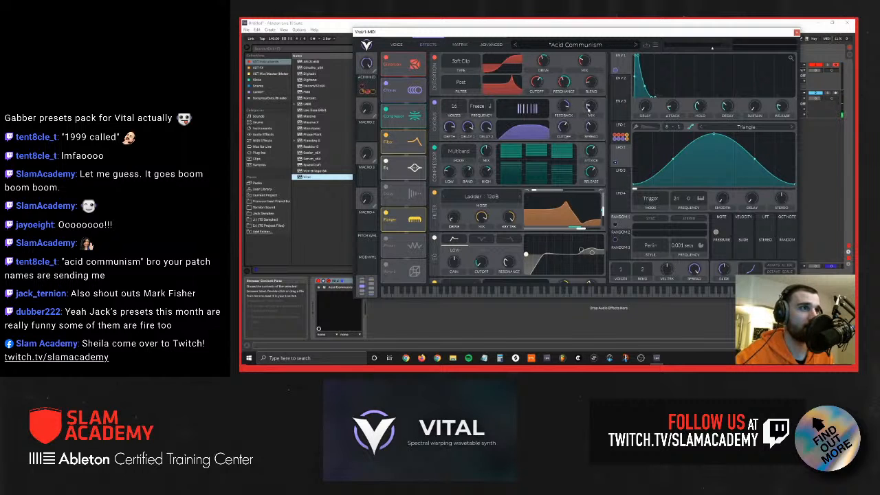
Step: Load the Chomp Chomp Chomp preset in the voice view and list Live's audio effects in the browser
{"action": "left_click", "coordinate": [636, 45]}
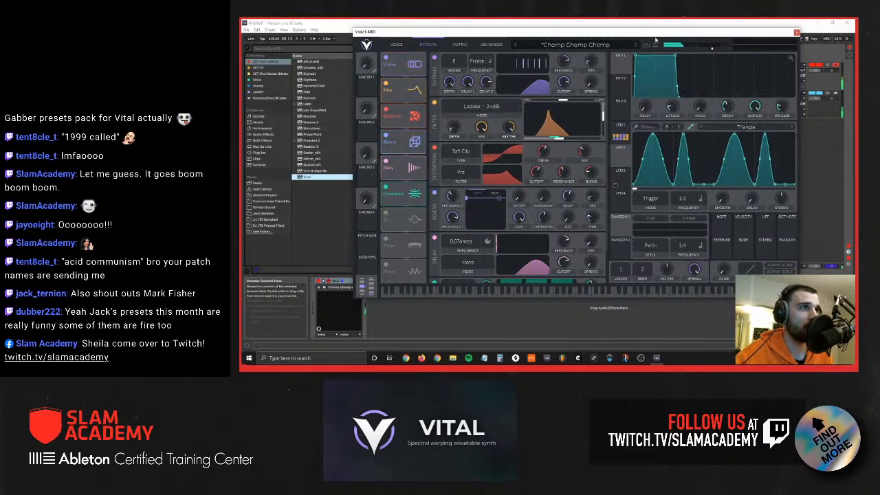
{"action": "left_click", "coordinate": [397, 44]}
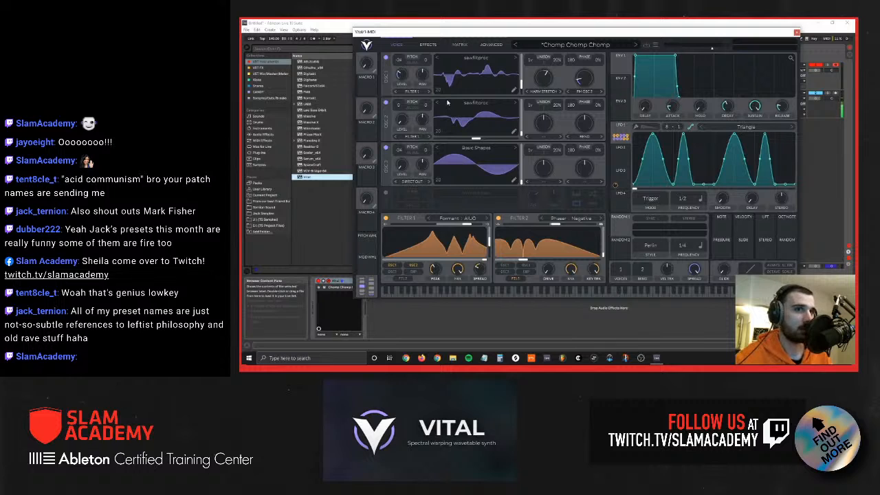
{"action": "left_click", "coordinate": [266, 135]}
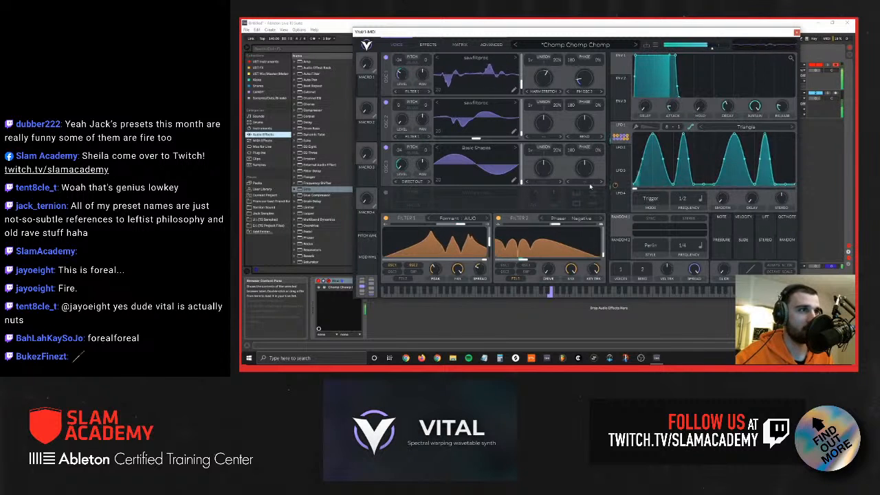
Step: Smooth LFO 4's triangle curve and switch its frequency from tempo sync to keytrack
{"action": "left_click", "coordinate": [616, 154]}
{"action": "left_click", "coordinate": [621, 201]}
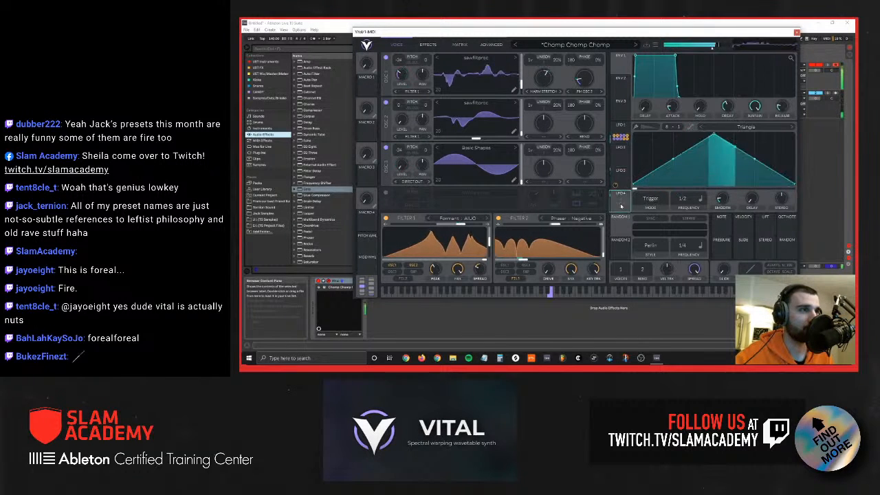
{"action": "left_click", "coordinate": [691, 127]}
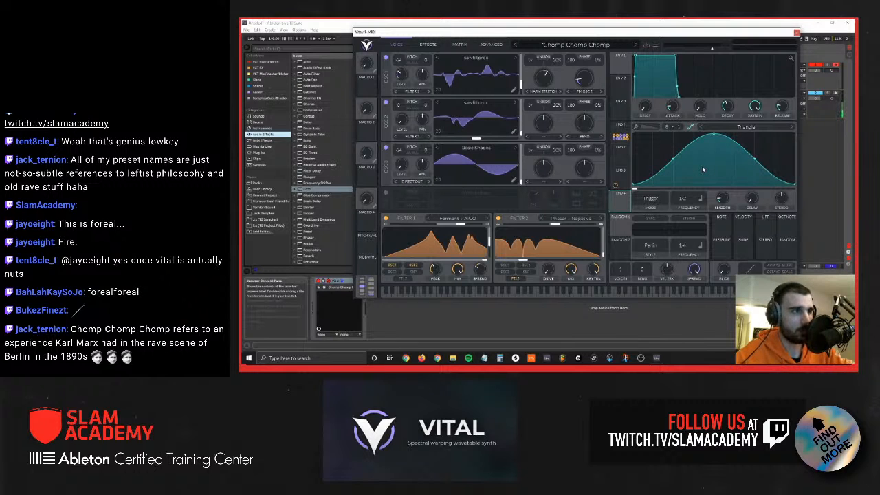
{"action": "left_click", "coordinate": [701, 198]}
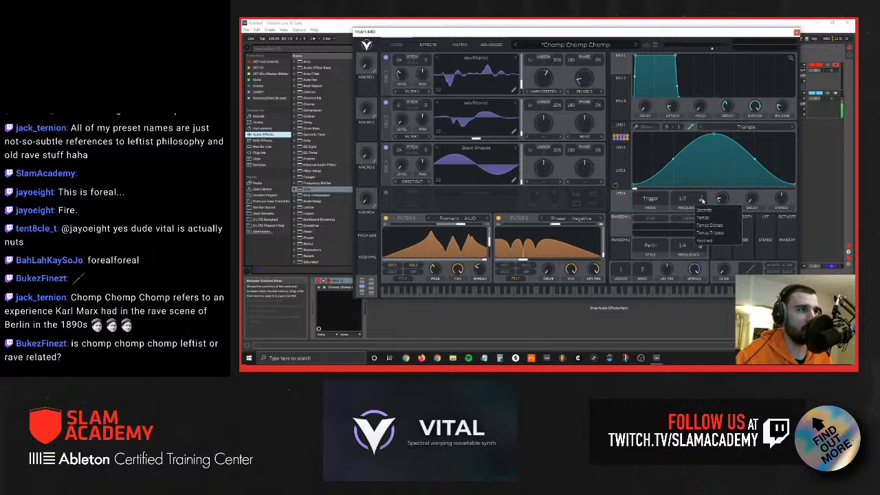
{"action": "left_click", "coordinate": [708, 239]}
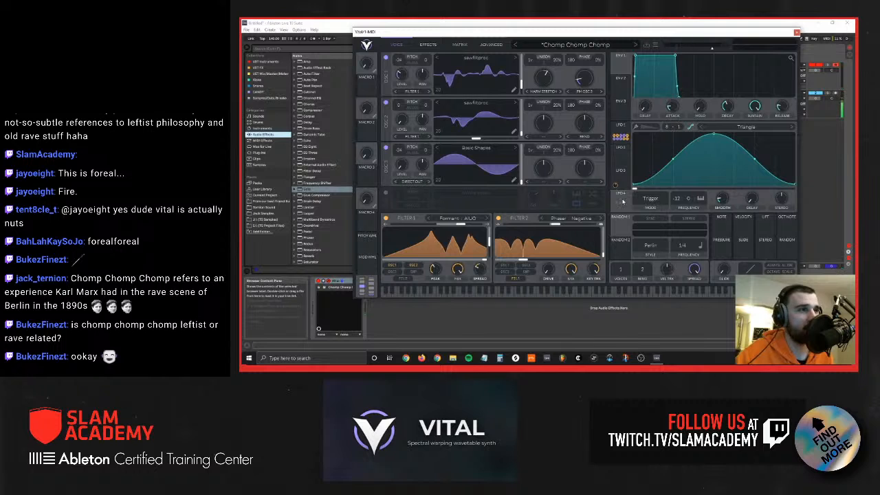
Step: Try modulating Filter 1's horizontal formant position with LFO 4, with the LFO's keytracked transposition raised to 36 semitones
{"action": "left_click_drag", "start_coordinate": [621, 201], "coordinate": [465, 254]}
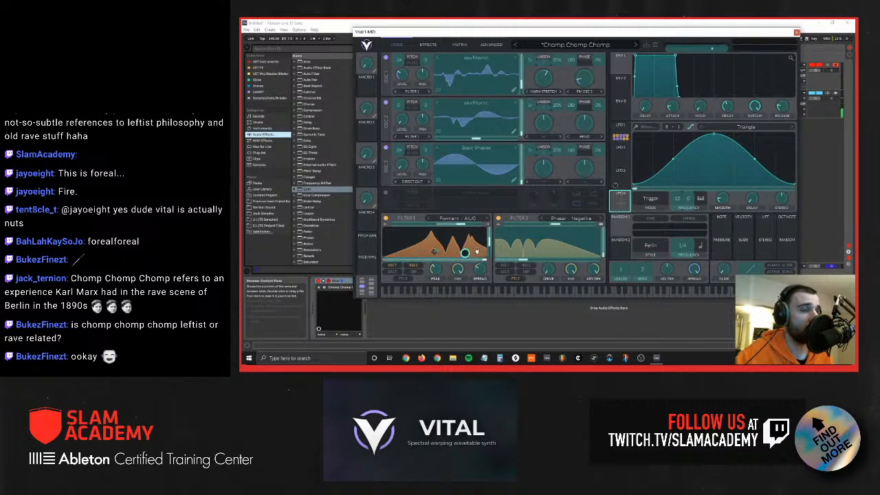
{"action": "left_click_drag", "start_coordinate": [621, 194], "coordinate": [435, 275]}
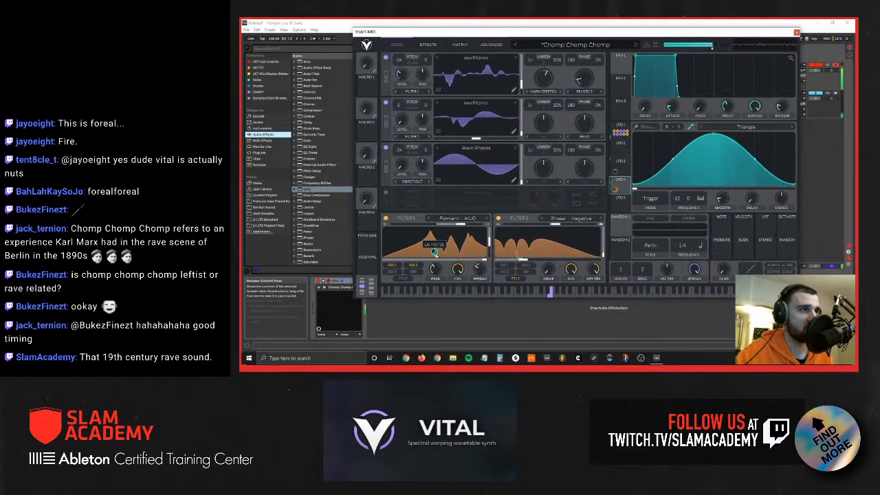
{"action": "left_click_drag", "start_coordinate": [678, 198], "coordinate": [684, 35]}
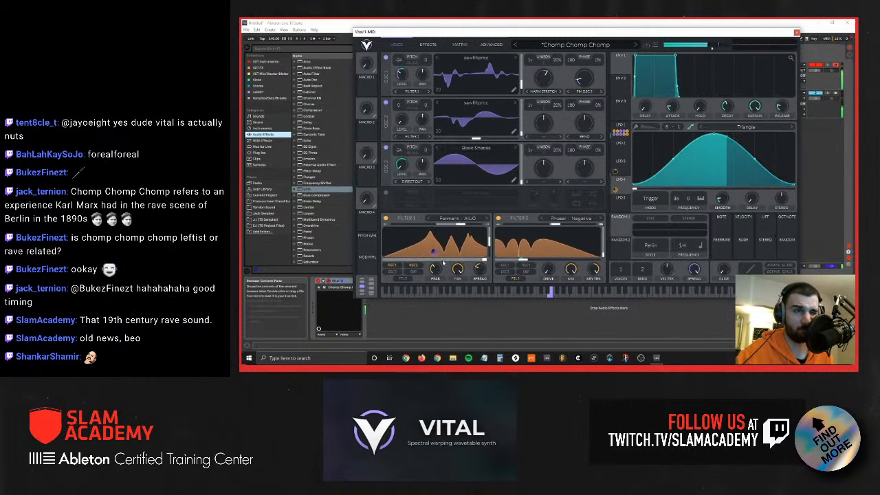
{"action": "mouse_move", "coordinate": [434, 253]}
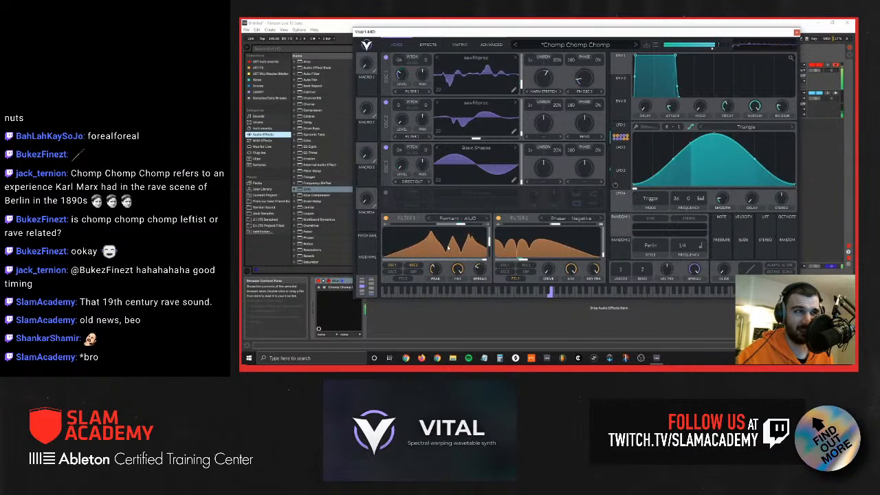
Step: Modulate Filter 1's vertical formant position with LFO 4, then lower its formant transpose and modulate that with LFO 4
{"action": "left_click", "coordinate": [622, 195]}
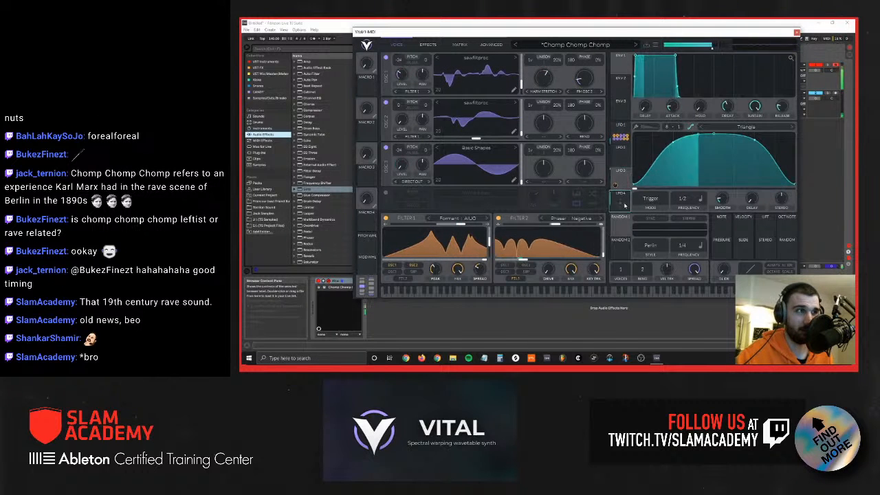
{"action": "left_click", "coordinate": [622, 195]}
{"action": "left_click_drag", "start_coordinate": [617, 186], "coordinate": [486, 242]}
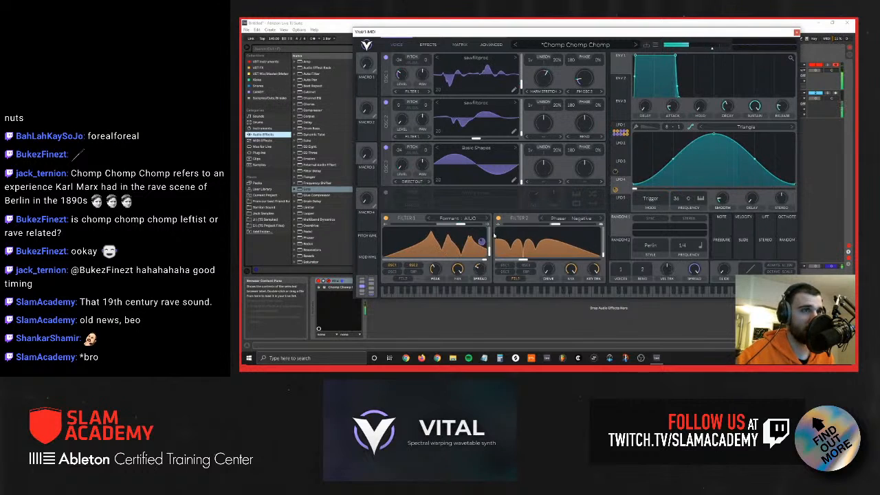
{"action": "left_click_drag", "start_coordinate": [482, 242], "coordinate": [482, 230]}
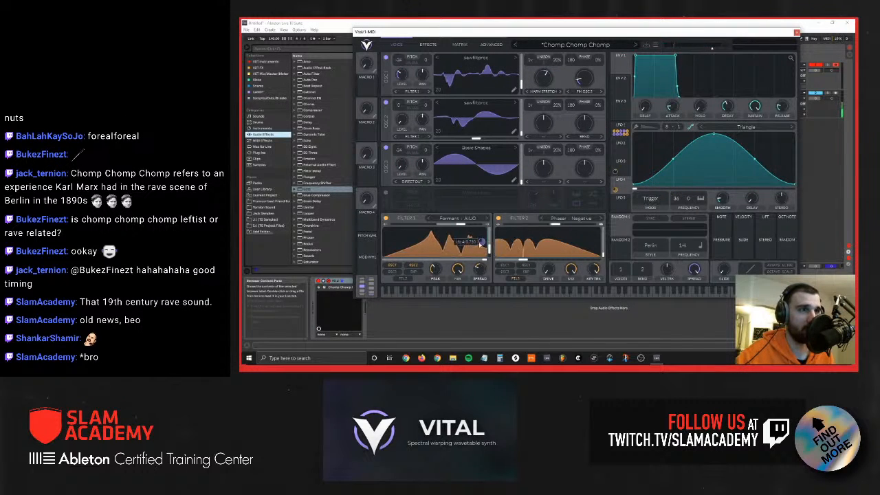
{"action": "left_click_drag", "start_coordinate": [460, 224], "coordinate": [424, 225]}
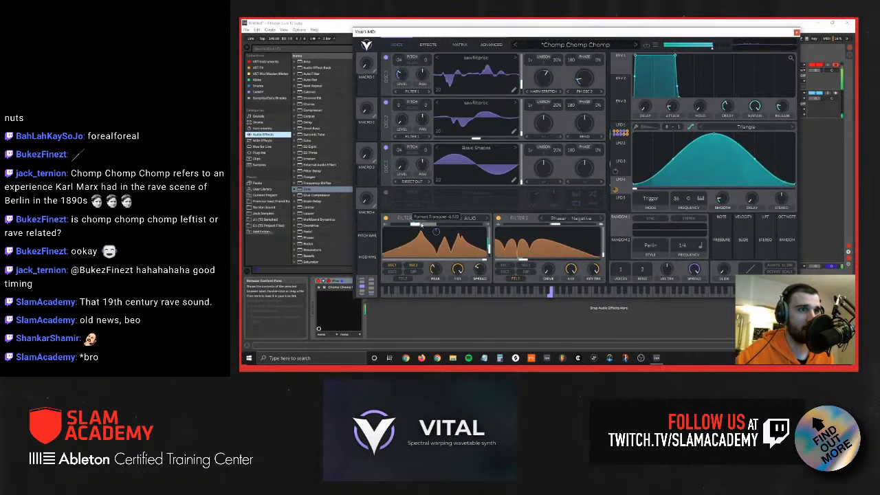
{"action": "left_click_drag", "start_coordinate": [620, 184], "coordinate": [462, 226]}
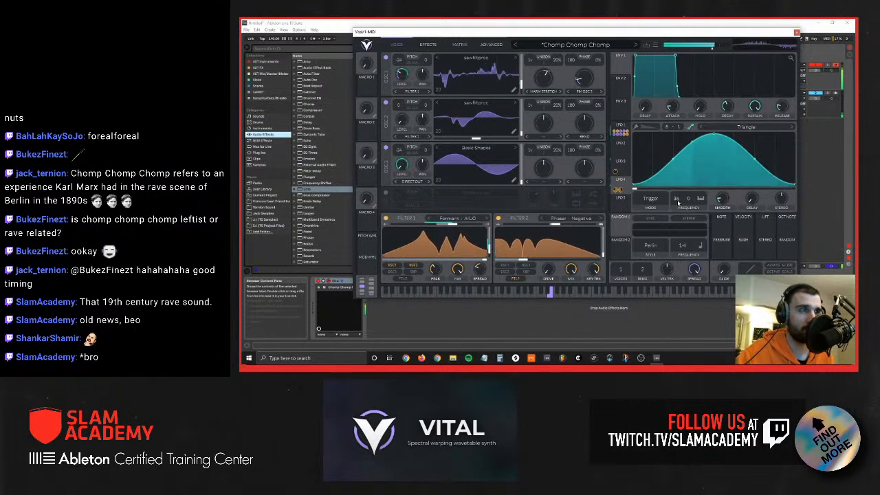
Step: Sweep LFO 4's keytracked transposition down to -24 semitones and assign the LFO to a further Filter 1 parameter
{"action": "left_click_drag", "start_coordinate": [677, 198], "coordinate": [678, 227]}
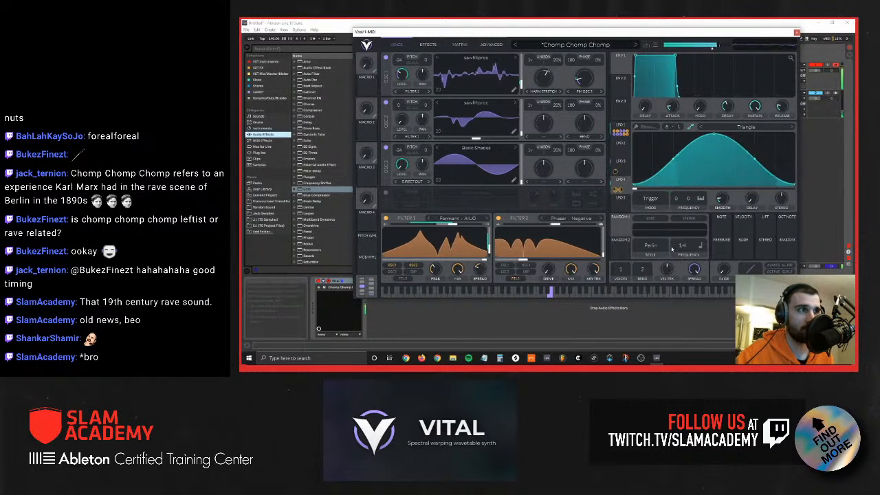
{"action": "left_click_drag", "start_coordinate": [677, 200], "coordinate": [665, 258]}
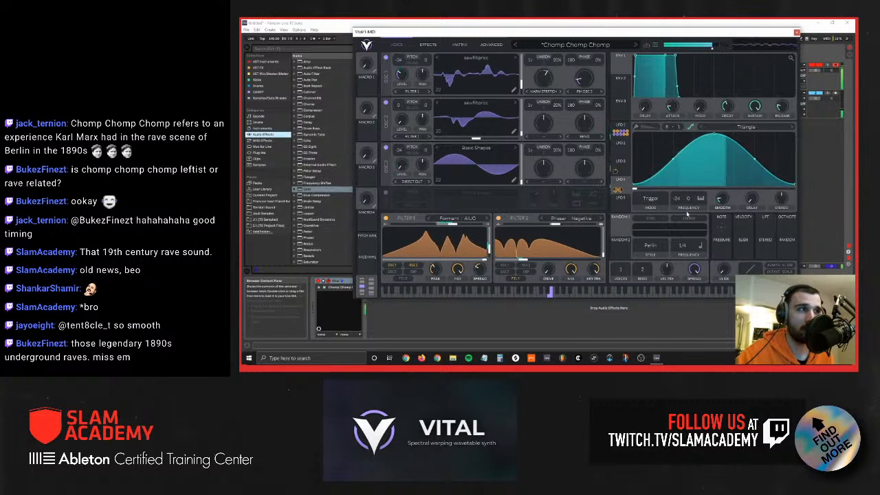
{"action": "left_click_drag", "start_coordinate": [679, 201], "coordinate": [679, 226]}
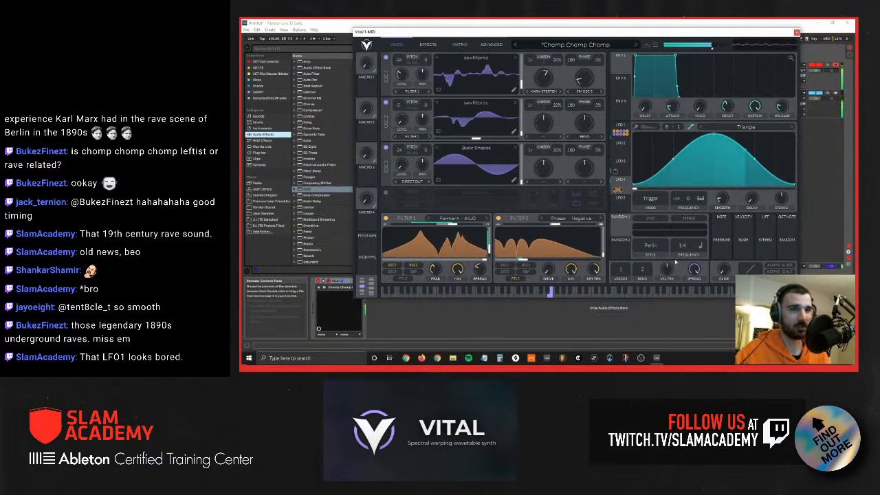
{"action": "left_click_drag", "start_coordinate": [677, 200], "coordinate": [673, 239]}
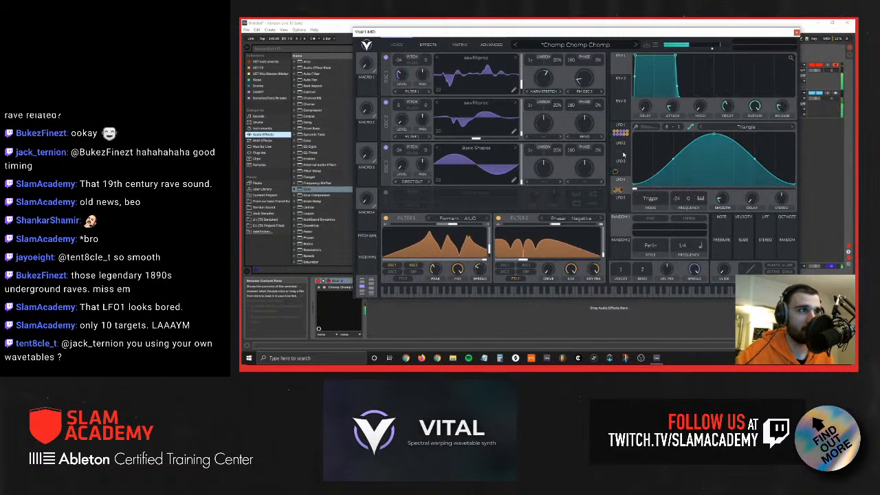
{"action": "left_click_drag", "start_coordinate": [622, 187], "coordinate": [434, 268]}
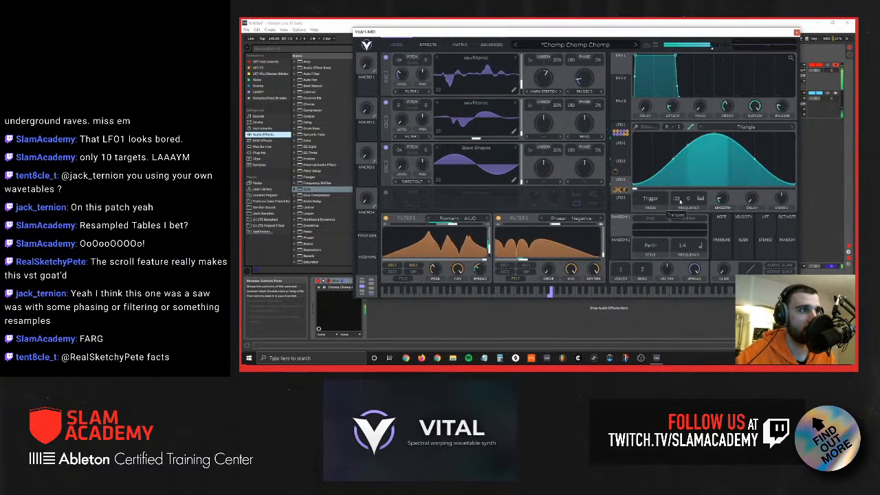
{"action": "left_click_drag", "start_coordinate": [685, 276], "coordinate": [685, 205]}
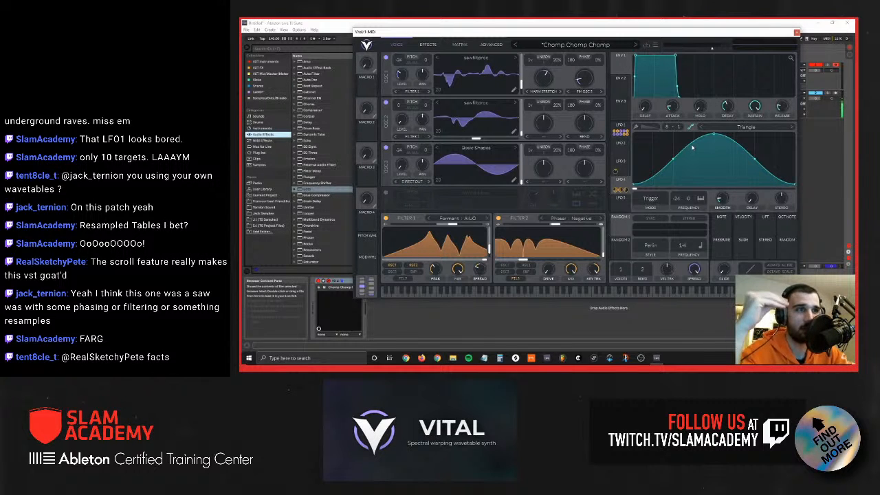
Step: Initialize the preset and set oscillator 1 to the Basic Shapes wavetable's square wave, transposed to -24 semitones
{"action": "left_click", "coordinate": [657, 45]}
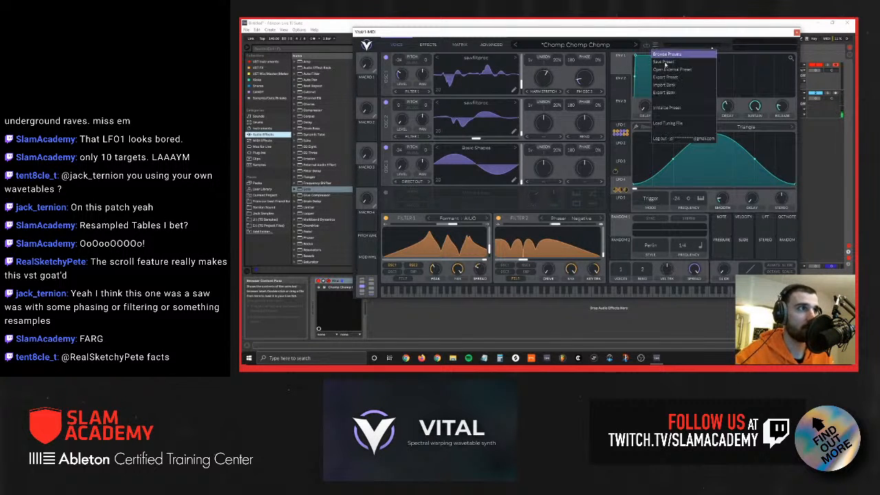
{"action": "left_click", "coordinate": [667, 108]}
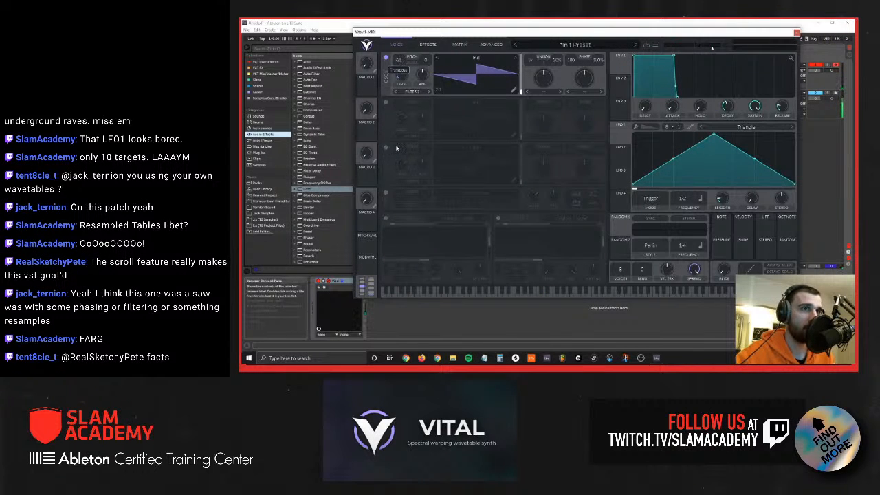
{"action": "left_click", "coordinate": [476, 57]}
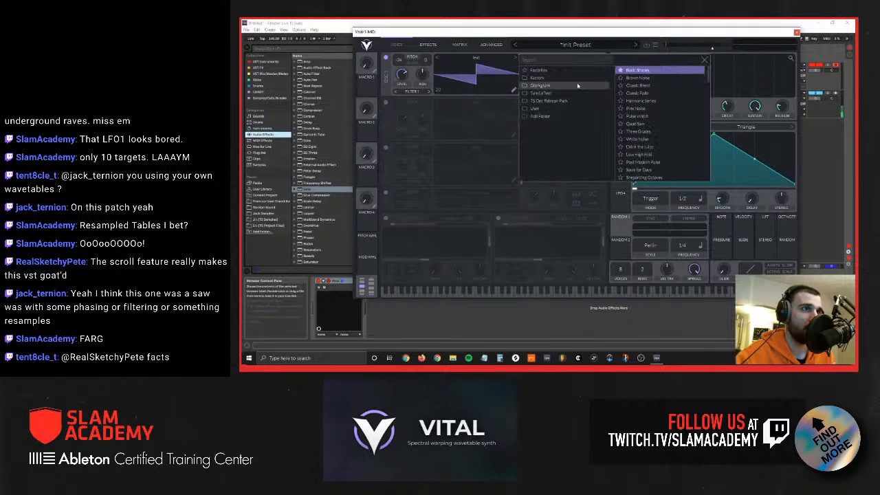
{"action": "left_click", "coordinate": [637, 69]}
{"action": "left_click", "coordinate": [454, 67]}
{"action": "left_click_drag", "start_coordinate": [521, 91], "coordinate": [522, 63]}
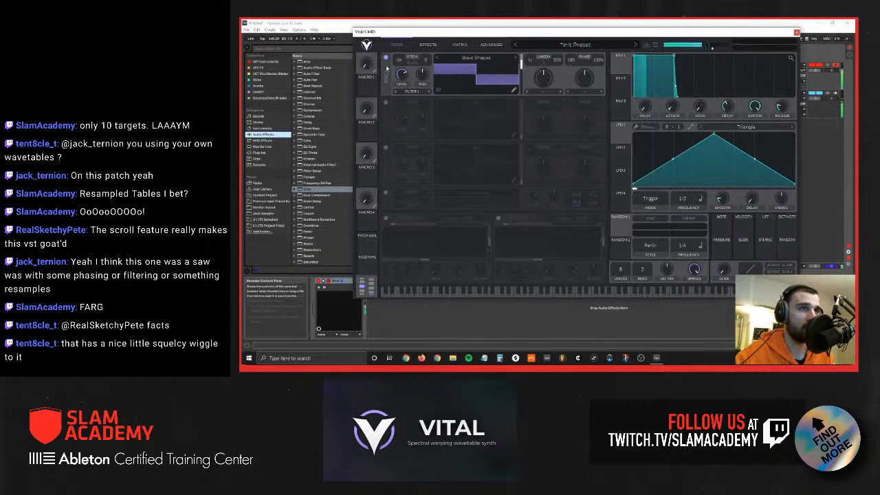
Step: Enable Filter 1, lower its cutoff, and modulate the cutoff with LFO 1
{"action": "left_click", "coordinate": [386, 219]}
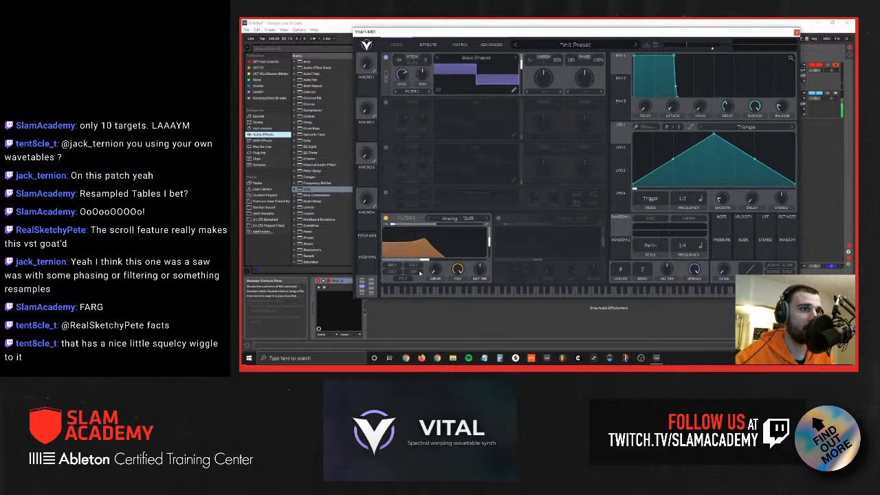
{"action": "mouse_move", "coordinate": [422, 260]}
{"action": "left_mouse_down"}
{"action": "mouse_move", "coordinate": [397, 260]}
{"action": "mouse_move", "coordinate": [409, 260]}
{"action": "left_mouse_up"}
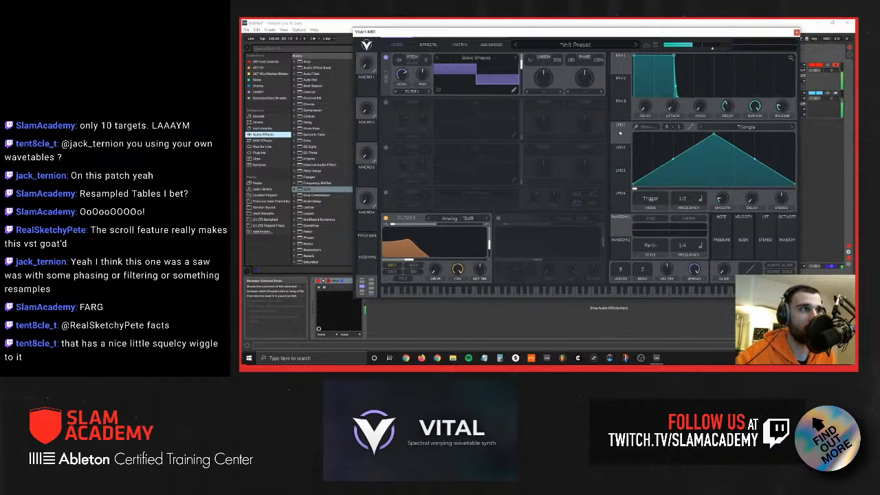
{"action": "left_click_drag", "start_coordinate": [615, 139], "coordinate": [434, 252]}
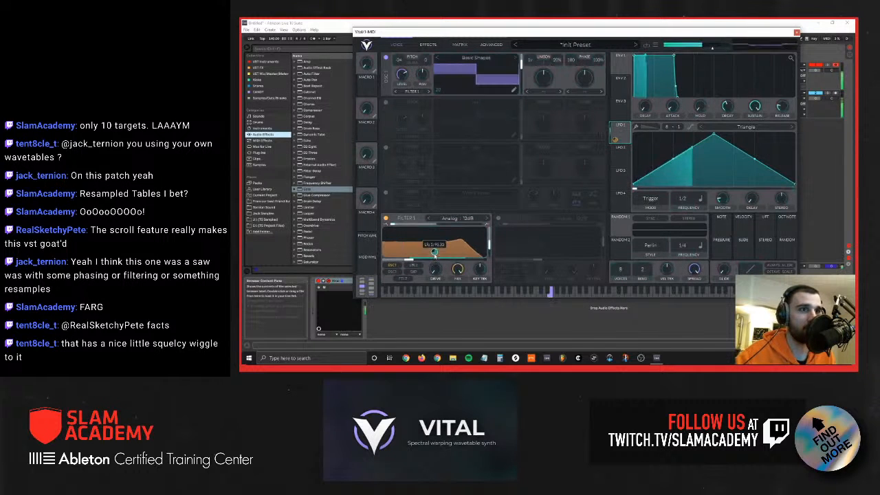
Step: Set LFO 1's frequency to 1/8 and reduce its modulation amount on Filter 1's cutoff
{"action": "left_click_drag", "start_coordinate": [684, 198], "coordinate": [688, 184]}
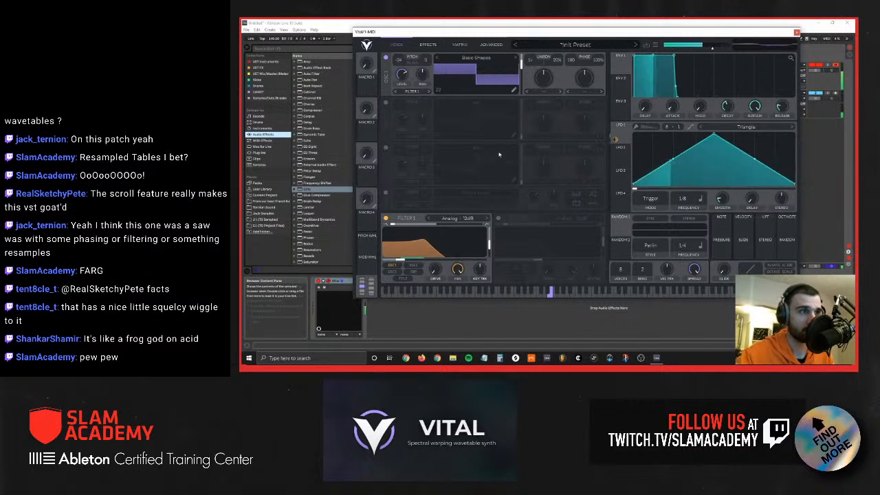
{"action": "left_click_drag", "start_coordinate": [433, 252], "coordinate": [433, 259]}
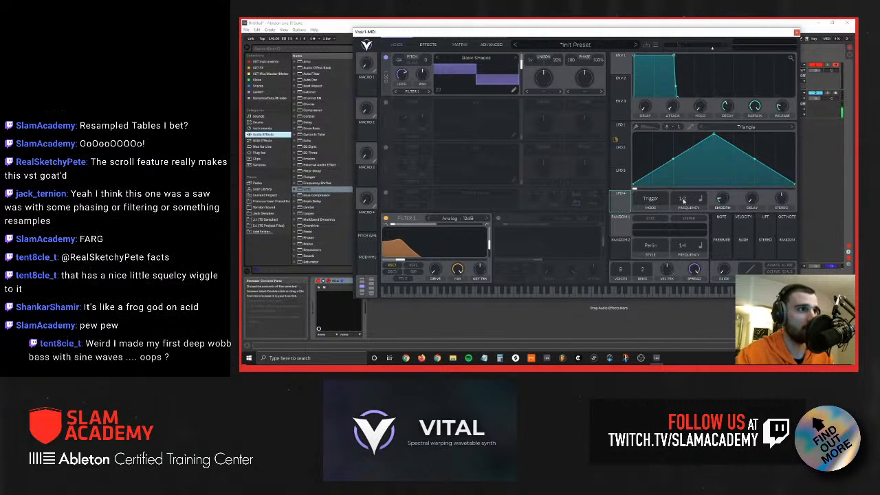
Step: Switch LFO 4's frequency to keytrack at -12 semitones and try modulating Filter 1's cutoff with it
{"action": "left_click", "coordinate": [701, 200]}
{"action": "left_click", "coordinate": [711, 242]}
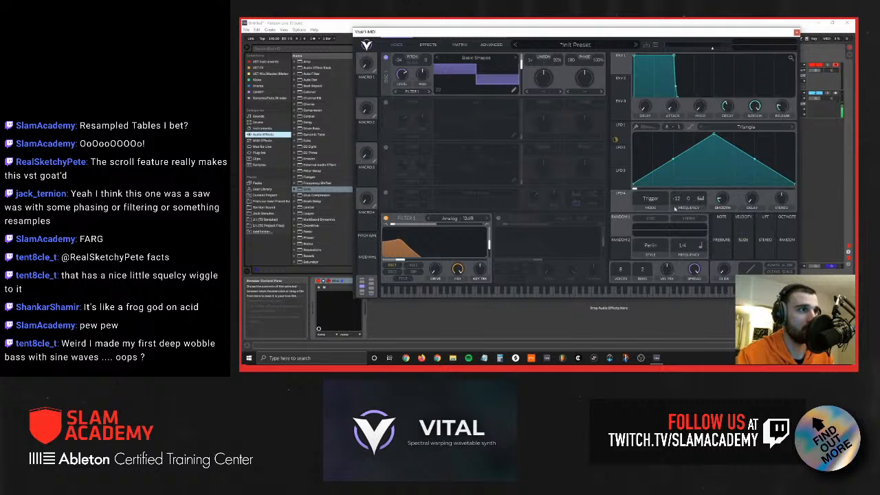
{"action": "left_click_drag", "start_coordinate": [621, 194], "coordinate": [432, 251]}
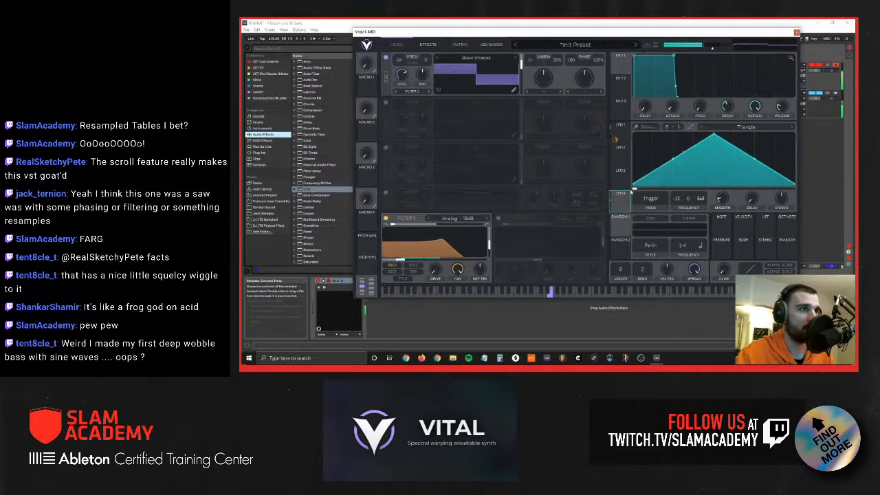
Step: Try modulating Filter 1's drive and mix with LFO 4
{"action": "left_click_drag", "start_coordinate": [621, 185], "coordinate": [436, 273]}
{"action": "double_click", "coordinate": [436, 285]}
{"action": "left_click_drag", "start_coordinate": [615, 191], "coordinate": [463, 274]}
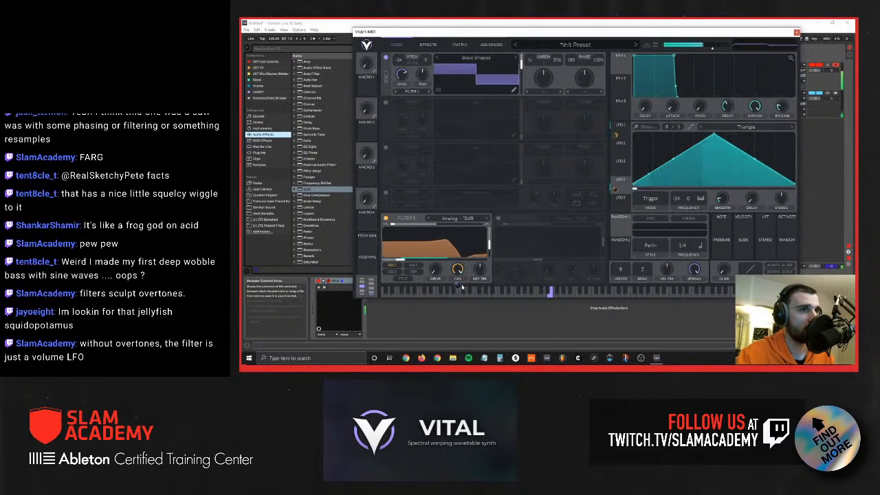
{"action": "left_click_drag", "start_coordinate": [458, 285], "coordinate": [480, 244]}
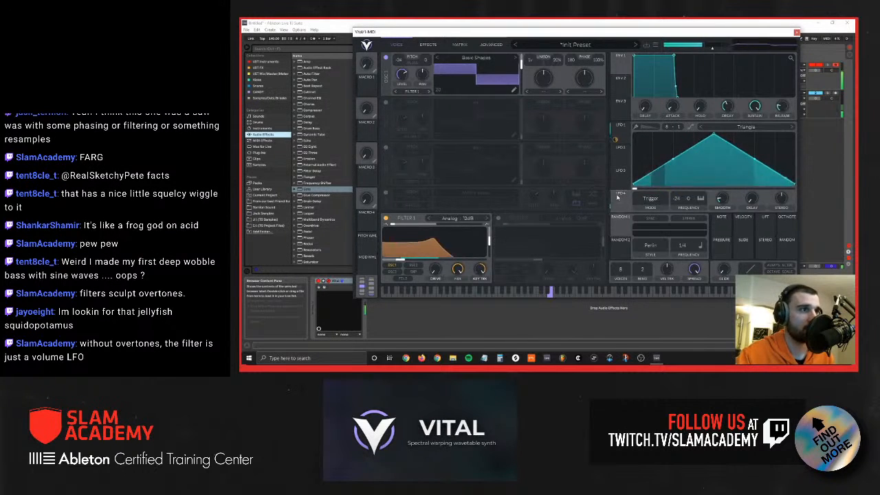
Step: Assign LFO 4 to Filter 1's resonance and reselect LFO 1
{"action": "left_click_drag", "start_coordinate": [619, 194], "coordinate": [487, 240]}
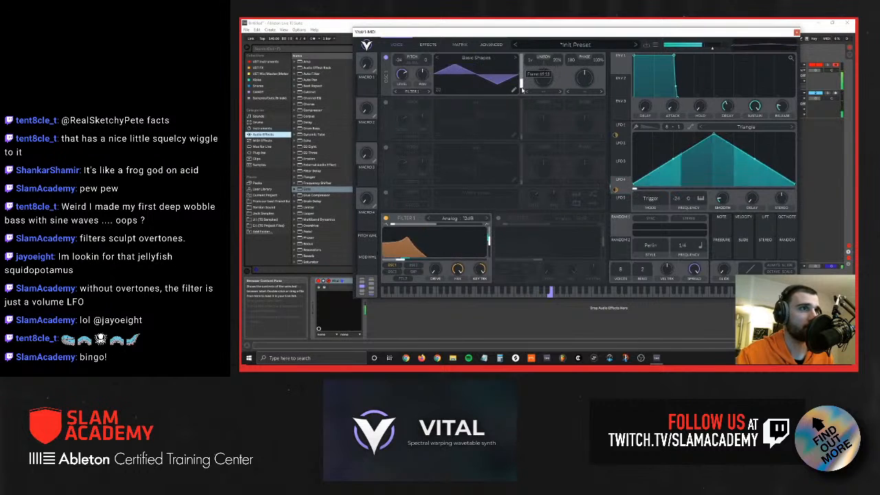
{"action": "left_click", "coordinate": [621, 126]}
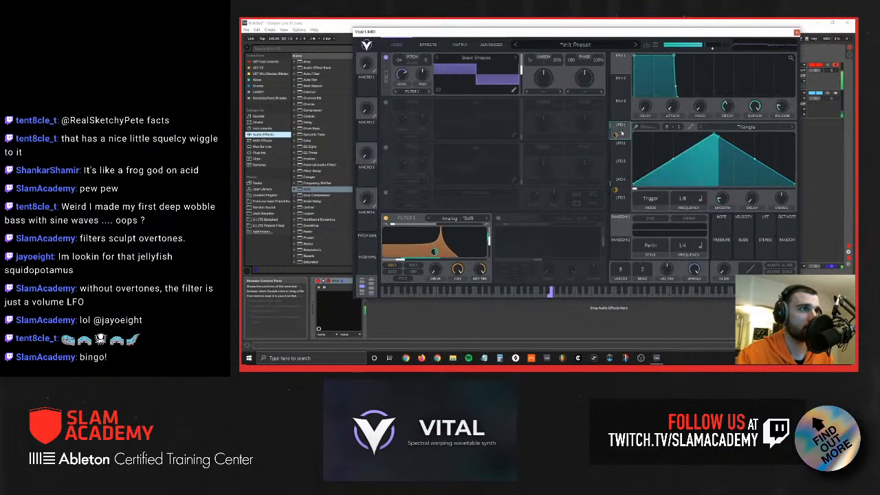
Step: Enable the compressor effect in Multiband mode
{"action": "left_click", "coordinate": [427, 45]}
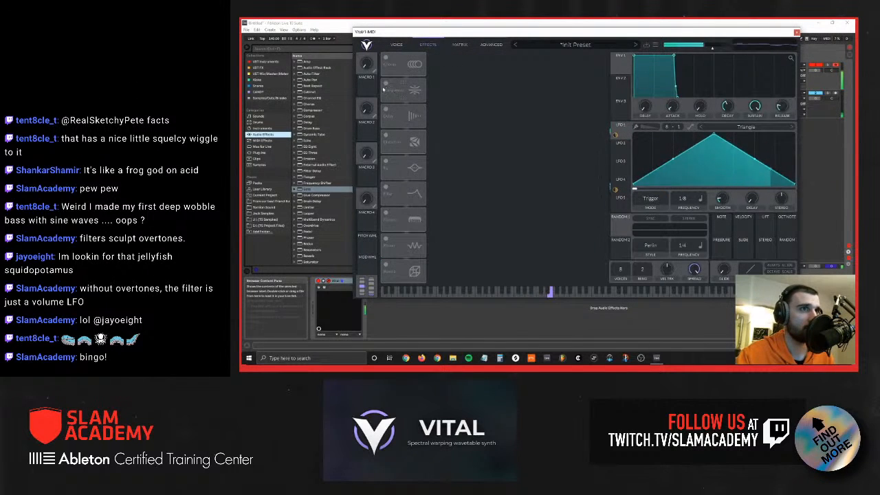
{"action": "left_click", "coordinate": [384, 85]}
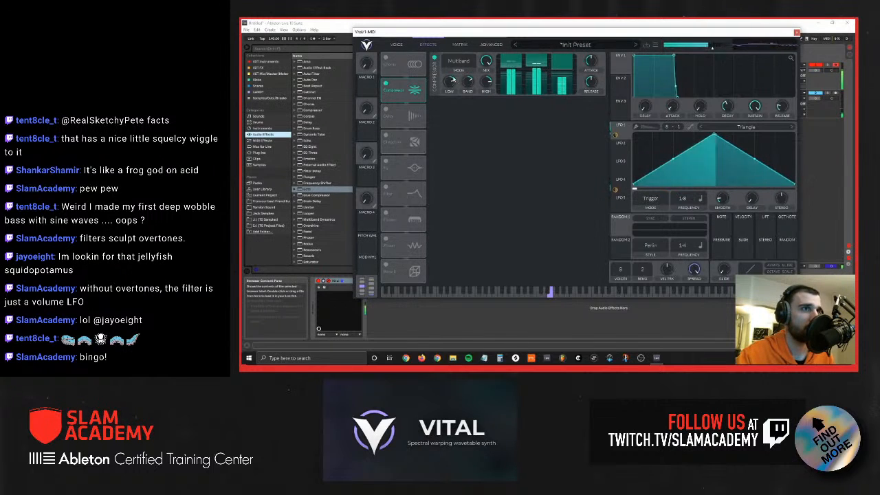
{"action": "mouse_move", "coordinate": [451, 81]}
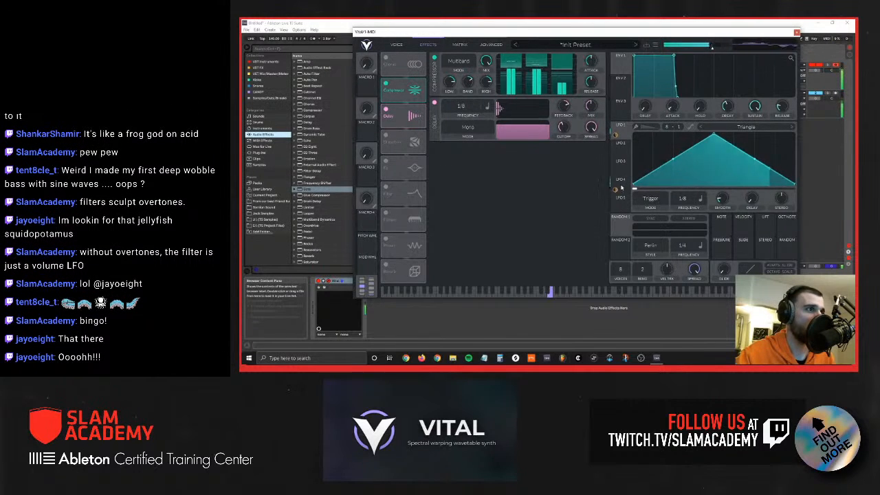
Step: Try modulating the delay effect's frequency and mix with LFO 4 and disable the delay
{"action": "left_click_drag", "start_coordinate": [621, 188], "coordinate": [462, 108]}
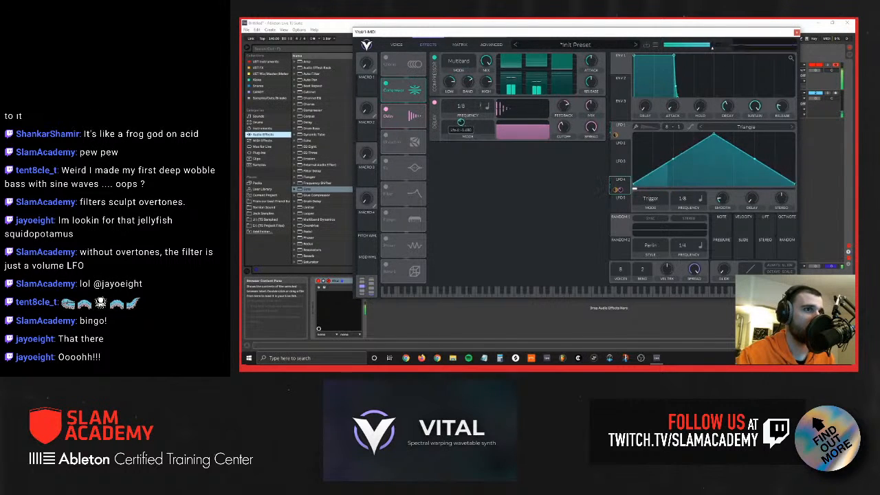
{"action": "mouse_move", "coordinate": [590, 106]}
{"action": "left_mouse_down"}
{"action": "mouse_move", "coordinate": [591, 145]}
{"action": "mouse_move", "coordinate": [589, 120]}
{"action": "left_mouse_up"}
{"action": "left_click_drag", "start_coordinate": [615, 189], "coordinate": [592, 110]}
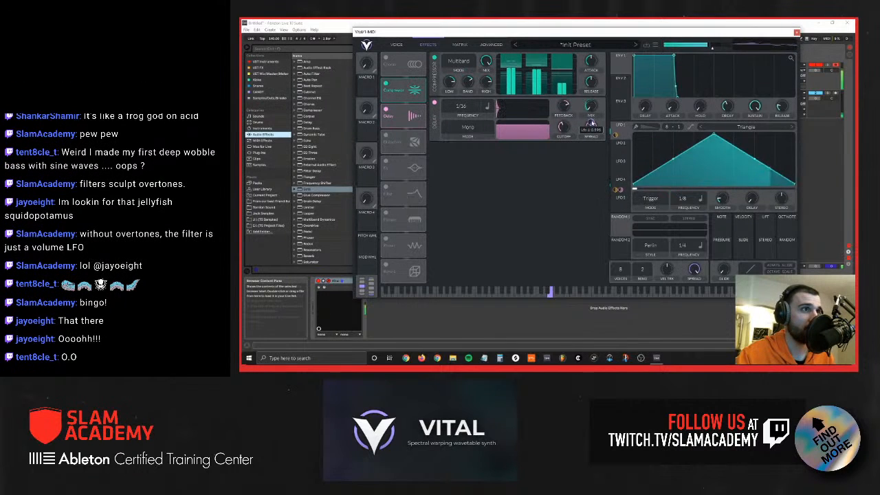
{"action": "left_click", "coordinate": [386, 110]}
Step: Enable the Soft Clip distortion with LFO 4 modulating its drive, and lower Filter 1's resonance
{"action": "left_click", "coordinate": [386, 135]}
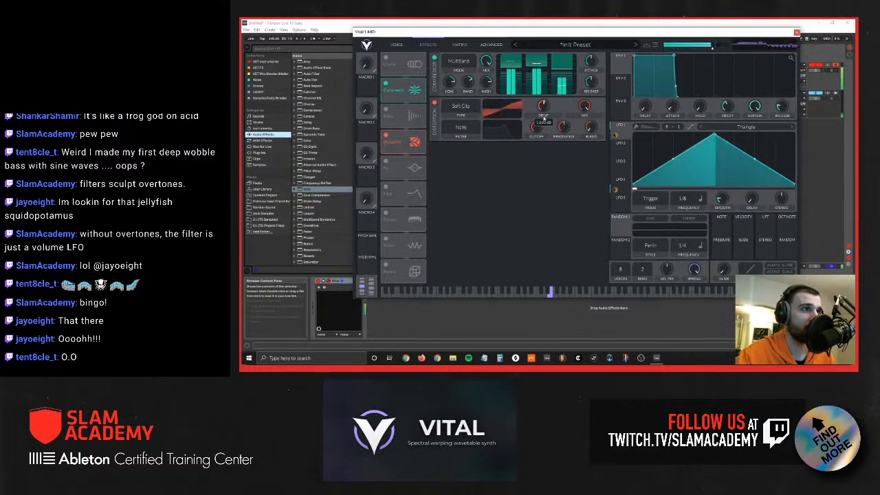
{"action": "left_click_drag", "start_coordinate": [620, 183], "coordinate": [544, 107]}
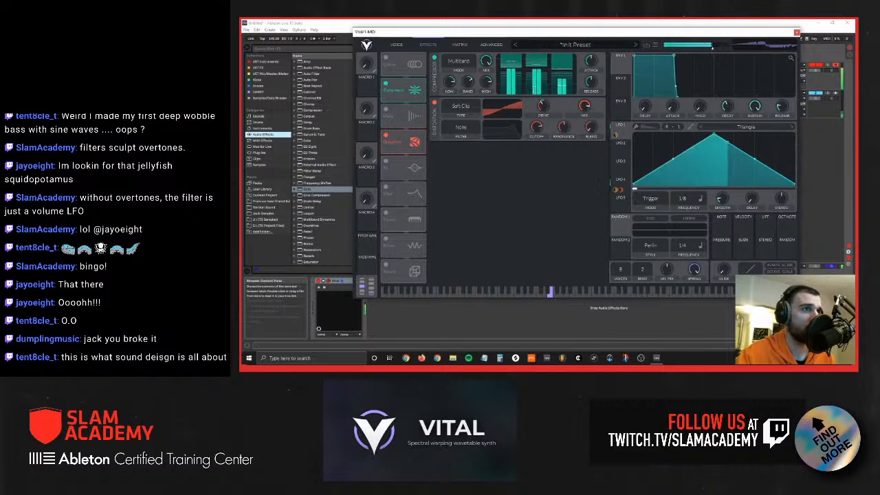
{"action": "left_click", "coordinate": [398, 45]}
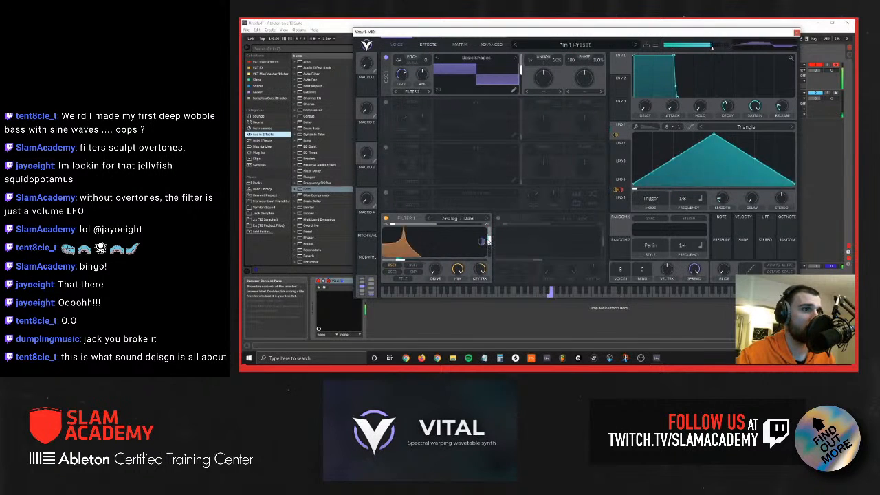
{"action": "left_click_drag", "start_coordinate": [489, 241], "coordinate": [489, 248]}
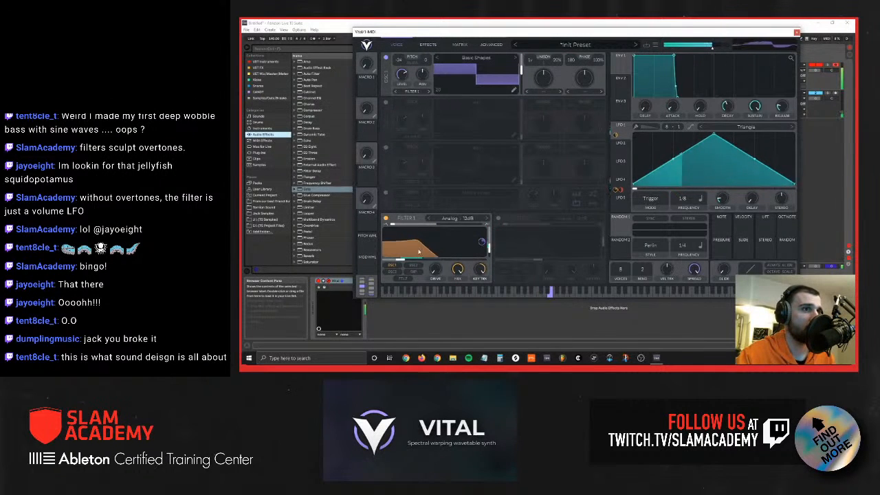
Step: Enable the filter effect after the distortion and modulate its cutoff with LFO 1
{"action": "left_click", "coordinate": [428, 44]}
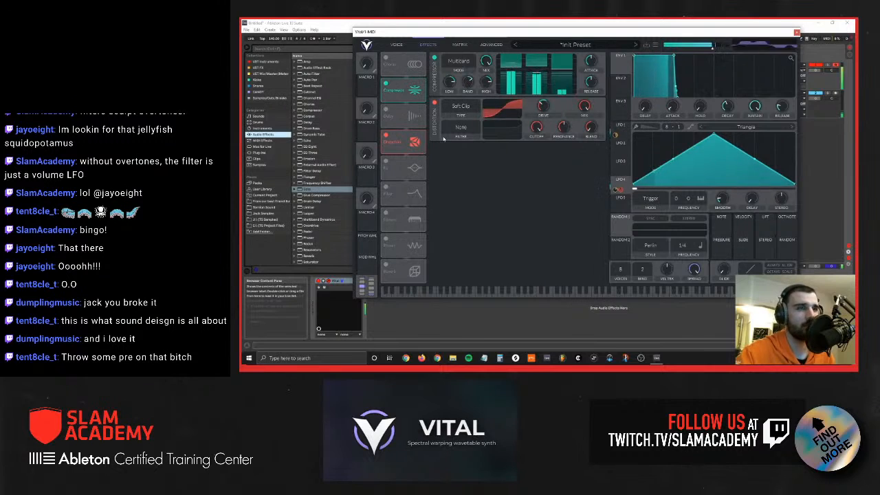
{"action": "left_click", "coordinate": [387, 188]}
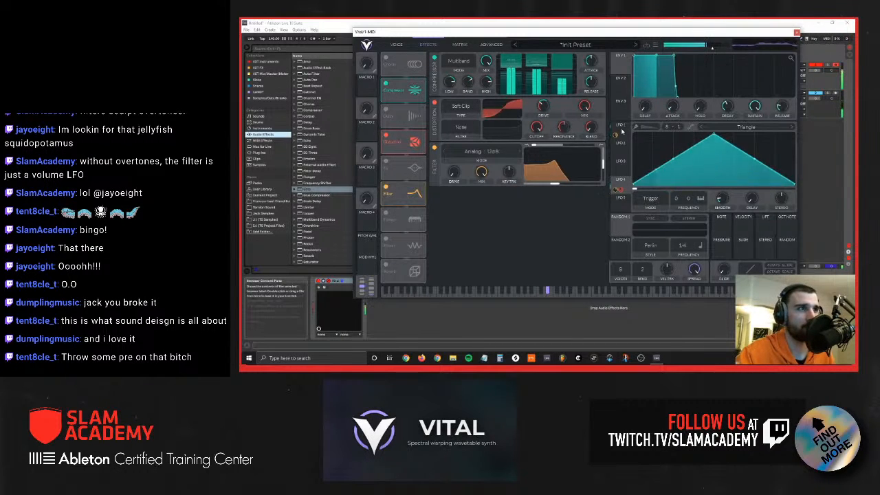
{"action": "left_click_drag", "start_coordinate": [622, 129], "coordinate": [562, 176]}
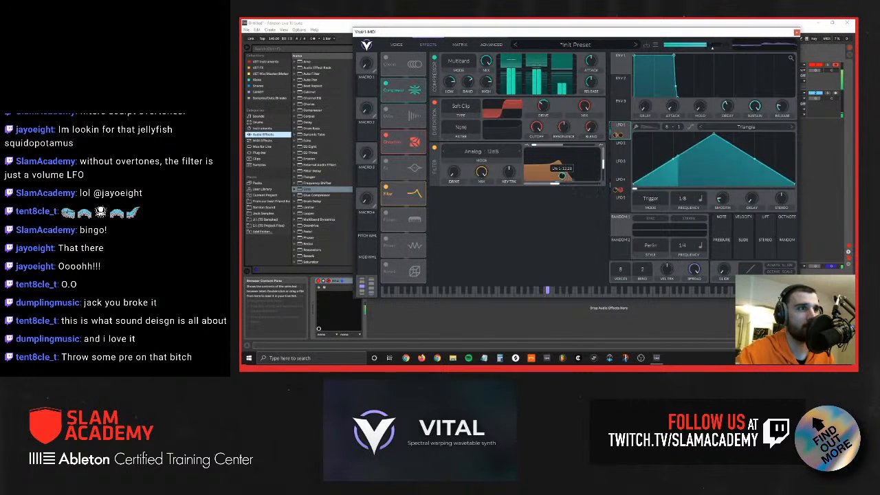
Step: Reshape LFO 1 with an earlier, lower peak and adjust the effect filter's cutoff and LFO 1 modulation amount
{"action": "left_click_drag", "start_coordinate": [713, 135], "coordinate": [664, 149]}
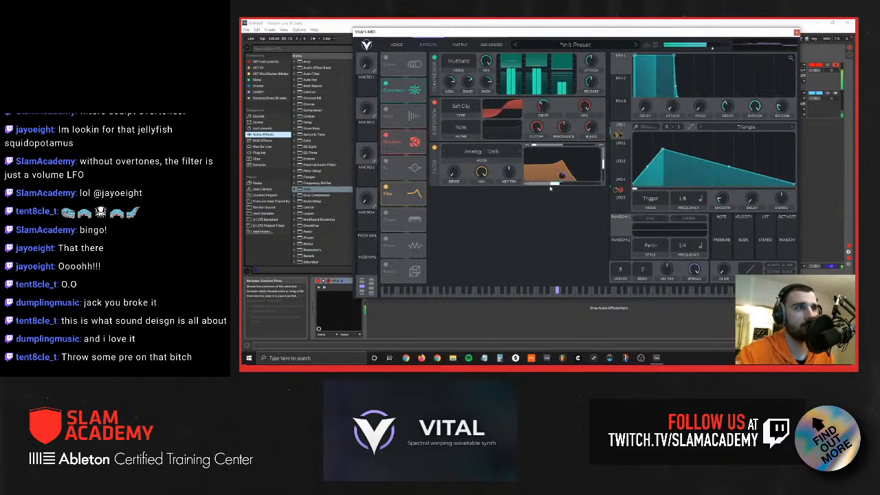
{"action": "left_click_drag", "start_coordinate": [554, 184], "coordinate": [562, 169]}
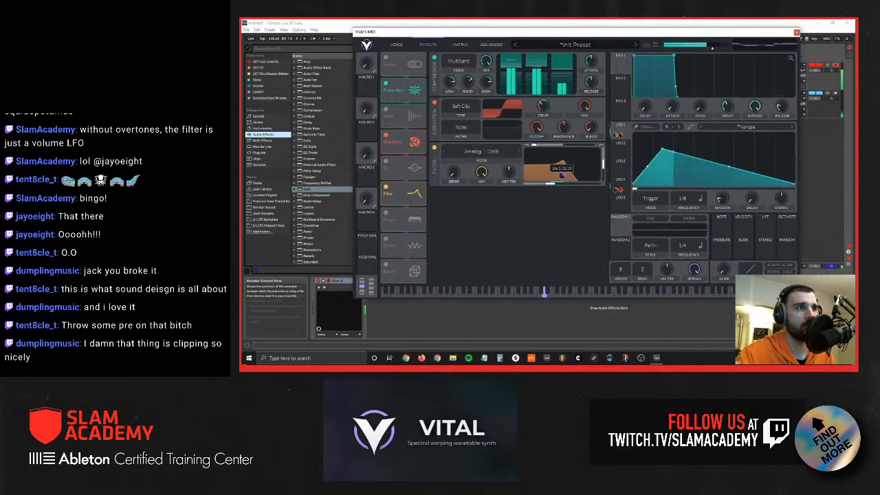
{"action": "left_click_drag", "start_coordinate": [562, 176], "coordinate": [562, 162]}
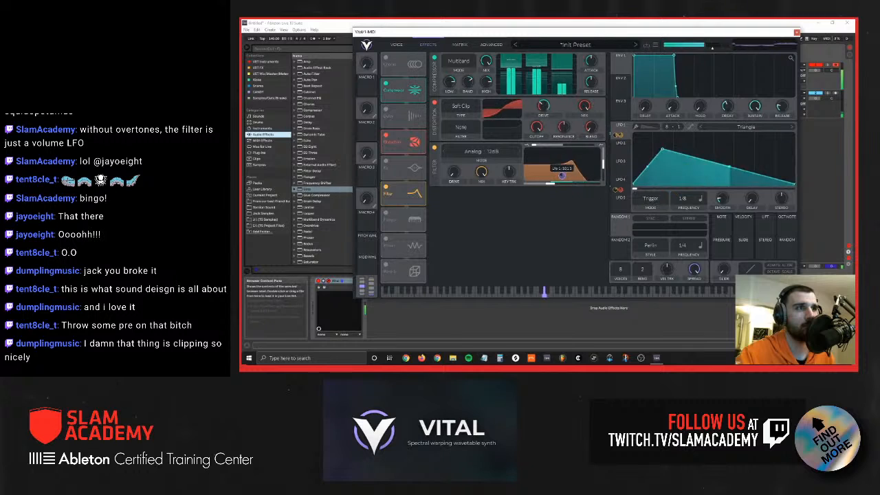
Step: Shape LFO 2 into a rising ramp at 2/1 and assign it to the effect filter's cutoff
{"action": "left_click", "coordinate": [617, 142]}
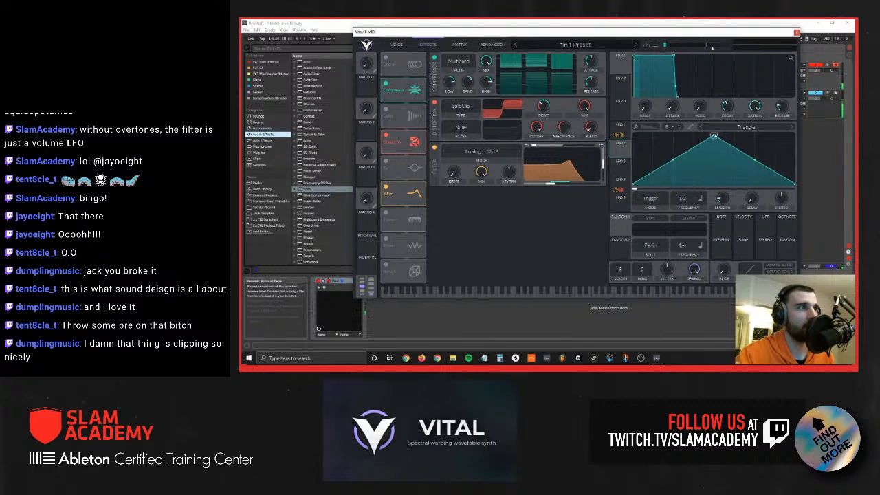
{"action": "left_click_drag", "start_coordinate": [713, 135], "coordinate": [796, 136]}
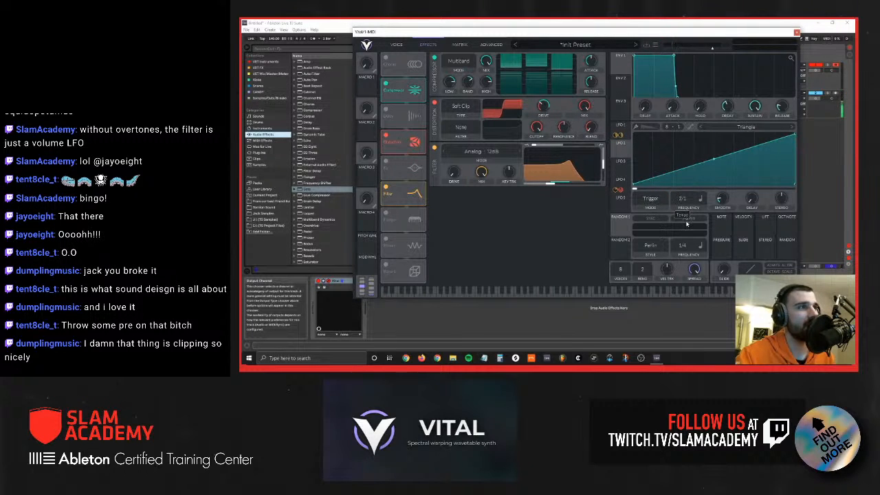
{"action": "left_click_drag", "start_coordinate": [616, 146], "coordinate": [554, 176]}
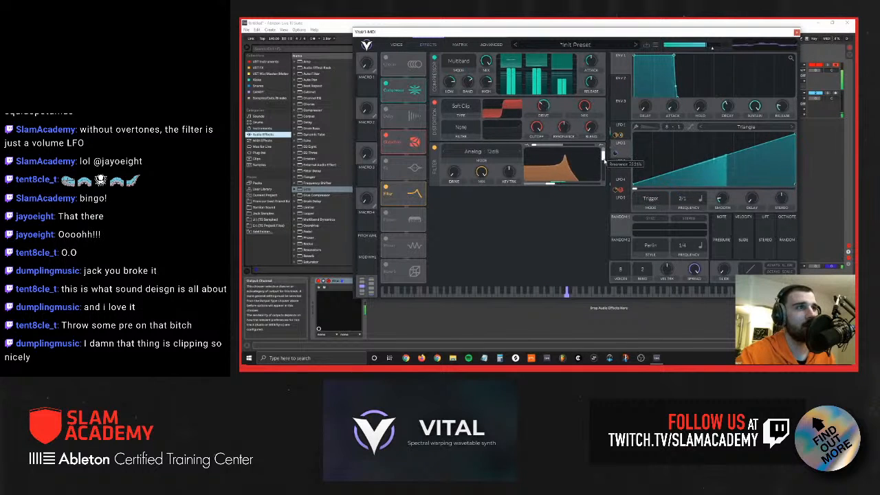
Step: Modulate Filter 1's cutoff with LFO 2 and raise the filter's base cutoff slightly
{"action": "left_click", "coordinate": [397, 45]}
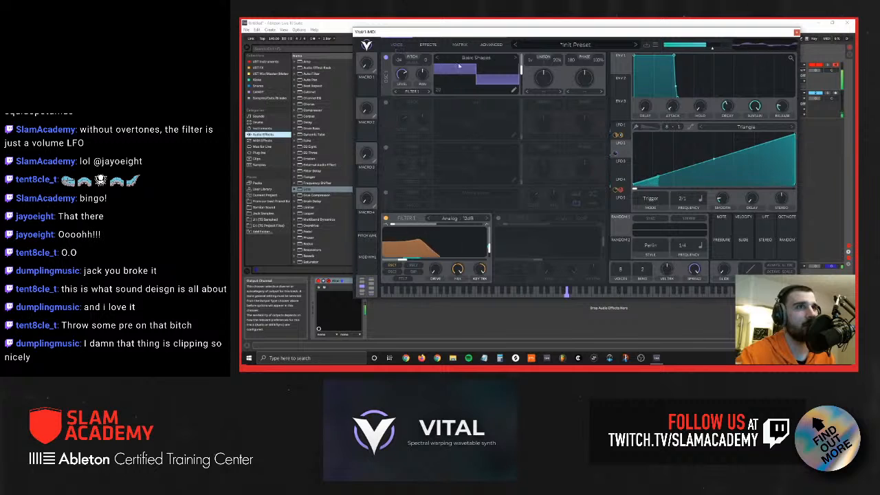
{"action": "left_click", "coordinate": [620, 183]}
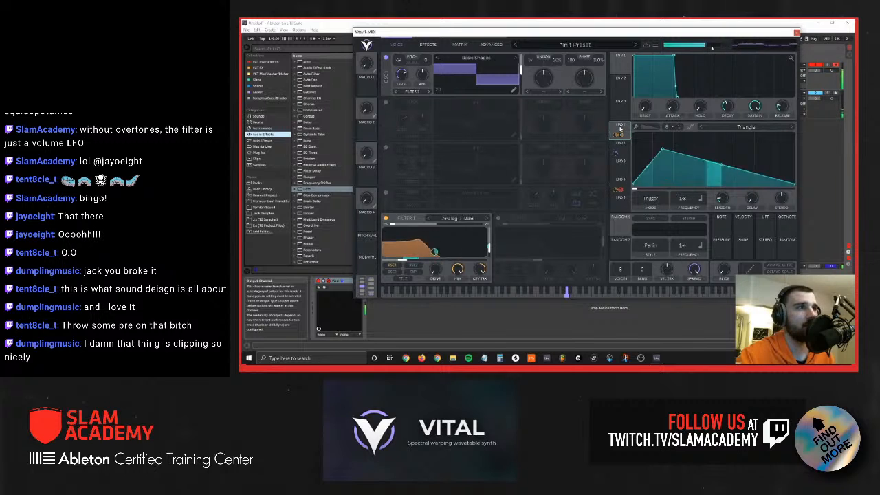
{"action": "left_click", "coordinate": [621, 187]}
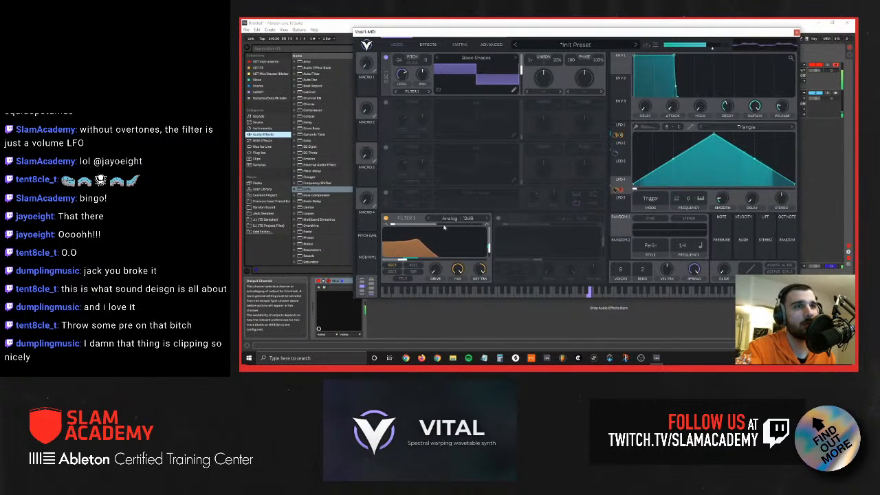
{"action": "left_click_drag", "start_coordinate": [620, 155], "coordinate": [426, 252]}
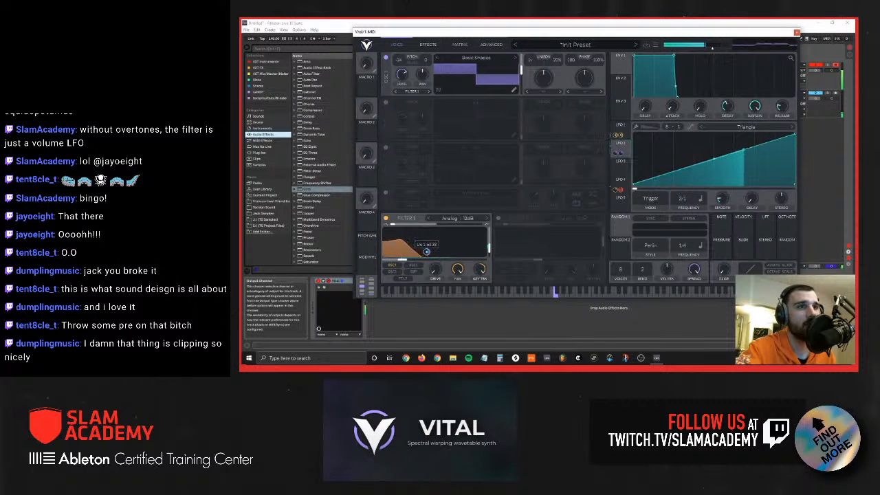
{"action": "left_click_drag", "start_coordinate": [402, 260], "coordinate": [408, 261]}
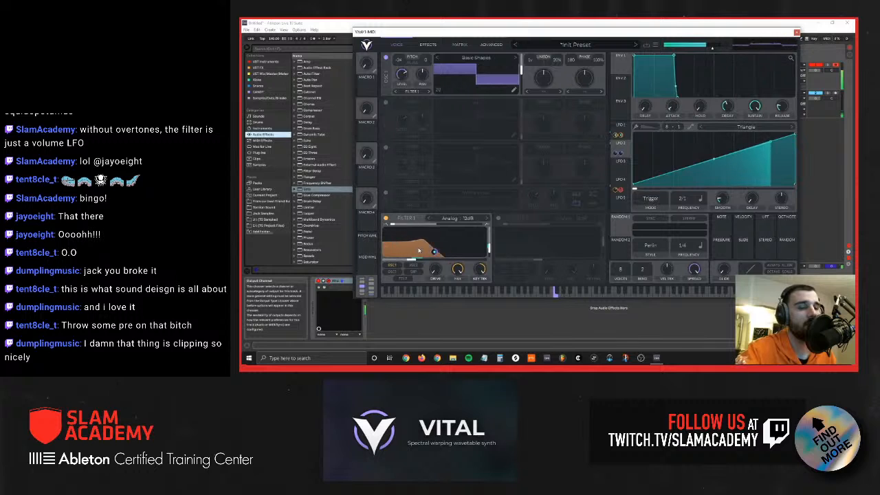
Step: Move the compressor after the filter in the effects chain and adjust its high-band gain
{"action": "left_click", "coordinate": [428, 44]}
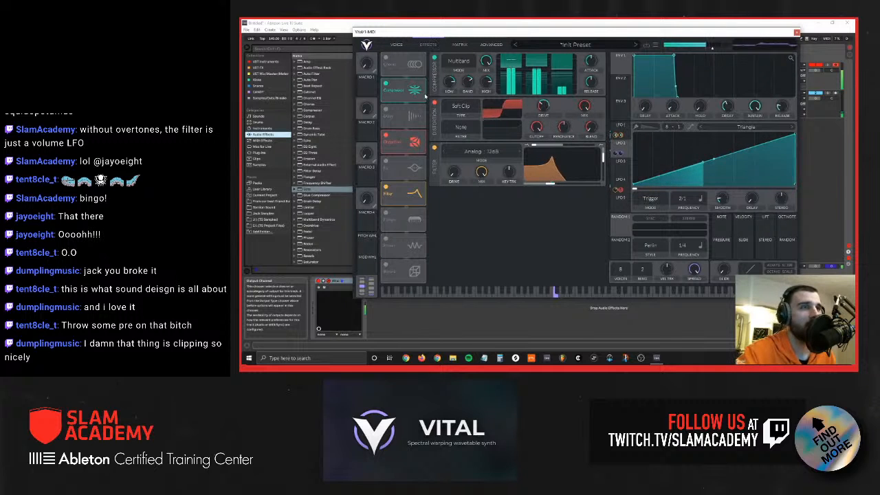
{"action": "left_click_drag", "start_coordinate": [404, 87], "coordinate": [421, 194]}
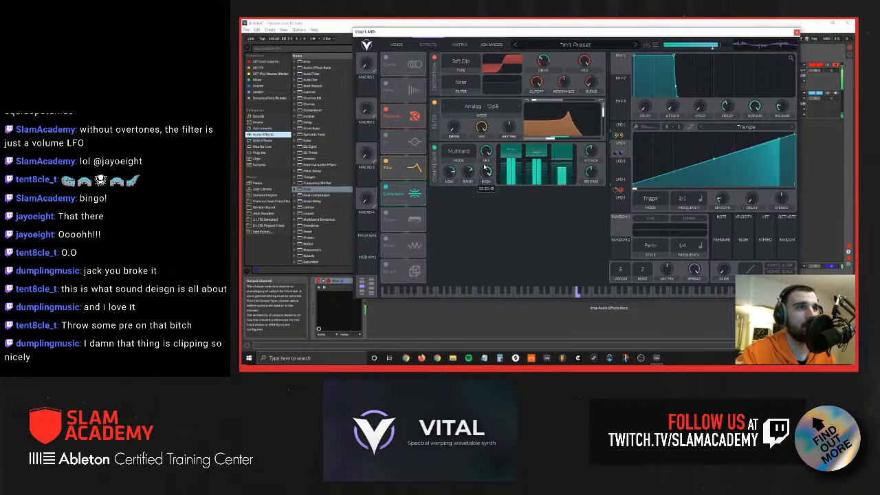
{"action": "left_click_drag", "start_coordinate": [486, 177], "coordinate": [484, 171]}
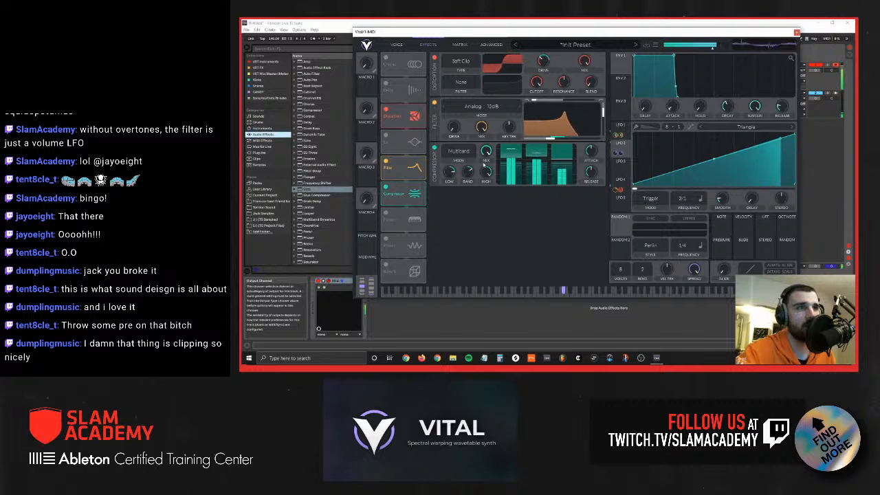
Step: Enable the reverb, place it before the compressor in the effects chain, and enable the phaser
{"action": "left_click", "coordinate": [386, 265]}
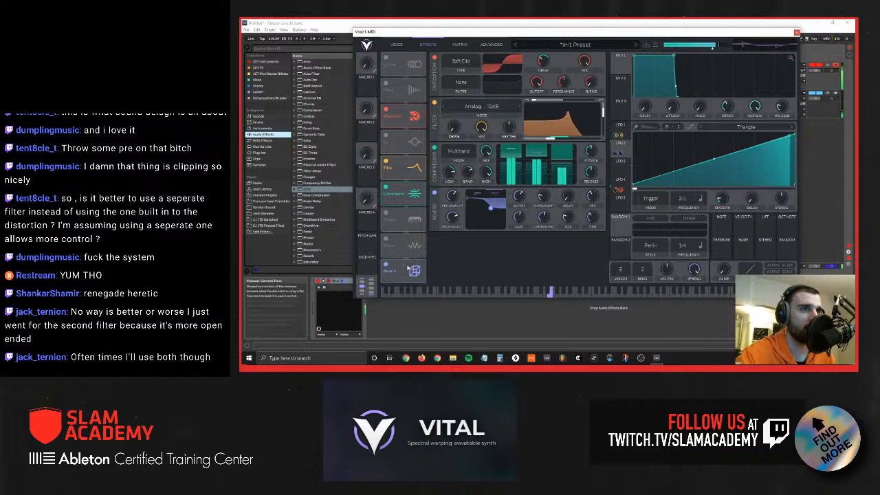
{"action": "left_click_drag", "start_coordinate": [404, 271], "coordinate": [403, 194]}
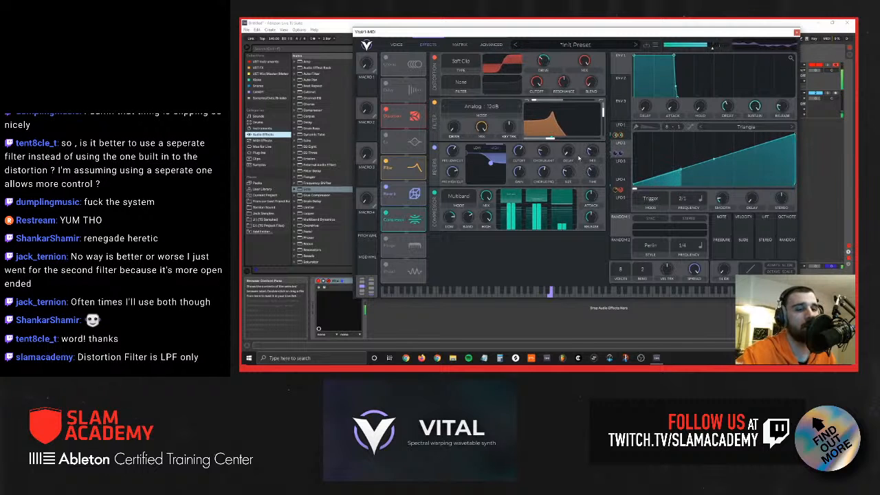
{"action": "left_click", "coordinate": [386, 266]}
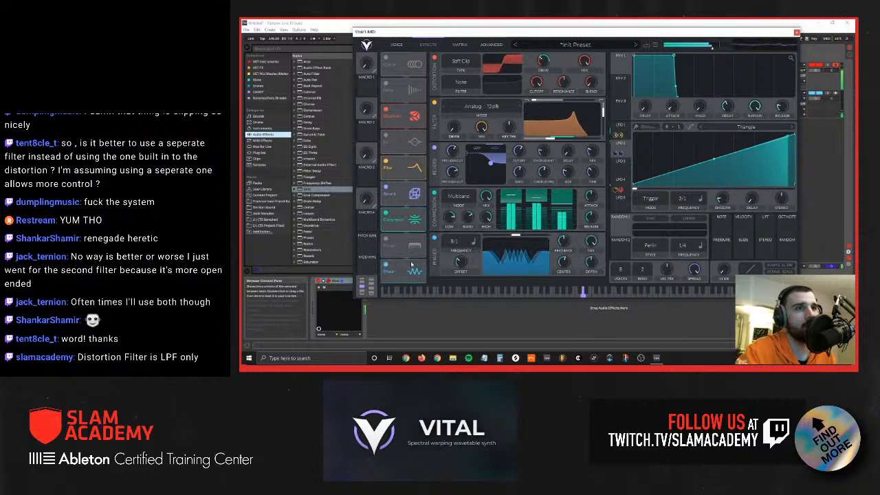
Step: Move the phaser before the compressor, set its frequency to Freeze, modulate its offset with LFO 4, and adjust its depth
{"action": "left_click_drag", "start_coordinate": [402, 269], "coordinate": [411, 221]}
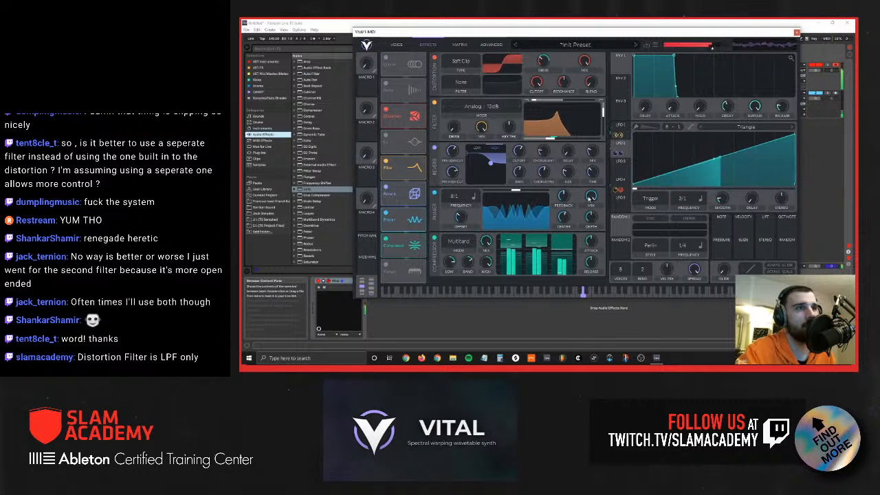
{"action": "left_click_drag", "start_coordinate": [463, 199], "coordinate": [463, 218]}
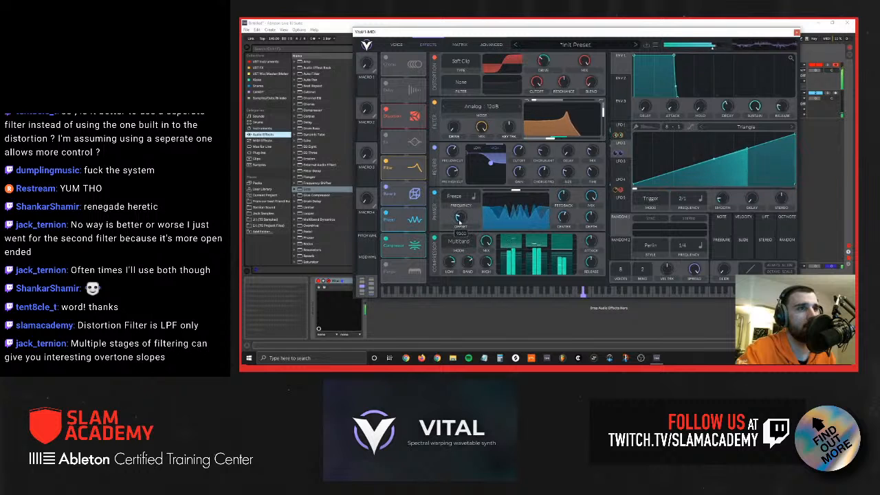
{"action": "left_click_drag", "start_coordinate": [619, 185], "coordinate": [461, 219]}
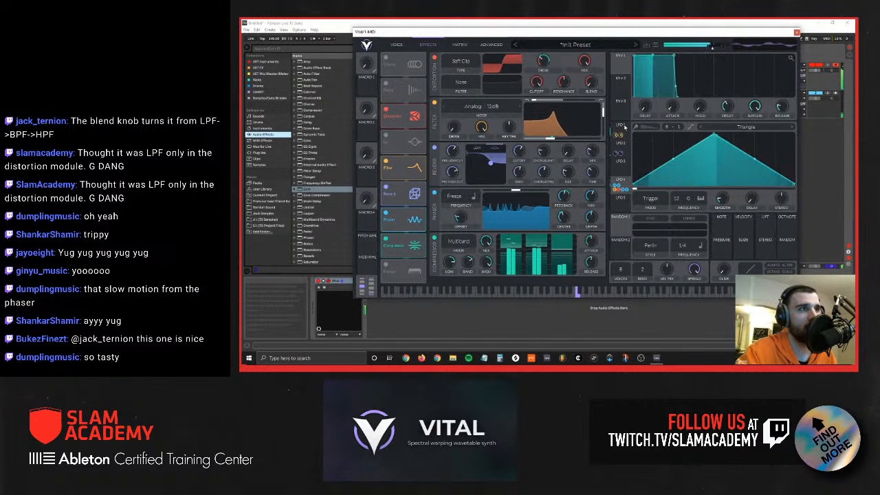
{"action": "left_click_drag", "start_coordinate": [592, 211], "coordinate": [590, 216]}
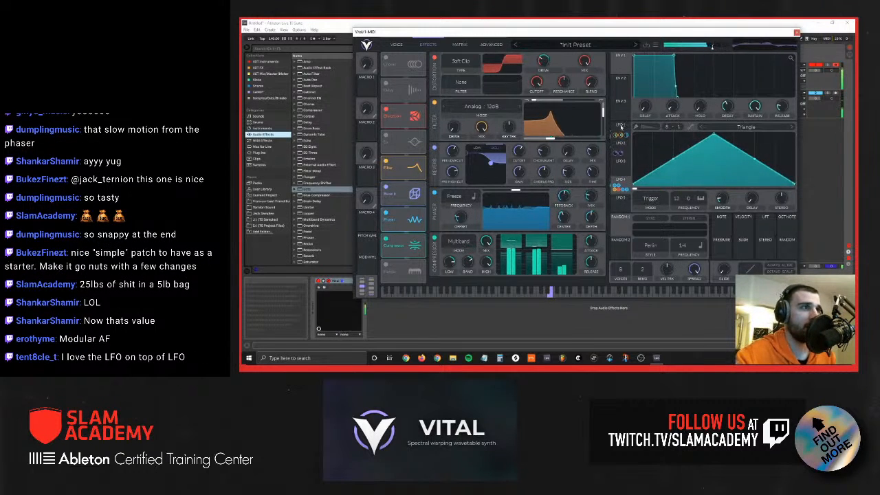
Step: Review the first oscillator's spectral morph types and LFO 1's shape and rate alongside the voice settings
{"action": "left_click", "coordinate": [396, 45]}
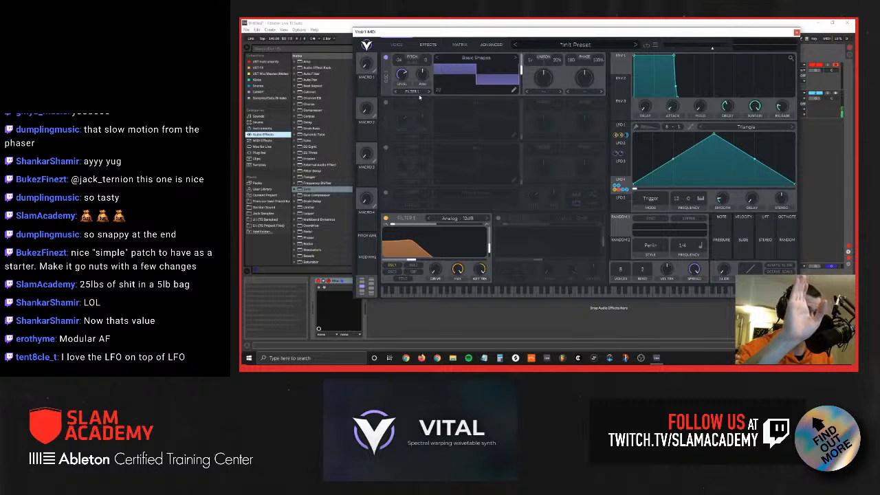
{"action": "left_click", "coordinate": [541, 91]}
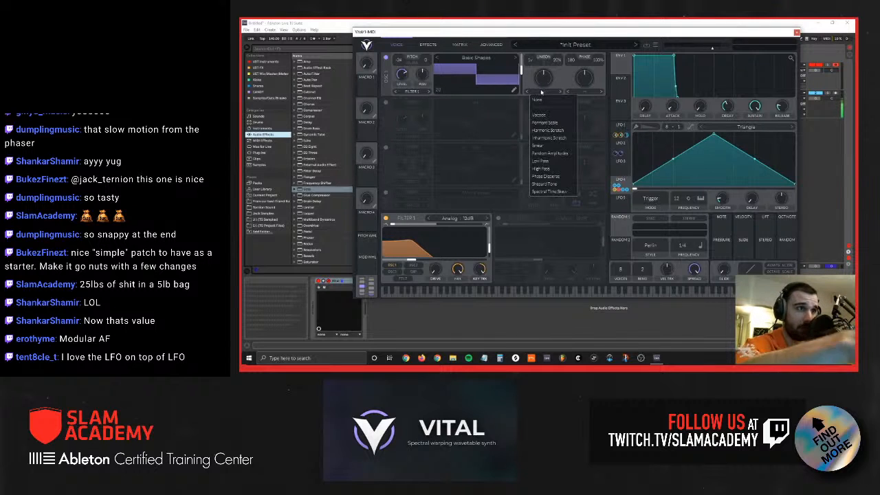
{"action": "left_click", "coordinate": [621, 126]}
{"action": "left_click", "coordinate": [621, 127]}
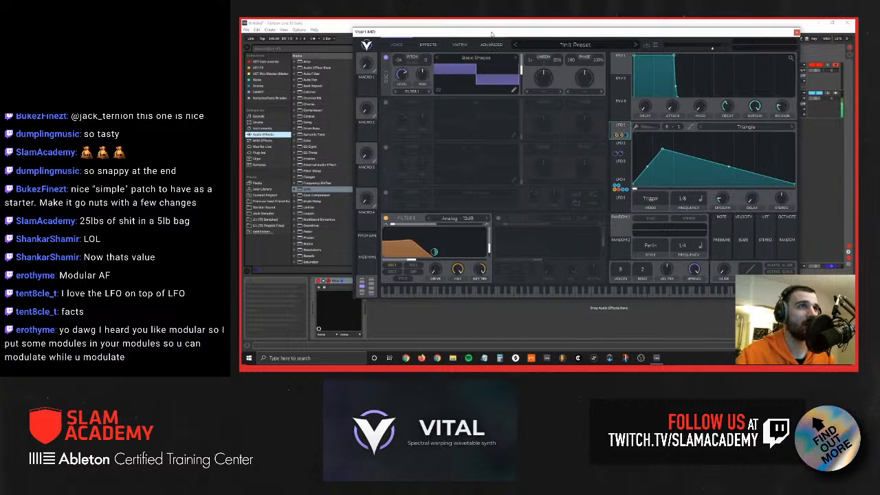
{"action": "left_click_drag", "start_coordinate": [492, 33], "coordinate": [483, 32]}
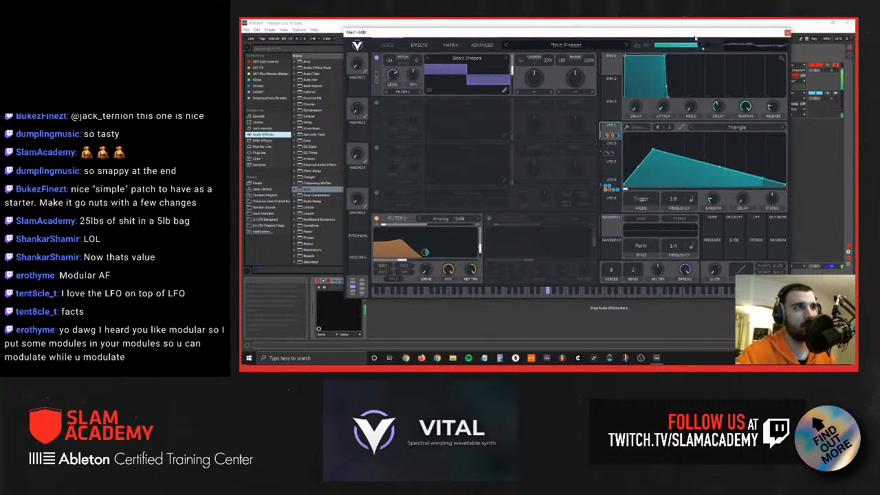
Step: Load the Dino Shout bass preset and return to its voice settings
{"action": "left_click", "coordinate": [591, 46]}
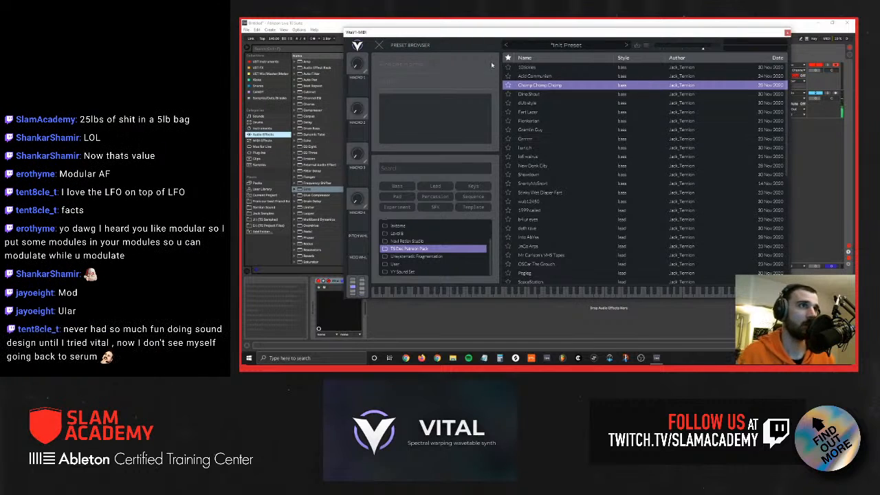
{"action": "left_click_drag", "start_coordinate": [470, 32], "coordinate": [492, 27]}
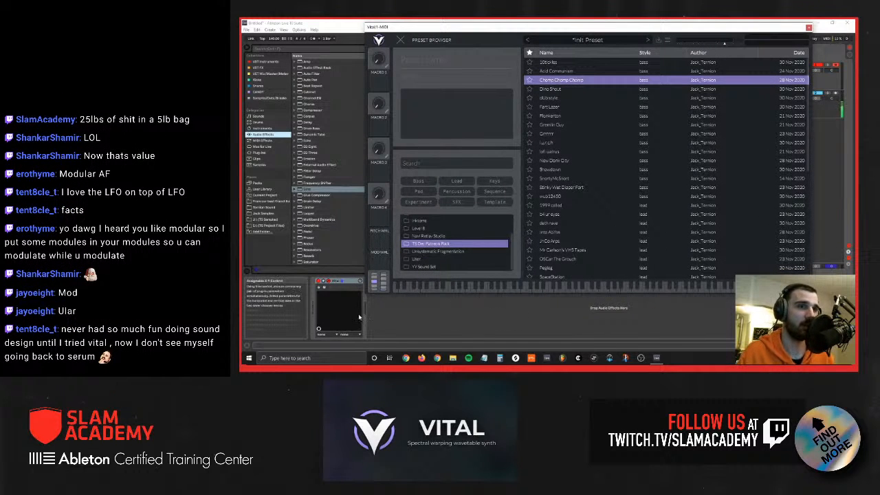
{"action": "left_click", "coordinate": [626, 90]}
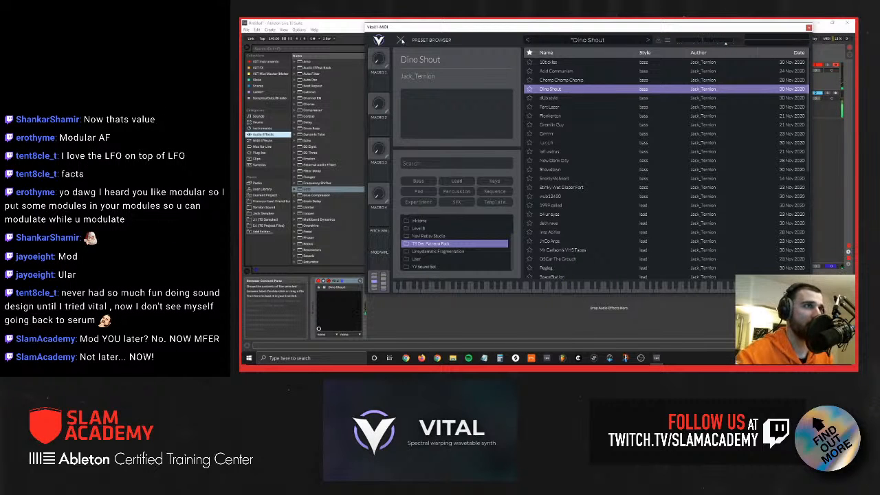
{"action": "left_click", "coordinate": [401, 40]}
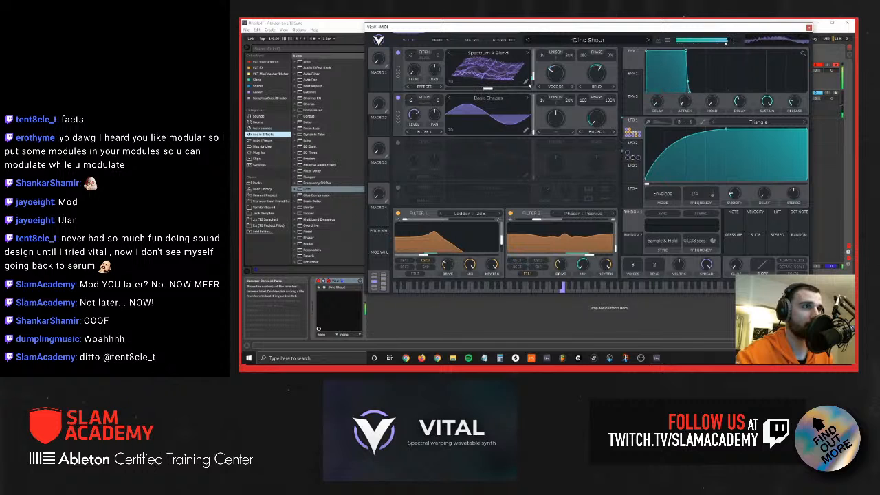
Step: Vary oscillator 1's wavetable position and audition the patch with oscillator 2 switched off and back on
{"action": "left_click_drag", "start_coordinate": [534, 79], "coordinate": [535, 76]}
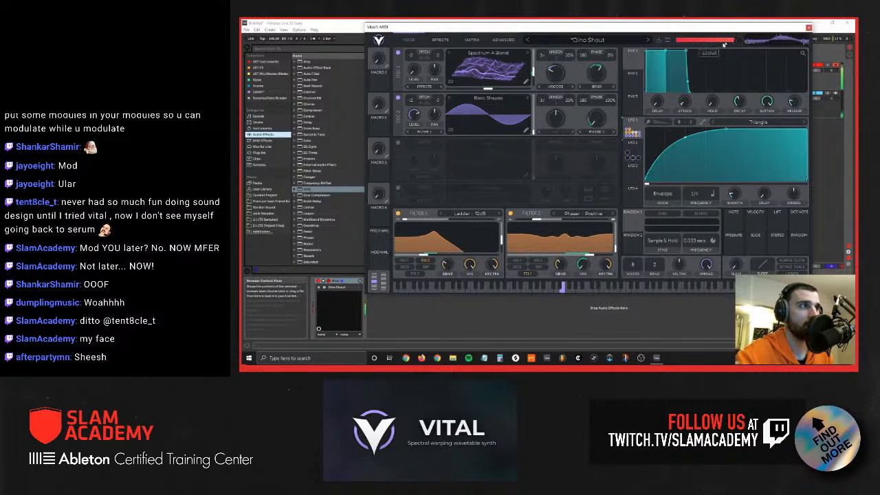
{"action": "mouse_move", "coordinate": [533, 72]}
{"action": "left_mouse_down"}
{"action": "mouse_move", "coordinate": [532, 83]}
{"action": "mouse_move", "coordinate": [533, 75]}
{"action": "left_mouse_up"}
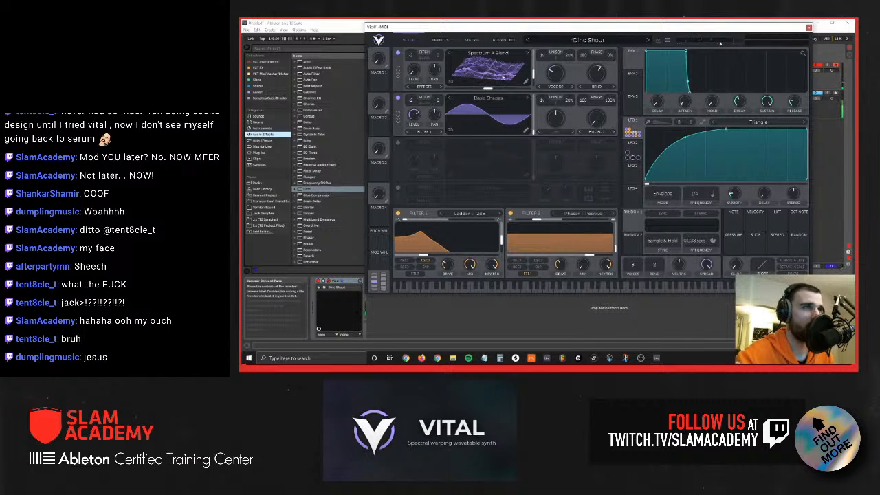
{"action": "left_click", "coordinate": [397, 98]}
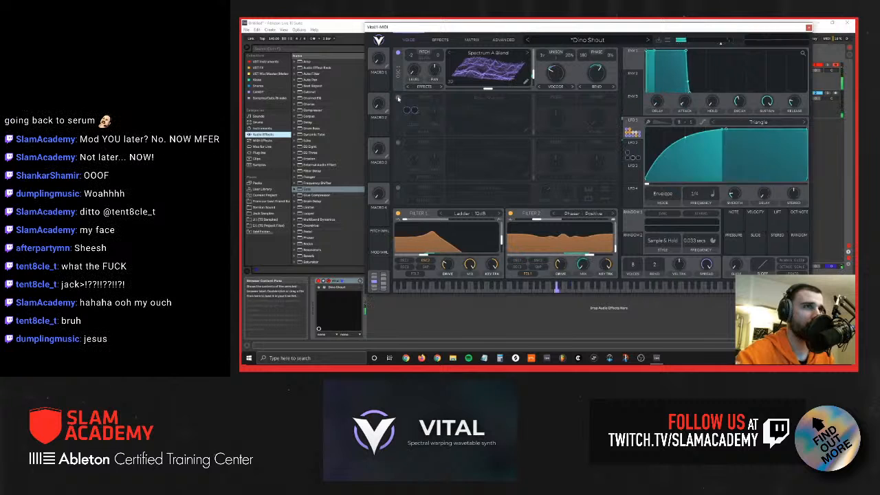
{"action": "left_click", "coordinate": [397, 97]}
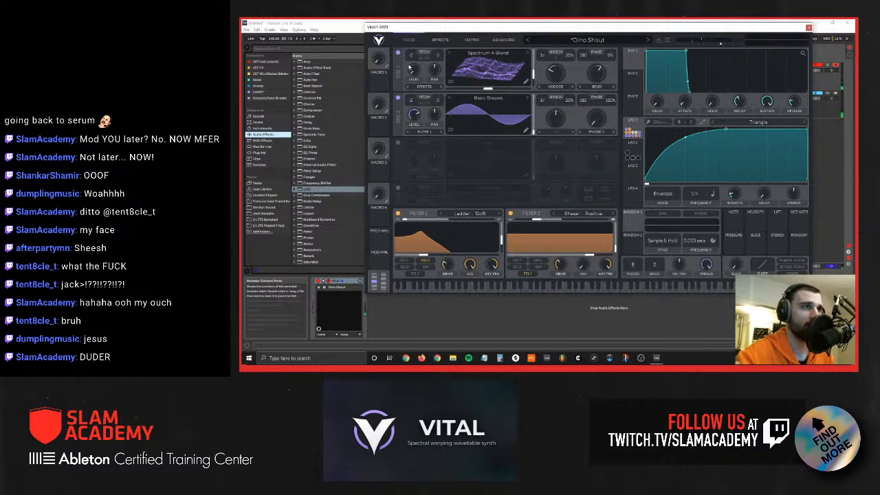
{"action": "left_click_drag", "start_coordinate": [532, 78], "coordinate": [530, 77]}
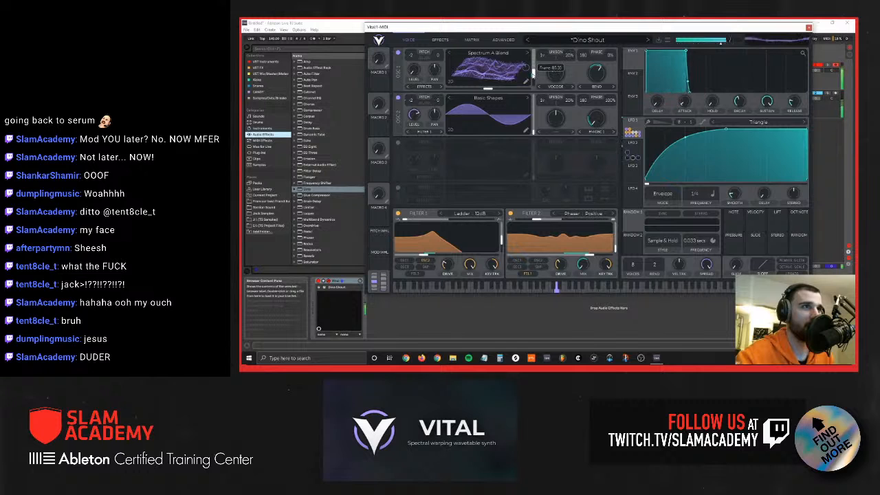
Step: Examine the Dino Shout effects chain from the chorus and distortion through to the compressor and filter
{"action": "left_click", "coordinate": [440, 39]}
{"action": "scroll", "coordinate": [517, 147], "scroll_direction": "down", "scroll_amount": 2}
{"action": "scroll", "coordinate": [522, 158], "scroll_direction": "up", "scroll_amount": 2}
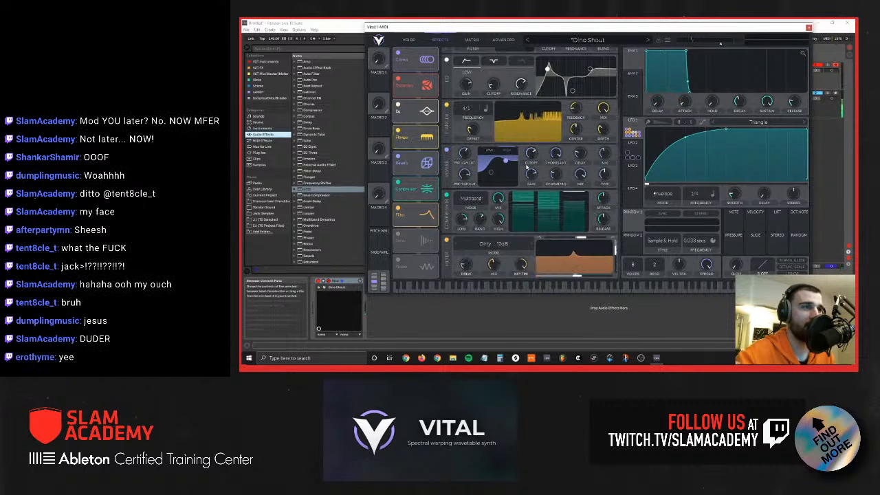
{"action": "scroll", "coordinate": [526, 166], "scroll_direction": "down", "scroll_amount": 3}
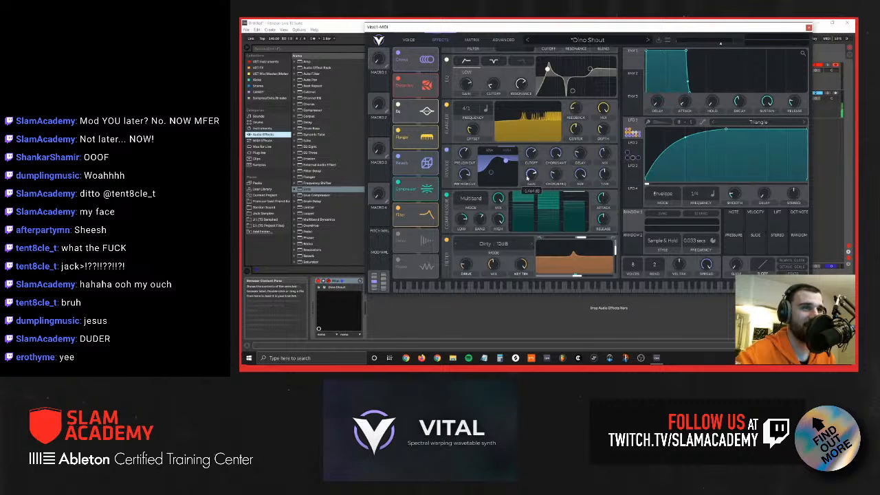
{"action": "scroll", "coordinate": [529, 180], "scroll_direction": "up", "scroll_amount": 3}
{"action": "scroll", "coordinate": [531, 186], "scroll_direction": "down", "scroll_amount": 3}
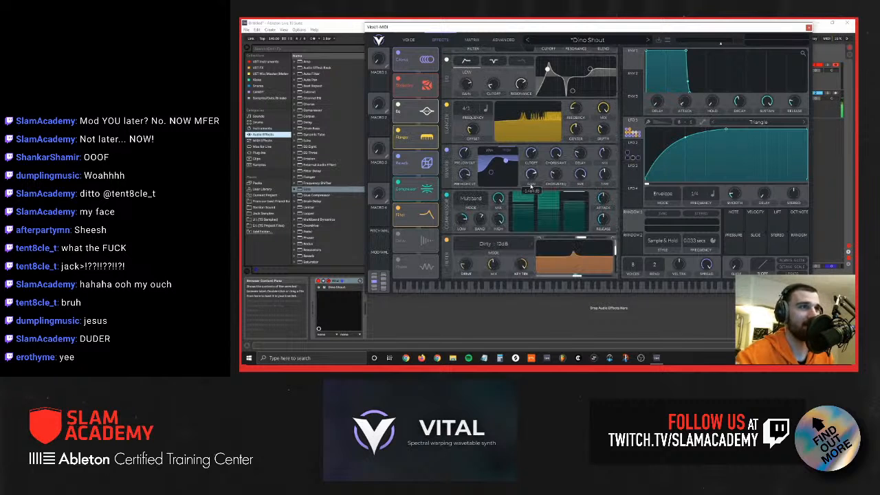
{"action": "scroll", "coordinate": [531, 185], "scroll_direction": "up", "scroll_amount": 3}
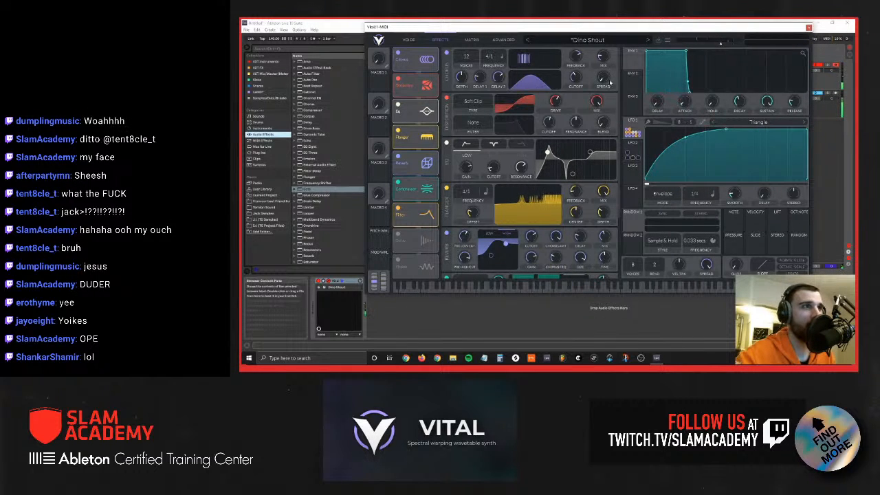
{"action": "scroll", "coordinate": [610, 83], "scroll_direction": "down", "scroll_amount": 3}
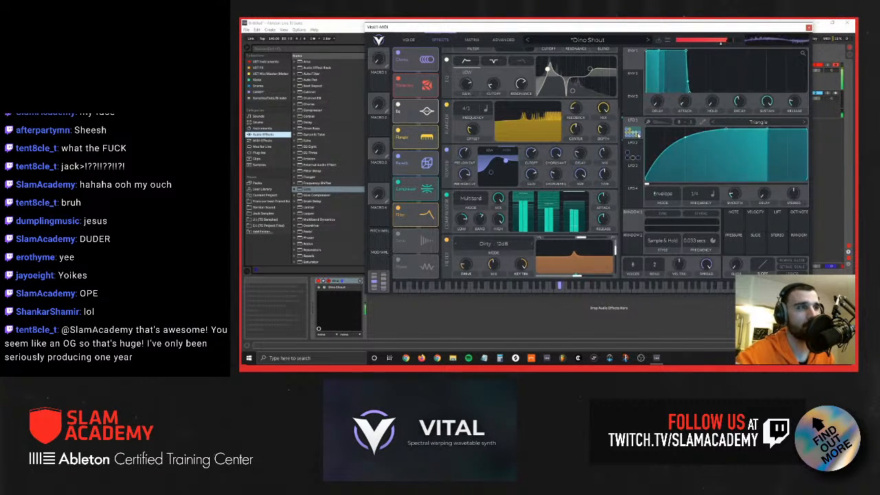
{"action": "scroll", "coordinate": [584, 131], "scroll_direction": "up", "scroll_amount": 3}
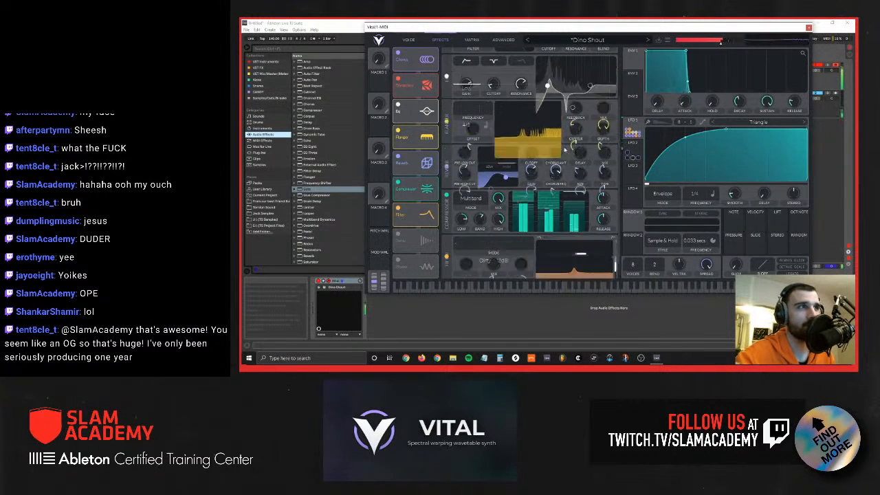
Step: Load the dUb style preset and view the spectral morph types available for oscillator 1
{"action": "left_click", "coordinate": [648, 40]}
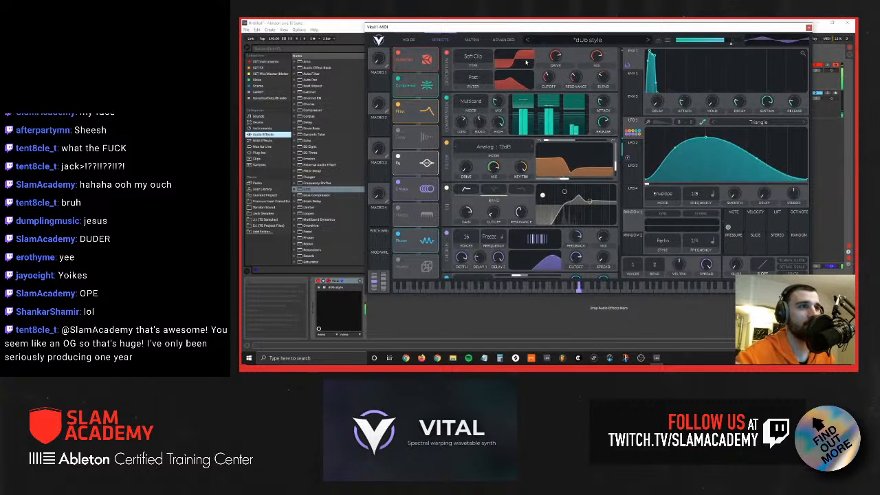
{"action": "left_click", "coordinate": [408, 40]}
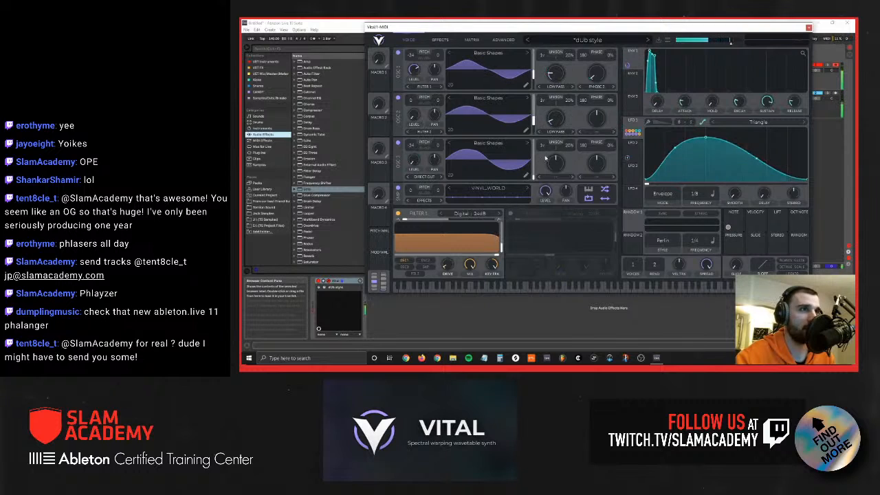
{"action": "left_click", "coordinate": [560, 87]}
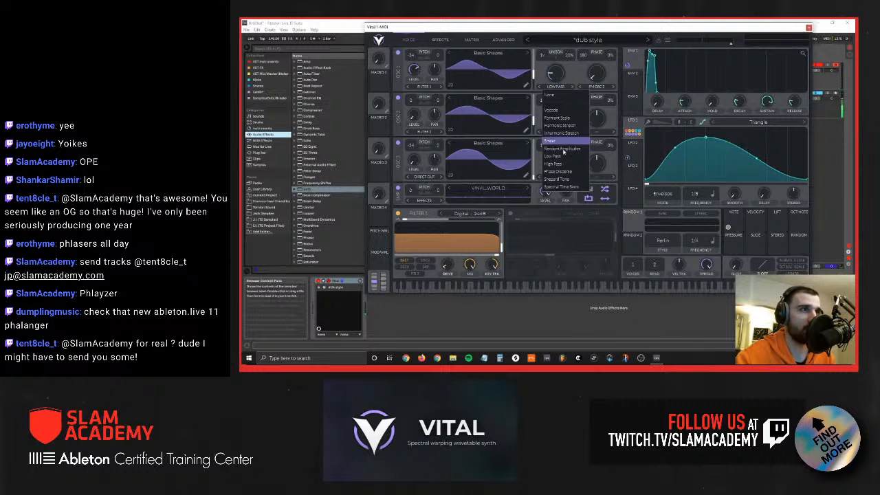
{"action": "left_click", "coordinate": [586, 71]}
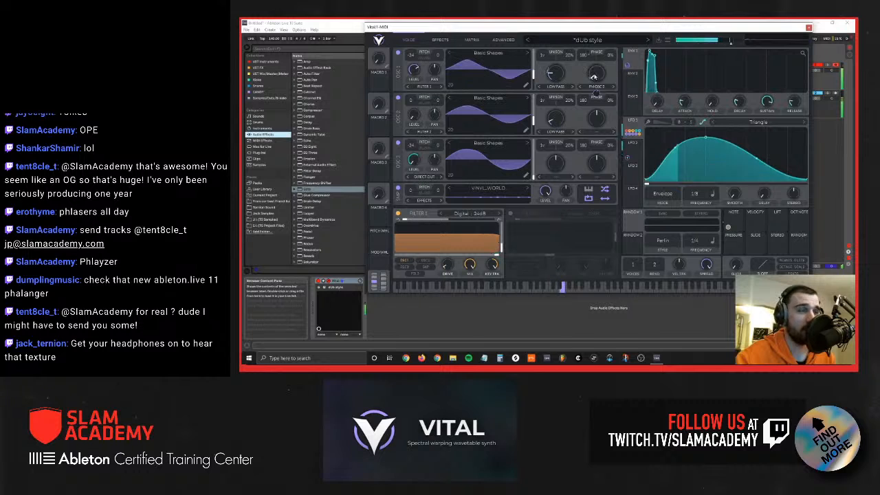
Step: Inspect the LFO 2 and LFO 1 modulations around oscillator 1's phase distortion, and lower Filter 1's cutoff slightly
{"action": "left_click_drag", "start_coordinate": [631, 153], "coordinate": [584, 53]}
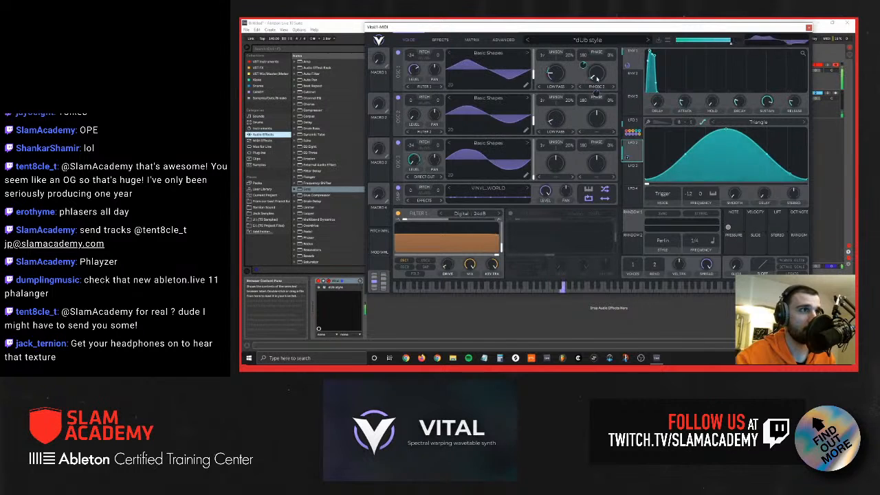
{"action": "left_click", "coordinate": [632, 128]}
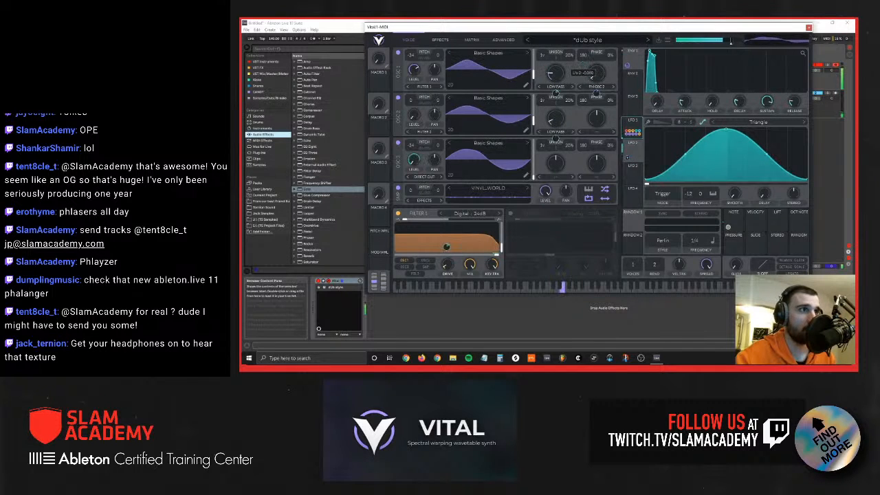
{"action": "mouse_move", "coordinate": [592, 77]}
{"action": "left_mouse_down"}
{"action": "mouse_move", "coordinate": [589, 53]}
{"action": "mouse_move", "coordinate": [592, 77]}
{"action": "left_mouse_up"}
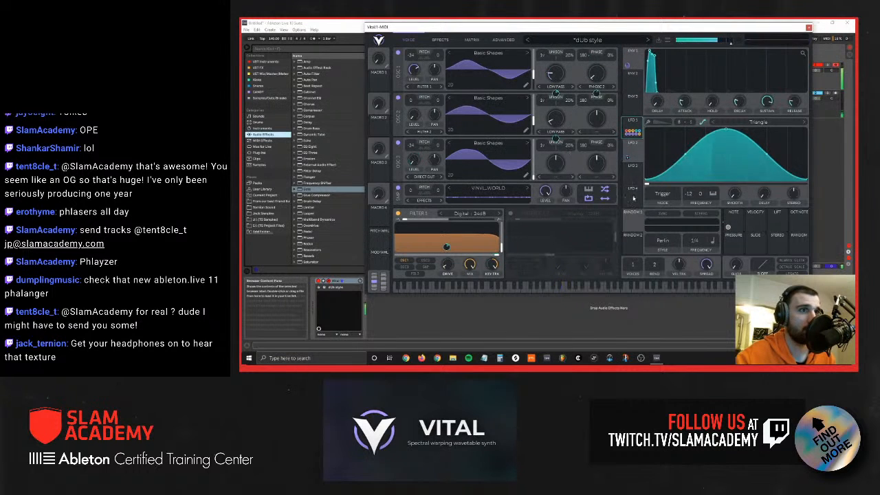
{"action": "mouse_move", "coordinate": [501, 260]}
{"action": "left_mouse_down"}
{"action": "mouse_move", "coordinate": [428, 256]}
{"action": "mouse_move", "coordinate": [488, 257]}
{"action": "left_mouse_up"}
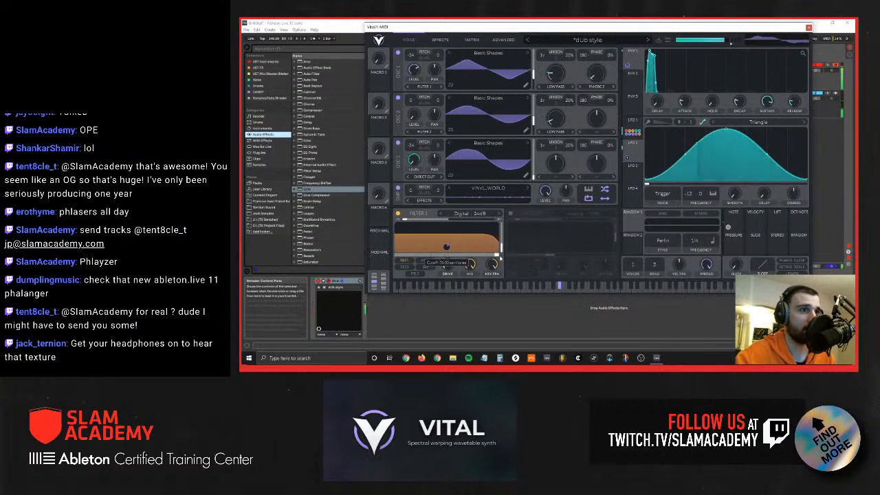
Step: Examine the dUb style preset's effects chain together with its oscillators and vinyl sample layer
{"action": "left_click", "coordinate": [440, 40]}
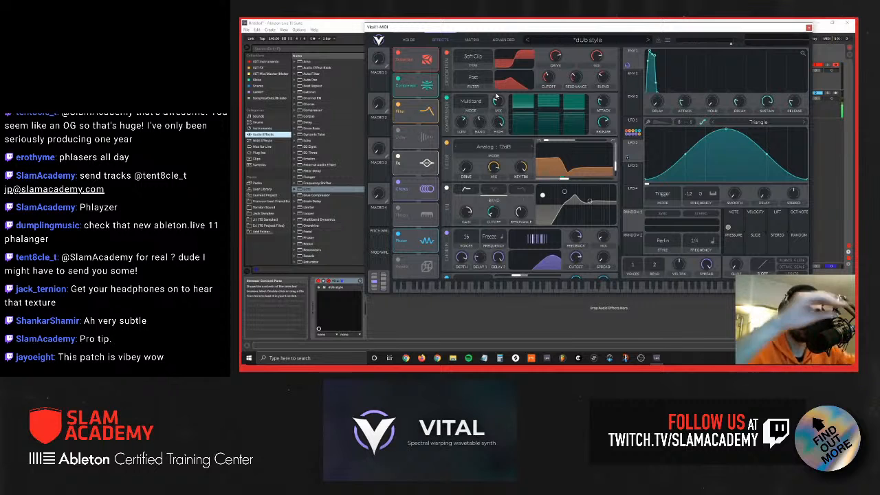
{"action": "left_click", "coordinate": [409, 40]}
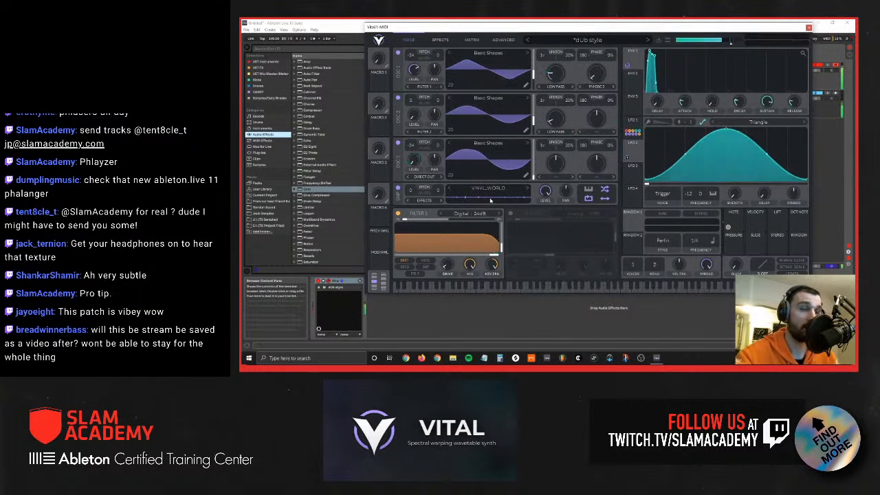
{"action": "left_click", "coordinate": [444, 40]}
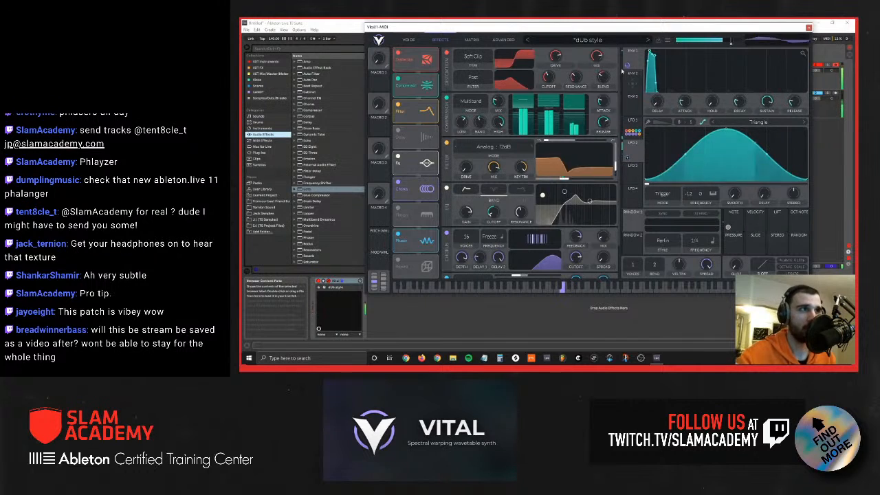
{"action": "mouse_move", "coordinate": [556, 58]}
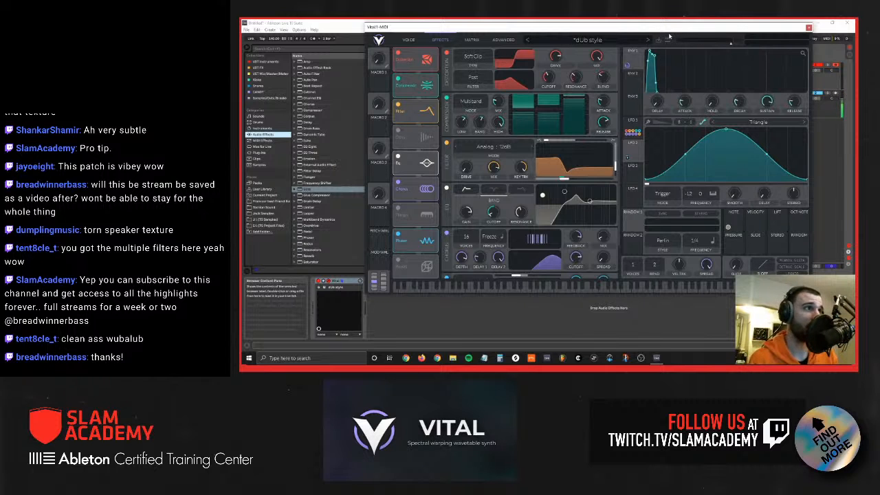
Step: Display the dUb style preset's oscillators alongside LFO 2's triangle shape
{"action": "left_click_drag", "start_coordinate": [668, 28], "coordinate": [645, 40]}
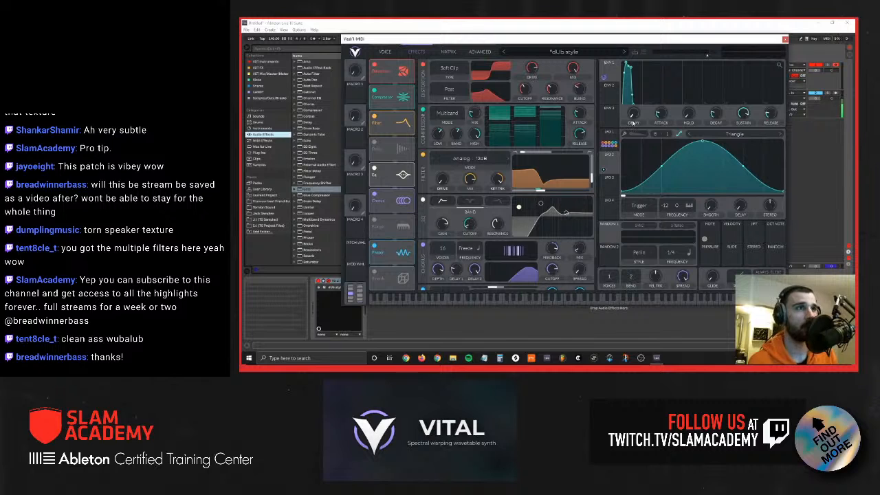
{"action": "left_click", "coordinate": [384, 51]}
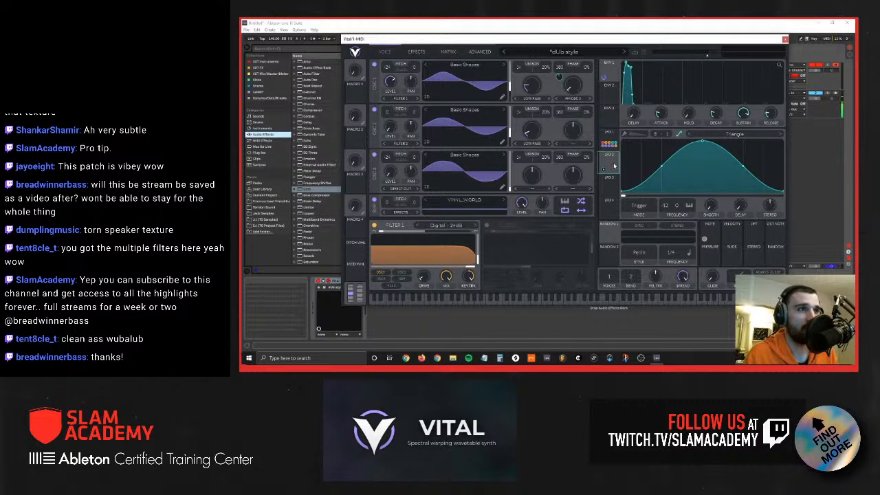
{"action": "left_click_drag", "start_coordinate": [613, 156], "coordinate": [481, 81]}
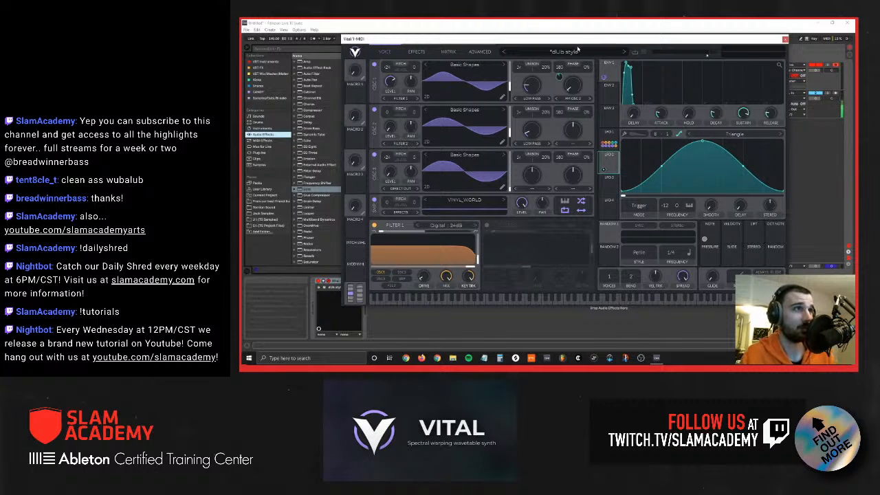
{"action": "left_click_drag", "start_coordinate": [581, 39], "coordinate": [554, 51]}
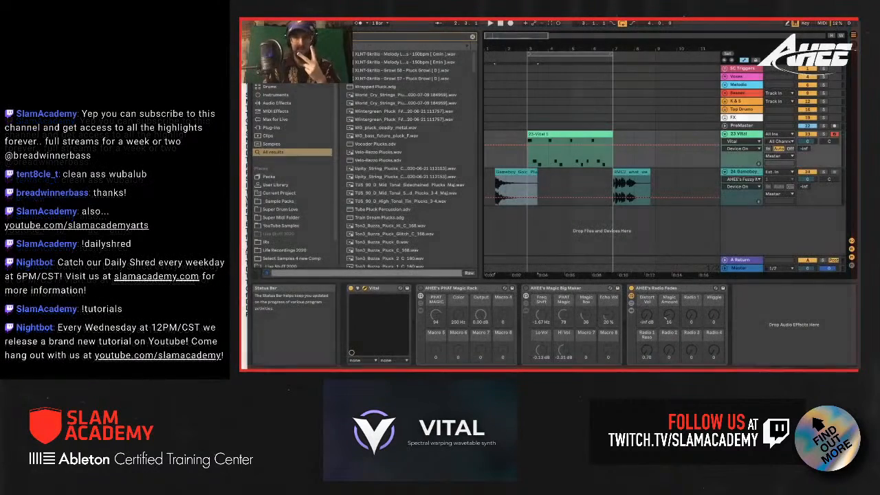
Step: Show the Vital window, search the browser for "bug" and load Bug.wav as oscillator 1's wavetable
{"action": "key", "text": "super+alt+p"}
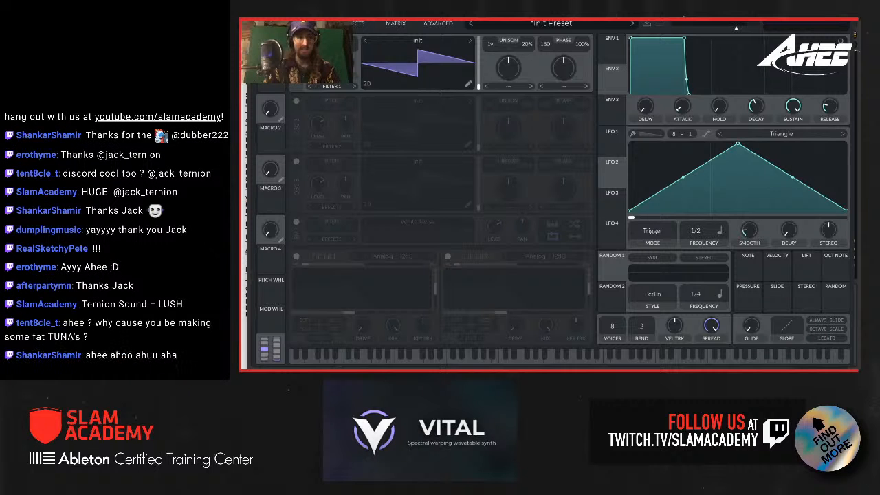
{"action": "left_click_drag", "start_coordinate": [584, 20], "coordinate": [722, 19]}
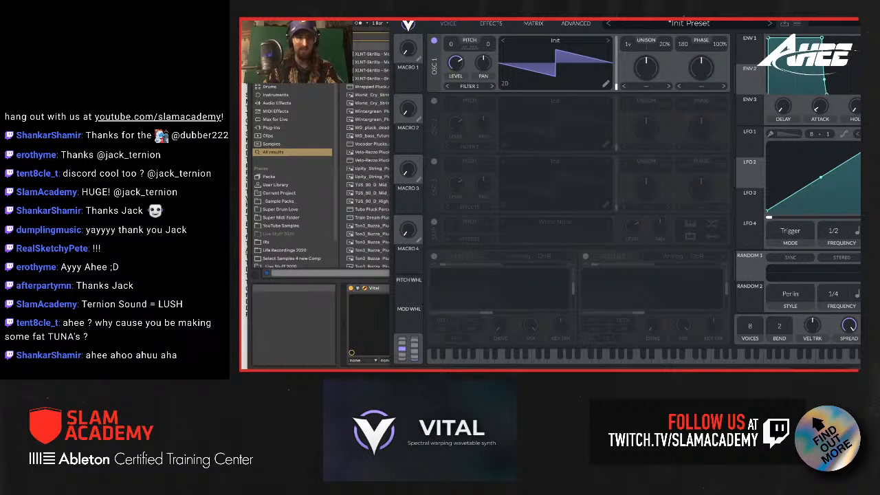
{"action": "type", "text": "bug"}
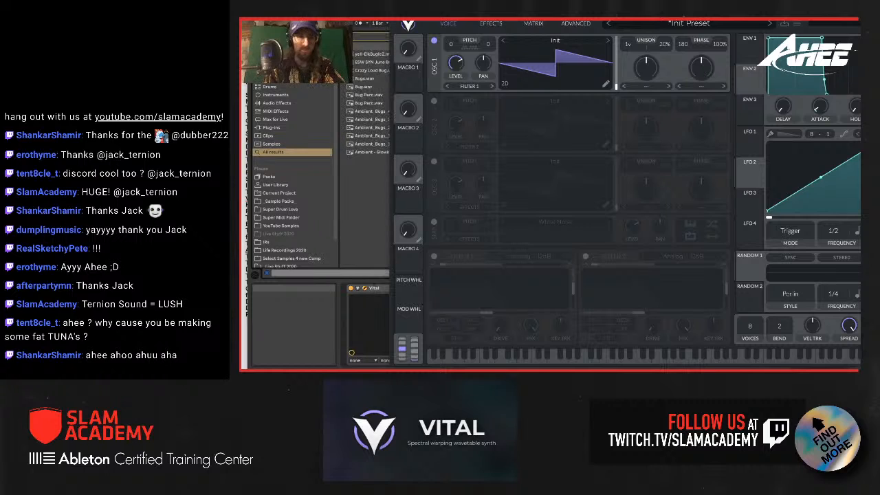
{"action": "left_click", "coordinate": [364, 88]}
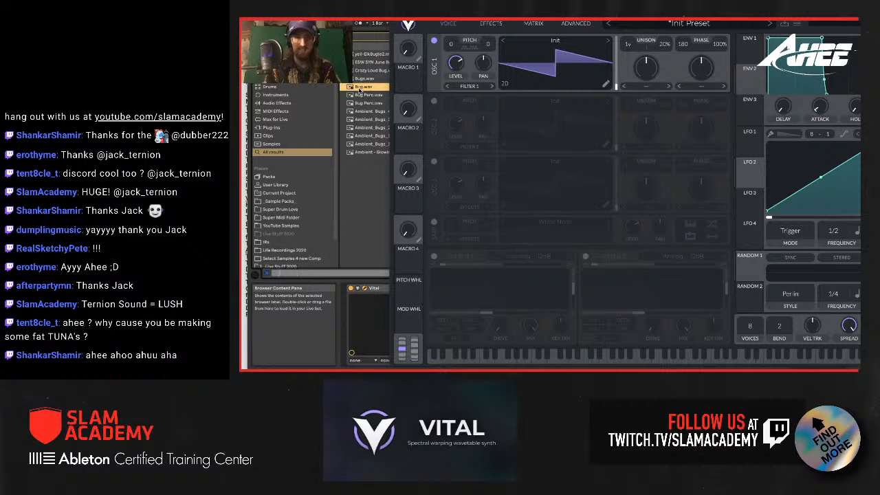
{"action": "left_click_drag", "start_coordinate": [359, 91], "coordinate": [548, 58]}
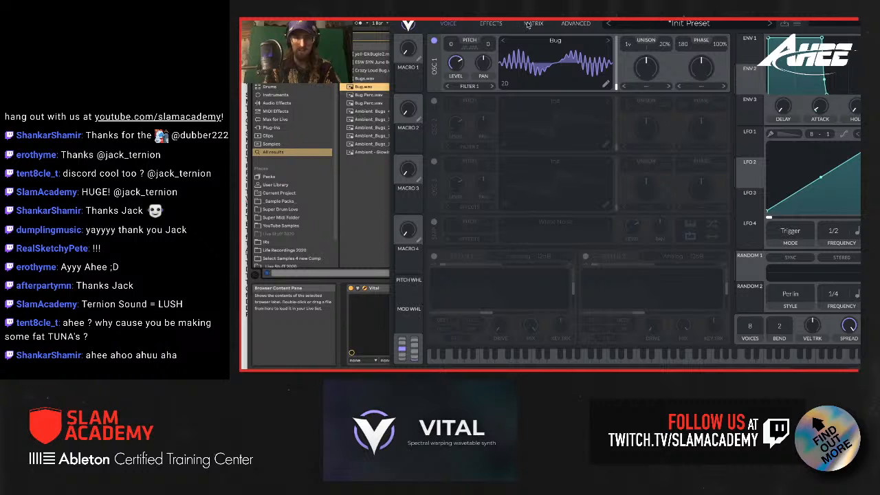
{"action": "left_click_drag", "start_coordinate": [528, 20], "coordinate": [403, 19]}
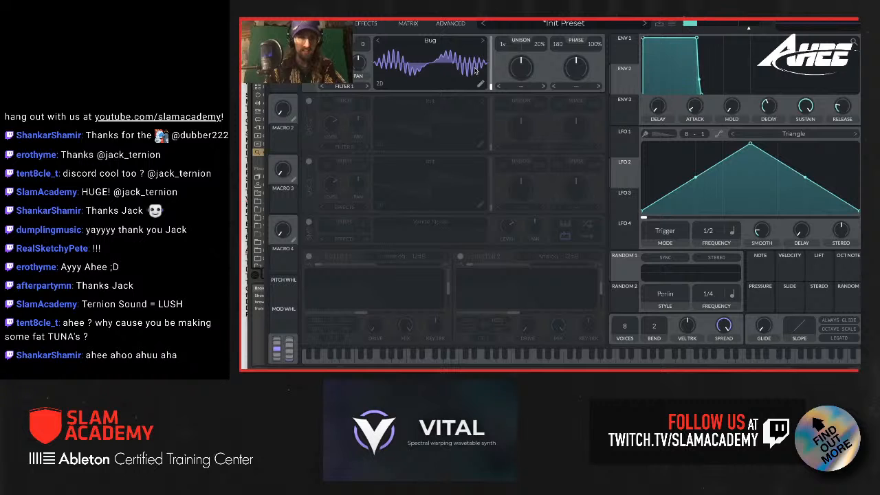
{"action": "mouse_move", "coordinate": [491, 84]}
{"action": "left_mouse_down"}
{"action": "mouse_move", "coordinate": [492, 33]}
{"action": "mouse_move", "coordinate": [495, 85]}
{"action": "left_mouse_up"}
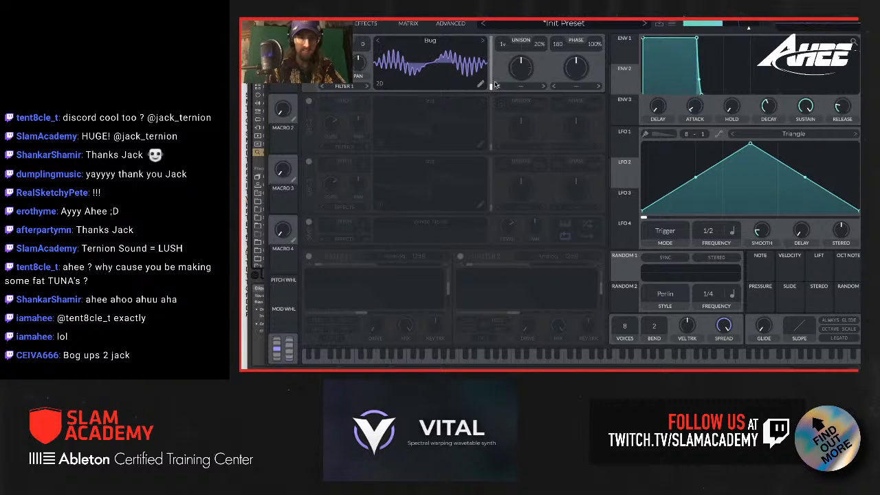
Step: Enable oscillator 2 and load the Basic Shapes wavetable from Favorites into it
{"action": "left_click", "coordinate": [309, 101]}
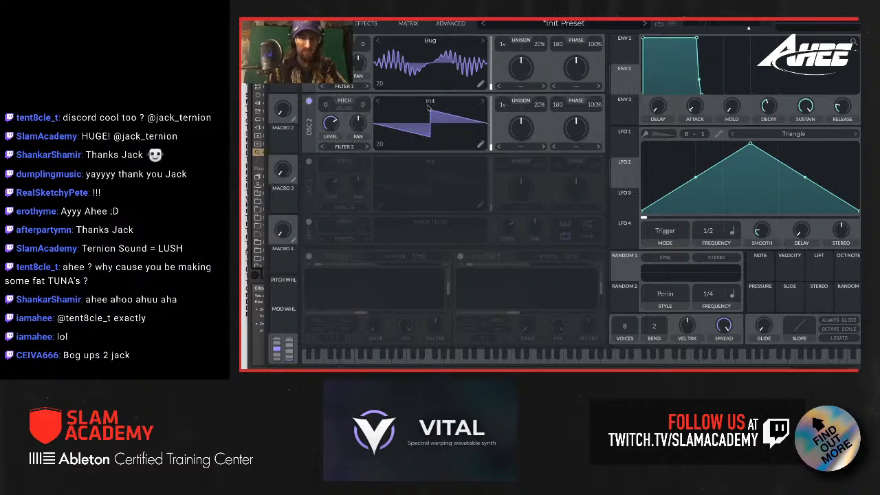
{"action": "left_click", "coordinate": [429, 103]}
{"action": "left_click", "coordinate": [527, 120]}
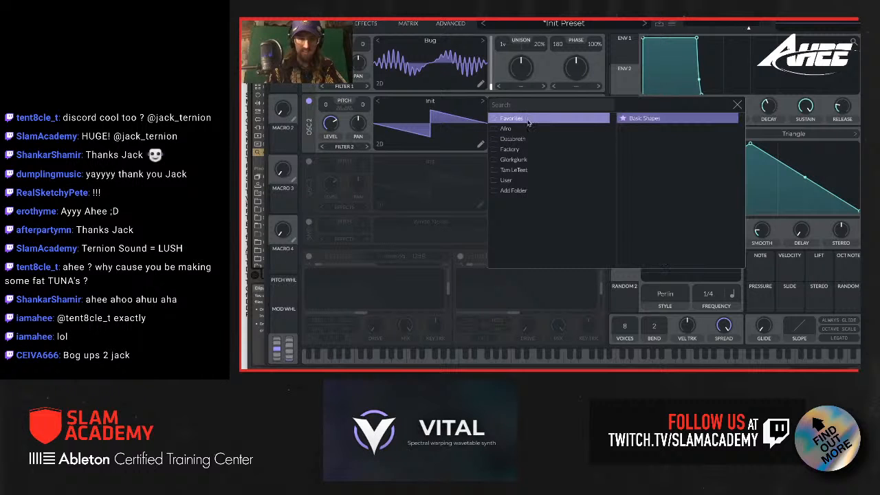
{"action": "left_click", "coordinate": [653, 120]}
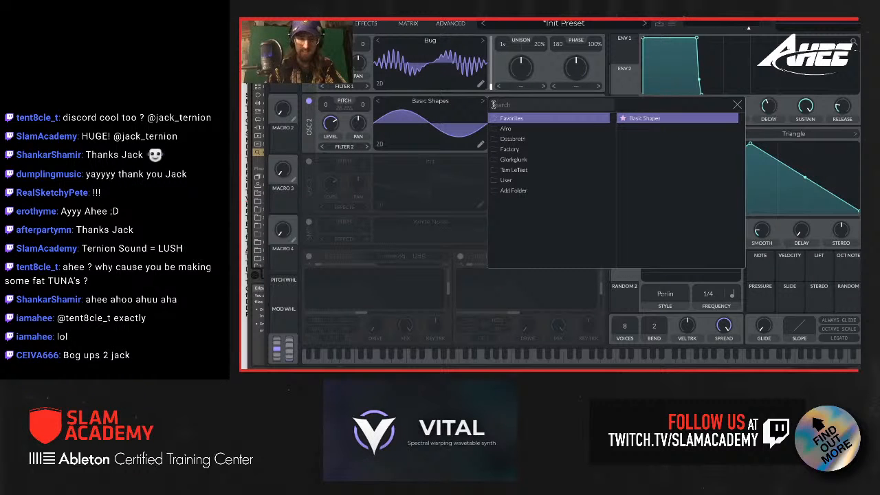
{"action": "left_click", "coordinate": [451, 130]}
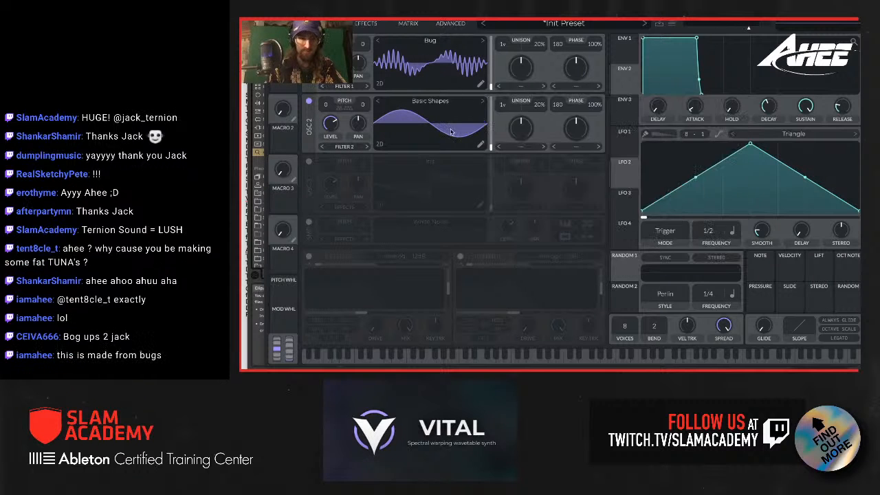
Step: Set oscillator 2's phase distortion to FM Osc 1 and offset its amount from center
{"action": "left_click", "coordinate": [580, 148]}
{"action": "left_click", "coordinate": [573, 253]}
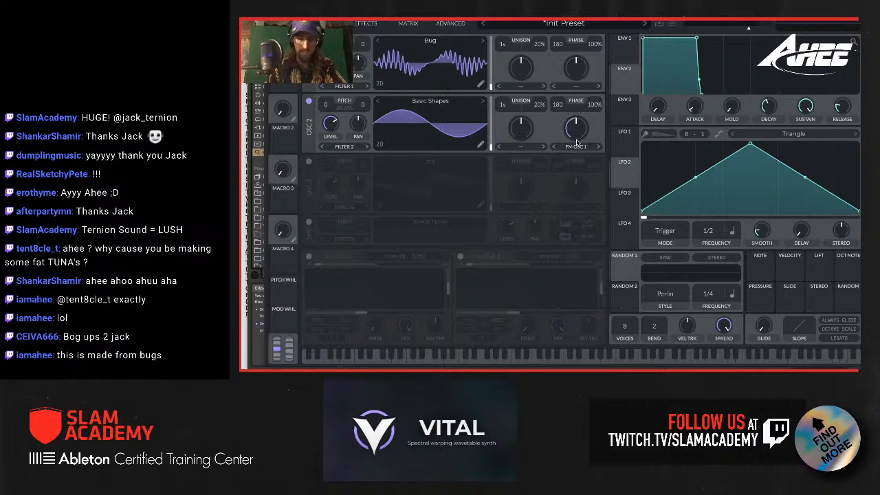
{"action": "left_click_drag", "start_coordinate": [576, 141], "coordinate": [577, 149]}
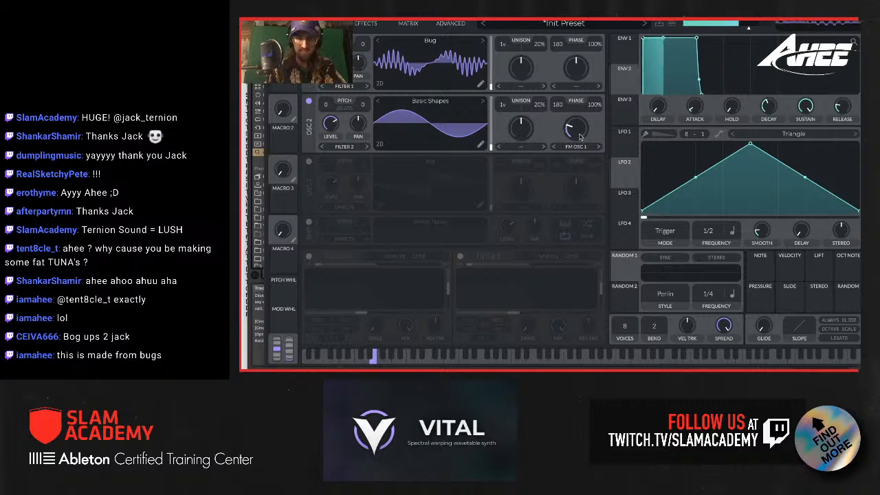
{"action": "left_click_drag", "start_coordinate": [576, 137], "coordinate": [577, 132]}
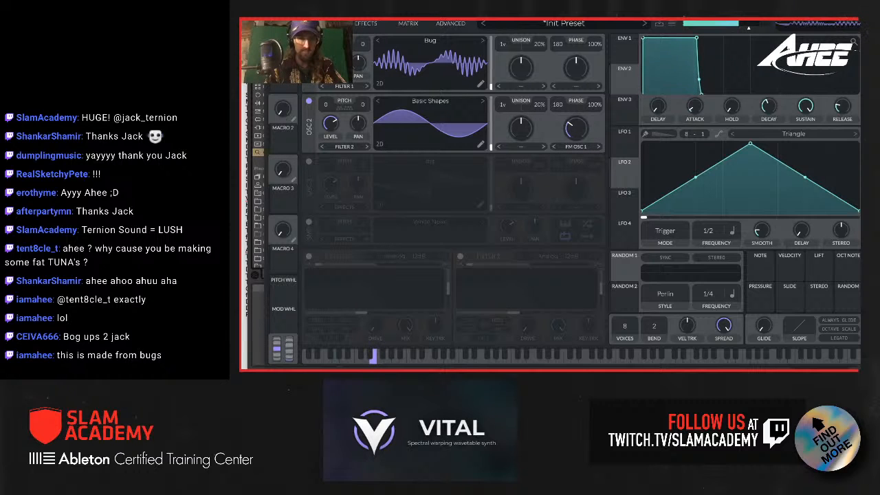
{"action": "left_click_drag", "start_coordinate": [575, 132], "coordinate": [575, 134]}
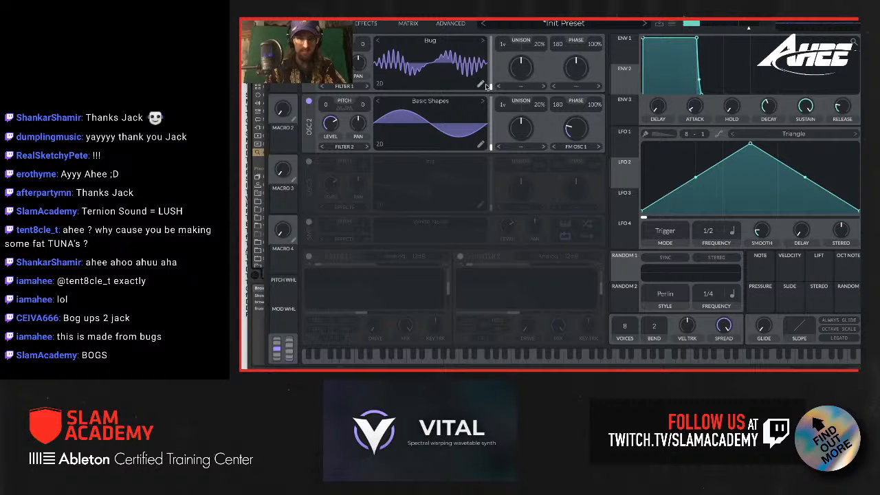
Step: Move oscillator 1's Bug wavetable frame to about the middle of the table and switch its display to the spectral view
{"action": "left_click_drag", "start_coordinate": [491, 87], "coordinate": [490, 71]}
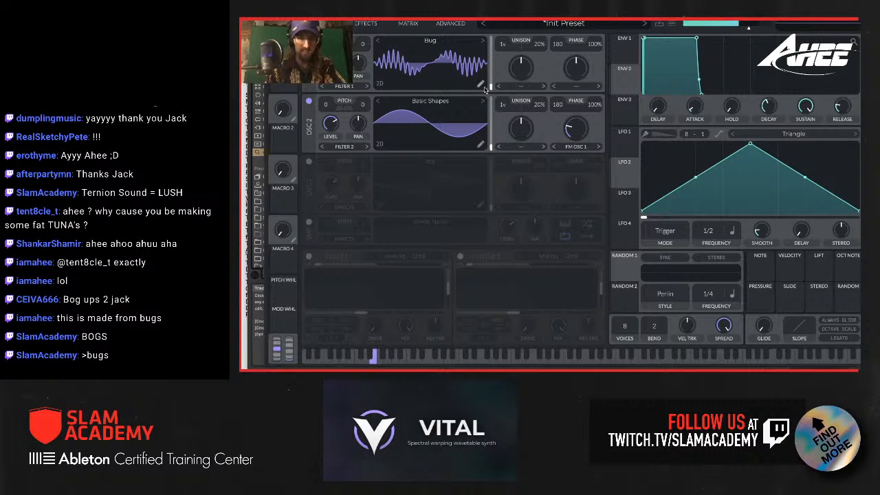
{"action": "left_click_drag", "start_coordinate": [491, 86], "coordinate": [492, 48]}
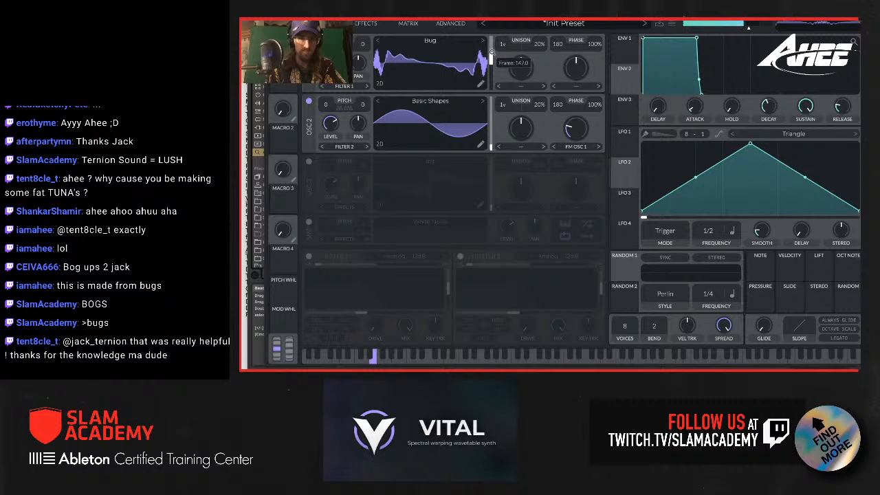
{"action": "left_click", "coordinate": [379, 84]}
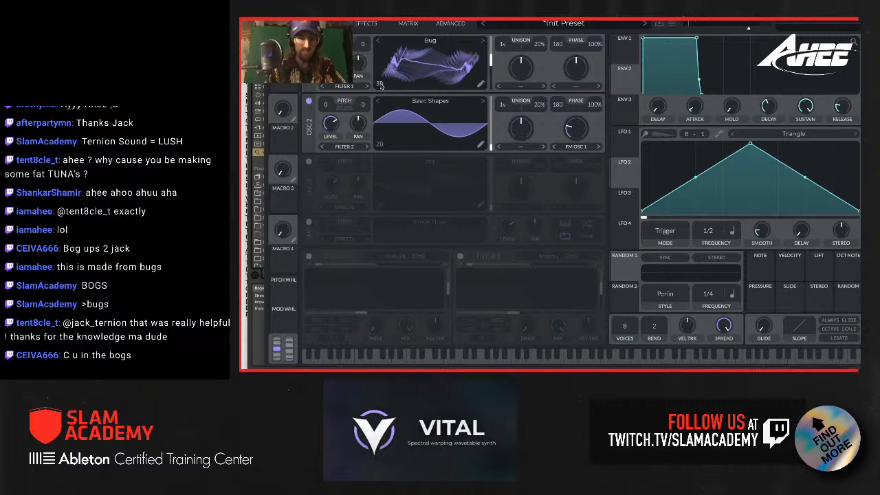
{"action": "left_click", "coordinate": [379, 84]}
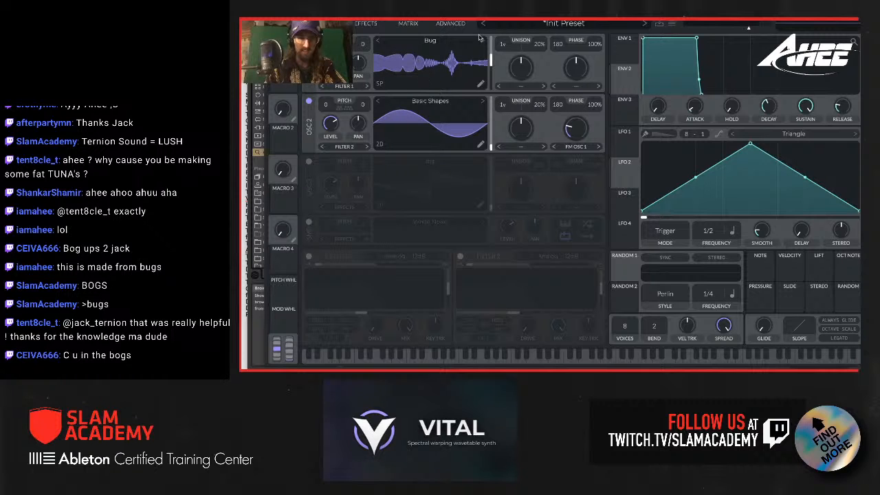
{"action": "left_click_drag", "start_coordinate": [490, 62], "coordinate": [490, 68]}
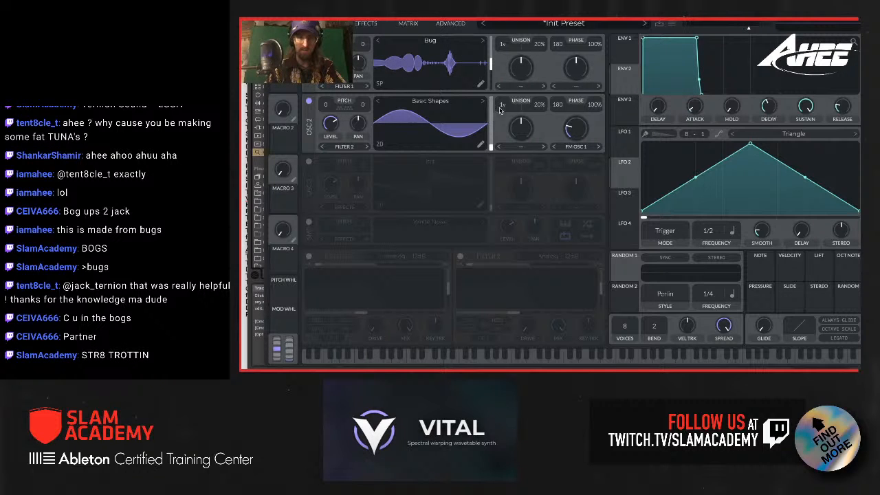
Step: Examine the spectral morph and phase distortion types available for oscillator 1
{"action": "left_click", "coordinate": [512, 87]}
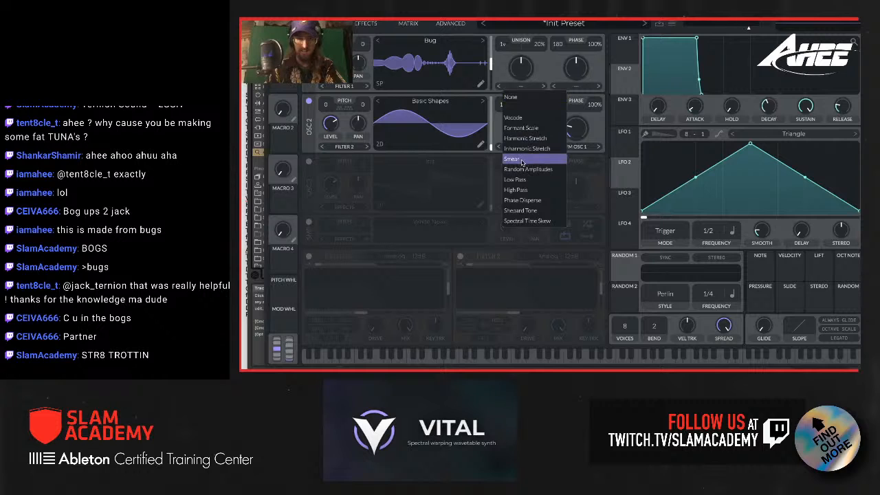
{"action": "left_click", "coordinate": [538, 66]}
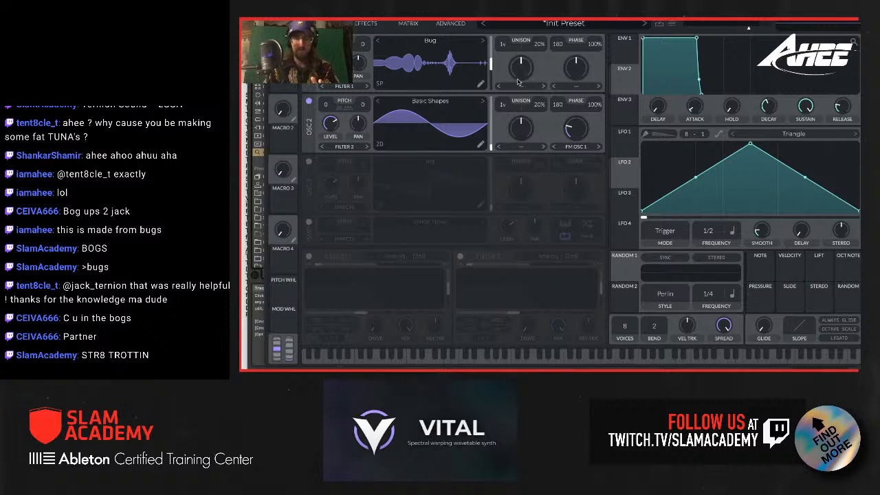
{"action": "left_click", "coordinate": [579, 86]}
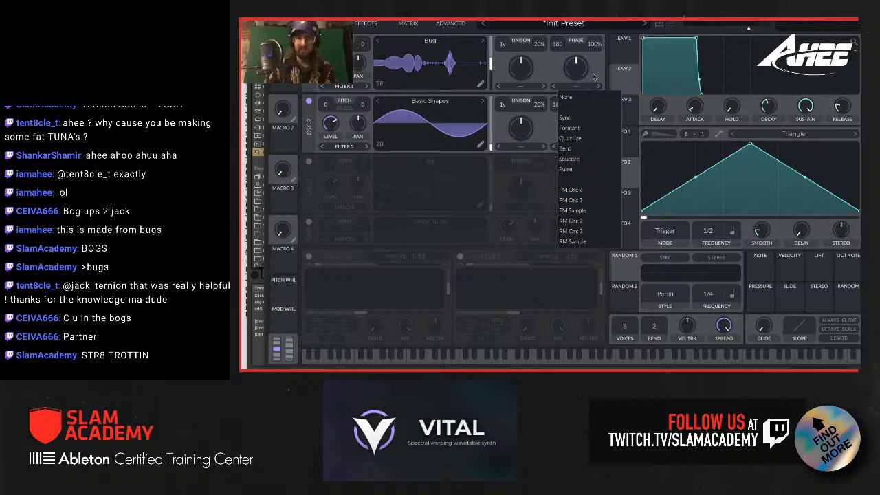
{"action": "left_click", "coordinate": [595, 76]}
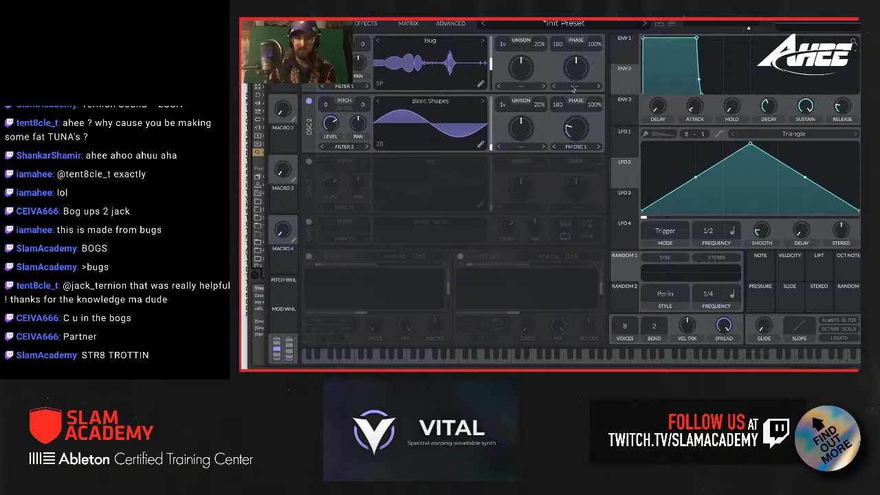
{"action": "left_click", "coordinate": [572, 88]}
{"action": "left_click", "coordinate": [574, 89]}
{"action": "left_click", "coordinate": [524, 87]}
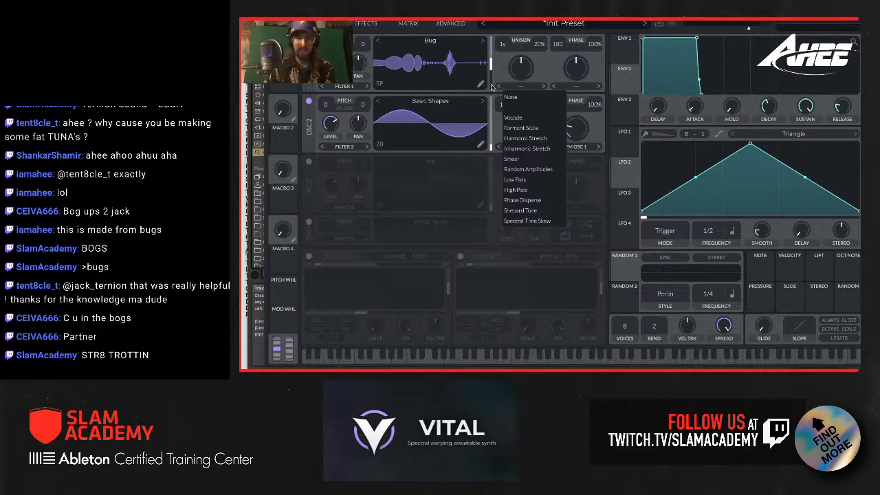
{"action": "left_click", "coordinate": [537, 75]}
Step: Try the Vocode spectral morph on oscillator 1 and return the morph type to None
{"action": "left_click", "coordinate": [520, 88]}
{"action": "left_click", "coordinate": [527, 120]}
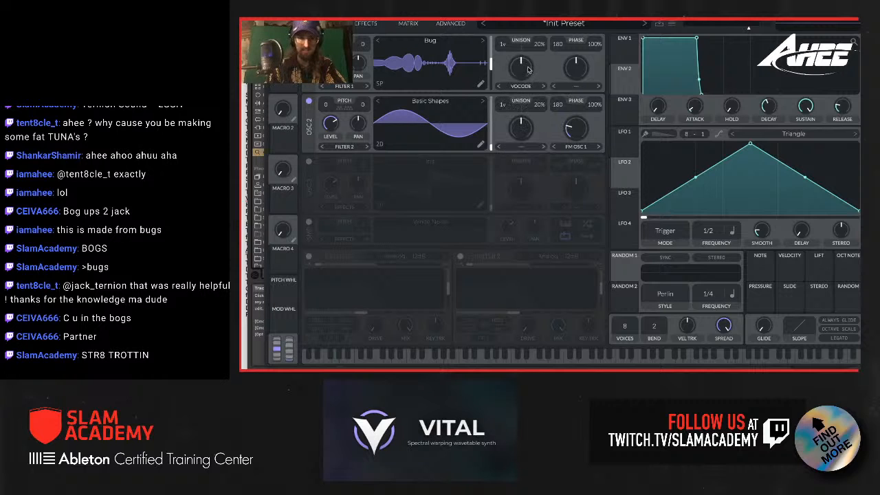
{"action": "left_click", "coordinate": [526, 86]}
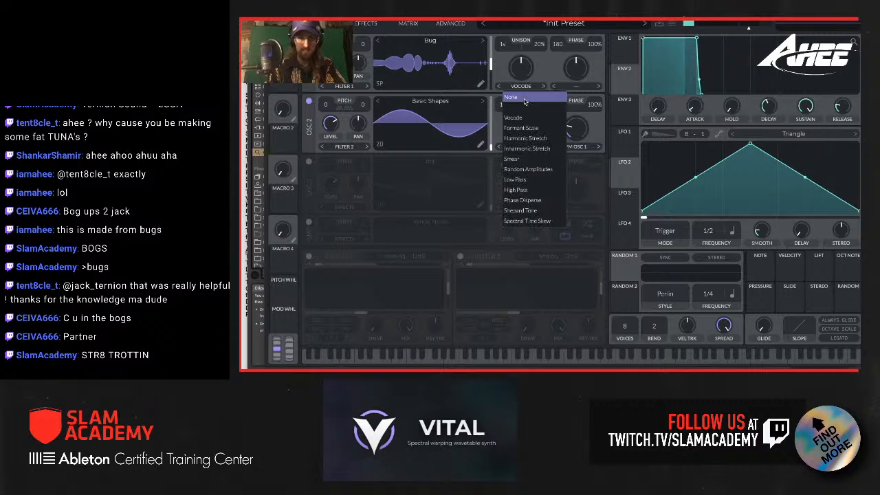
{"action": "left_click", "coordinate": [522, 92]}
Step: Set oscillator 1's spectral morph to Vocode and raise the morph amount to 100%
{"action": "left_click", "coordinate": [523, 86]}
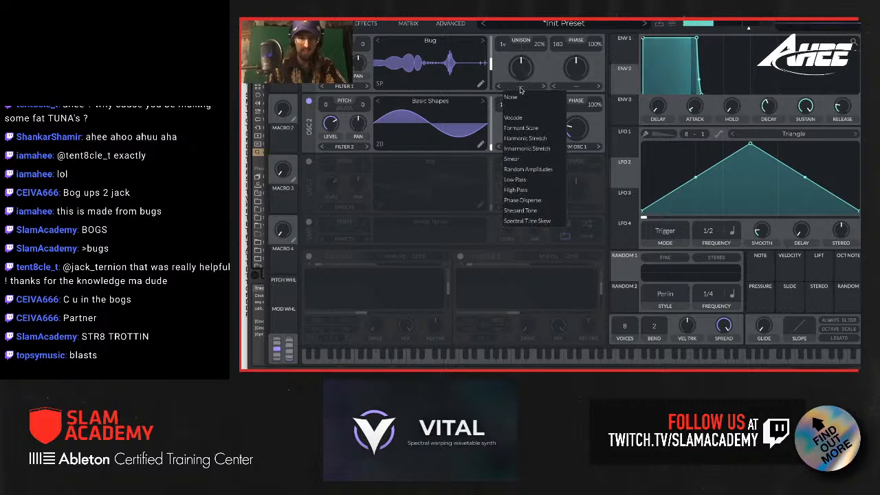
{"action": "left_click", "coordinate": [526, 118]}
{"action": "left_click_drag", "start_coordinate": [520, 68], "coordinate": [524, 24]}
Step: Cycle oscillator 1's spectral morph through Inharmonic Stretch to Smear and lower the morph amount partway
{"action": "left_click", "coordinate": [543, 85]}
{"action": "left_click", "coordinate": [543, 85]}
{"action": "left_click", "coordinate": [543, 86]}
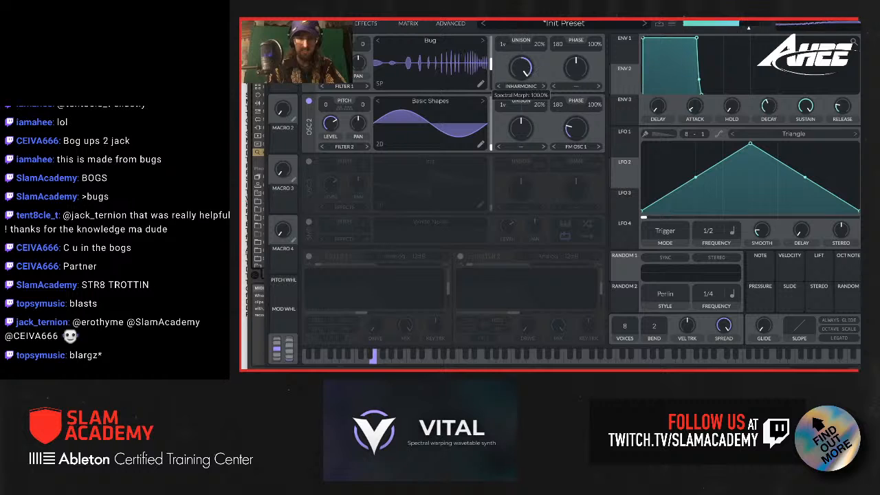
{"action": "left_click_drag", "start_coordinate": [525, 71], "coordinate": [523, 77]}
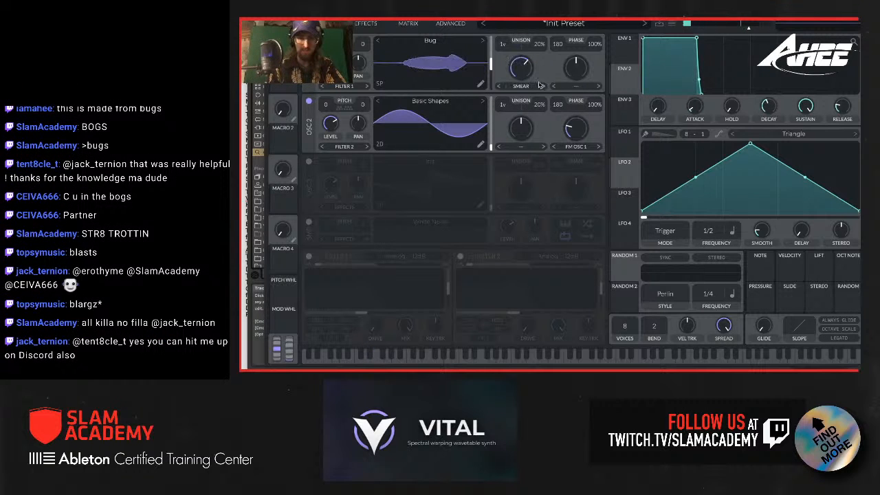
Step: Try a higher Smear amount on oscillator 1, and switch its spectral morph to Random Amplitudes at about 90%
{"action": "left_click_drag", "start_coordinate": [525, 75], "coordinate": [521, 87]}
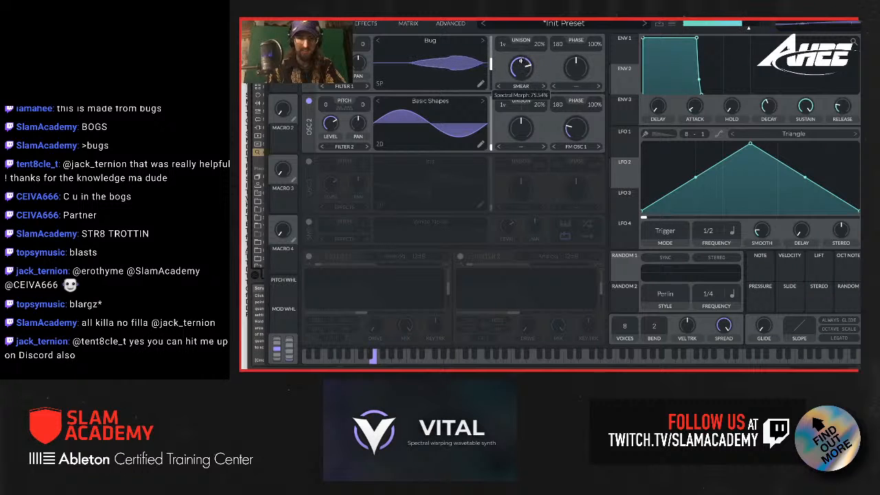
{"action": "mouse_move", "coordinate": [521, 85]}
{"action": "left_mouse_down"}
{"action": "mouse_move", "coordinate": [517, 39]}
{"action": "mouse_move", "coordinate": [518, 87]}
{"action": "mouse_move", "coordinate": [518, 69]}
{"action": "left_mouse_up"}
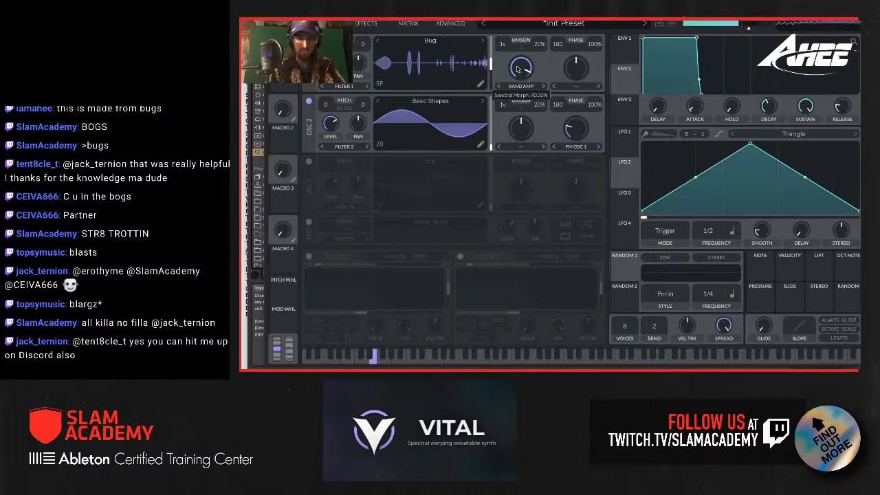
{"action": "right_click", "coordinate": [533, 79]}
{"action": "left_click", "coordinate": [539, 85]}
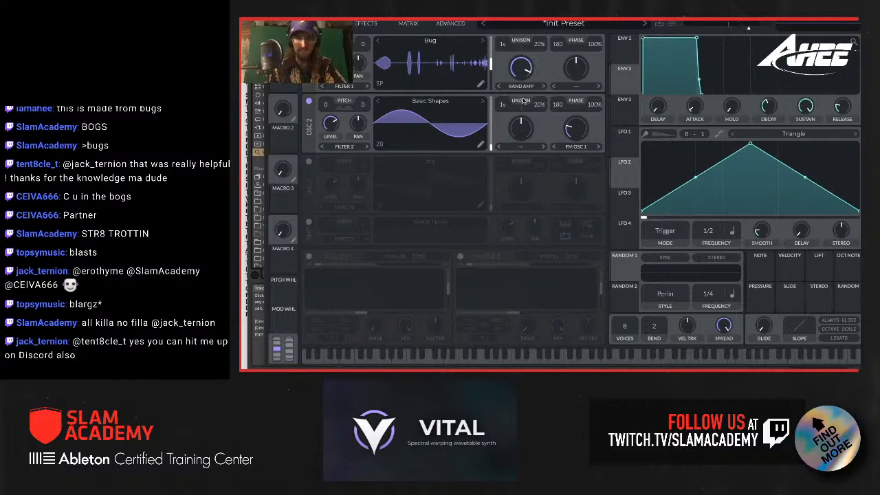
Step: Set oscillator 1's spectral morph to High Pass and sweep the amount from near zero to above the midpoint
{"action": "left_click", "coordinate": [537, 85]}
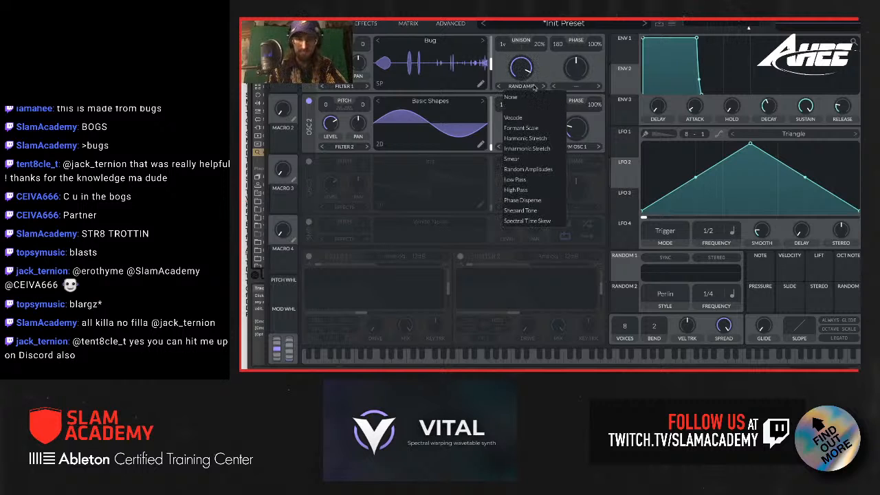
{"action": "left_click", "coordinate": [533, 193]}
{"action": "left_click_drag", "start_coordinate": [524, 72], "coordinate": [522, 95]}
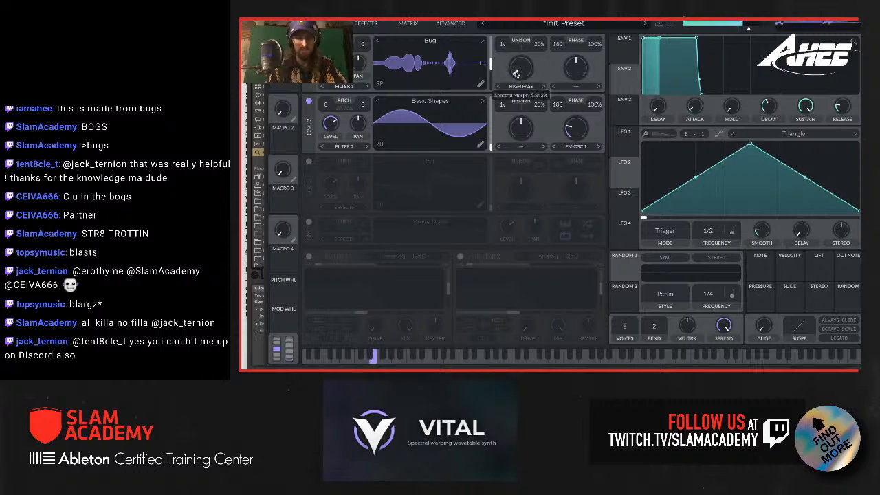
{"action": "left_click_drag", "start_coordinate": [517, 74], "coordinate": [518, 51]}
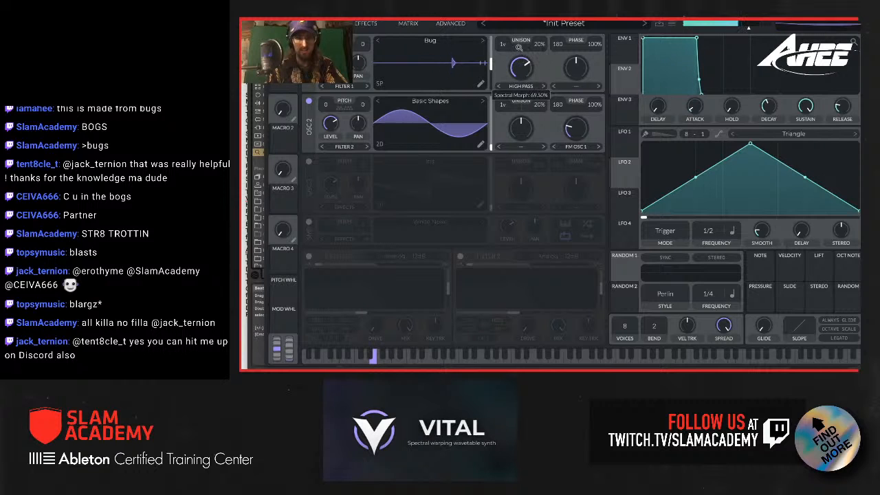
Step: Set oscillator 1's phase distortion to Bend below the midpoint, and lower the High Pass morph amount below its midpoint
{"action": "left_click", "coordinate": [575, 83]}
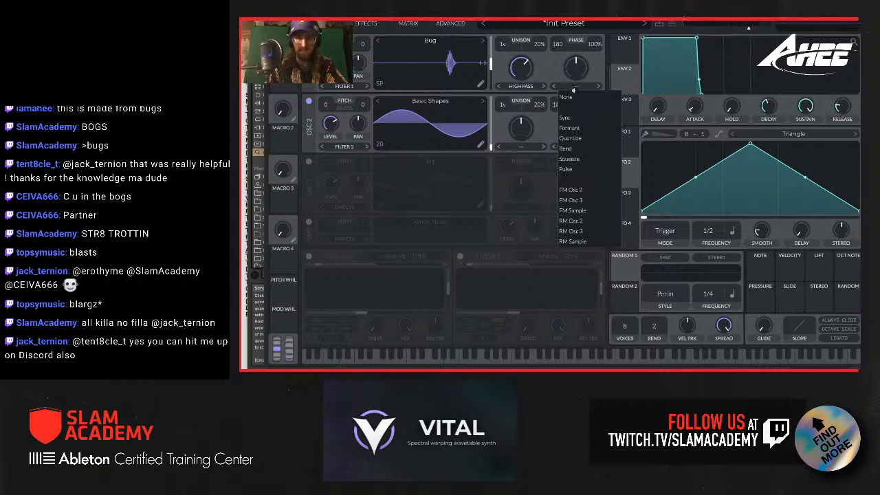
{"action": "left_click", "coordinate": [575, 150]}
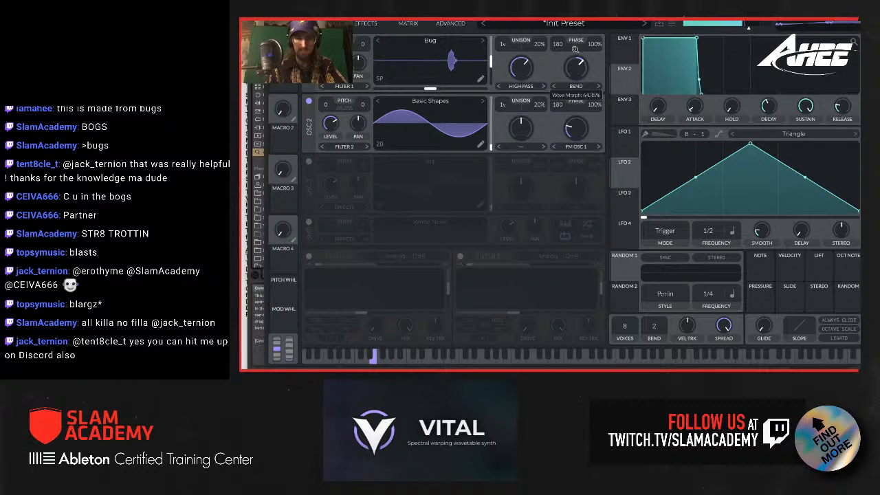
{"action": "mouse_move", "coordinate": [575, 49]}
{"action": "left_mouse_down"}
{"action": "mouse_move", "coordinate": [573, 73]}
{"action": "mouse_move", "coordinate": [571, 66]}
{"action": "left_mouse_up"}
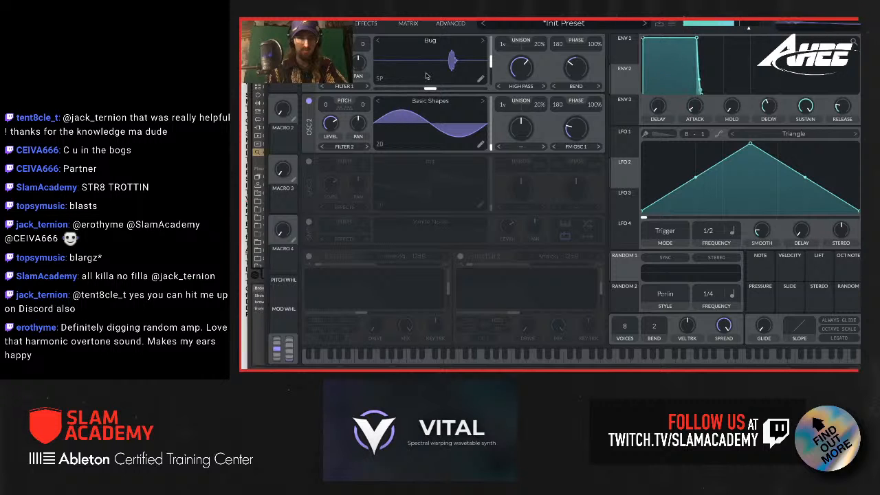
{"action": "left_click_drag", "start_coordinate": [521, 69], "coordinate": [521, 80]}
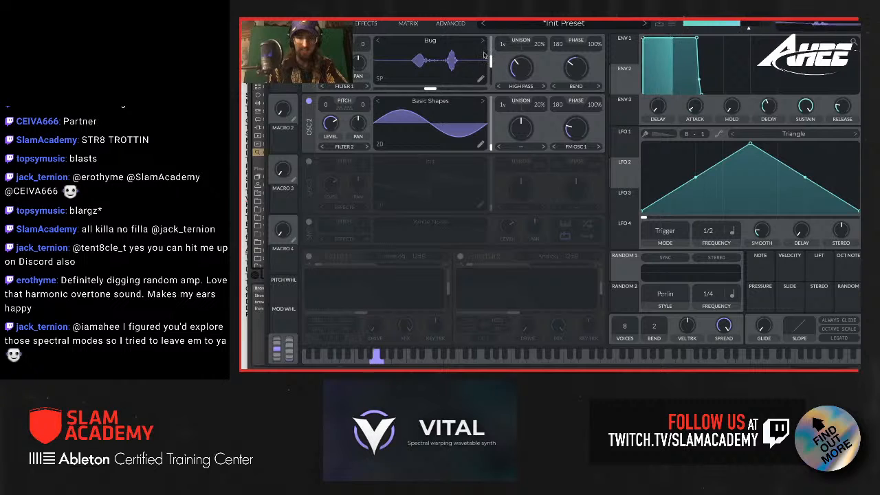
Step: Set oscillator 1's unison to 5 voices and sweep oscillator 2's FM amount from oscillator 1, settling on a moderate level
{"action": "left_click_drag", "start_coordinate": [572, 129], "coordinate": [575, 119]}
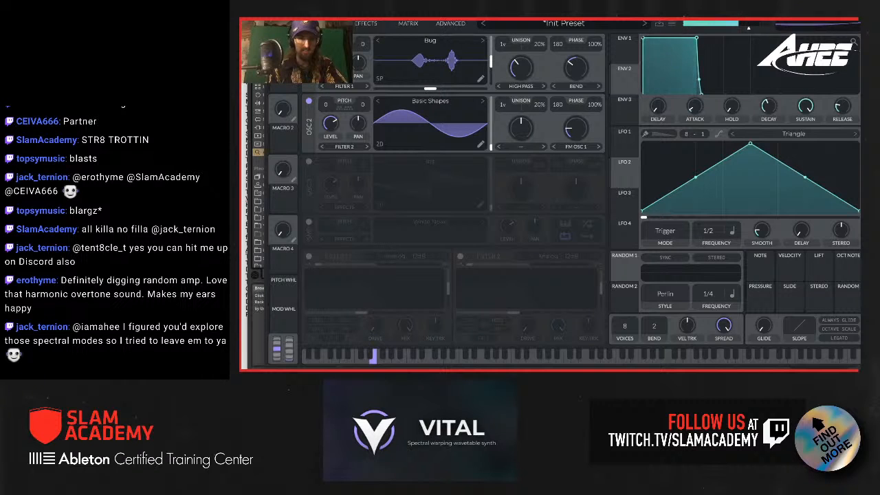
{"action": "left_click_drag", "start_coordinate": [586, 128], "coordinate": [579, 101]}
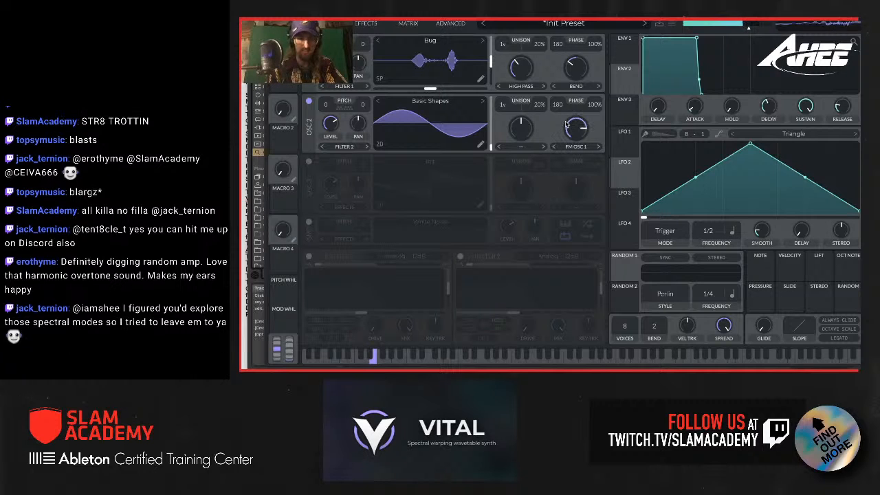
{"action": "left_click_drag", "start_coordinate": [503, 44], "coordinate": [501, 28]}
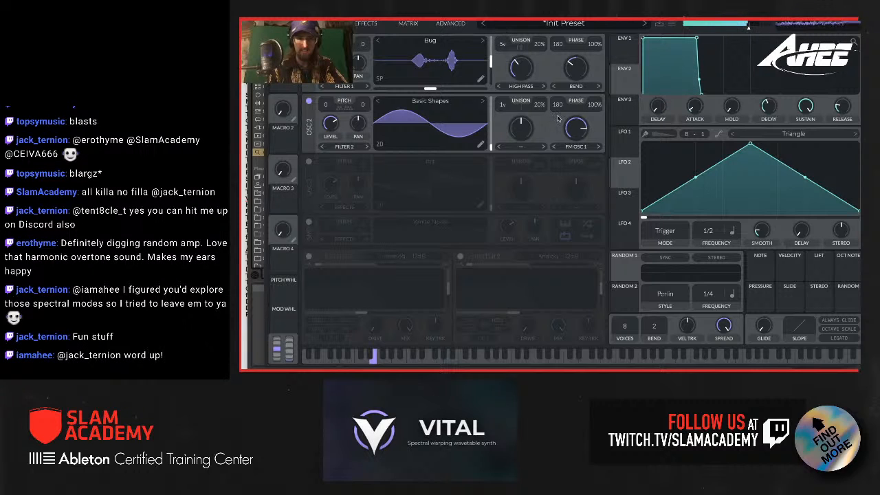
{"action": "left_click_drag", "start_coordinate": [578, 125], "coordinate": [582, 149]}
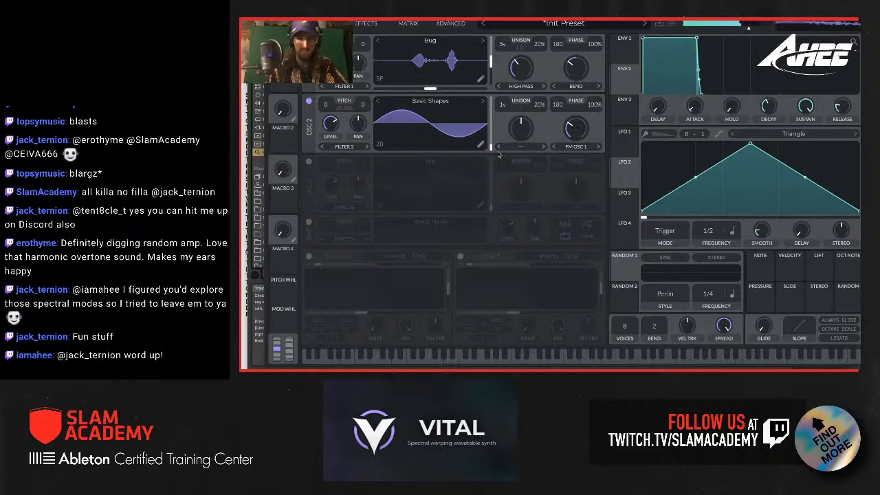
Step: Modulate oscillator 2's level with LFO 1 at a 1/4 frequency and lower the base level
{"action": "left_click_drag", "start_coordinate": [629, 137], "coordinate": [334, 134]}
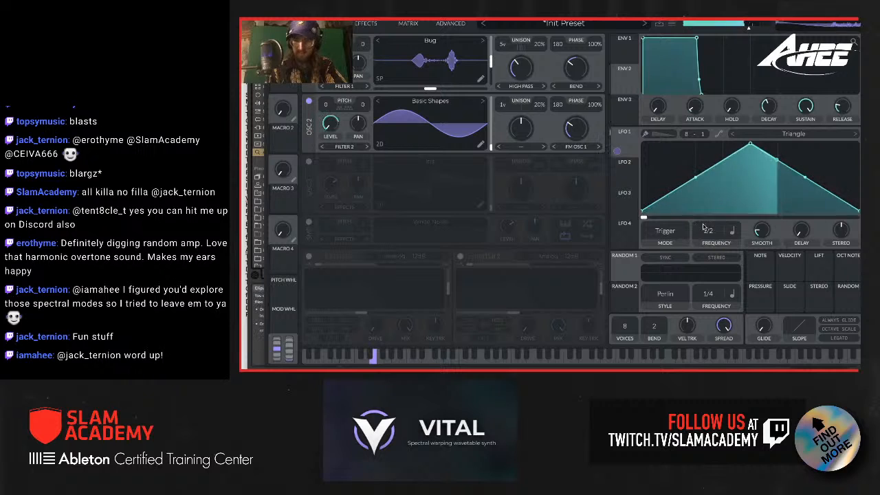
{"action": "left_click_drag", "start_coordinate": [709, 233], "coordinate": [709, 224]}
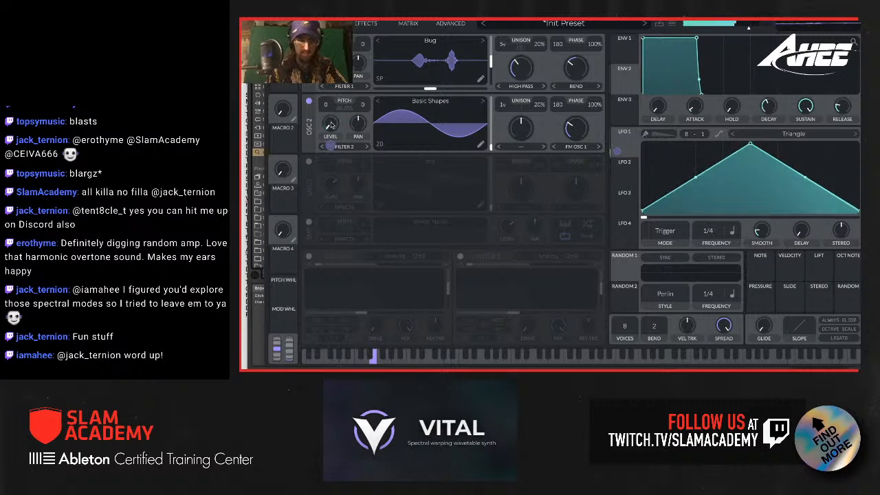
{"action": "left_click_drag", "start_coordinate": [335, 134], "coordinate": [337, 123]}
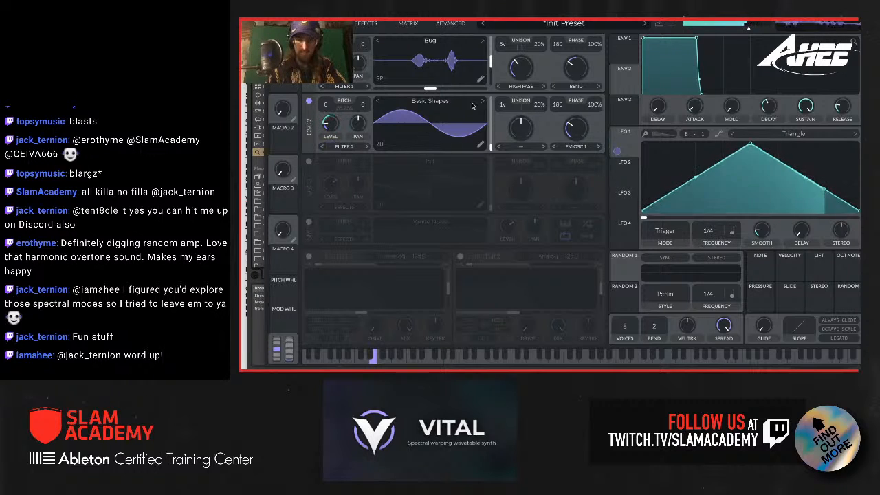
Step: Enable the multiband compressor with a raised attack and lowered release, and add Soft Clip distortion with about 8.8 dB of drive
{"action": "left_click", "coordinate": [367, 24]}
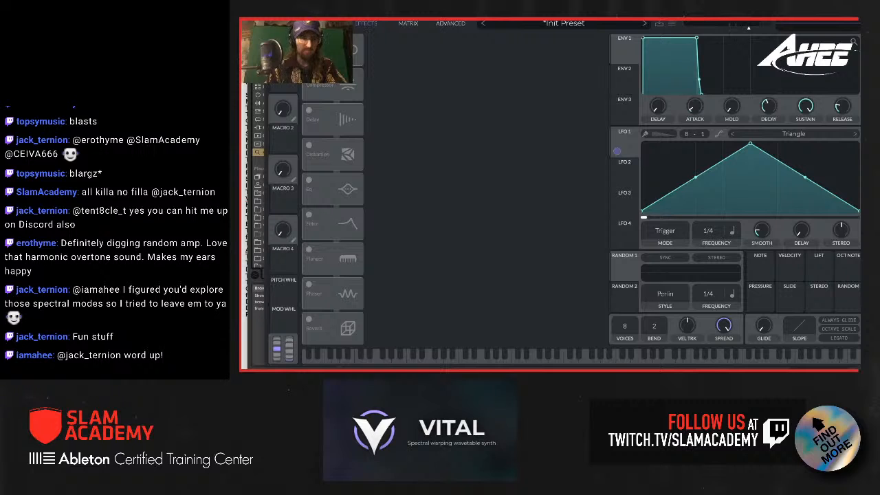
{"action": "left_click", "coordinate": [310, 87]}
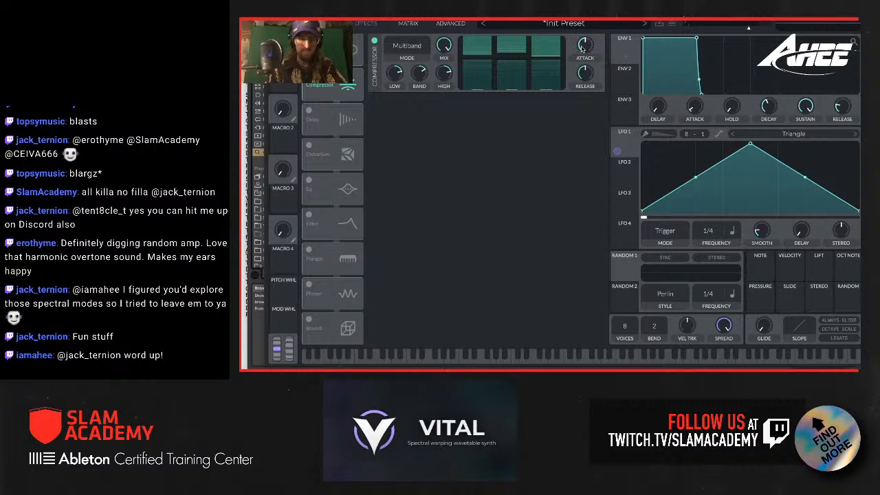
{"action": "left_click_drag", "start_coordinate": [583, 49], "coordinate": [587, 77]}
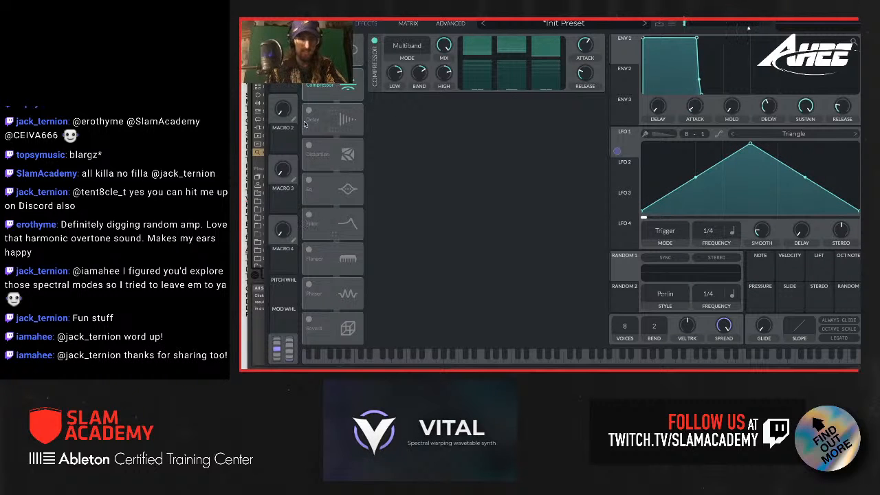
{"action": "left_click", "coordinate": [308, 147]}
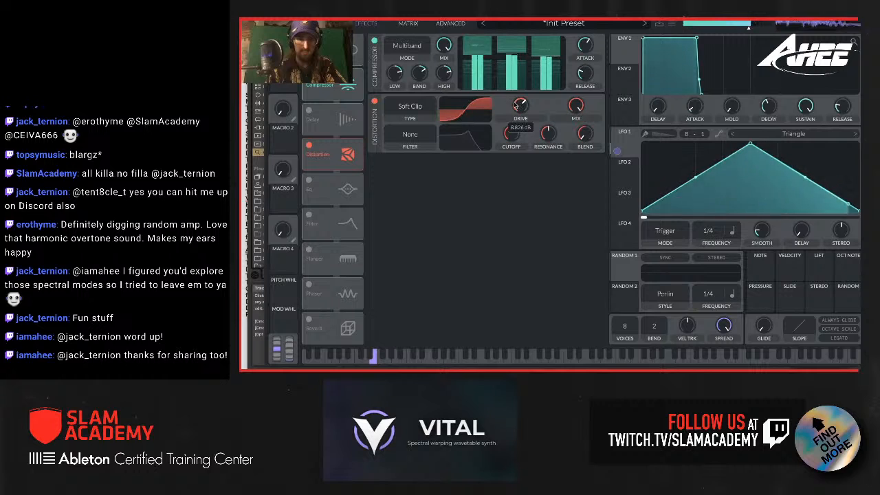
Step: Enable the EQ, modulate the high band's gain with LFO 1, and lower that band's base gain and cutoff
{"action": "left_click", "coordinate": [308, 181]}
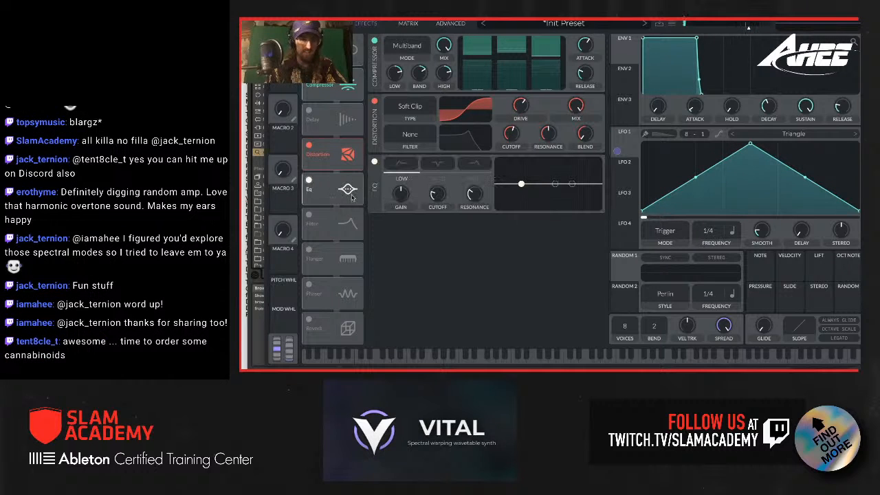
{"action": "left_click_drag", "start_coordinate": [617, 150], "coordinate": [476, 234]}
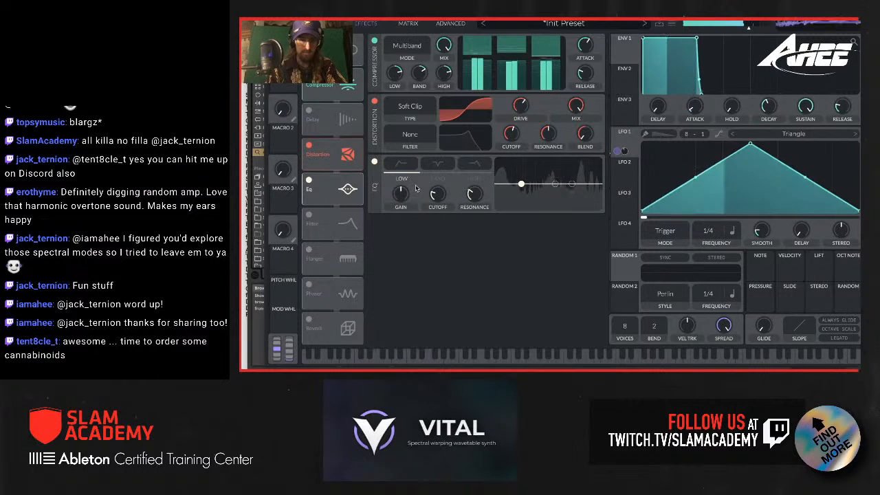
{"action": "left_click_drag", "start_coordinate": [400, 199], "coordinate": [399, 198]}
{"action": "left_click", "coordinate": [438, 178]}
{"action": "left_click", "coordinate": [473, 178]}
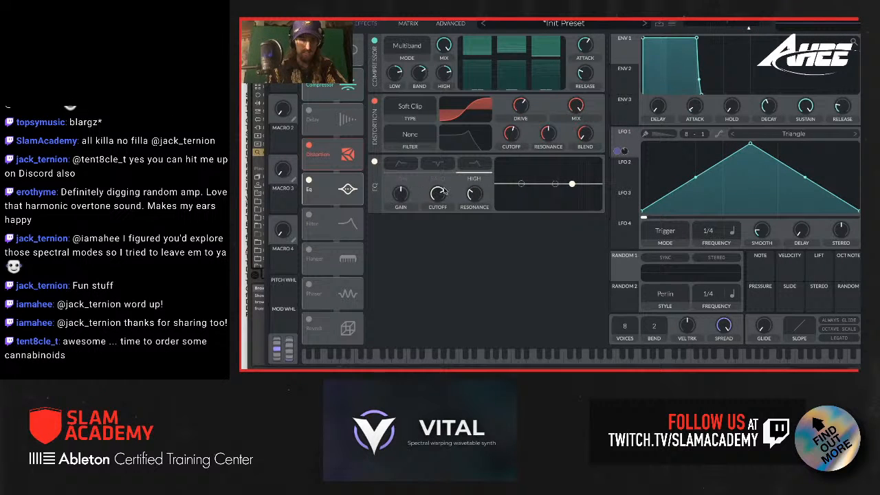
{"action": "left_click_drag", "start_coordinate": [627, 136], "coordinate": [400, 194]}
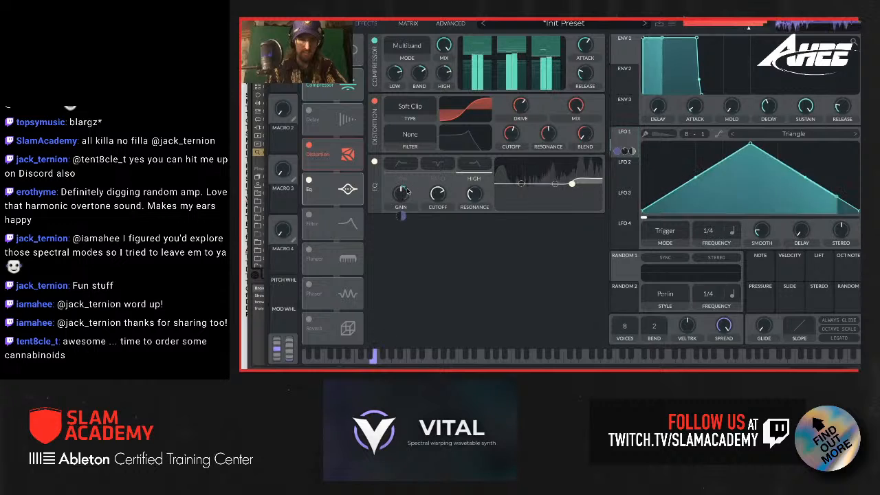
{"action": "left_click_drag", "start_coordinate": [575, 184], "coordinate": [539, 193]}
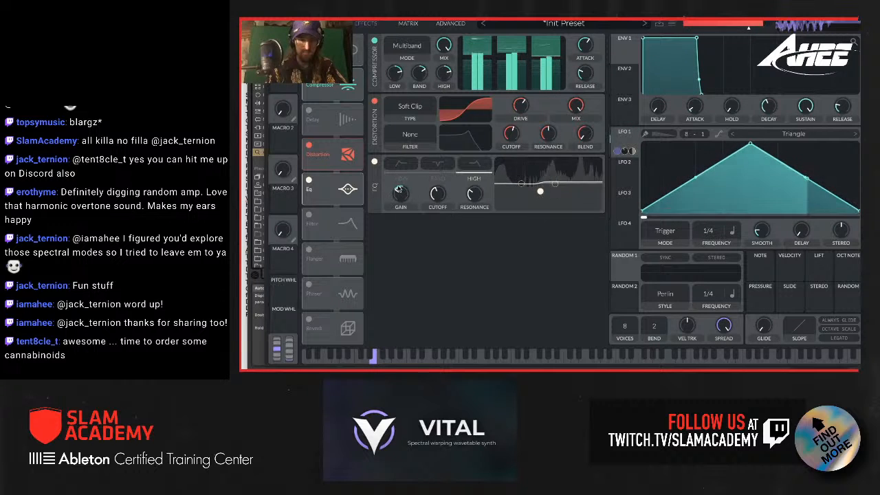
Step: Enable the flanger, set its frequency to Freeze, and turn its offset down to the minimum
{"action": "left_click", "coordinate": [309, 251]}
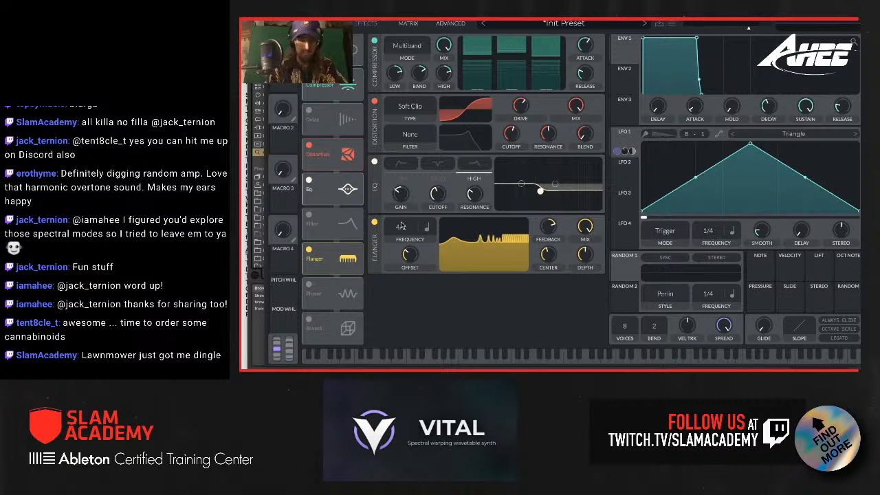
{"action": "left_click_drag", "start_coordinate": [400, 225], "coordinate": [406, 239]}
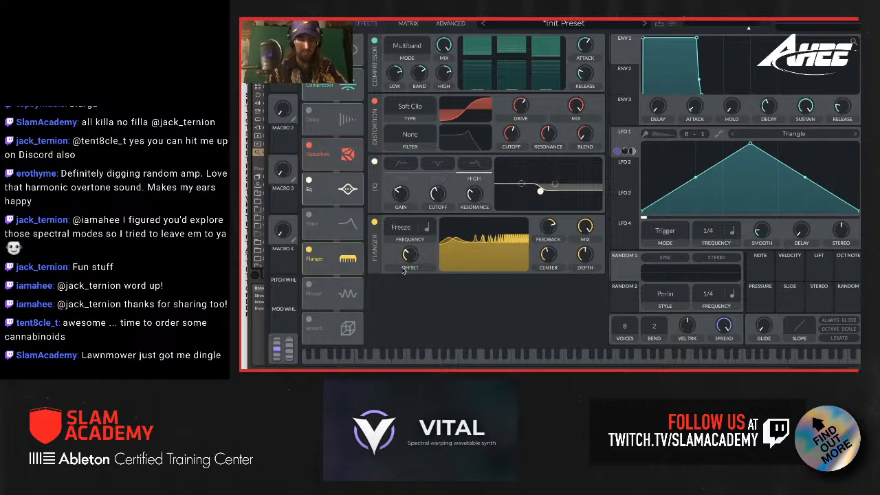
{"action": "left_click_drag", "start_coordinate": [412, 255], "coordinate": [413, 270]}
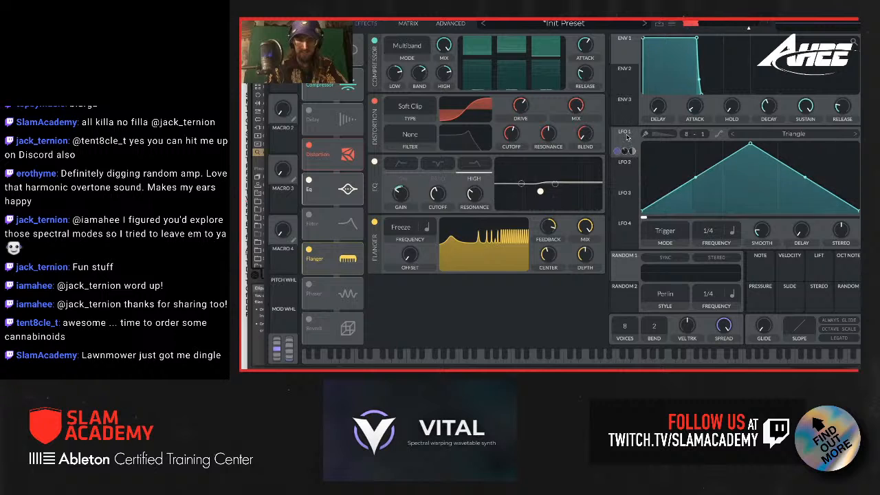
Step: Modulate the flanger's mix with LFO 1, and adjust its center low and its feedback to about 90%
{"action": "left_click_drag", "start_coordinate": [624, 140], "coordinate": [579, 277]}
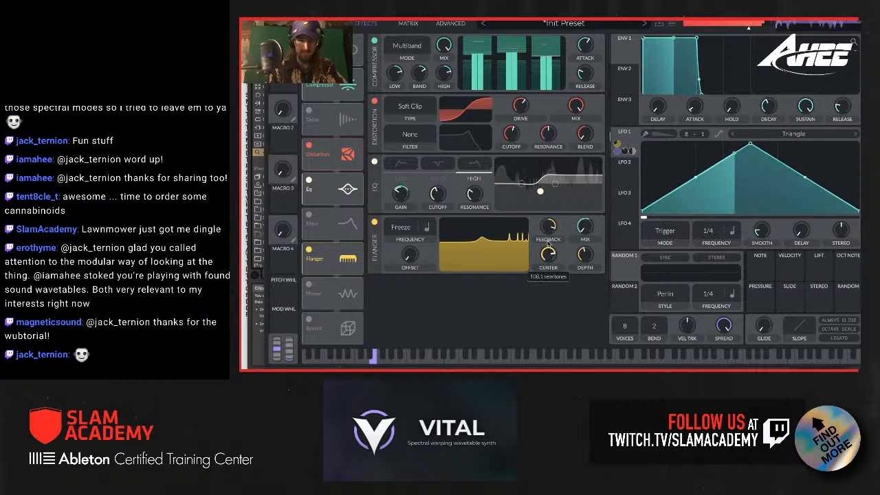
{"action": "scroll", "coordinate": [546, 255], "scroll_direction": "up", "scroll_amount": 3}
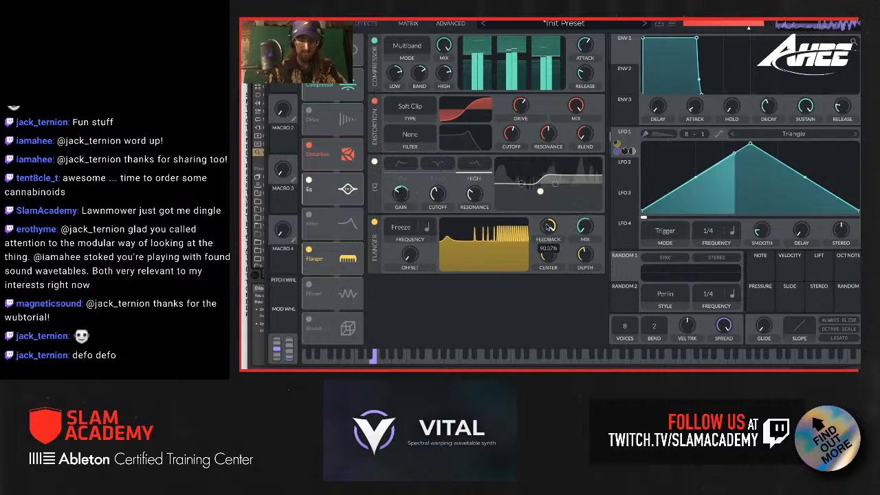
{"action": "scroll", "coordinate": [548, 259], "scroll_direction": "down", "scroll_amount": 3}
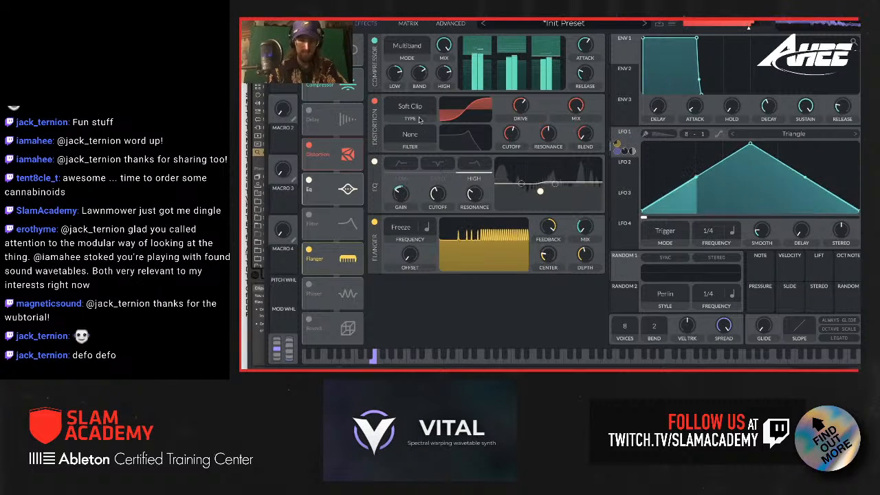
Step: Enable the chorus ahead of the compressor, and check the oscillator settings before returning to the effects
{"action": "scroll", "coordinate": [486, 179], "scroll_direction": "up", "scroll_amount": 2}
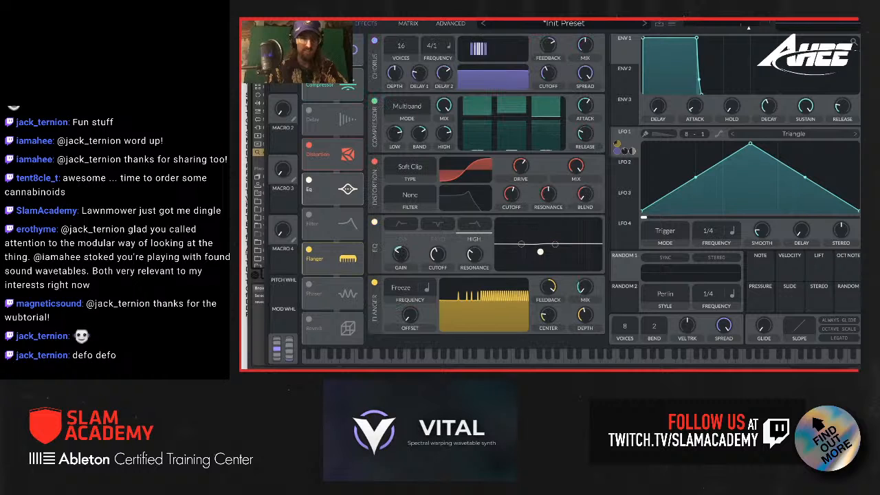
{"action": "left_click", "coordinate": [323, 23]}
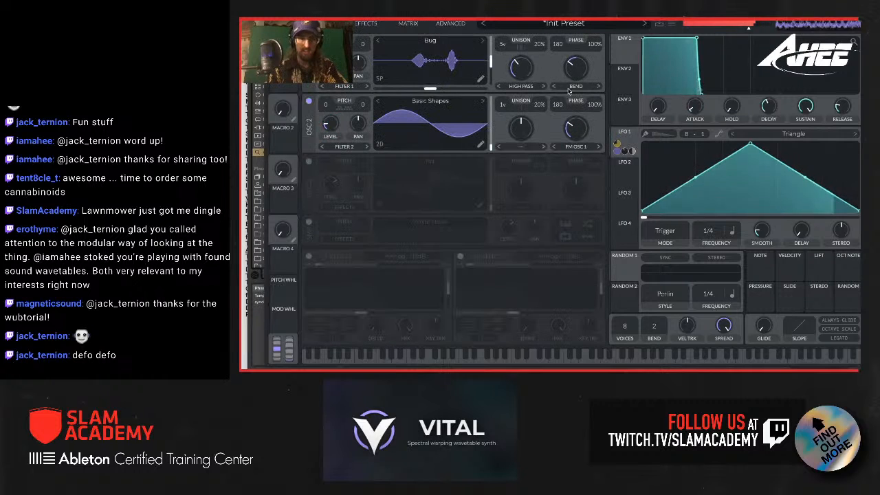
{"action": "left_click", "coordinate": [366, 23]}
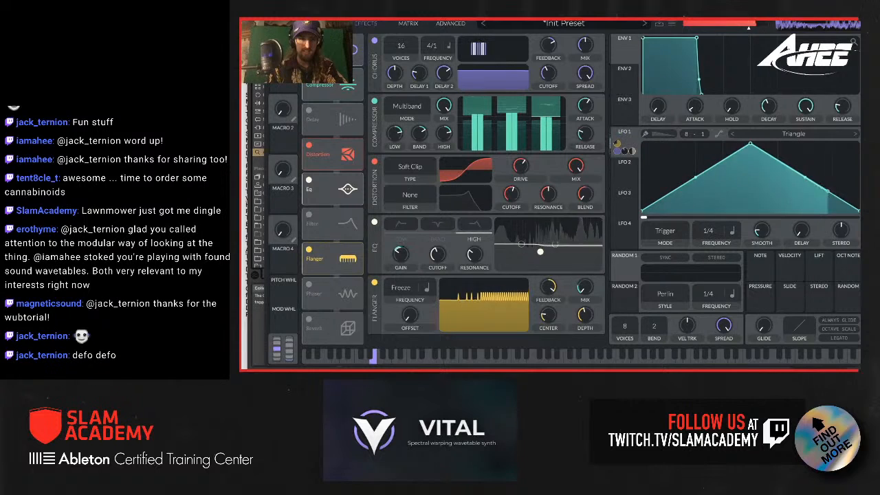
Step: Set both the spectral morph and the phase warp of oscillator 1 to none
{"action": "scroll", "coordinate": [486, 185], "scroll_direction": "down", "scroll_amount": 2}
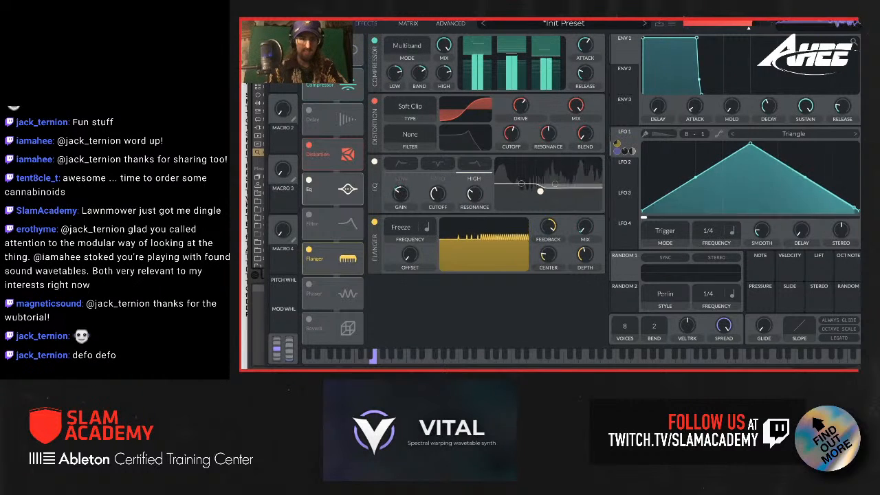
{"action": "scroll", "coordinate": [486, 186], "scroll_direction": "up", "scroll_amount": 2}
{"action": "left_click", "coordinate": [324, 23]}
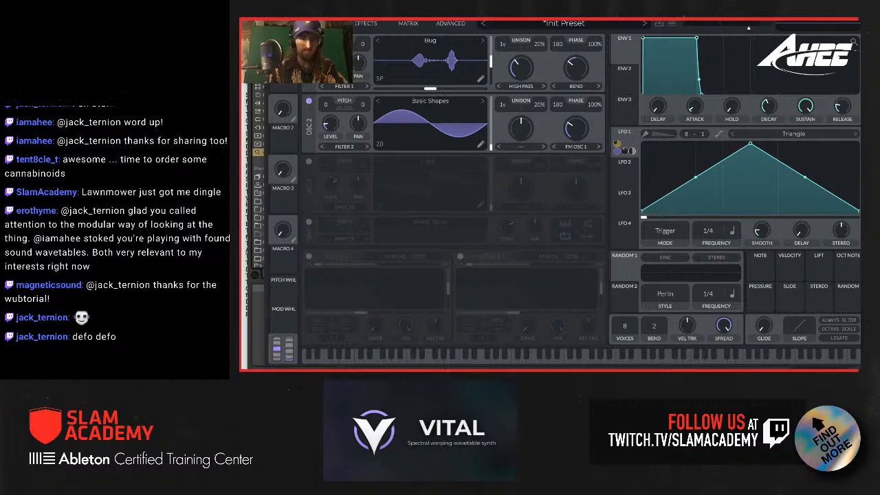
{"action": "left_click", "coordinate": [528, 88]}
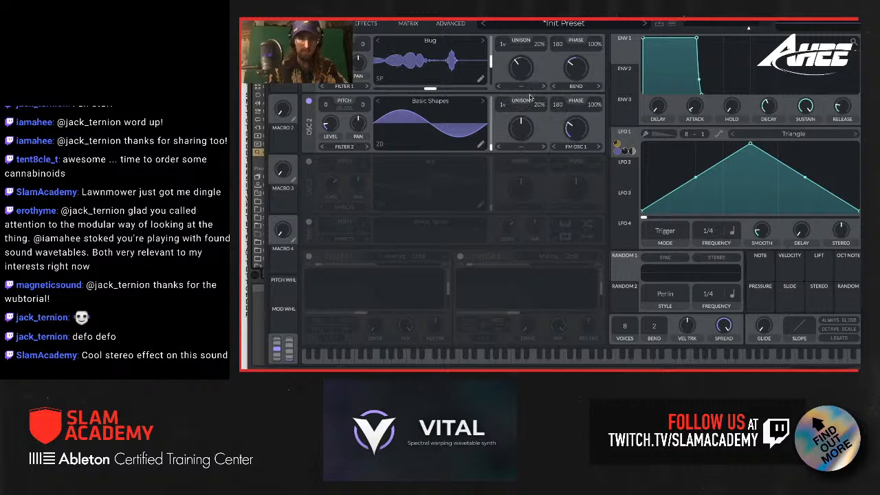
{"action": "left_click", "coordinate": [531, 98]}
{"action": "left_click", "coordinate": [583, 88]}
{"action": "left_click", "coordinate": [567, 97]}
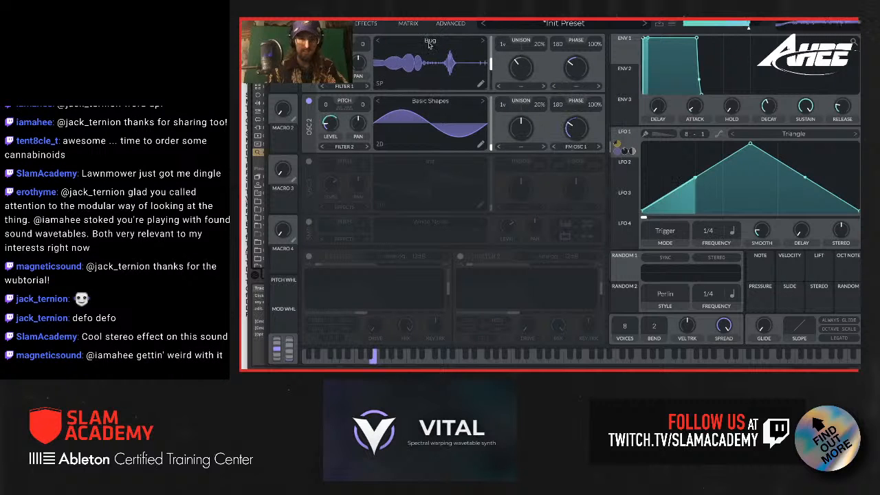
Step: Compare the patch with oscillator 1 switched off, switch it back on, and adjust oscillator 2's level
{"action": "left_click", "coordinate": [358, 26]}
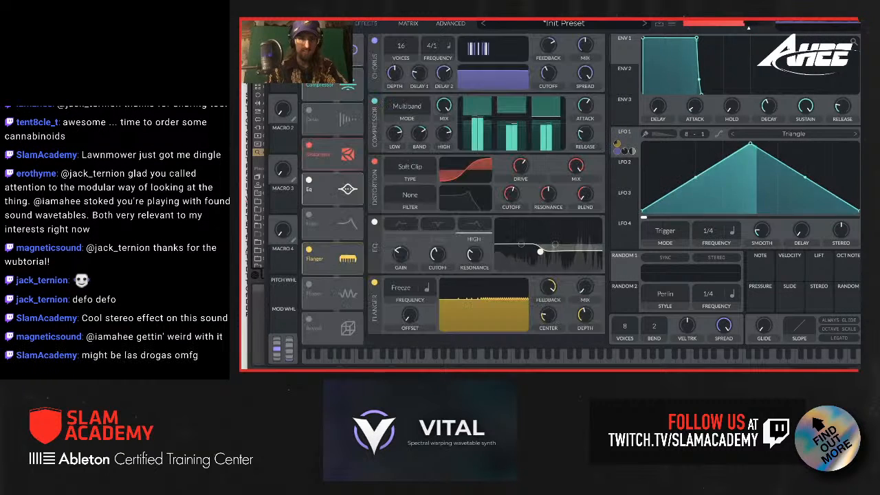
{"action": "left_click", "coordinate": [323, 23]}
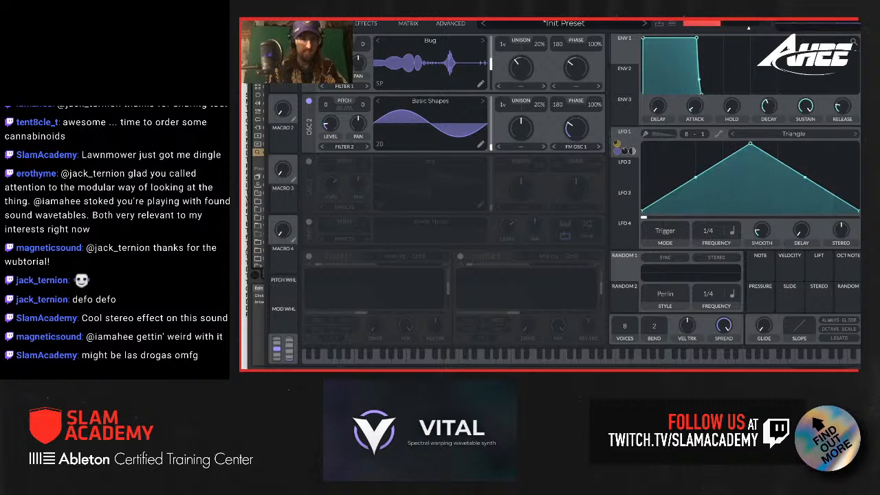
{"action": "left_click", "coordinate": [309, 40]}
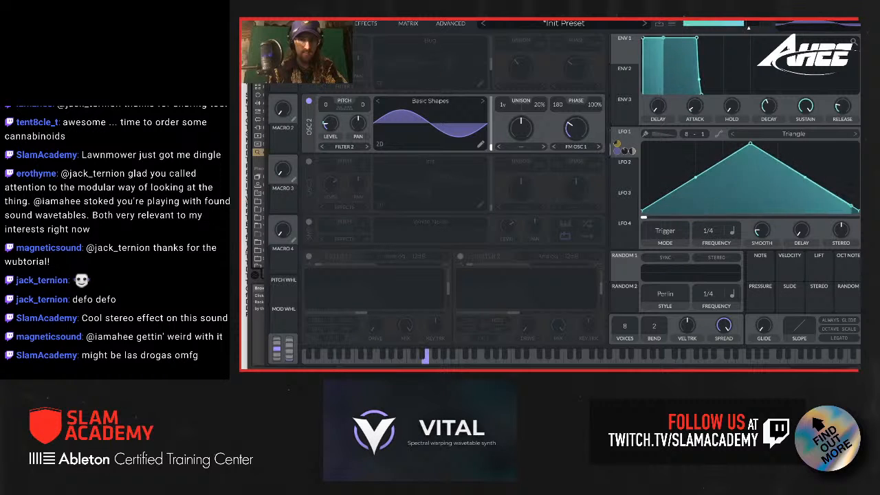
{"action": "left_click", "coordinate": [308, 40]}
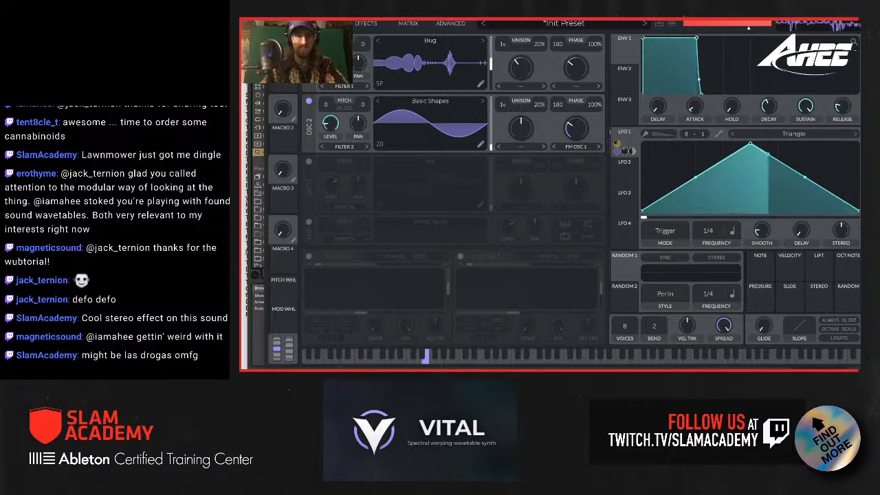
{"action": "left_click_drag", "start_coordinate": [331, 122], "coordinate": [329, 130]}
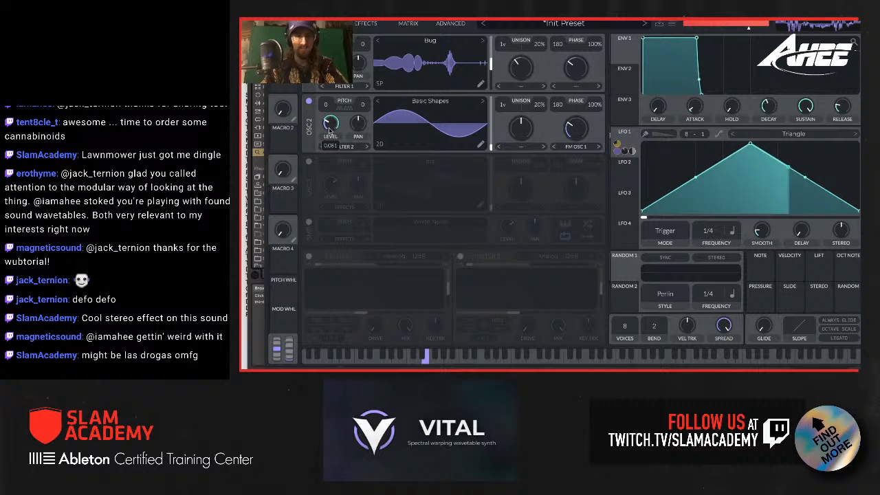
Step: Compare the effects chain with the chorus on and off, leaving the chorus disabled
{"action": "left_click", "coordinate": [368, 23]}
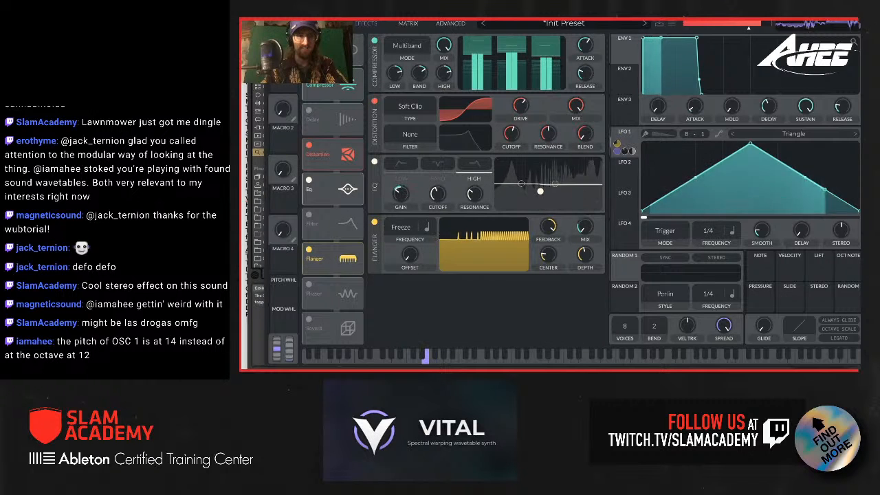
{"action": "left_click", "coordinate": [310, 41]}
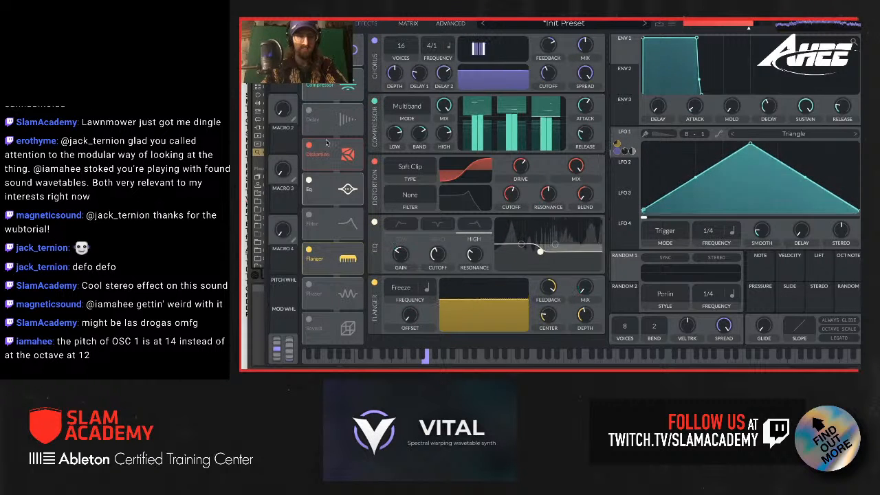
{"action": "left_click", "coordinate": [309, 41]}
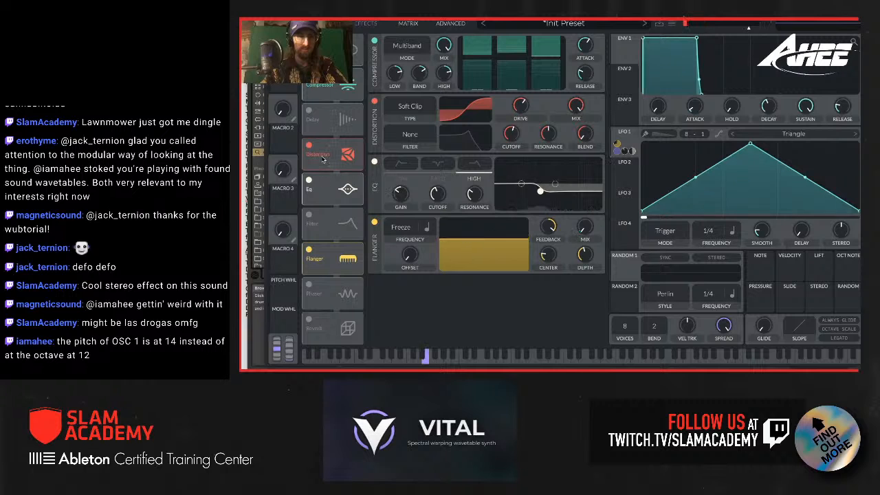
Step: Raise the distortion drive, try the Linear Fold type, and settle on Hard Clip
{"action": "left_click_drag", "start_coordinate": [517, 87], "coordinate": [517, 96]}
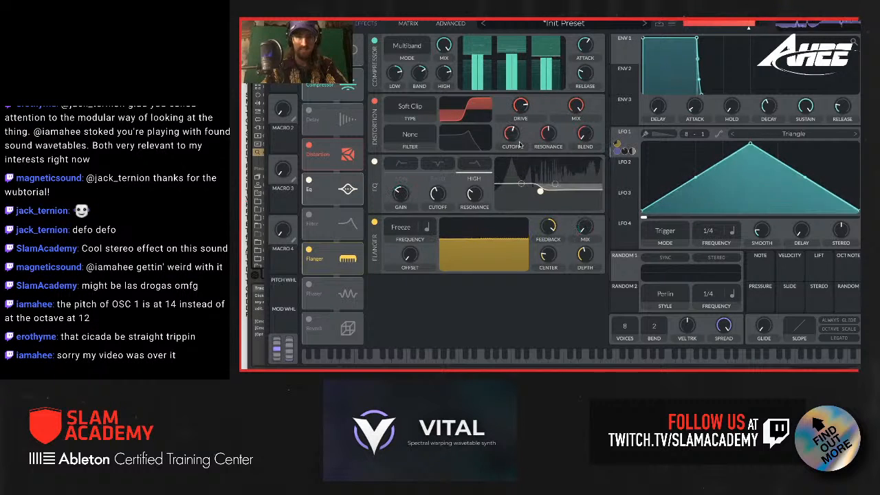
{"action": "left_click", "coordinate": [410, 108]}
{"action": "left_click", "coordinate": [413, 150]}
{"action": "left_click", "coordinate": [415, 112]}
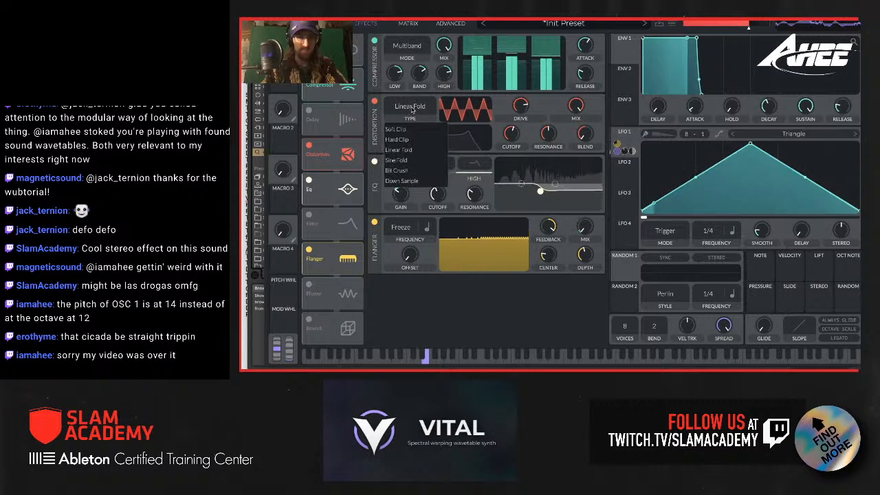
{"action": "left_click", "coordinate": [413, 141]}
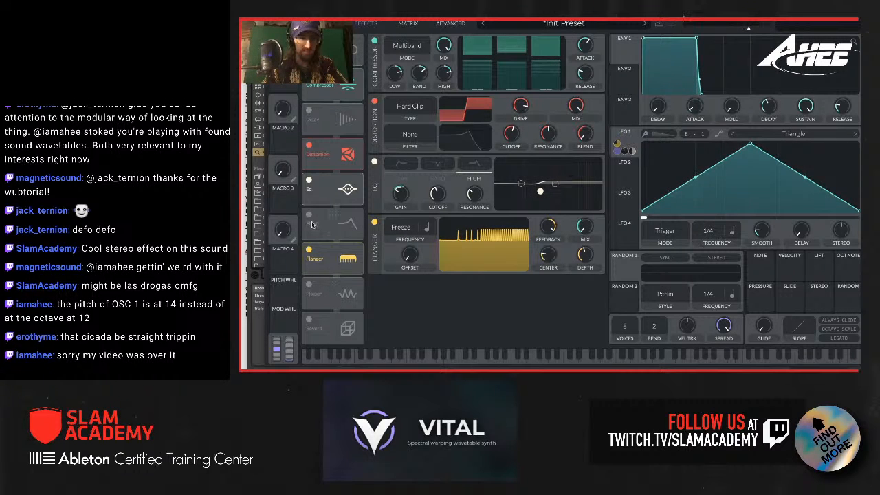
Step: Enable Filter 2 on oscillator 2 and set its model to Comb with the Low High Comb style
{"action": "left_click", "coordinate": [325, 23]}
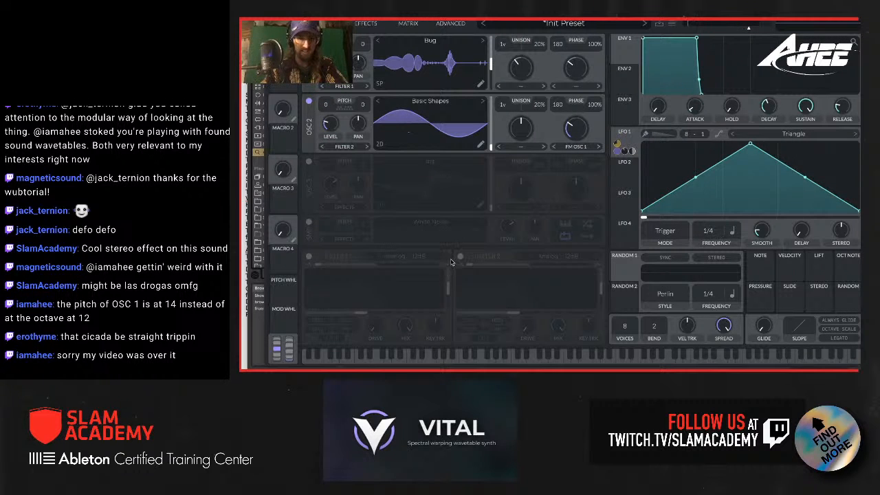
{"action": "left_click", "coordinate": [460, 256]}
{"action": "left_click", "coordinate": [545, 257]}
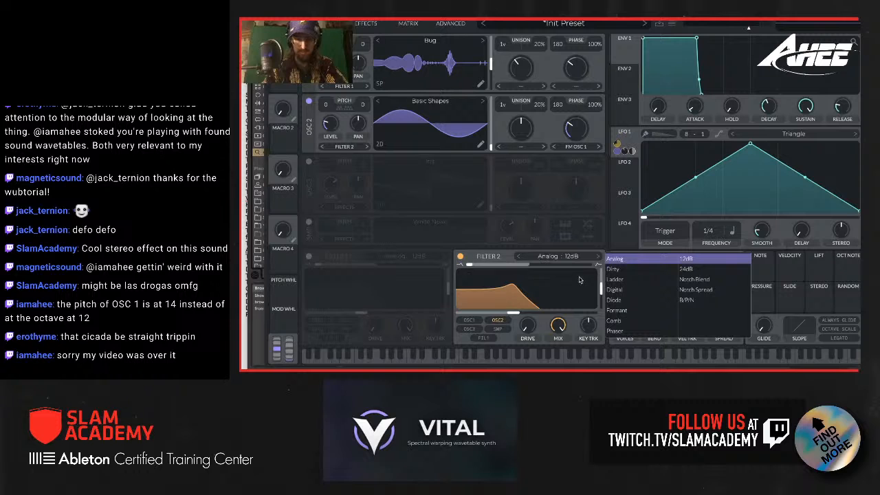
{"action": "left_click", "coordinate": [622, 321]}
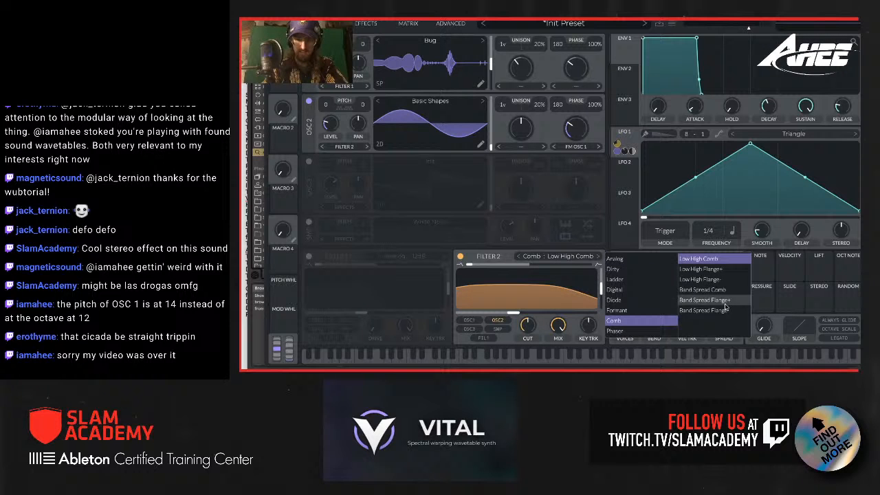
{"action": "left_click", "coordinate": [709, 258]}
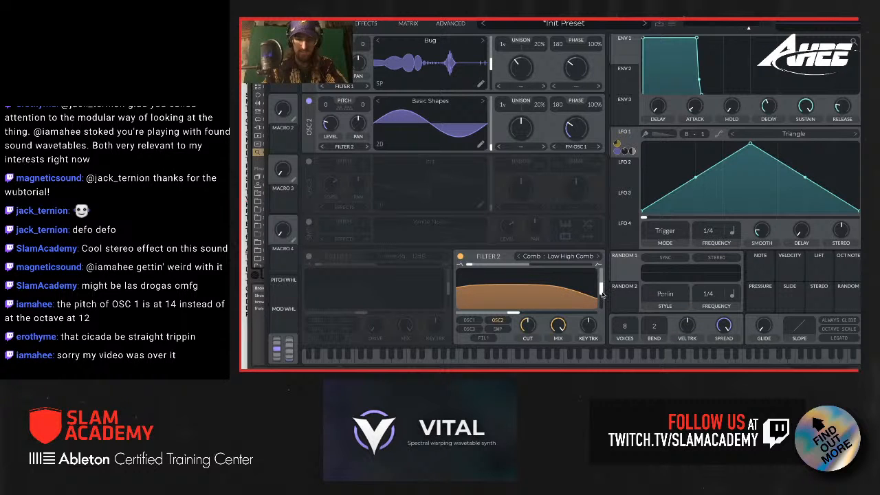
Step: Raise Filter 2's resonance to about 60%, and modulate its mix with LFO 1 from a base of zero
{"action": "left_click_drag", "start_coordinate": [602, 294], "coordinate": [601, 289]}
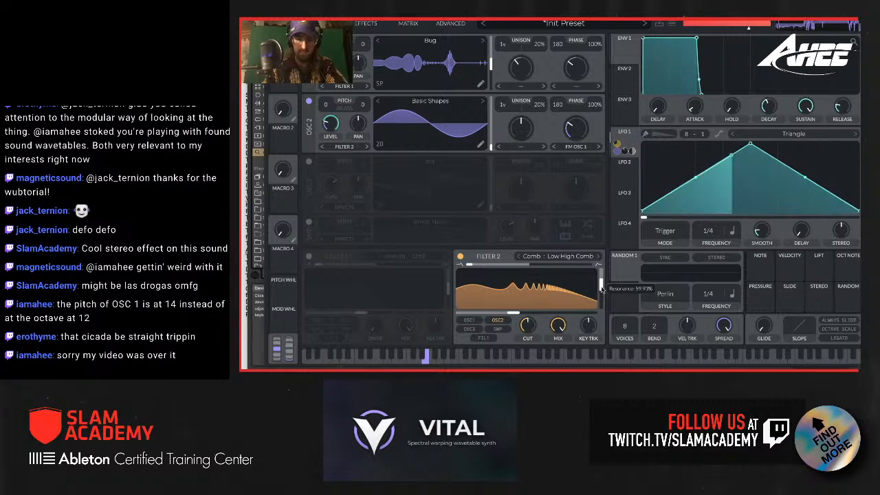
{"action": "left_click_drag", "start_coordinate": [627, 139], "coordinate": [560, 328]}
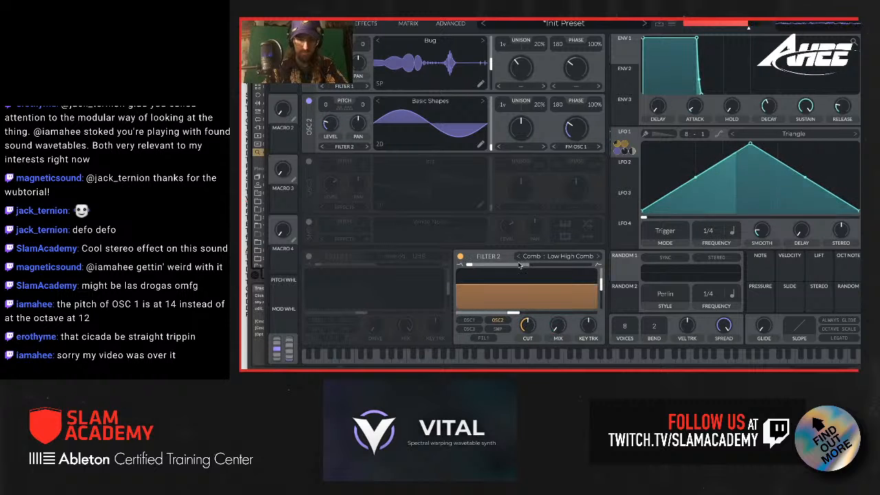
Step: Raise Filter 2's cutoff, resonance and Cut amount, keeping its blend at the minimum
{"action": "left_click_drag", "start_coordinate": [601, 286], "coordinate": [601, 282]}
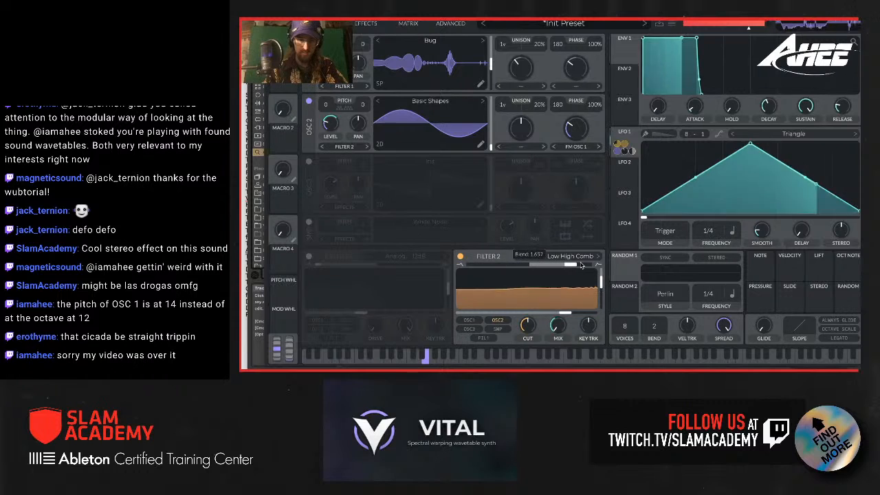
{"action": "left_click_drag", "start_coordinate": [474, 269], "coordinate": [521, 275]}
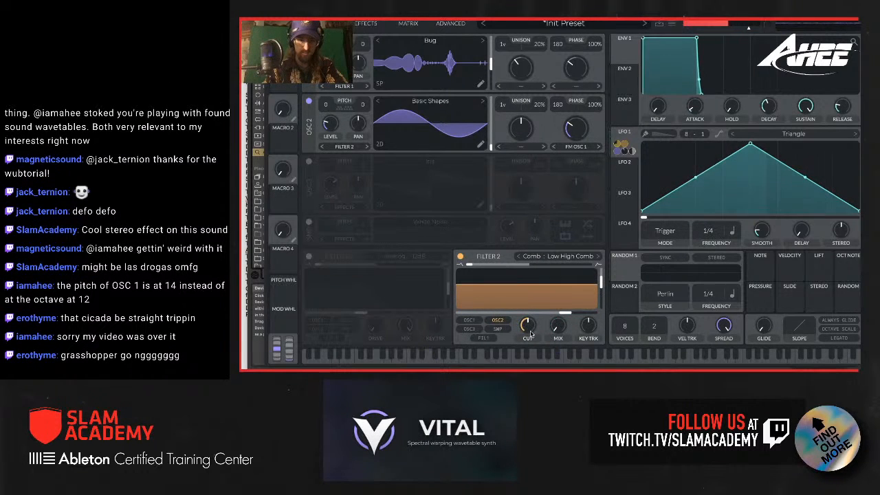
{"action": "left_click_drag", "start_coordinate": [531, 334], "coordinate": [530, 321]}
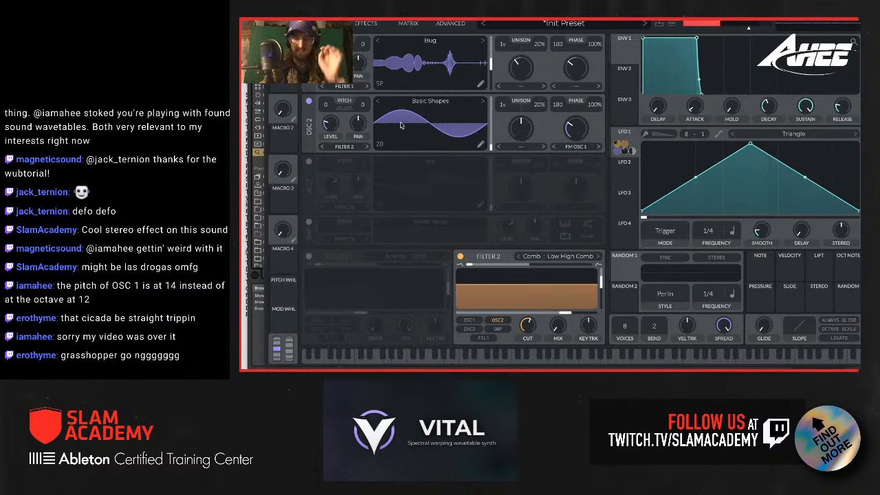
Step: Modulate the gain of the EQ's low band with LFO 1 and lower that band's base gain
{"action": "left_click", "coordinate": [364, 23]}
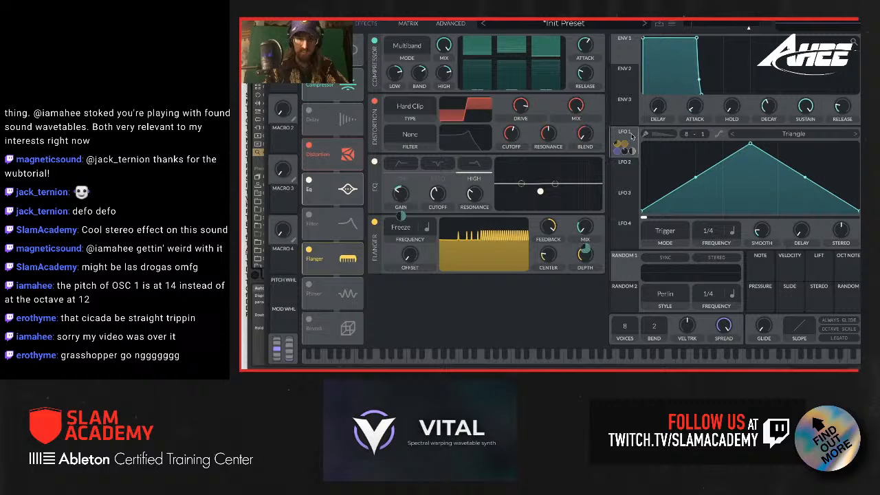
{"action": "left_click", "coordinate": [403, 180]}
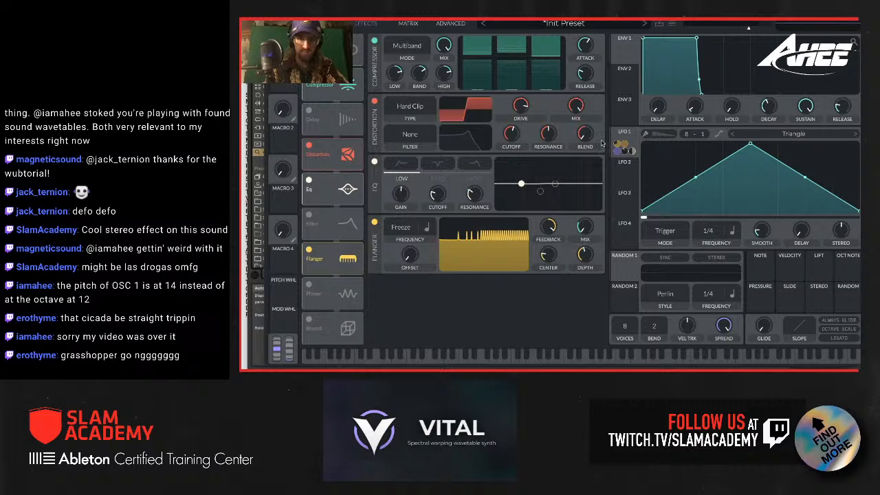
{"action": "left_click_drag", "start_coordinate": [624, 137], "coordinate": [399, 204]}
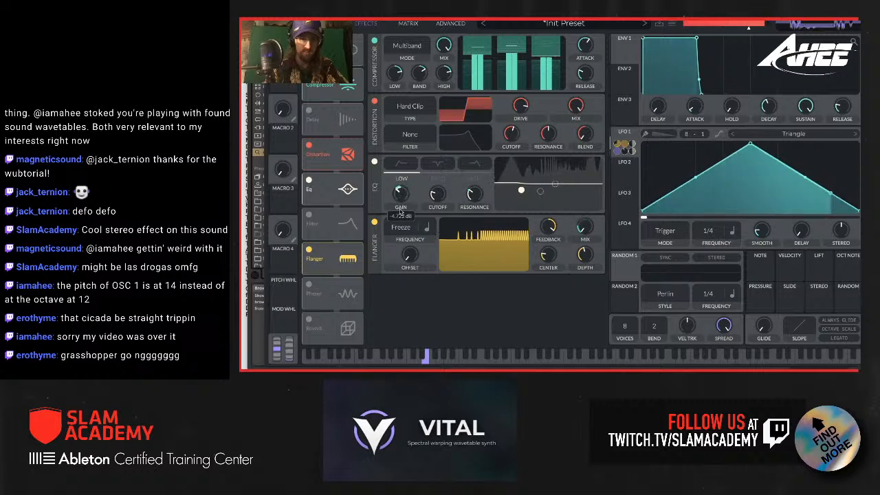
{"action": "mouse_move", "coordinate": [400, 220]}
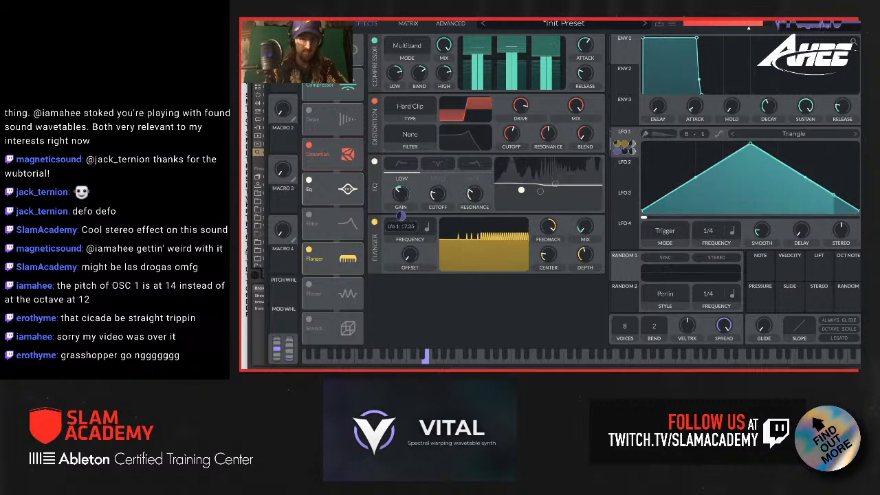
Step: Reshape the EQ bands, placing the low band at about -3.5 dB and 39.3 semitones, and slightly lower the master volume
{"action": "left_click", "coordinate": [539, 191]}
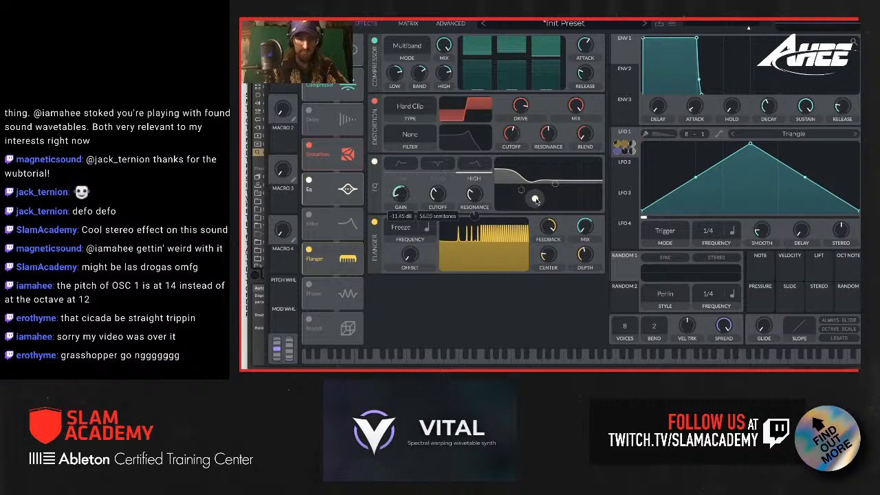
{"action": "left_click_drag", "start_coordinate": [536, 199], "coordinate": [541, 191]}
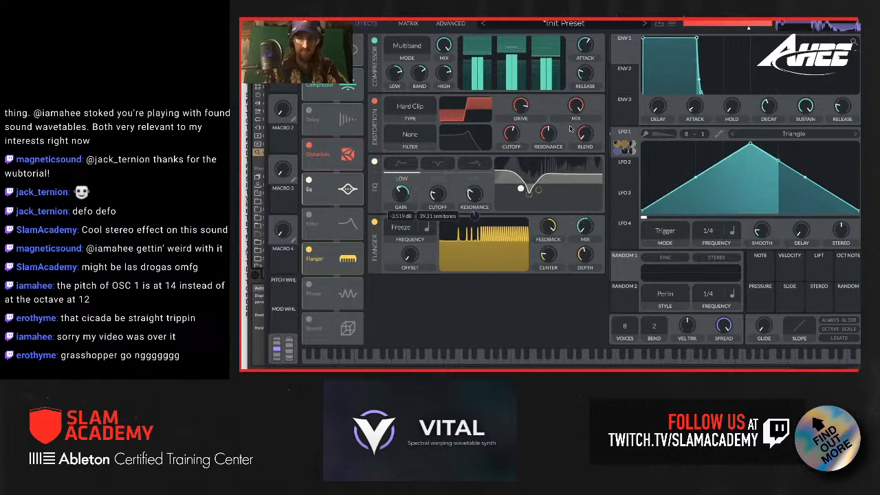
{"action": "left_click_drag", "start_coordinate": [749, 30], "coordinate": [742, 31]}
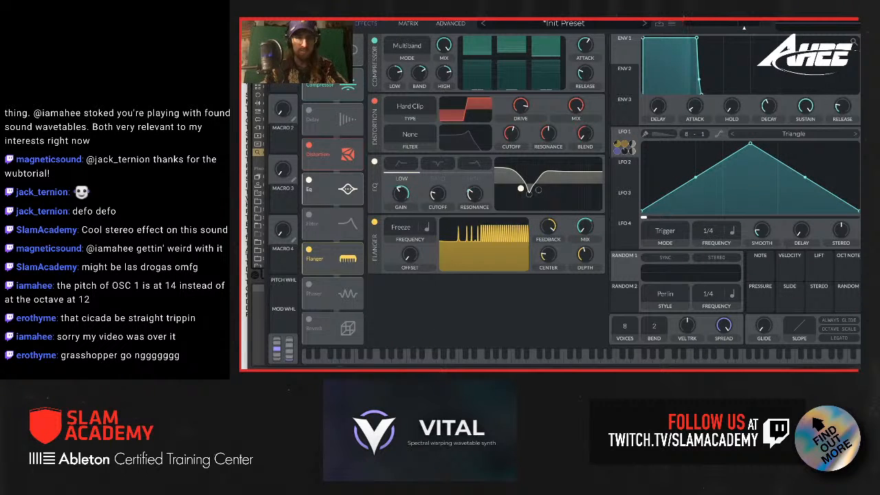
Step: Compare LFO 1's triangle with straight and smoothed curves, and leave the curve smoothing on
{"action": "left_click", "coordinate": [324, 23]}
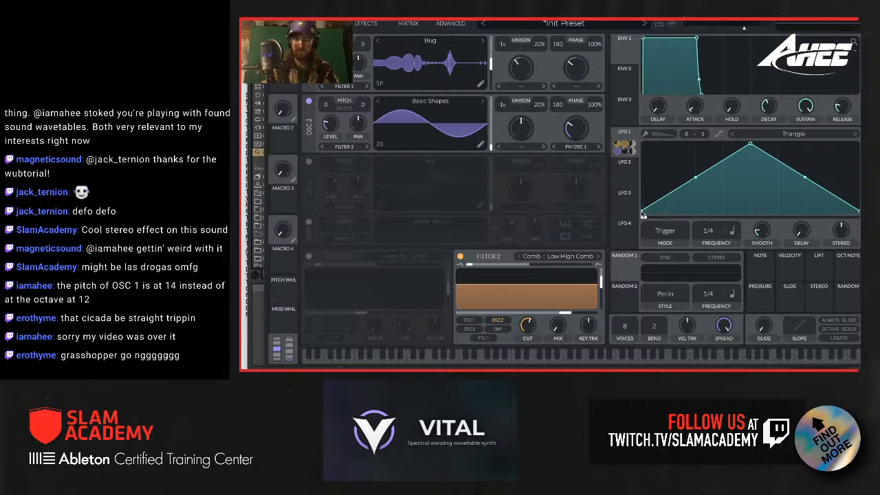
{"action": "left_click", "coordinate": [718, 134]}
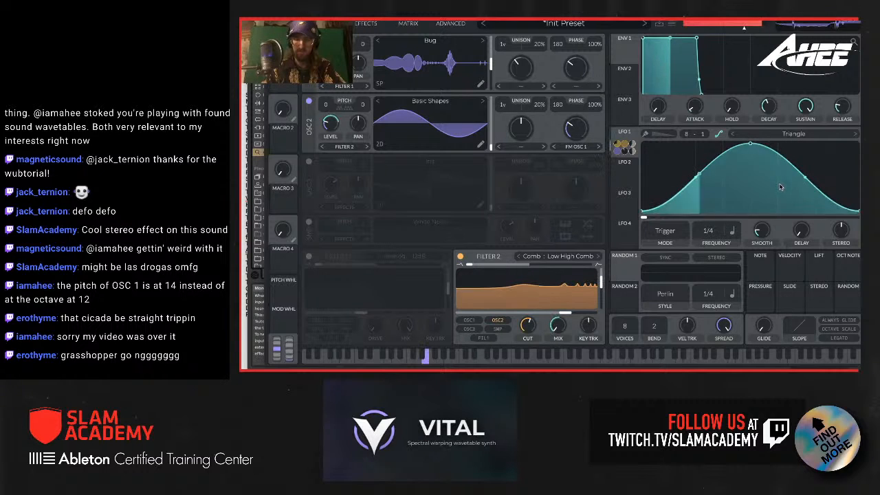
{"action": "left_click", "coordinate": [719, 134]}
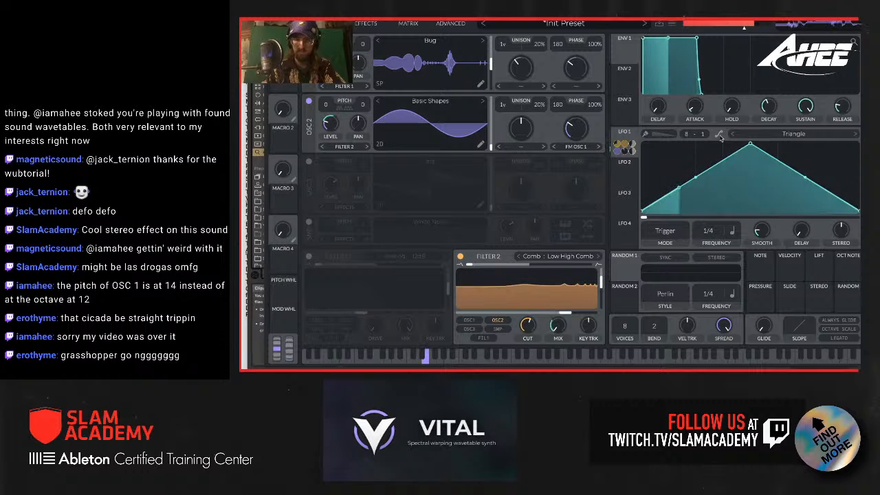
{"action": "left_click", "coordinate": [719, 135]}
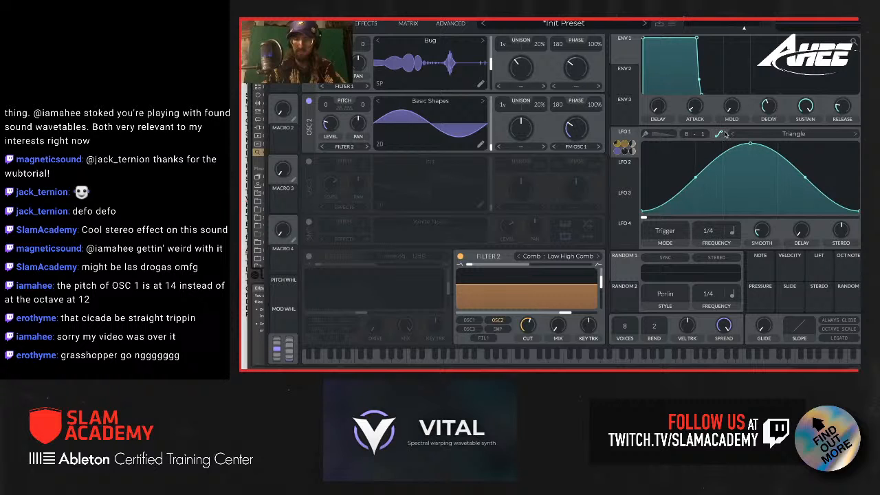
Step: Compare LFO 1 with and without curve smoothing, and save the patch as a Bass preset named "Wub - Bug Rager 1"
{"action": "left_click", "coordinate": [721, 133]}
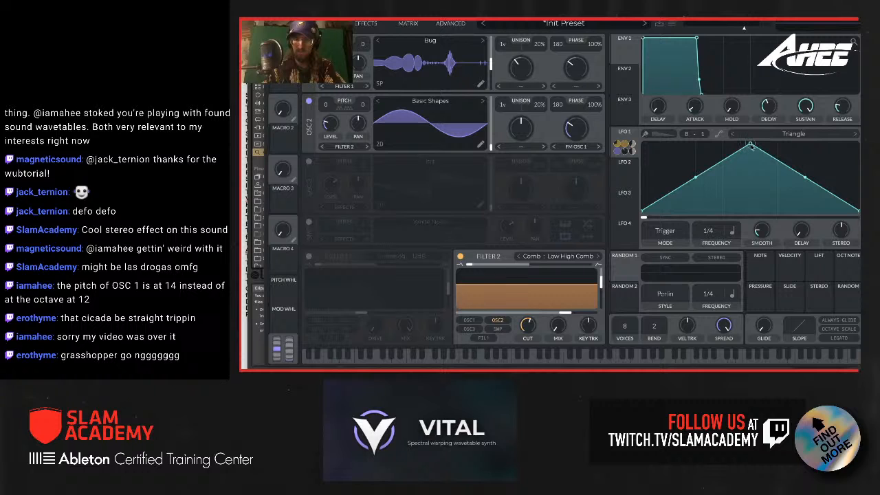
{"action": "left_click", "coordinate": [719, 134]}
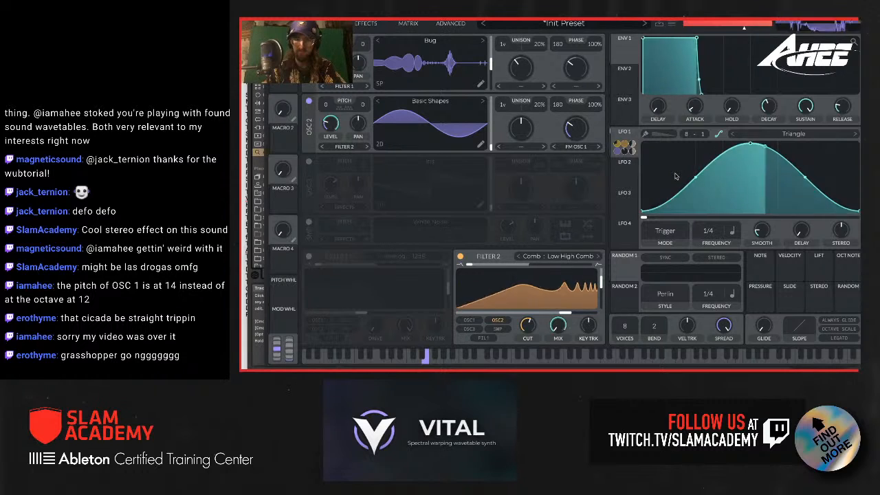
{"action": "left_click", "coordinate": [660, 24]}
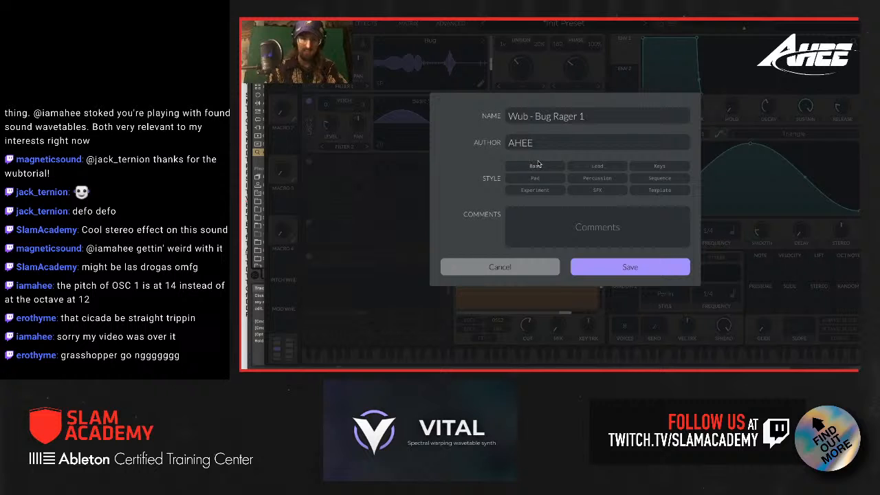
{"action": "left_click", "coordinate": [646, 275]}
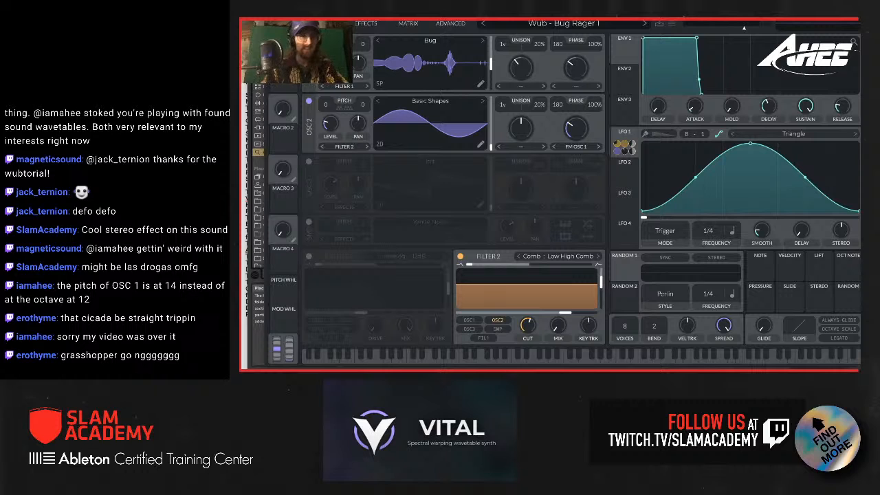
Step: Load the Crazy Loud Bug sample as Osc 1's wavetable and set that oscillator's pitch to 12
{"action": "left_click_drag", "start_coordinate": [550, 20], "coordinate": [671, 20]}
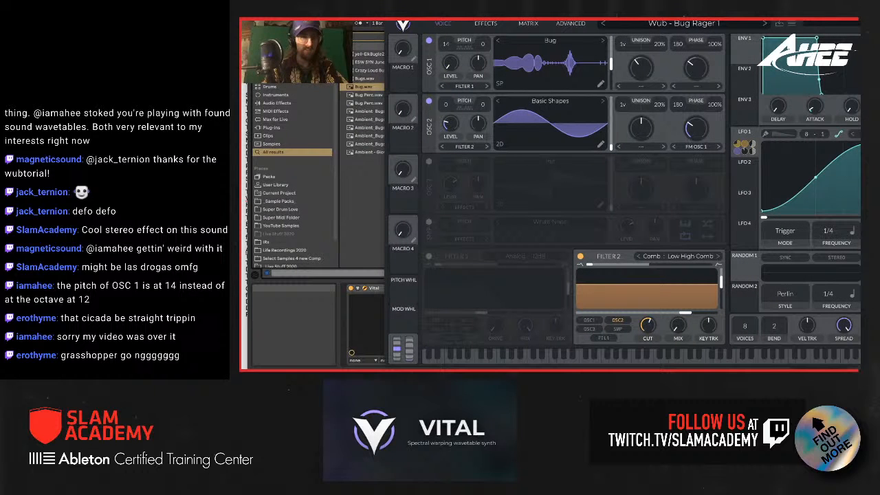
{"action": "left_click", "coordinate": [365, 79]}
{"action": "left_click", "coordinate": [364, 72]}
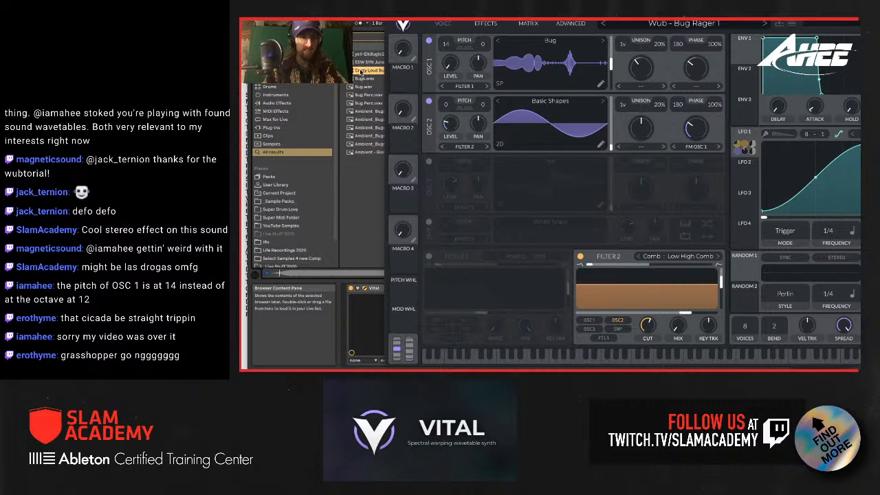
{"action": "left_click_drag", "start_coordinate": [376, 78], "coordinate": [554, 54]}
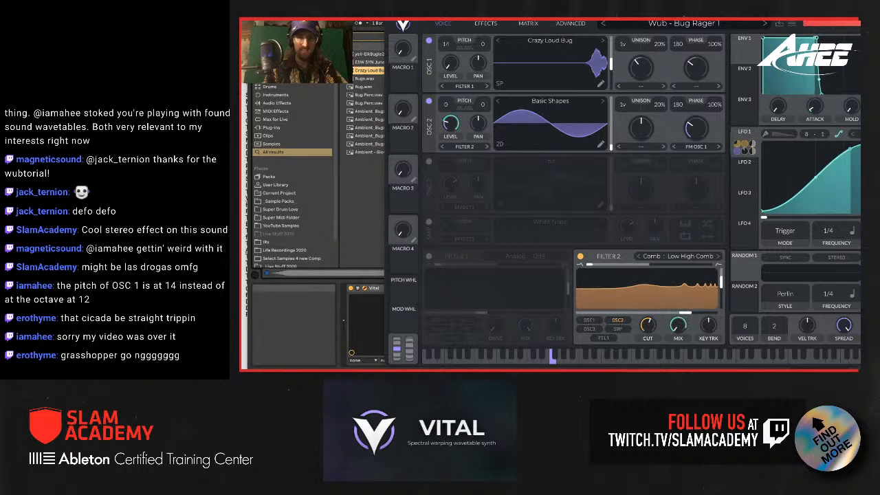
{"action": "left_click_drag", "start_coordinate": [554, 18], "coordinate": [457, 19]}
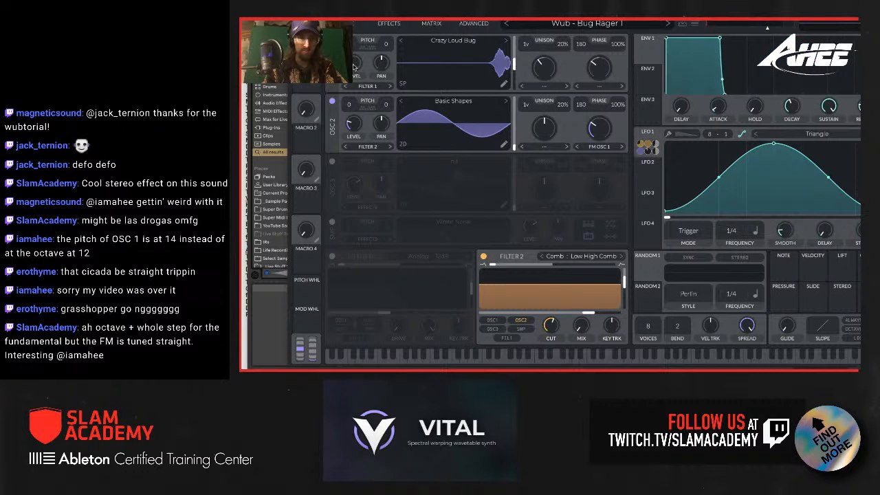
{"action": "left_click_drag", "start_coordinate": [353, 43], "coordinate": [354, 52]}
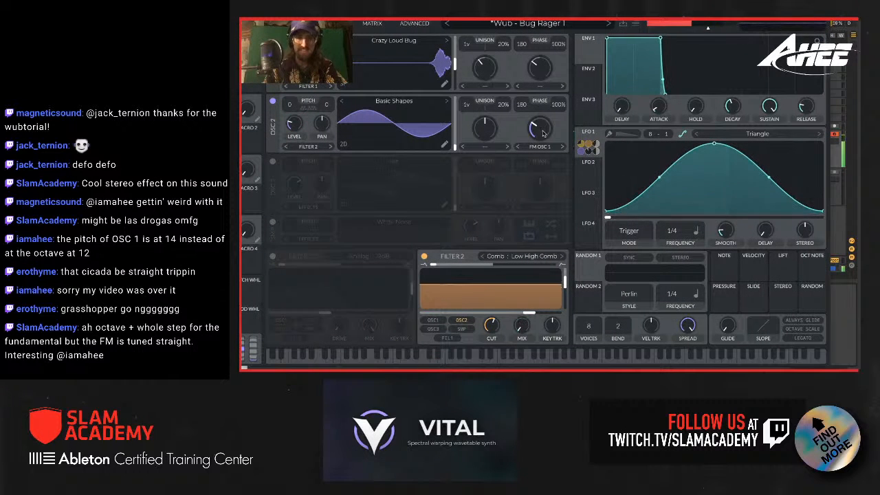
Step: Set Osc 2's FM amount to about 21% with LFO 1 modulation of about 0.72, and compare the sound with Osc 1 bypassed
{"action": "left_click_drag", "start_coordinate": [541, 133], "coordinate": [540, 172]}
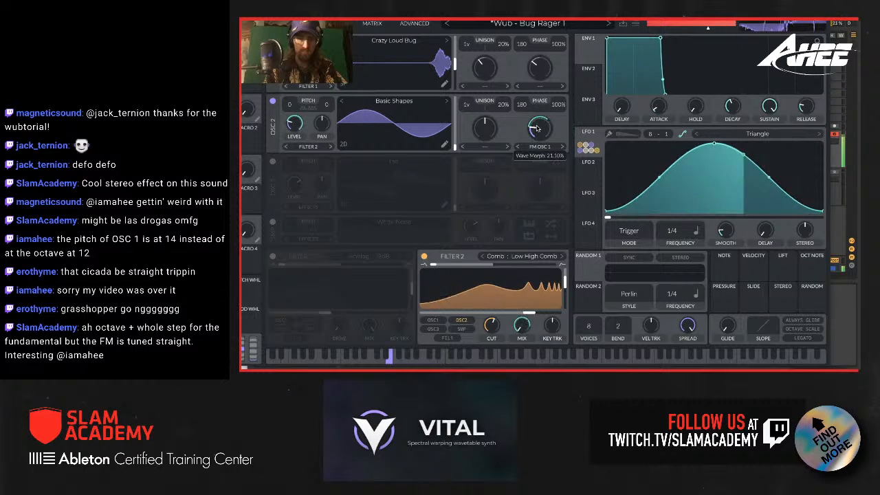
{"action": "left_click_drag", "start_coordinate": [540, 156], "coordinate": [538, 141]}
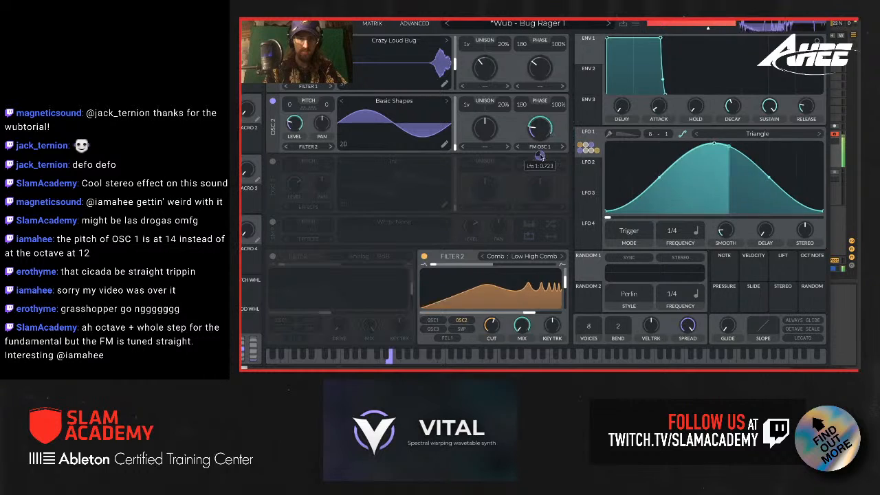
{"action": "left_click", "coordinate": [273, 41]}
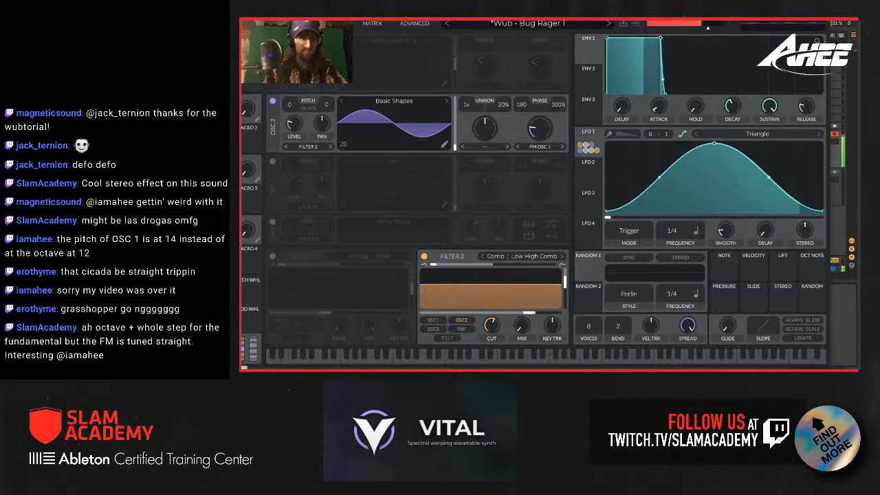
{"action": "left_click", "coordinate": [273, 41]}
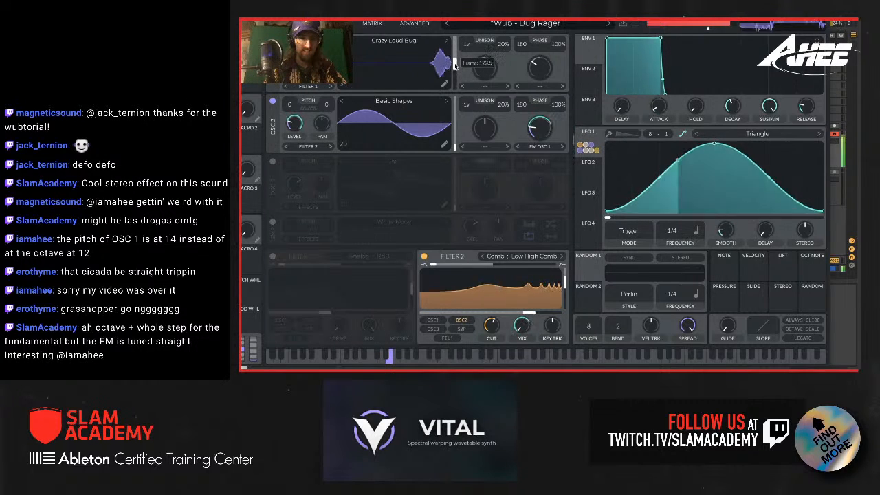
Step: Set Osc 1's wavetable frame to about 98 and apply a Bend wave morph at a moderate amount
{"action": "mouse_move", "coordinate": [455, 65]}
{"action": "left_mouse_down"}
{"action": "mouse_move", "coordinate": [454, 58]}
{"action": "mouse_move", "coordinate": [454, 68]}
{"action": "left_mouse_up"}
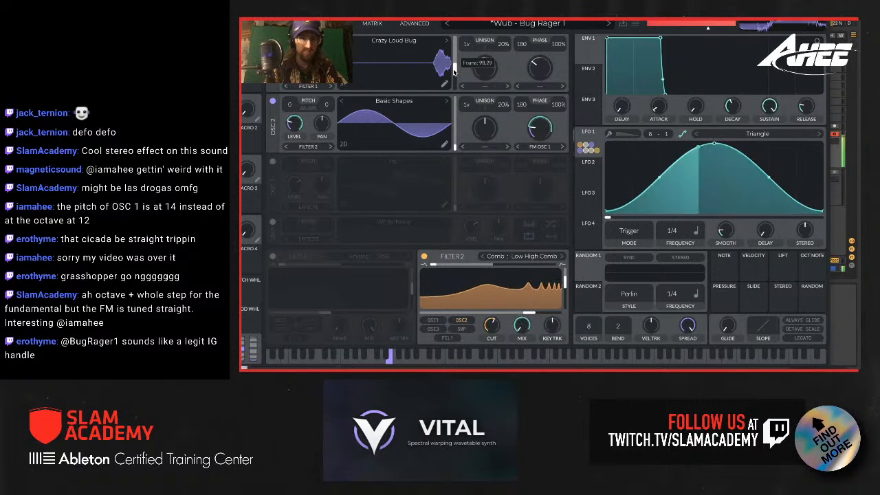
{"action": "left_click", "coordinate": [541, 86]}
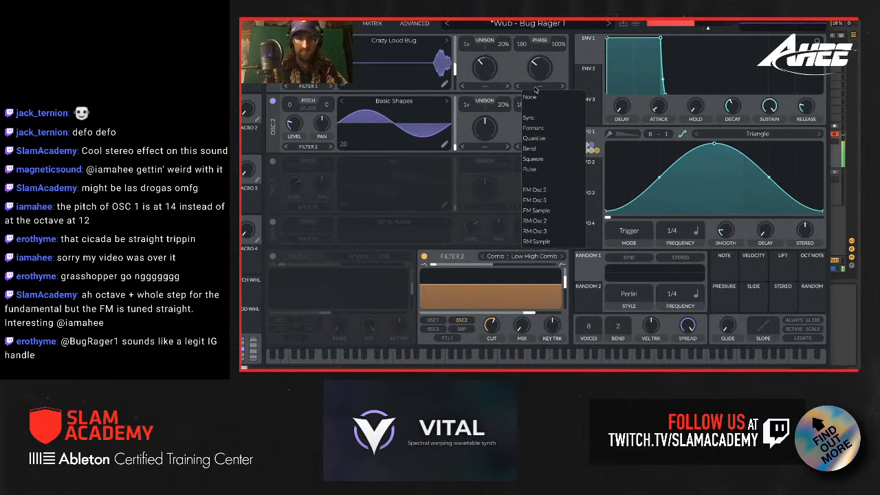
{"action": "left_click", "coordinate": [543, 149]}
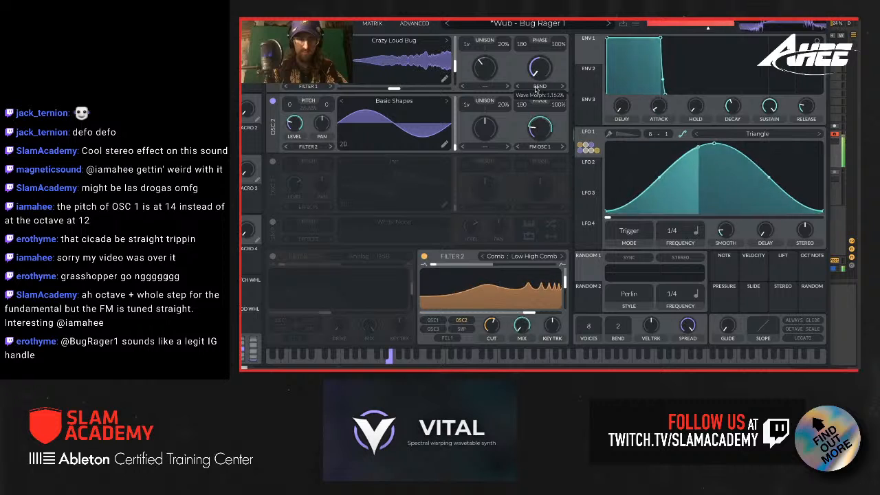
{"action": "mouse_move", "coordinate": [536, 90]}
{"action": "left_mouse_down"}
{"action": "mouse_move", "coordinate": [541, 63]}
{"action": "mouse_move", "coordinate": [537, 75]}
{"action": "left_mouse_up"}
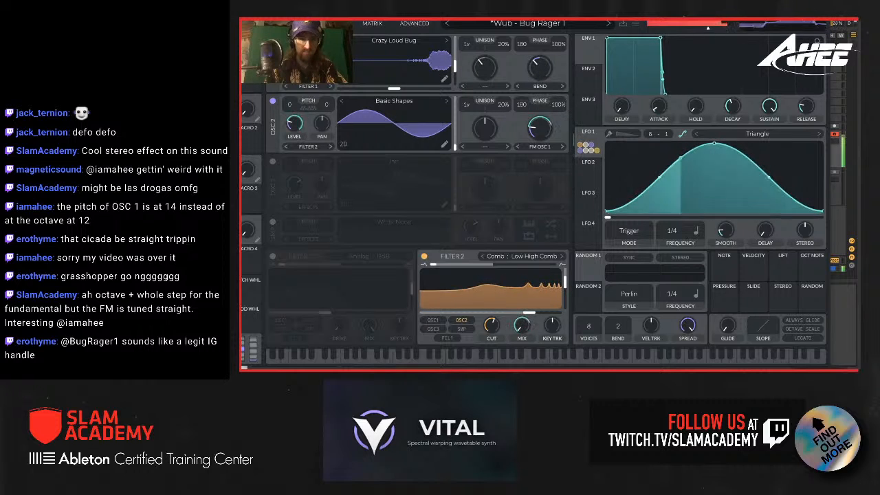
Step: Audition the Shepard Tone, Time Skew and Vocode spectral morphs on Osc 1, and return the morph type to None
{"action": "left_click", "coordinate": [540, 86]}
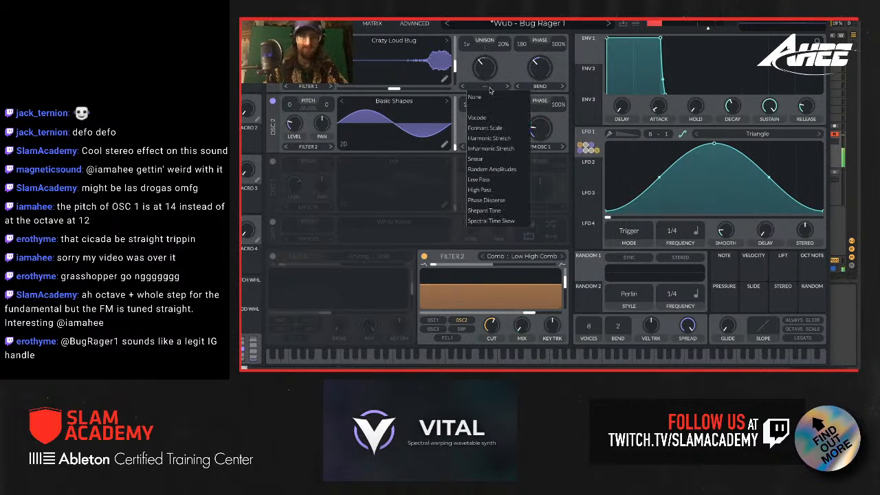
{"action": "left_click", "coordinate": [484, 211]}
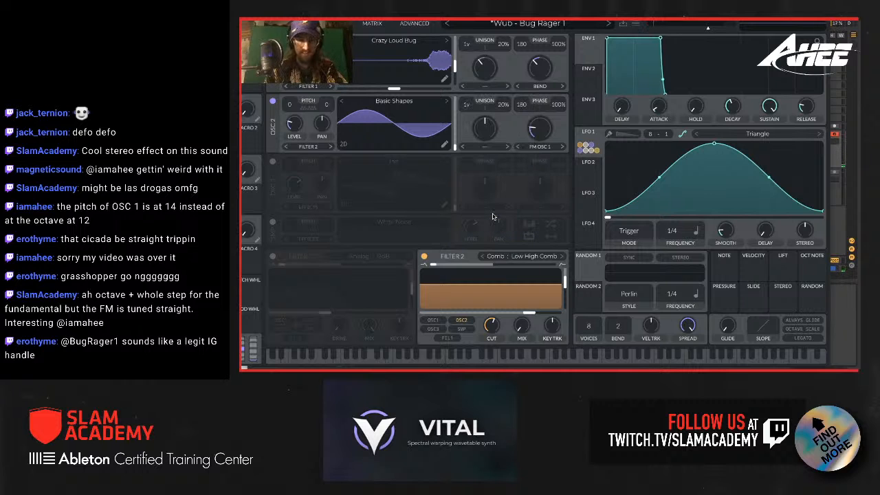
{"action": "left_click", "coordinate": [507, 87]}
{"action": "left_click_drag", "start_coordinate": [489, 69], "coordinate": [489, 44]}
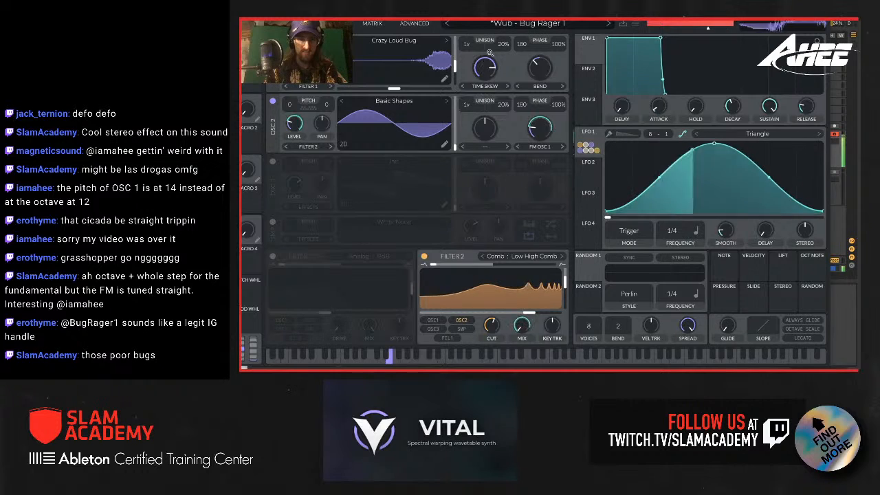
{"action": "left_click", "coordinate": [491, 87]}
{"action": "left_click", "coordinate": [480, 117]}
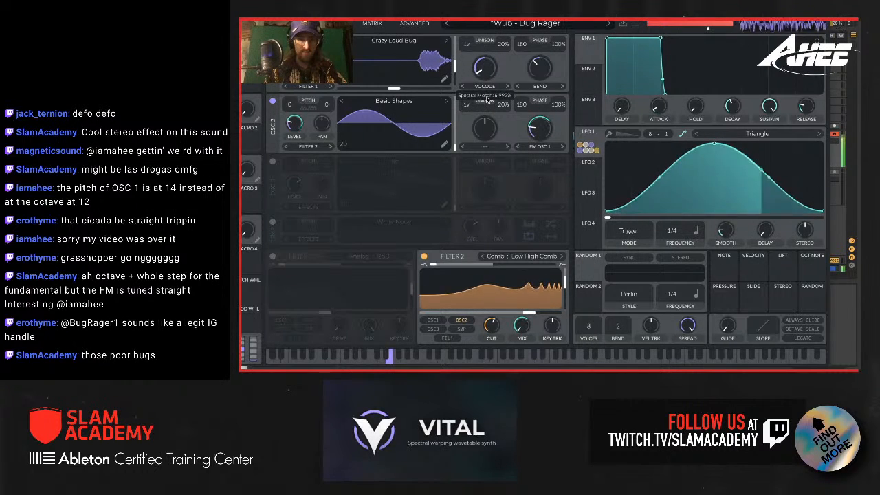
{"action": "left_click", "coordinate": [487, 87]}
{"action": "left_click", "coordinate": [490, 101]}
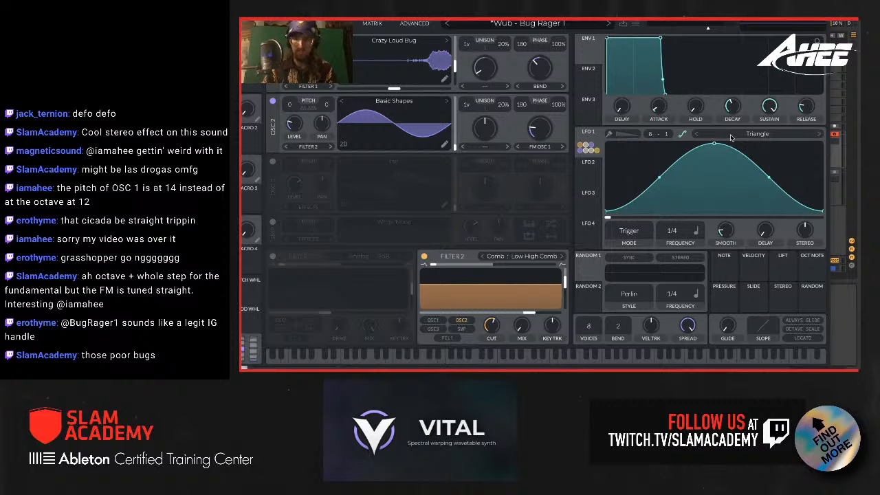
Step: Load the favorite Half Sine shape into LFO 1 and audition it
{"action": "left_click", "coordinate": [754, 138]}
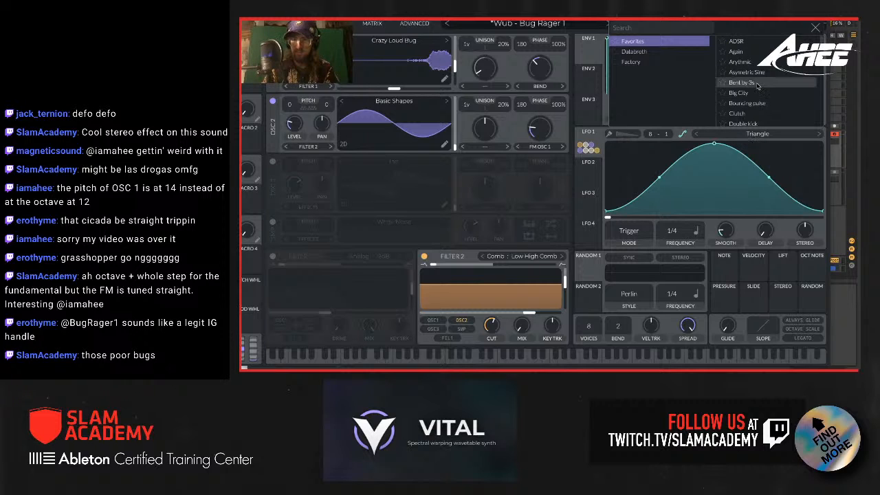
{"action": "scroll", "coordinate": [743, 83], "scroll_direction": "down", "scroll_amount": 3}
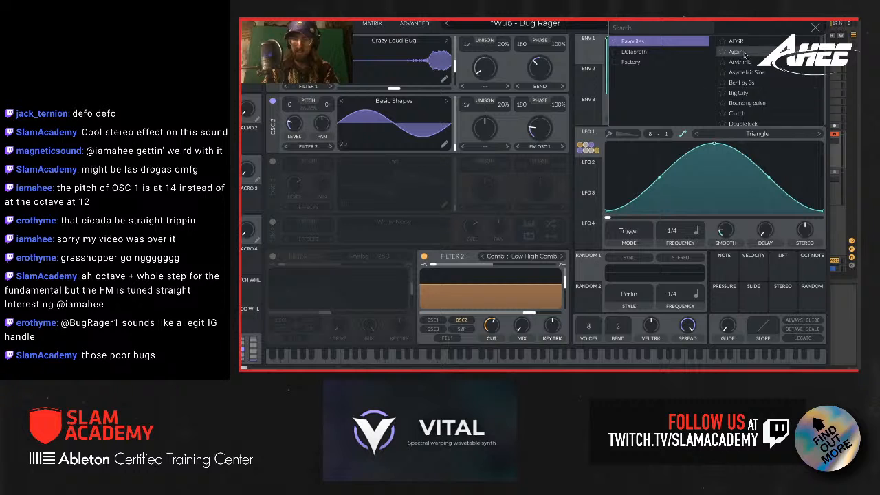
{"action": "scroll", "coordinate": [748, 86], "scroll_direction": "down", "scroll_amount": 1}
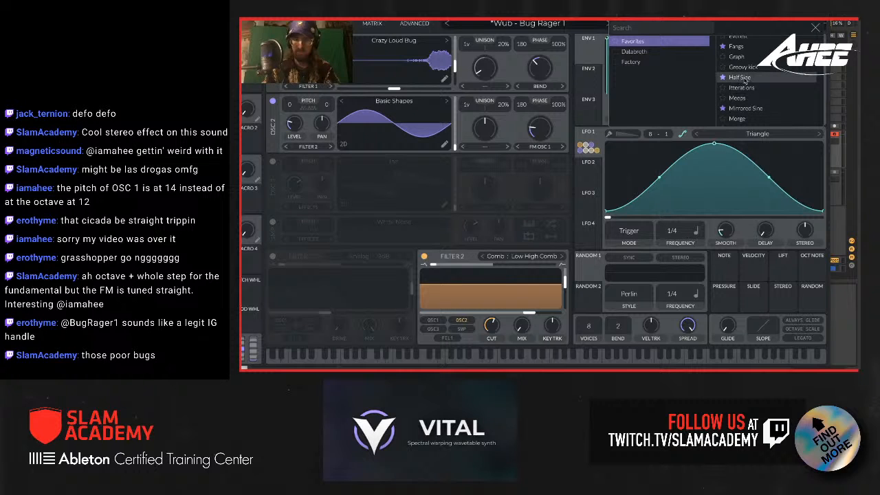
{"action": "left_click", "coordinate": [745, 77]}
{"action": "left_click", "coordinate": [815, 28]}
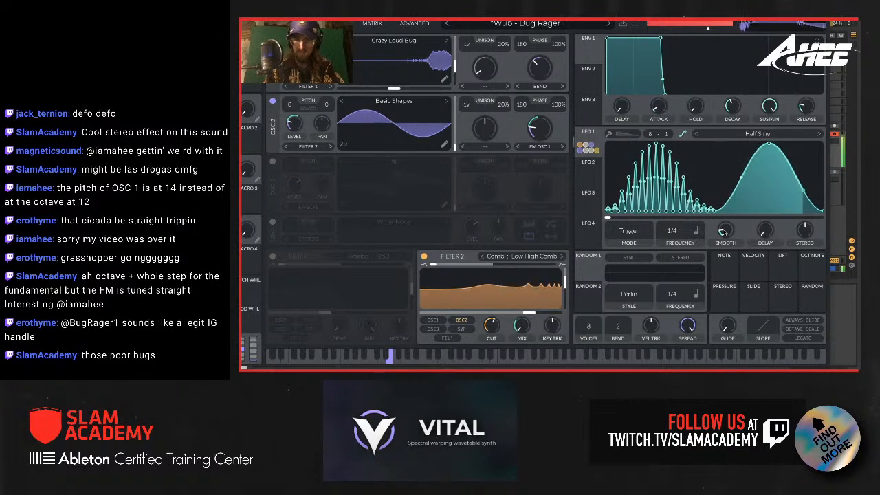
Step: Load the Mirrored Sine shape into LFO 1 and set its frequency to 1/2
{"action": "left_click", "coordinate": [733, 135]}
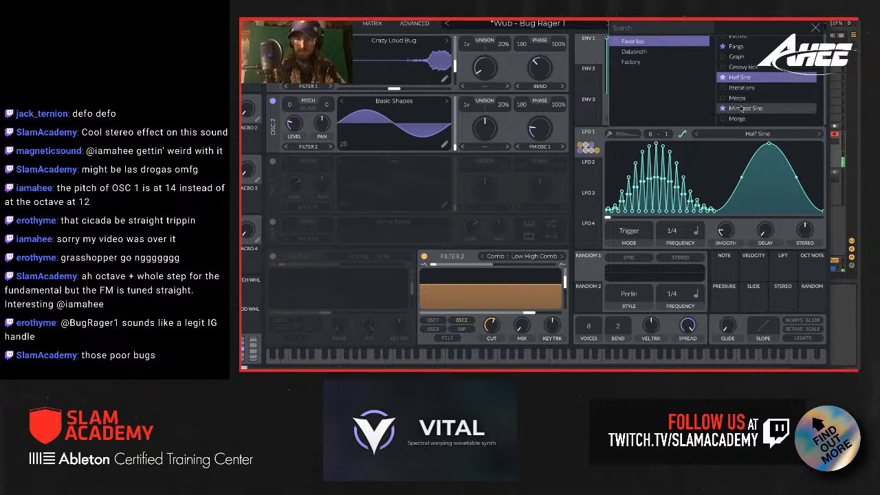
{"action": "left_click", "coordinate": [748, 79]}
{"action": "left_click", "coordinate": [696, 208]}
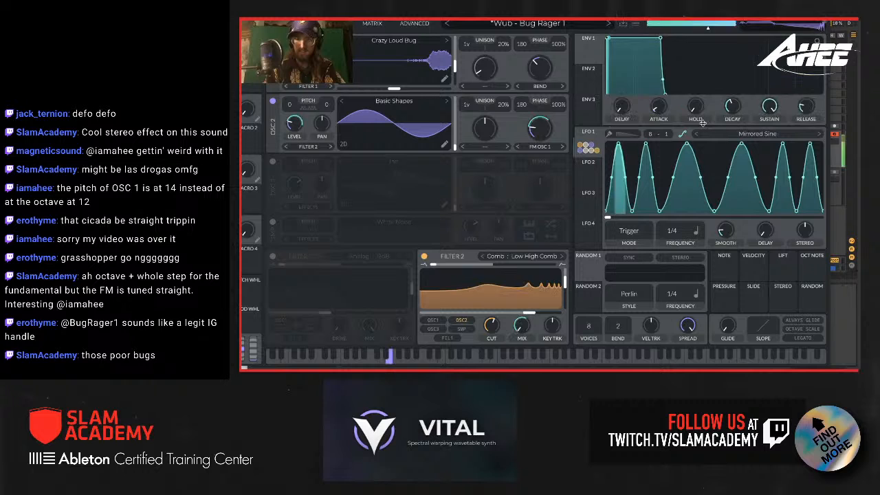
{"action": "left_click_drag", "start_coordinate": [676, 232], "coordinate": [676, 238]}
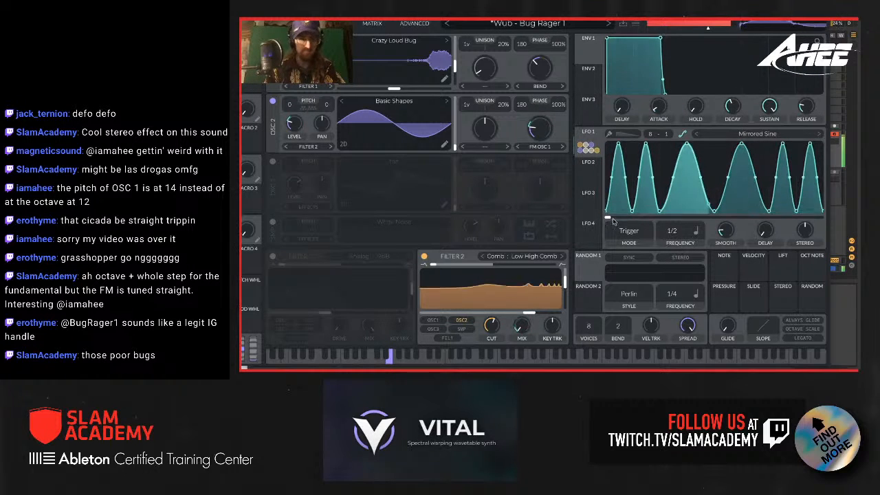
Step: Close the Vital window and compare the bass with the PHAT Magic Rack and Radio Fades rack bypassed and active, leaving both enabled
{"action": "left_click_drag", "start_coordinate": [522, 13], "coordinate": [619, 12]}
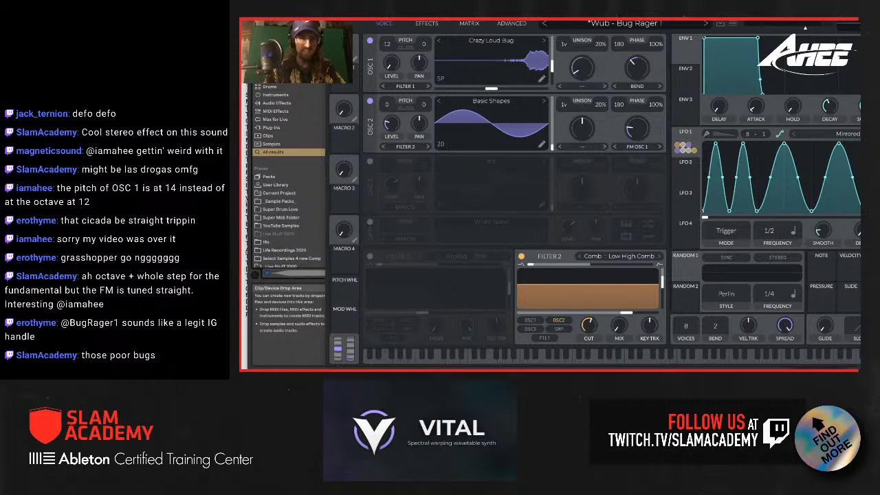
{"action": "left_click", "coordinate": [334, 12]}
{"action": "left_click", "coordinate": [632, 290]}
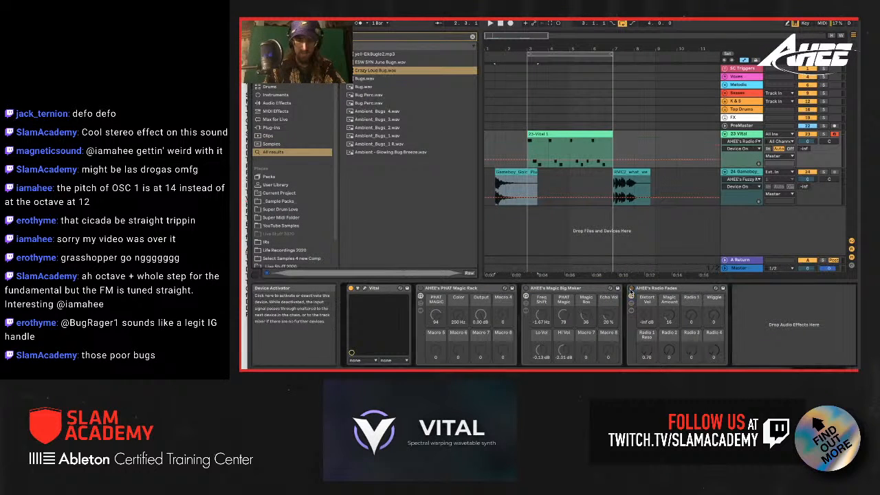
{"action": "left_click", "coordinate": [481, 289]}
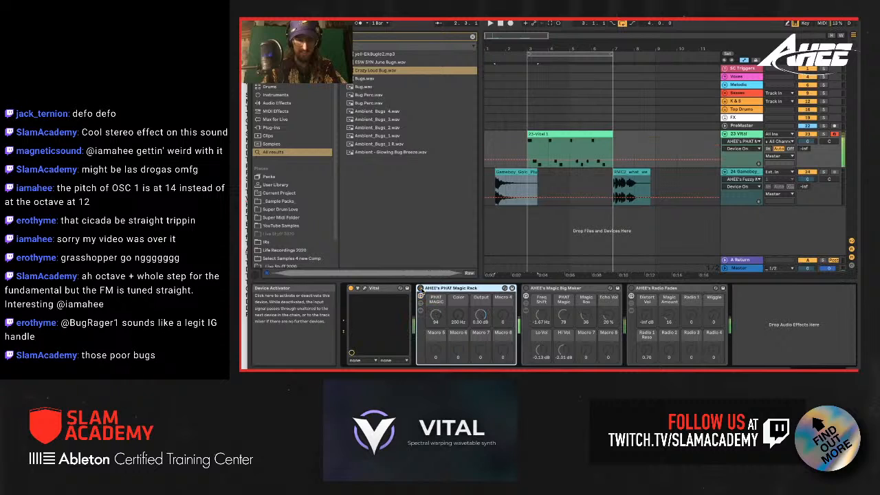
{"action": "left_click", "coordinate": [421, 289]}
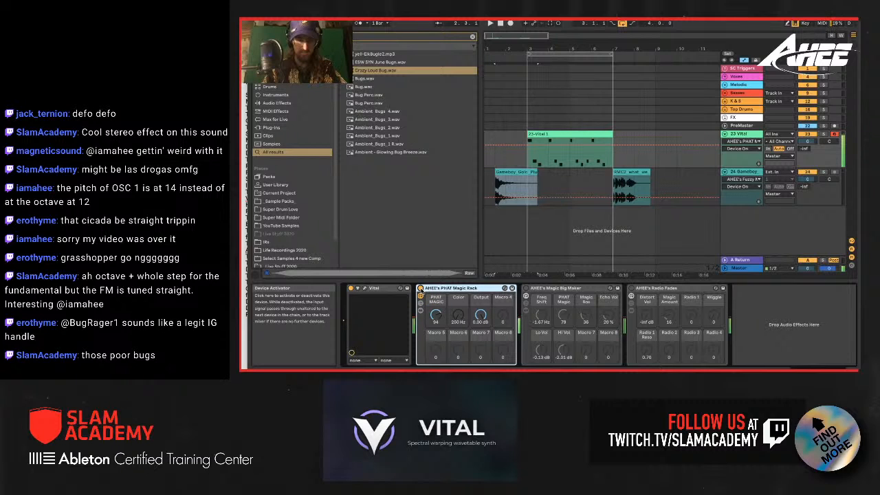
{"action": "left_click", "coordinate": [420, 289]}
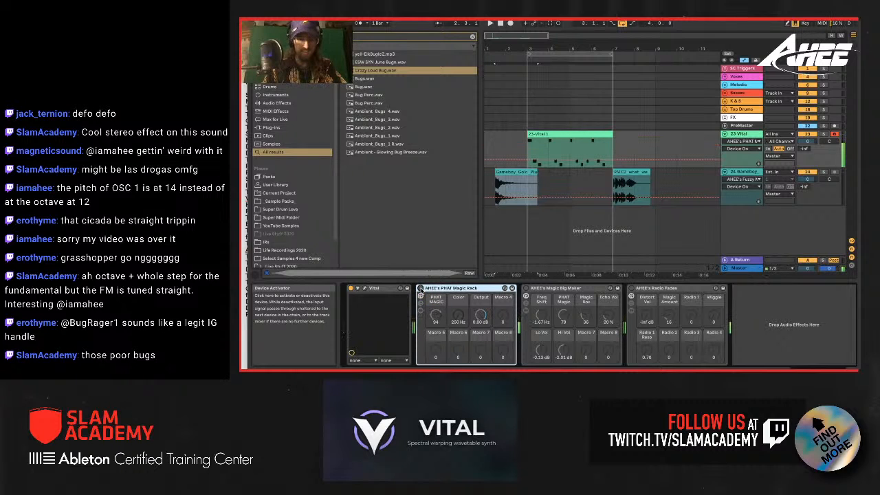
{"action": "left_click", "coordinate": [421, 289]}
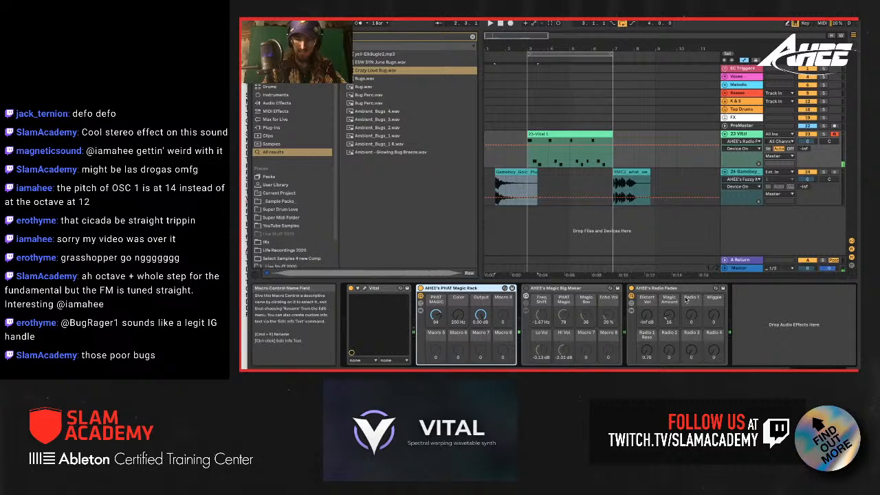
Step: Audition the Radio macros of the Radio Fades rack, raising Radio 1 and Radio 4 to 127 in turn and returning each to 0
{"action": "left_click_drag", "start_coordinate": [691, 316], "coordinate": [692, 282]}
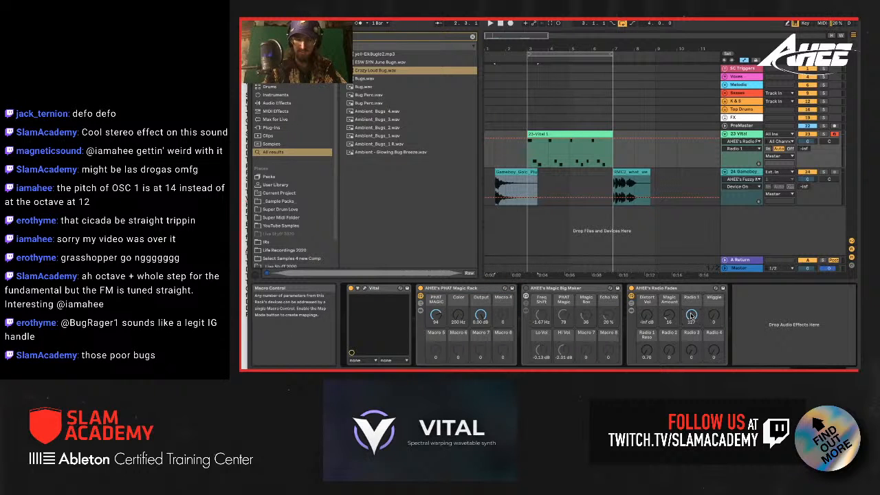
{"action": "left_click_drag", "start_coordinate": [692, 315], "coordinate": [718, 317]}
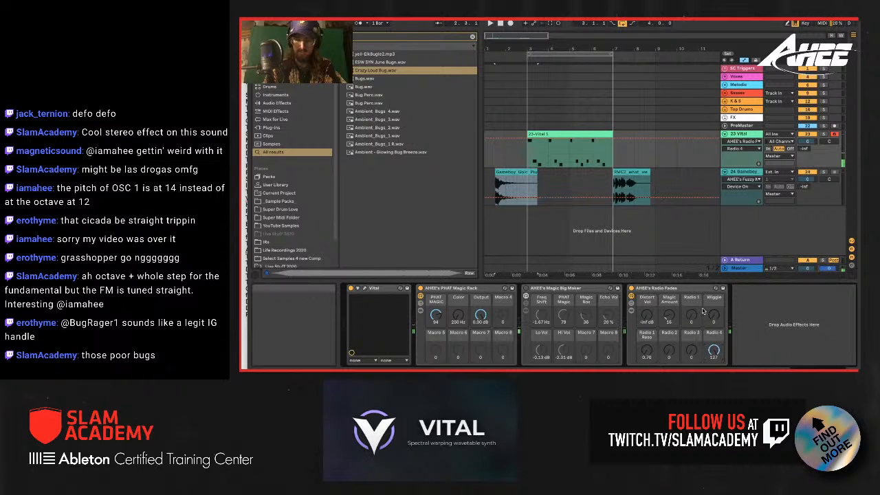
{"action": "left_click_drag", "start_coordinate": [717, 351], "coordinate": [717, 389]}
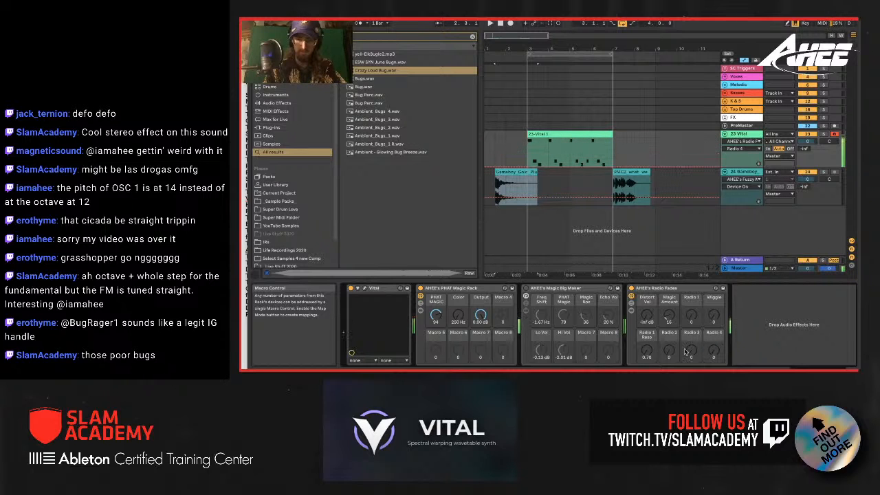
{"action": "mouse_move", "coordinate": [671, 352]}
{"action": "left_mouse_down"}
{"action": "mouse_move", "coordinate": [670, 312]}
{"action": "mouse_move", "coordinate": [670, 352]}
{"action": "left_mouse_up"}
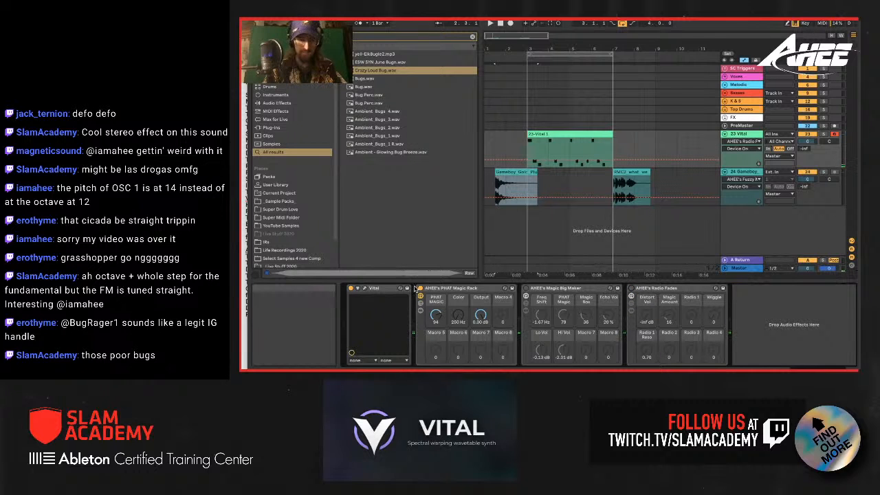
Step: Reopen the Vital window and save the patch as a new preset named Wub - Bug Rager 2
{"action": "left_click", "coordinate": [368, 290]}
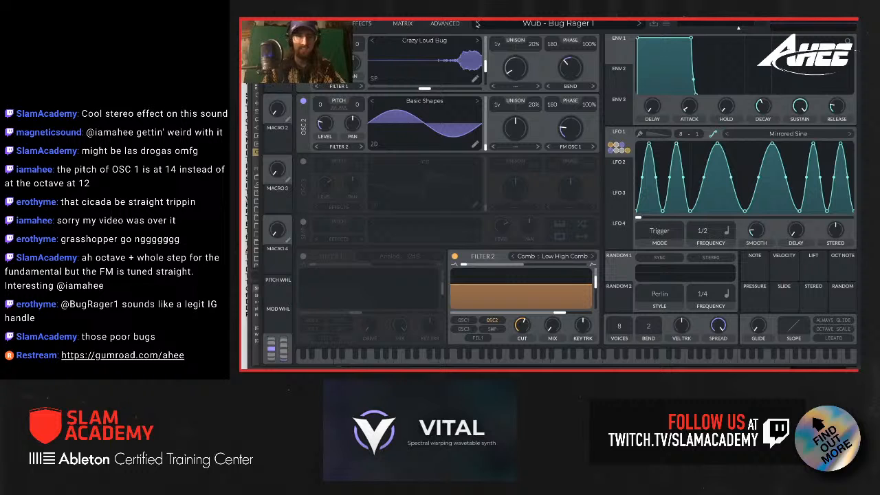
{"action": "left_click", "coordinate": [657, 26]}
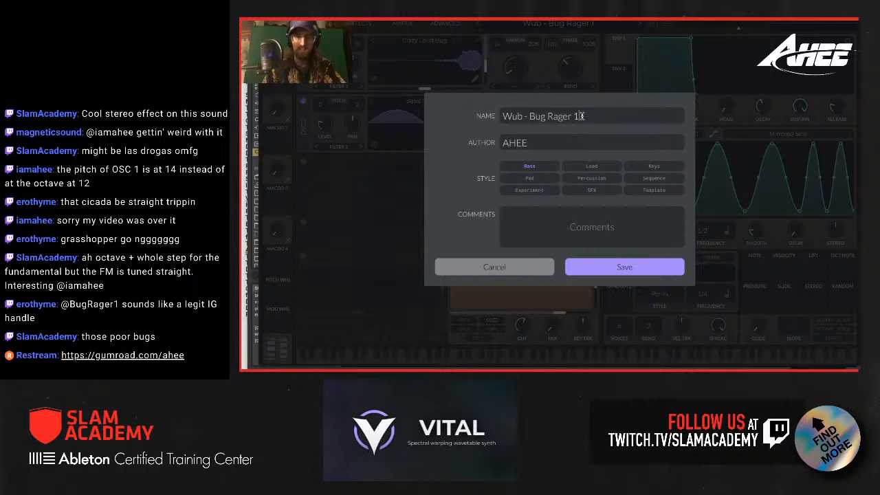
{"action": "left_click", "coordinate": [595, 266]}
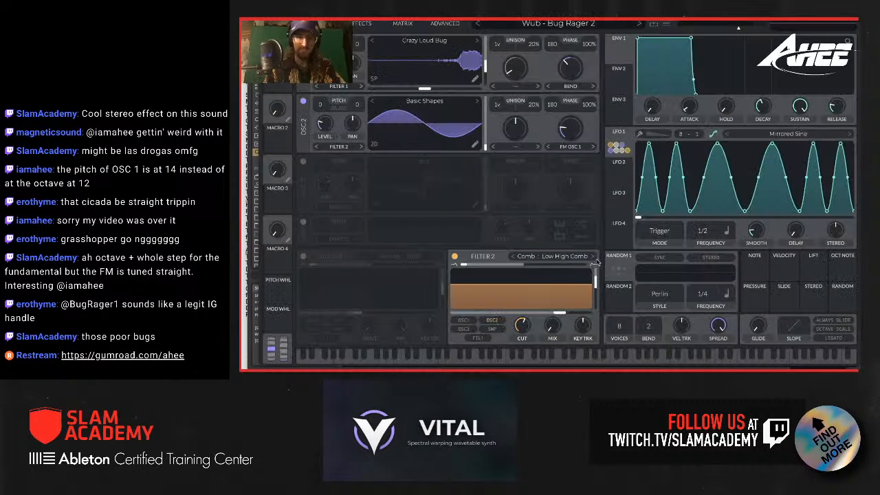
Step: Load the favorite Sin shape into LFO 1 and close the shape browser
{"action": "left_click", "coordinate": [784, 135]}
{"action": "left_click", "coordinate": [665, 45]}
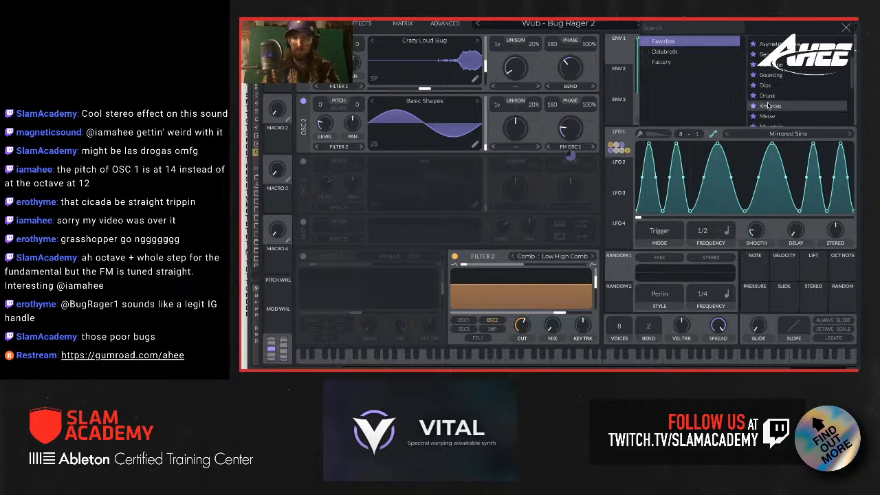
{"action": "scroll", "coordinate": [767, 108], "scroll_direction": "down", "scroll_amount": 4}
{"action": "left_click", "coordinate": [774, 121]}
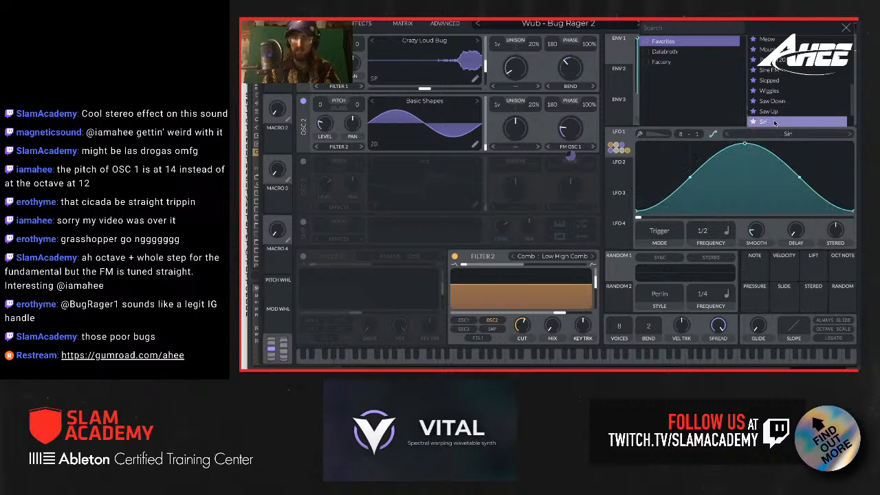
{"action": "left_click", "coordinate": [846, 27]}
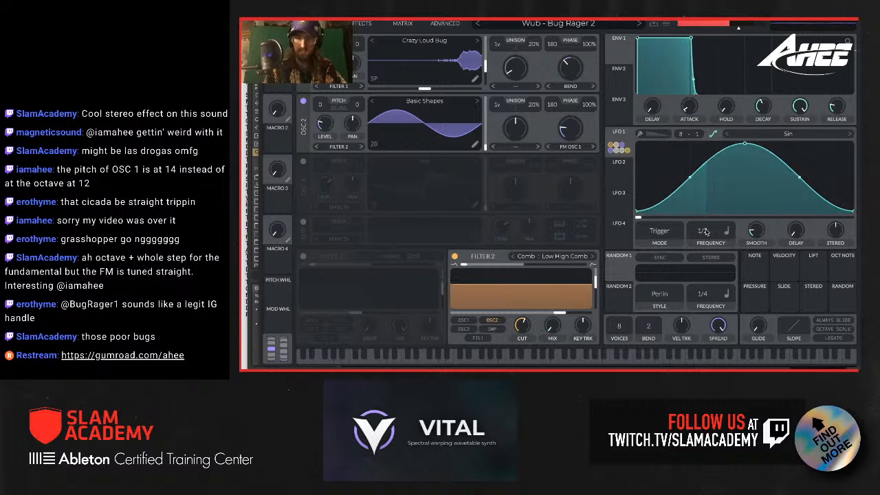
Step: Add a modulation in row 8 of the matrix with LFO 2 as its source and a Global parameter as its destination
{"action": "left_click", "coordinate": [626, 172]}
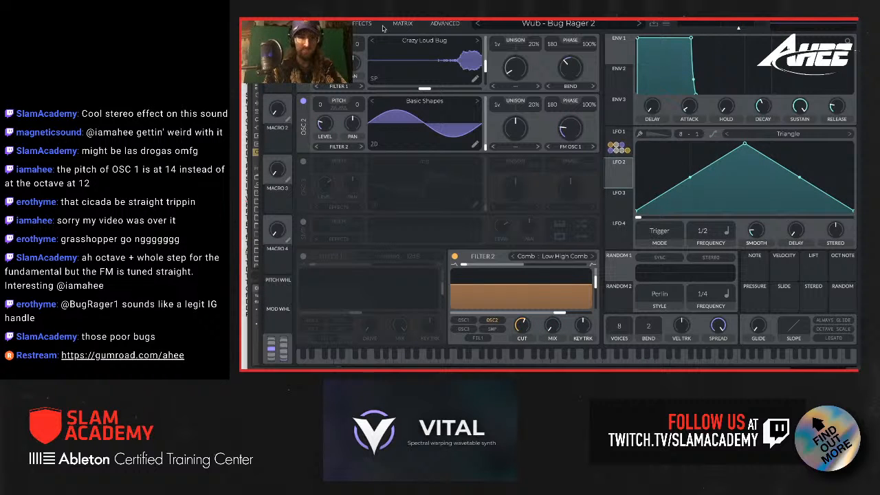
{"action": "left_click", "coordinate": [403, 24]}
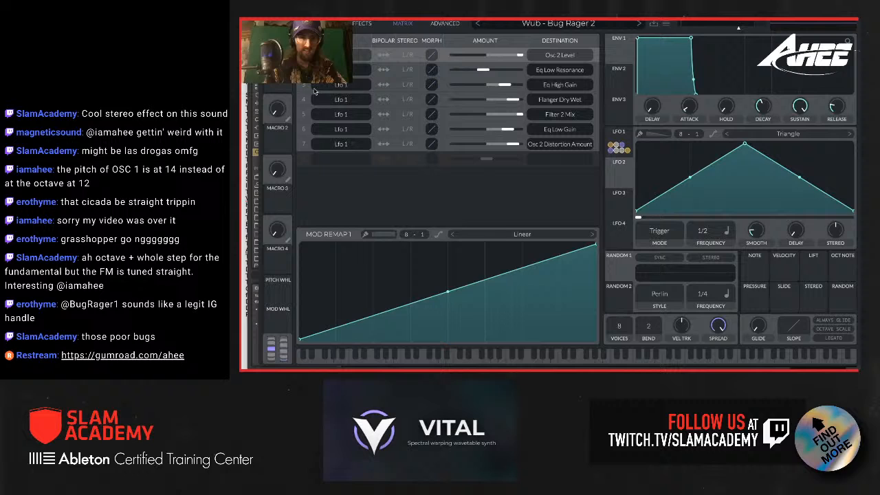
{"action": "left_click", "coordinate": [336, 163]}
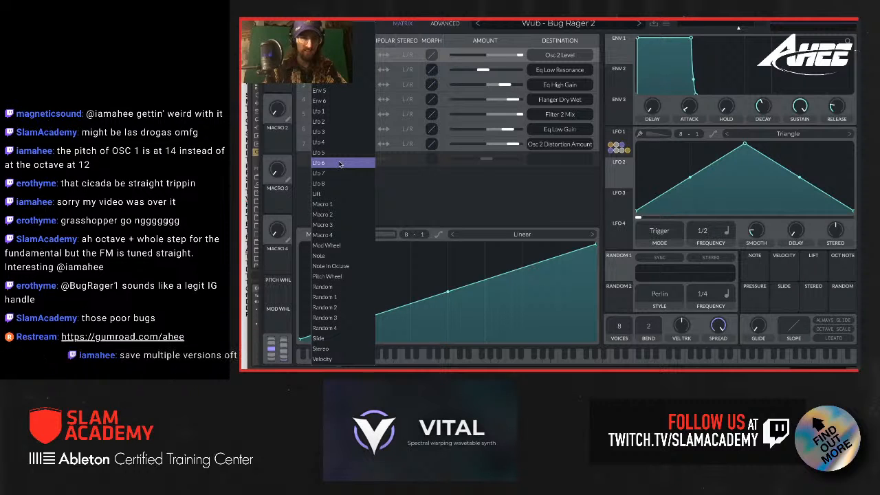
{"action": "left_click", "coordinate": [330, 120]}
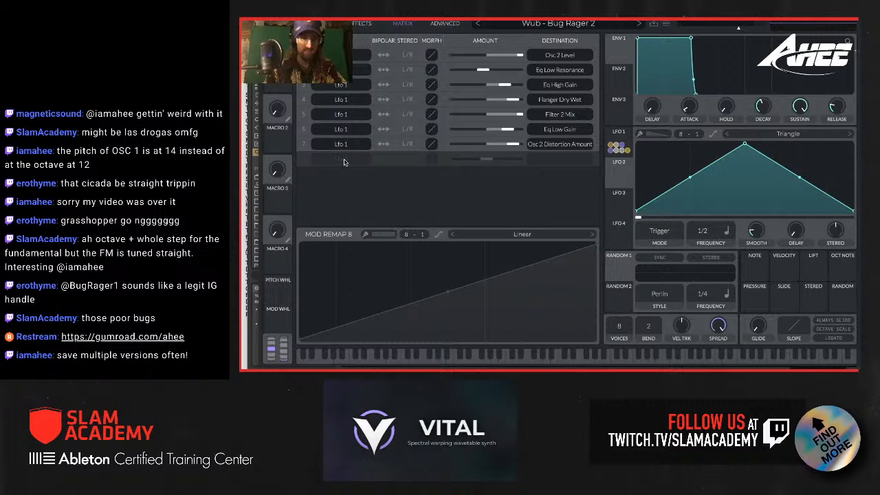
{"action": "left_click", "coordinate": [561, 163]}
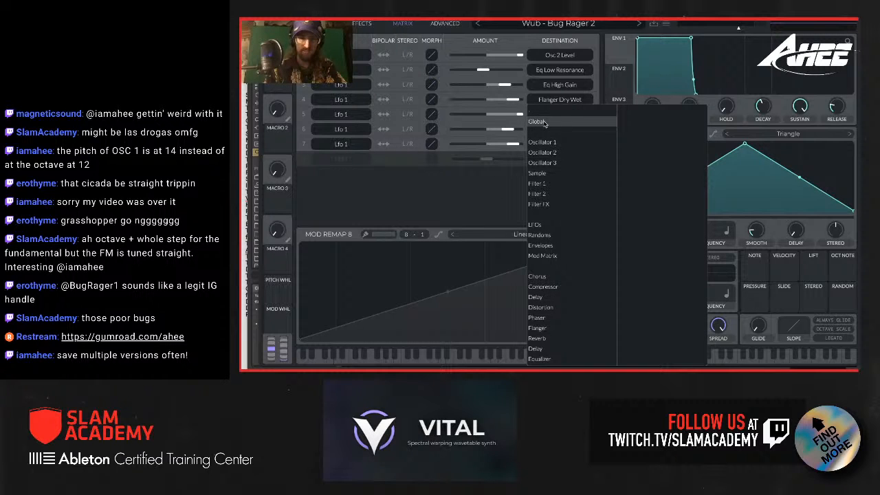
{"action": "mouse_move", "coordinate": [544, 123]}
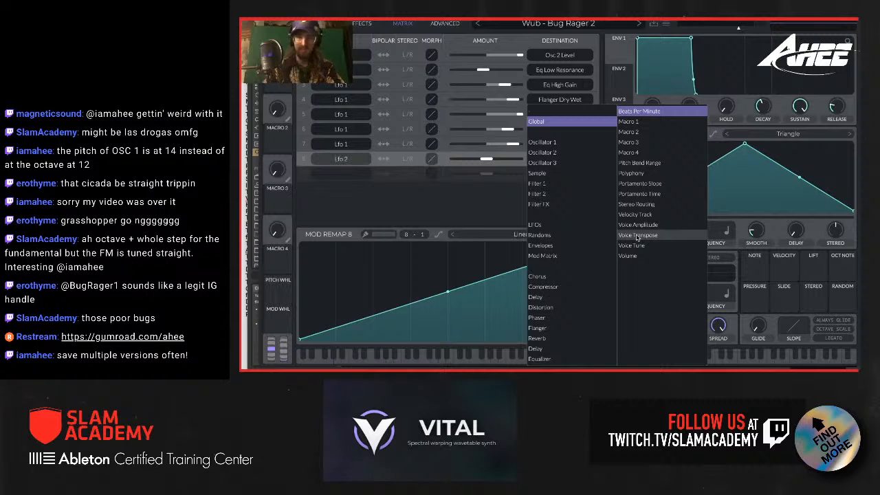
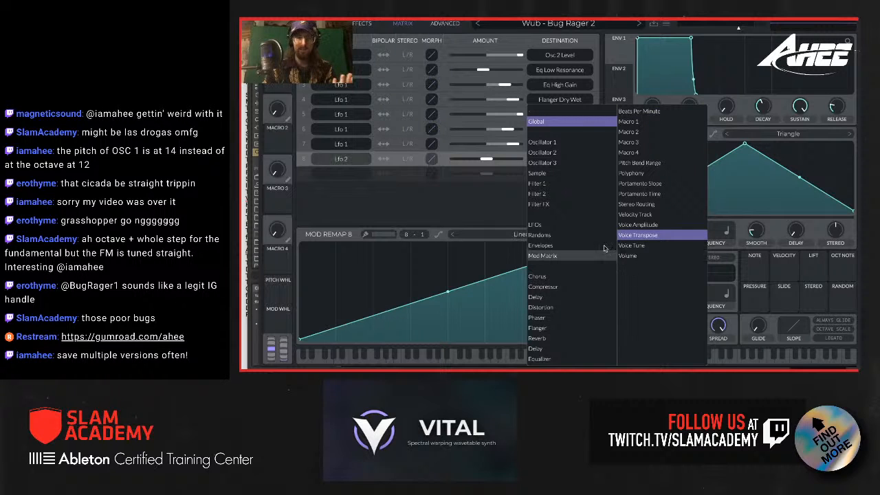
Step: Route LFO 2 to Voice Transpose at about 32 and turn its triangle into a falling ramp in Envelope mode at 1/1
{"action": "left_click", "coordinate": [486, 212]}
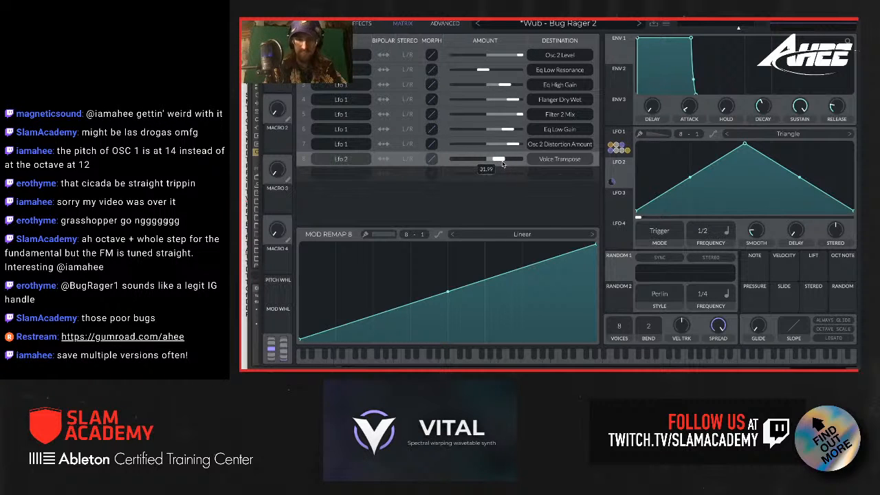
{"action": "left_click_drag", "start_coordinate": [744, 147], "coordinate": [617, 136]}
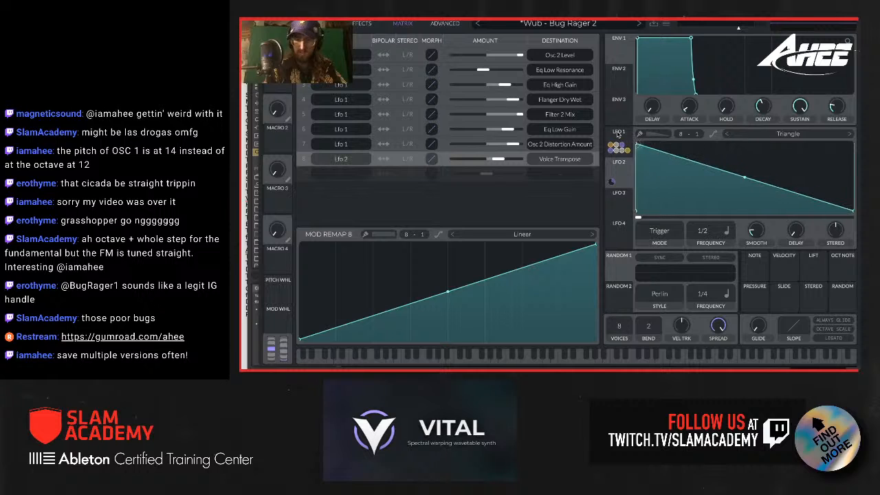
{"action": "left_click", "coordinate": [670, 231]}
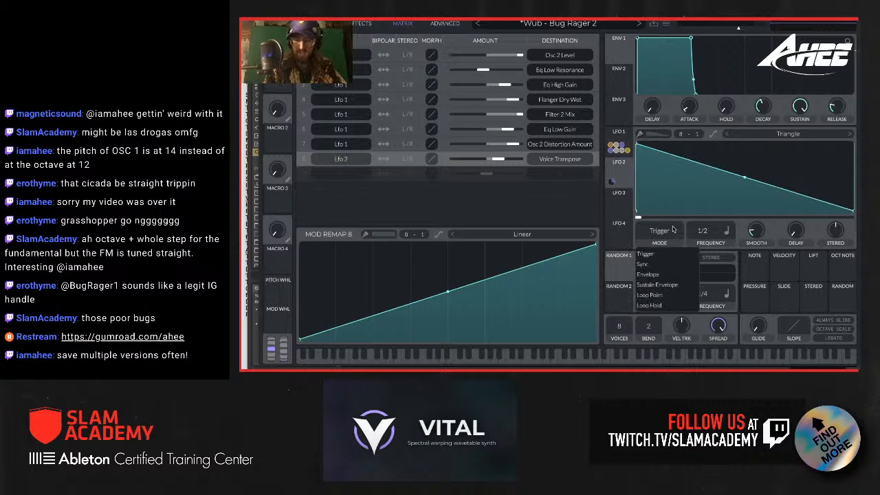
{"action": "left_click", "coordinate": [673, 278]}
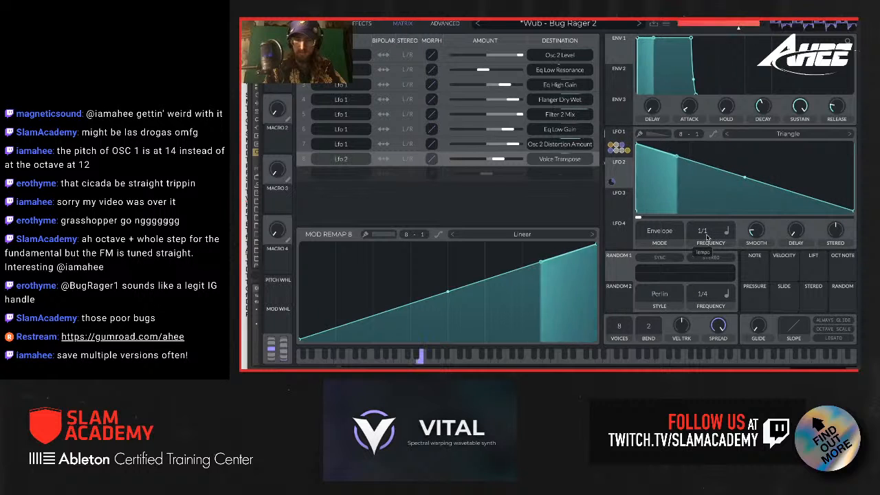
Step: Lower the starting point of LFO 2's falling ramp to just under a third of full height
{"action": "left_click_drag", "start_coordinate": [637, 148], "coordinate": [627, 186]}
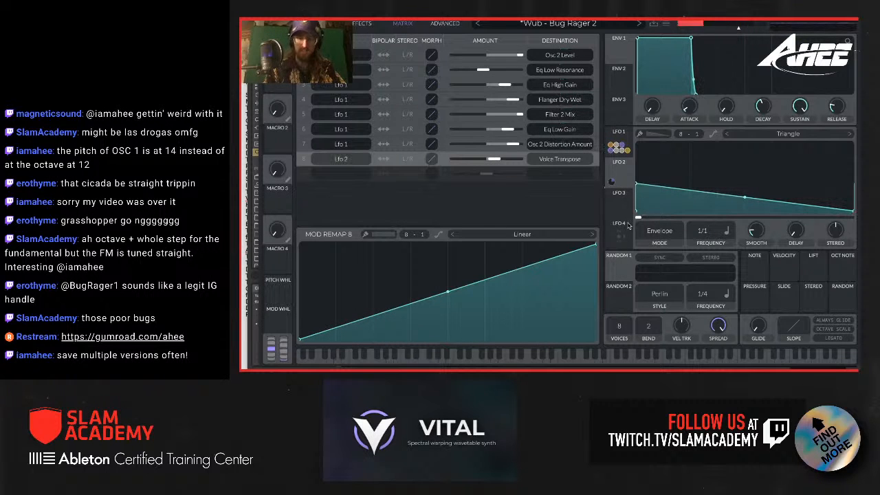
{"action": "left_click_drag", "start_coordinate": [636, 186], "coordinate": [633, 197]}
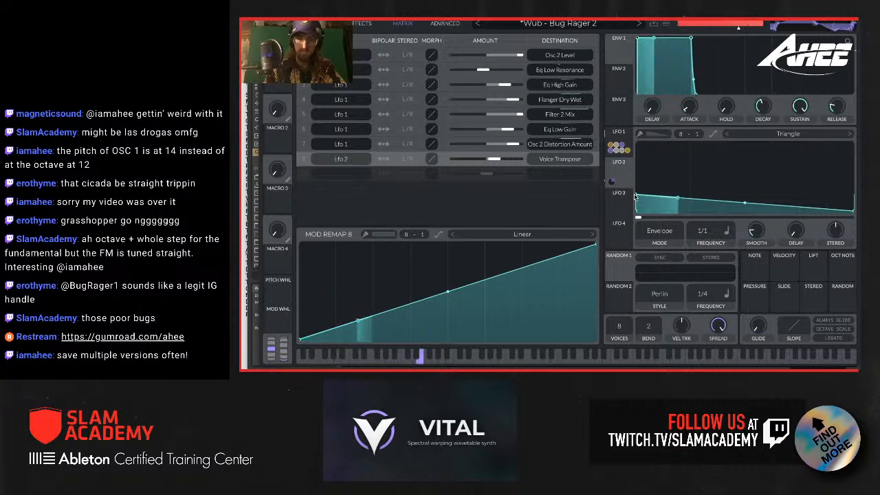
{"action": "left_click_drag", "start_coordinate": [635, 198], "coordinate": [636, 194]}
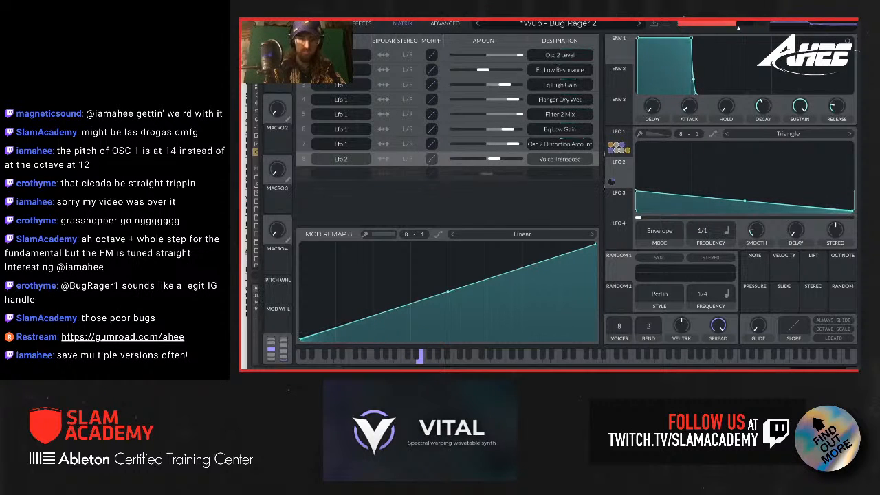
Step: Show the effects chain and set LFO 1's frequency to 1/2
{"action": "left_click", "coordinate": [353, 28]}
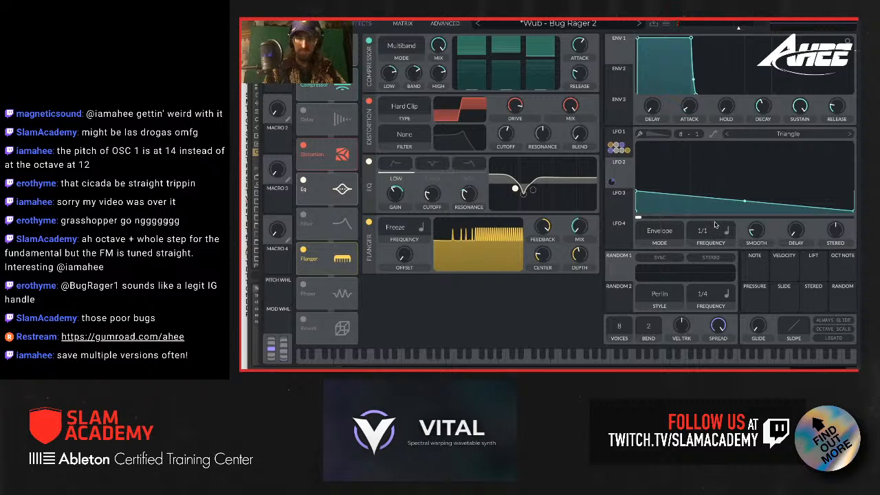
{"action": "left_click", "coordinate": [633, 153]}
{"action": "scroll", "coordinate": [702, 236], "scroll_direction": "down", "scroll_amount": 1}
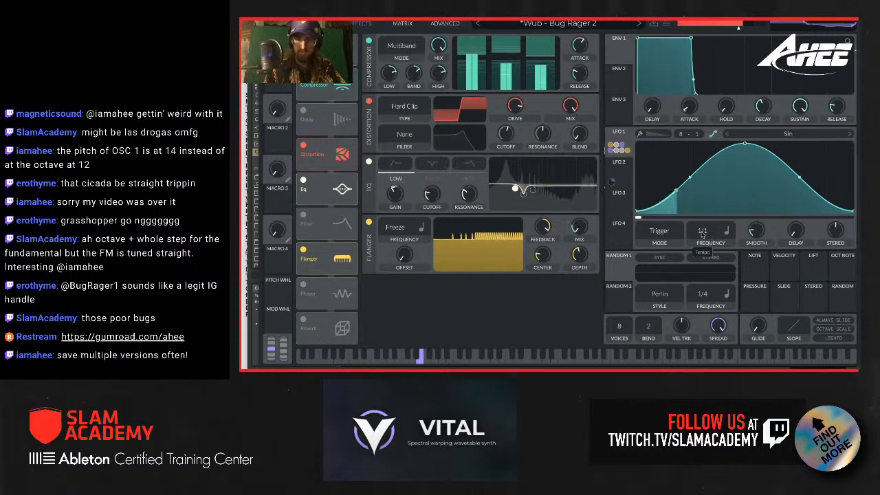
{"action": "mouse_move", "coordinate": [701, 237]}
{"action": "left_mouse_down"}
{"action": "mouse_move", "coordinate": [703, 223]}
{"action": "mouse_move", "coordinate": [704, 236]}
{"action": "left_mouse_up"}
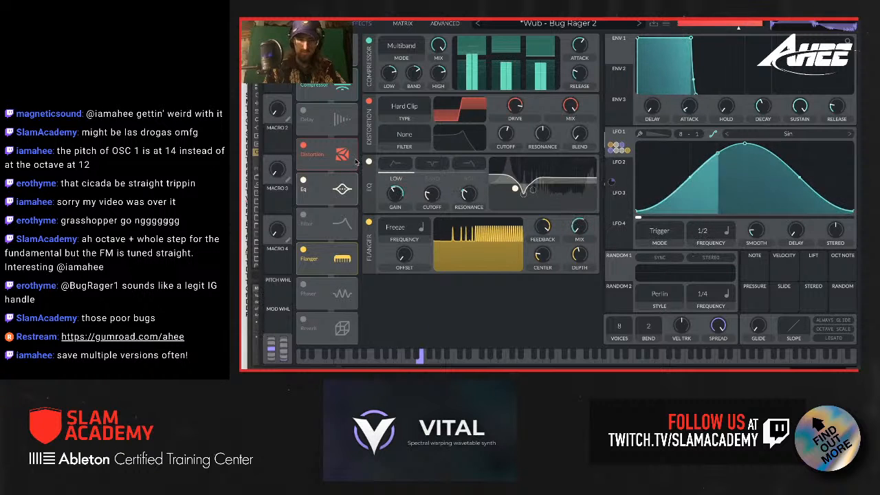
Step: Fine-tune the drive amount of the Hard Clip distortion
{"action": "scroll", "coordinate": [482, 190], "scroll_direction": "up", "scroll_amount": 2}
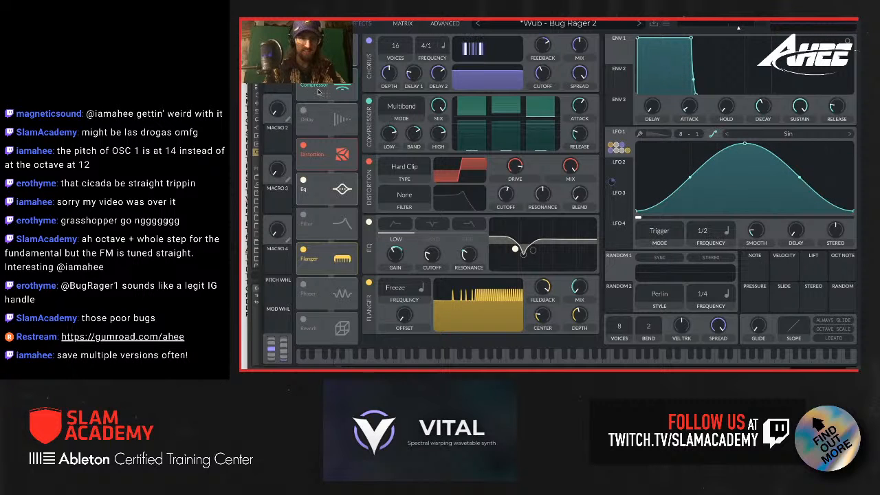
{"action": "mouse_move", "coordinate": [515, 165]}
{"action": "left_mouse_down"}
{"action": "mouse_move", "coordinate": [514, 174]}
{"action": "mouse_move", "coordinate": [515, 166]}
{"action": "left_mouse_up"}
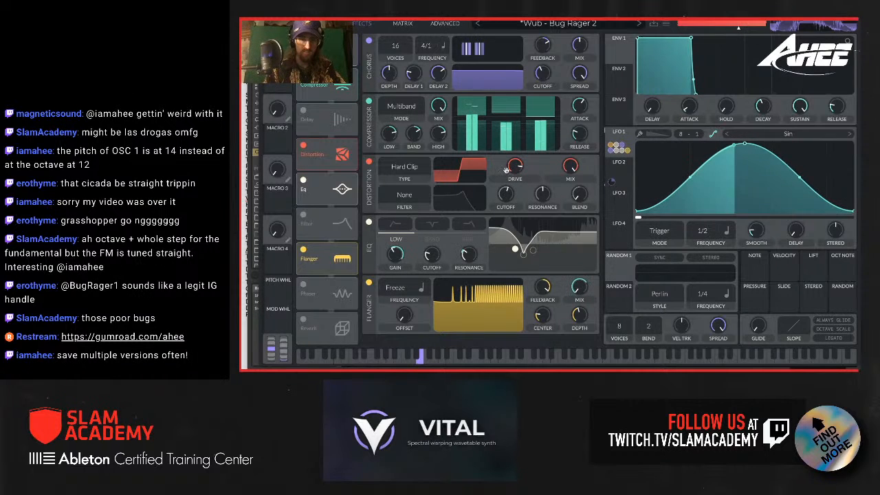
{"action": "left_click_drag", "start_coordinate": [520, 168], "coordinate": [519, 168]}
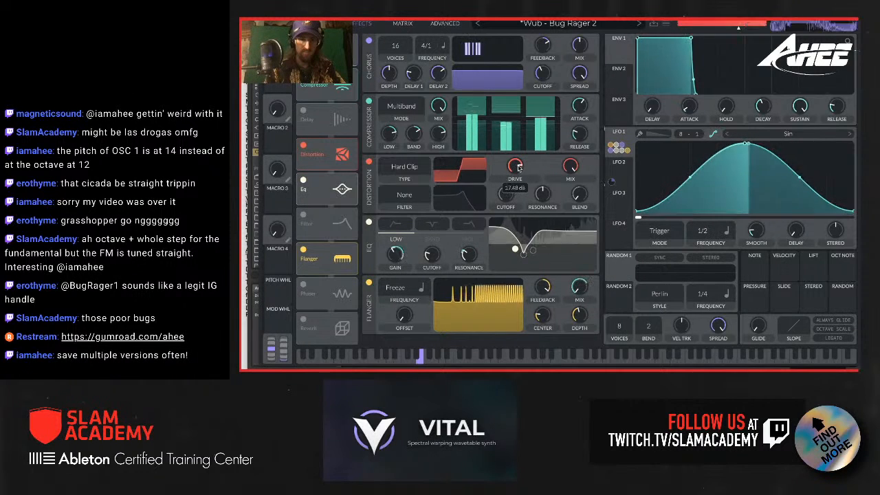
Step: Try an Analog 12dB Filter effect with a raised cutoff, and bypass it
{"action": "left_click", "coordinate": [304, 217]}
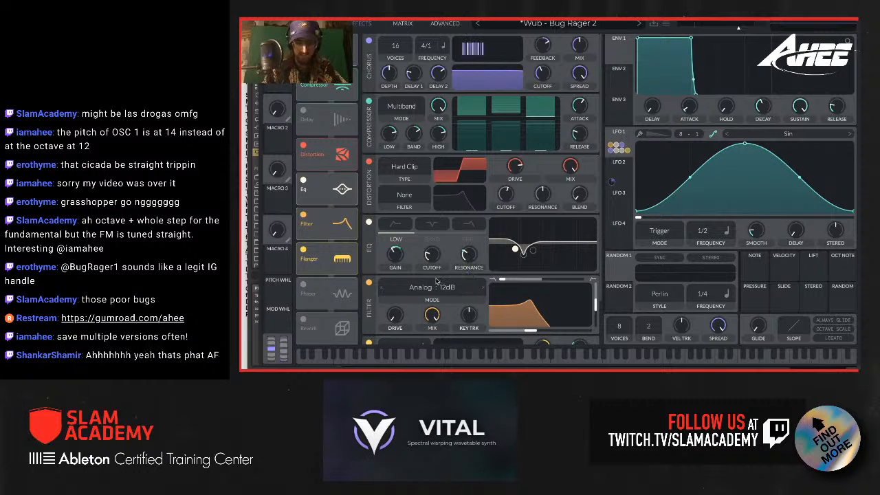
{"action": "mouse_move", "coordinate": [535, 330]}
{"action": "left_mouse_down"}
{"action": "mouse_move", "coordinate": [525, 335]}
{"action": "mouse_move", "coordinate": [537, 336]}
{"action": "left_mouse_up"}
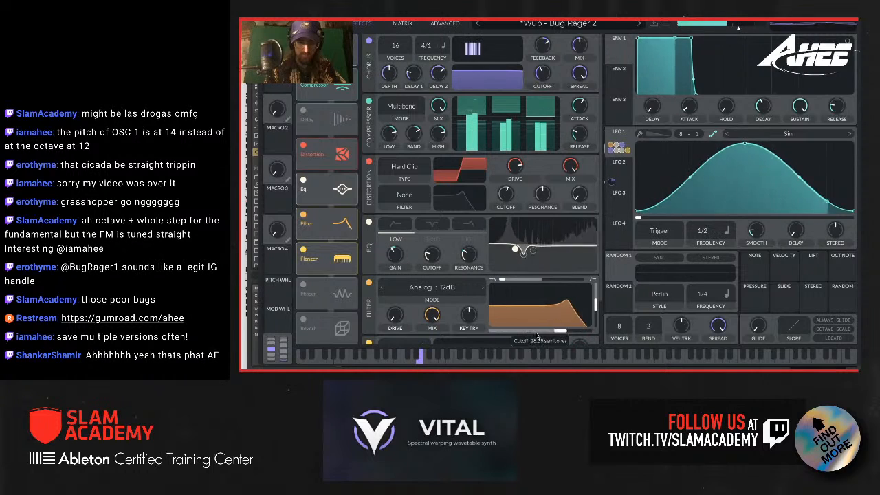
{"action": "left_click", "coordinate": [368, 283]}
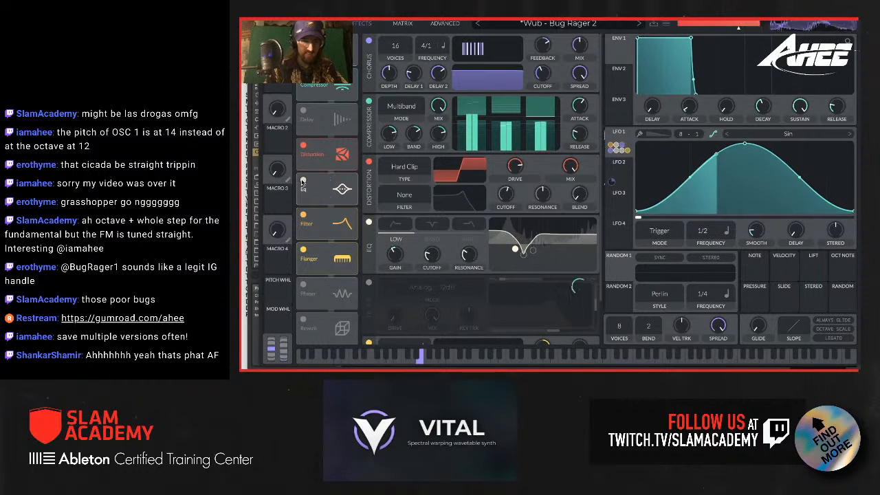
Step: Turn off the EQ effect and audition the Reverb effect on and off
{"action": "left_click", "coordinate": [303, 180]}
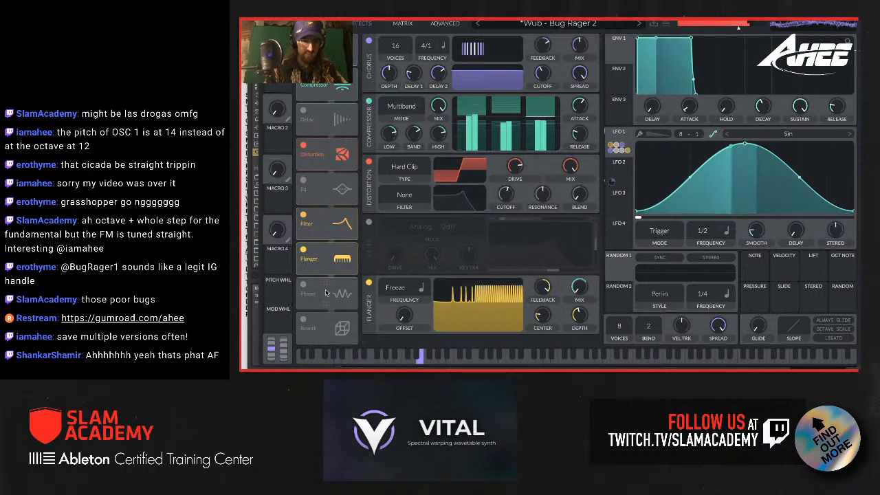
{"action": "left_click", "coordinate": [303, 320]}
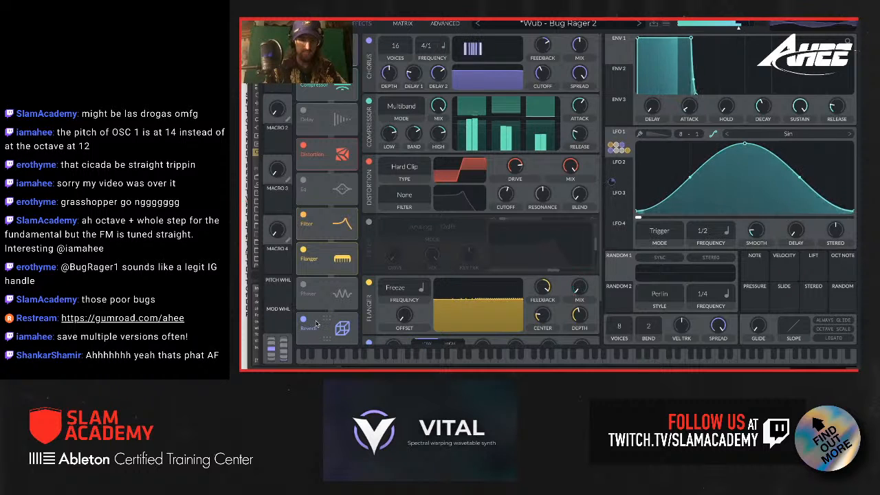
{"action": "left_click", "coordinate": [303, 320]}
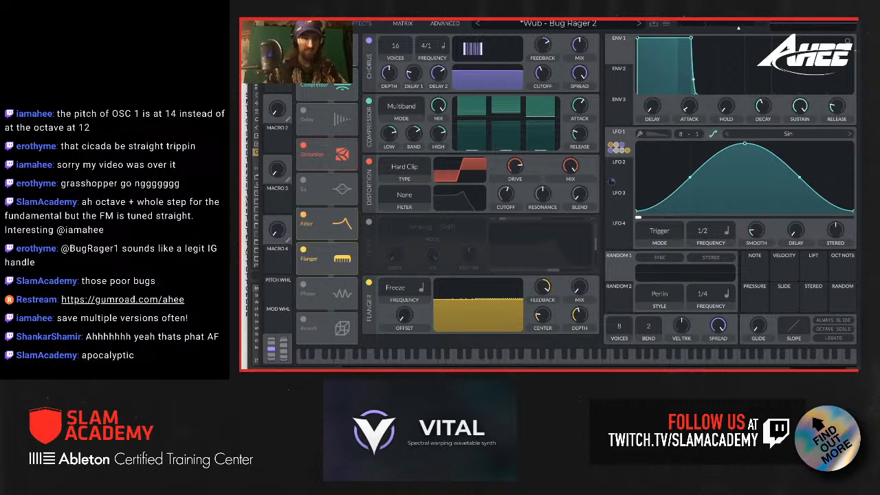
Step: Try other bend amounts and wavetable positions on oscillator 1, and compare the sound with Filter 2 off and on
{"action": "left_click", "coordinate": [319, 23]}
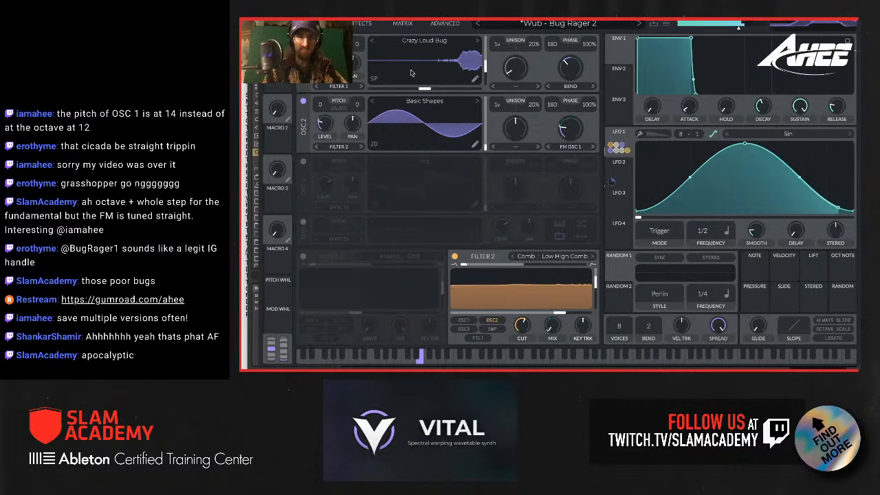
{"action": "left_click_drag", "start_coordinate": [571, 80], "coordinate": [569, 70]}
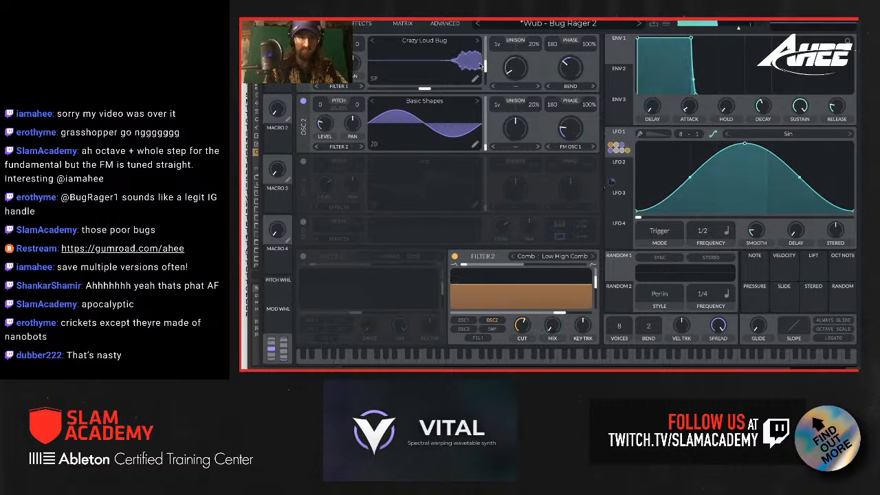
{"action": "left_click_drag", "start_coordinate": [485, 71], "coordinate": [490, 106]}
{"action": "left_click", "coordinate": [454, 257]}
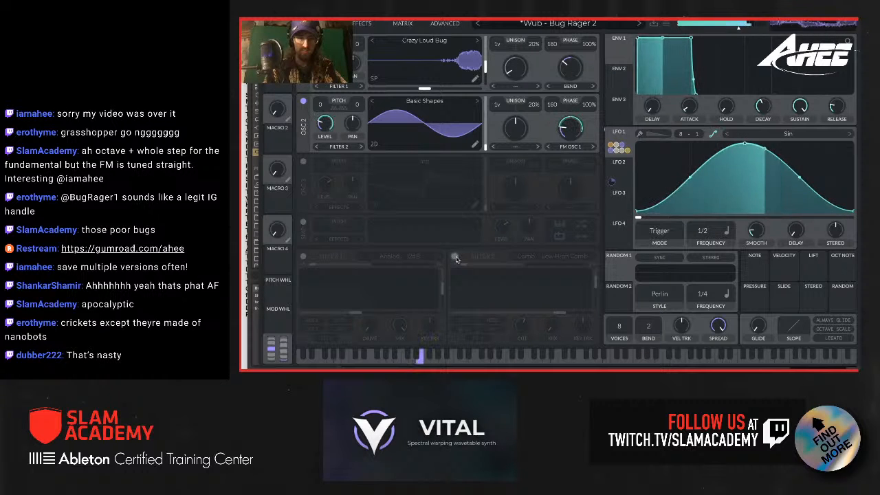
{"action": "left_click", "coordinate": [455, 257]}
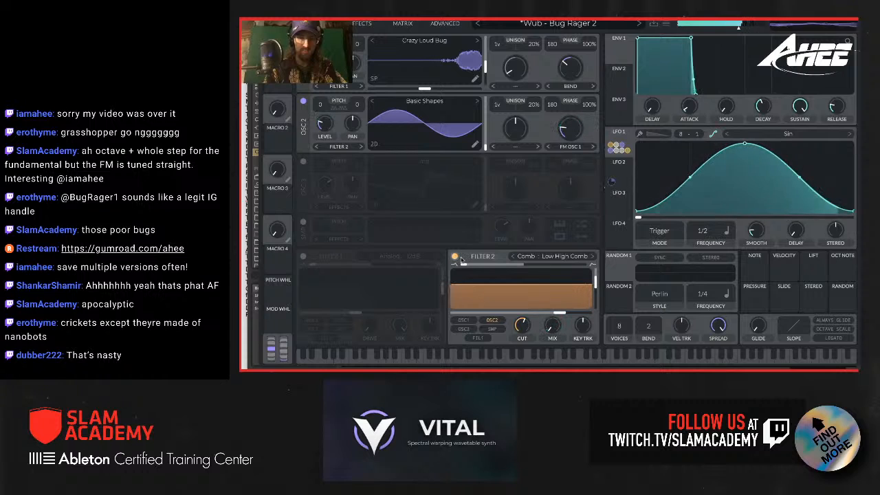
Step: Re-enable the Filter effect and set its mode to Analog: Notch Spread
{"action": "left_click", "coordinate": [358, 23]}
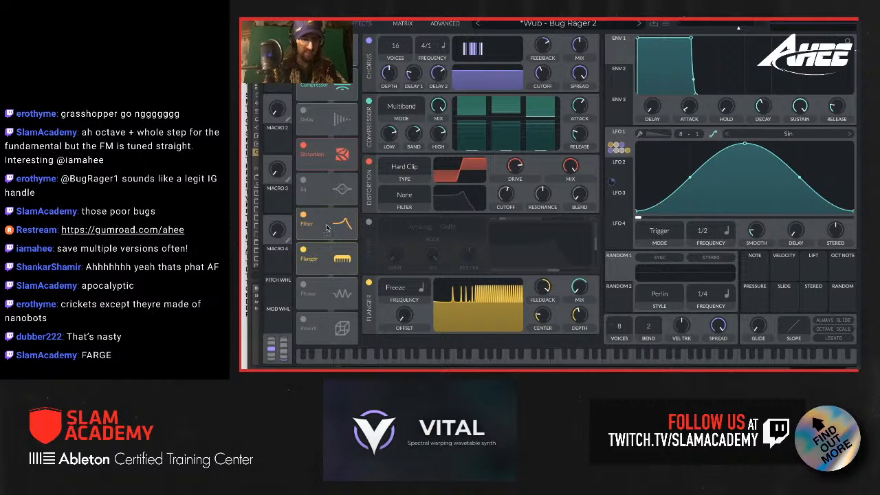
{"action": "left_click", "coordinate": [305, 216]}
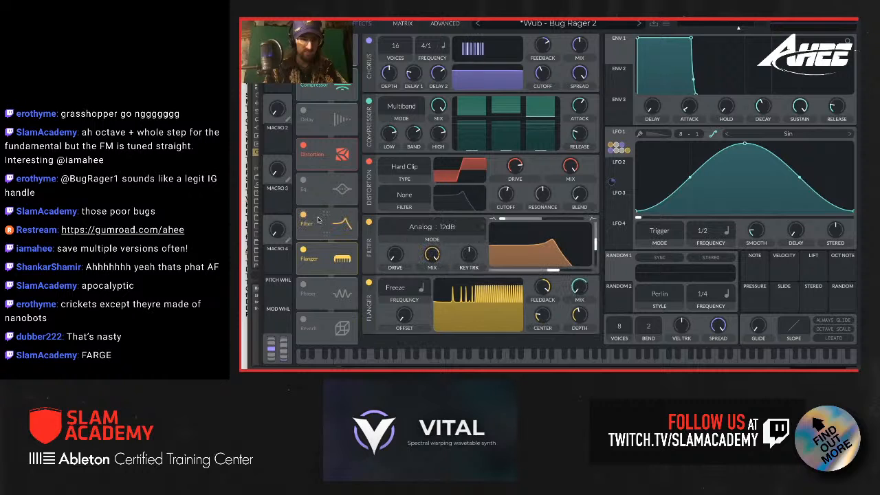
{"action": "left_click", "coordinate": [460, 238]}
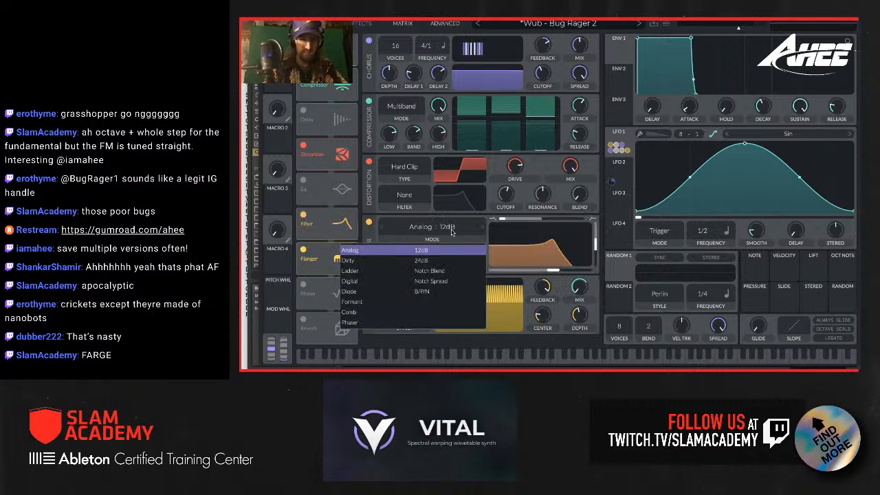
{"action": "left_click", "coordinate": [428, 284]}
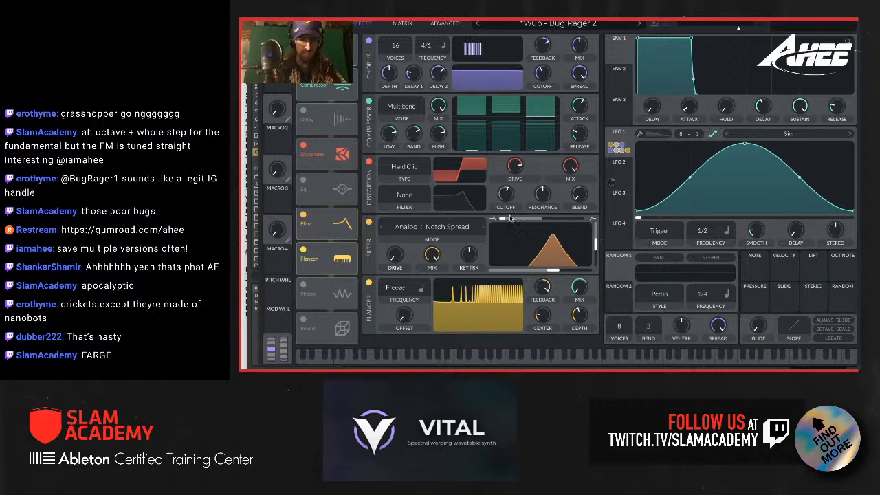
Step: Raise the Filter effect's blend, drive and cutoff, set resonance to 100%, and modulate the cutoff with LFO 2
{"action": "left_click_drag", "start_coordinate": [503, 219], "coordinate": [566, 223]}
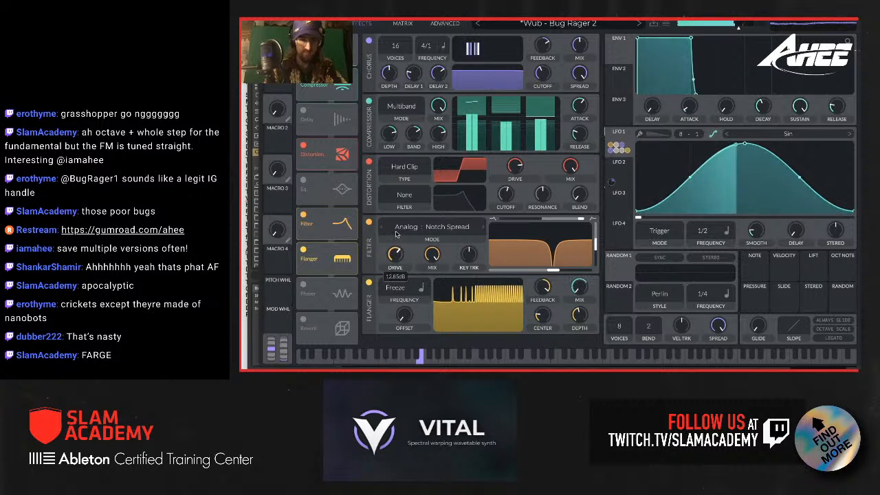
{"action": "mouse_move", "coordinate": [553, 269]}
{"action": "left_mouse_down"}
{"action": "mouse_move", "coordinate": [511, 271]}
{"action": "mouse_move", "coordinate": [563, 272]}
{"action": "left_mouse_up"}
{"action": "left_click_drag", "start_coordinate": [623, 171], "coordinate": [568, 248]}
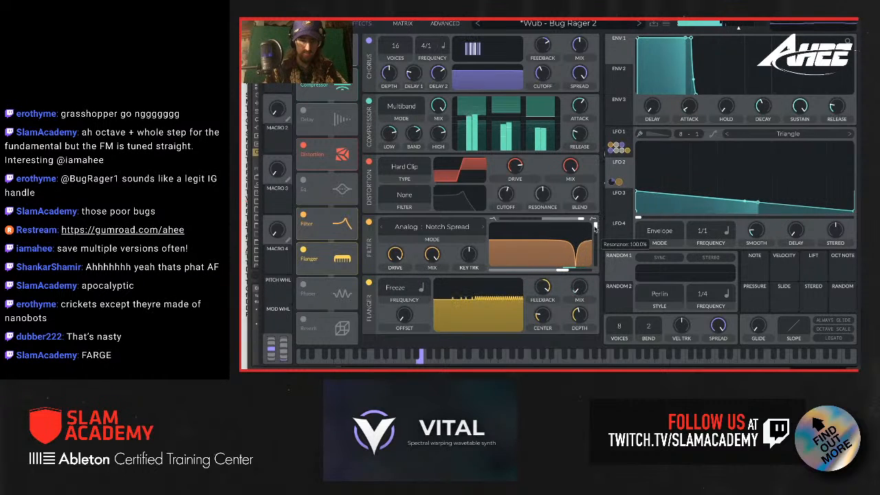
Step: Try the Filter effect in Analog: B/P/N mode with a reduced mix, and turn the effect off
{"action": "left_click", "coordinate": [483, 229]}
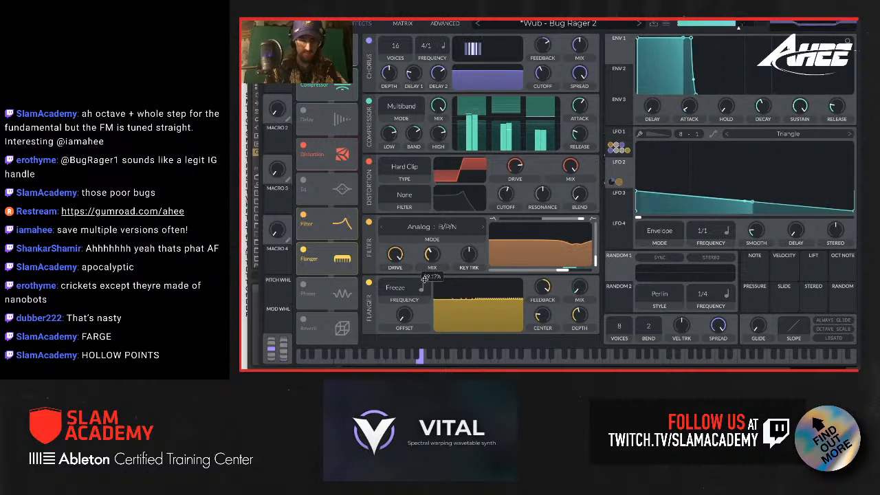
{"action": "left_click", "coordinate": [302, 216]}
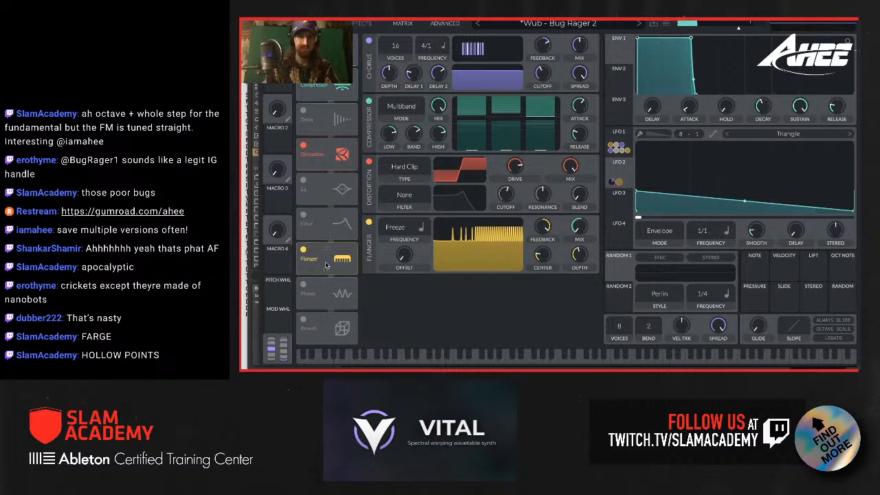
Step: Set LFO 1's modulation of oscillator 2's FM amount to about 0.215, and LFO 1's frequency to 1/8
{"action": "left_click", "coordinate": [319, 24]}
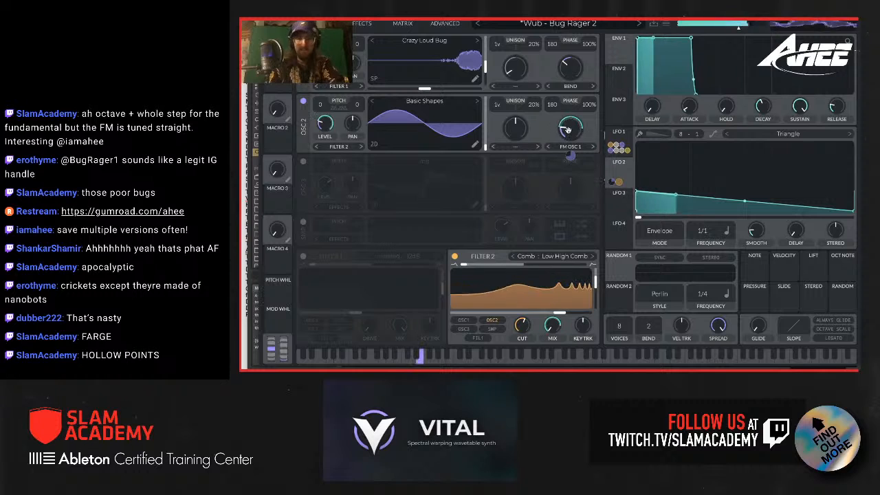
{"action": "left_click_drag", "start_coordinate": [570, 135], "coordinate": [571, 172]}
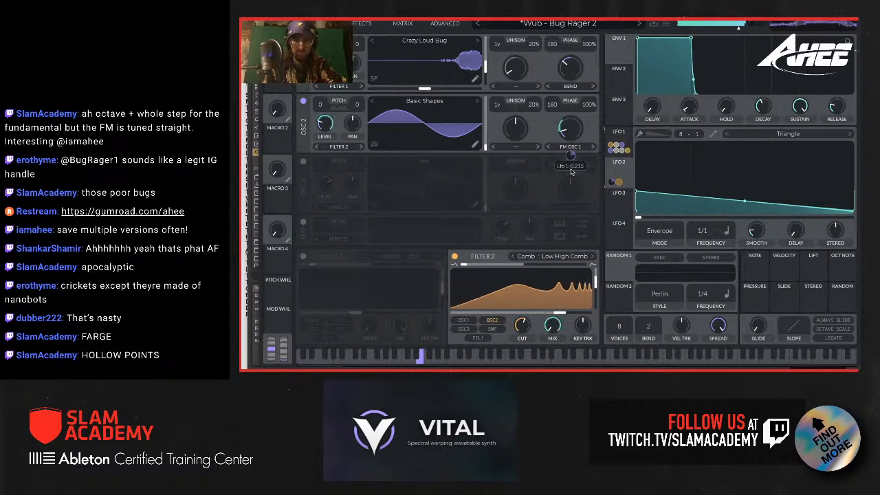
{"action": "left_click", "coordinate": [620, 142]}
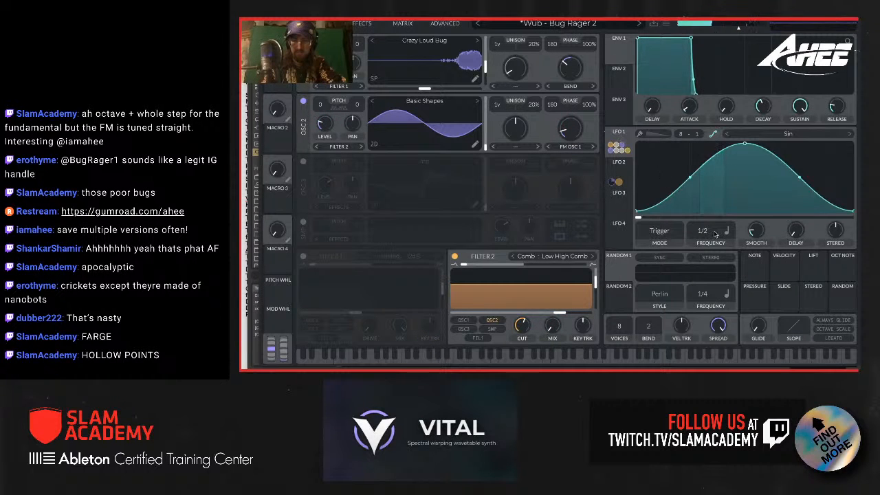
{"action": "left_click_drag", "start_coordinate": [705, 232], "coordinate": [706, 218]}
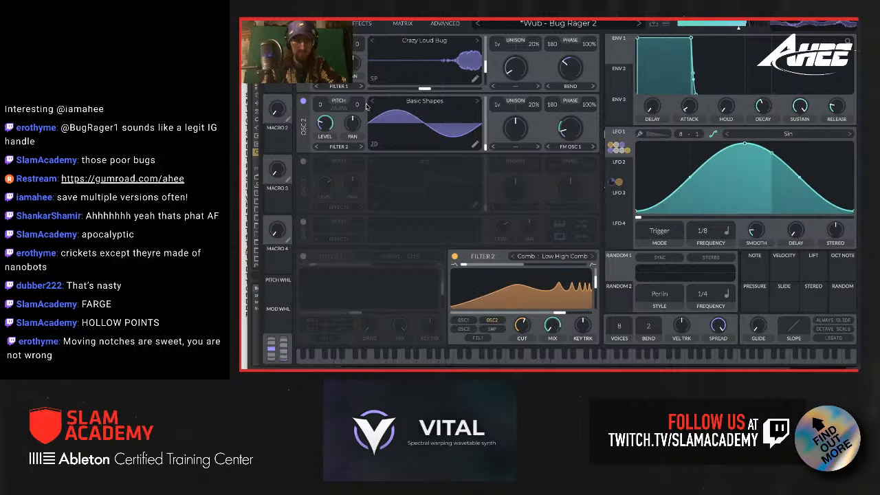
Step: Initialize the preset and enable the Compressor and Distortion effects
{"action": "left_click", "coordinate": [666, 24]}
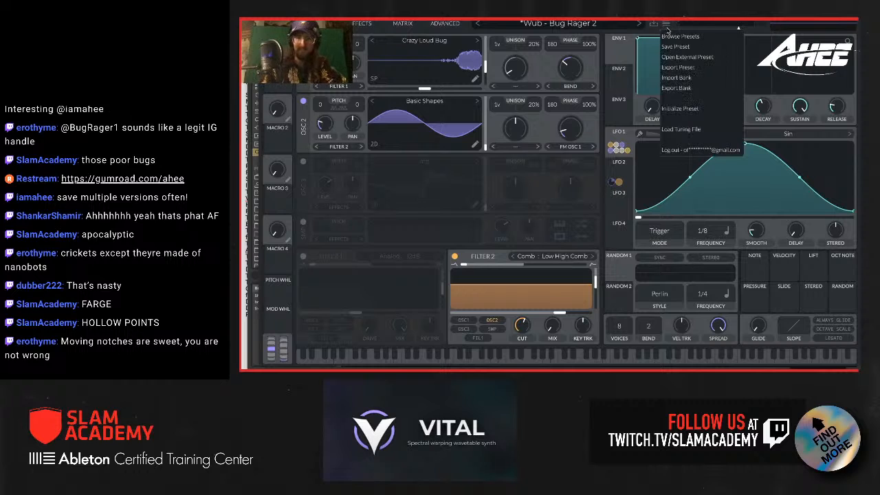
{"action": "left_click", "coordinate": [675, 110]}
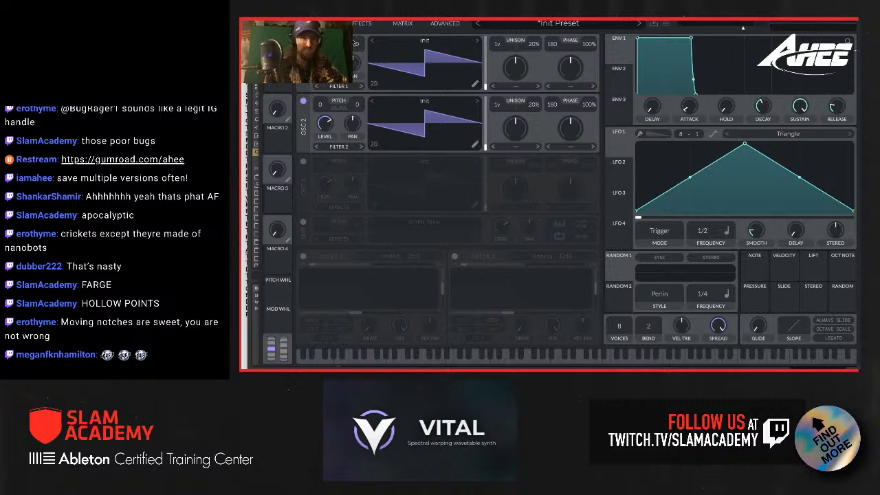
{"action": "left_click", "coordinate": [356, 24]}
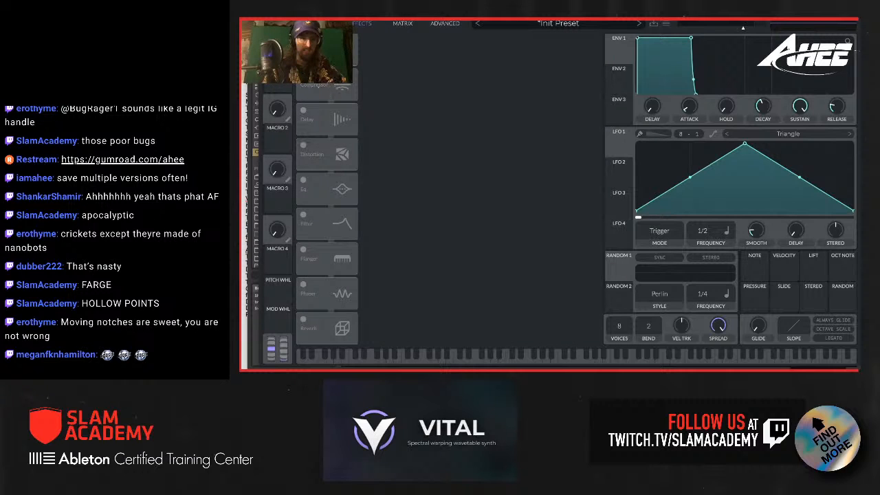
{"action": "left_click", "coordinate": [311, 90]}
{"action": "left_click", "coordinate": [303, 147]}
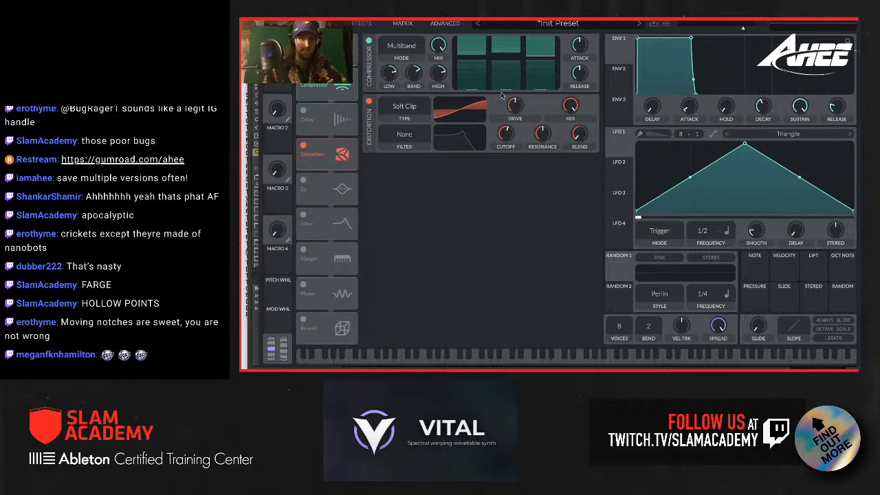
Step: Raise the Soft Clip distortion drive, set the multiband compressor's release to about 26%, and lower the output volume to about -9 dB
{"action": "left_click_drag", "start_coordinate": [516, 106], "coordinate": [512, 87]}
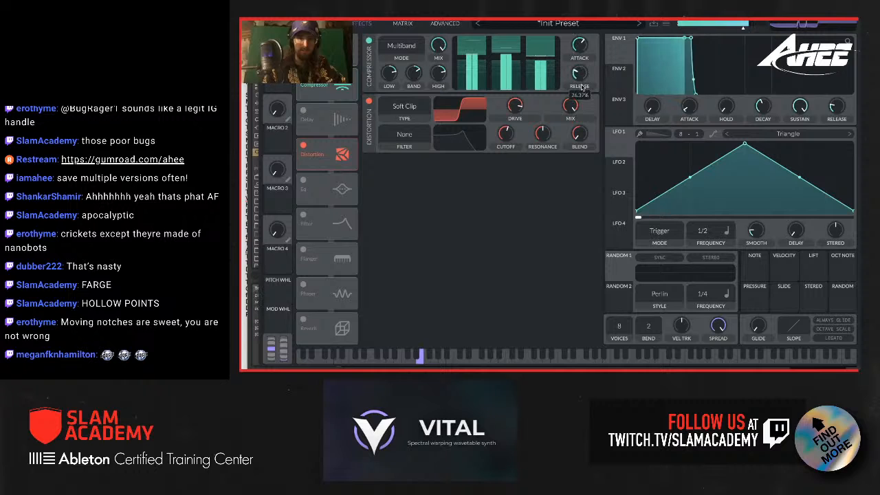
{"action": "left_click_drag", "start_coordinate": [580, 73], "coordinate": [582, 86]}
{"action": "left_click_drag", "start_coordinate": [389, 73], "coordinate": [369, 58]}
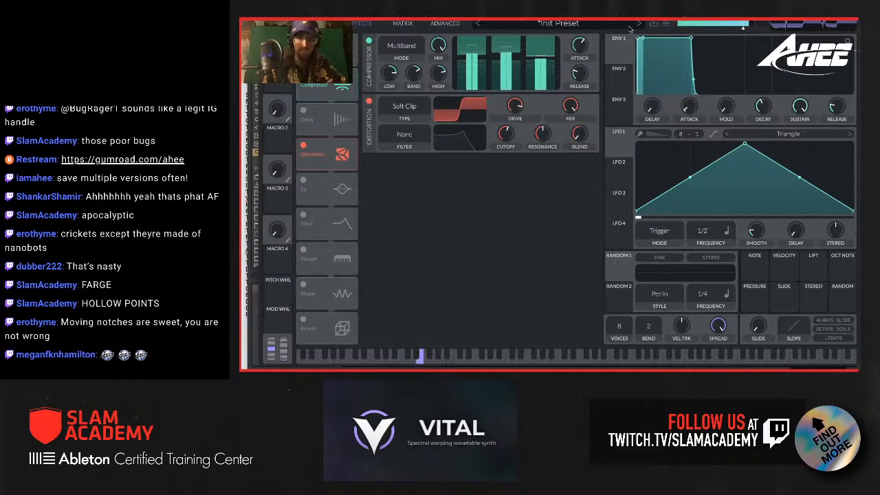
{"action": "left_click_drag", "start_coordinate": [741, 28], "coordinate": [737, 28]}
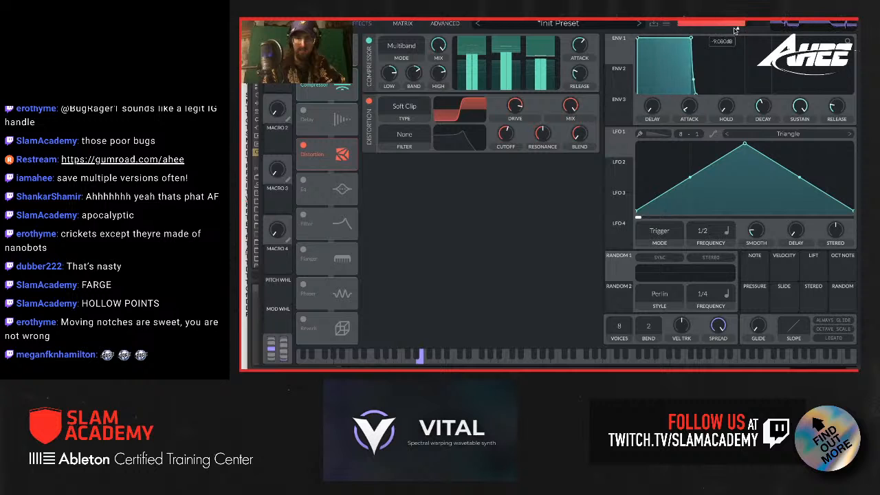
Step: Try Ambient_Bugs_2.wav as oscillator 1's wavetable near frame 205, with oscillator 2 turned off
{"action": "left_click", "coordinate": [319, 23]}
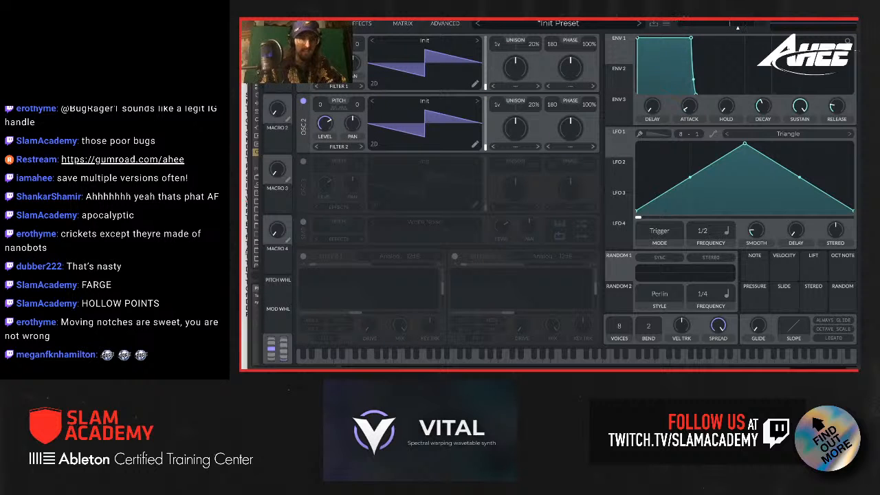
{"action": "left_click_drag", "start_coordinate": [362, 12], "coordinate": [509, 12]}
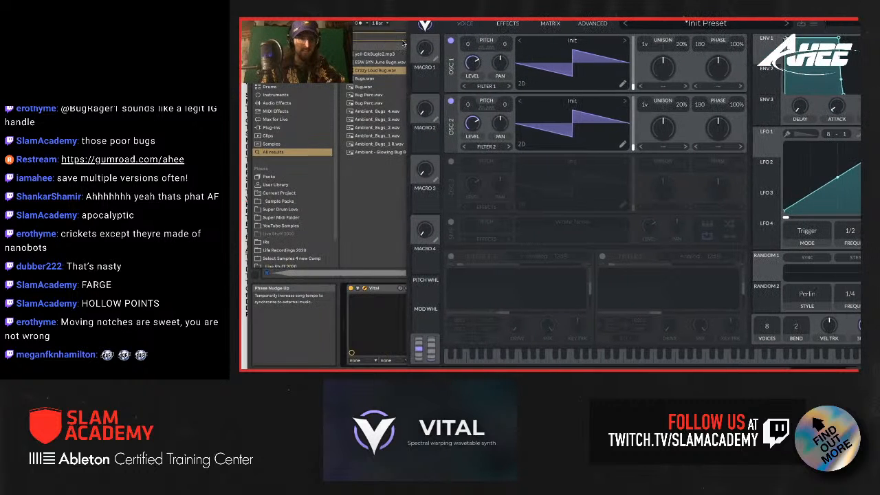
{"action": "left_click", "coordinate": [362, 129]}
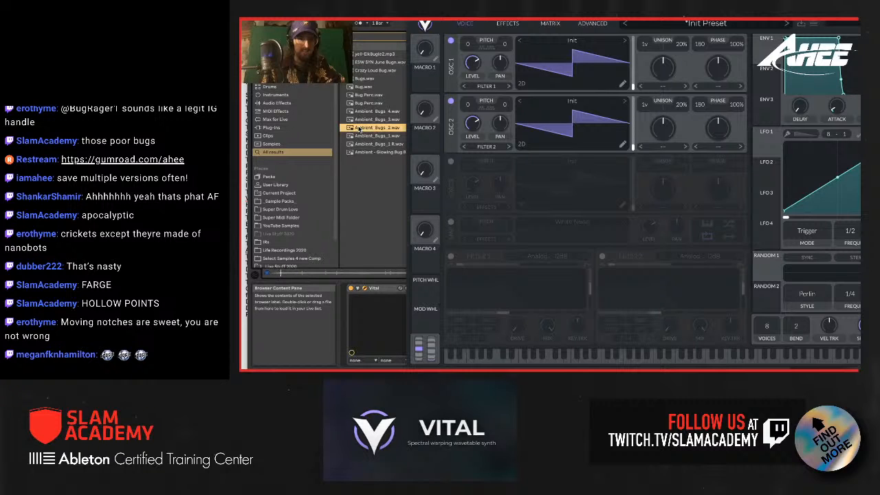
{"action": "left_click_drag", "start_coordinate": [359, 128], "coordinate": [577, 52]}
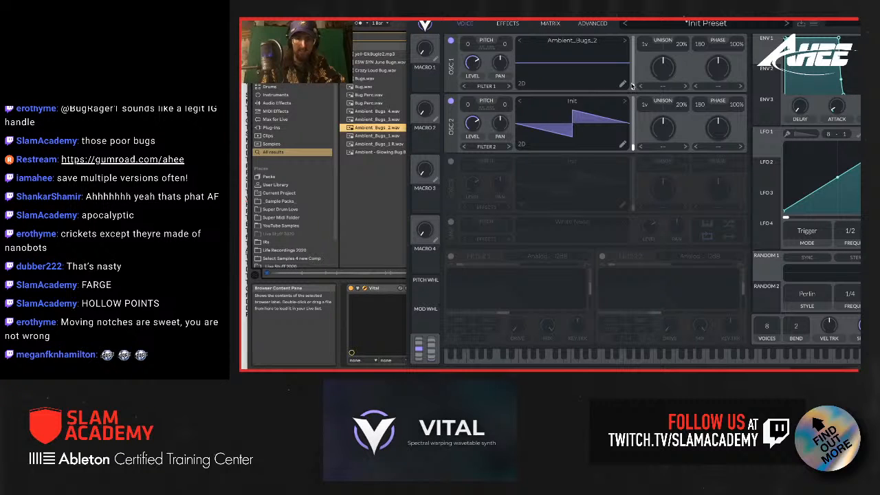
{"action": "left_click_drag", "start_coordinate": [632, 85], "coordinate": [628, 42]}
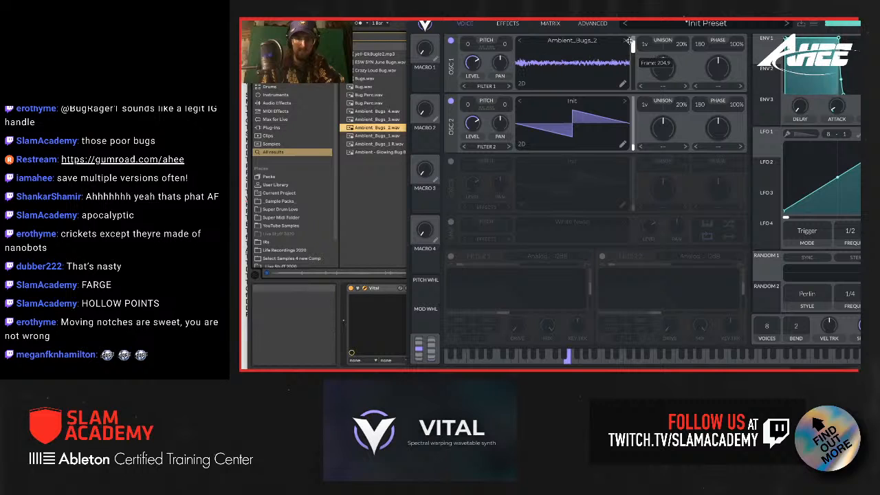
{"action": "left_click", "coordinate": [451, 101]}
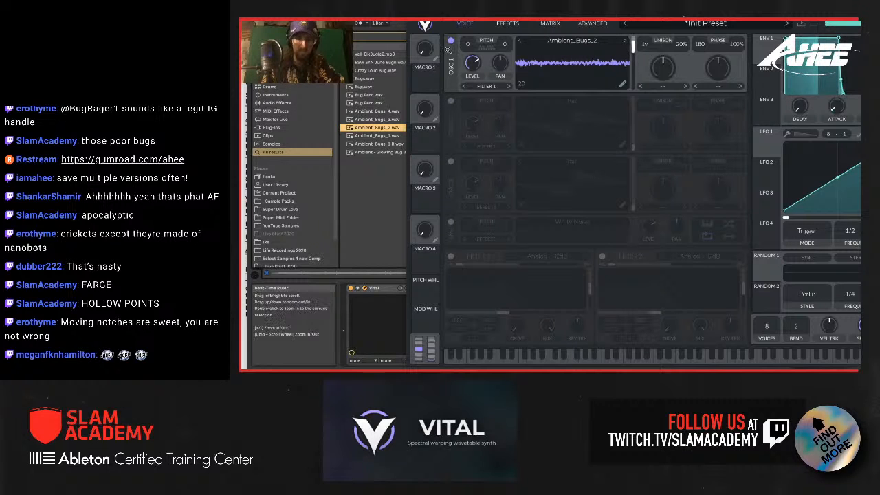
Step: Load yell-ElkBugle2.mp3 as oscillator 1's wavetable and adjust its frame position
{"action": "left_click", "coordinate": [366, 53]}
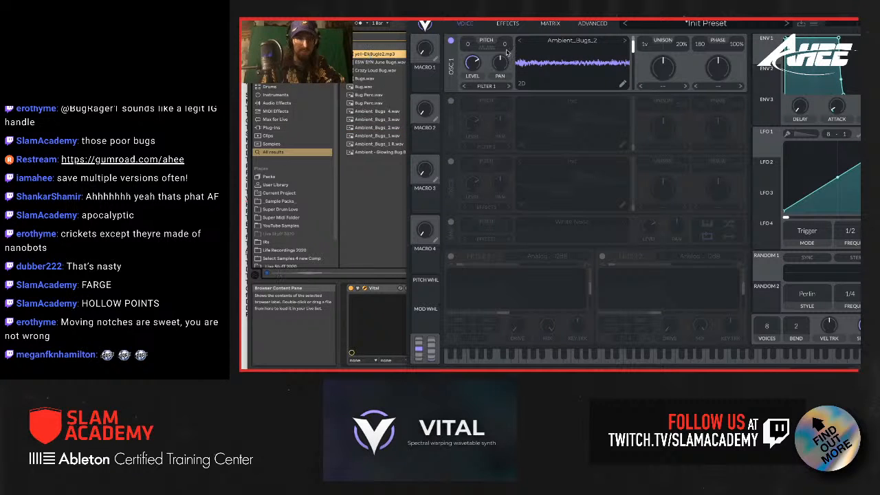
{"action": "left_click_drag", "start_coordinate": [507, 52], "coordinate": [572, 54]}
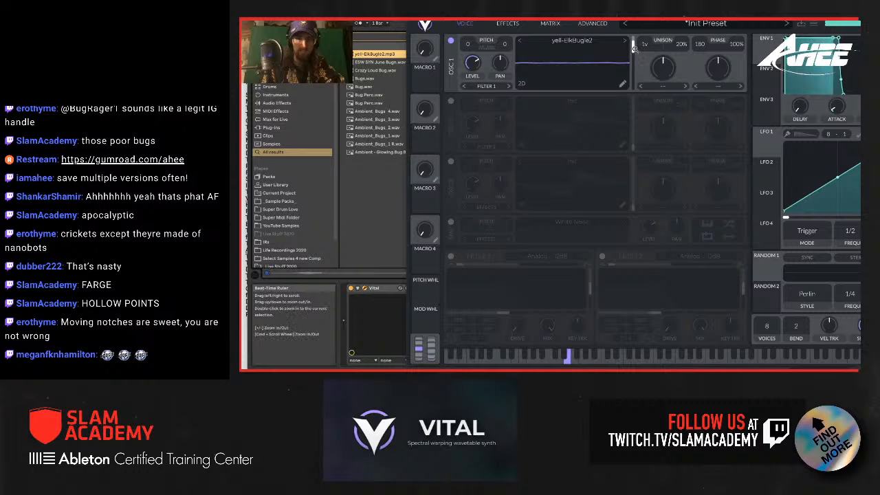
{"action": "left_click_drag", "start_coordinate": [630, 76], "coordinate": [630, 79]}
Step: Turn oscillator 2 back on, and set oscillator 1 to 2 unison voices with 9% detune and a slightly lower wavetable frame
{"action": "left_click_drag", "start_coordinate": [617, 20], "coordinate": [465, 19]}
{"action": "left_click", "coordinate": [299, 101]}
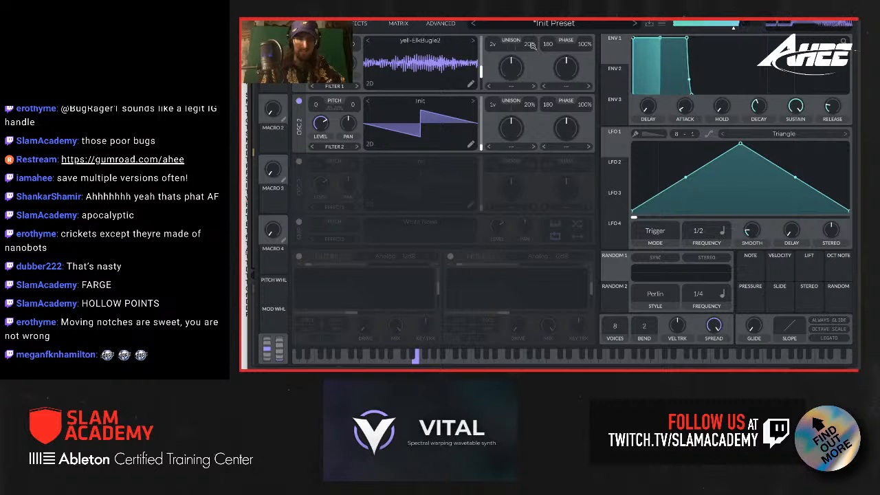
{"action": "left_click_drag", "start_coordinate": [530, 45], "coordinate": [531, 53]}
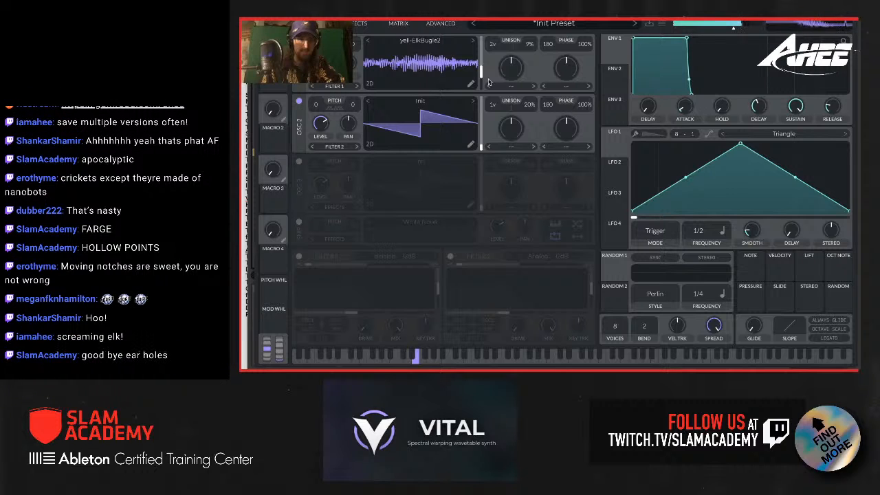
{"action": "mouse_move", "coordinate": [480, 73]}
{"action": "left_mouse_down"}
{"action": "mouse_move", "coordinate": [483, 51]}
{"action": "mouse_move", "coordinate": [484, 80]}
{"action": "left_mouse_up"}
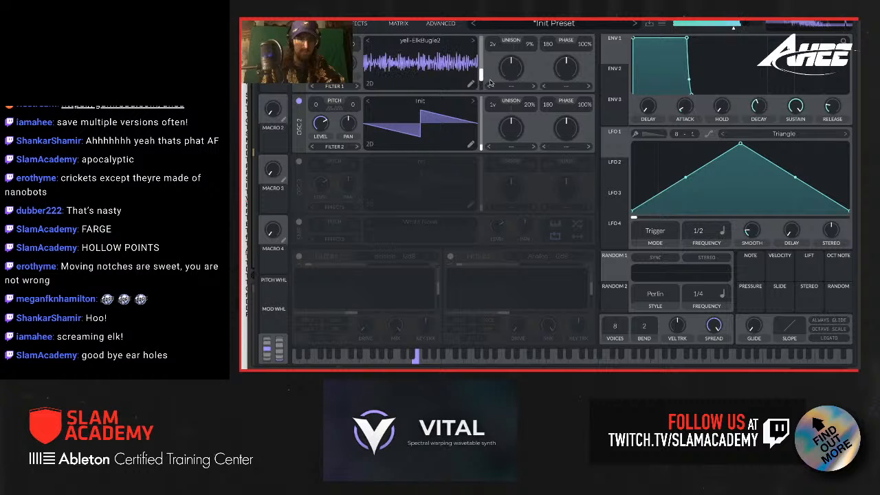
Step: Apply a reduced Harm Stretch morph to oscillator 1, and set the patch to 1 voice with legato and some glide
{"action": "left_click", "coordinate": [511, 86]}
{"action": "left_click", "coordinate": [531, 138]}
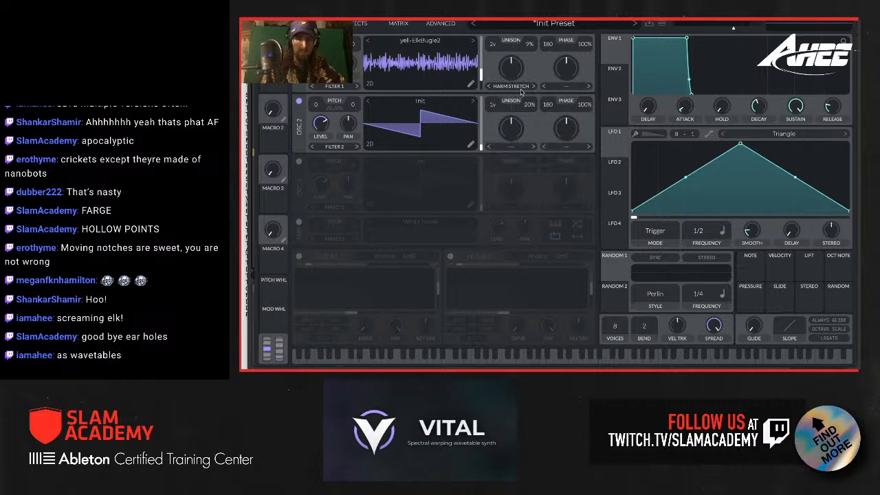
{"action": "left_click_drag", "start_coordinate": [517, 73], "coordinate": [513, 83]}
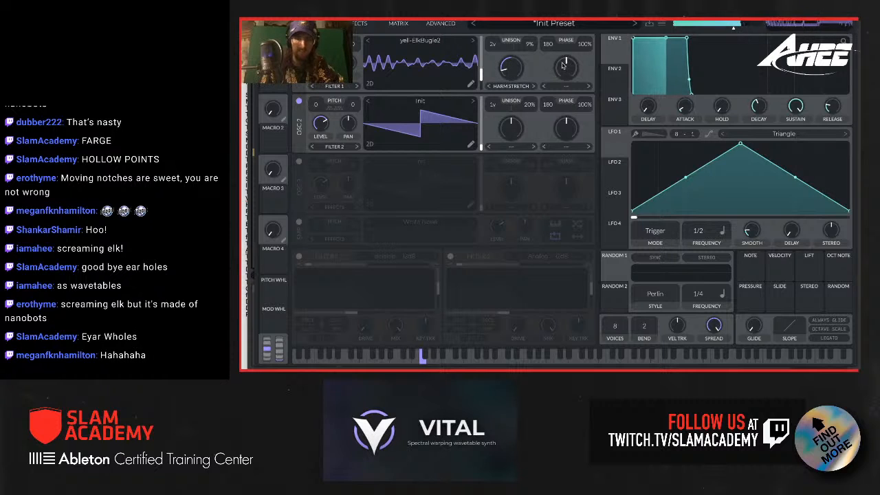
{"action": "left_click_drag", "start_coordinate": [616, 326], "coordinate": [616, 343]}
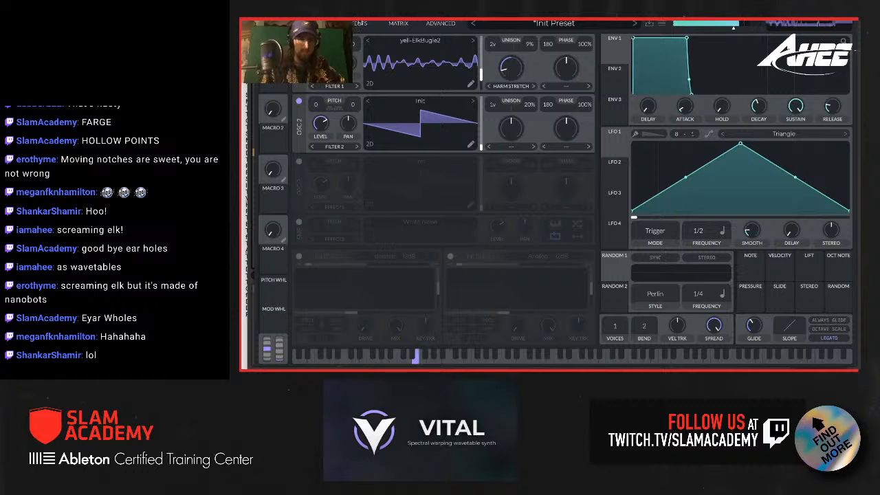
Step: Switch oscillator 1's wavetable to Ecto and raise its Harm Stretch amount
{"action": "left_click", "coordinate": [422, 41]}
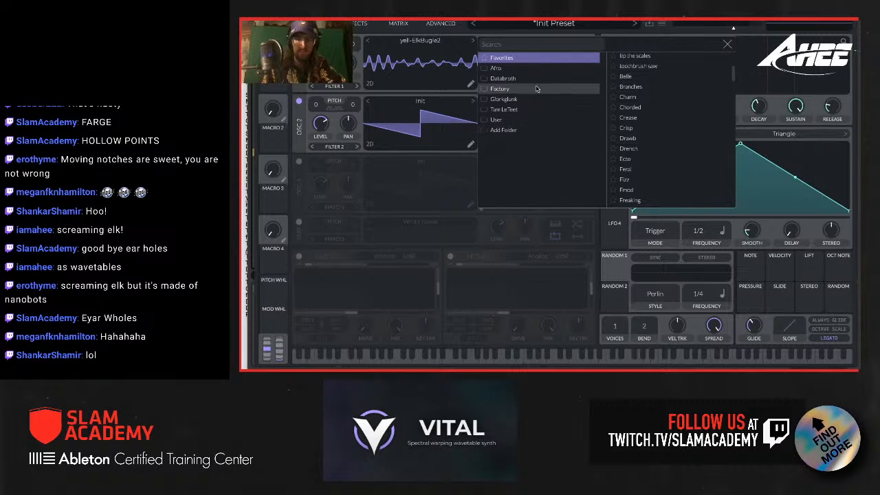
{"action": "left_click", "coordinate": [674, 162]}
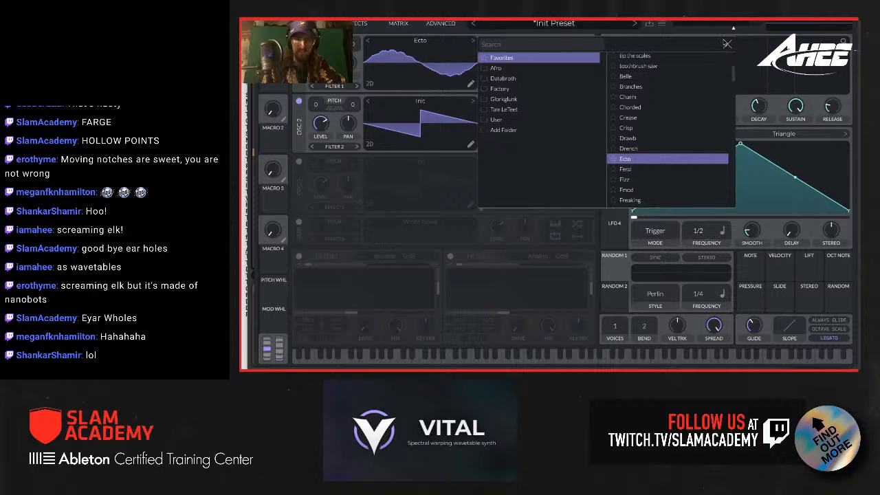
{"action": "left_click", "coordinate": [727, 44]}
{"action": "left_click_drag", "start_coordinate": [514, 81], "coordinate": [508, 44]}
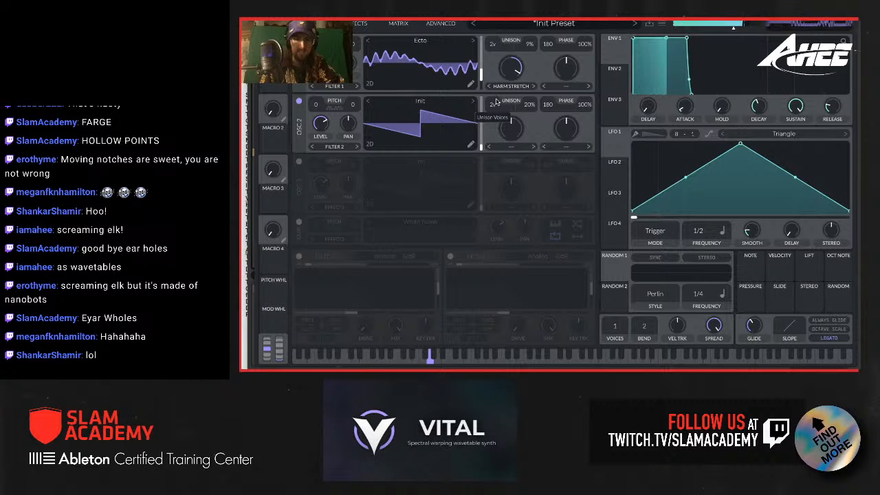
Step: Audition the Crease, Drench and Drawb wavetables on oscillator 2, and keep Drawb
{"action": "left_click", "coordinate": [420, 101]}
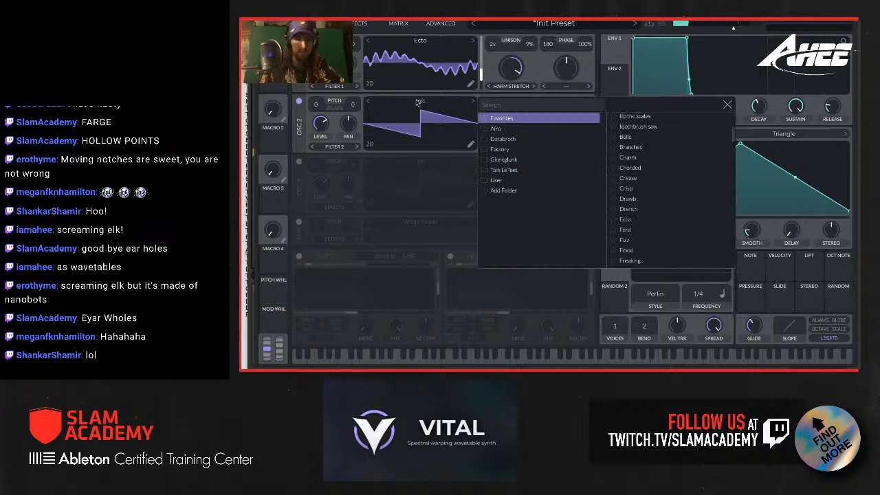
{"action": "left_click", "coordinate": [633, 178]}
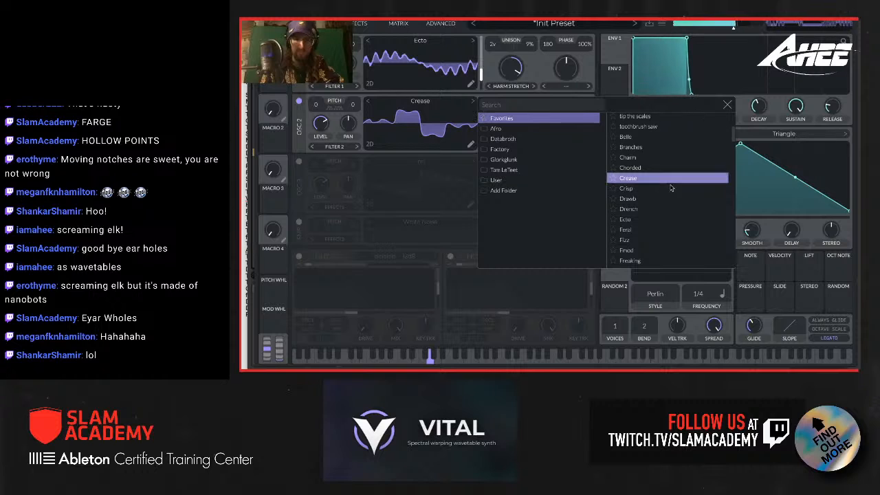
{"action": "left_click", "coordinate": [653, 209]}
{"action": "left_click", "coordinate": [655, 198]}
{"action": "left_click", "coordinate": [653, 208]}
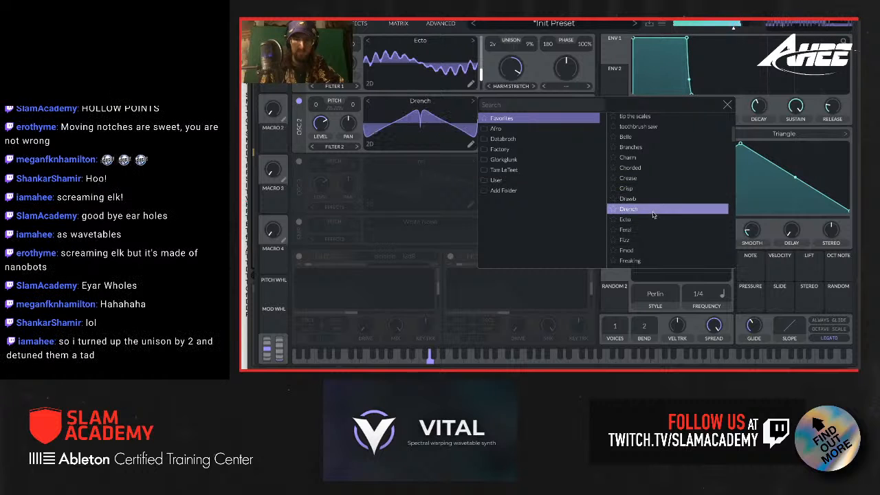
{"action": "left_click", "coordinate": [655, 198]}
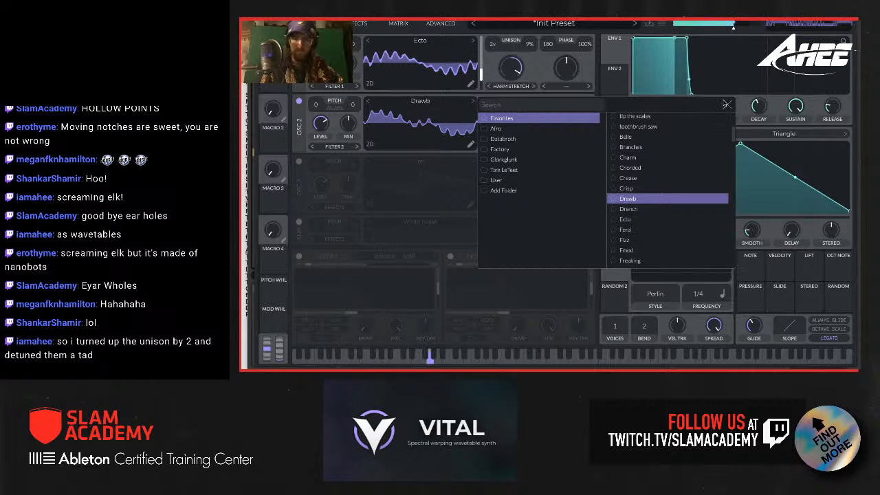
{"action": "left_click", "coordinate": [728, 105]}
Step: Increase oscillator 1's unison to 6 voices and reduce its Harm Stretch amount
{"action": "left_click", "coordinate": [354, 24]}
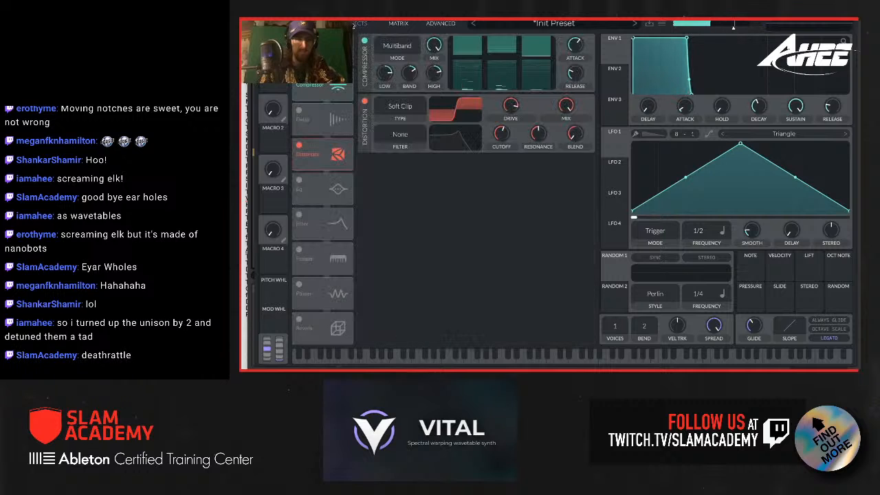
{"action": "left_click", "coordinate": [314, 24]}
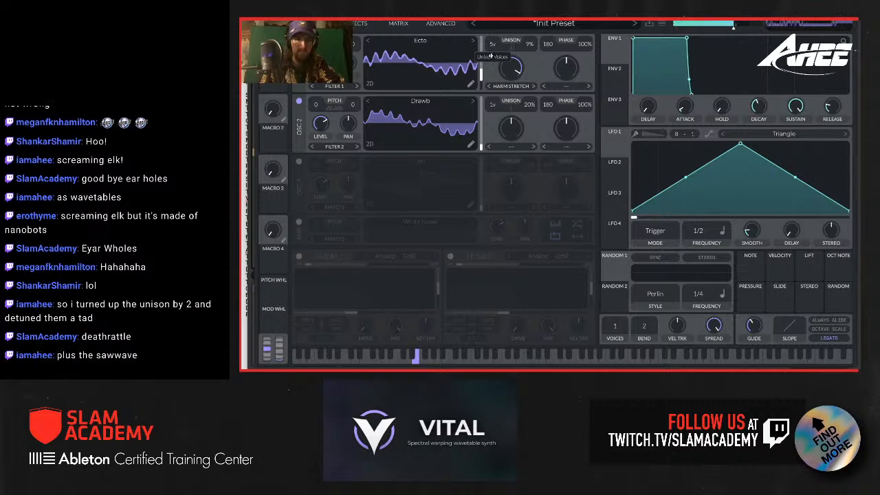
{"action": "left_click_drag", "start_coordinate": [517, 70], "coordinate": [515, 82]}
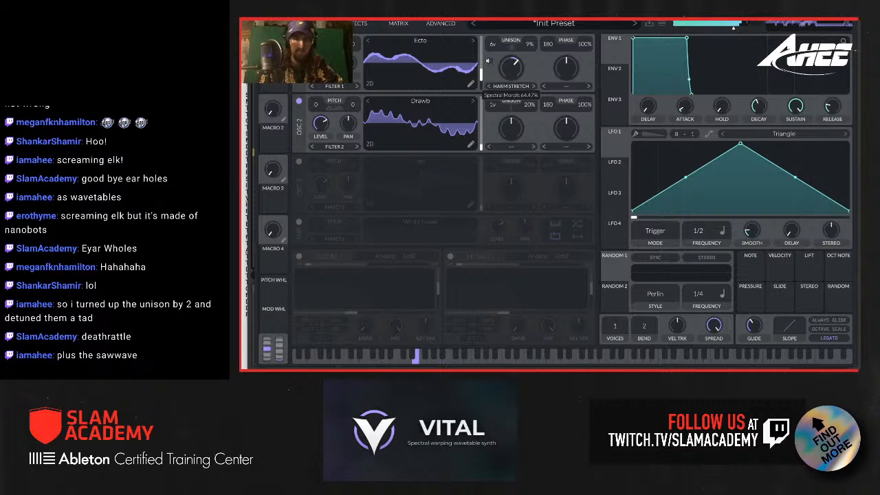
Step: Turn on the White Noise sampler and set it to a low level
{"action": "left_click", "coordinate": [299, 223]}
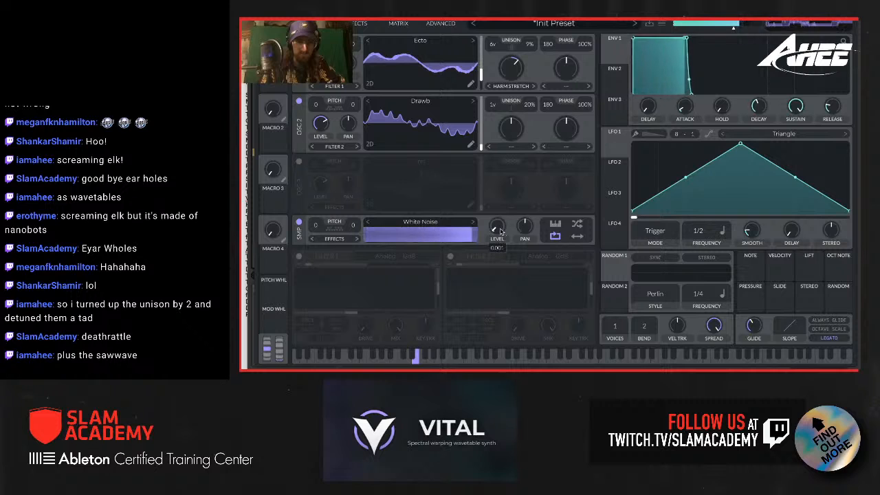
{"action": "mouse_move", "coordinate": [498, 232]}
{"action": "left_mouse_down"}
{"action": "mouse_move", "coordinate": [499, 214]}
{"action": "mouse_move", "coordinate": [496, 225]}
{"action": "left_mouse_up"}
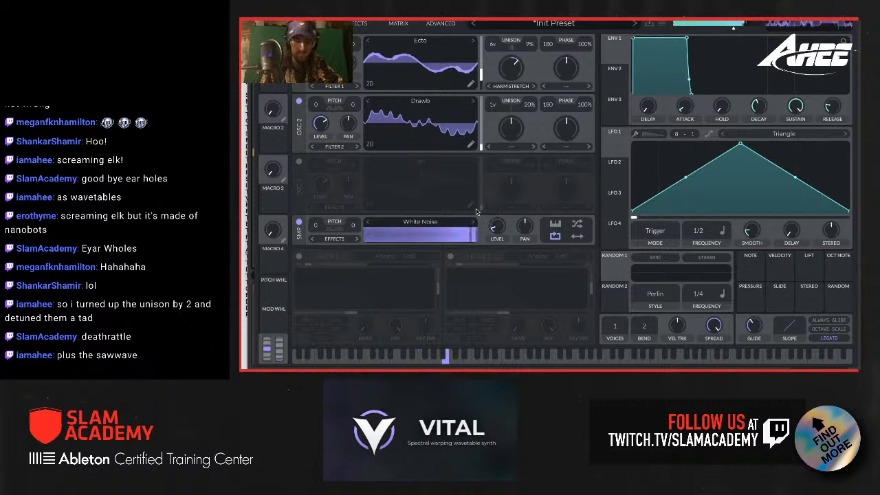
Step: Enable Filter 2 for oscillator 1, oscillator 2 and the sampler, and raise its cutoff to about 29.7 semitones
{"action": "left_click", "coordinate": [450, 256]}
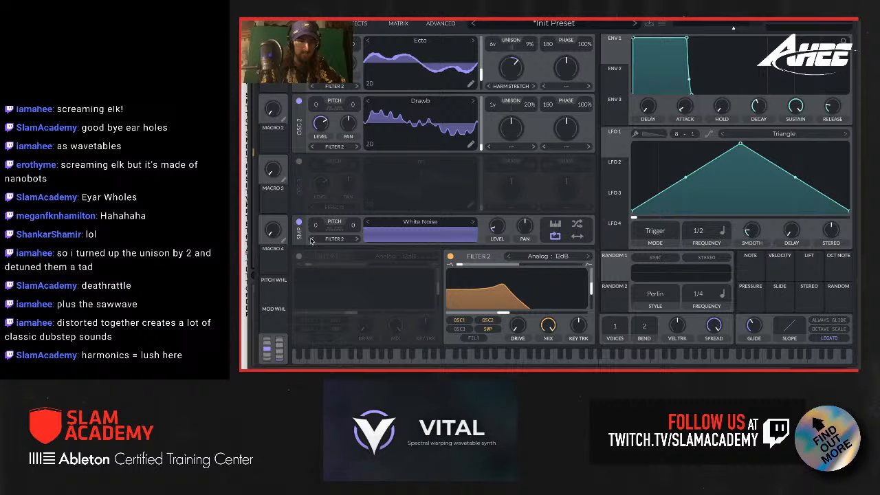
{"action": "scroll", "coordinate": [501, 316], "scroll_direction": "up", "scroll_amount": 5}
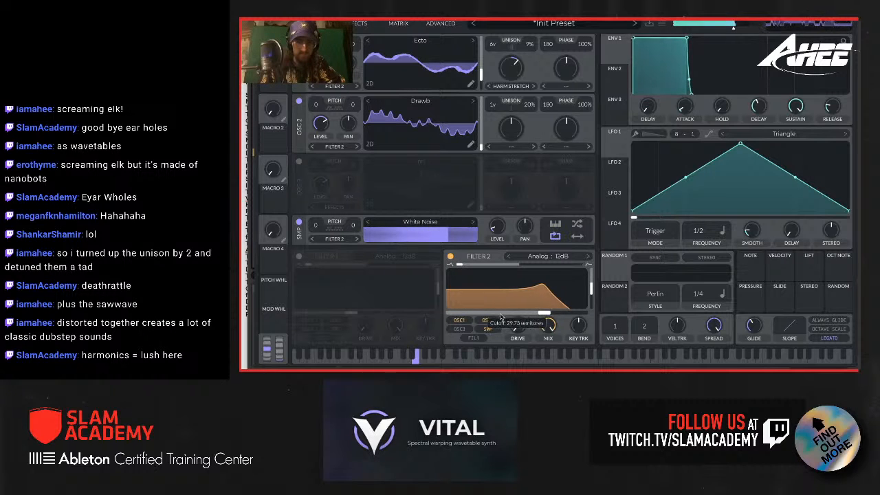
Step: Modulate Filter 2's cutoff with LFO 1, lowering the base cutoff to about 4.7 semitones and the resonance to minimum
{"action": "scroll", "coordinate": [501, 316], "scroll_direction": "down", "scroll_amount": 5}
{"action": "scroll", "coordinate": [500, 316], "scroll_direction": "up", "scroll_amount": 5}
{"action": "scroll", "coordinate": [500, 316], "scroll_direction": "down", "scroll_amount": 5}
{"action": "scroll", "coordinate": [501, 316], "scroll_direction": "up", "scroll_amount": 5}
{"action": "scroll", "coordinate": [500, 317], "scroll_direction": "down", "scroll_amount": 4}
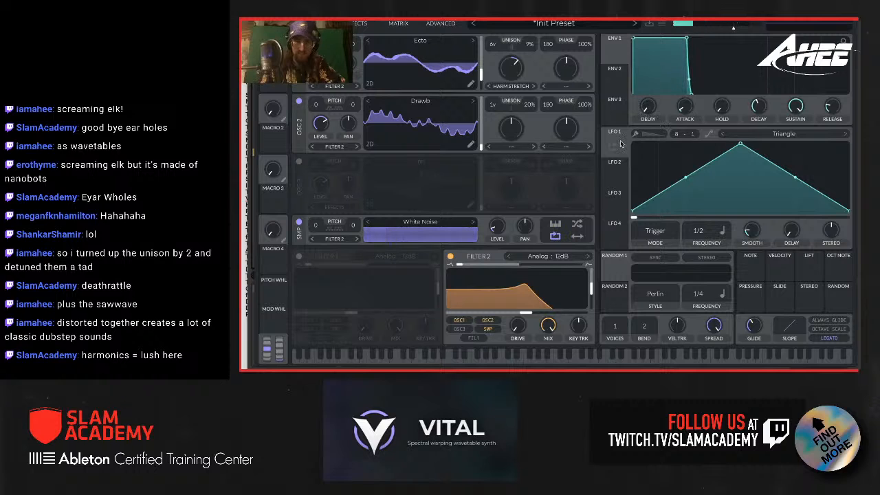
{"action": "left_click_drag", "start_coordinate": [620, 144], "coordinate": [521, 304]}
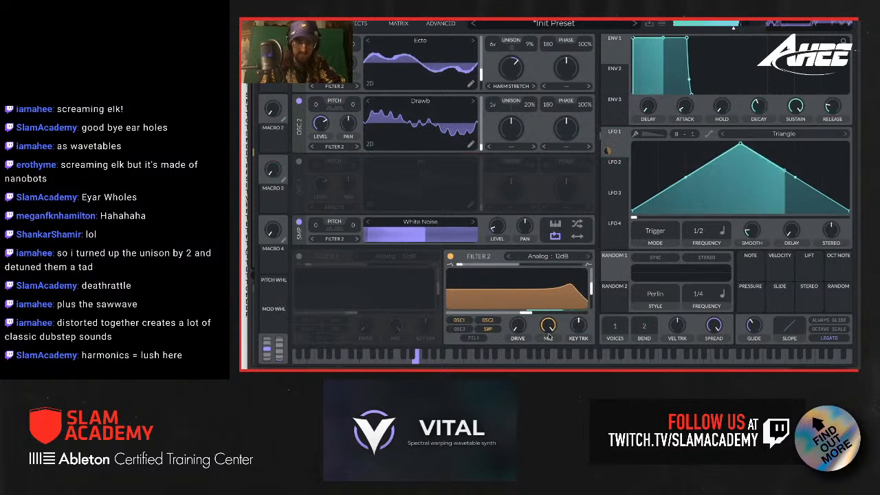
{"action": "left_click_drag", "start_coordinate": [591, 292], "coordinate": [591, 310]}
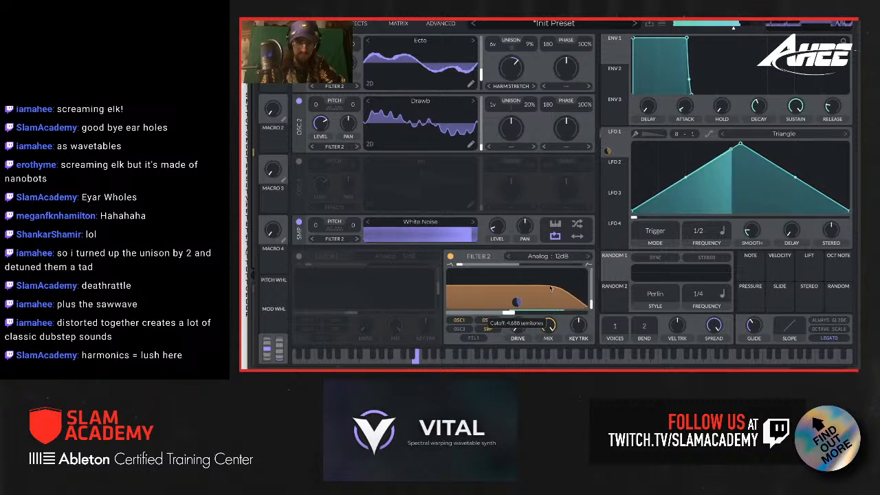
Step: Set LFO 1's frequency to 1/8 and reshape its triangle with an earlier, slightly lower peak and a long fall
{"action": "left_click_drag", "start_coordinate": [740, 144], "coordinate": [694, 177]}
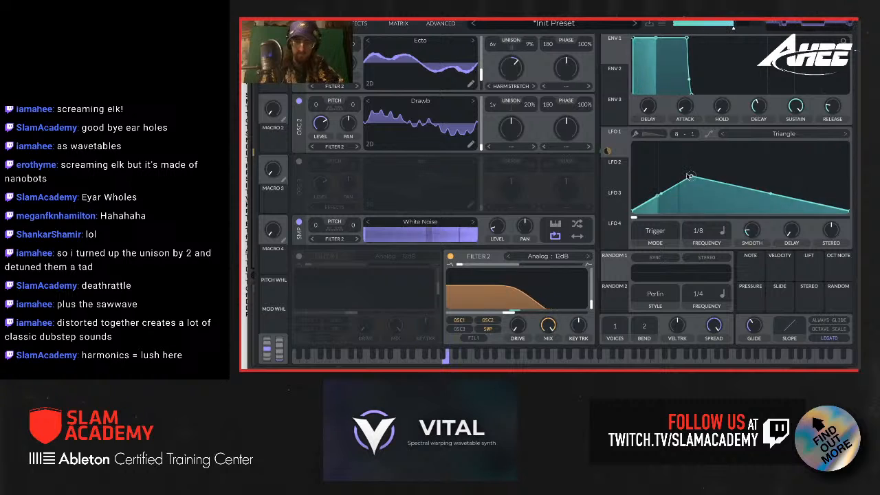
{"action": "left_click_drag", "start_coordinate": [688, 176], "coordinate": [678, 157]}
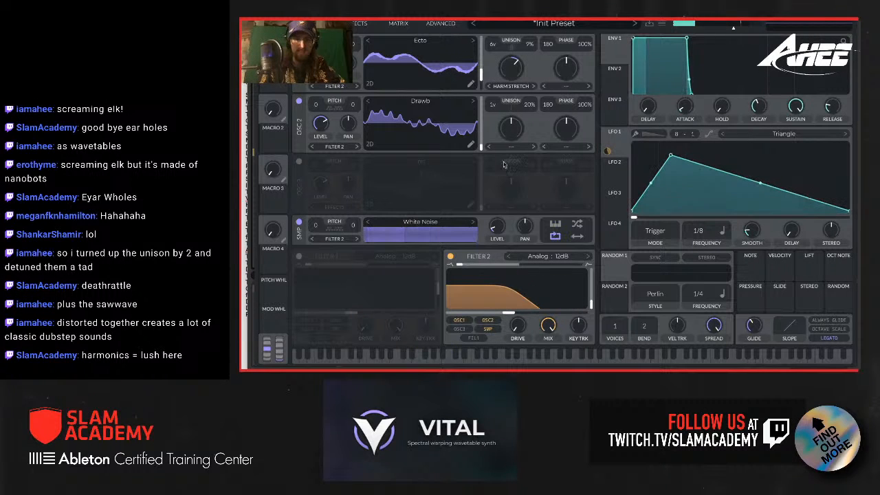
Step: Set oscillator 2's wave morph type to Bend and try different Bend amounts
{"action": "left_click", "coordinate": [567, 146]}
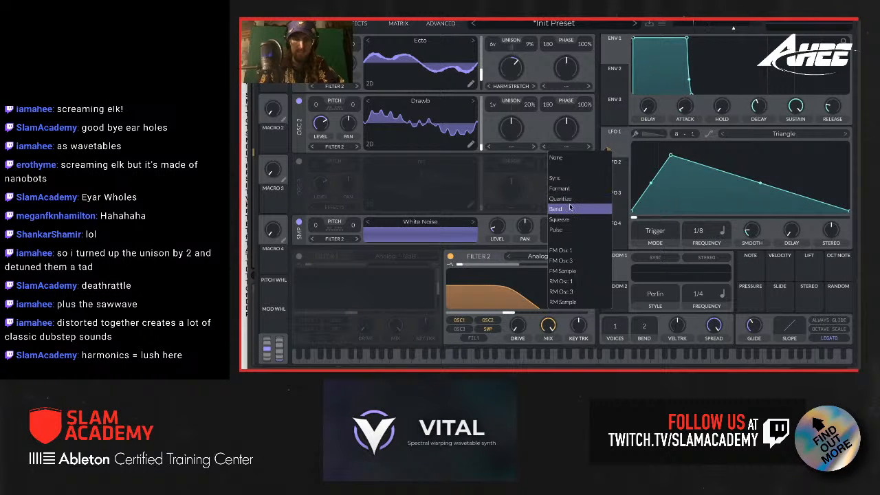
{"action": "left_click", "coordinate": [578, 209]}
{"action": "mouse_move", "coordinate": [565, 134]}
{"action": "left_mouse_down"}
{"action": "mouse_move", "coordinate": [562, 122]}
{"action": "mouse_move", "coordinate": [556, 143]}
{"action": "left_mouse_up"}
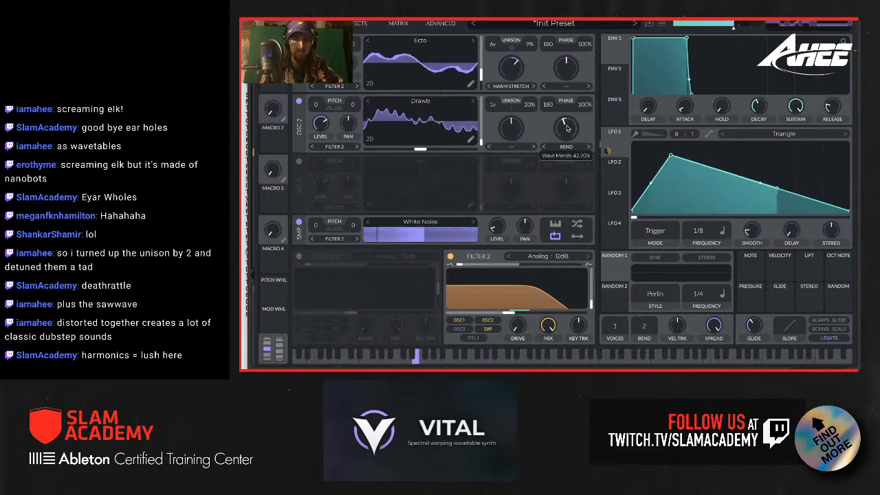
Step: Audition the Vocode, Formant Scale, Inharmonic Stretch and Random Amplitudes spectral morphs on oscillator 2 at varying amounts
{"action": "left_click", "coordinate": [510, 146]}
{"action": "left_click", "coordinate": [519, 165]}
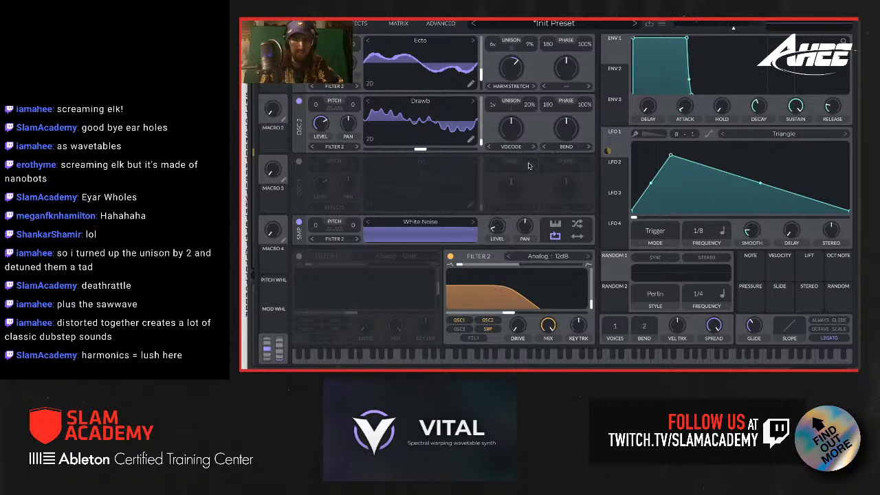
{"action": "left_click_drag", "start_coordinate": [518, 132], "coordinate": [512, 93]}
{"action": "left_click", "coordinate": [532, 147]}
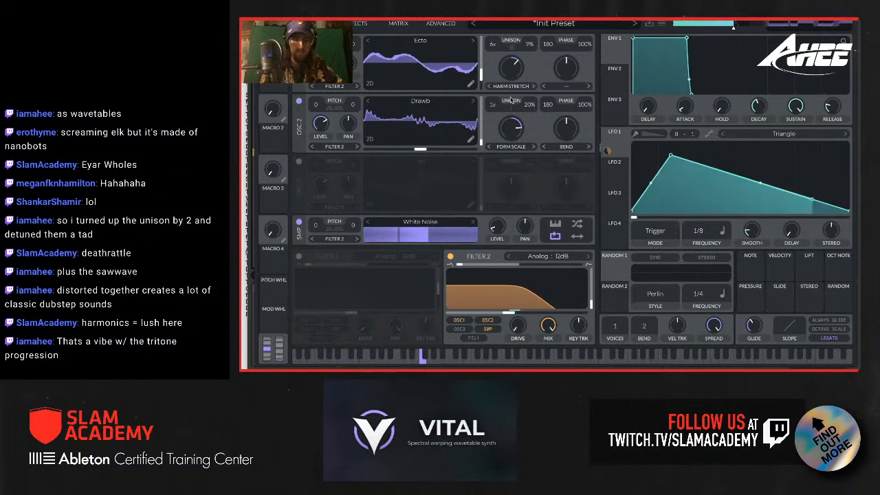
{"action": "left_click", "coordinate": [533, 147]}
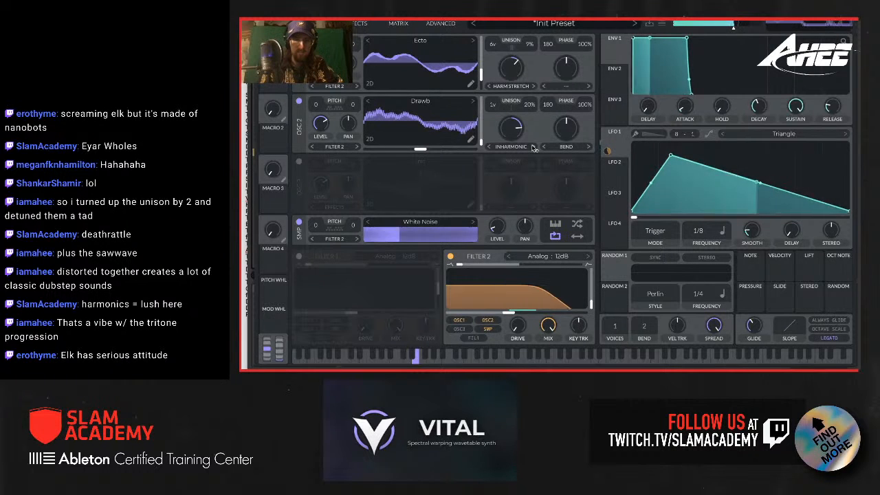
{"action": "left_click", "coordinate": [533, 147]}
{"action": "left_click", "coordinate": [533, 147]}
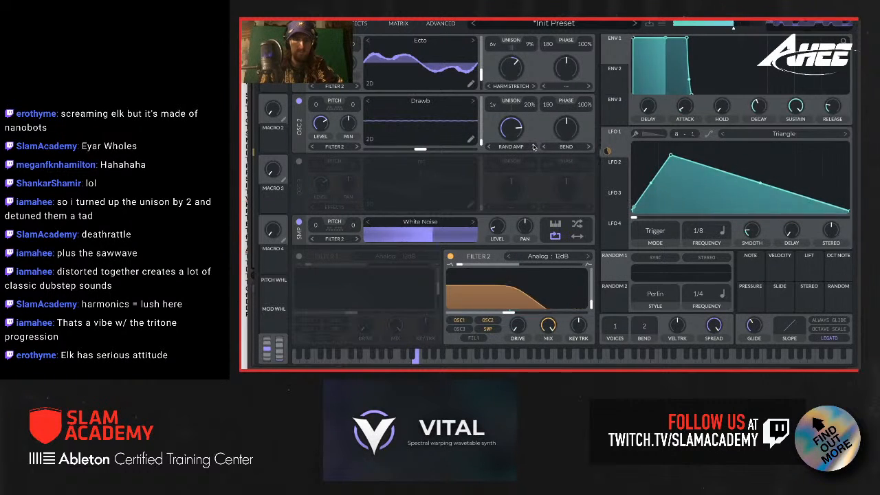
{"action": "left_click_drag", "start_coordinate": [515, 129], "coordinate": [512, 167]}
Step: Try Spectral Time Skew on oscillator 2 at varying amounts and return its spectral morph to None
{"action": "left_click", "coordinate": [511, 147]}
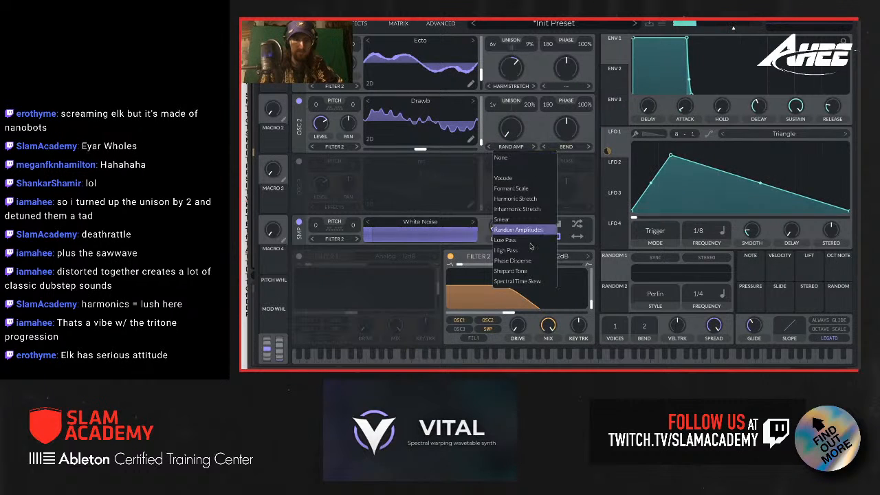
{"action": "left_click", "coordinate": [525, 282]}
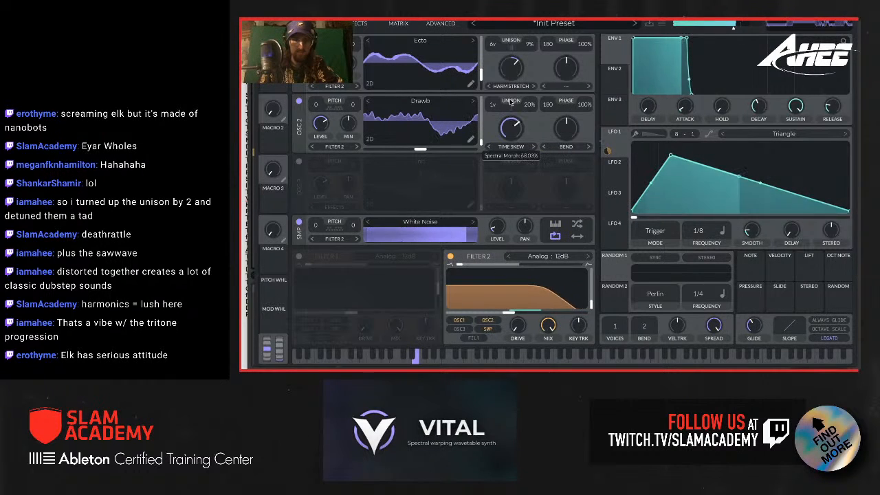
{"action": "left_click_drag", "start_coordinate": [510, 127], "coordinate": [510, 107]}
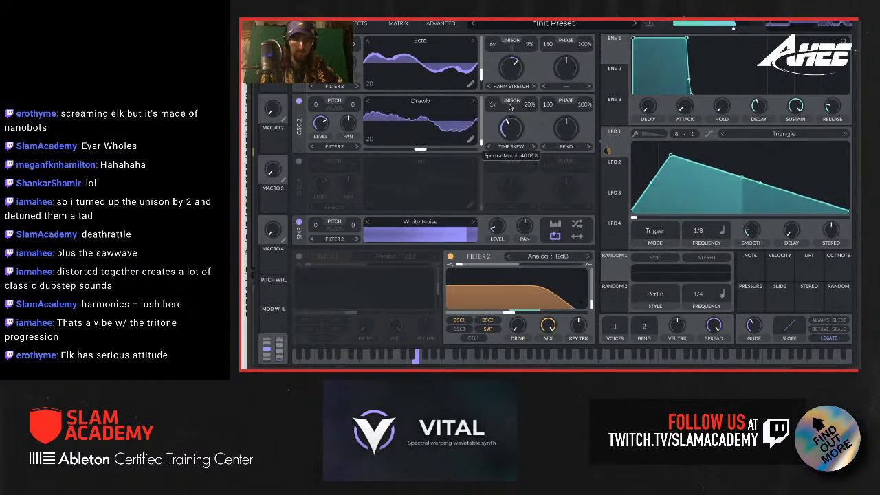
{"action": "left_click", "coordinate": [511, 146]}
{"action": "left_click", "coordinate": [524, 158]}
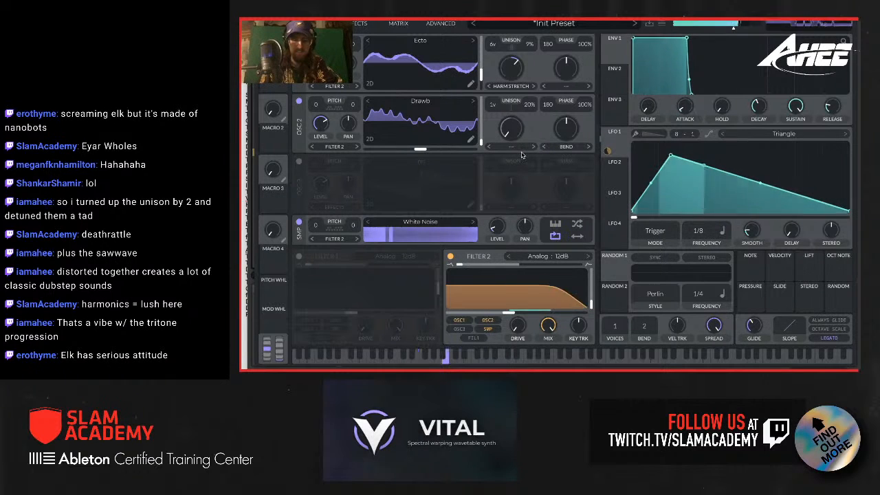
Step: Enable the EQ effect and modulate its high band's gain with LFO 1, lowering that band's base gain and cutoff
{"action": "left_click", "coordinate": [357, 23]}
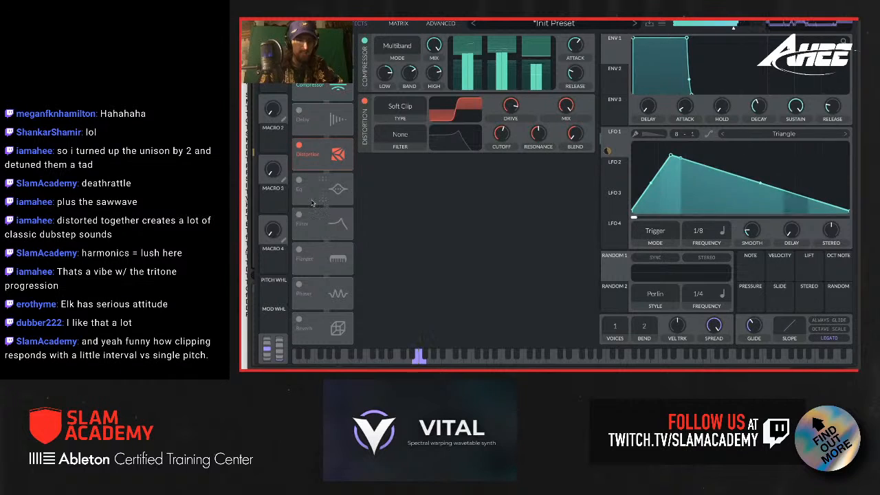
{"action": "left_click", "coordinate": [299, 180]}
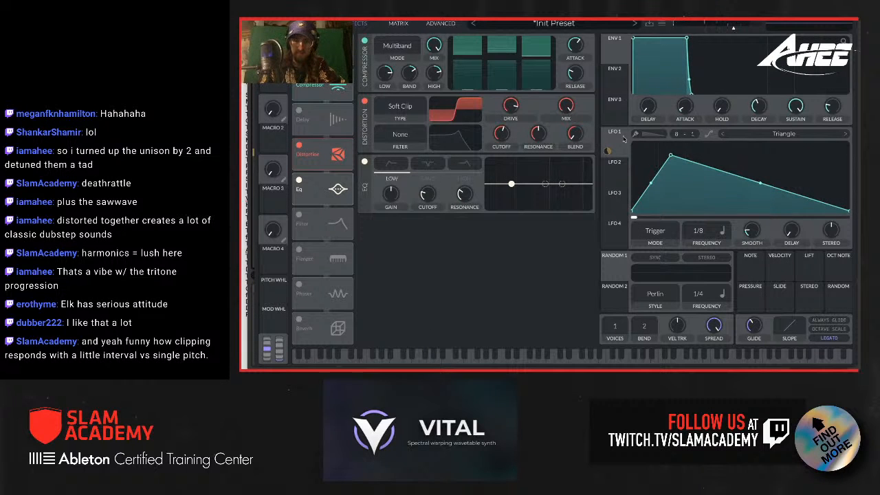
{"action": "left_click_drag", "start_coordinate": [608, 151], "coordinate": [465, 215]}
{"action": "left_click_drag", "start_coordinate": [623, 143], "coordinate": [454, 183]}
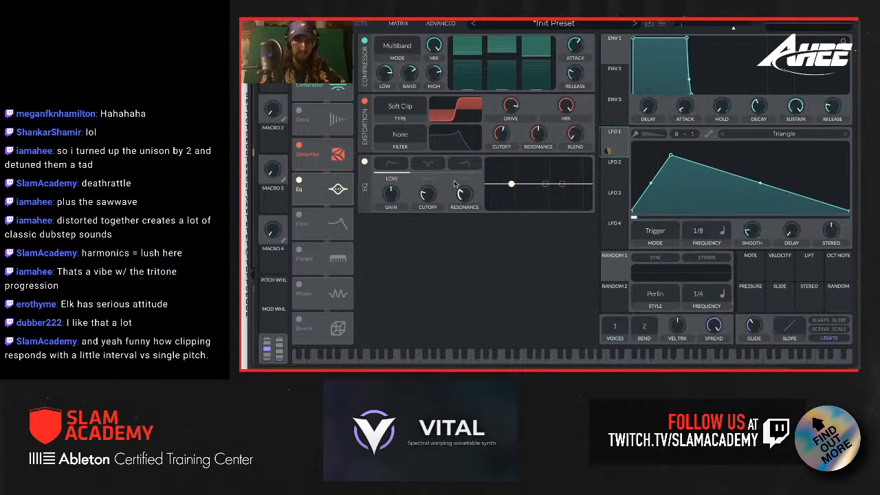
{"action": "left_click_drag", "start_coordinate": [610, 143], "coordinate": [391, 206]}
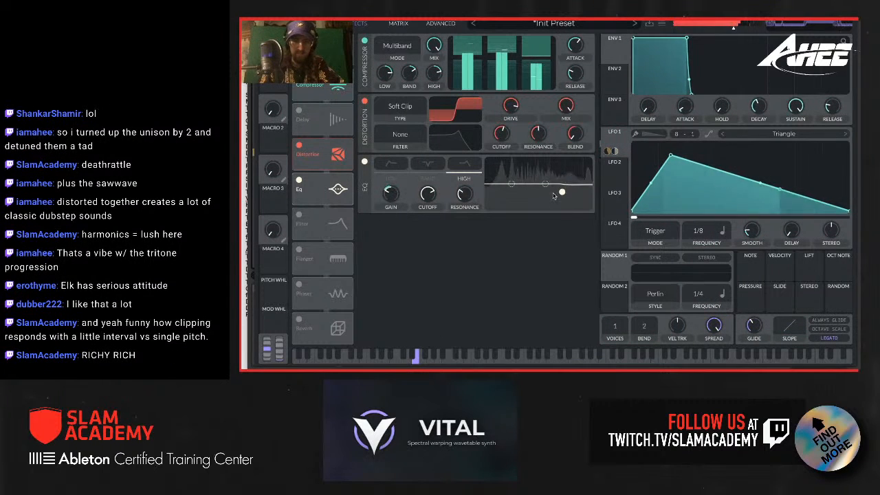
{"action": "left_click_drag", "start_coordinate": [562, 192], "coordinate": [532, 190]}
{"action": "mouse_move", "coordinate": [390, 217]}
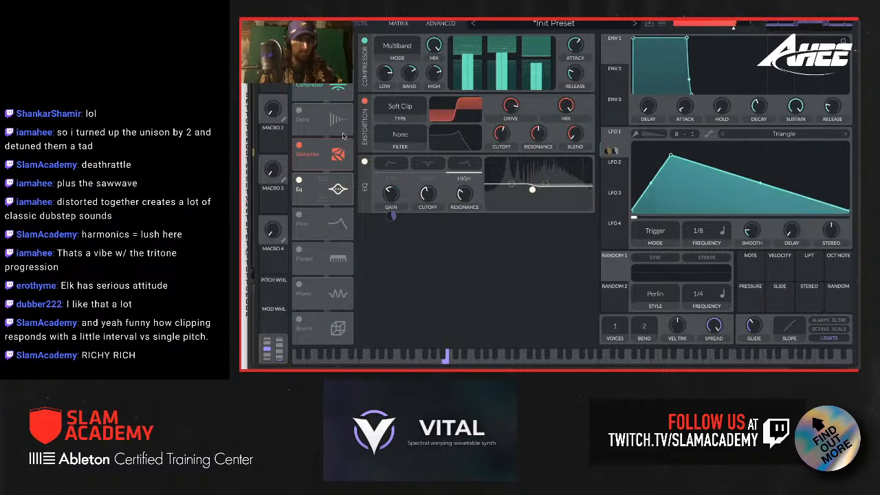
Step: Move the Chorus between Distortion and EQ in the effects chain and modulate its mix with LFO 1 from a minimal base mix
{"action": "scroll", "coordinate": [476, 185], "scroll_direction": "up", "scroll_amount": 3}
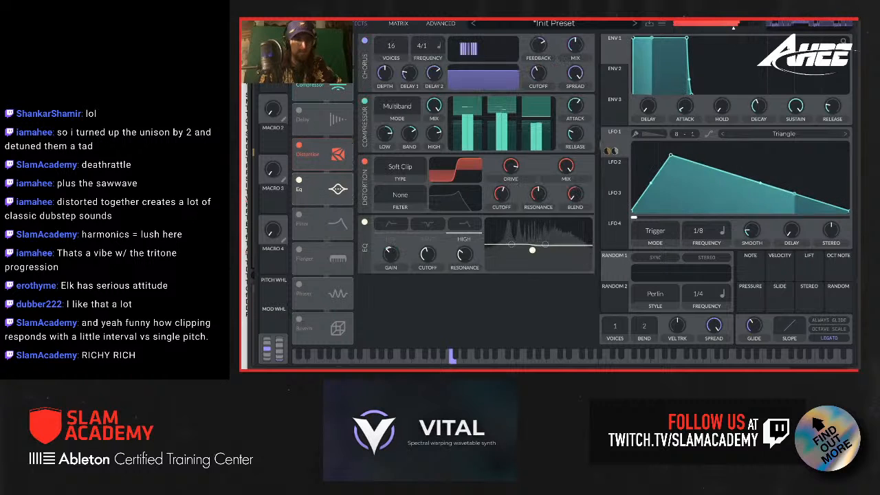
{"action": "left_click_drag", "start_coordinate": [327, 50], "coordinate": [326, 161]}
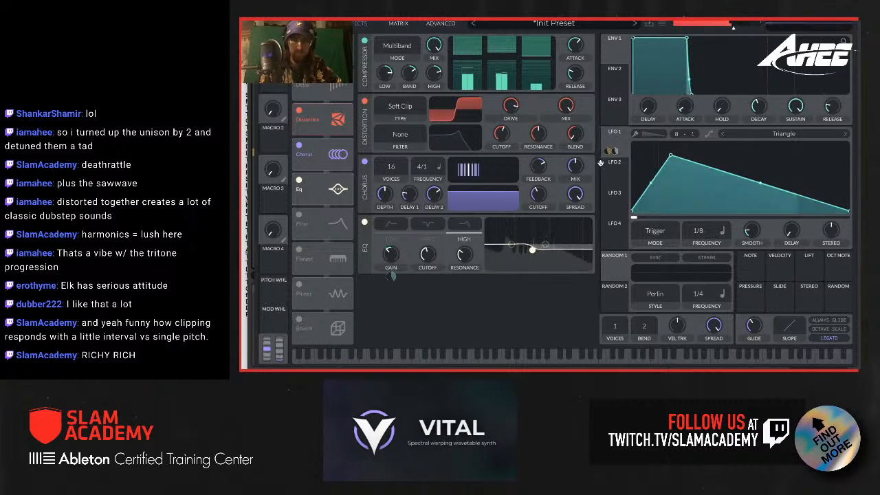
{"action": "left_click_drag", "start_coordinate": [614, 141], "coordinate": [575, 168]}
{"action": "left_click_drag", "start_coordinate": [576, 169], "coordinate": [576, 192]}
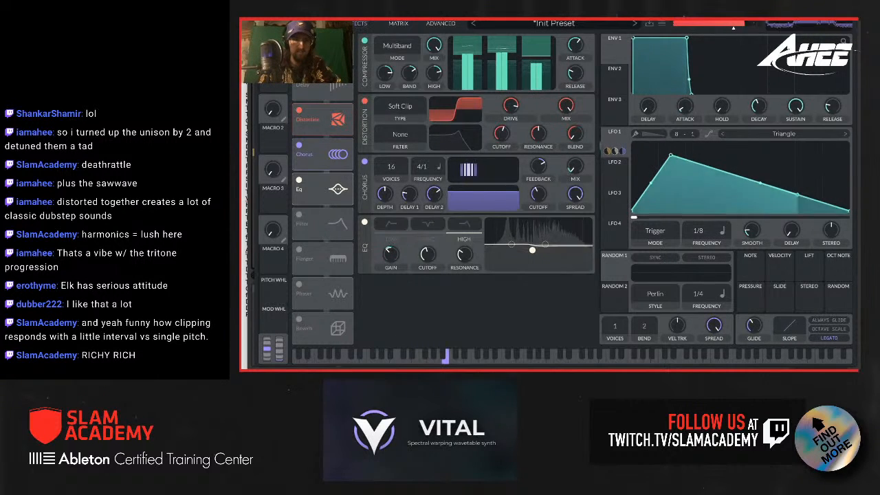
Step: Return to the oscillator view and save the patch as "Pulse - Spectral Pulse Bass" in the Bass style
{"action": "left_click", "coordinate": [313, 24]}
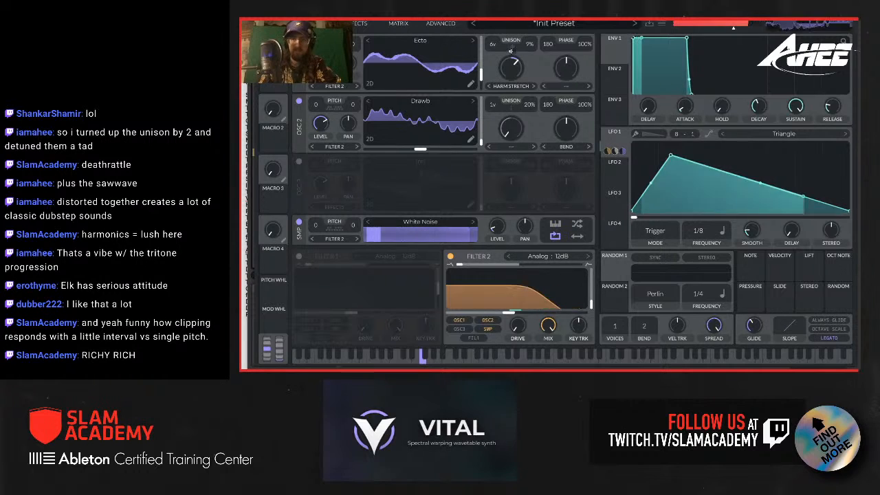
{"action": "left_click", "coordinate": [650, 25]}
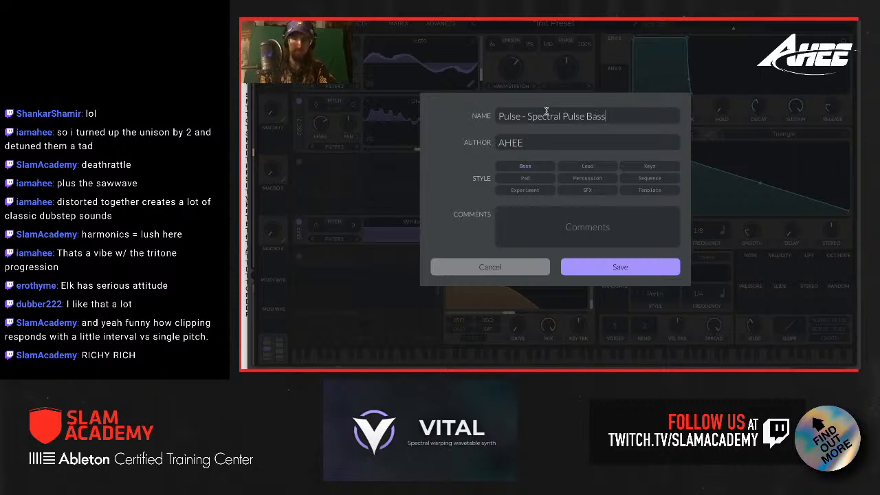
{"action": "left_click", "coordinate": [590, 266]}
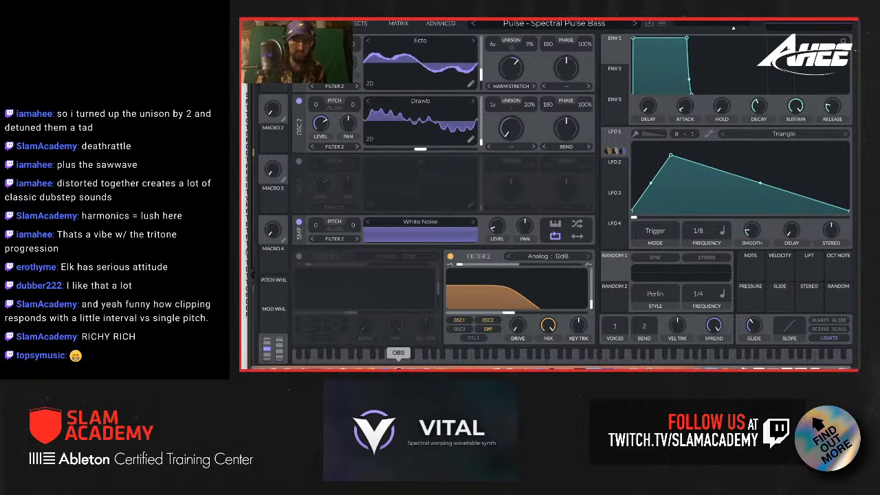
Step: Switch to OBS to check the recording and audio levels, and return to Vital
{"action": "left_click", "coordinate": [398, 368]}
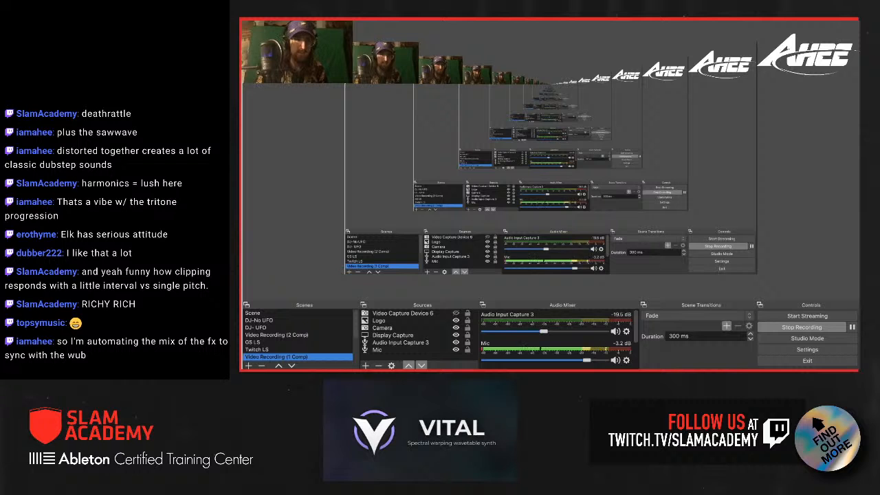
{"action": "key", "text": "super+m"}
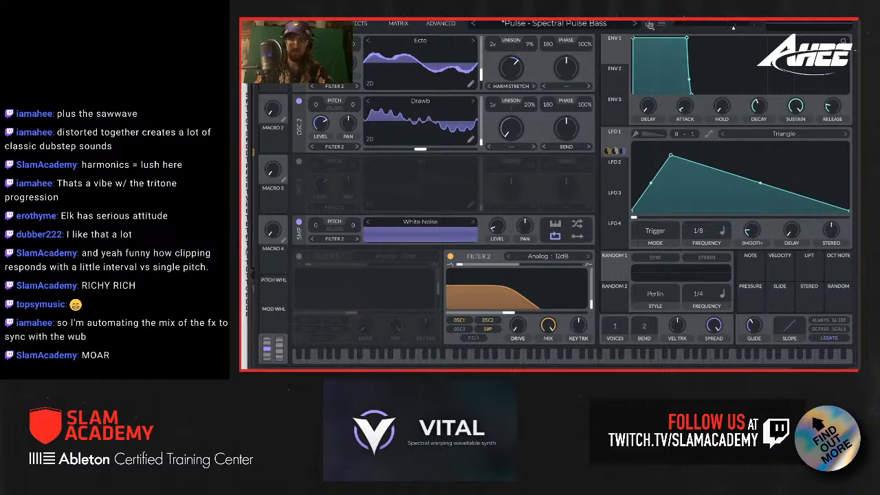
Step: Initialize the preset to start a new patch
{"action": "left_click", "coordinate": [660, 25]}
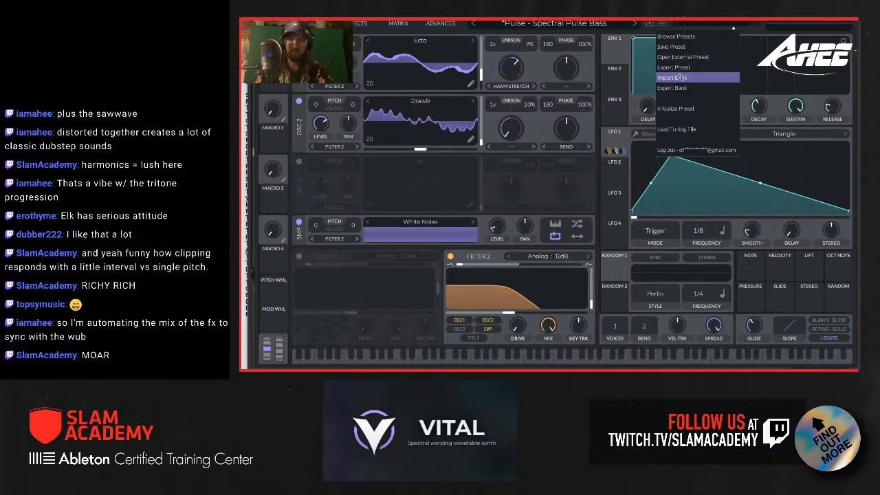
{"action": "left_click", "coordinate": [680, 108]}
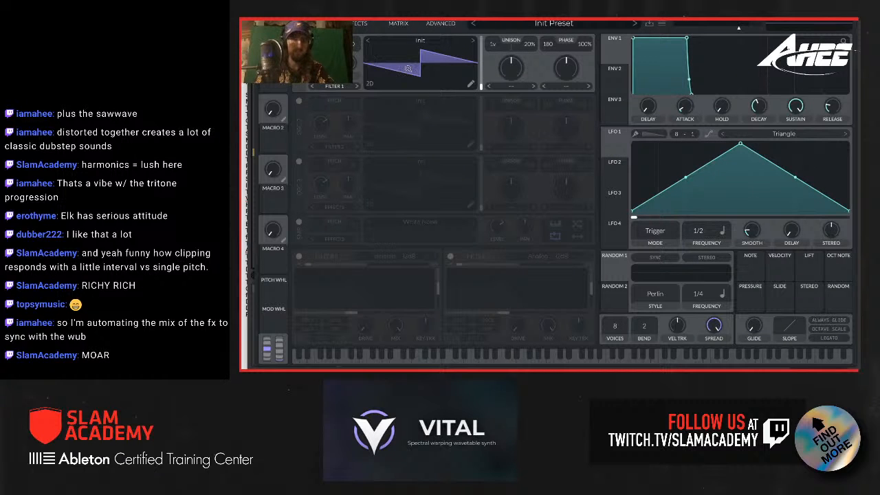
Step: Try to generate oscillator 1's wavetable from a short spoken greeting using Text to Wavetable
{"action": "left_click", "coordinate": [426, 42]}
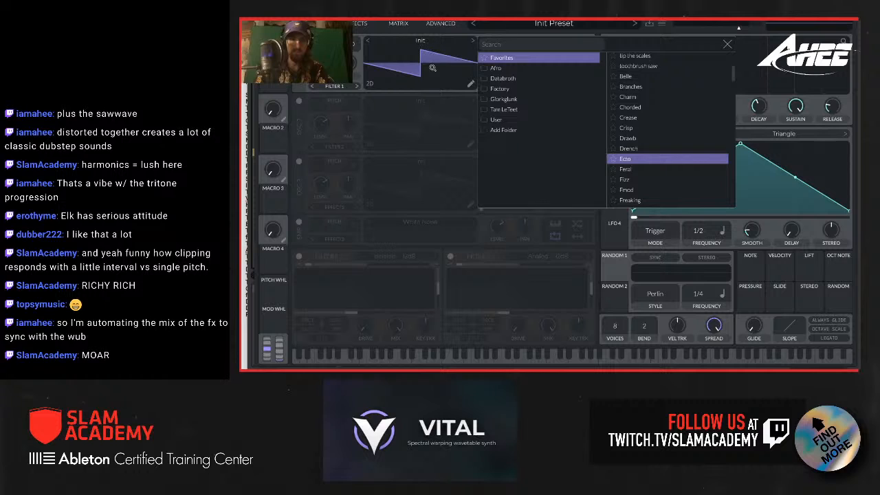
{"action": "left_click", "coordinate": [432, 67]}
{"action": "right_click", "coordinate": [422, 64]}
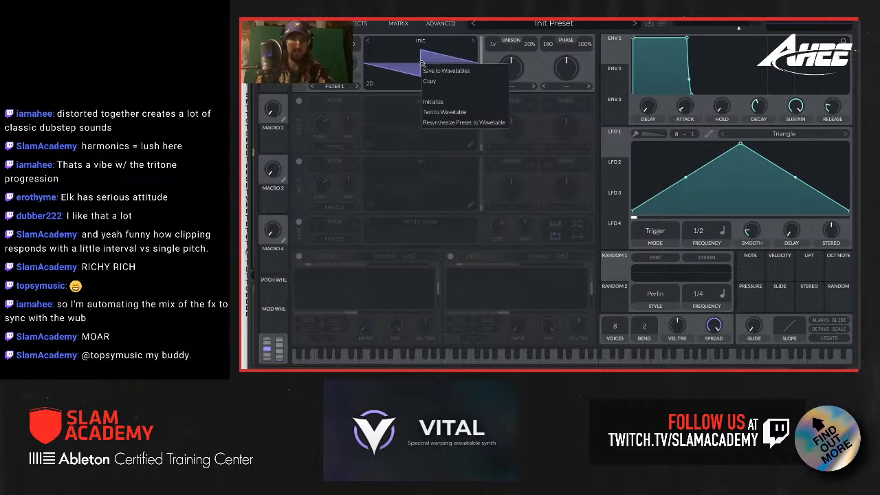
{"action": "left_click", "coordinate": [449, 113]}
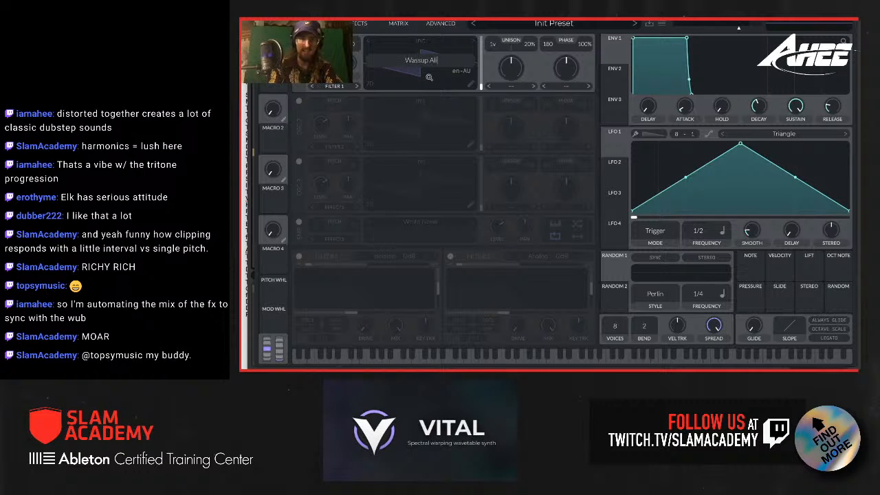
{"action": "key", "text": "Return"}
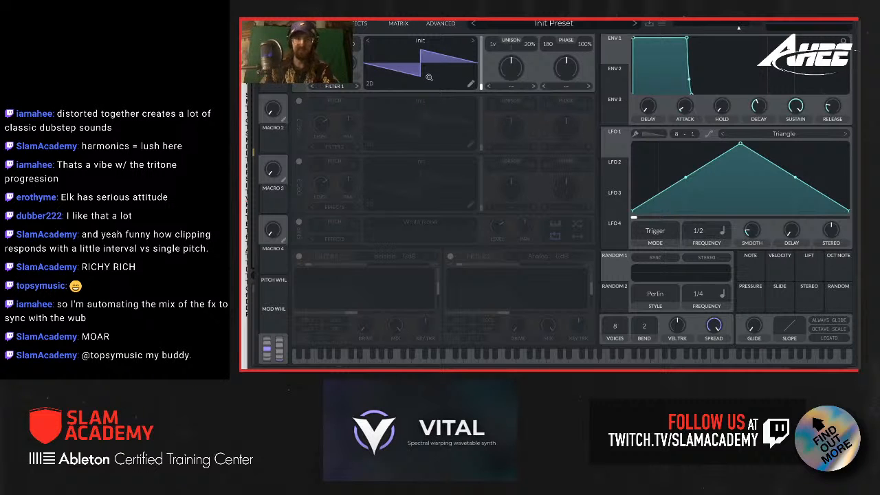
Step: Generate oscillator 1's wavetable from the text "Wassup Aliens!" using Text to Wavetable
{"action": "right_click", "coordinate": [423, 62]}
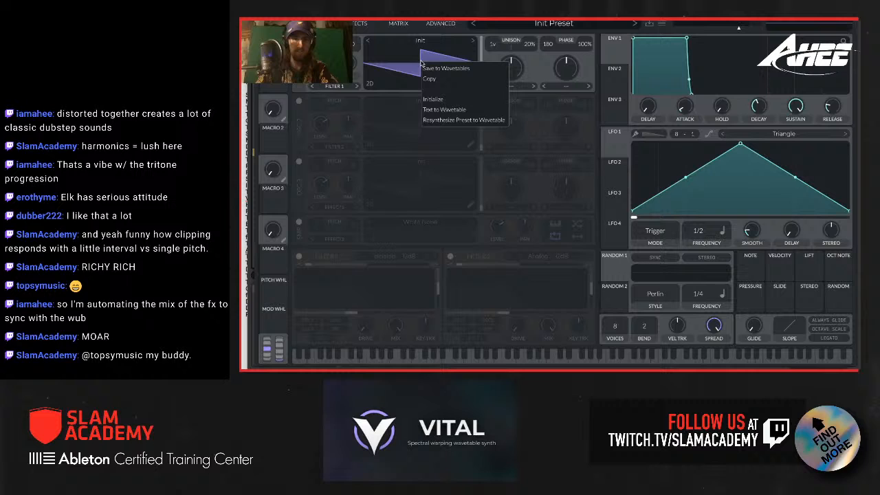
{"action": "left_click", "coordinate": [447, 115]}
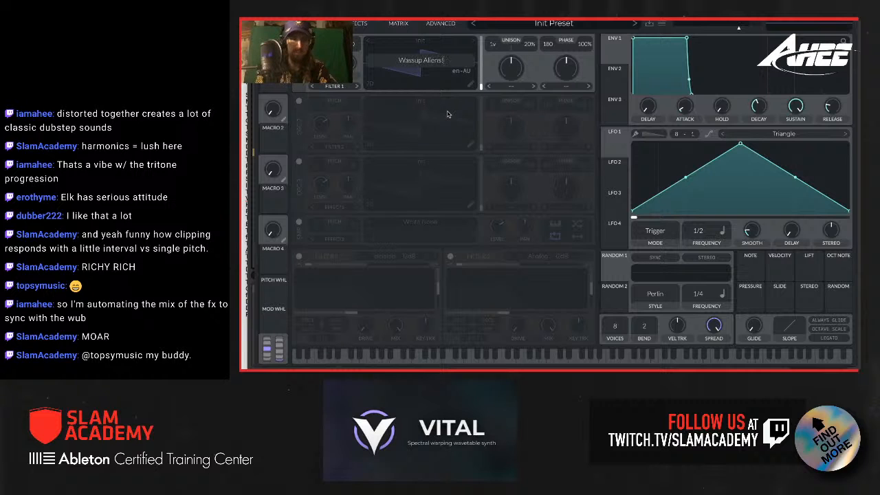
{"action": "key", "text": "Return"}
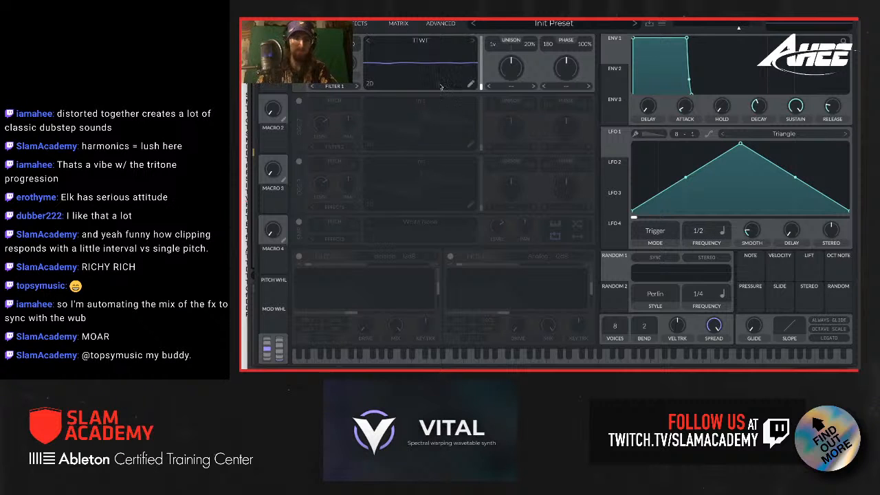
Step: Modulate oscillator 1's wavetable position with LFO 1, shaped as a rising ramp in Envelope mode at 1/1 frequency
{"action": "left_click_drag", "start_coordinate": [618, 152], "coordinate": [481, 79]}
{"action": "left_click_drag", "start_coordinate": [741, 145], "coordinate": [847, 144]}
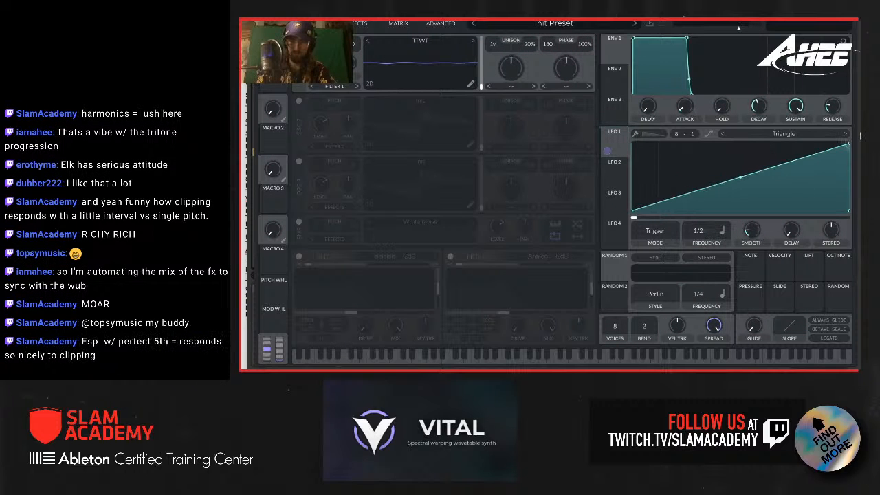
{"action": "left_click", "coordinate": [655, 231]}
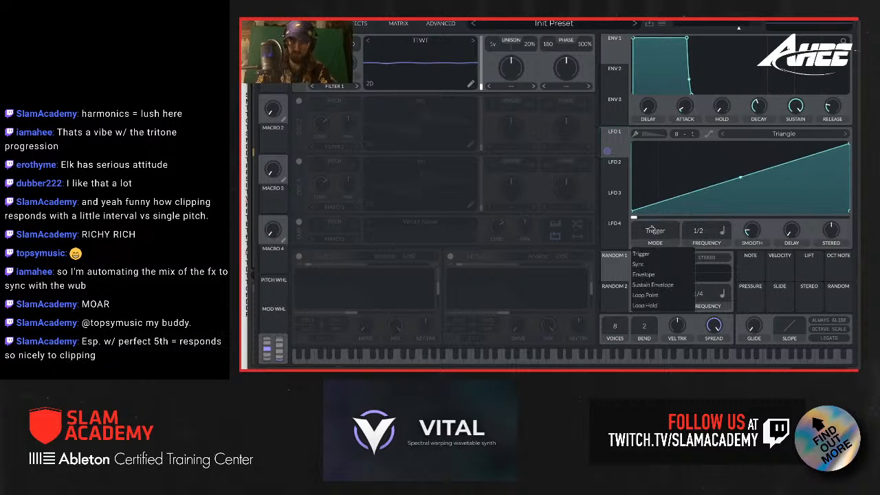
{"action": "left_click", "coordinate": [646, 275]}
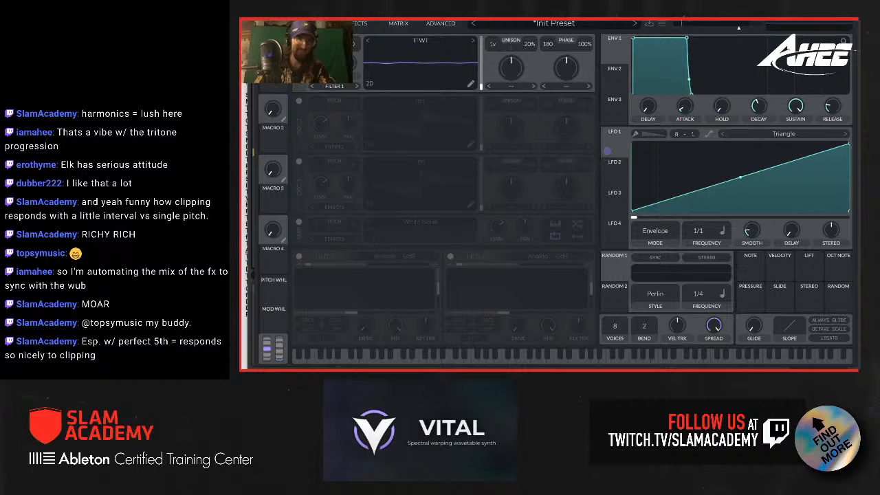
Step: Enable the Multiband compressor and the Soft Clip distortion effects
{"action": "left_click", "coordinate": [356, 24]}
{"action": "left_click", "coordinate": [312, 97]}
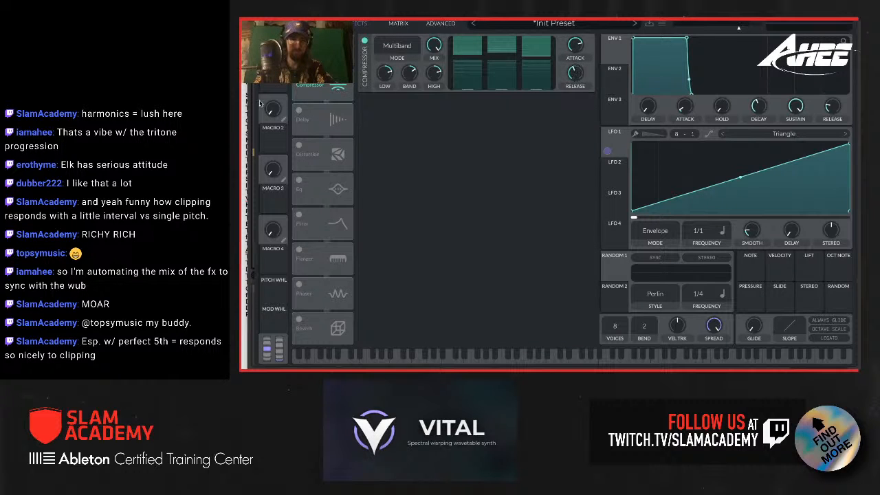
{"action": "left_click", "coordinate": [299, 147]}
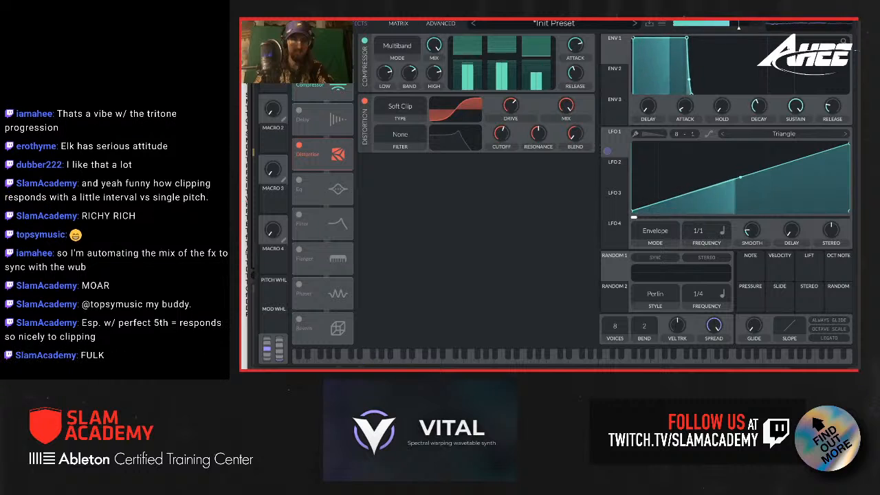
Step: Load the favorite Basic Shapes wavetable into oscillator 2 and enable the oscillator
{"action": "left_click", "coordinate": [314, 23]}
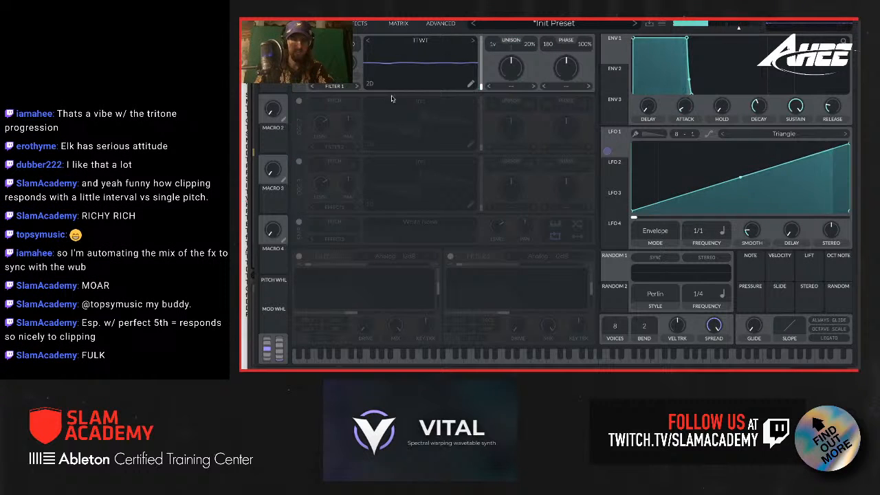
{"action": "left_click", "coordinate": [418, 103]}
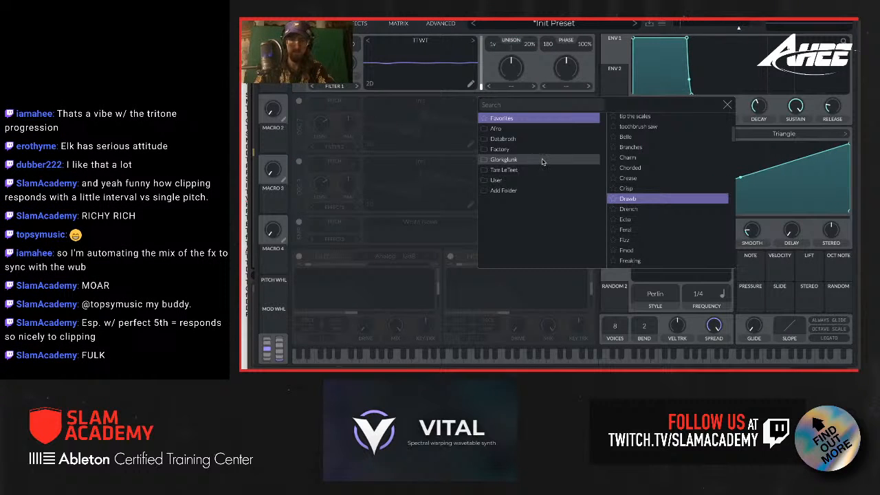
{"action": "left_click", "coordinate": [502, 119]}
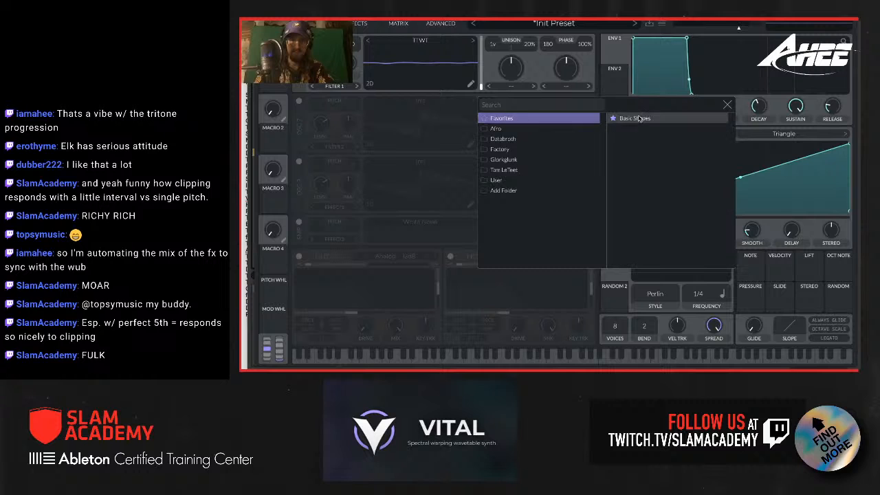
{"action": "left_click", "coordinate": [365, 115]}
{"action": "left_click", "coordinate": [299, 102]}
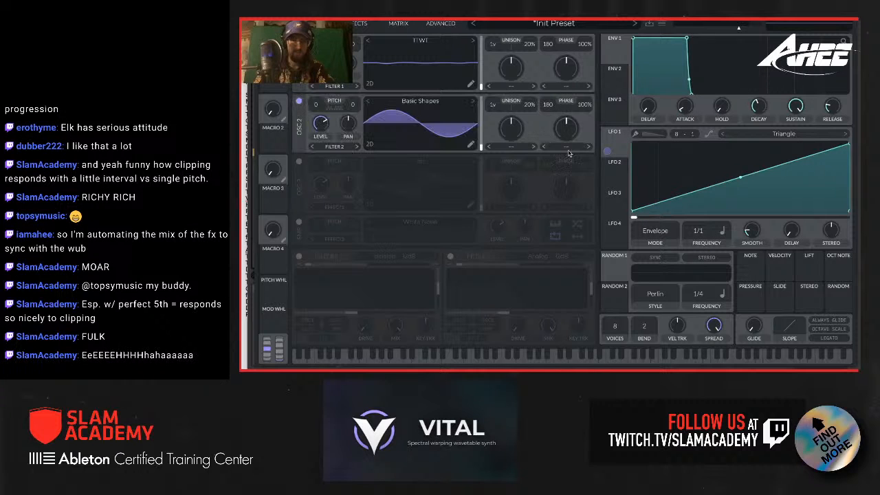
Step: Set oscillator 2's distortion to FM from oscillator 1 and lower the FM amount
{"action": "left_click", "coordinate": [567, 149]}
{"action": "left_click", "coordinate": [562, 252]}
{"action": "left_click_drag", "start_coordinate": [562, 130], "coordinate": [561, 141]}
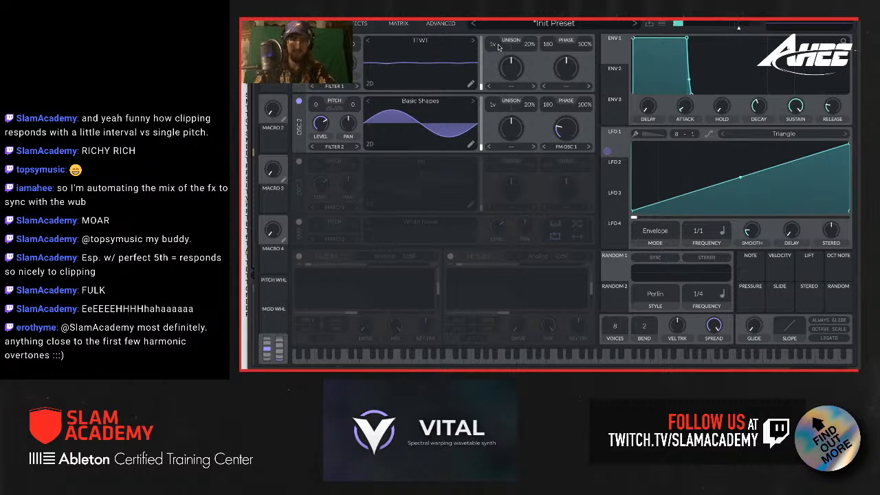
Step: Set oscillator 1's unison to 5 voices
{"action": "left_click_drag", "start_coordinate": [494, 44], "coordinate": [494, 34]}
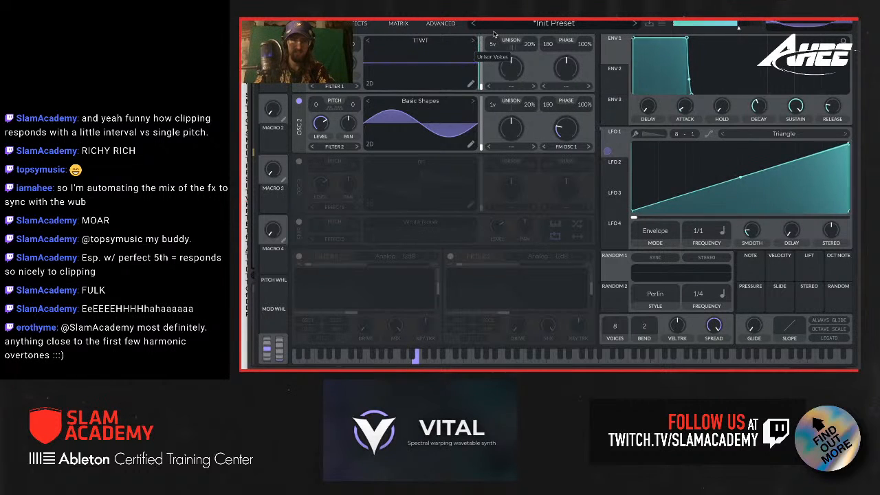
{"action": "left_click", "coordinate": [358, 24]}
{"action": "left_click", "coordinate": [321, 23]}
Step: Try the Random Amplitudes spectral morph on oscillator 1 at about 57%
{"action": "left_click", "coordinate": [511, 85]}
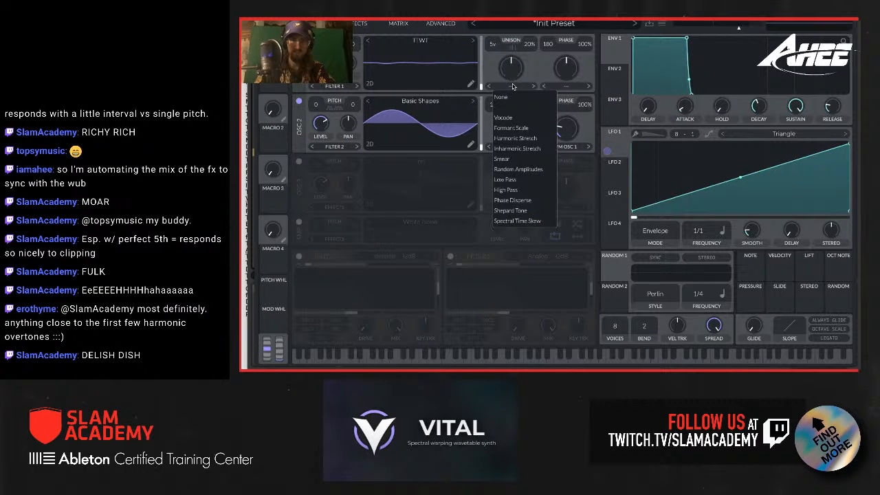
{"action": "left_click", "coordinate": [516, 158]}
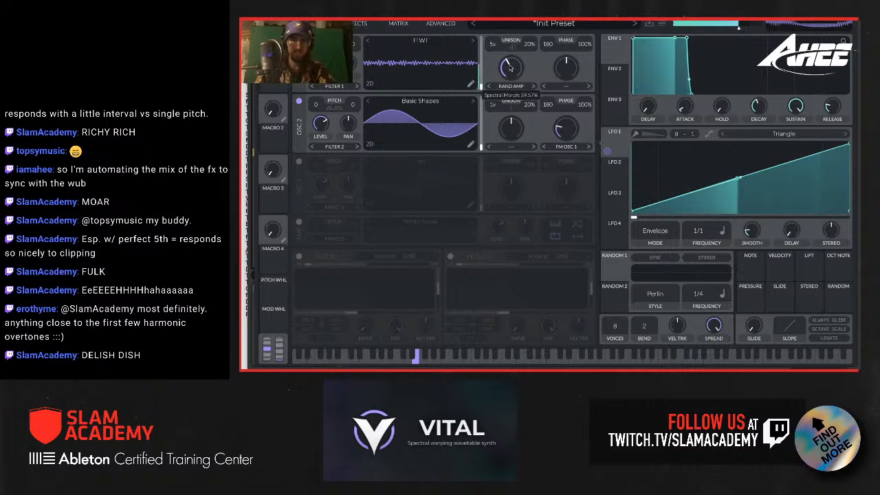
{"action": "mouse_move", "coordinate": [509, 67]}
{"action": "left_mouse_down"}
{"action": "mouse_move", "coordinate": [513, 51]}
{"action": "mouse_move", "coordinate": [512, 62]}
{"action": "left_mouse_up"}
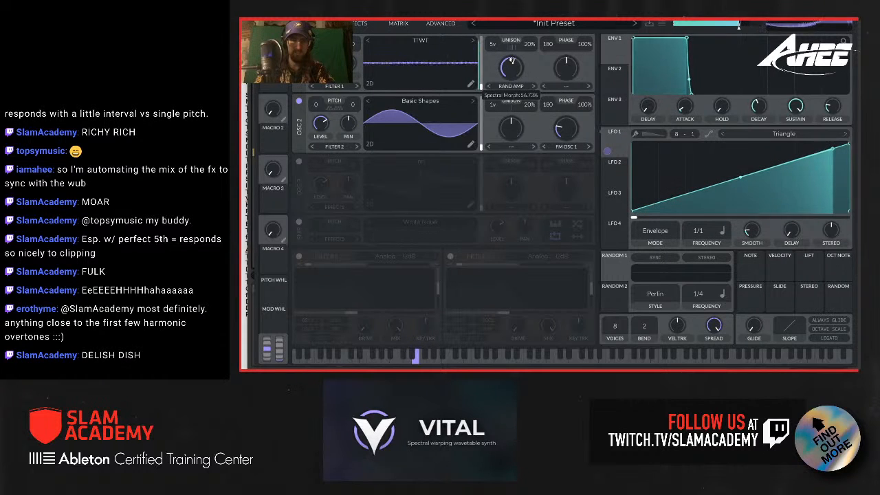
{"action": "left_click", "coordinate": [511, 87]}
{"action": "left_click", "coordinate": [510, 88]}
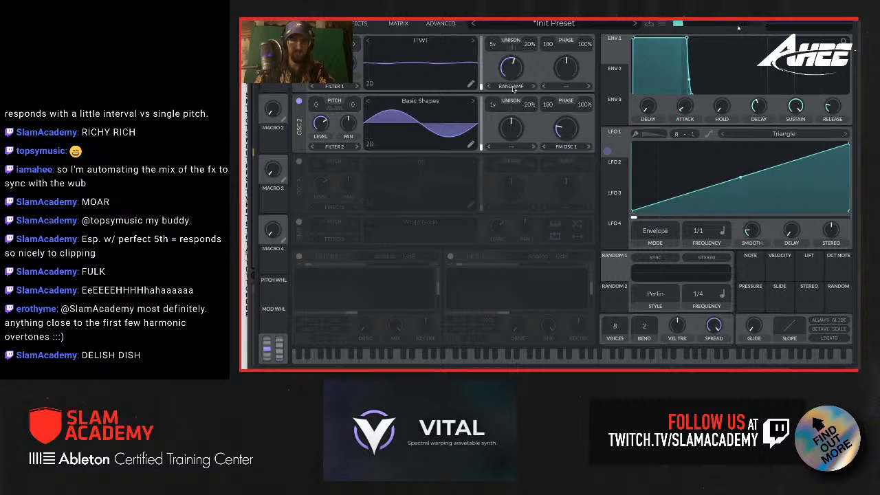
Step: Try the Vocode spectral morph on oscillator 1 with a lower amount, and reset the morph type to None
{"action": "left_click", "coordinate": [512, 88]}
{"action": "left_click", "coordinate": [516, 111]}
{"action": "mouse_move", "coordinate": [511, 63]}
{"action": "left_mouse_down"}
{"action": "mouse_move", "coordinate": [509, 51]}
{"action": "mouse_move", "coordinate": [509, 71]}
{"action": "left_mouse_up"}
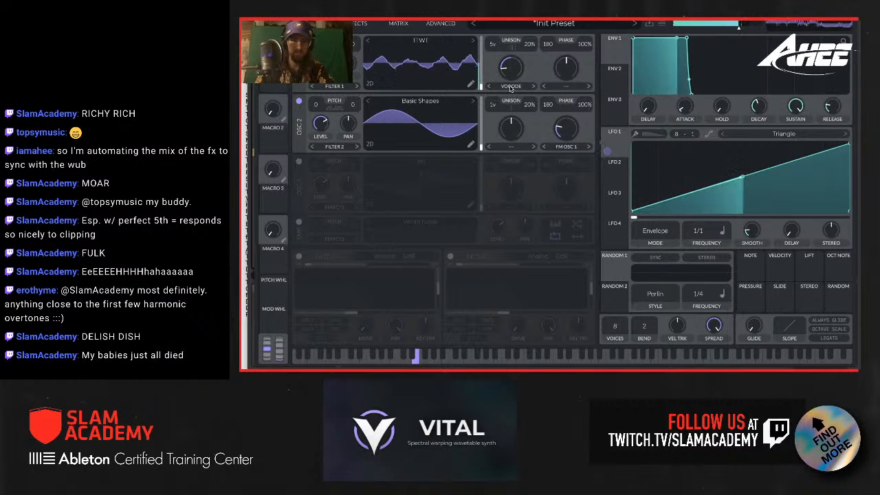
{"action": "left_click", "coordinate": [511, 88]}
{"action": "left_click", "coordinate": [508, 96]}
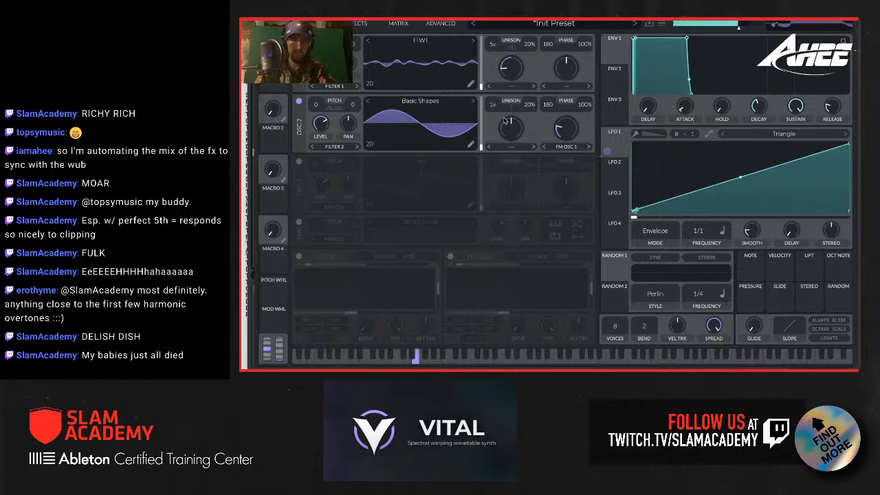
Step: Enable the chorus and place it after the distortion, and enable the Analog 12dB filter effect
{"action": "left_click", "coordinate": [358, 24]}
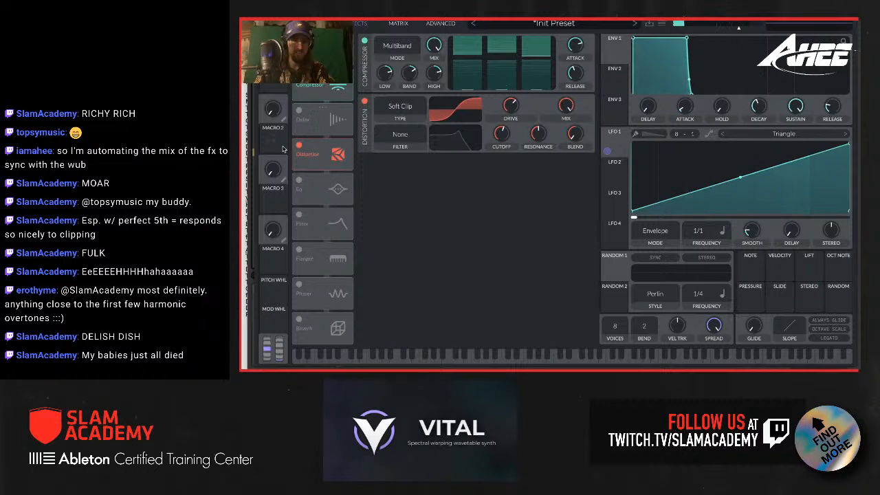
{"action": "left_click", "coordinate": [299, 145]}
{"action": "left_click", "coordinate": [299, 145]}
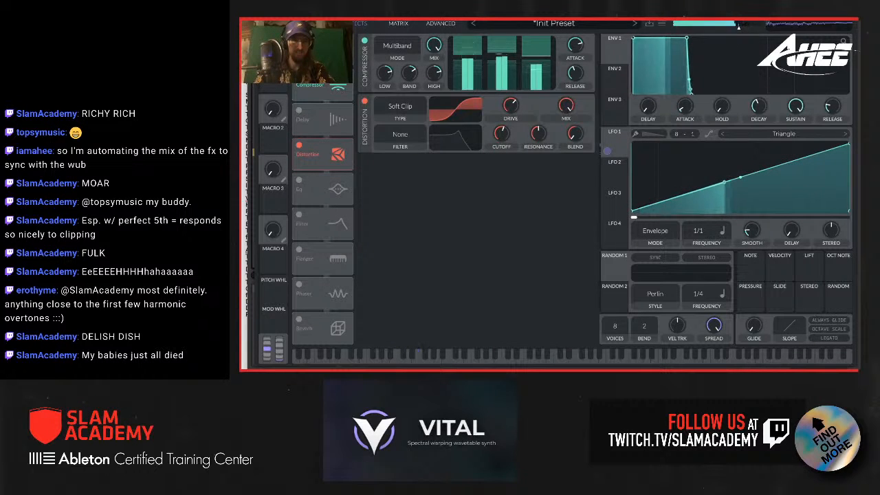
{"action": "left_click", "coordinate": [299, 40]}
{"action": "left_click_drag", "start_coordinate": [326, 55], "coordinate": [326, 162]}
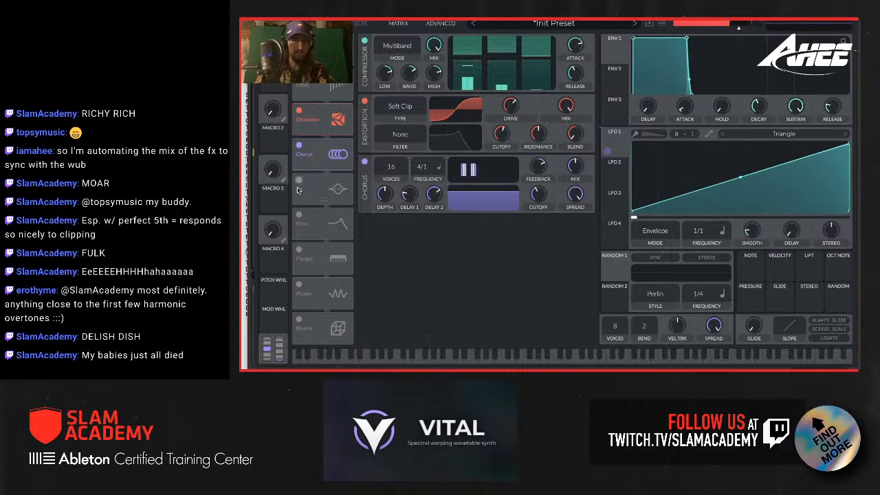
{"action": "left_click", "coordinate": [299, 215]}
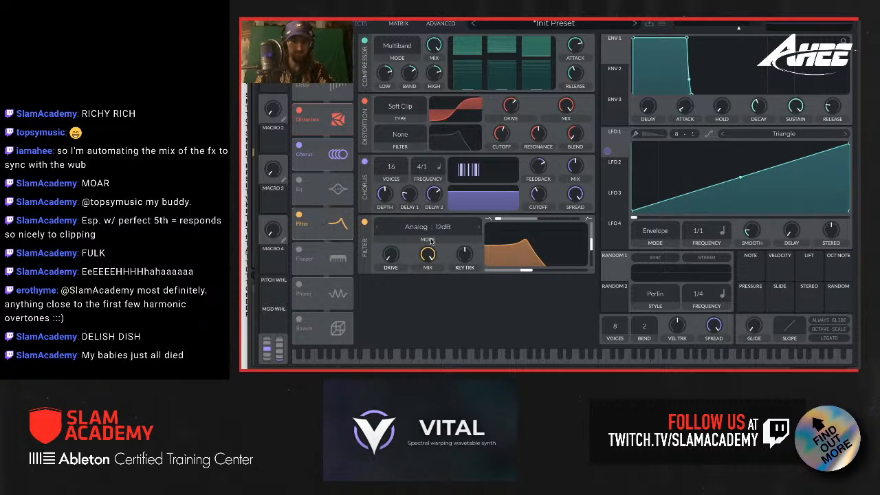
Step: Turn oscillator 2's level down and modulate it with LFO 2, using an early-peaking triangle at 1/1 frequency
{"action": "left_click", "coordinate": [317, 24]}
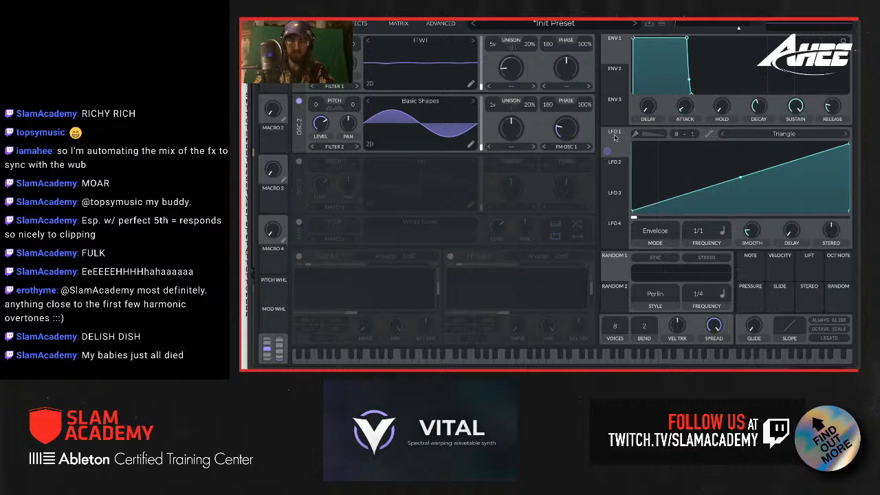
{"action": "left_click", "coordinate": [618, 168]}
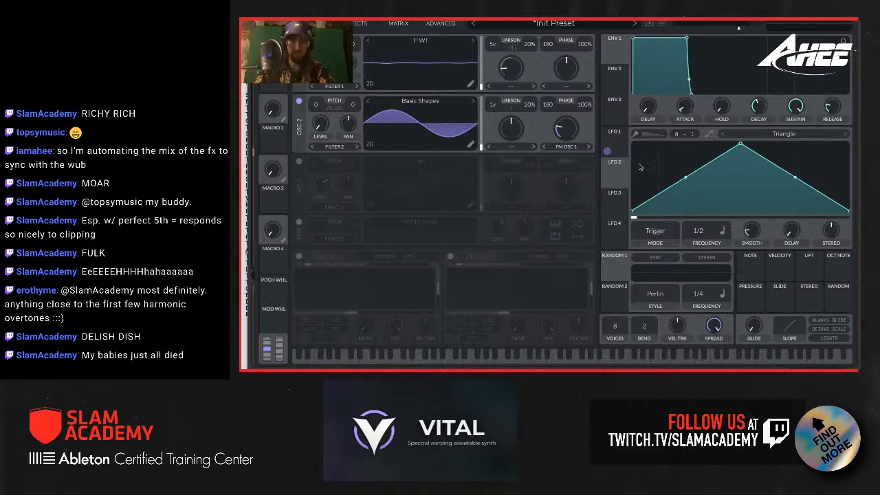
{"action": "left_click_drag", "start_coordinate": [614, 172], "coordinate": [324, 125]}
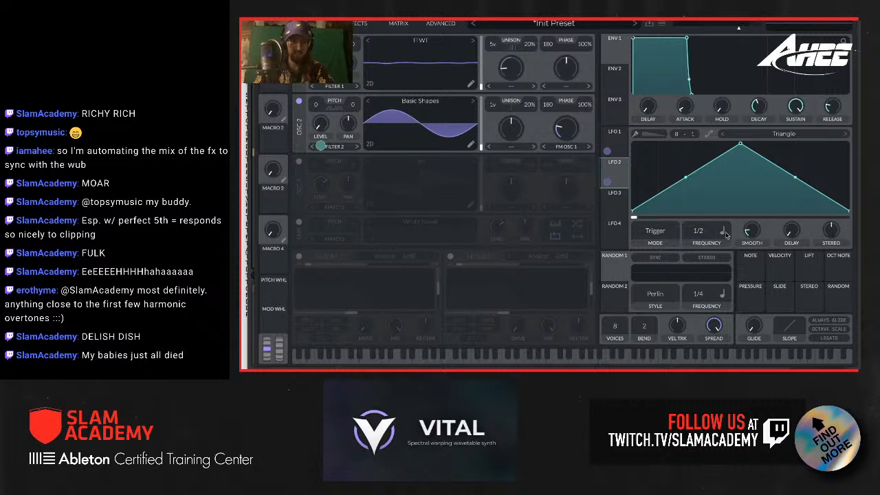
{"action": "left_click_drag", "start_coordinate": [739, 146], "coordinate": [664, 143]}
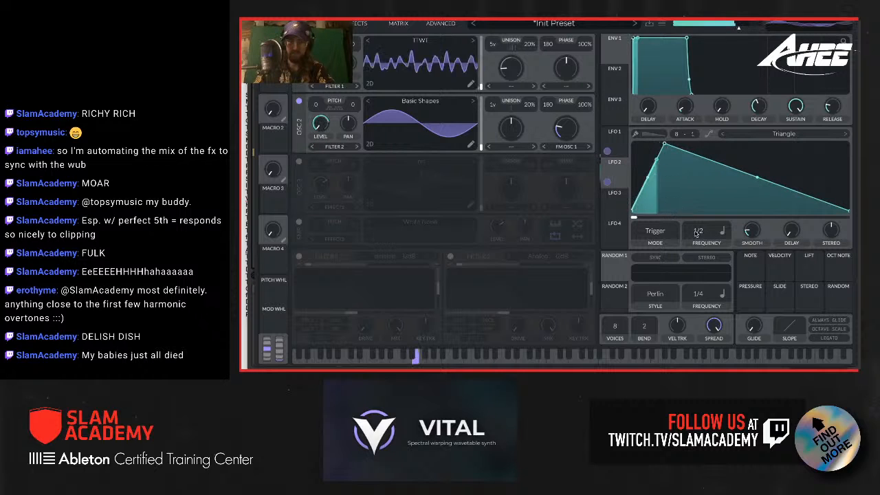
{"action": "left_click_drag", "start_coordinate": [705, 232], "coordinate": [704, 240]}
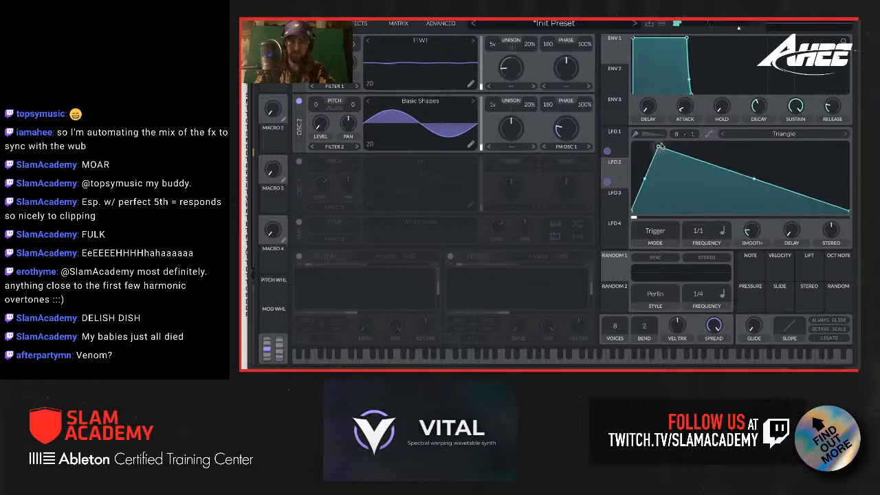
Step: Add points to LFO 2's shape to form a second and third peak separated by valleys
{"action": "left_click_drag", "start_coordinate": [715, 187], "coordinate": [687, 212]}
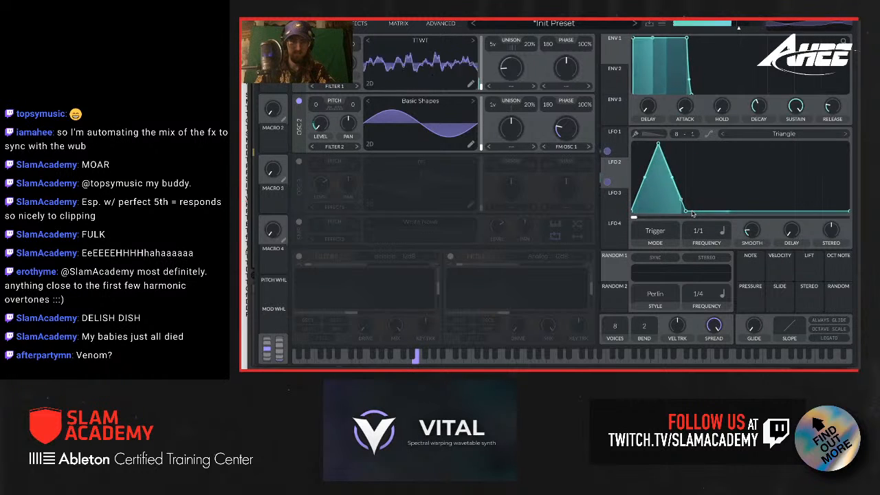
{"action": "double_click", "coordinate": [713, 167]}
{"action": "left_click_drag", "start_coordinate": [713, 166], "coordinate": [715, 144]}
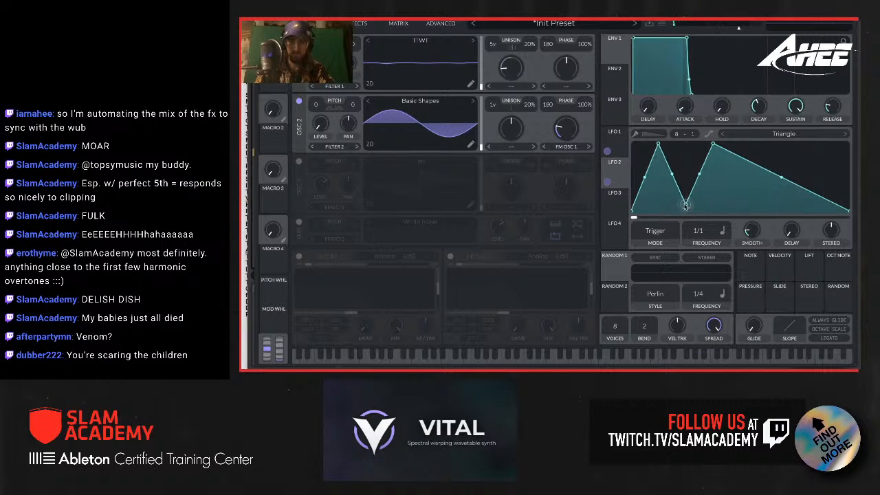
{"action": "double_click", "coordinate": [729, 152]}
{"action": "left_click_drag", "start_coordinate": [729, 152], "coordinate": [750, 146]}
{"action": "double_click", "coordinate": [762, 193]}
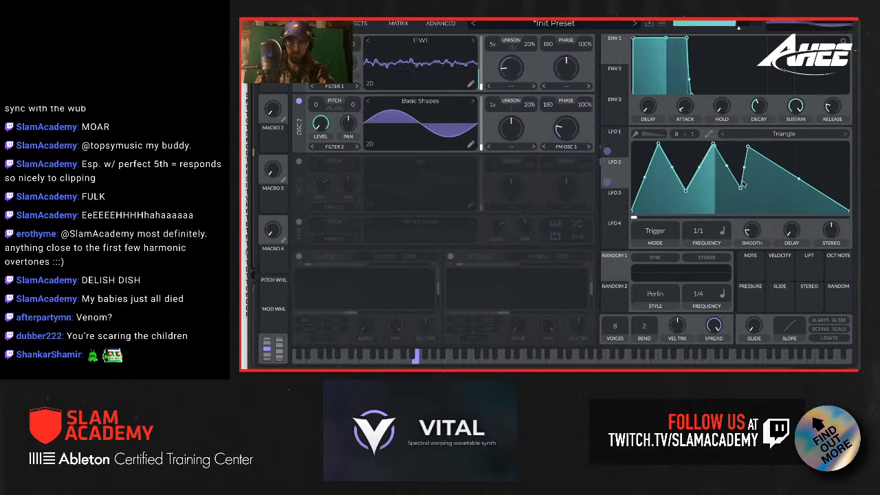
Step: Move LFO 2's third valley and peak earlier, and add points forming a further valley and a fourth peak
{"action": "left_click_drag", "start_coordinate": [741, 188], "coordinate": [727, 190]}
{"action": "left_click_drag", "start_coordinate": [749, 146], "coordinate": [740, 146]}
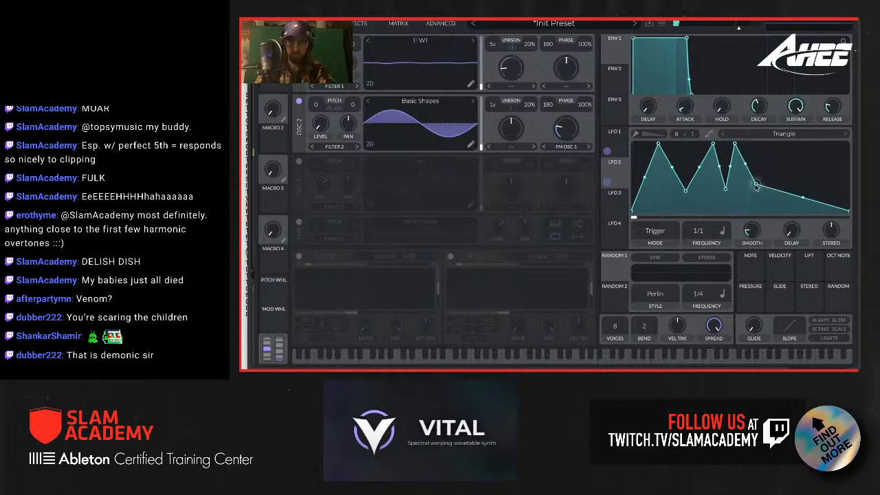
{"action": "double_click", "coordinate": [770, 194]}
{"action": "left_click_drag", "start_coordinate": [771, 193], "coordinate": [771, 152]}
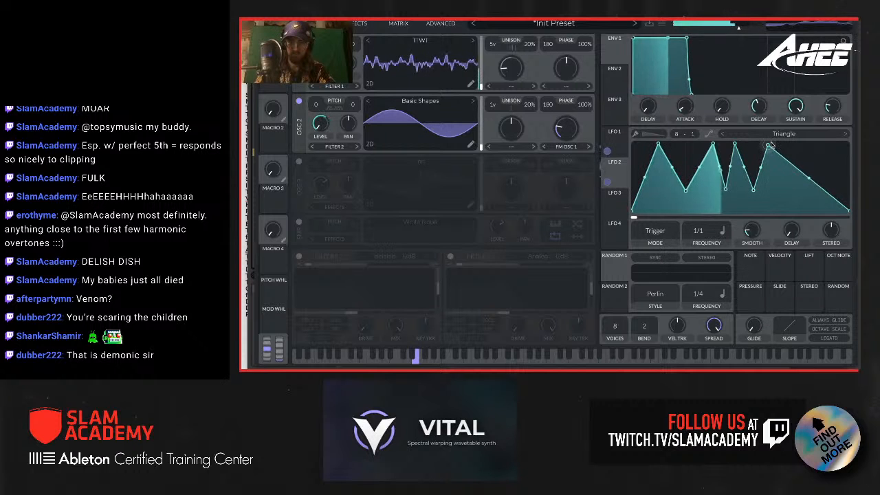
Step: Reshape the end of LFO 2 into a high plateau with a short late peak that falls to a low tail
{"action": "double_click", "coordinate": [787, 169]}
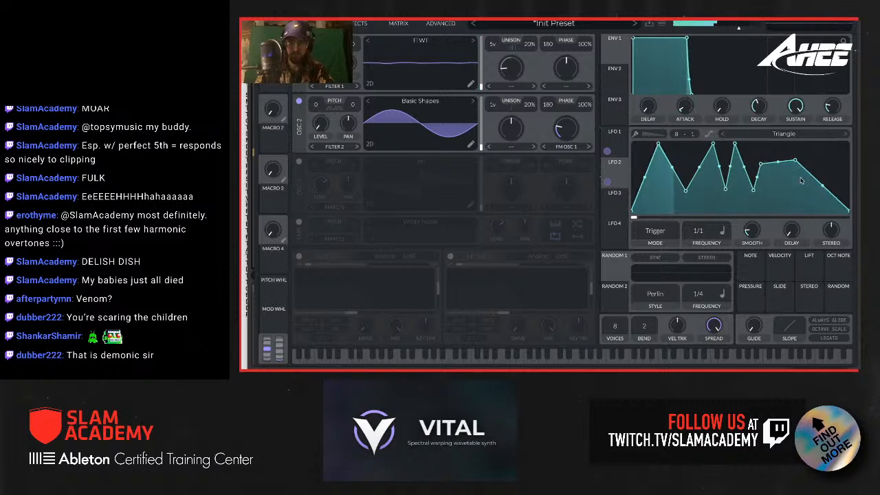
{"action": "double_click", "coordinate": [803, 167]}
{"action": "left_click_drag", "start_coordinate": [803, 168], "coordinate": [805, 148]}
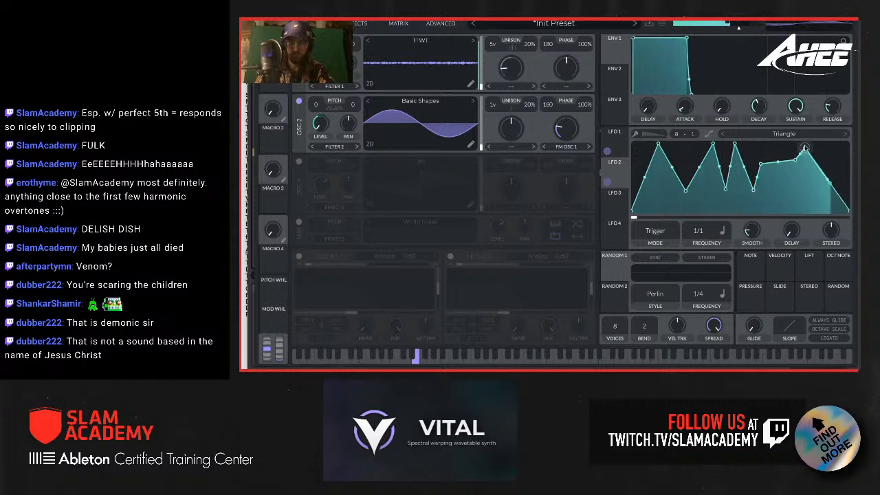
{"action": "left_click_drag", "start_coordinate": [820, 182], "coordinate": [841, 207]}
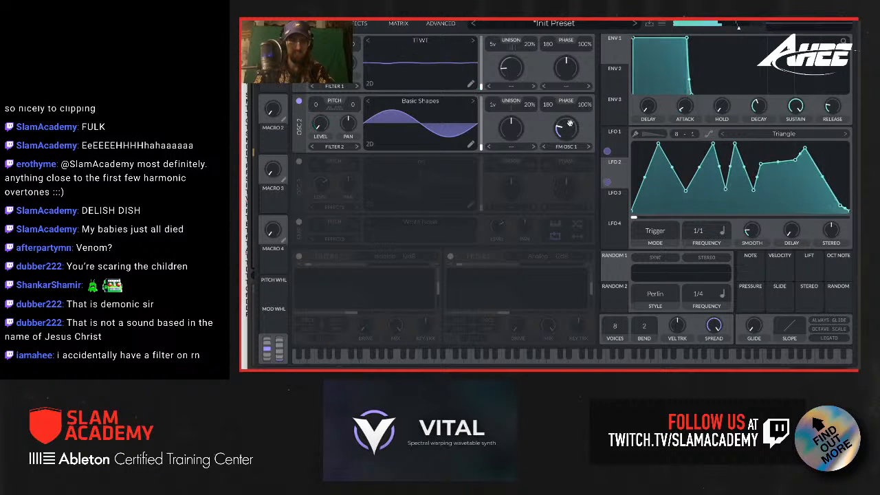
Step: Raise oscillator 2's FM OSC 1 amount and adjust its modulated level
{"action": "mouse_move", "coordinate": [570, 124]}
{"action": "left_mouse_down"}
{"action": "mouse_move", "coordinate": [558, 132]}
{"action": "mouse_move", "coordinate": [559, 124]}
{"action": "left_mouse_up"}
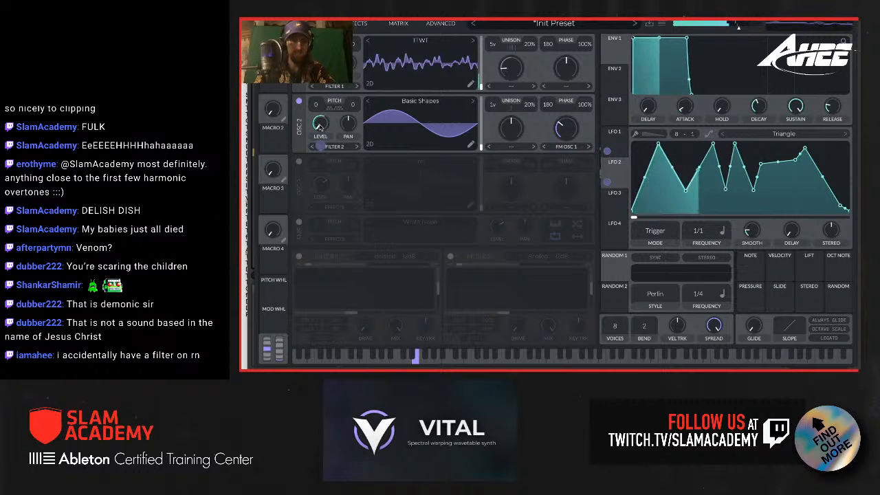
{"action": "left_click_drag", "start_coordinate": [320, 125], "coordinate": [318, 110]}
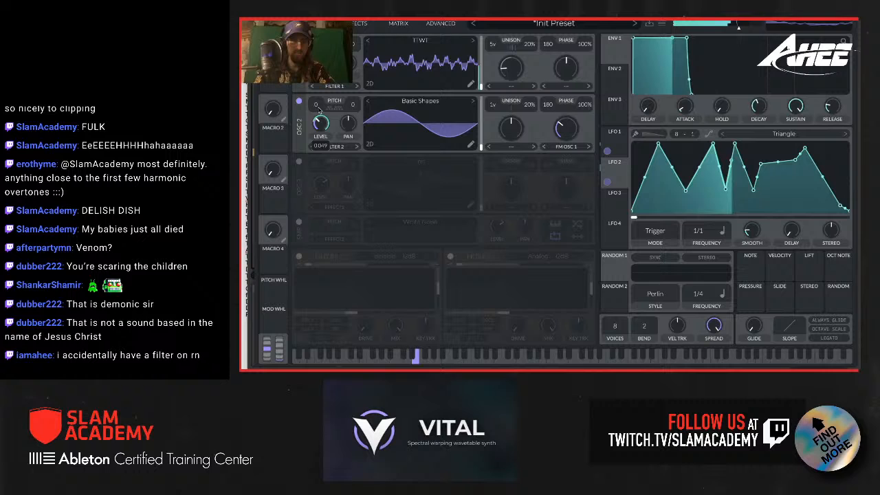
Step: Disable the filter effect and return to the oscillator view
{"action": "left_click", "coordinate": [359, 25]}
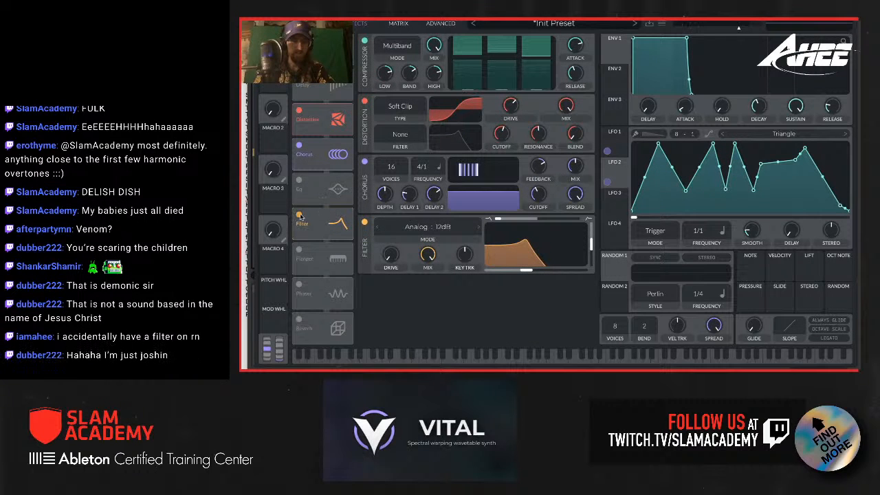
{"action": "left_click", "coordinate": [314, 24]}
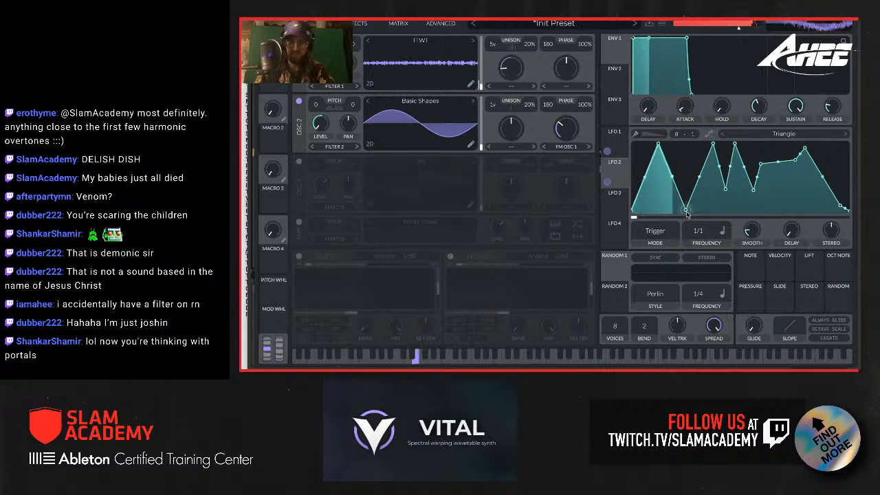
Step: Lower LFO 2's first two valleys slightly, shift its second peak earlier, and set the LFO mode to Envelope
{"action": "left_click_drag", "start_coordinate": [686, 212], "coordinate": [686, 196]}
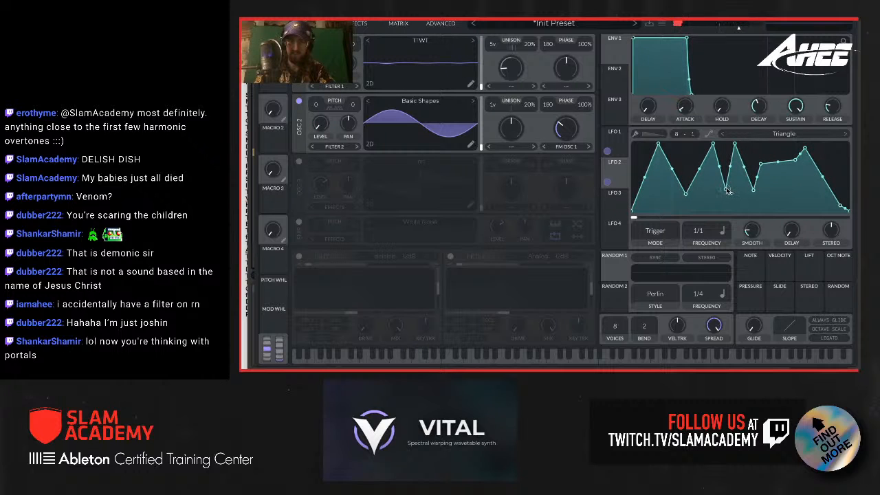
{"action": "left_click_drag", "start_coordinate": [727, 191], "coordinate": [726, 200]}
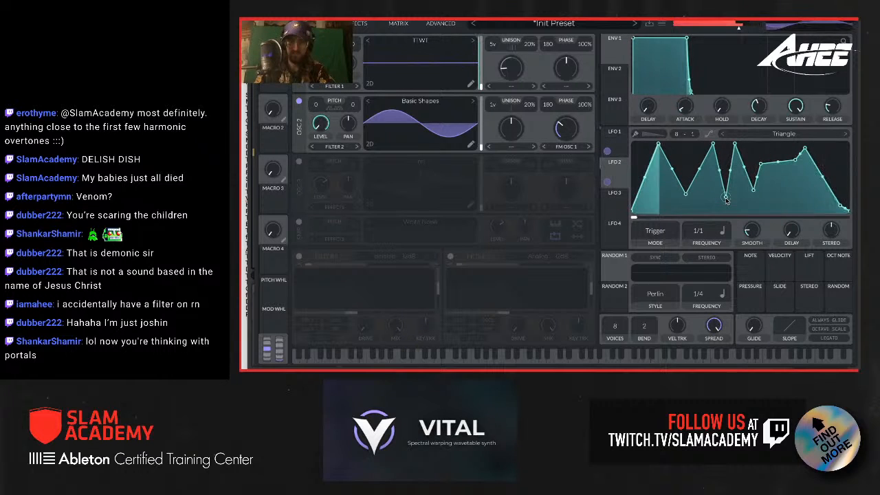
{"action": "left_click_drag", "start_coordinate": [713, 144], "coordinate": [707, 144]}
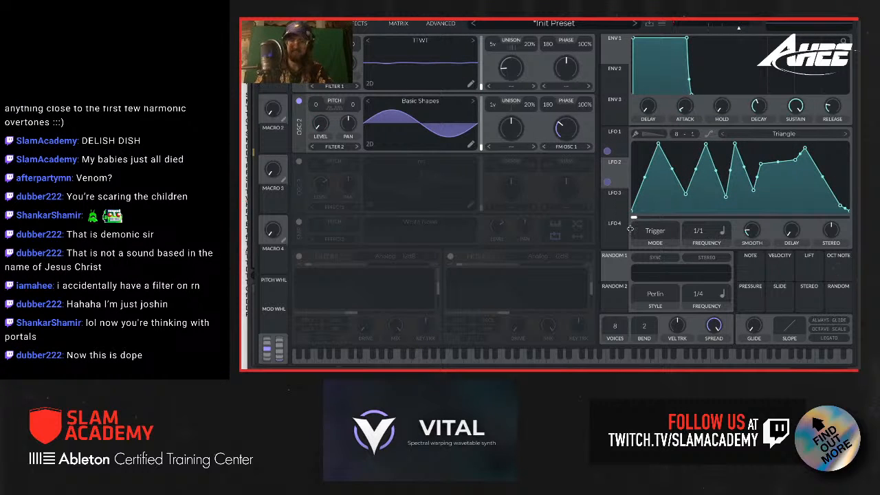
{"action": "left_click", "coordinate": [654, 231]}
{"action": "left_click", "coordinate": [654, 269]}
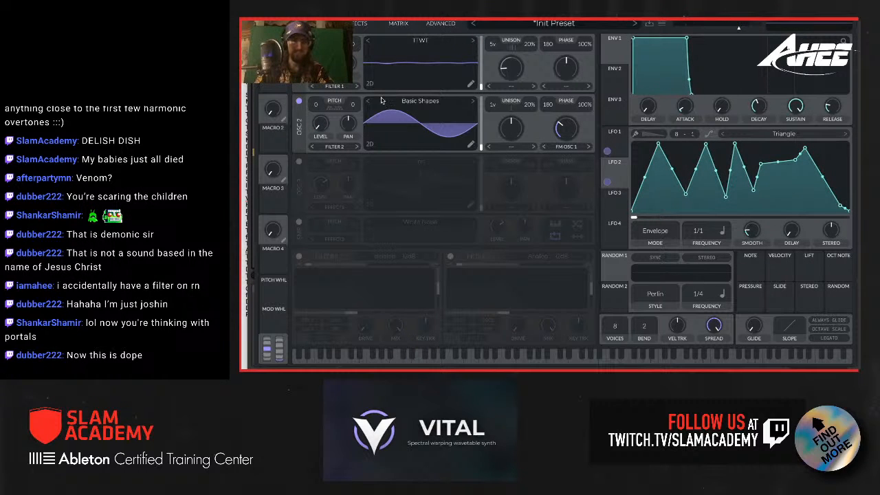
Step: Enable the delay effect in Ping Pong mode with 1/64 times, and place it after the distortion
{"action": "left_click", "coordinate": [347, 23]}
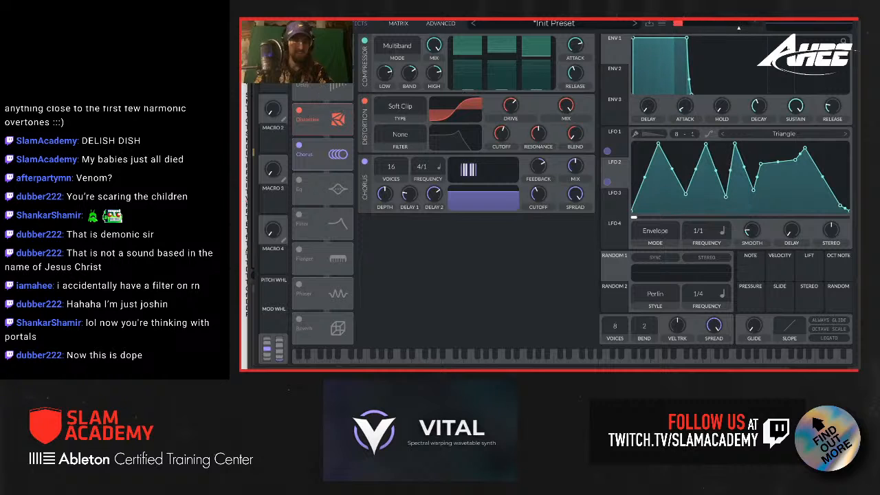
{"action": "left_click", "coordinate": [300, 76]}
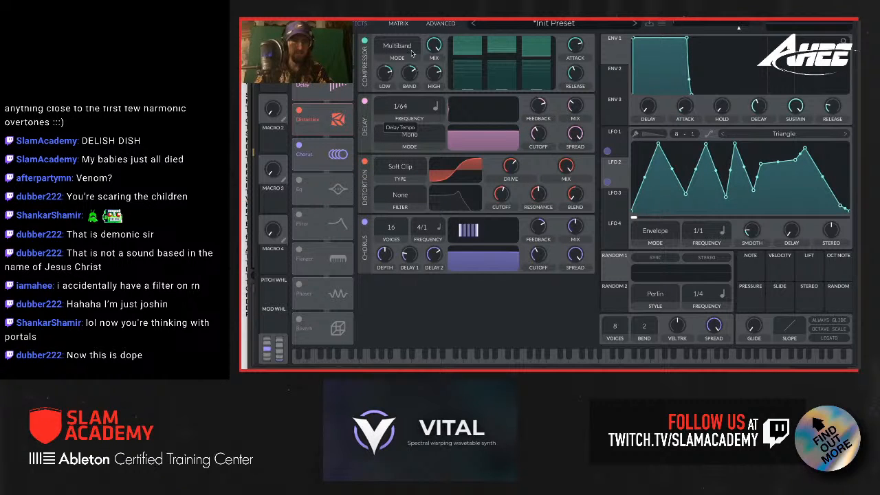
{"action": "left_click", "coordinate": [405, 138]}
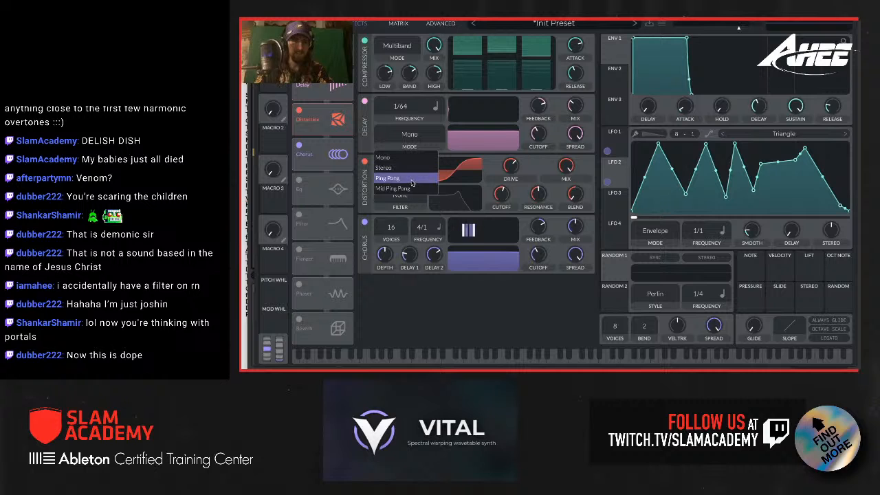
{"action": "left_click", "coordinate": [405, 176]}
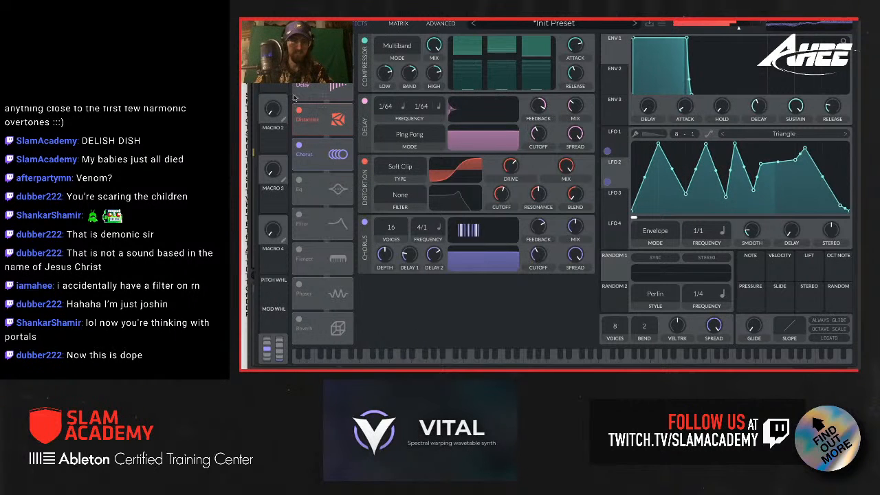
{"action": "left_click_drag", "start_coordinate": [326, 88], "coordinate": [333, 119]}
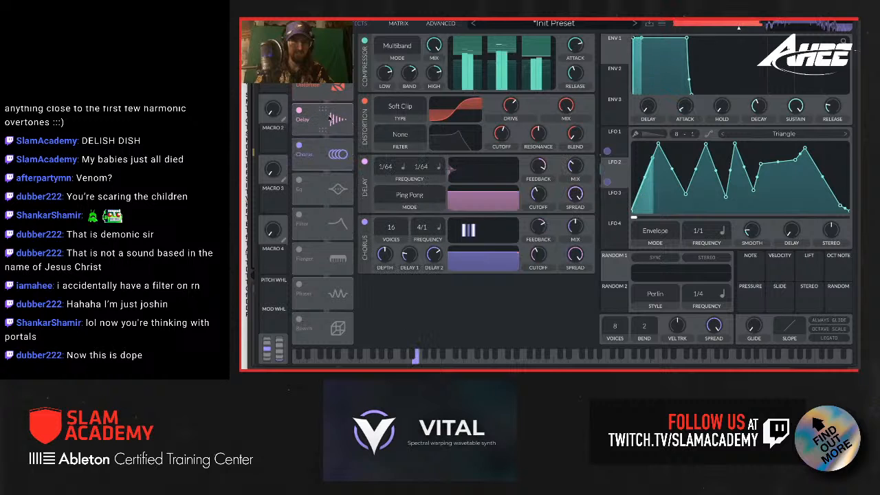
Step: Disable the chorus and lower the delay mix, bypassing the distortion briefly for comparison
{"action": "left_click", "coordinate": [299, 144]}
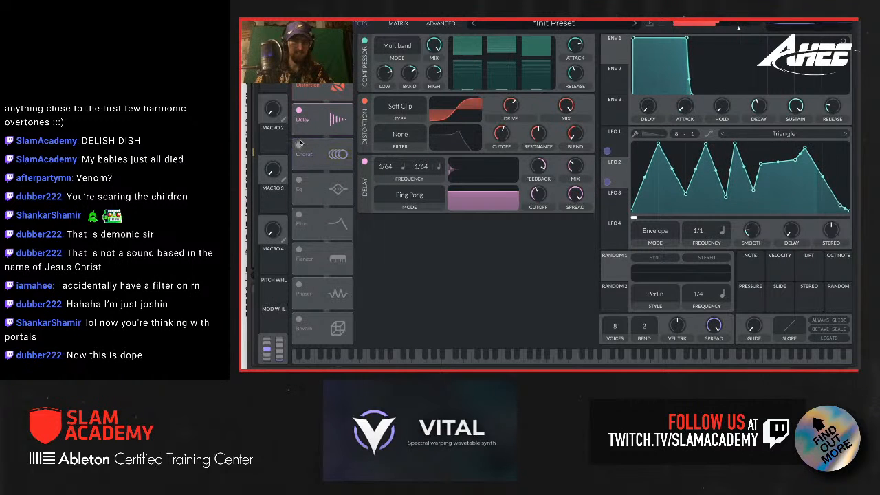
{"action": "left_click", "coordinate": [299, 84]}
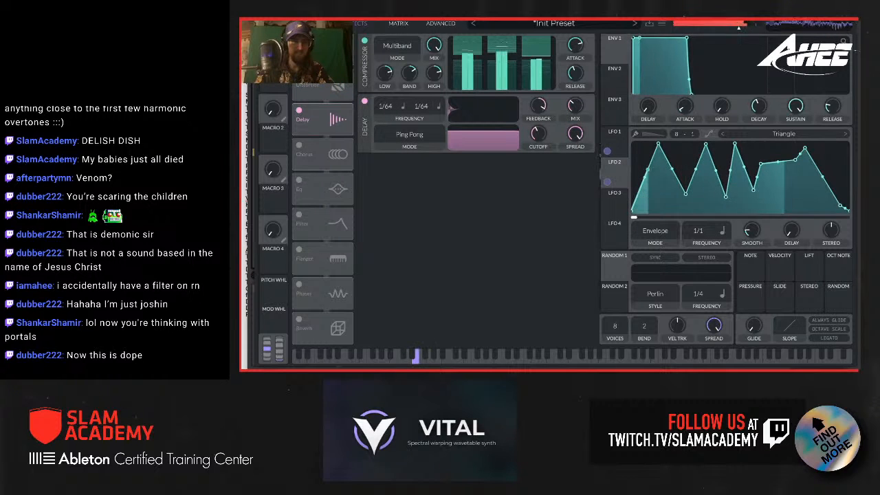
{"action": "mouse_move", "coordinate": [580, 108]}
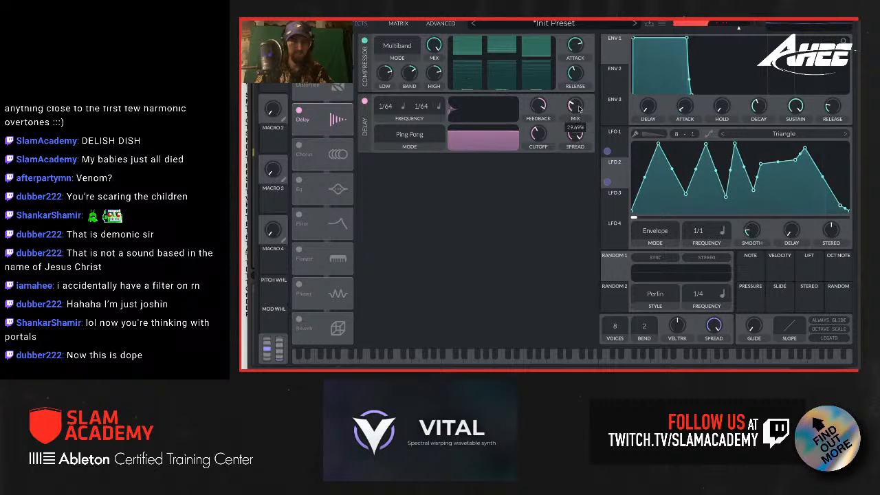
{"action": "left_click_drag", "start_coordinate": [580, 109], "coordinate": [580, 118]}
{"action": "left_click", "coordinate": [299, 84]}
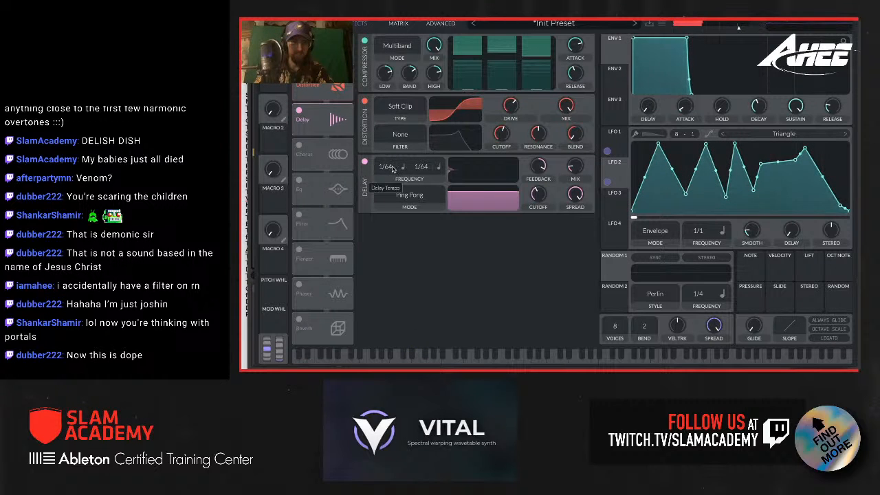
Step: Set the delay mode to Stereo and switch its second delay time to seconds
{"action": "right_click", "coordinate": [425, 167]}
{"action": "left_click", "coordinate": [413, 183]}
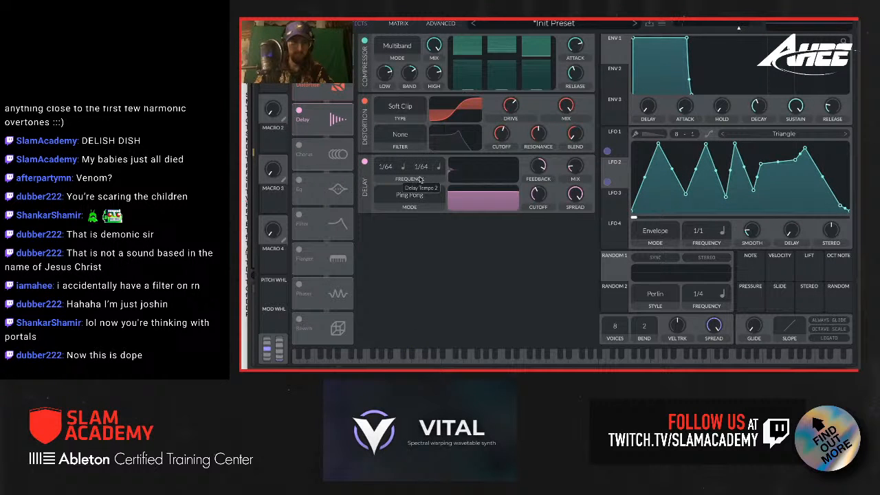
{"action": "right_click", "coordinate": [421, 180]}
{"action": "left_click", "coordinate": [415, 174]}
{"action": "left_click", "coordinate": [436, 168]}
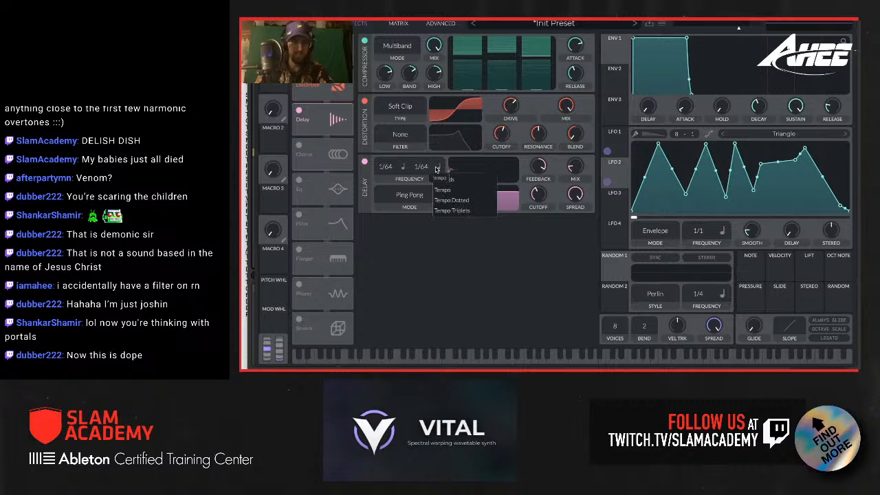
{"action": "left_click", "coordinate": [391, 199]}
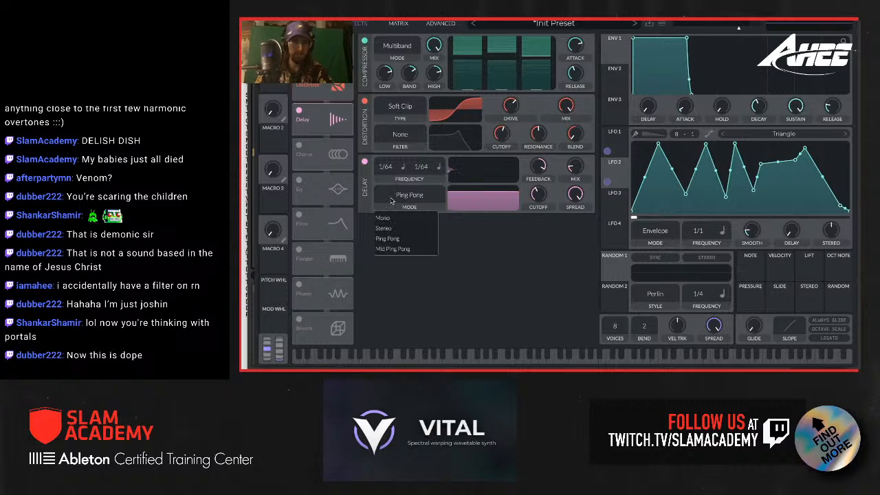
{"action": "left_click", "coordinate": [390, 217]}
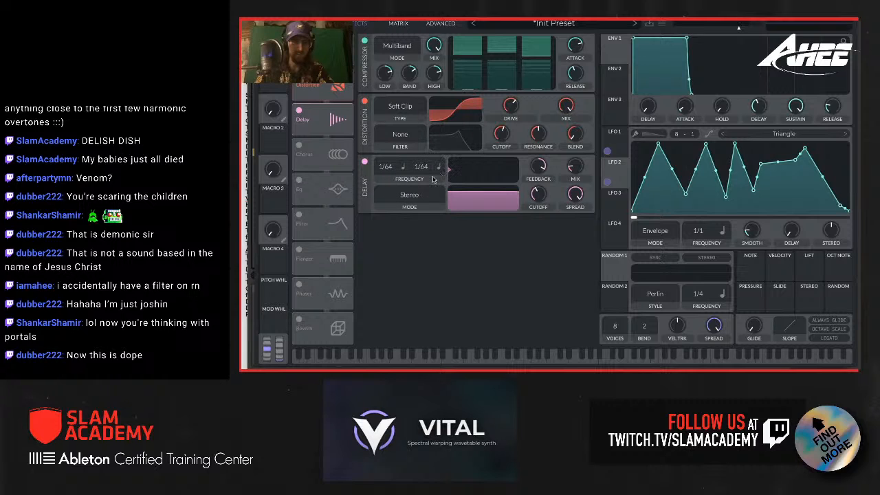
{"action": "left_click", "coordinate": [438, 167]}
{"action": "left_click", "coordinate": [458, 181]}
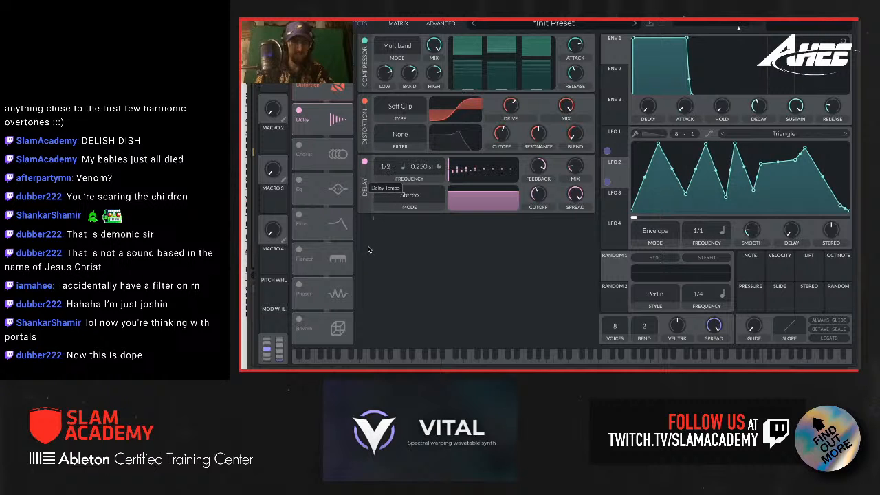
Step: Switch the first delay time to seconds, and set the two delay times to 0.013 s and 0.023 s
{"action": "right_click", "coordinate": [404, 168]}
{"action": "left_click", "coordinate": [382, 162]}
{"action": "left_click", "coordinate": [403, 169]}
{"action": "left_click", "coordinate": [411, 179]}
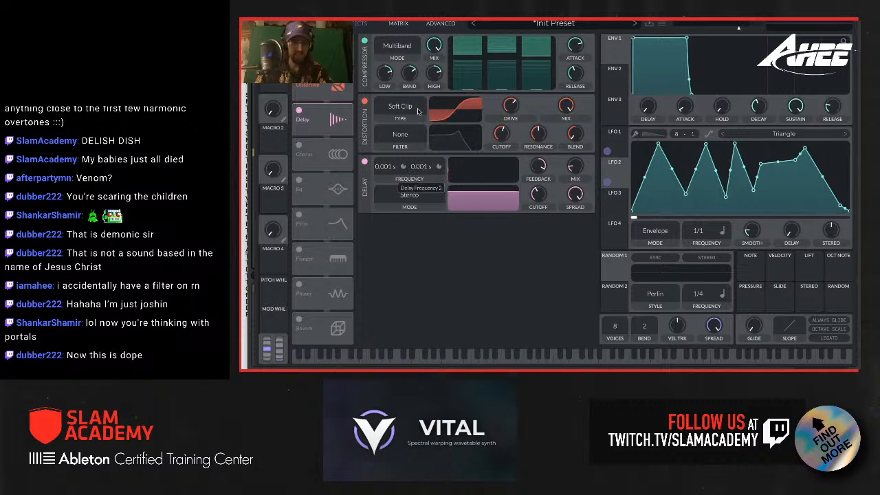
{"action": "mouse_move", "coordinate": [418, 119]}
{"action": "left_mouse_down"}
{"action": "mouse_move", "coordinate": [415, 146]}
{"action": "mouse_move", "coordinate": [416, 129]}
{"action": "left_mouse_up"}
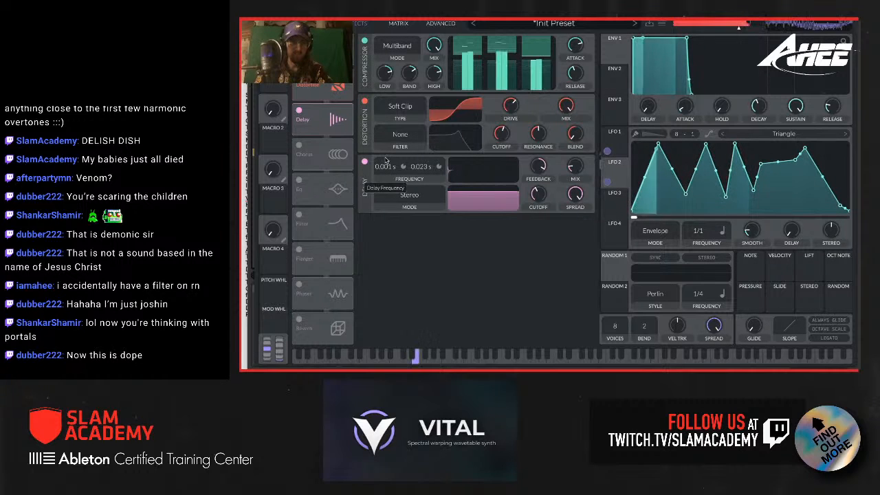
{"action": "mouse_move", "coordinate": [391, 169]}
{"action": "left_mouse_down"}
{"action": "mouse_move", "coordinate": [389, 188]}
{"action": "mouse_move", "coordinate": [389, 180]}
{"action": "left_mouse_up"}
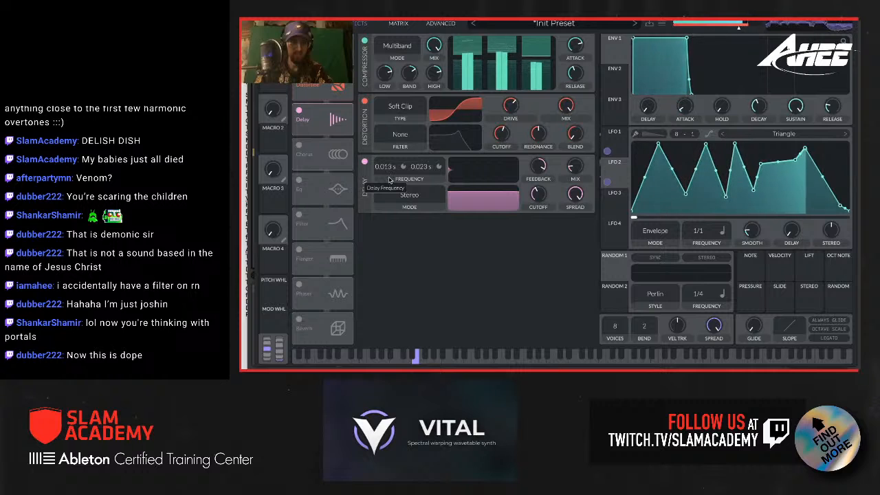
{"action": "left_click_drag", "start_coordinate": [538, 167], "coordinate": [538, 171]}
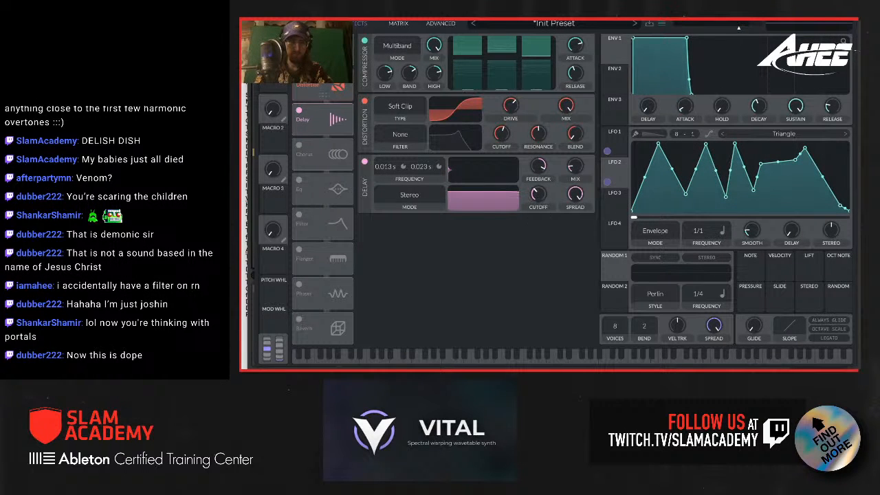
Step: Disable the compressor and distortion effects, and turn off oscillator 2
{"action": "left_click", "coordinate": [299, 41]}
{"action": "left_click", "coordinate": [299, 75]}
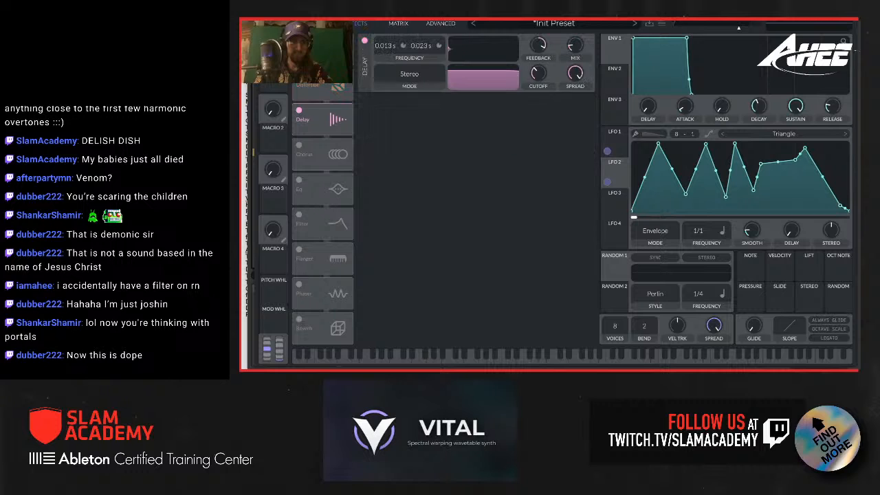
{"action": "left_click", "coordinate": [314, 24]}
{"action": "left_click", "coordinate": [300, 101]}
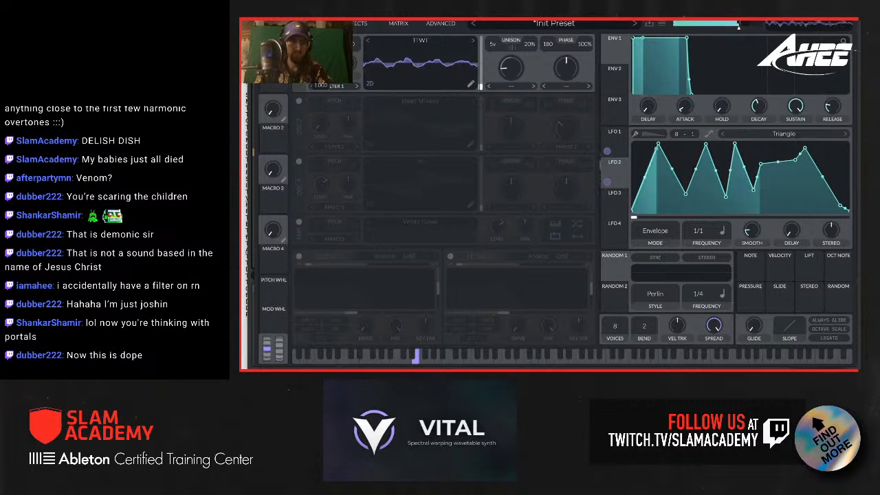
Step: Set the delay effect's mix to 100%
{"action": "left_click", "coordinate": [354, 24]}
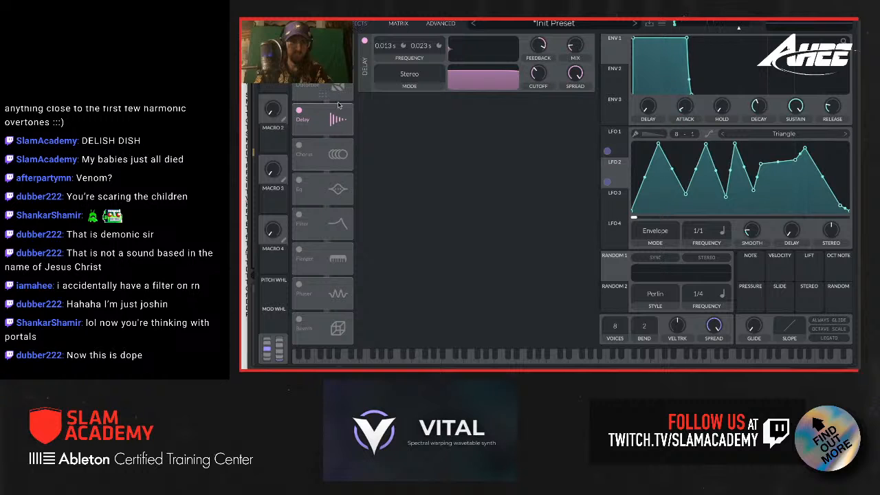
{"action": "left_click_drag", "start_coordinate": [576, 46], "coordinate": [575, 6]}
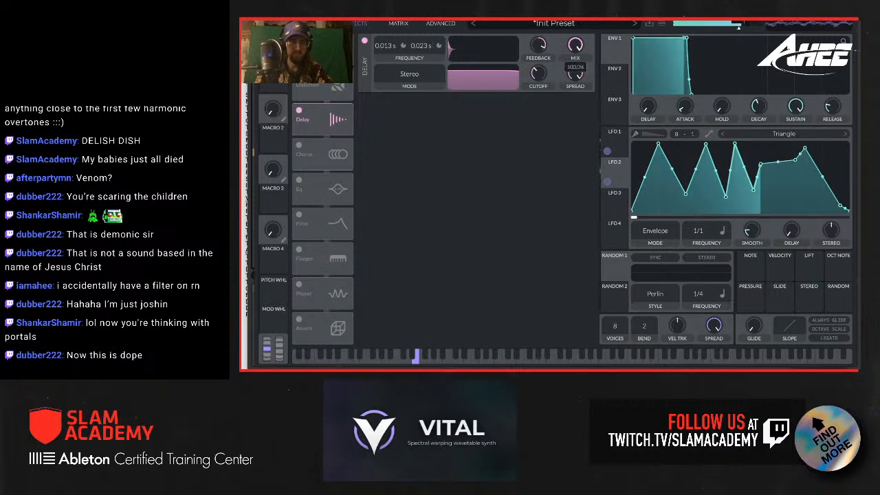
Step: Lower the delay effect's mix and turn oscillator 2 back on
{"action": "left_click_drag", "start_coordinate": [576, 45], "coordinate": [576, 79]}
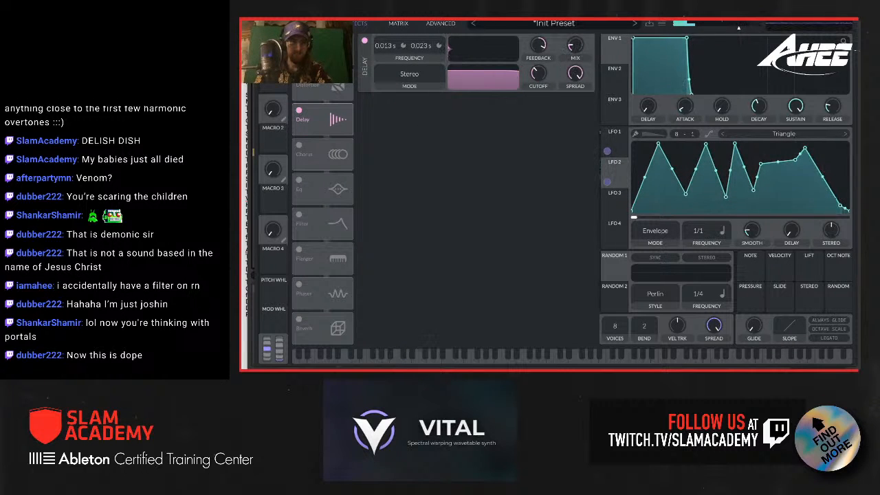
{"action": "left_click", "coordinate": [300, 41]}
{"action": "left_click", "coordinate": [315, 24]}
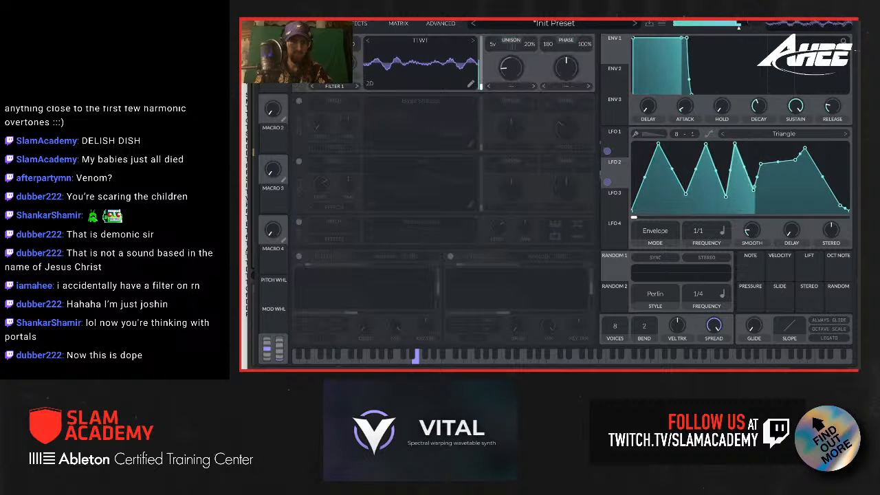
{"action": "left_click", "coordinate": [299, 101]}
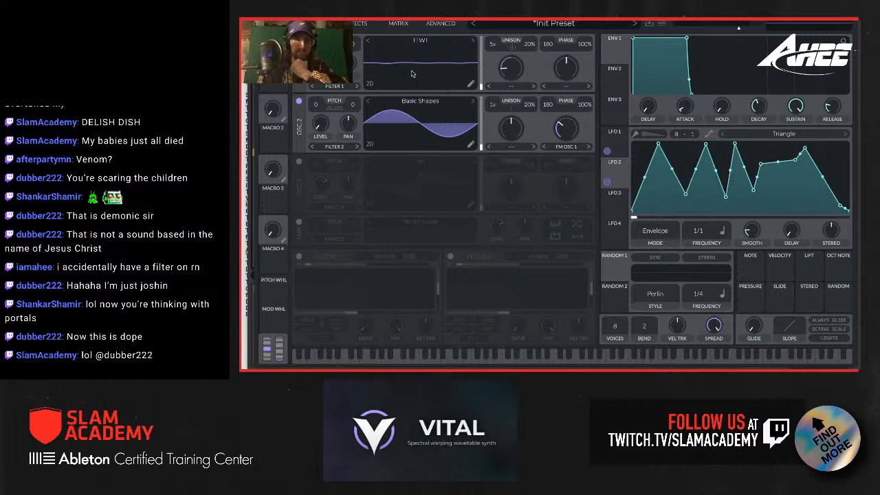
Step: Compare LFO 2's shape with curve smoothing on and off, and look at its list of shape presets
{"action": "left_click", "coordinate": [711, 136]}
{"action": "left_click", "coordinate": [711, 135]}
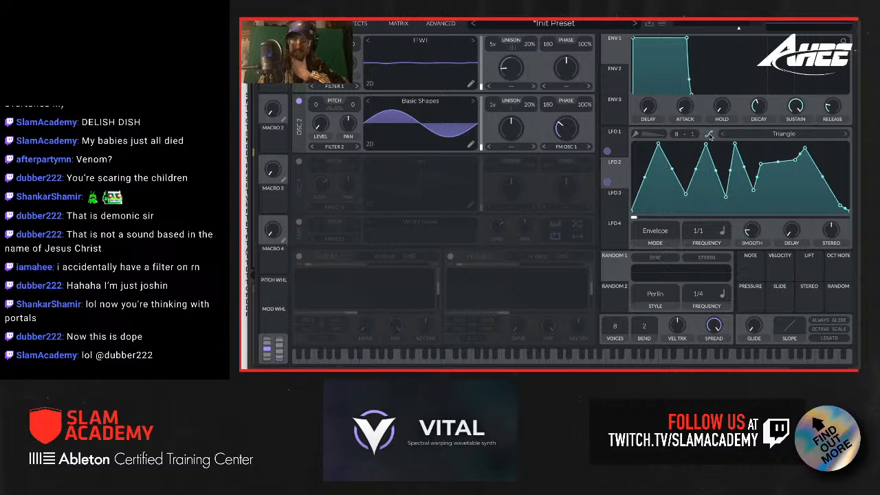
{"action": "left_click", "coordinate": [711, 135]}
{"action": "left_click", "coordinate": [711, 136]}
{"action": "left_click", "coordinate": [710, 136]}
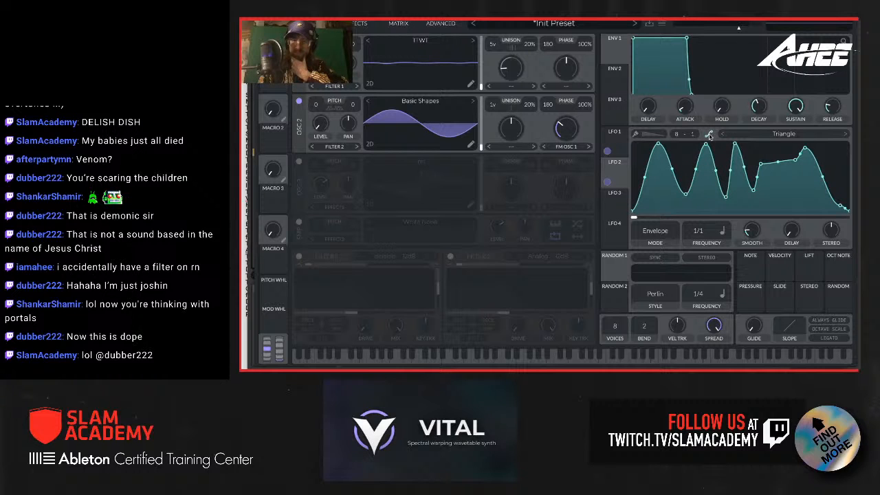
{"action": "left_click", "coordinate": [710, 135]}
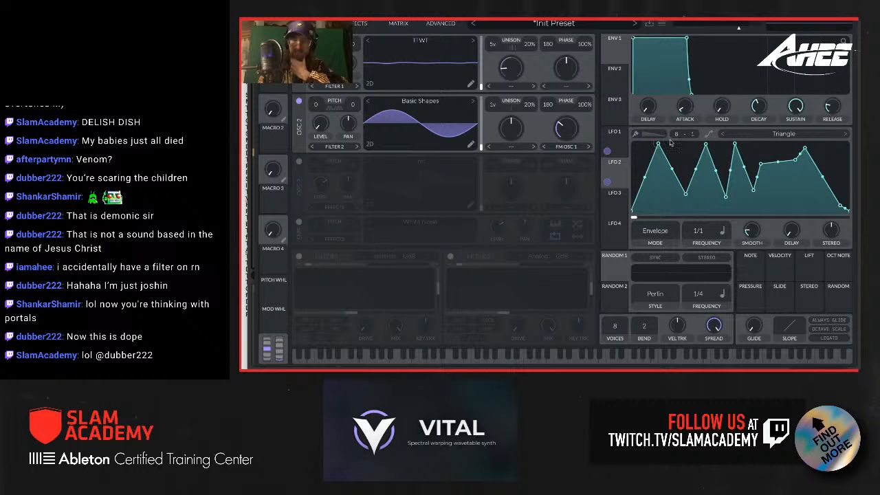
{"action": "left_click", "coordinate": [711, 134]}
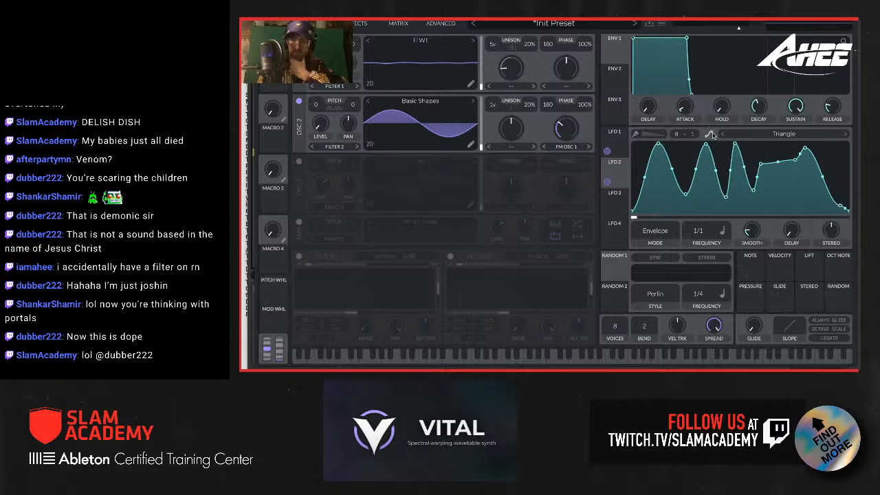
{"action": "left_click", "coordinate": [711, 134]}
{"action": "left_click", "coordinate": [774, 136]}
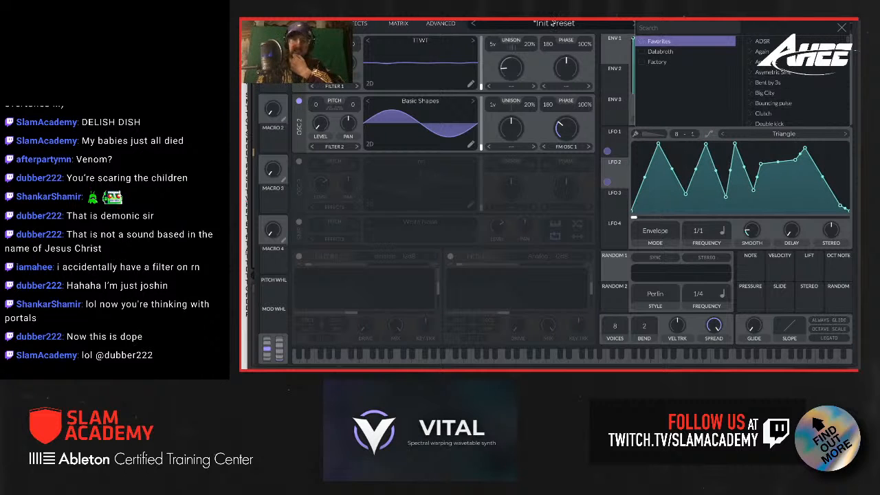
{"action": "left_click", "coordinate": [595, 72]}
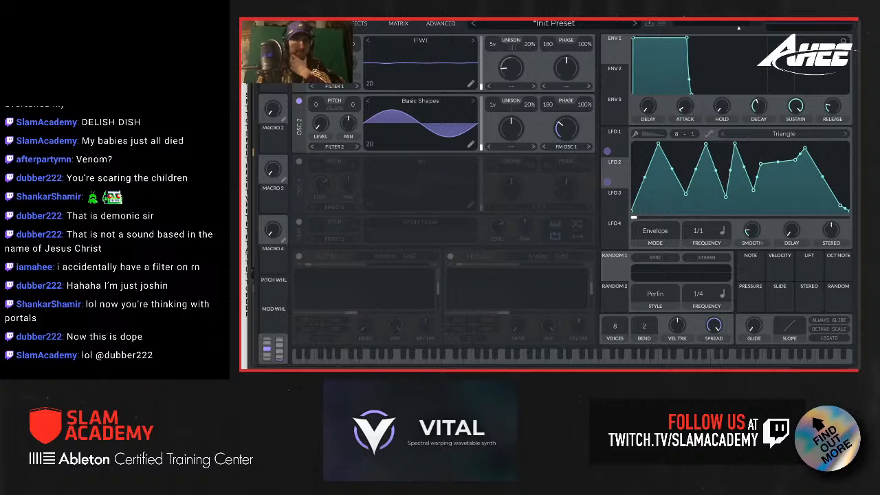
Step: Initialize the preset, enable the White Noise sampler and turn off oscillator 1
{"action": "left_click", "coordinate": [663, 25]}
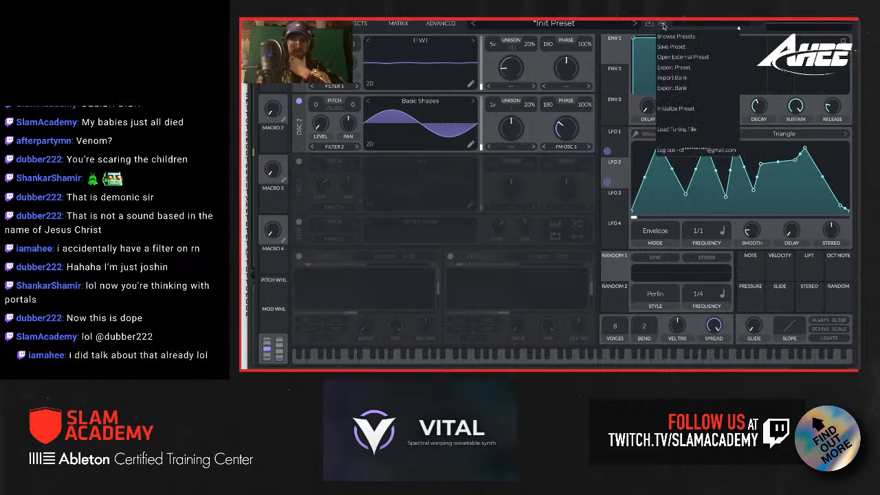
{"action": "left_click", "coordinate": [677, 109]}
{"action": "left_click", "coordinate": [299, 222]}
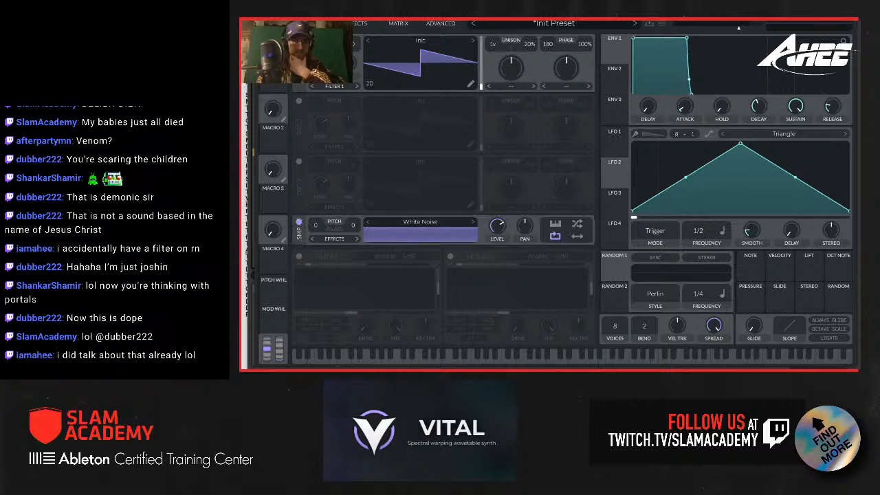
{"action": "left_click", "coordinate": [299, 41]}
Step: Load the Reese w Bells preset from the User folder and return to its oscillator settings
{"action": "left_click", "coordinate": [583, 23]}
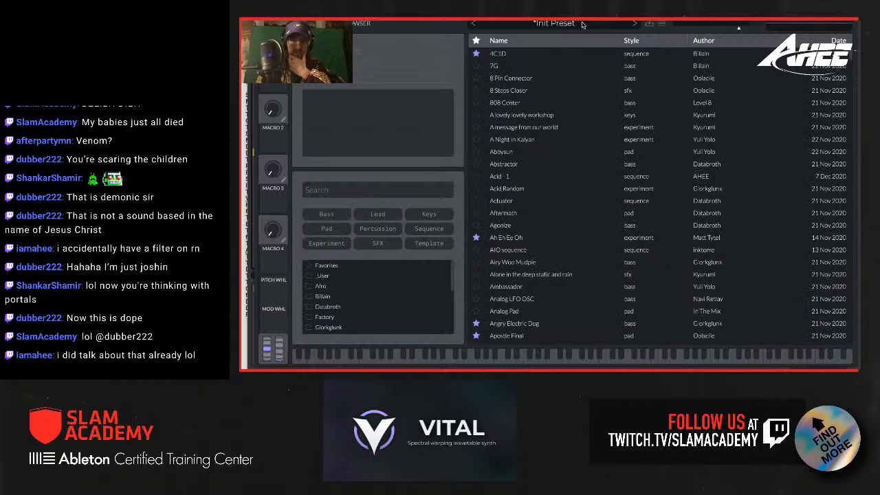
{"action": "left_click", "coordinate": [367, 277]}
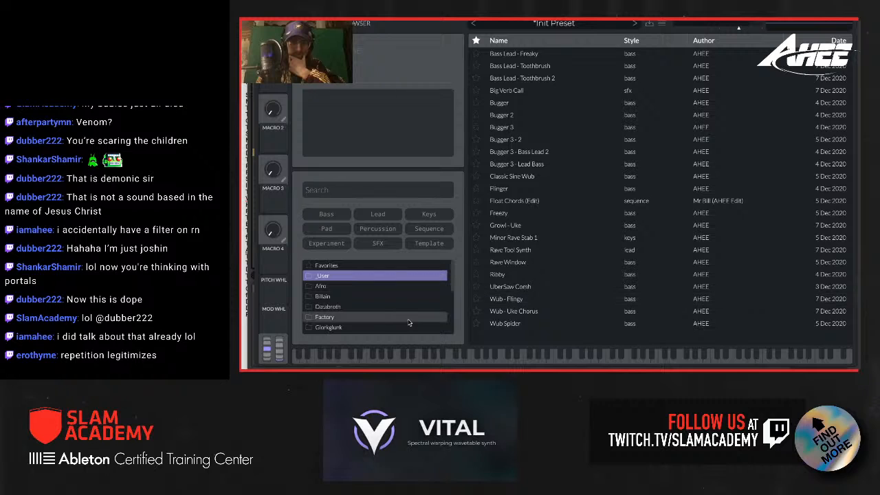
{"action": "scroll", "coordinate": [372, 319], "scroll_direction": "down", "scroll_amount": 5}
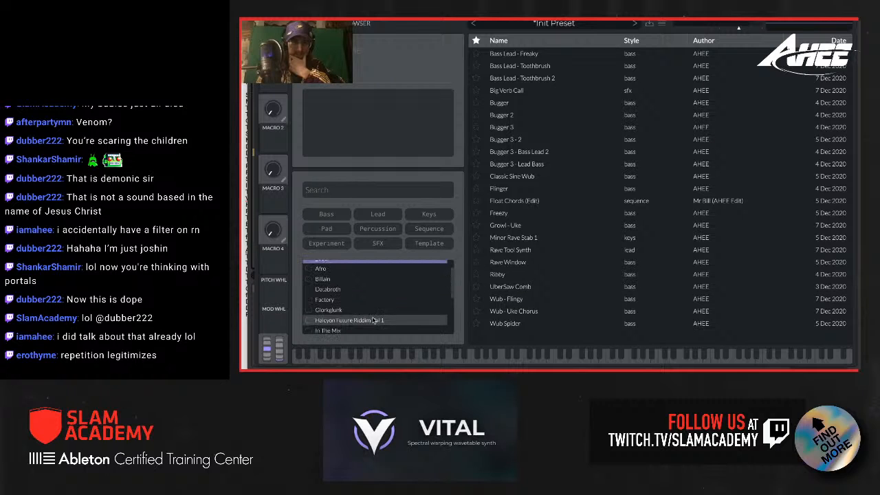
{"action": "scroll", "coordinate": [365, 318], "scroll_direction": "down", "scroll_amount": 2}
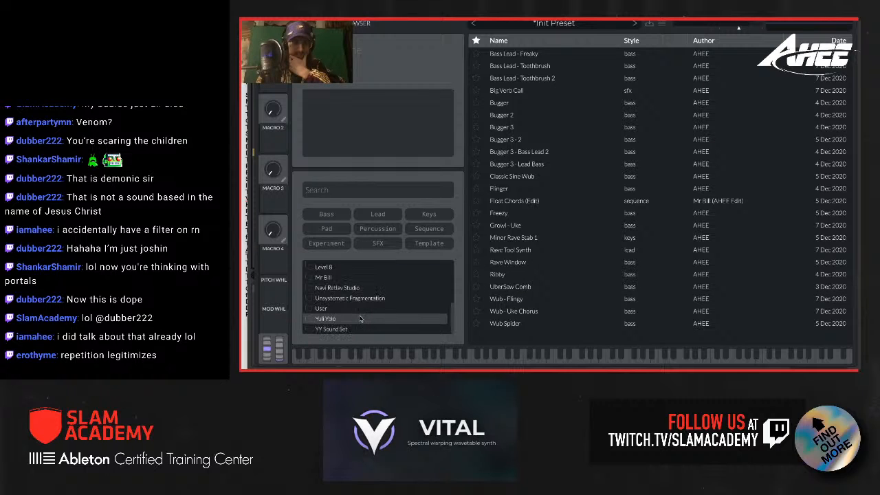
{"action": "left_click", "coordinate": [354, 309]}
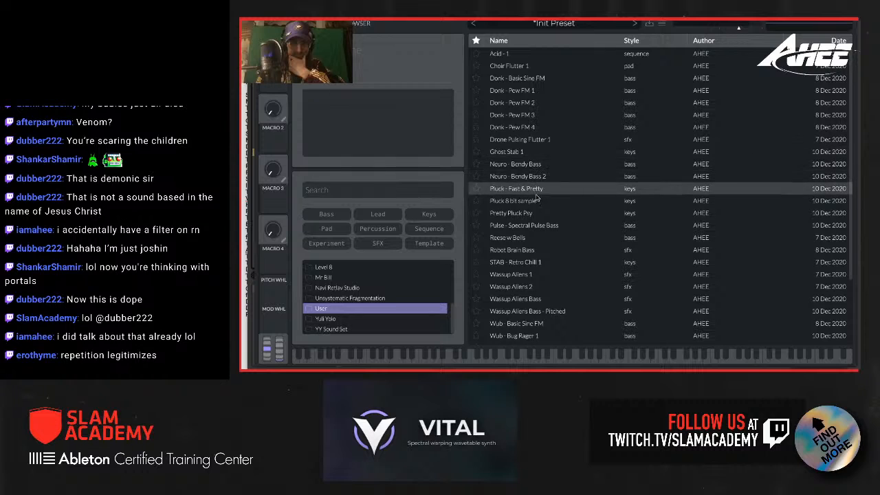
{"action": "left_click", "coordinate": [530, 238]}
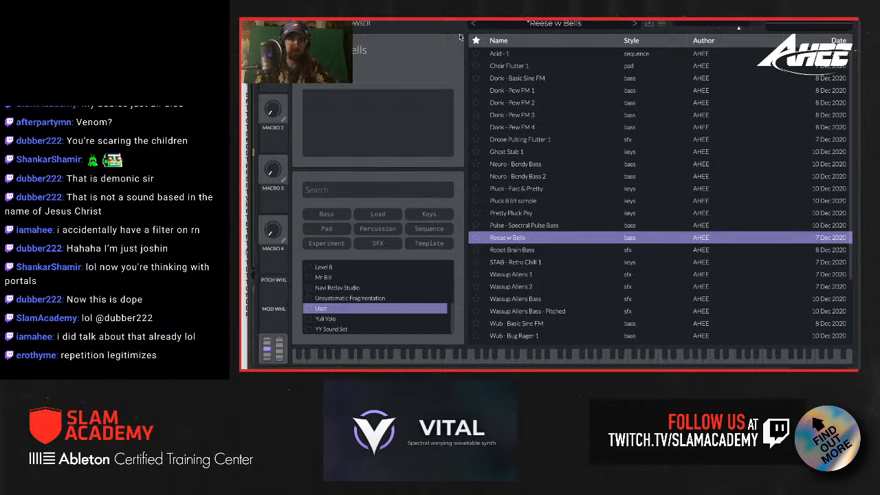
{"action": "left_click", "coordinate": [304, 25]}
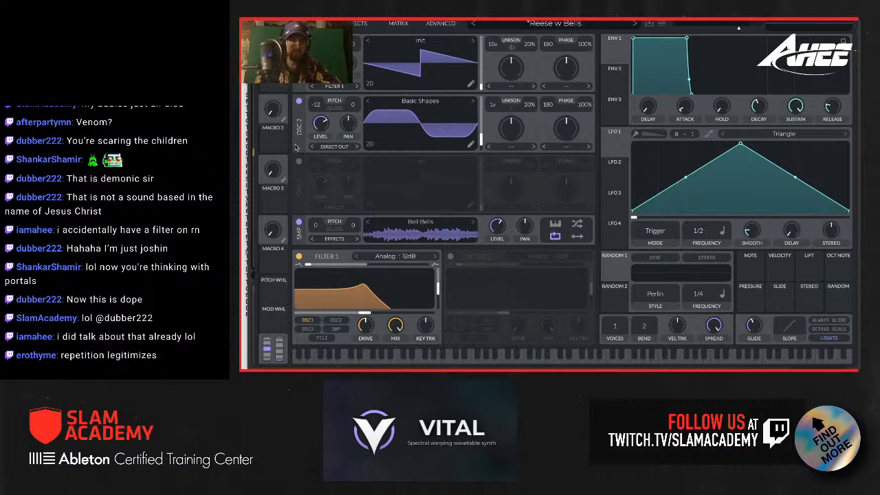
Step: Audition the preset without the Bell Bells sample, solo the sample by muting oscillators 1 and 2, and restore all three
{"action": "left_click", "coordinate": [300, 222]}
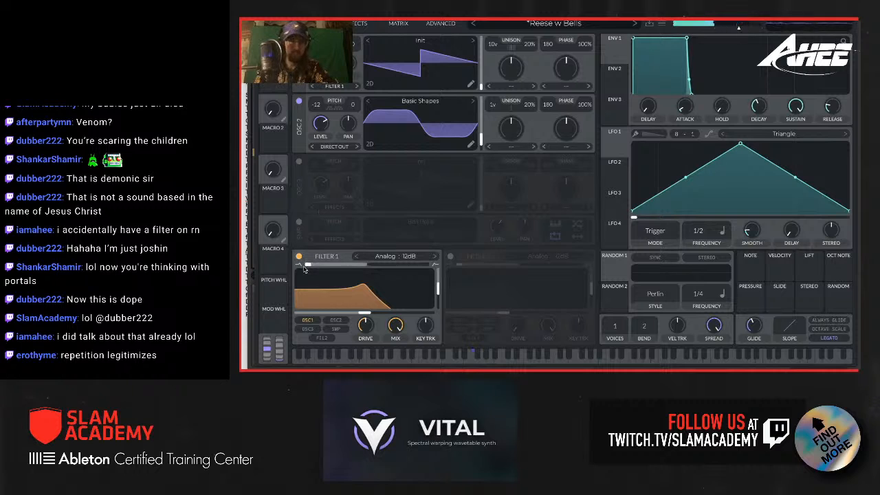
{"action": "left_click", "coordinate": [298, 222]}
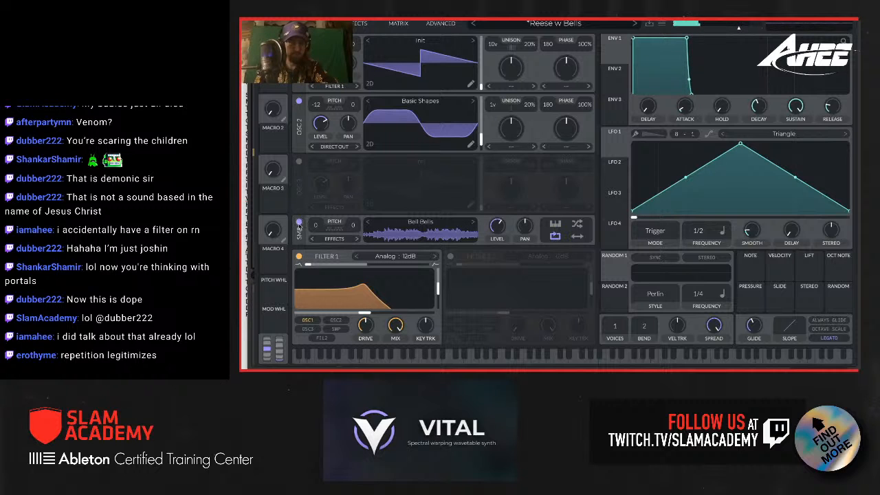
{"action": "left_click", "coordinate": [298, 101]}
{"action": "left_click", "coordinate": [299, 41]}
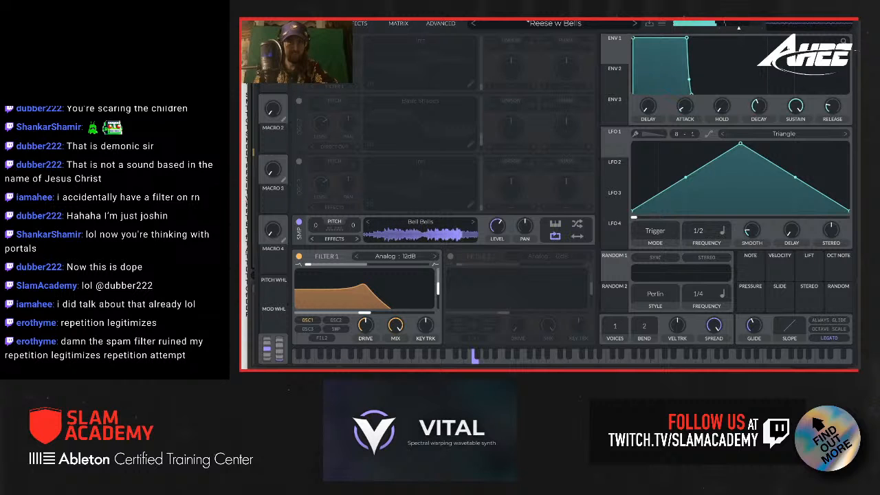
{"action": "left_click", "coordinate": [298, 41]}
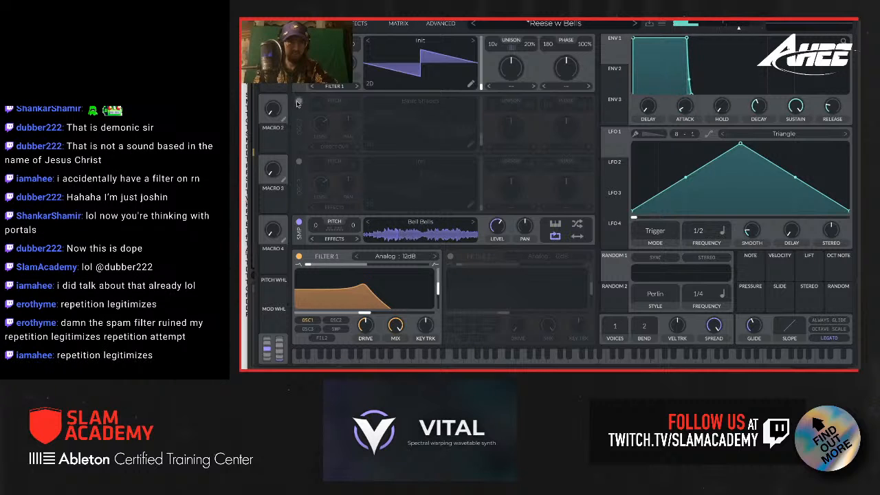
{"action": "left_click", "coordinate": [299, 101]}
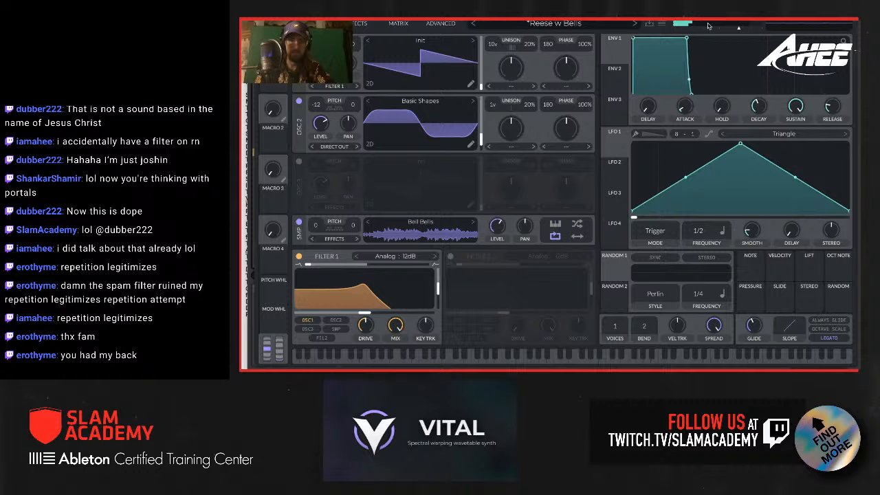
Step: Initialize the preset and play the Gameboy pluck clip in the arrangement
{"action": "left_click", "coordinate": [662, 25]}
{"action": "left_click", "coordinate": [676, 109]}
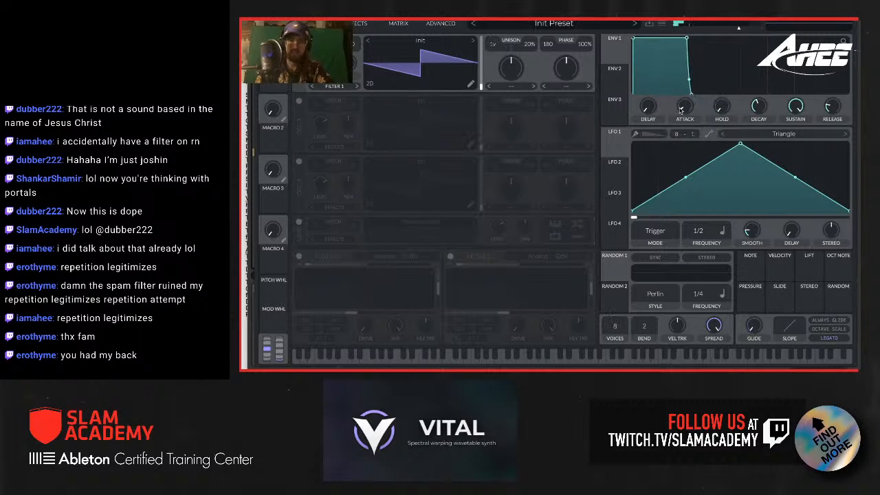
{"action": "left_click_drag", "start_coordinate": [329, 18], "coordinate": [686, 26]}
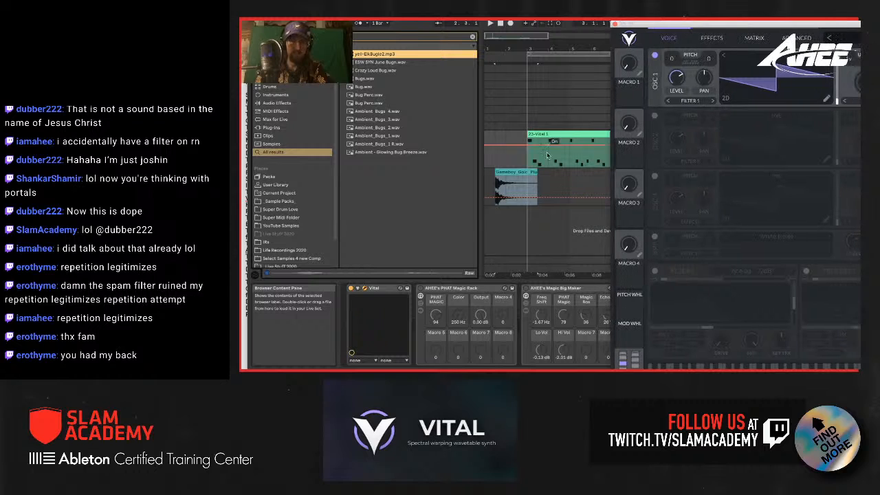
{"action": "left_click", "coordinate": [519, 171]}
{"action": "key", "text": "space"}
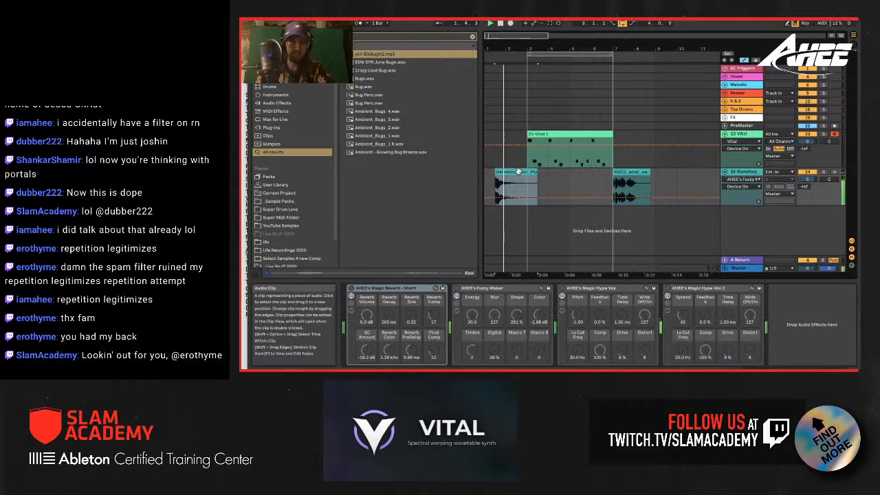
Step: Enable Vital's sampler and load the Gameboy pluck clip from the arrangement into it
{"action": "left_click", "coordinate": [739, 136]}
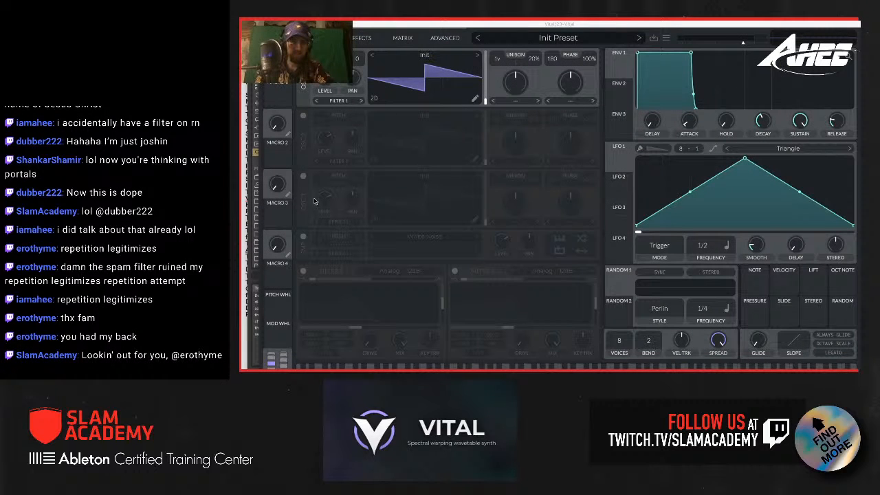
{"action": "left_click", "coordinate": [304, 237]}
{"action": "left_click_drag", "start_coordinate": [356, 23], "coordinate": [606, 11]}
{"action": "left_click_drag", "start_coordinate": [504, 172], "coordinate": [653, 238]}
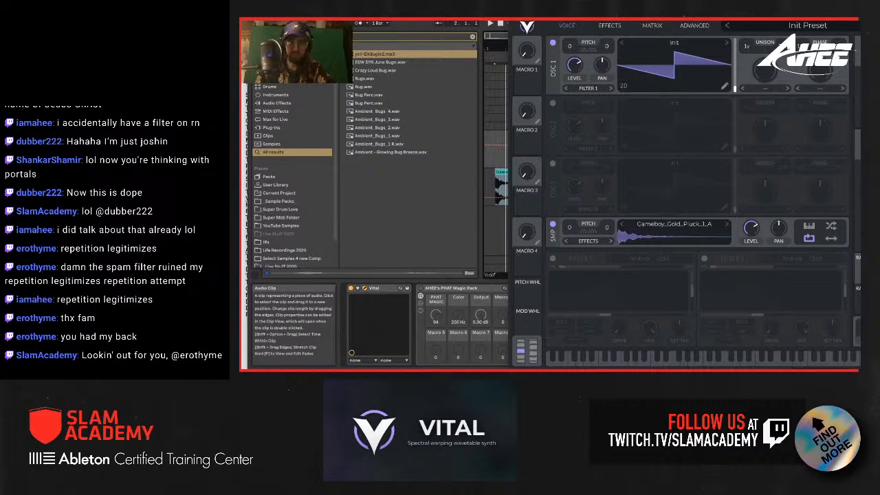
{"action": "left_click_drag", "start_coordinate": [661, 12], "coordinate": [439, 9]}
Step: Set the Gameboy sample to keytracked, unlooped playback and transpose it to 3 semitones
{"action": "left_click", "coordinate": [588, 225]}
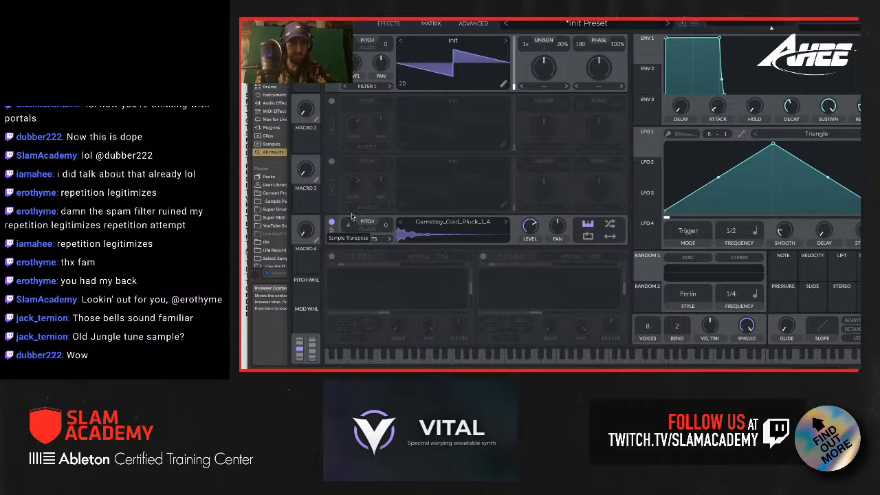
{"action": "left_click_drag", "start_coordinate": [351, 218], "coordinate": [351, 224]}
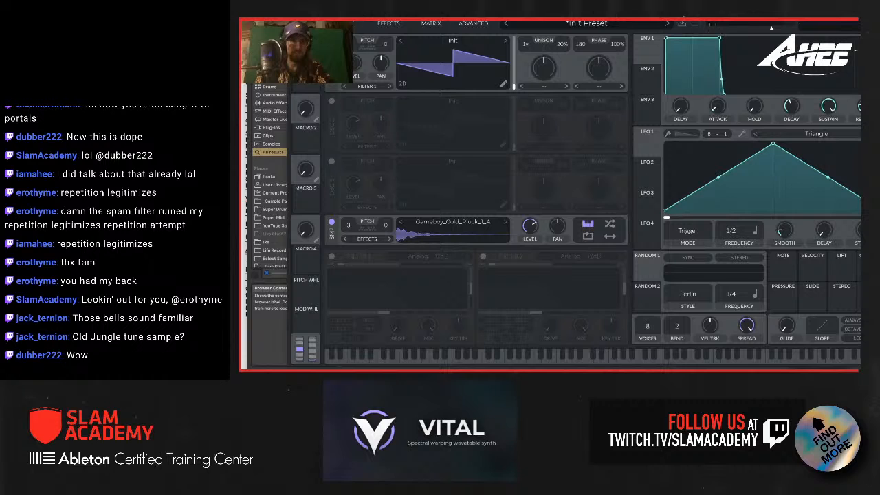
{"action": "left_click_drag", "start_coordinate": [413, 15], "coordinate": [369, 15]}
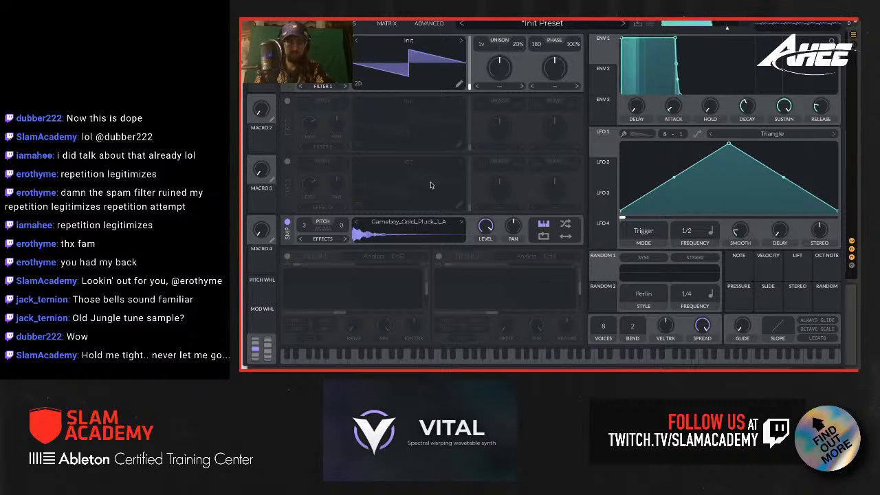
Step: Enable the delay and reverb effects
{"action": "left_click", "coordinate": [344, 23]}
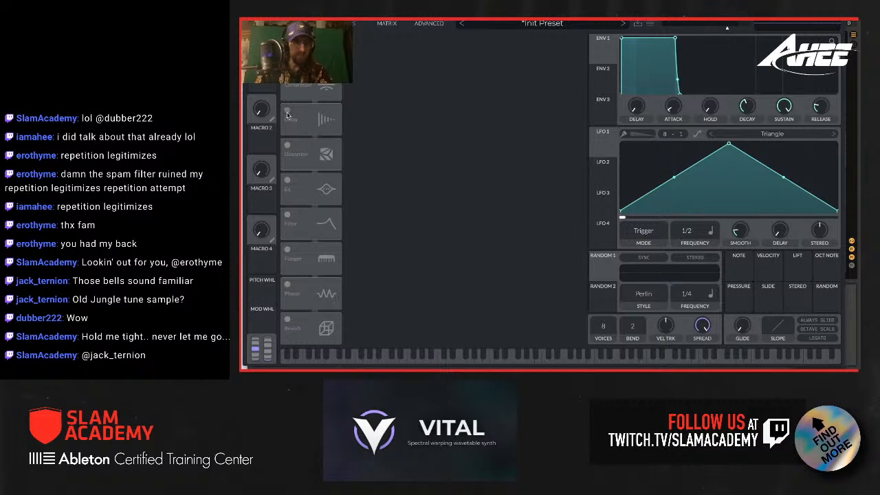
{"action": "left_click", "coordinate": [287, 112]}
{"action": "left_click", "coordinate": [287, 318]}
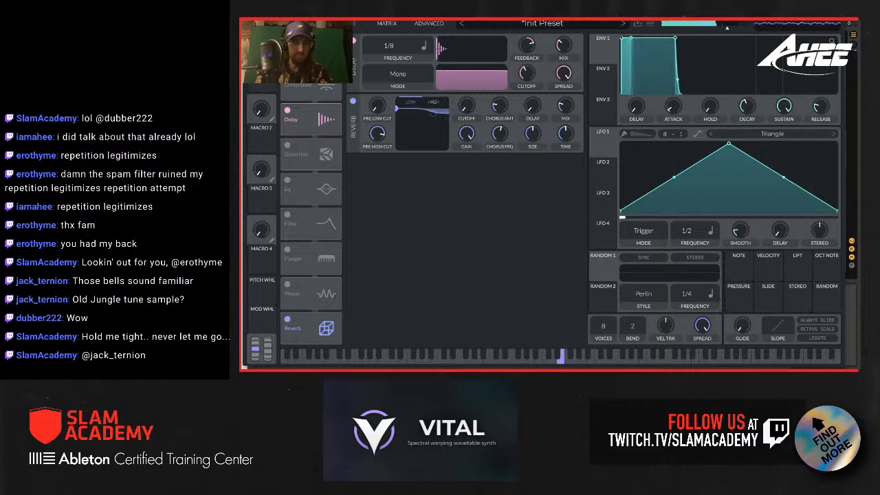
Step: Set oscillator 1's unison to 12 voices
{"action": "left_click", "coordinate": [302, 23]}
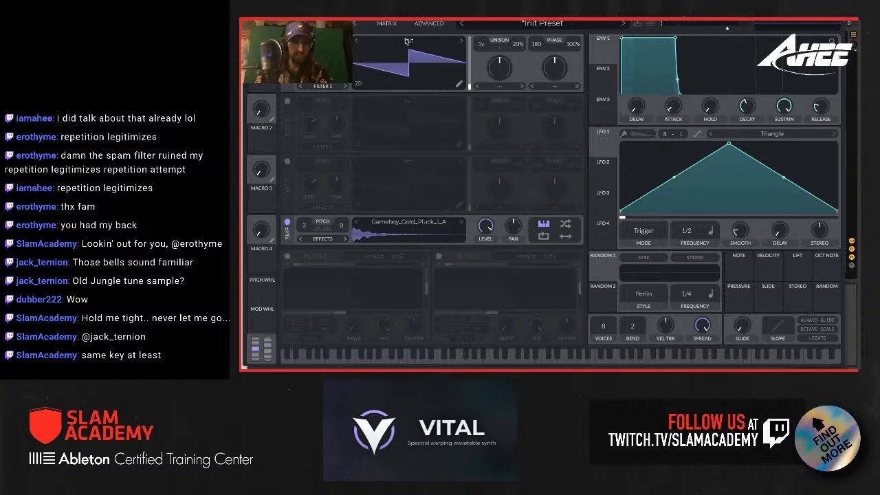
{"action": "left_click_drag", "start_coordinate": [483, 45], "coordinate": [483, 20]}
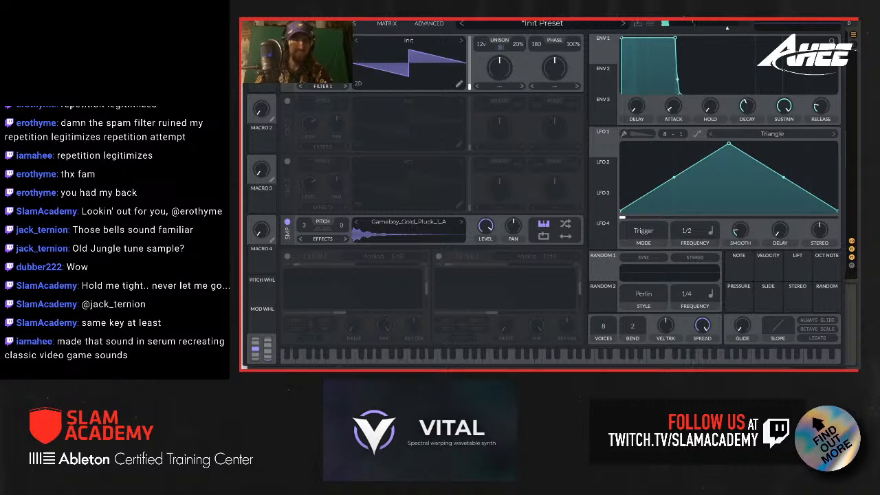
Step: Switch to OBS to check the running recording, and return to Vital in Ableton Live
{"action": "left_click_drag", "start_coordinate": [319, 16], "coordinate": [402, 16]}
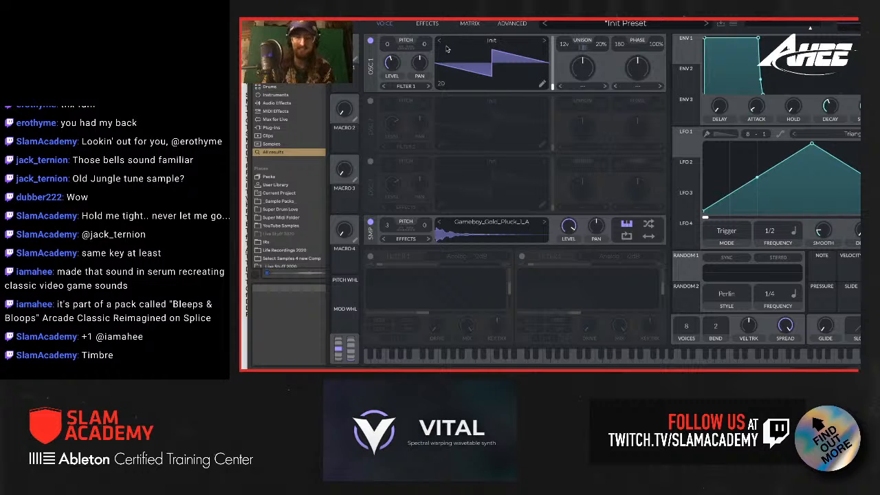
{"action": "mouse_move", "coordinate": [384, 369]}
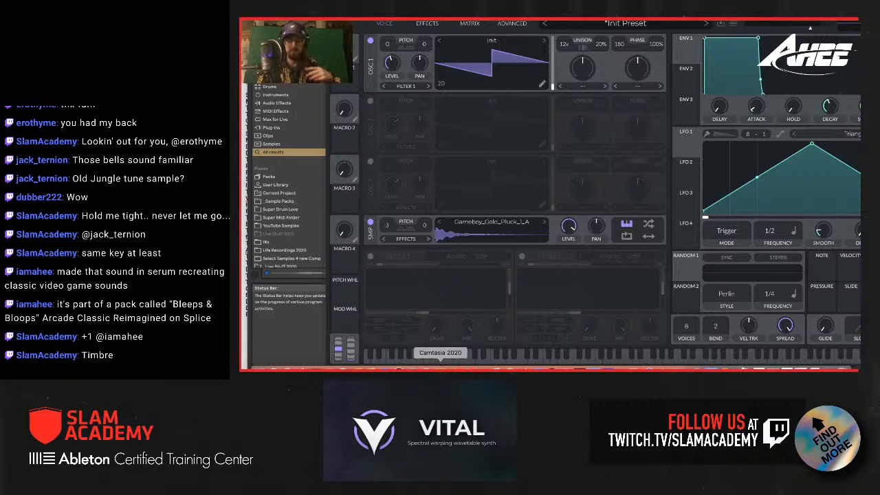
{"action": "left_click", "coordinate": [403, 369]}
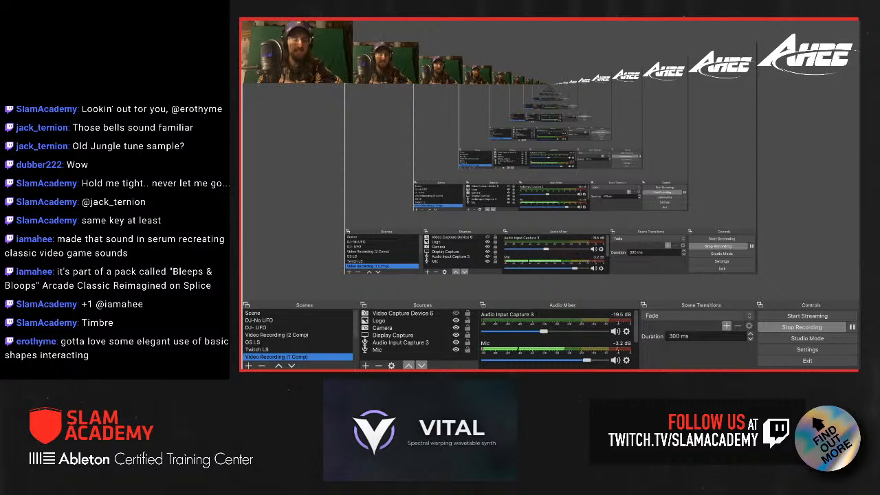
{"action": "left_click_drag", "start_coordinate": [324, 13], "coordinate": [337, 268]}
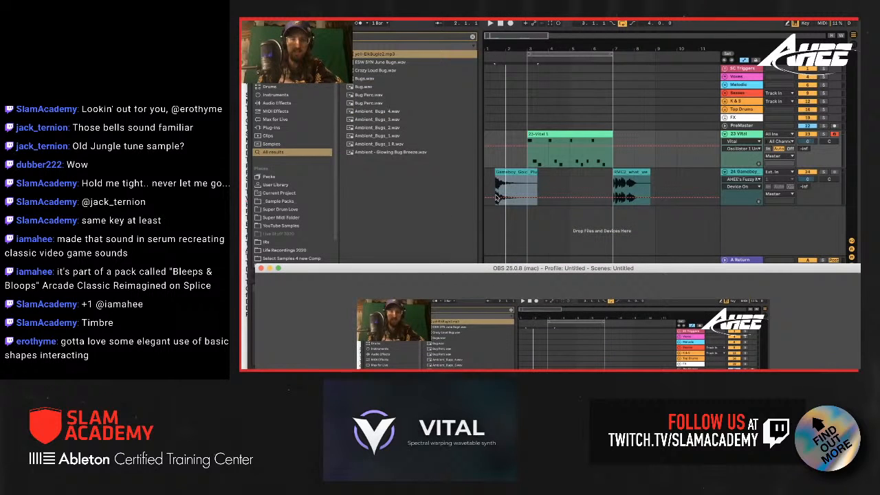
{"action": "left_click", "coordinate": [554, 164]}
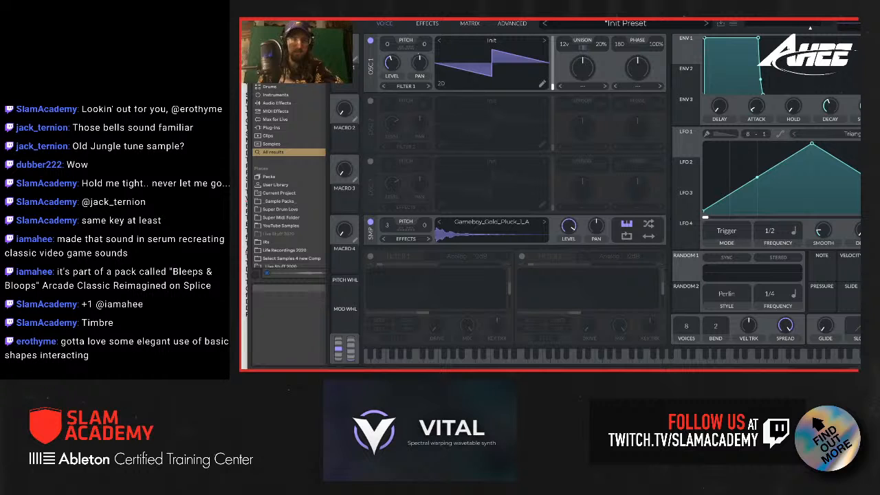
Step: Reset Vital to its initialized preset and hide the plug-in window
{"action": "left_click", "coordinate": [735, 24]}
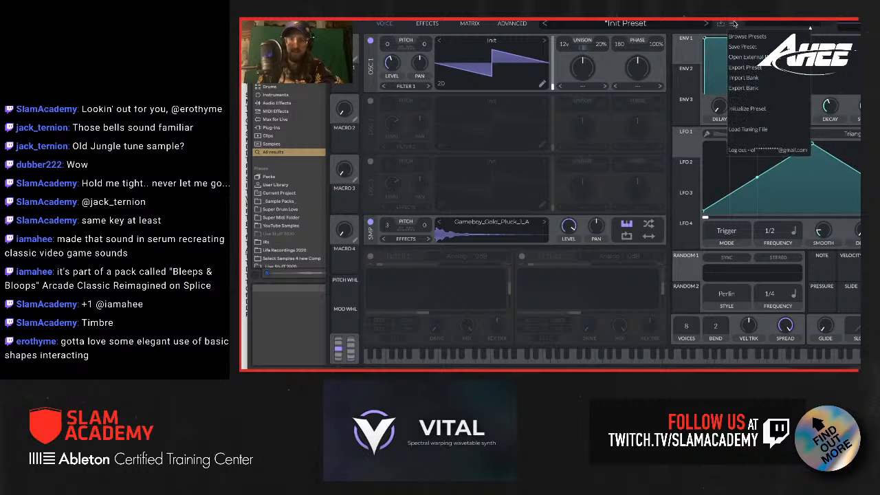
{"action": "left_click", "coordinate": [751, 108]}
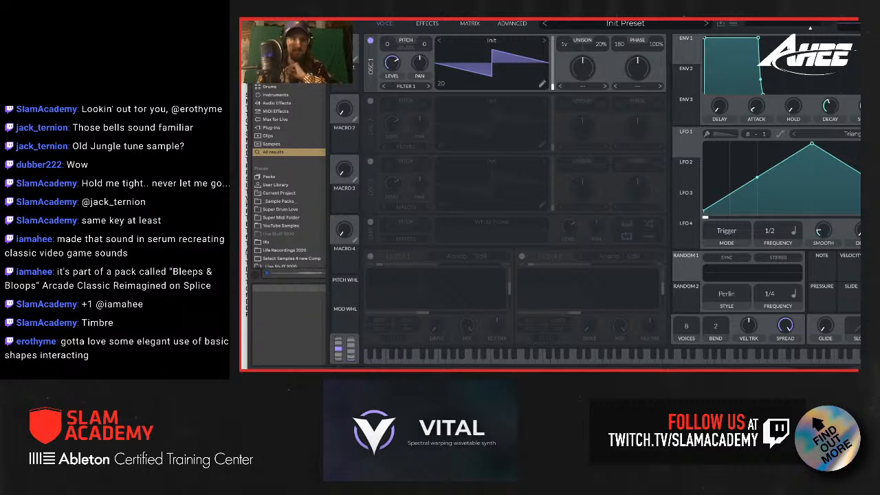
{"action": "key", "text": "super+alt+p"}
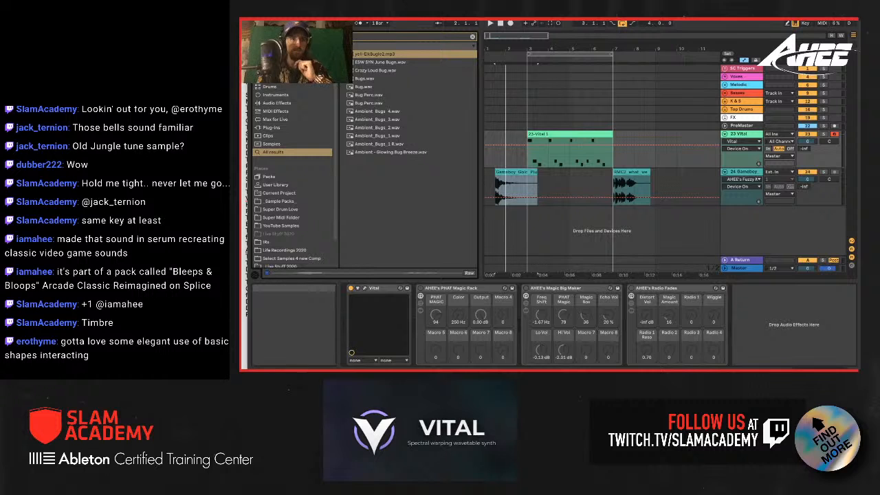
Step: Clear the browser search, add the AHEE's Goofy Riddim 1 and 2 racks after Radio Fades, and deactivate both
{"action": "key", "text": "Escape"}
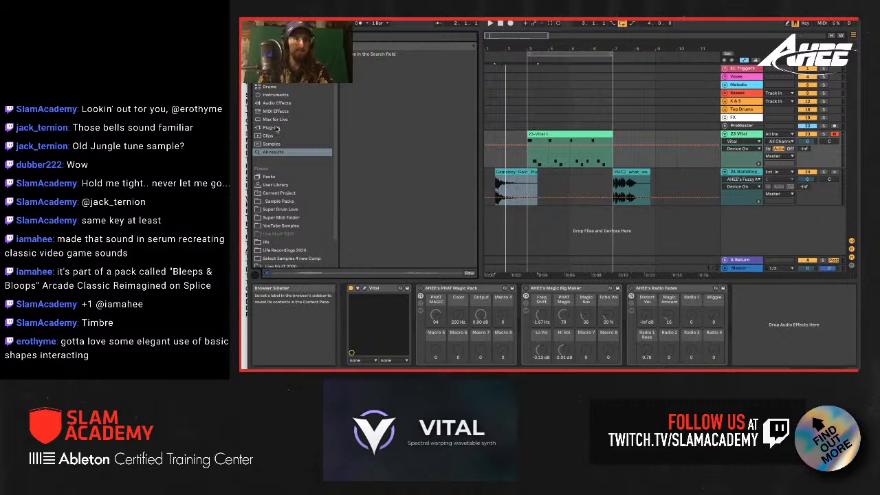
{"action": "left_click", "coordinate": [274, 103]}
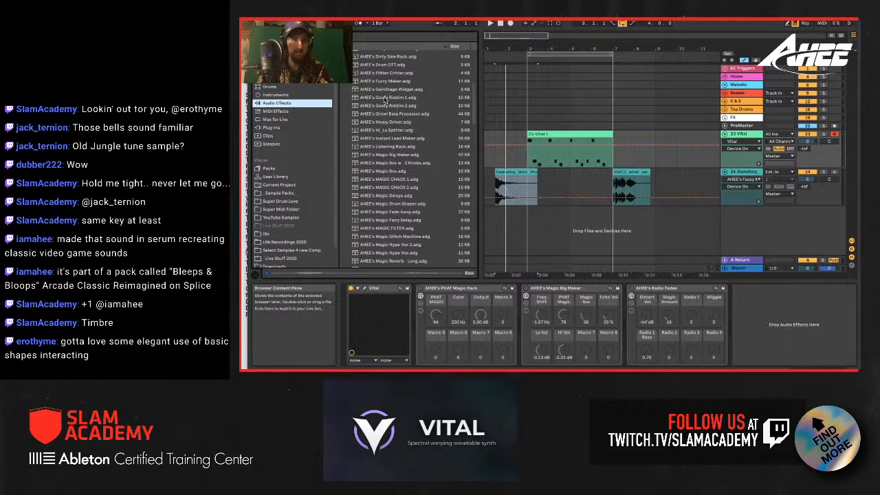
{"action": "left_click_drag", "start_coordinate": [387, 97], "coordinate": [741, 293]}
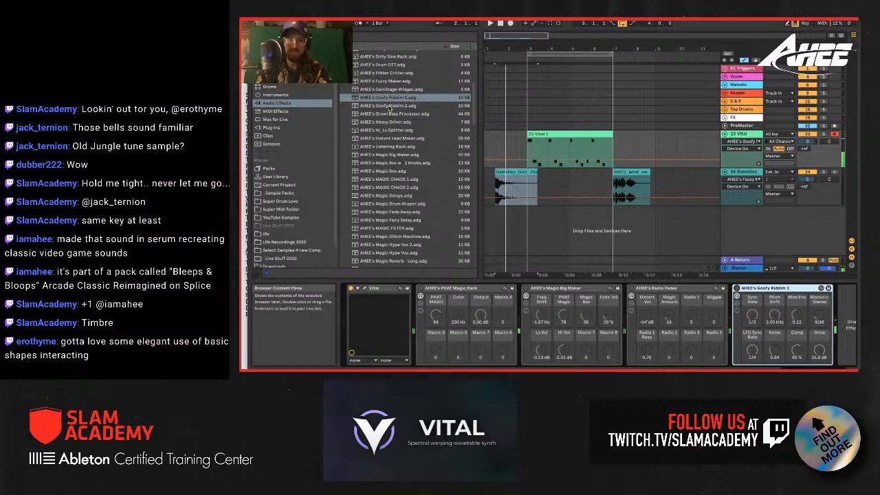
{"action": "double_click", "coordinate": [390, 106]}
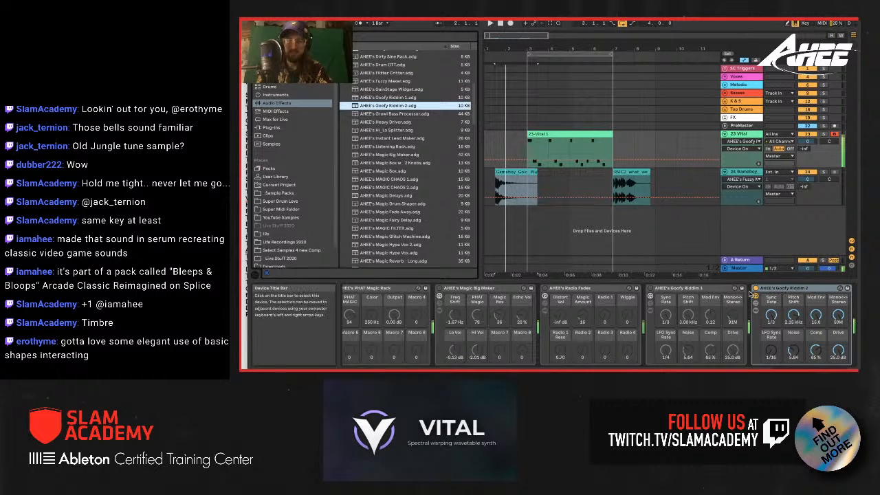
{"action": "left_click", "coordinate": [755, 292]}
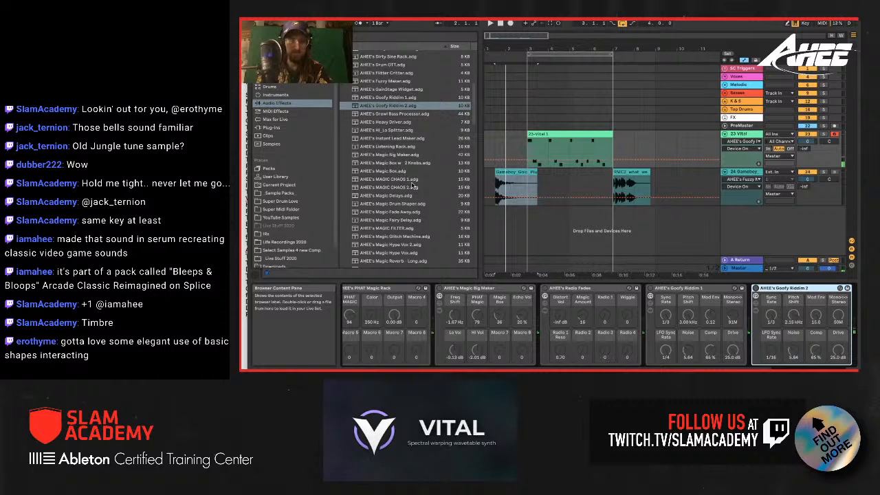
Step: Append the AHEE's Magic Fairy Delay rack to the end of the Vital track's device chain and reopen Vital's window
{"action": "scroll", "coordinate": [413, 184], "scroll_direction": "down", "scroll_amount": 2}
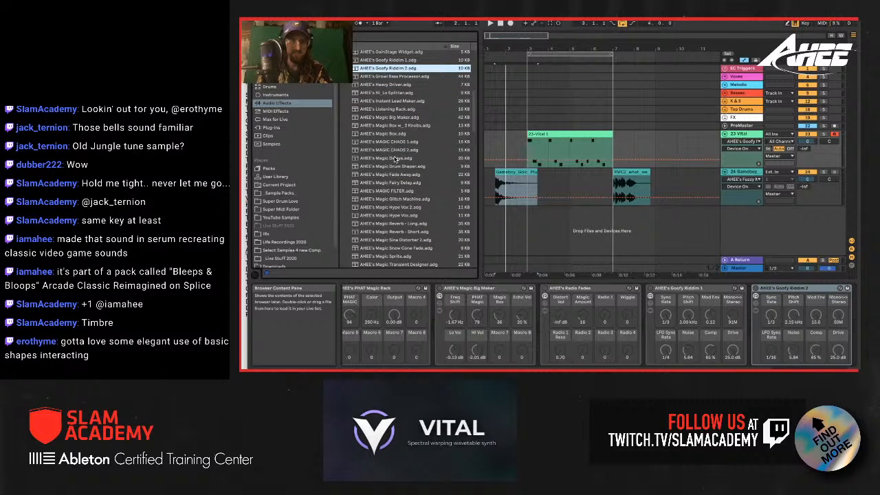
{"action": "scroll", "coordinate": [405, 216], "scroll_direction": "down", "scroll_amount": 1}
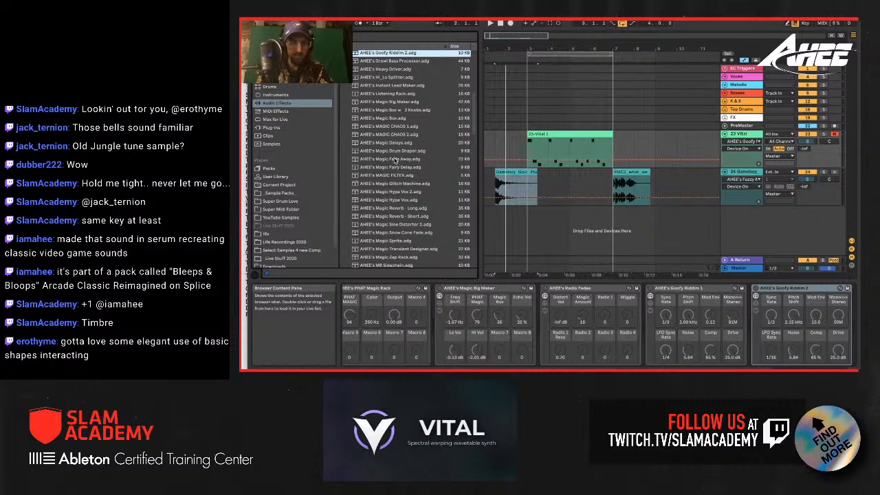
{"action": "double_click", "coordinate": [398, 169]}
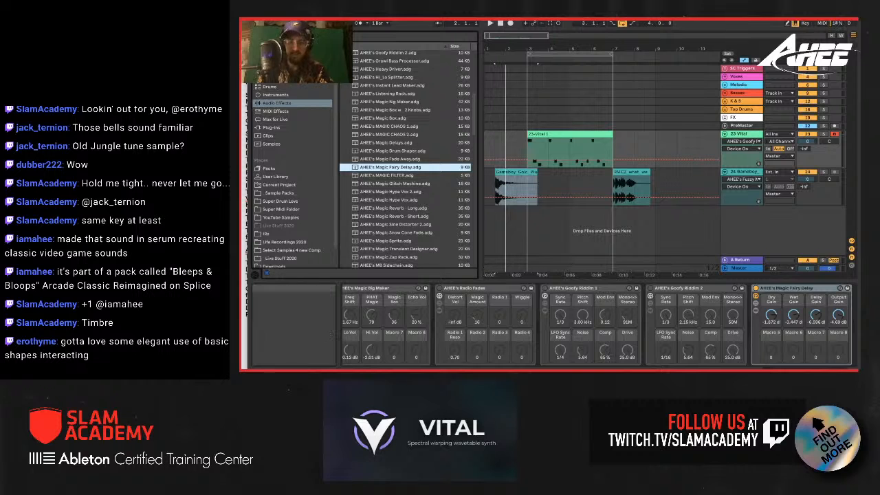
{"action": "scroll", "coordinate": [361, 313], "scroll_direction": "left", "scroll_amount": 5}
{"action": "left_click", "coordinate": [365, 290]}
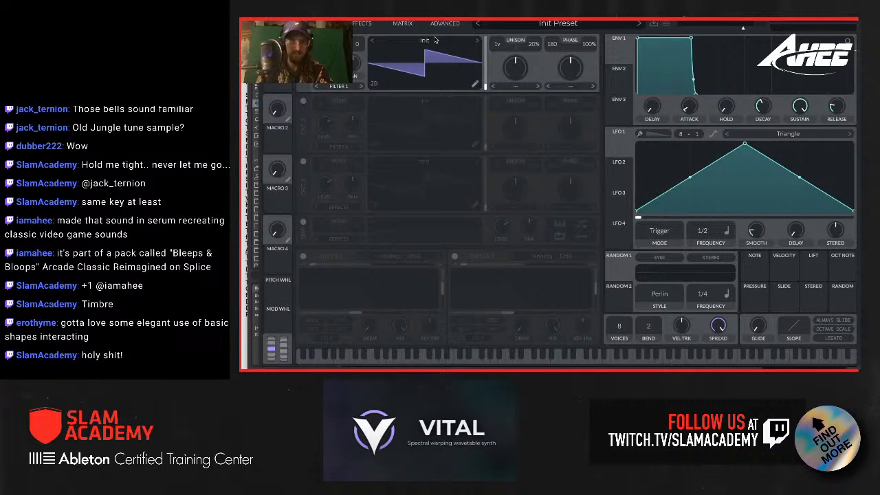
Step: Load the Basic Shapes wavetable into oscillator 1 from the favorites
{"action": "left_click", "coordinate": [435, 41]}
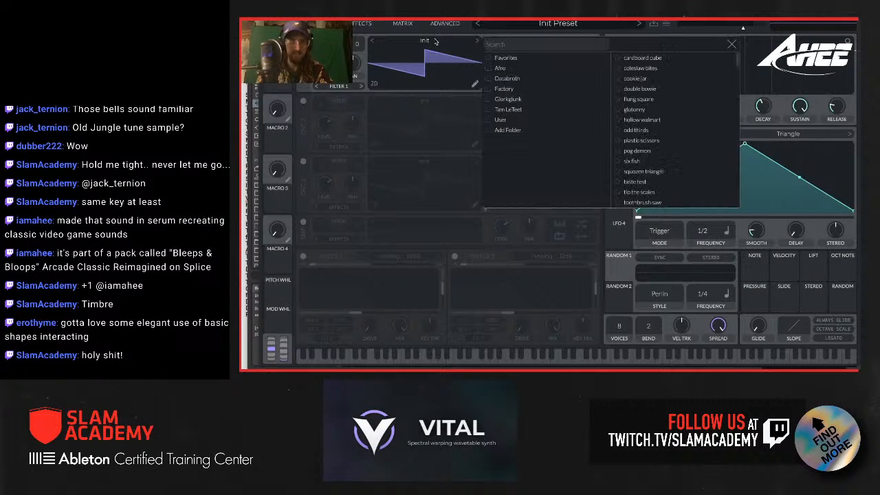
{"action": "left_click", "coordinate": [521, 59]}
{"action": "left_click", "coordinate": [688, 58]}
{"action": "left_click", "coordinate": [730, 45]}
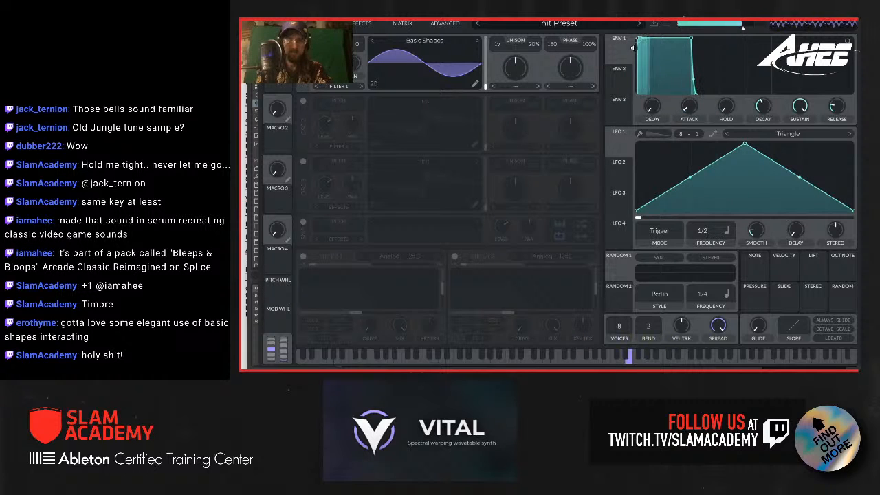
Step: Generate oscillator 1's wavetable from the text "eee oo ahh ee aiiii" and raise its frame position to the maximum
{"action": "left_click", "coordinate": [424, 41]}
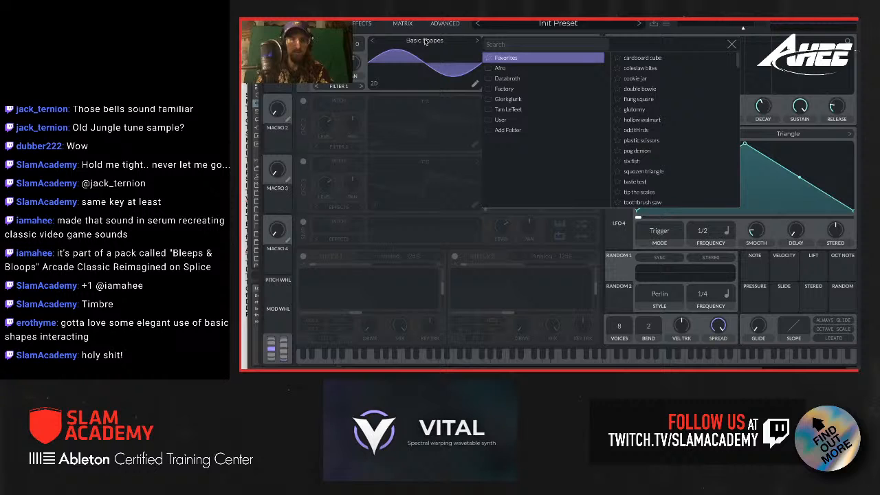
{"action": "left_click", "coordinate": [424, 36]}
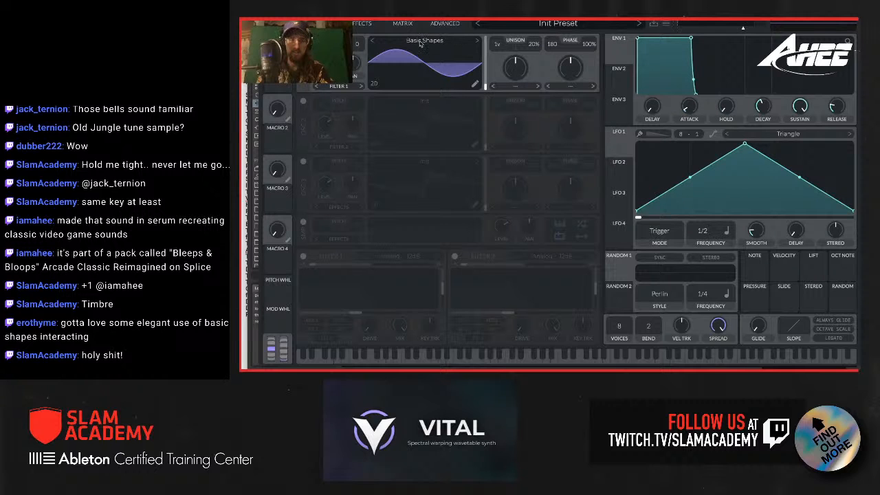
{"action": "left_click", "coordinate": [421, 43]}
{"action": "left_click", "coordinate": [420, 42]}
{"action": "right_click", "coordinate": [420, 68]}
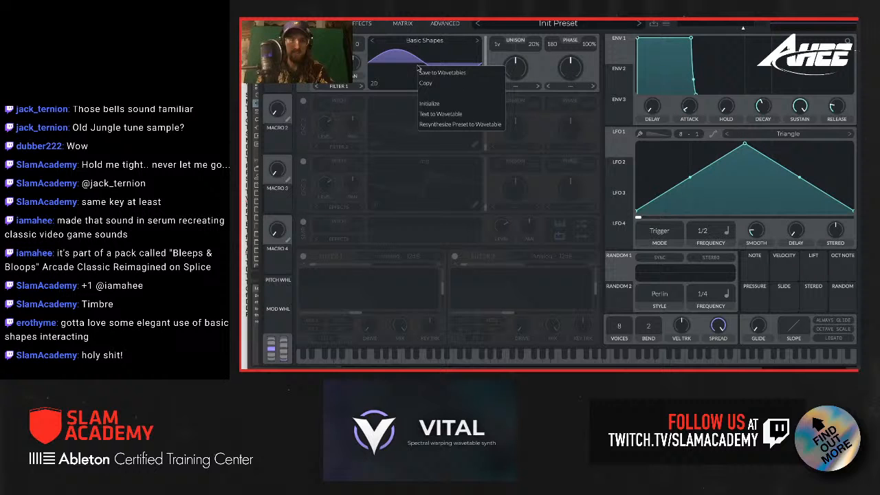
{"action": "left_click", "coordinate": [448, 115]}
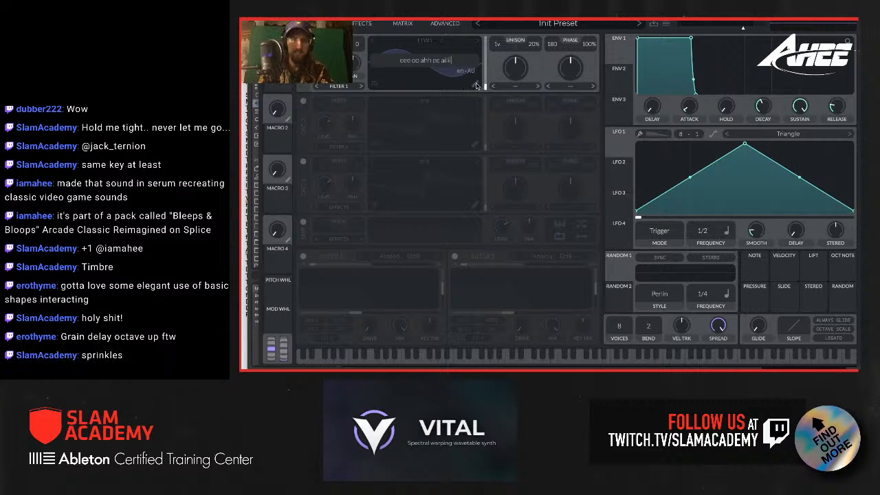
{"action": "key", "text": "Return"}
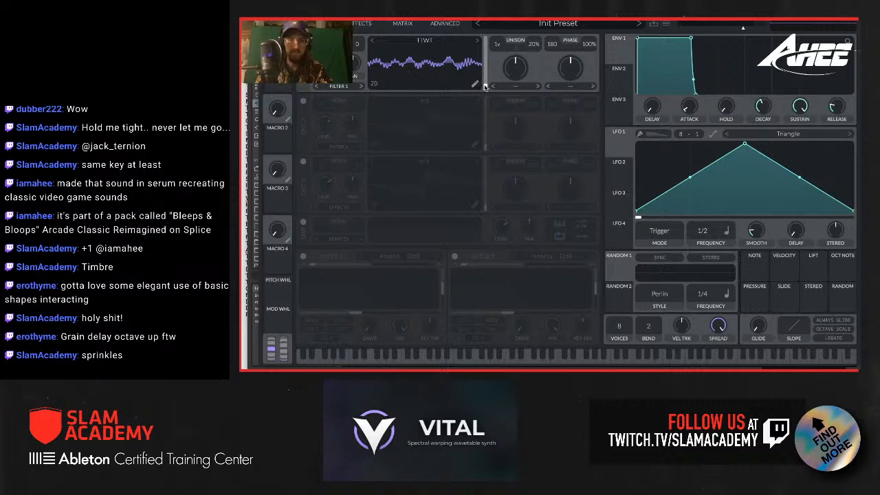
{"action": "left_click_drag", "start_coordinate": [485, 88], "coordinate": [486, 36]}
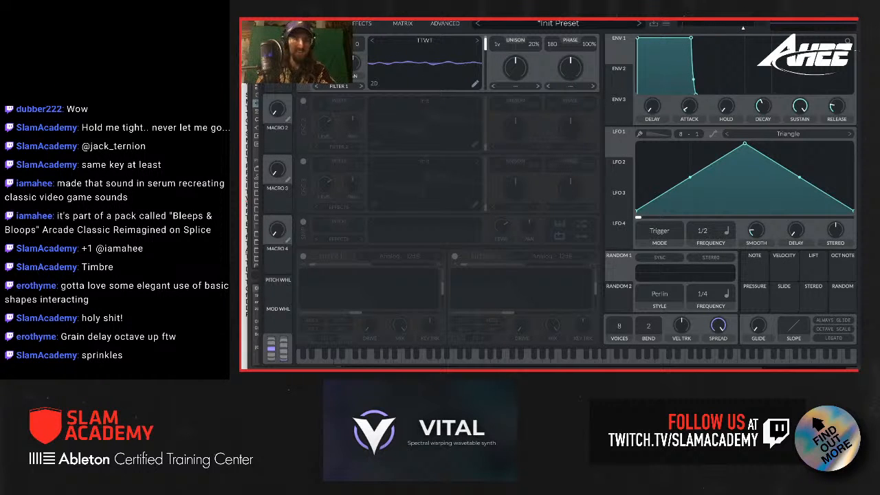
Step: Close the Vital window and switch to OBS to stop the recording
{"action": "left_click_drag", "start_coordinate": [317, 11], "coordinate": [382, 278]}
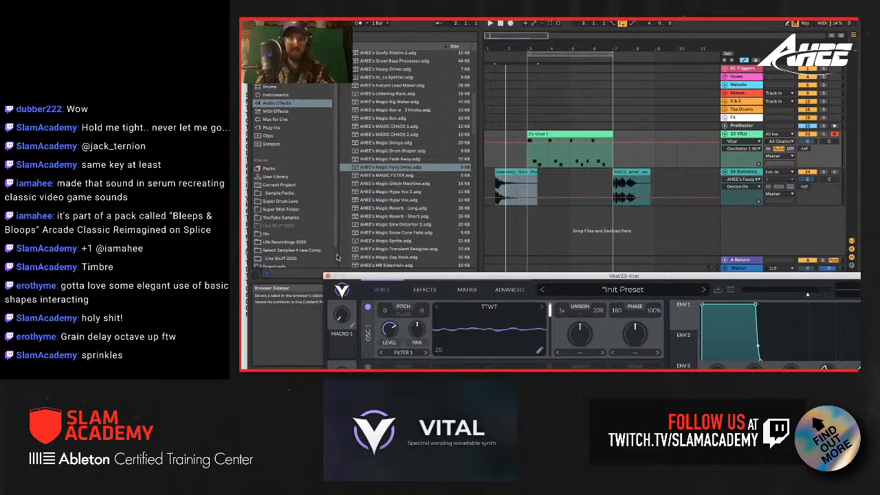
{"action": "left_click", "coordinate": [328, 276]}
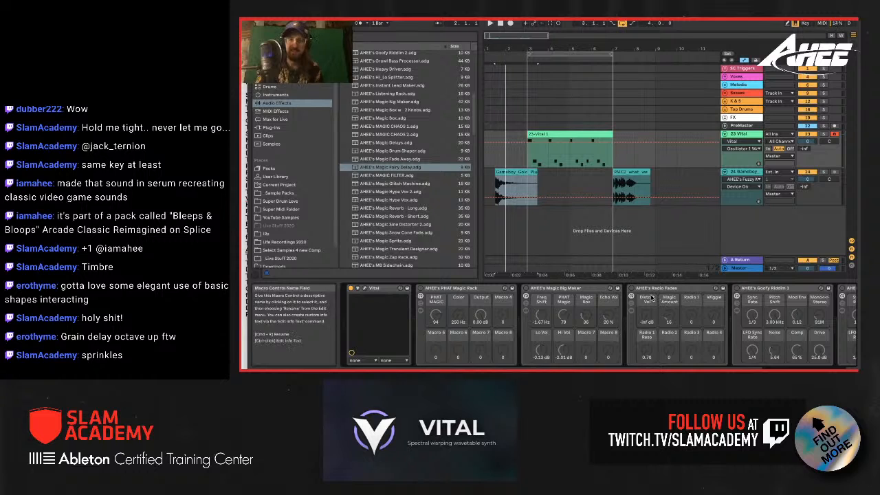
{"action": "mouse_move", "coordinate": [643, 369]}
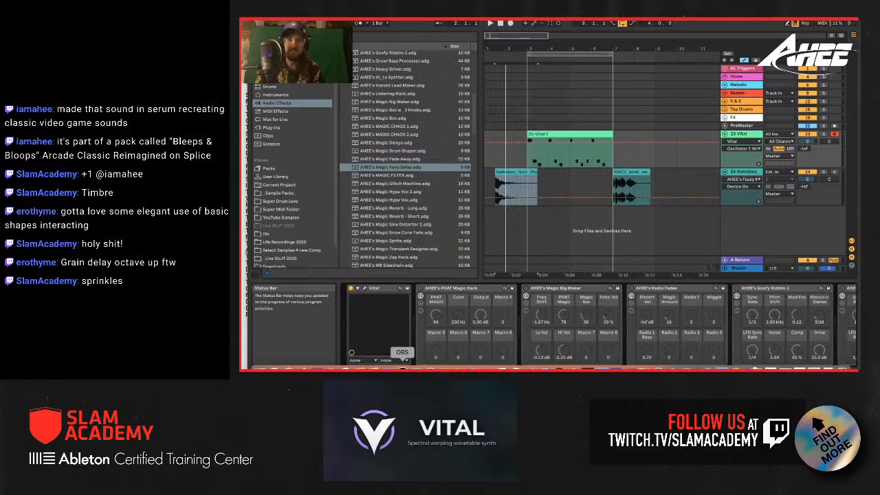
{"action": "left_click", "coordinate": [403, 368]}
{"action": "double_click", "coordinate": [618, 268]}
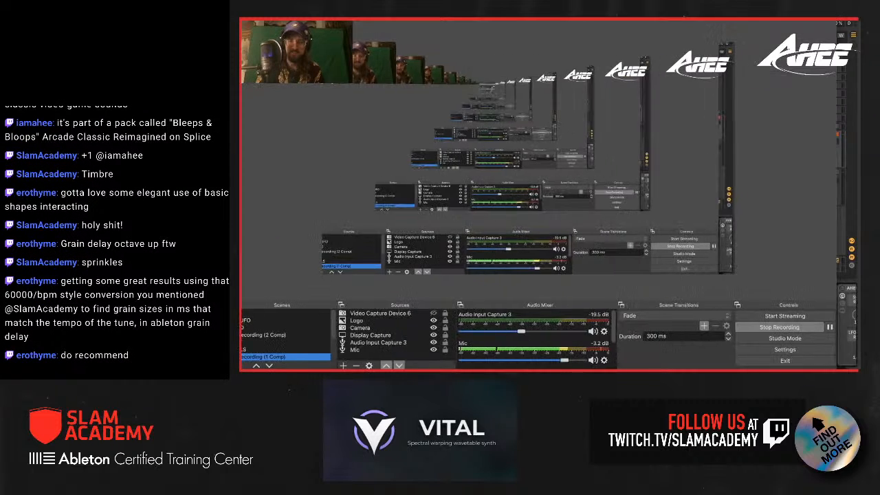
{"action": "left_click", "coordinate": [810, 328]}
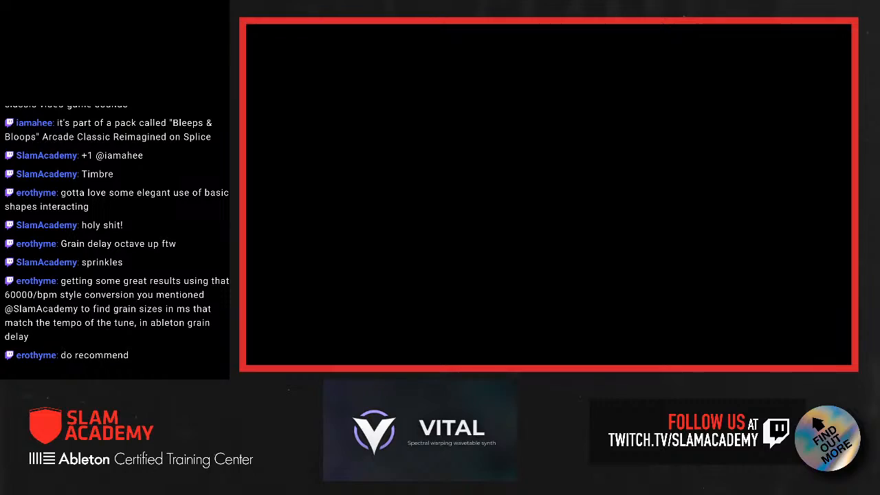